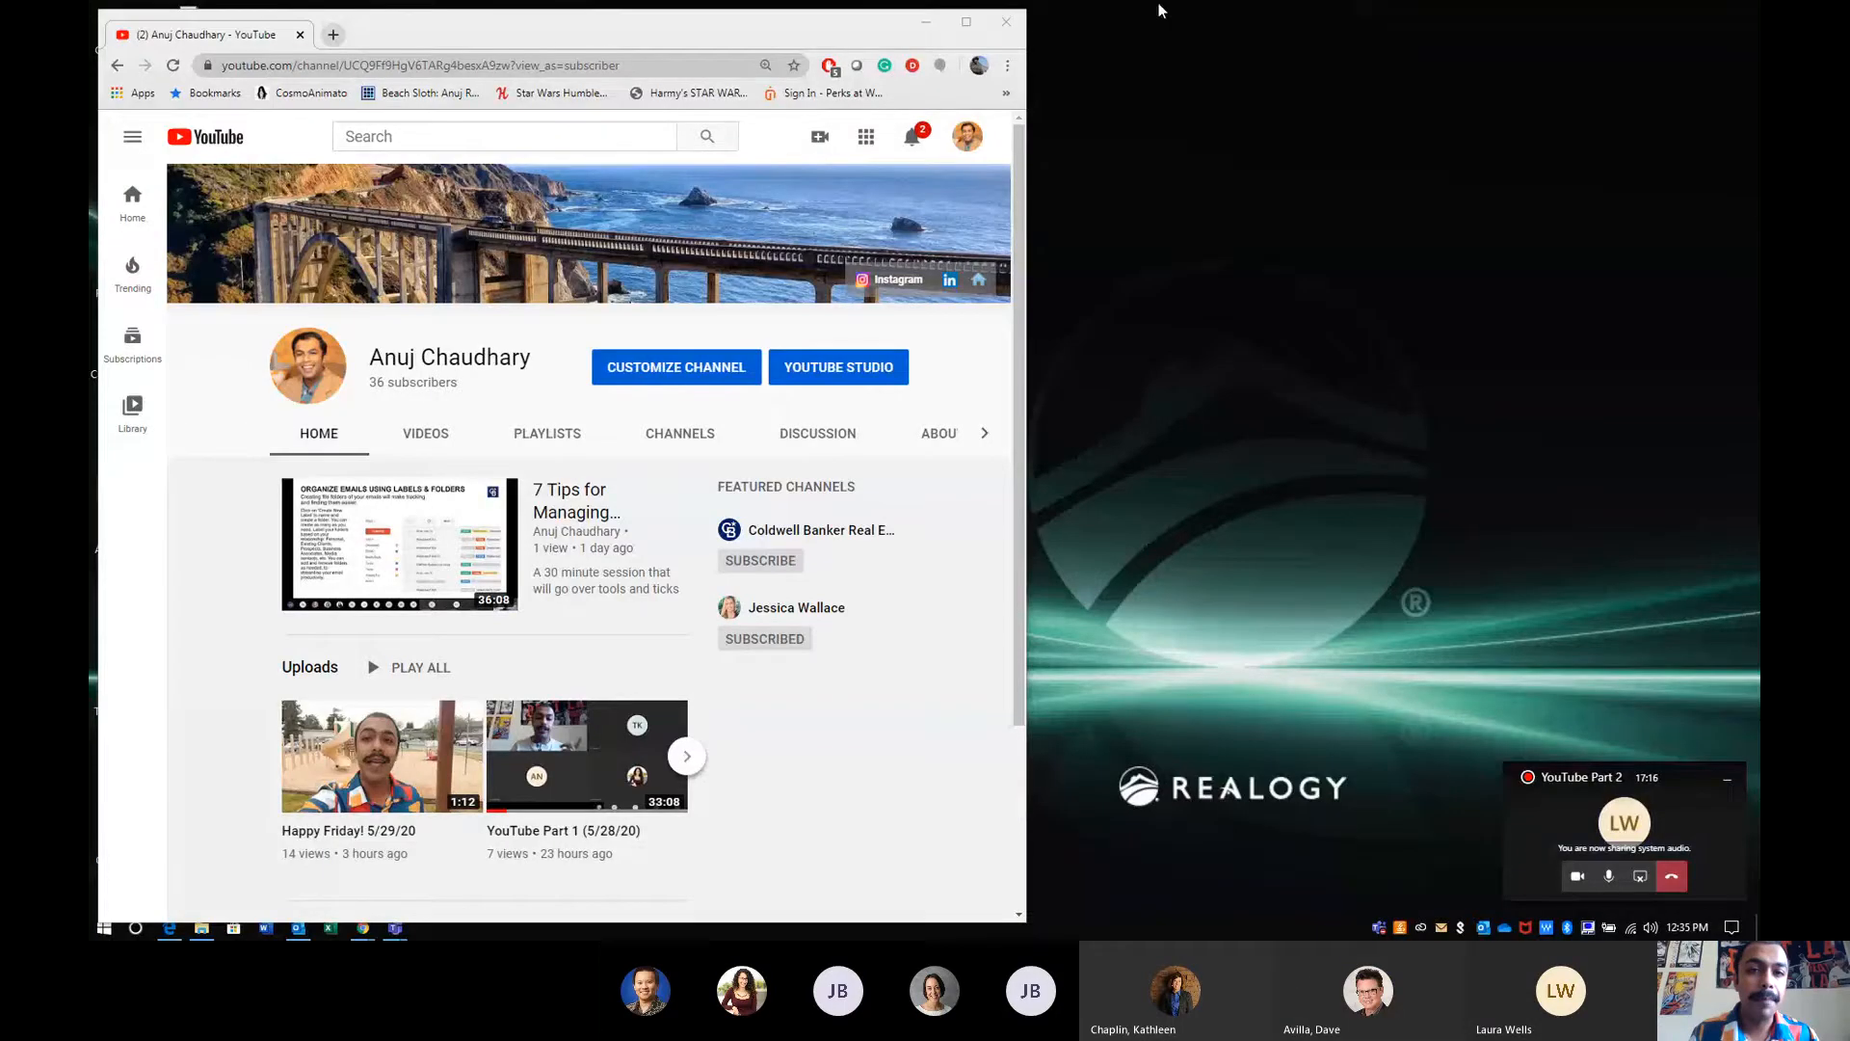
- Maximize the browser window, look over the YouTube channel page and visit the website linked from its banner
{"action": "left_click", "coordinate": [967, 21]}
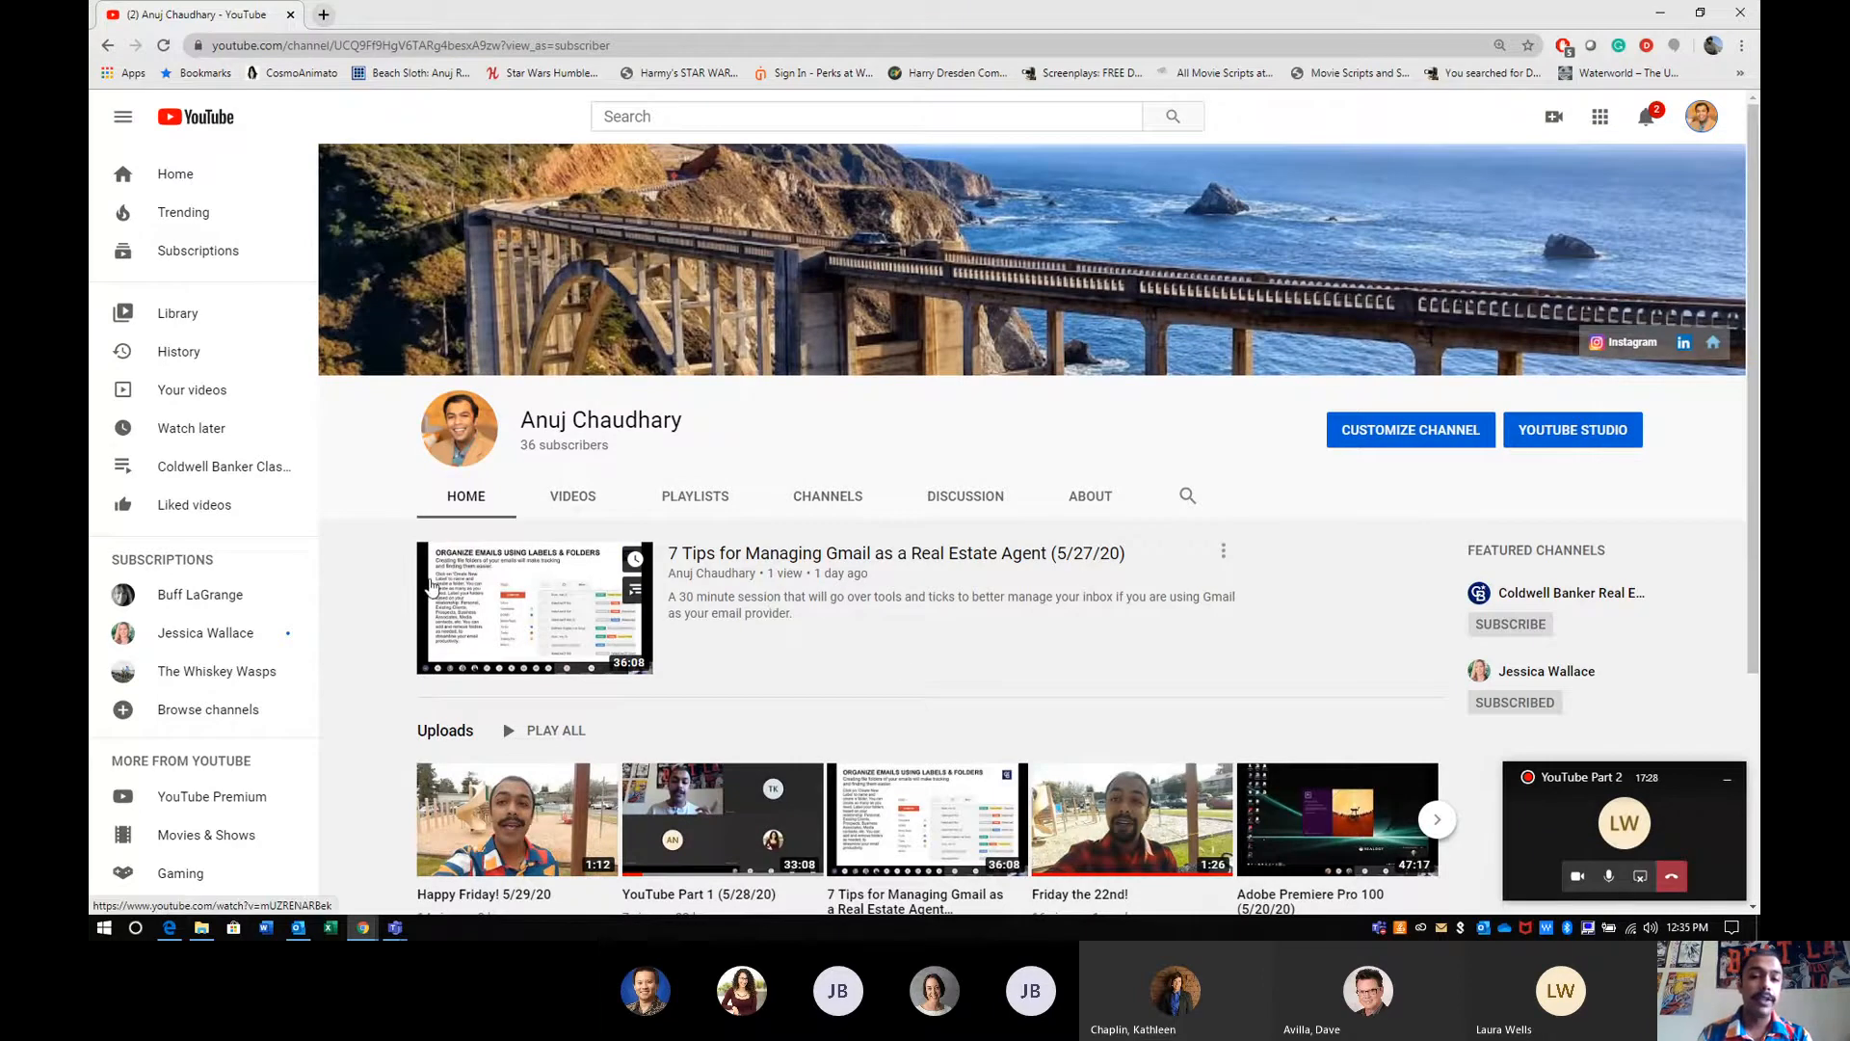
{"action": "scroll", "coordinate": [1055, 569], "scroll_direction": "down", "scroll_amount": 1}
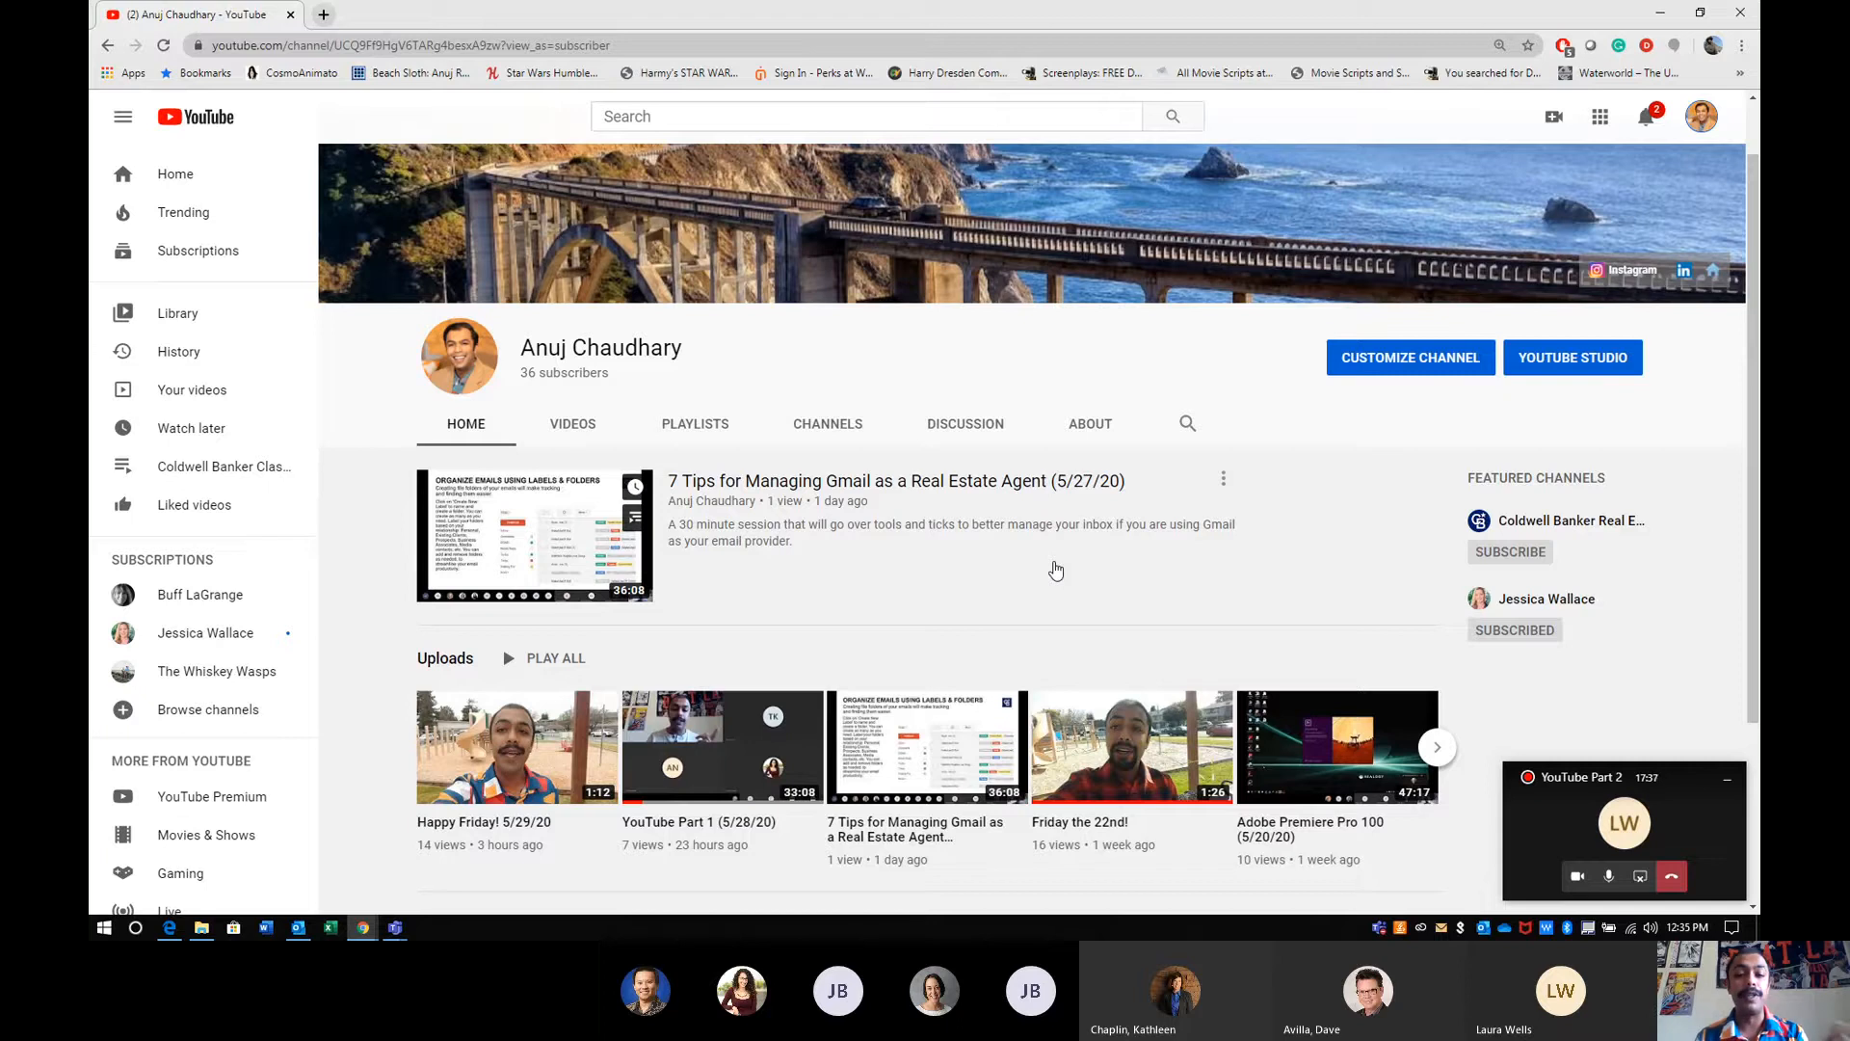
{"action": "scroll", "coordinate": [1054, 569], "scroll_direction": "down", "scroll_amount": 3}
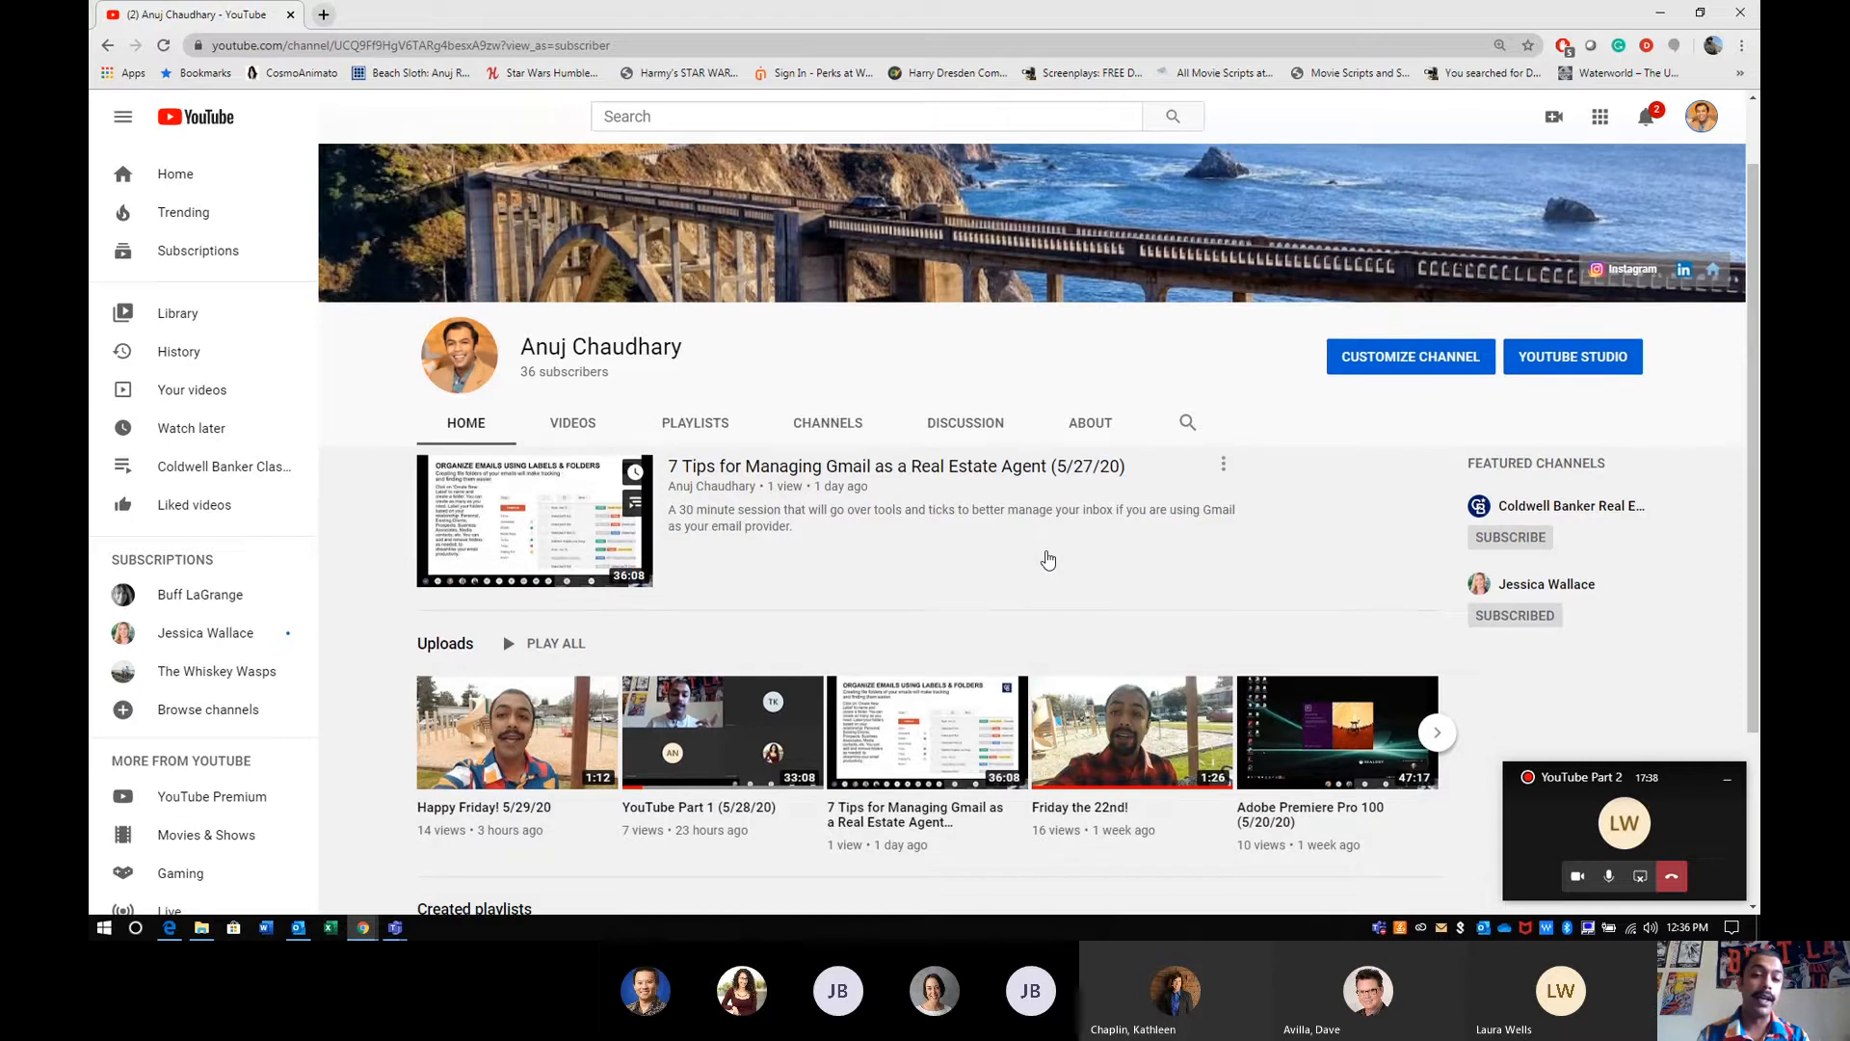
{"action": "scroll", "coordinate": [1049, 558], "scroll_direction": "up", "scroll_amount": 4}
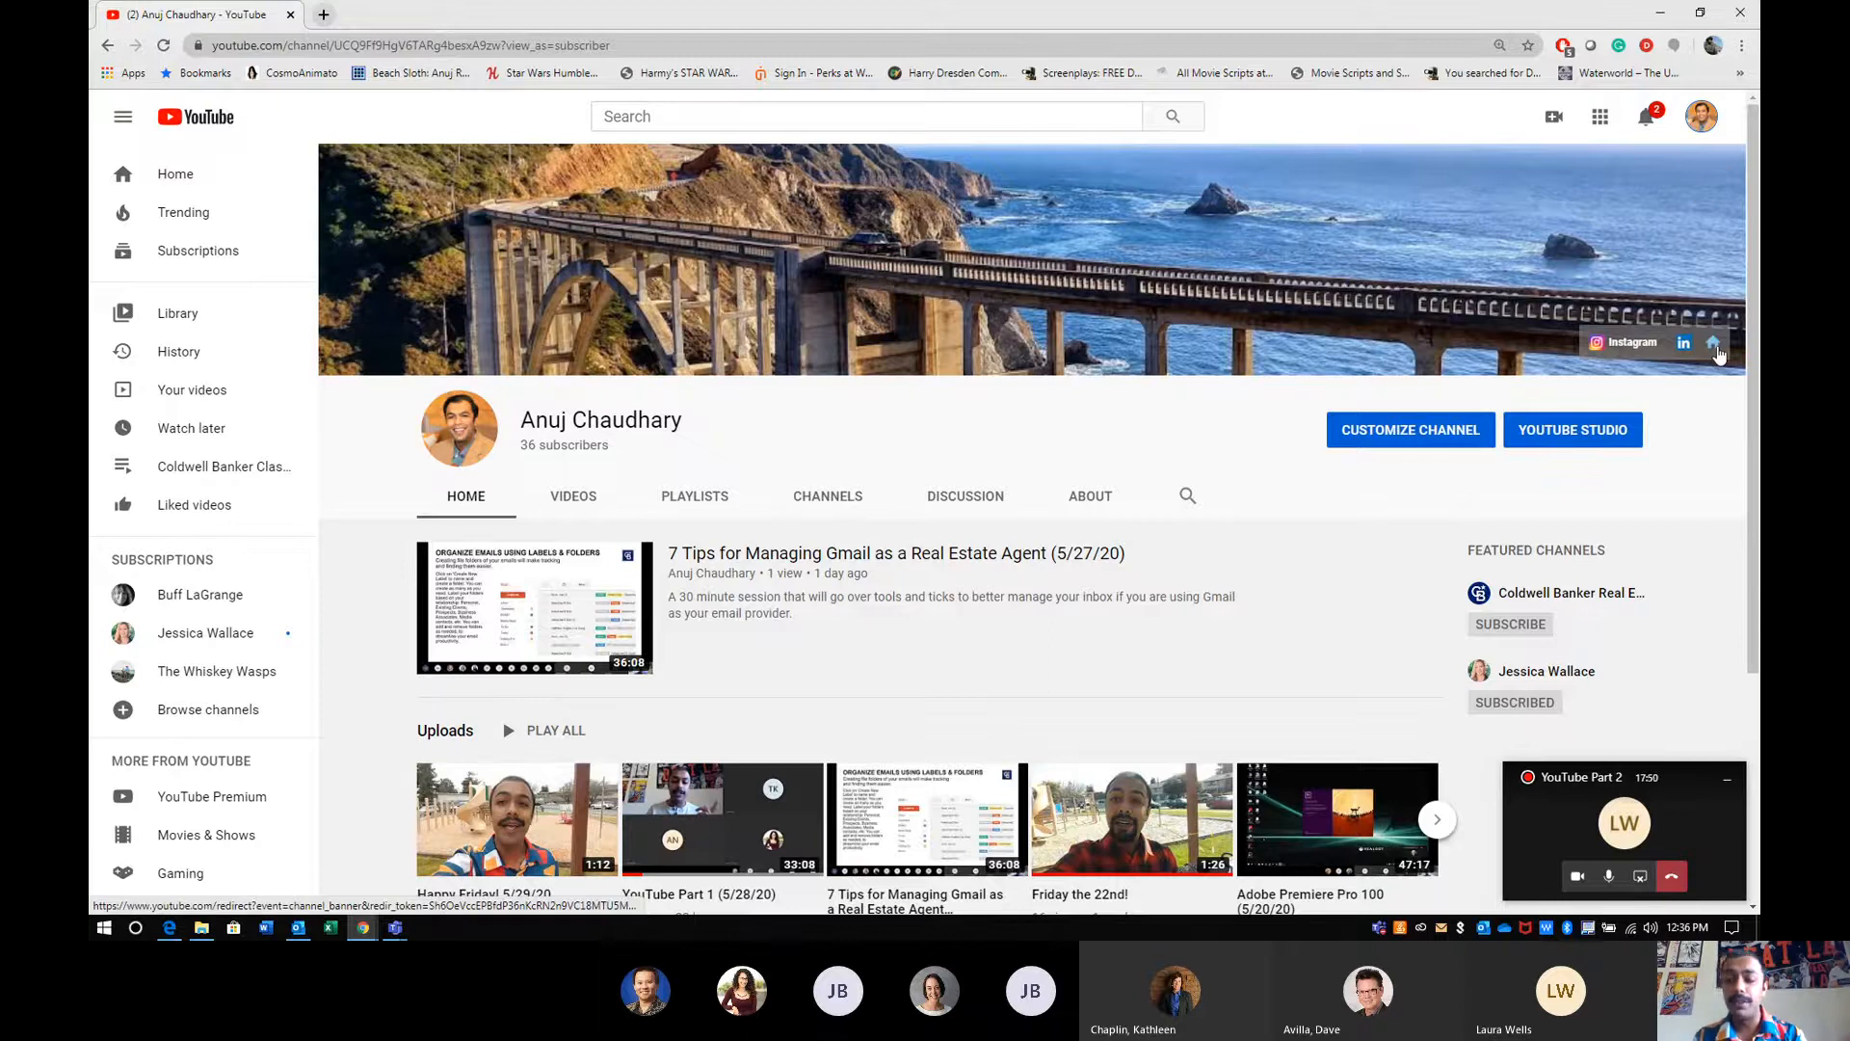
{"action": "left_click", "coordinate": [1719, 350]}
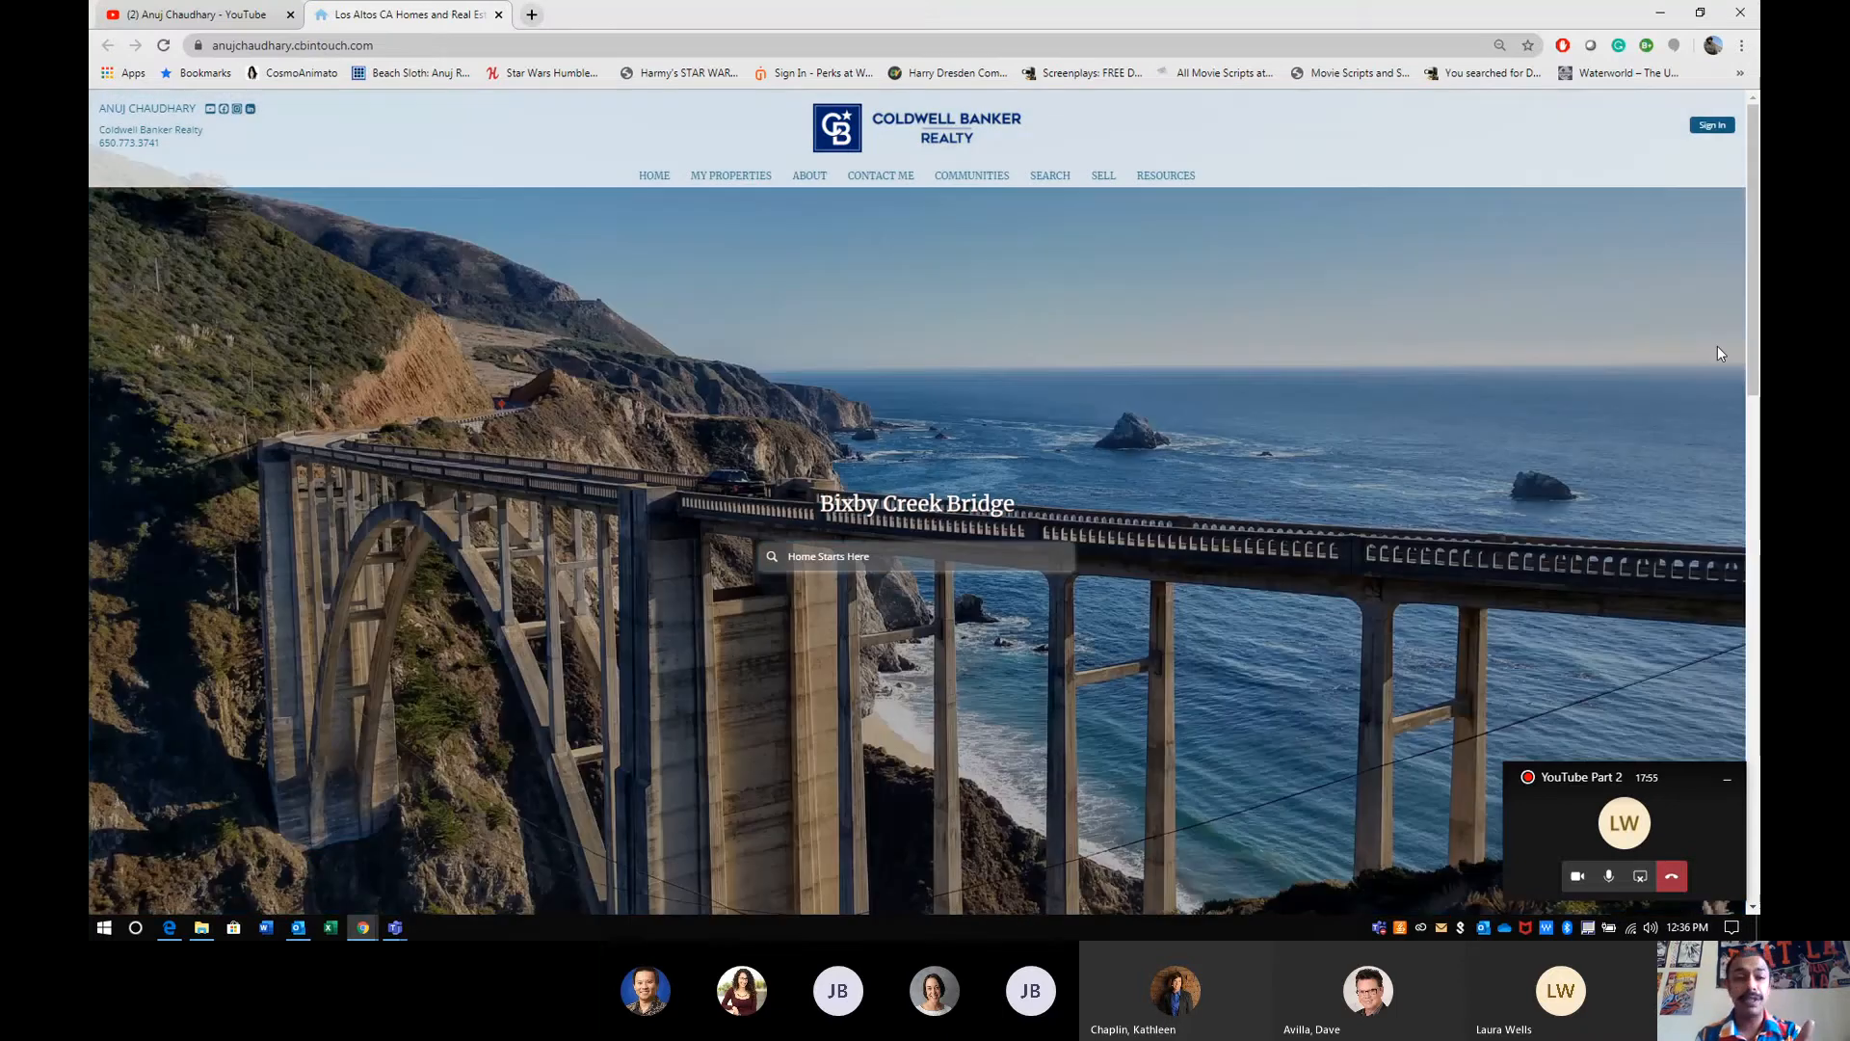
{"action": "left_click", "coordinate": [499, 14]}
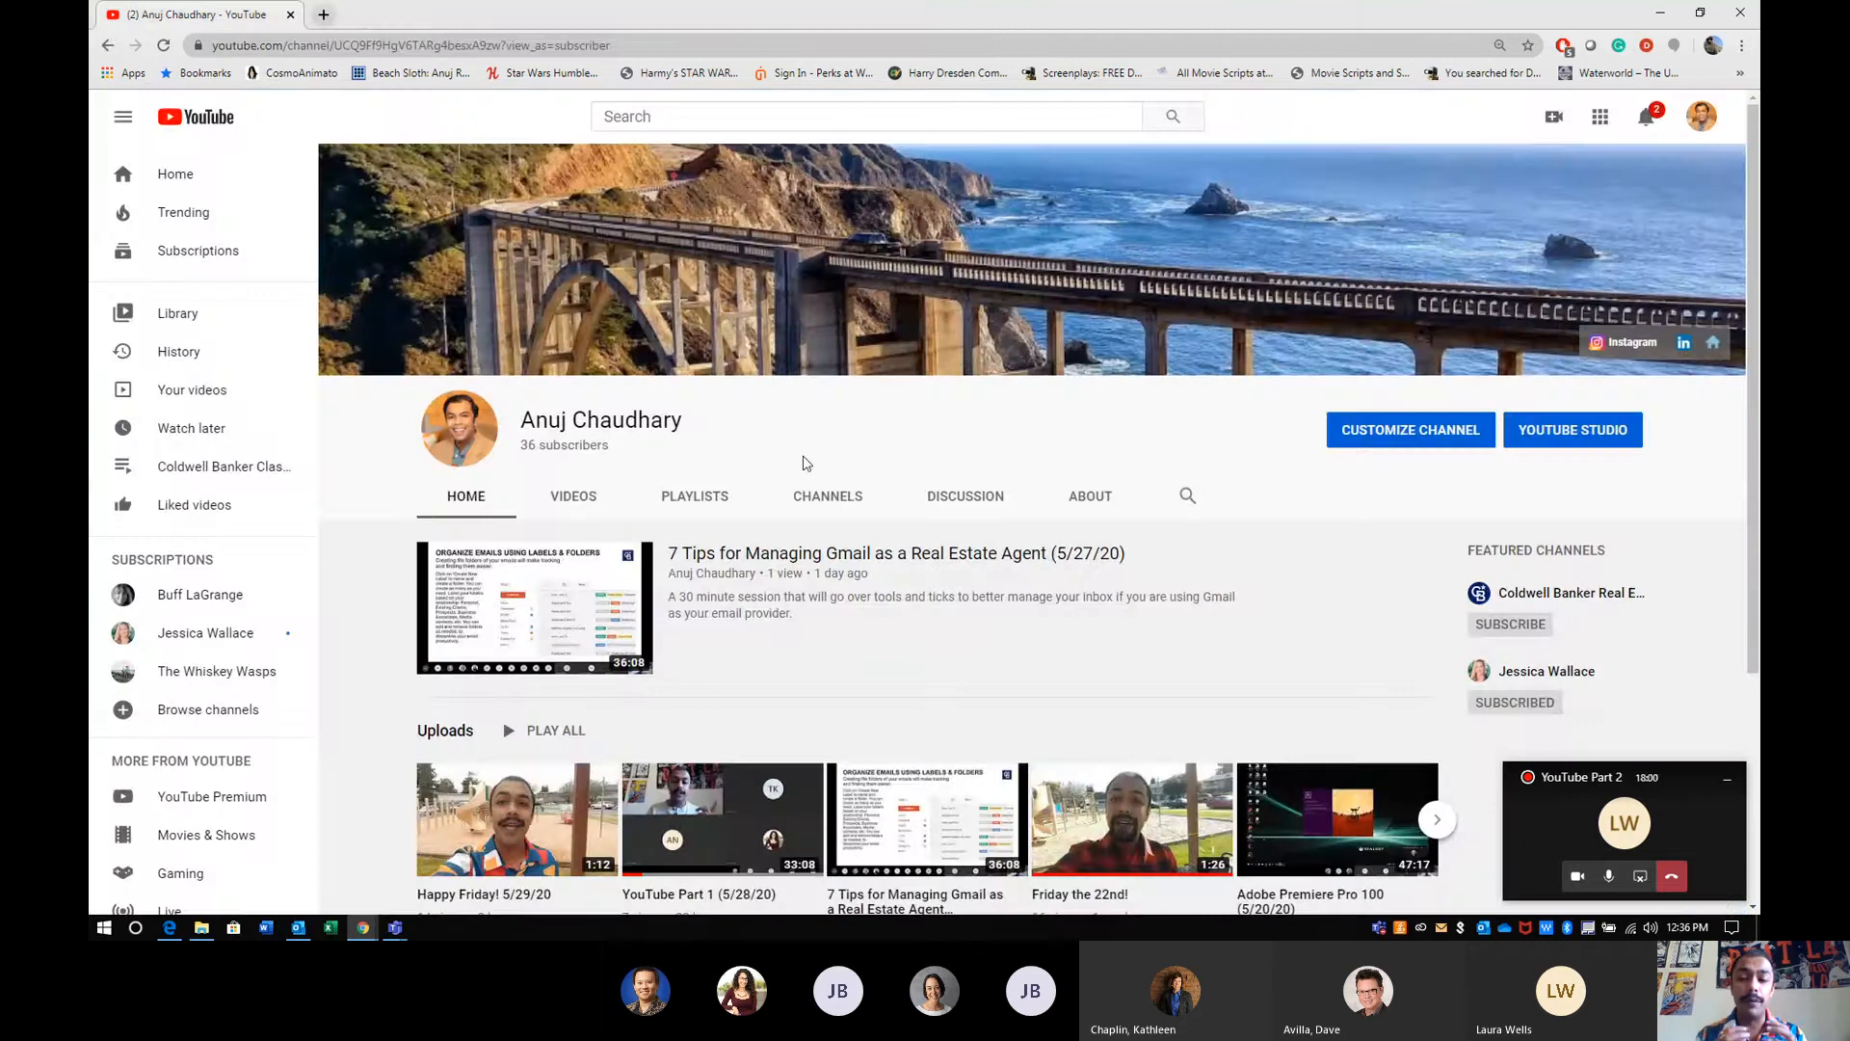
- Review the channel's About page with its description, details and links
{"action": "left_click", "coordinate": [1105, 510]}
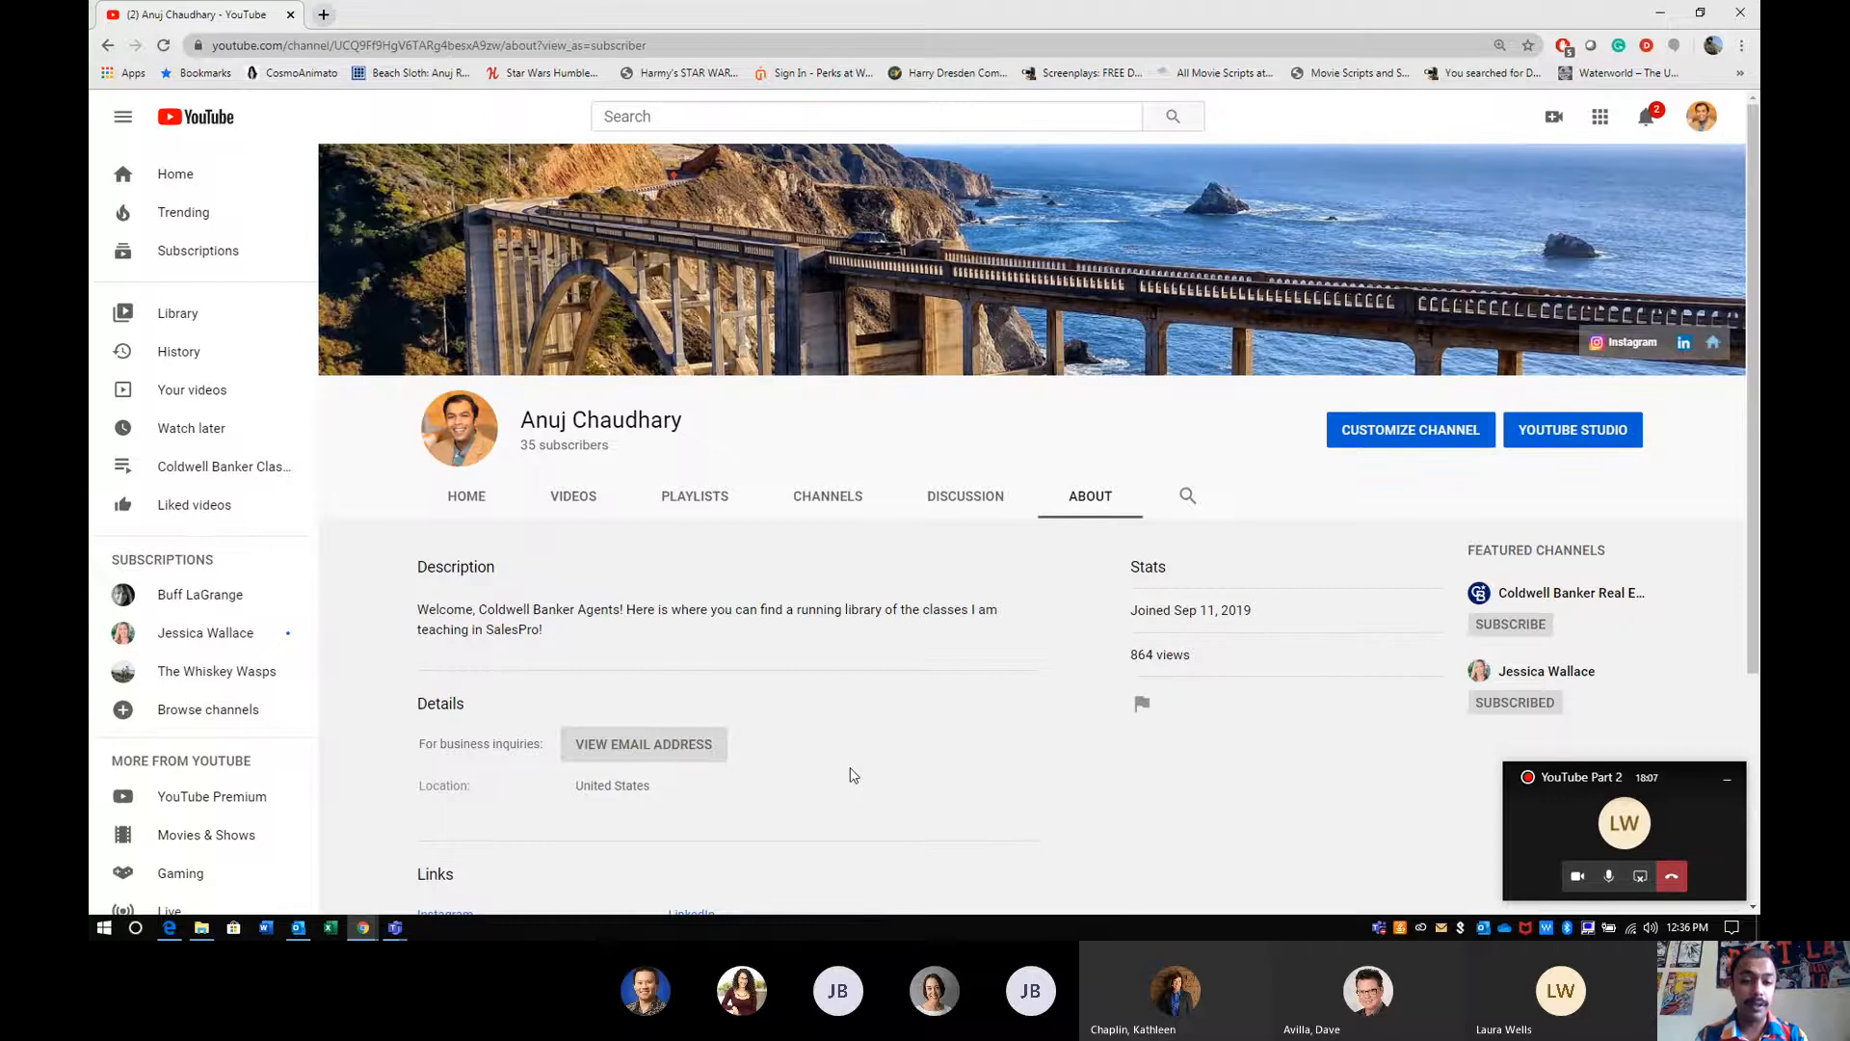
{"action": "scroll", "coordinate": [853, 775], "scroll_direction": "down", "scroll_amount": 3}
{"action": "scroll", "coordinate": [848, 773], "scroll_direction": "up", "scroll_amount": 3}
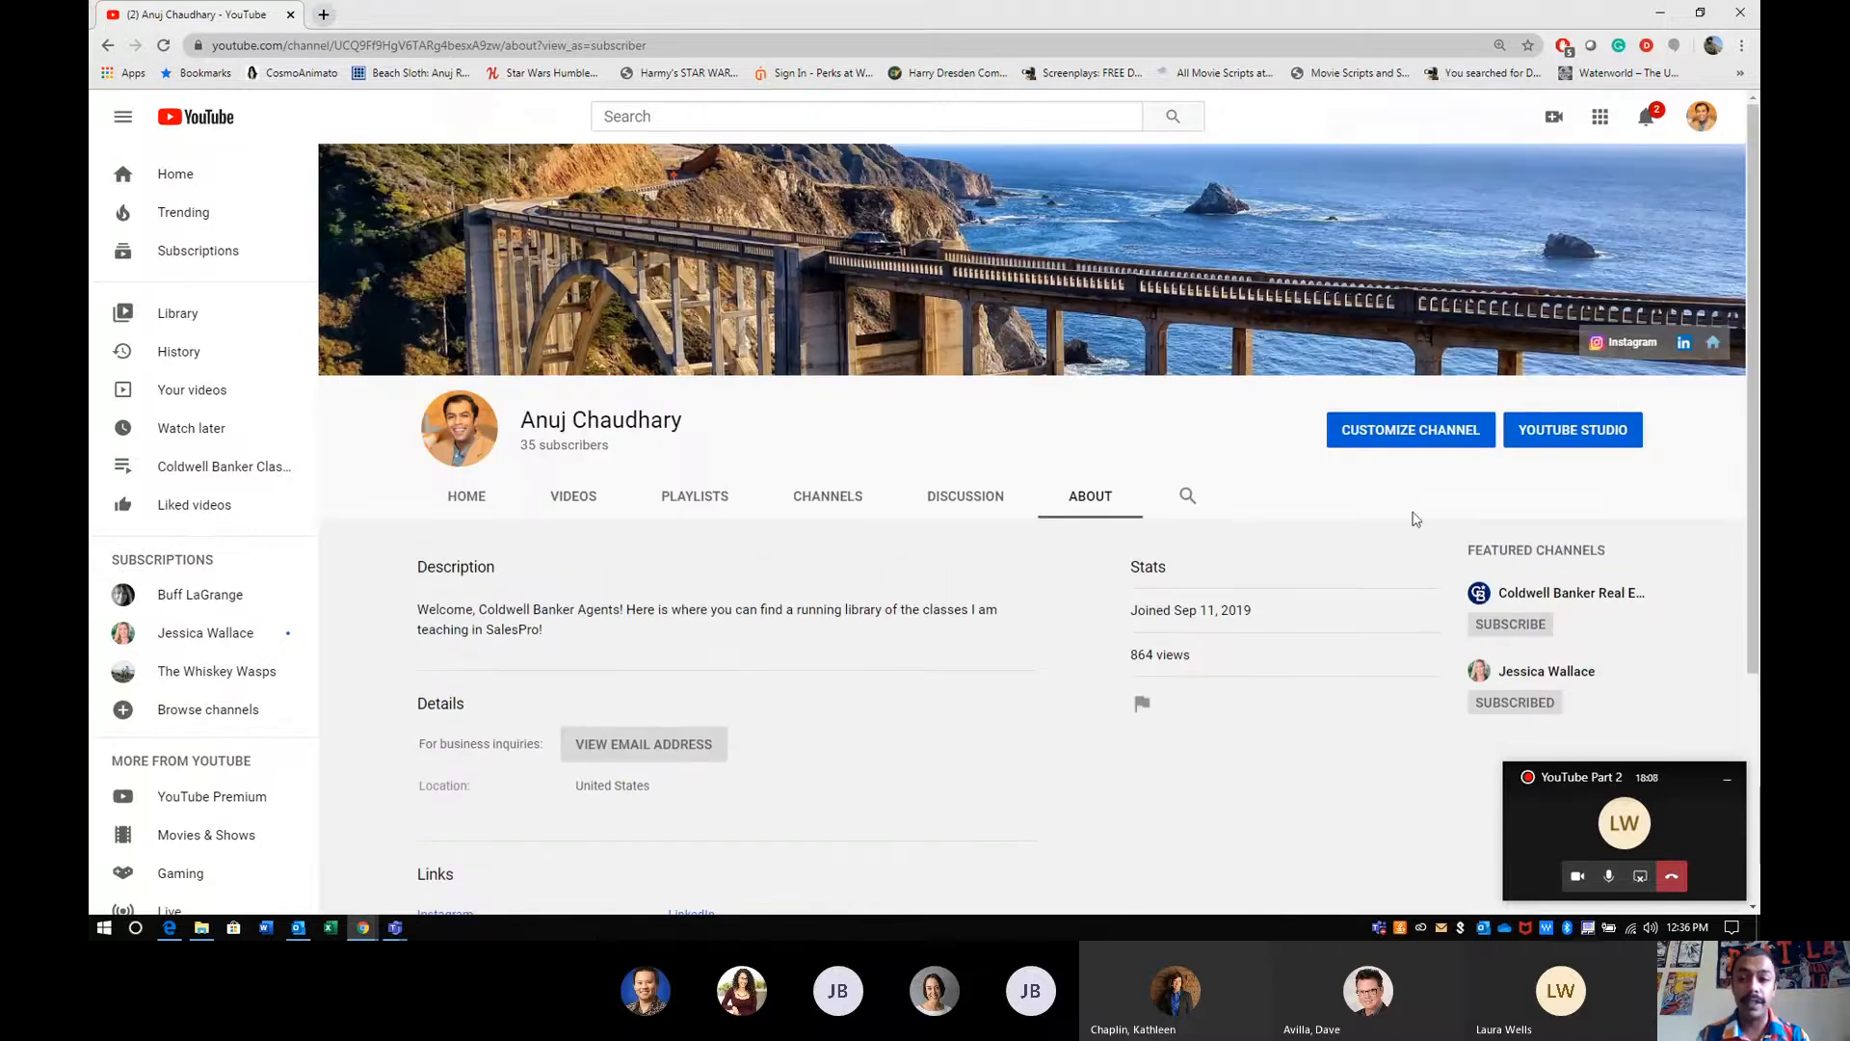
- Open YouTube Studio for the channel, minimize the call window and dismiss the Classic uploader notice
{"action": "left_click", "coordinate": [1590, 436]}
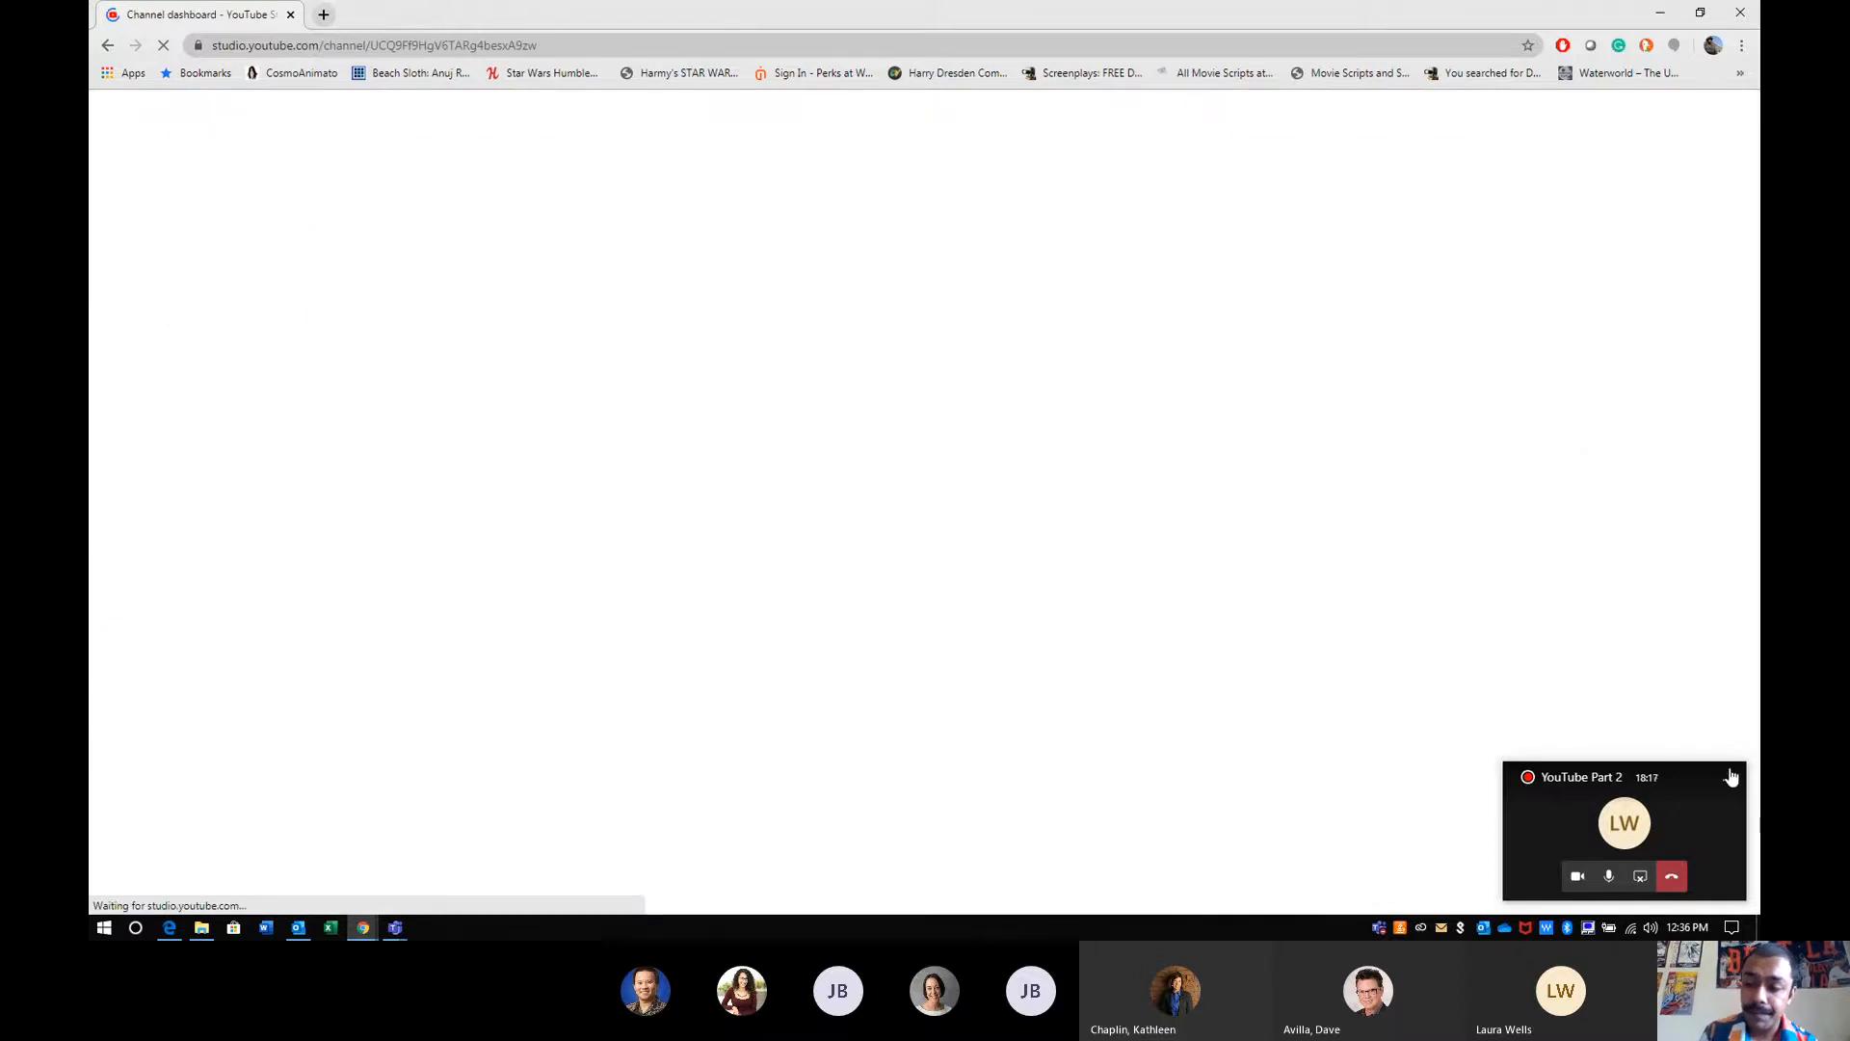
{"action": "left_click", "coordinate": [1730, 787]}
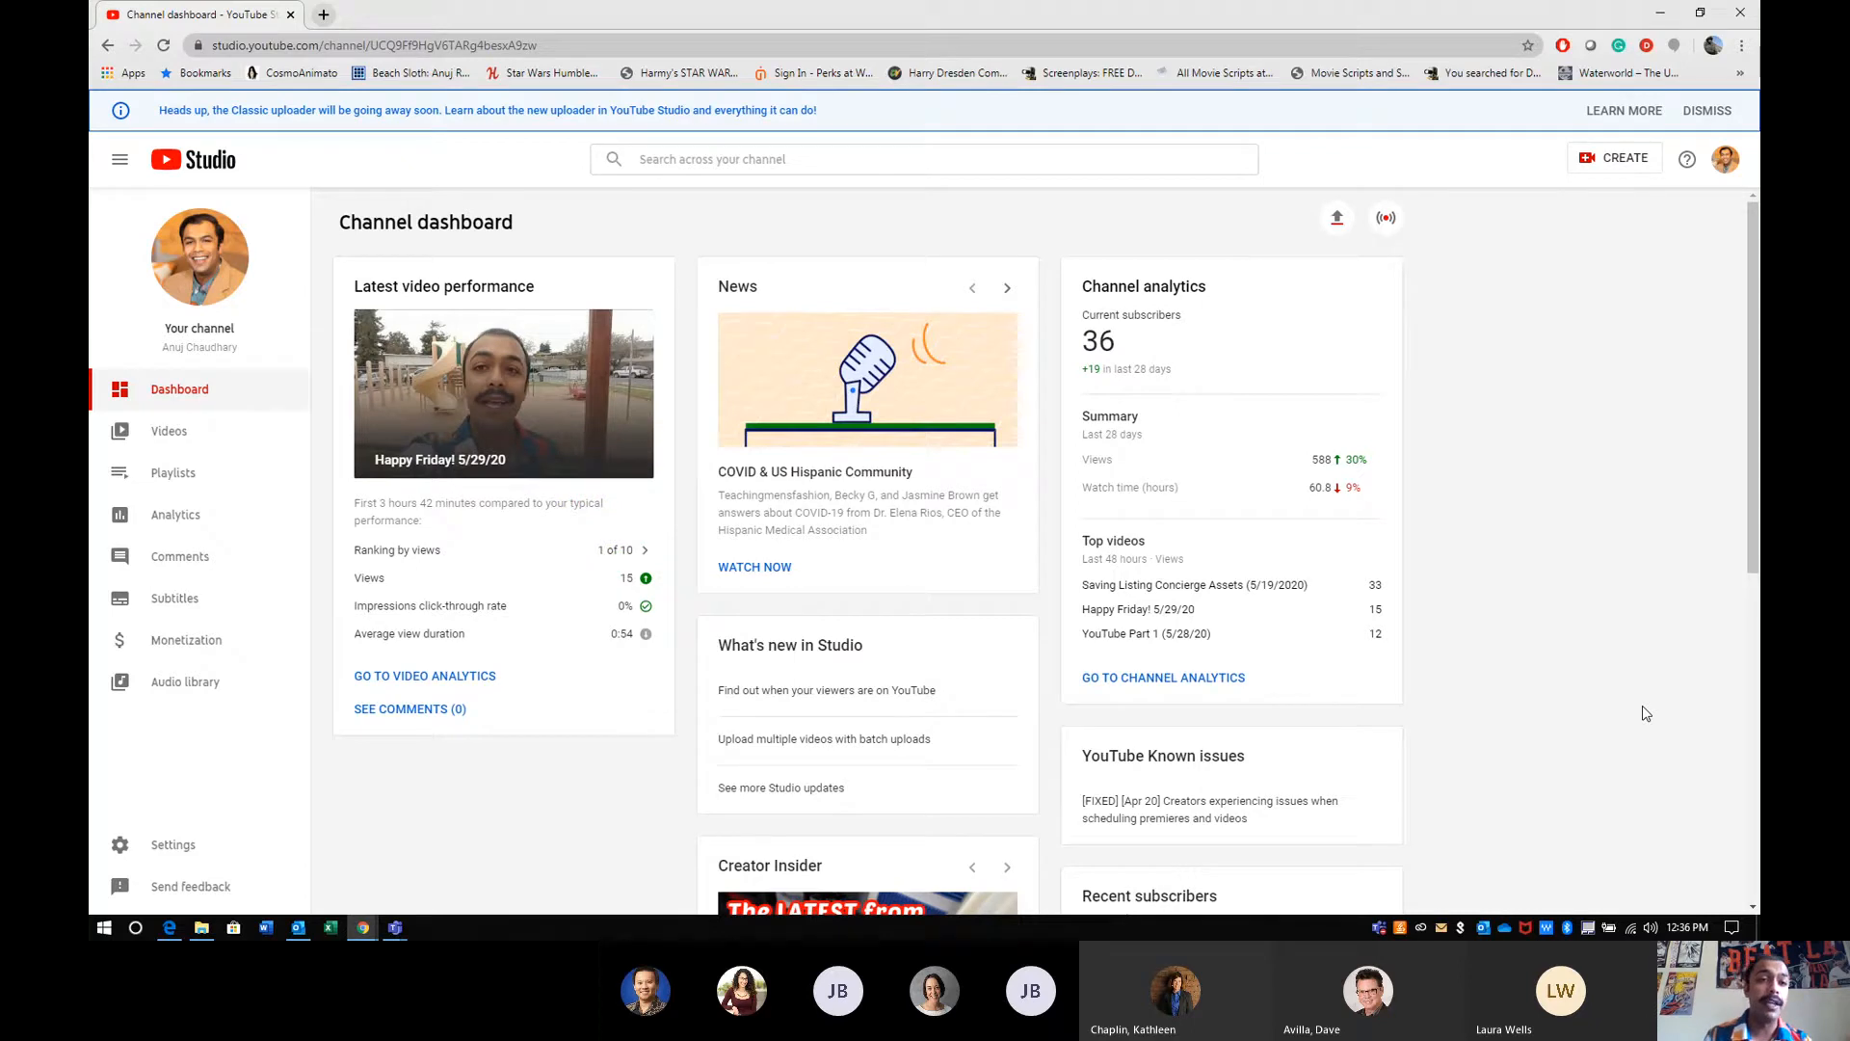
{"action": "left_click", "coordinate": [1705, 111]}
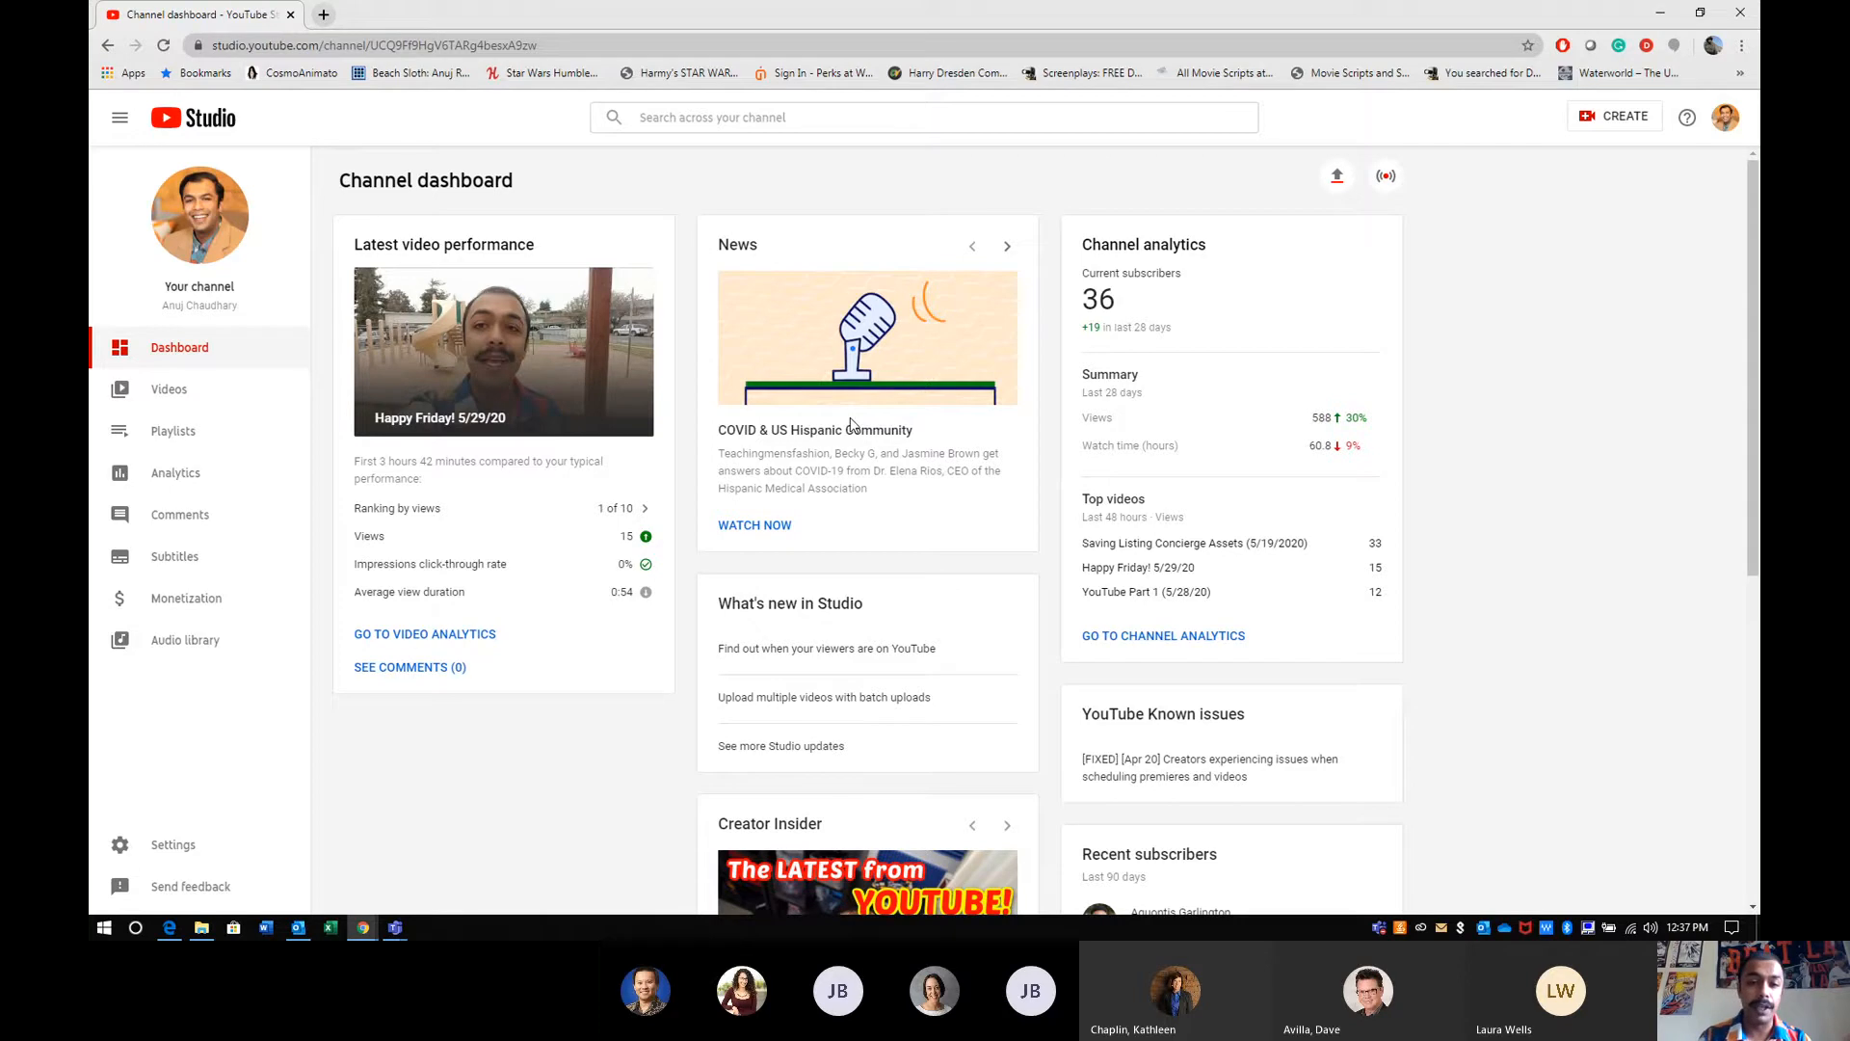
- Examine the What's new in Studio, Creator Insider and Ideas for you cards on the channel dashboard
{"action": "scroll", "coordinate": [913, 378], "scroll_direction": "down", "scroll_amount": 2}
{"action": "left_click_drag", "start_coordinate": [864, 387], "coordinate": [711, 403]}
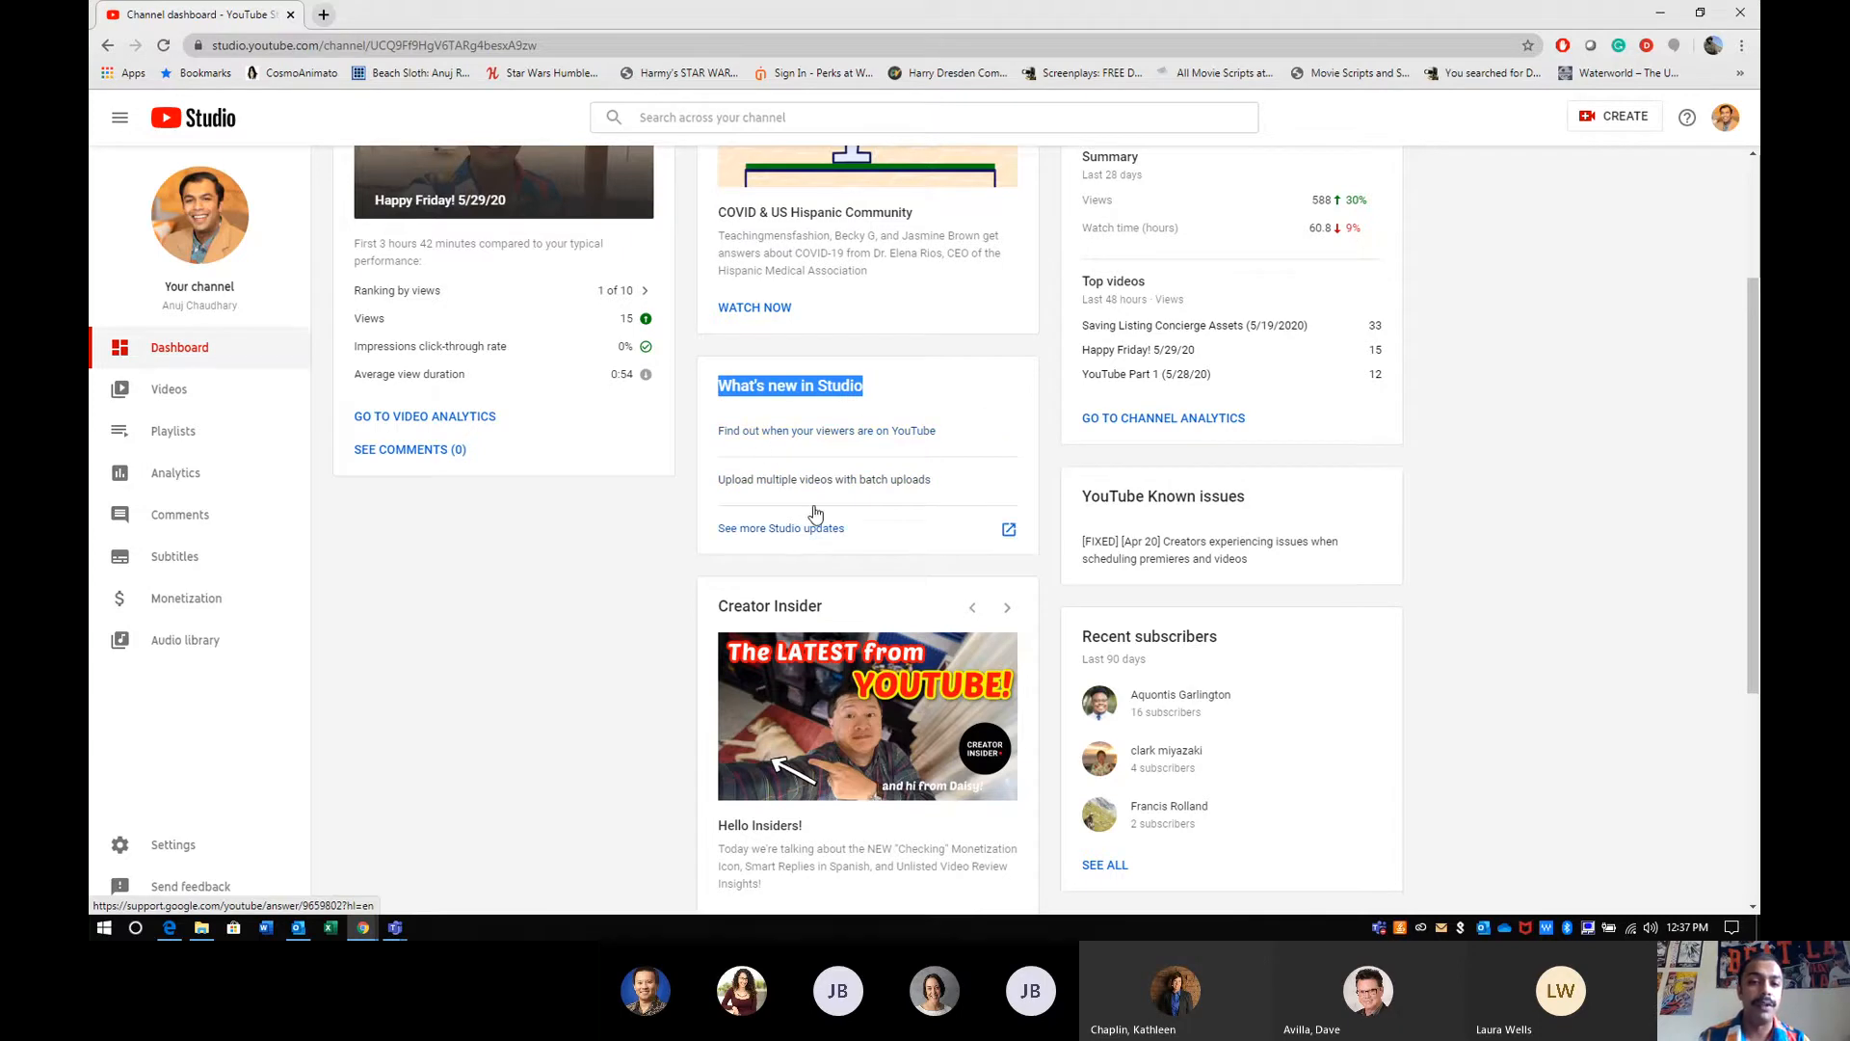
{"action": "scroll", "coordinate": [814, 513], "scroll_direction": "down", "scroll_amount": 4}
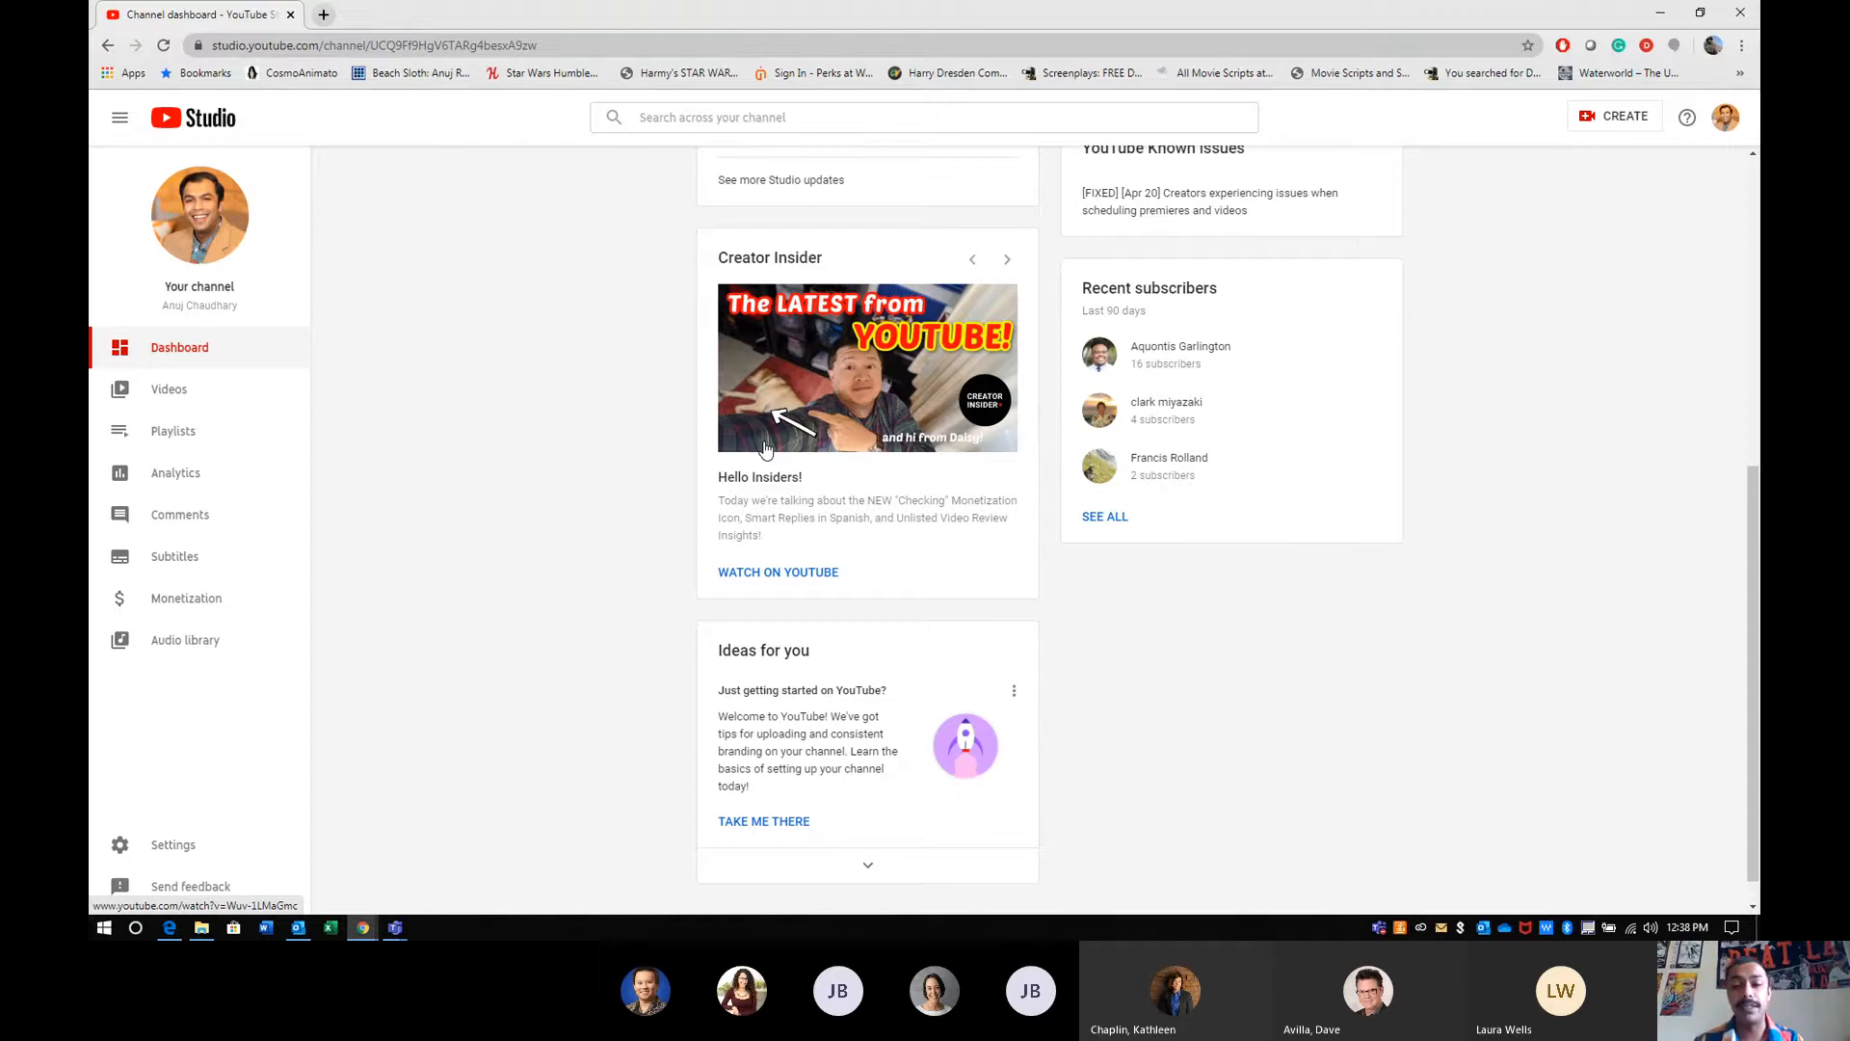
{"action": "scroll", "coordinate": [764, 448], "scroll_direction": "up", "scroll_amount": 3}
{"action": "scroll", "coordinate": [765, 448], "scroll_direction": "up", "scroll_amount": 2}
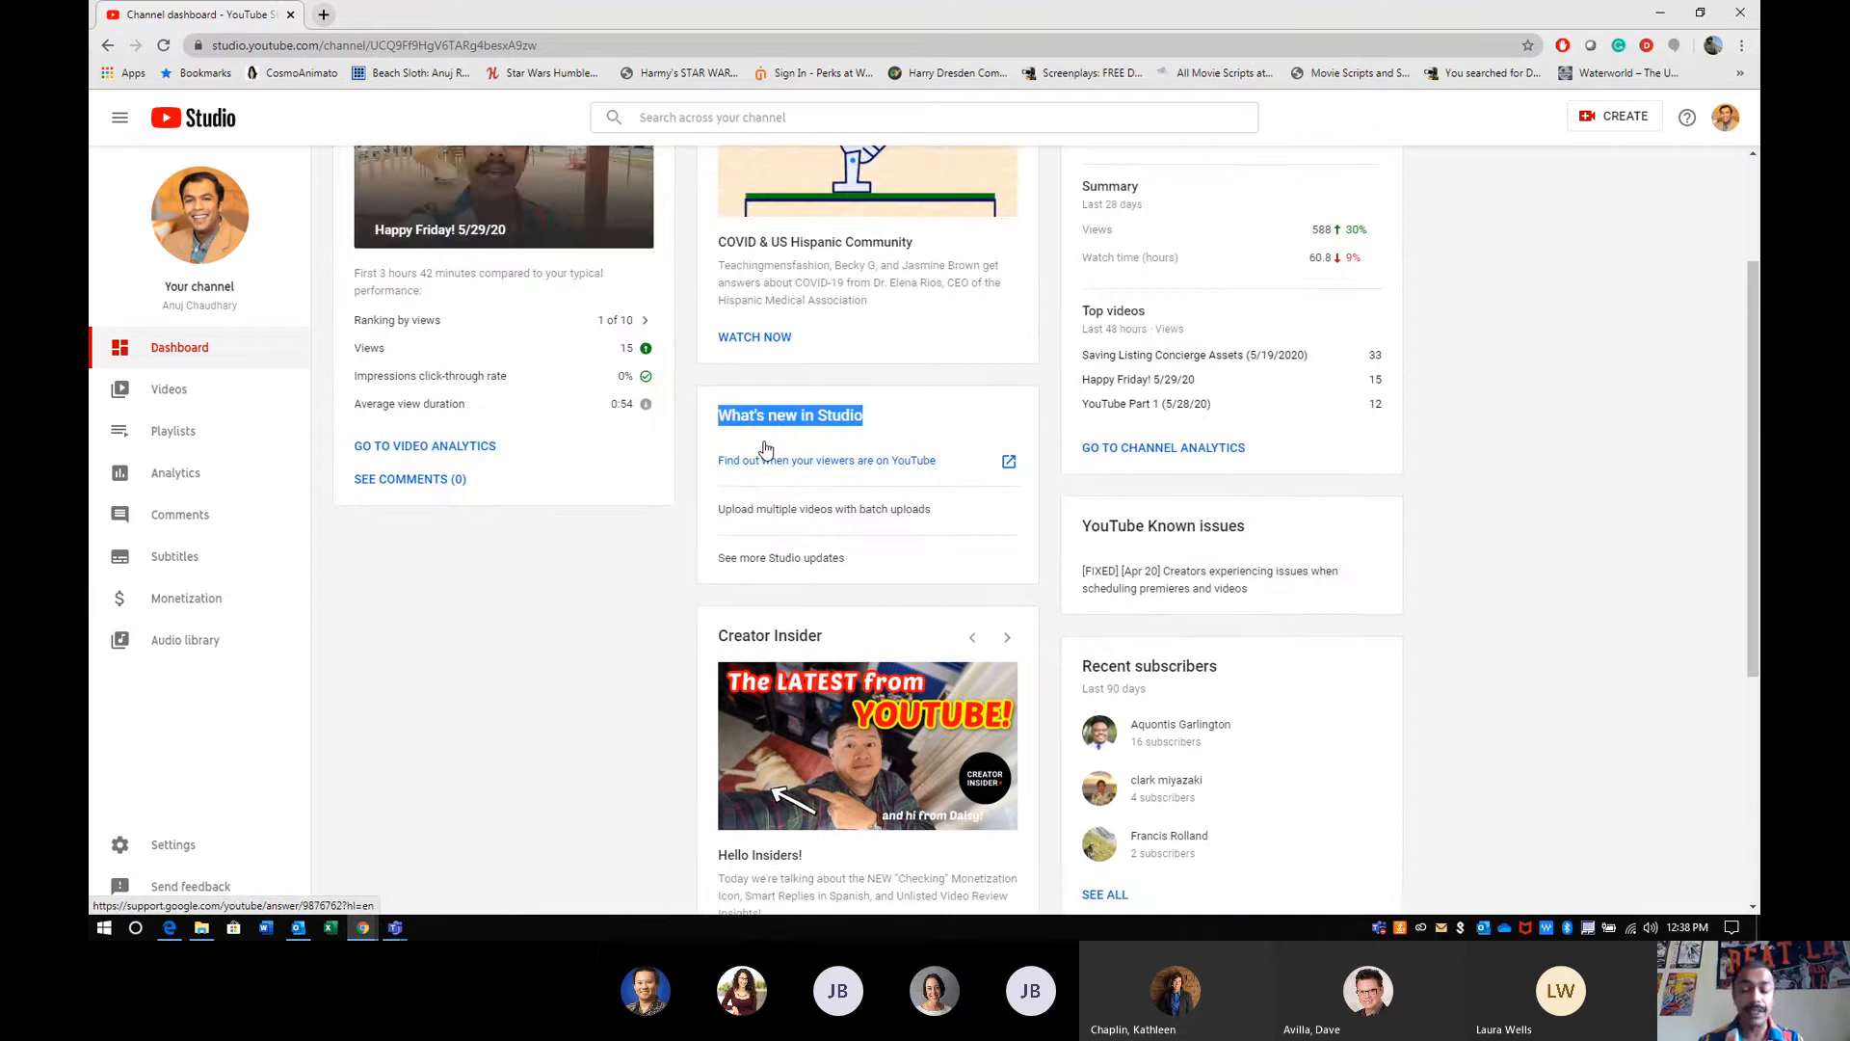
{"action": "scroll", "coordinate": [764, 448], "scroll_direction": "up", "scroll_amount": 2}
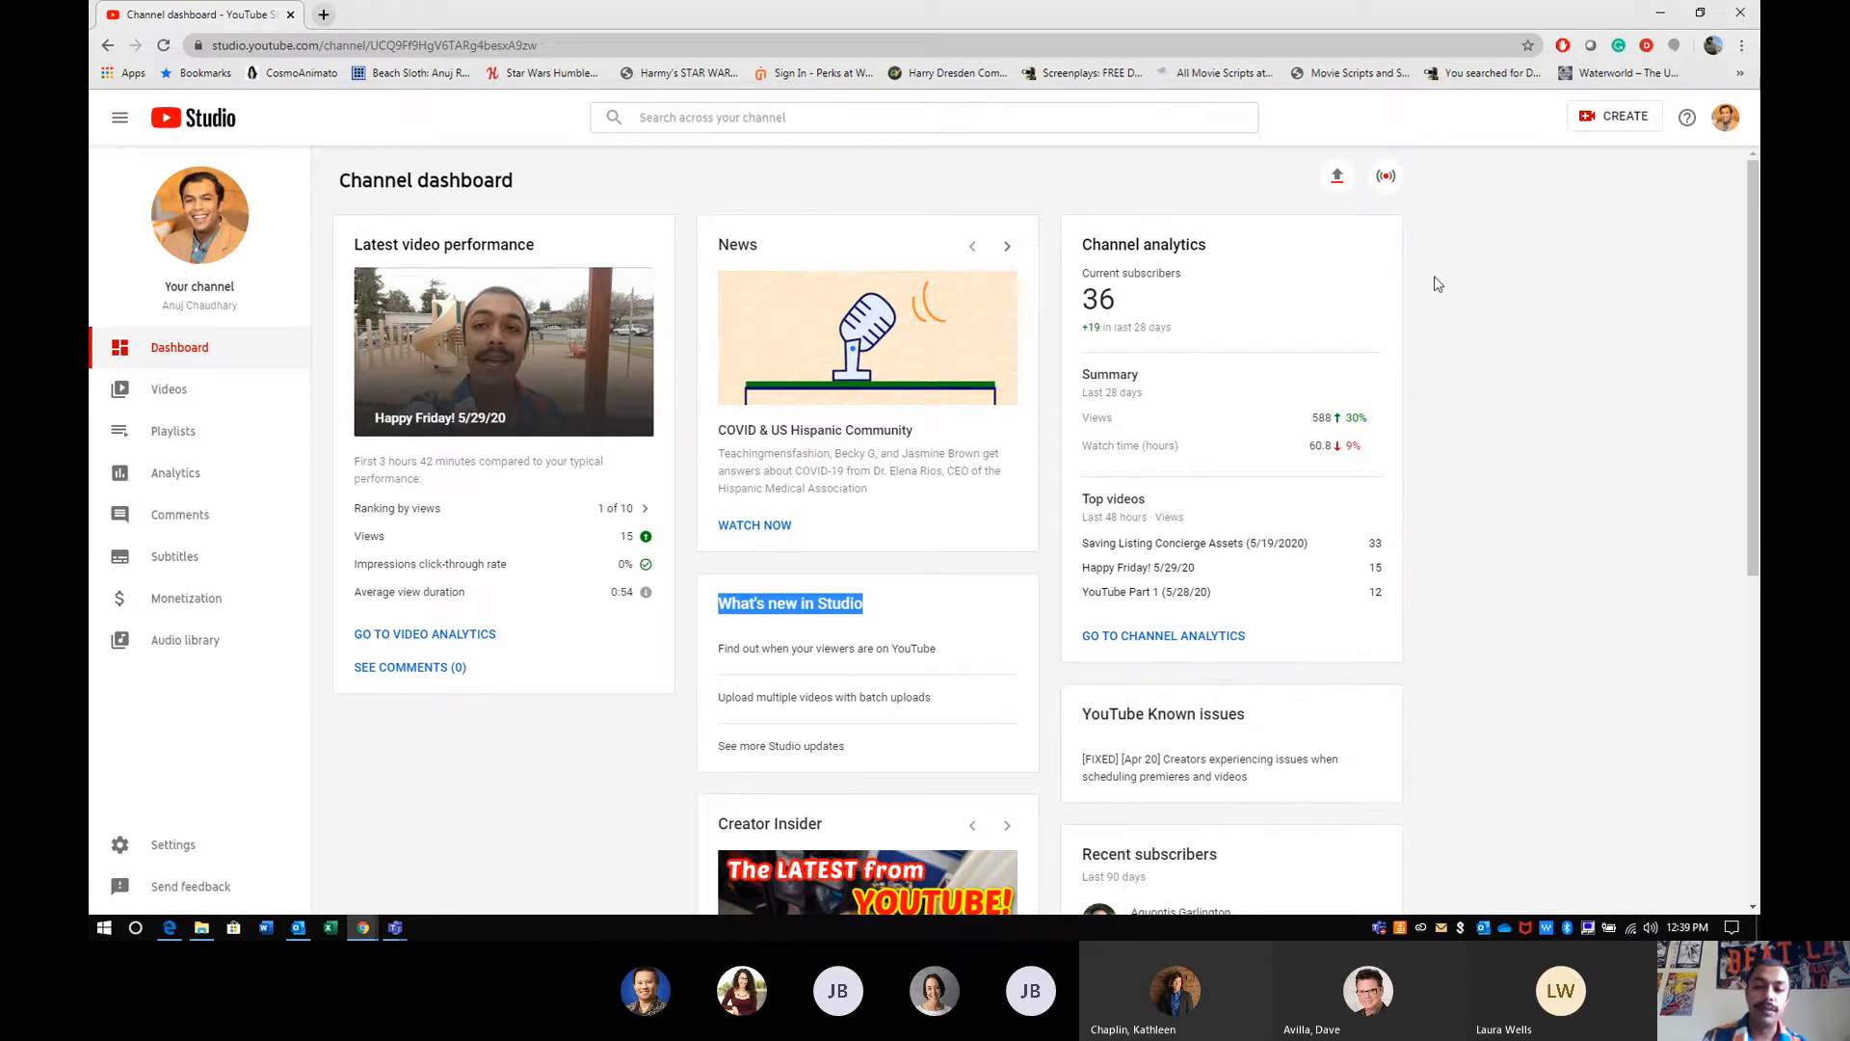
- Examine the YouTube Known issues and Recent subscribers cards on the channel dashboard
{"action": "scroll", "coordinate": [1224, 584], "scroll_direction": "down", "scroll_amount": 2}
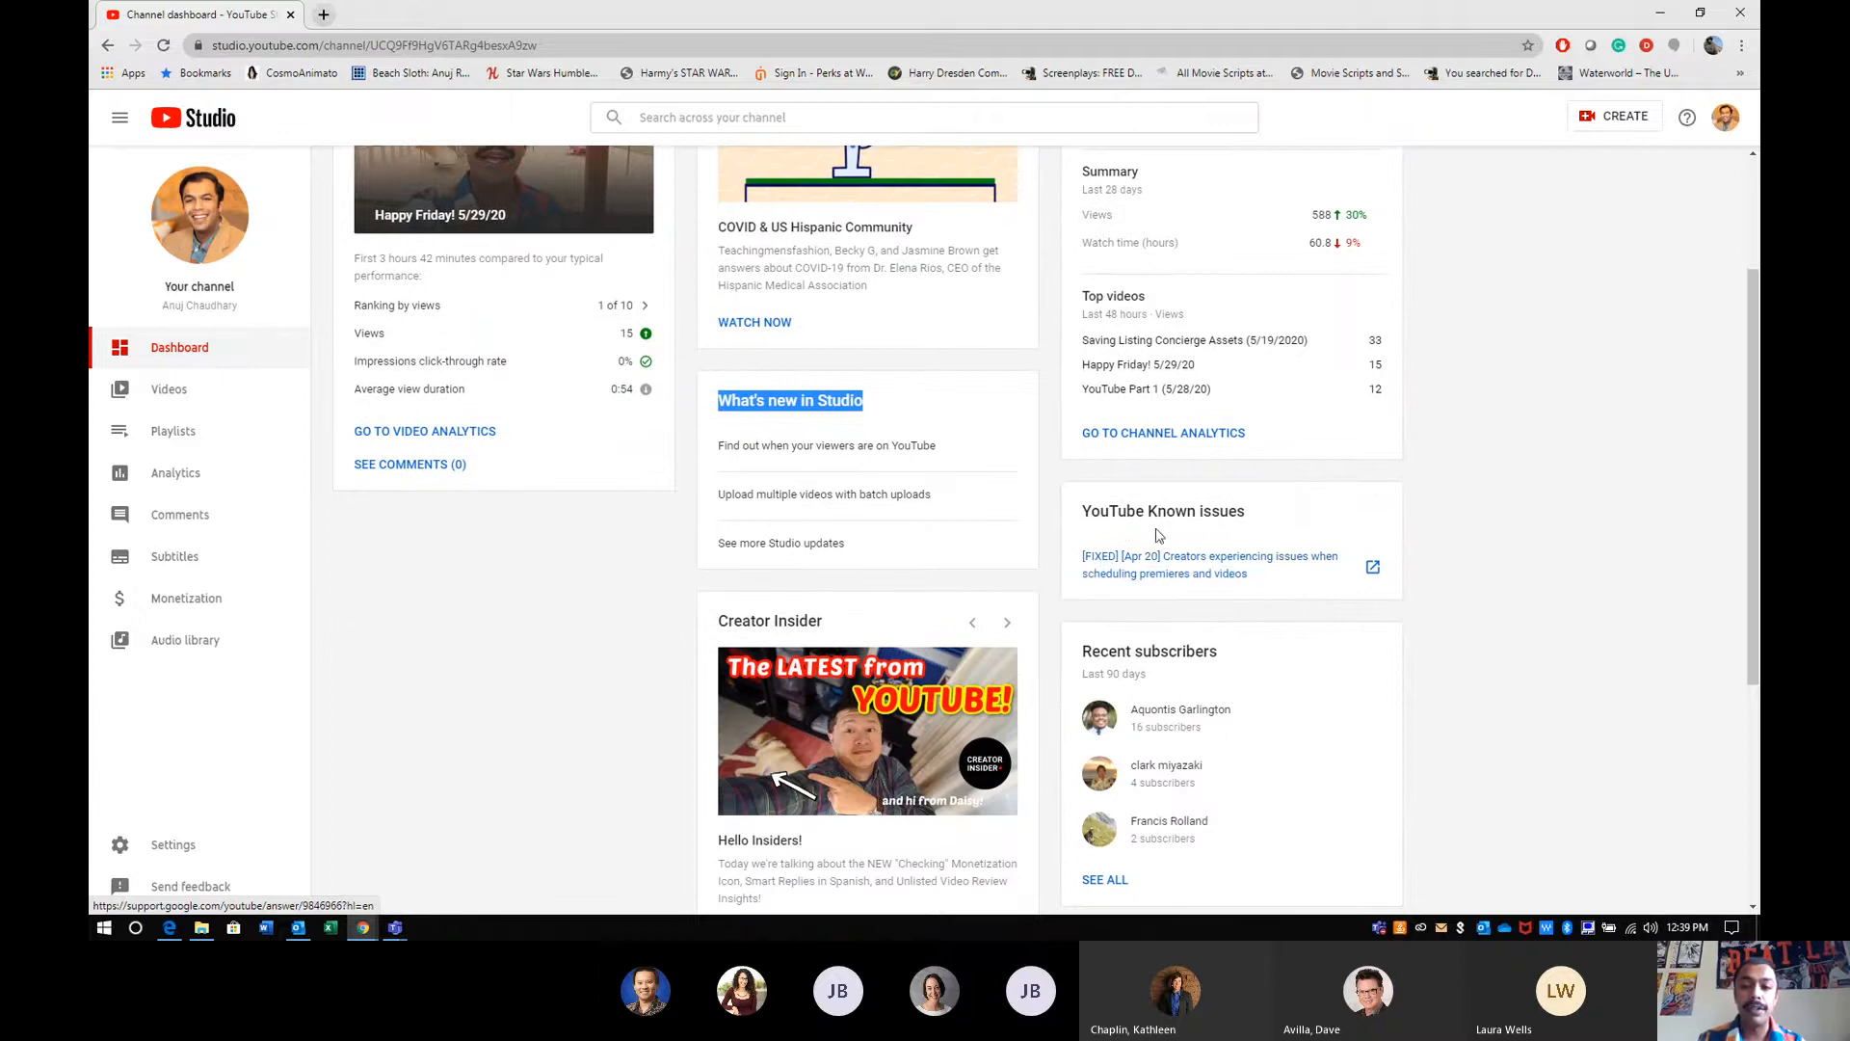
{"action": "left_click_drag", "start_coordinate": [1081, 511], "coordinate": [1250, 521]}
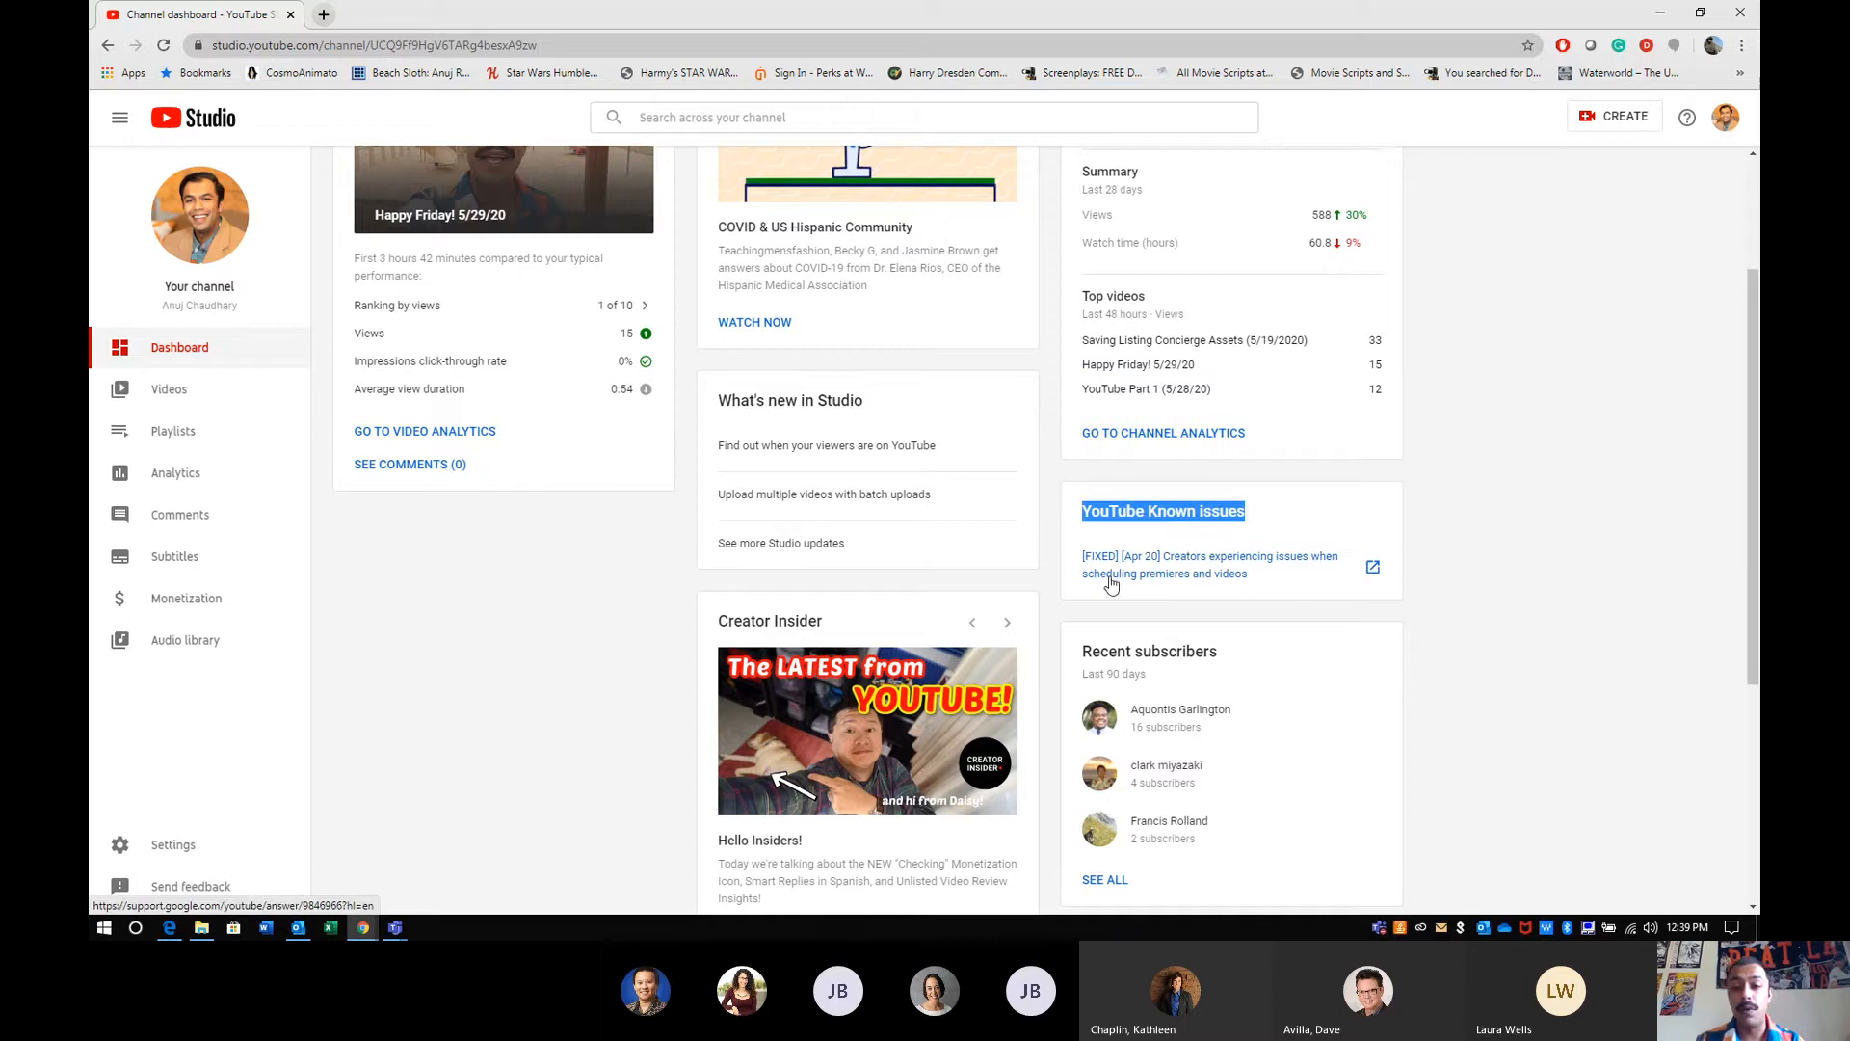
{"action": "left_click", "coordinate": [1500, 538]}
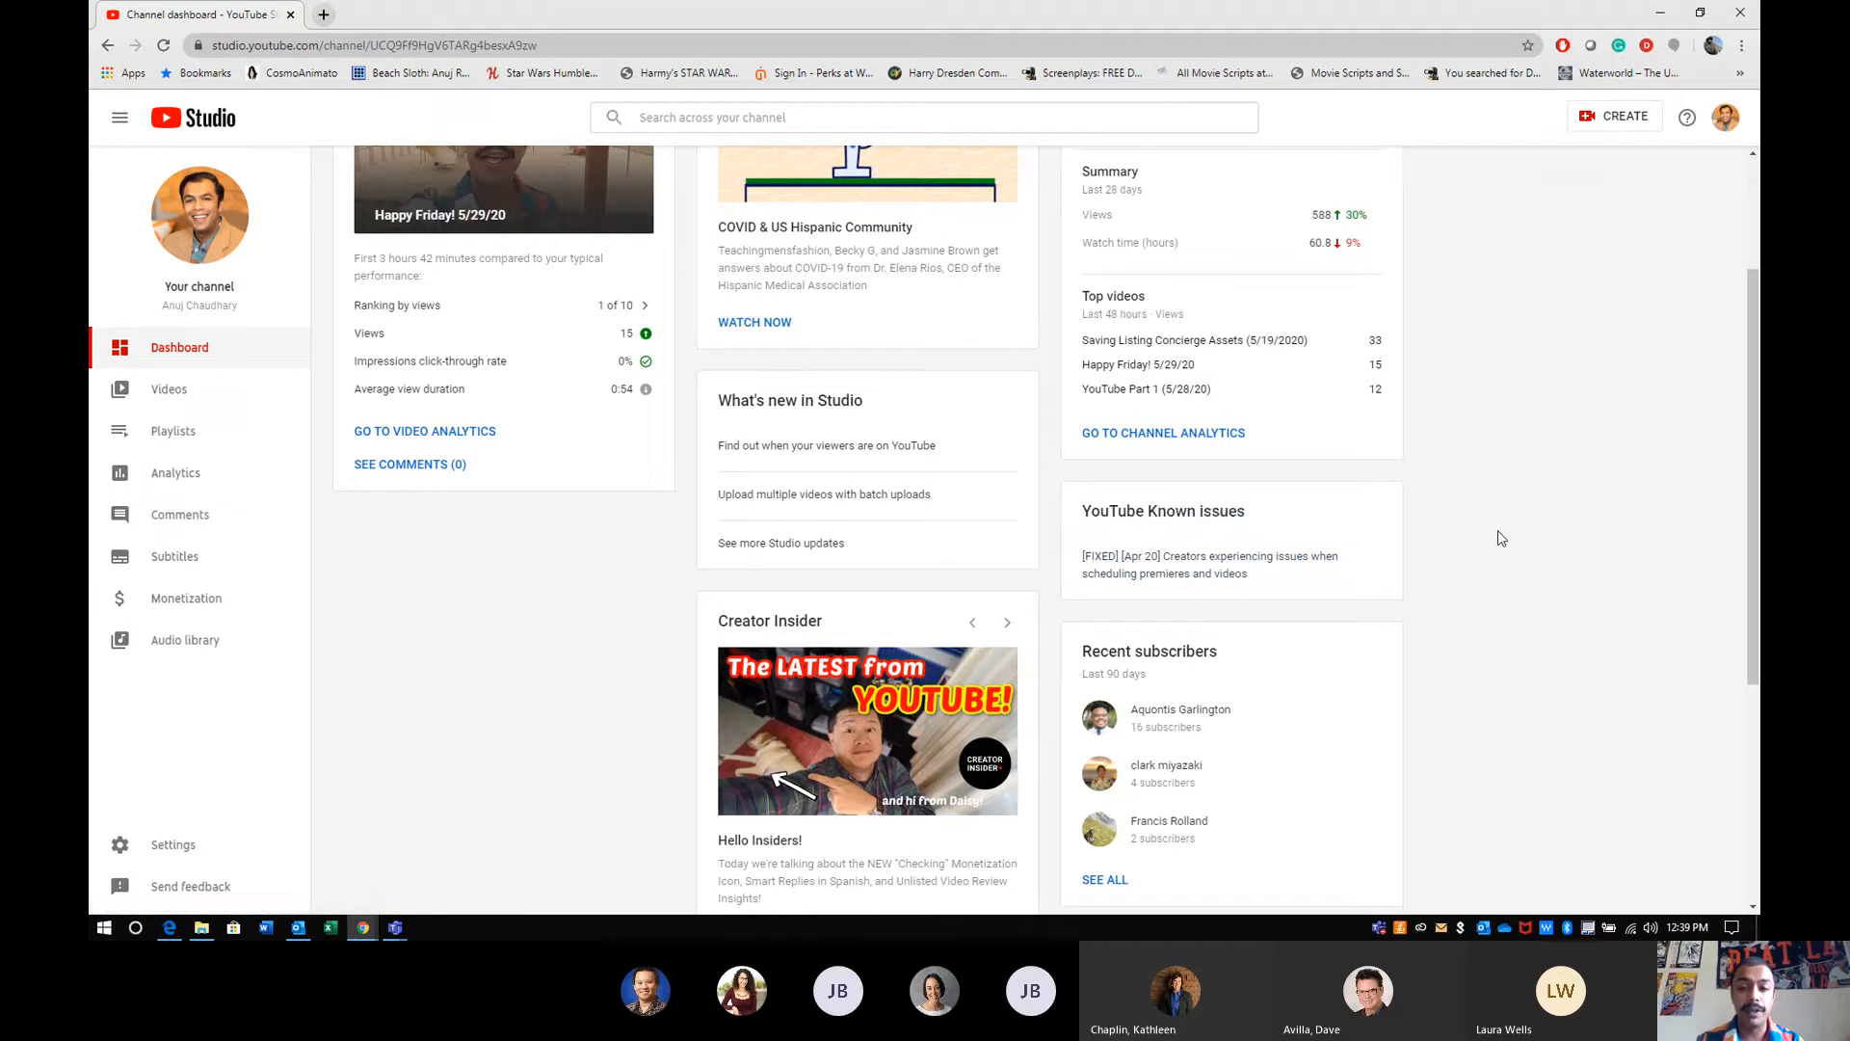
{"action": "scroll", "coordinate": [1498, 538], "scroll_direction": "down", "scroll_amount": 2}
{"action": "left_click_drag", "start_coordinate": [1080, 484], "coordinate": [1218, 472]}
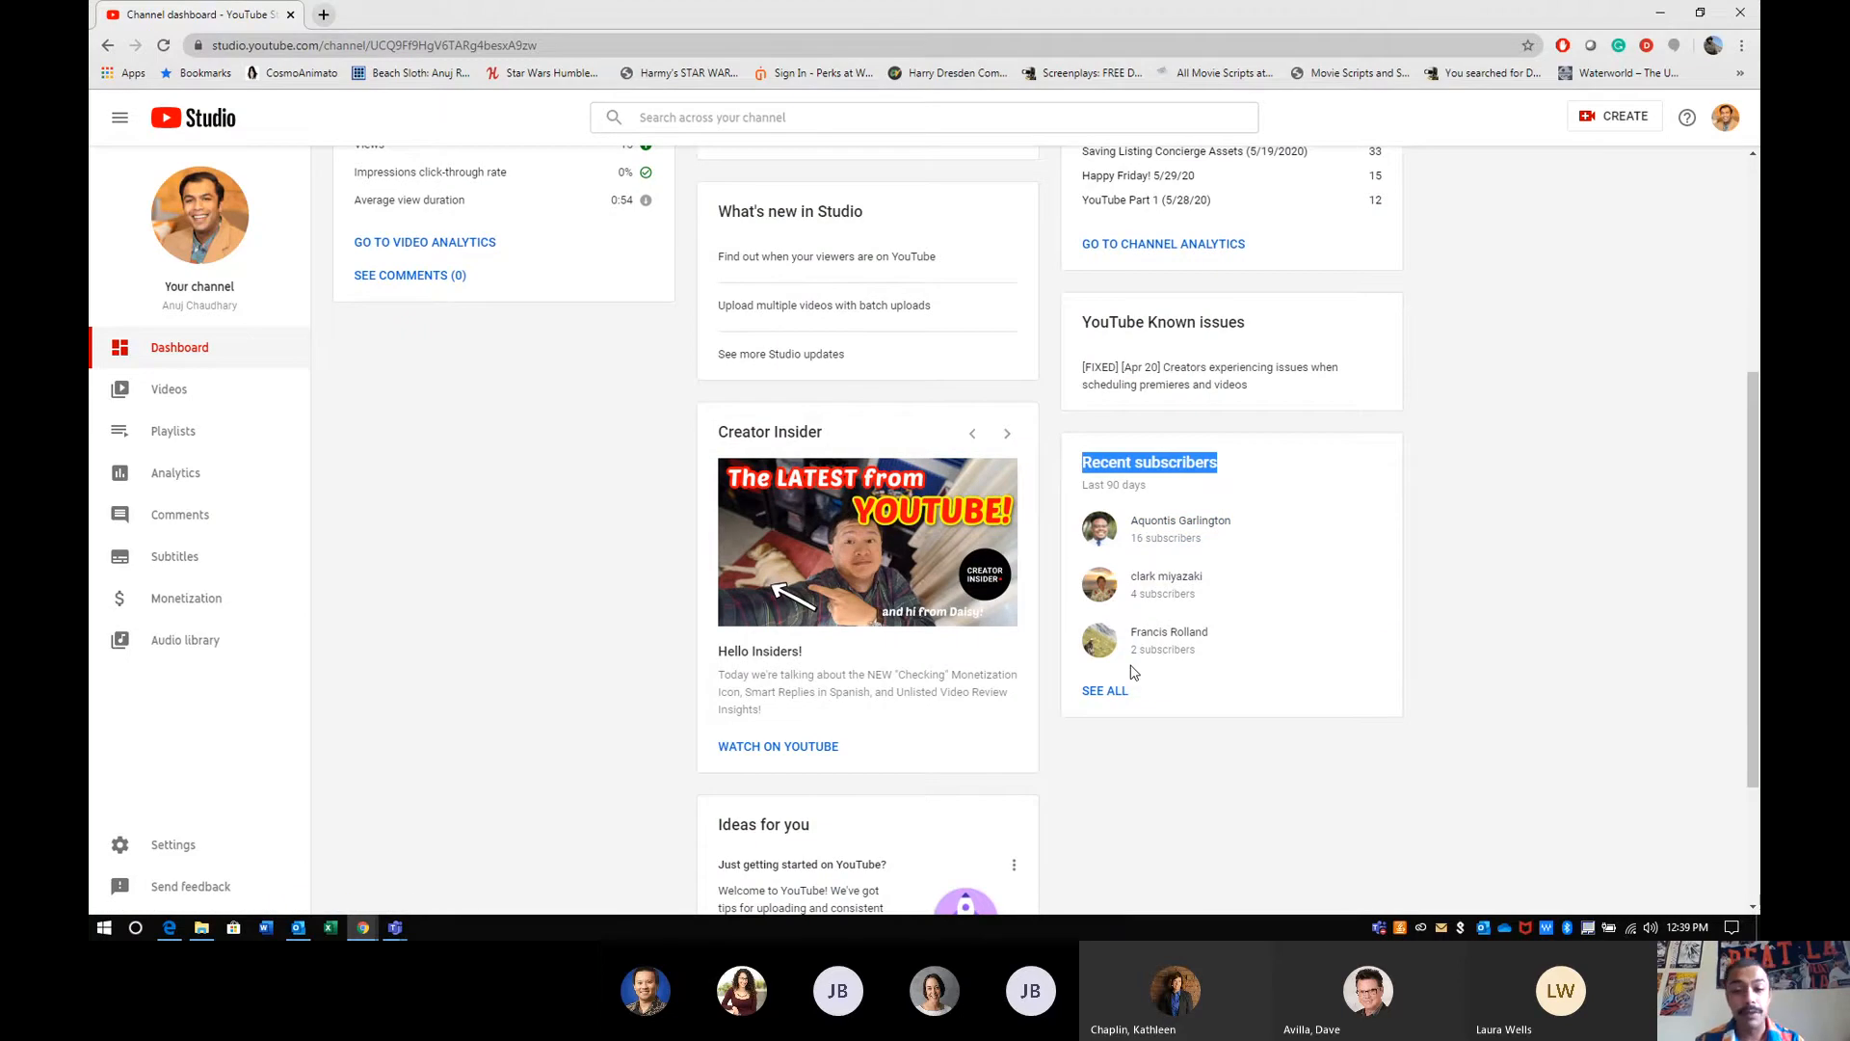
{"action": "scroll", "coordinate": [1134, 672], "scroll_direction": "down", "scroll_amount": 2}
{"action": "scroll", "coordinate": [1133, 672], "scroll_direction": "up", "scroll_amount": 6}
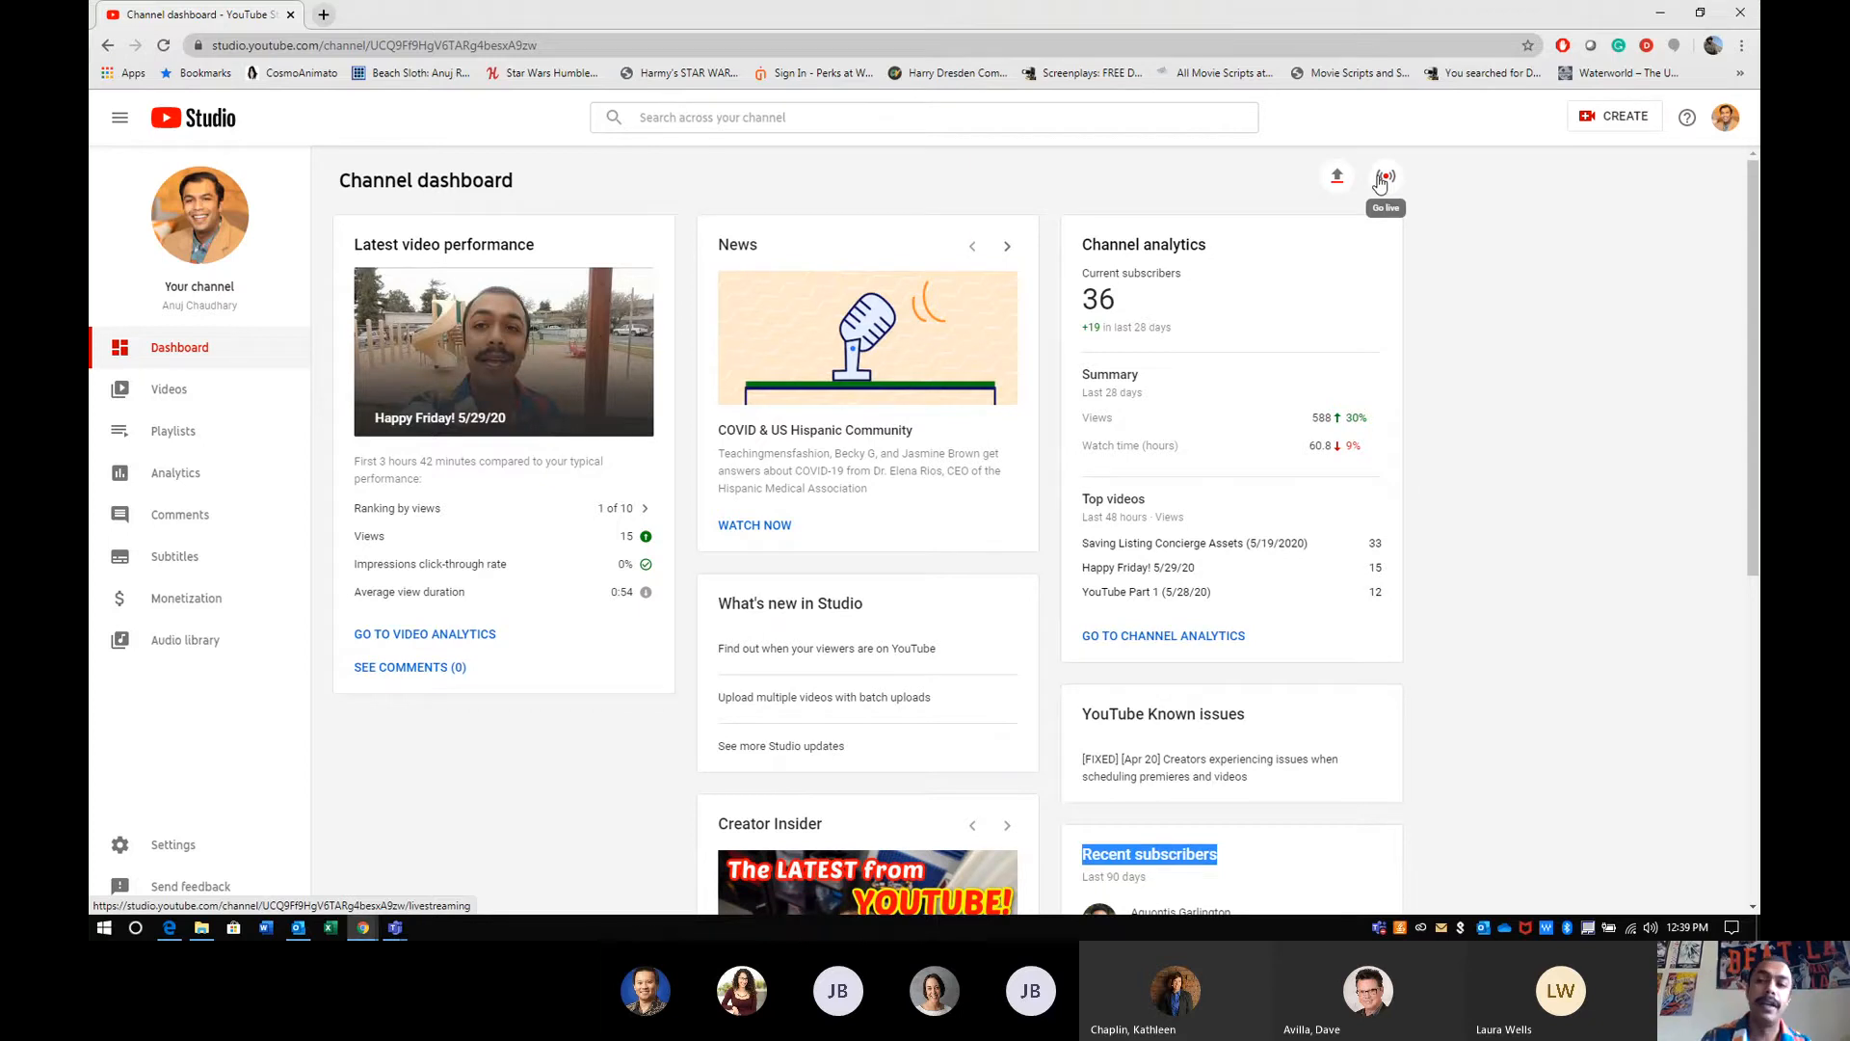
- Check Studio's creation options, and start a video upload from youtube.com in a new browser tab
{"action": "left_click", "coordinate": [1614, 116]}
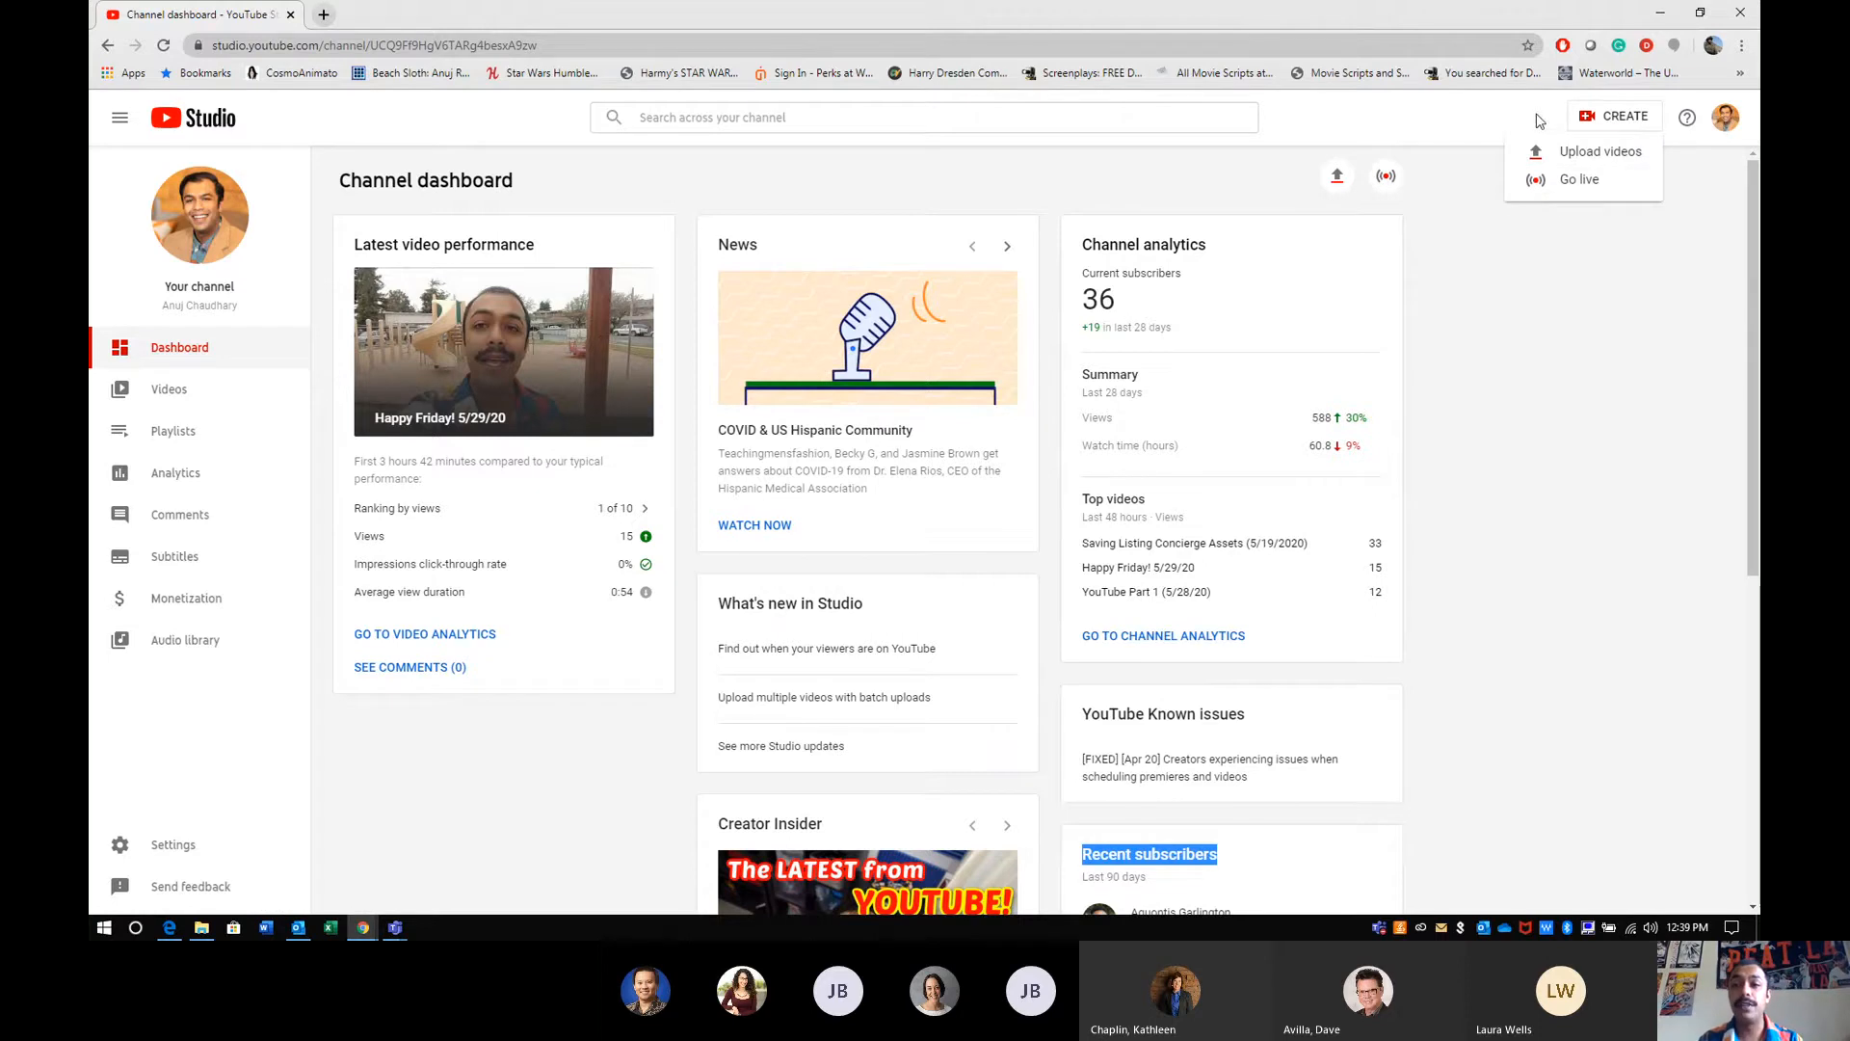
{"action": "left_click", "coordinate": [1620, 120]}
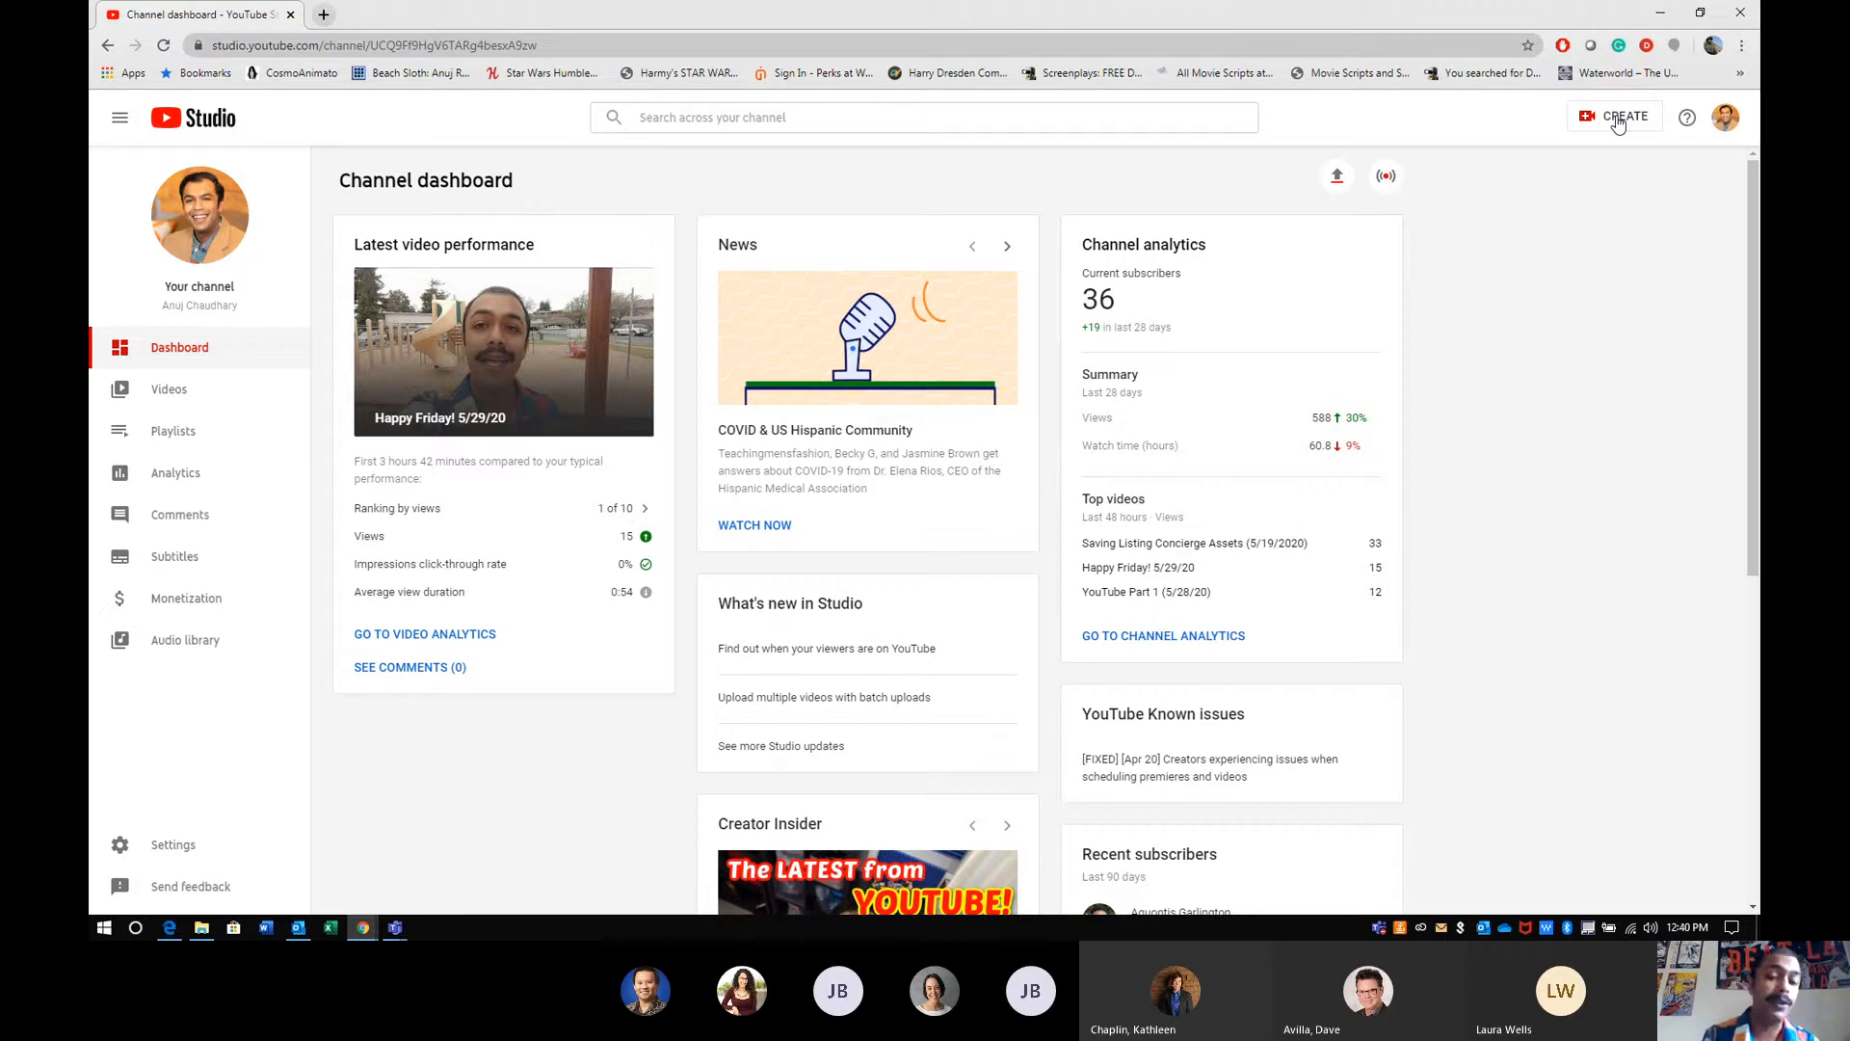
{"action": "left_click", "coordinate": [322, 15]}
{"action": "type", "text": "youtube.com"}
{"action": "key", "text": "Return"}
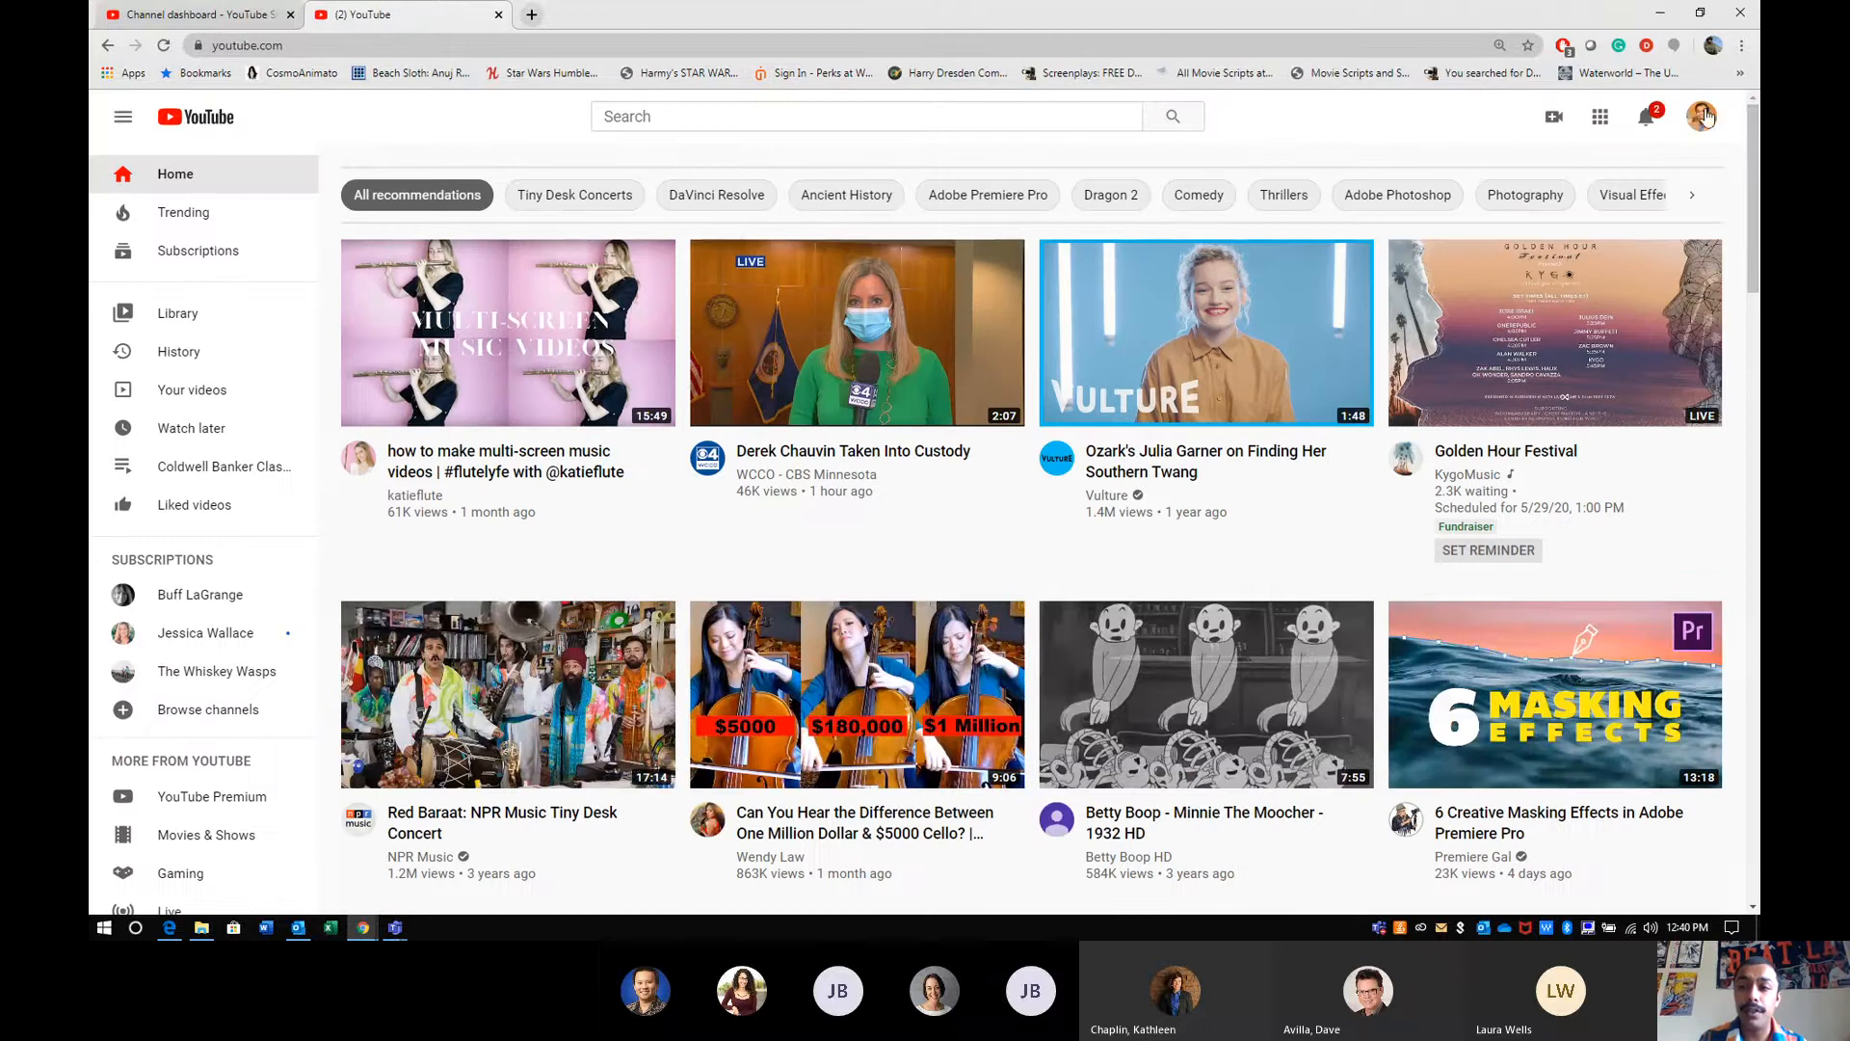
{"action": "left_click", "coordinate": [1554, 117]}
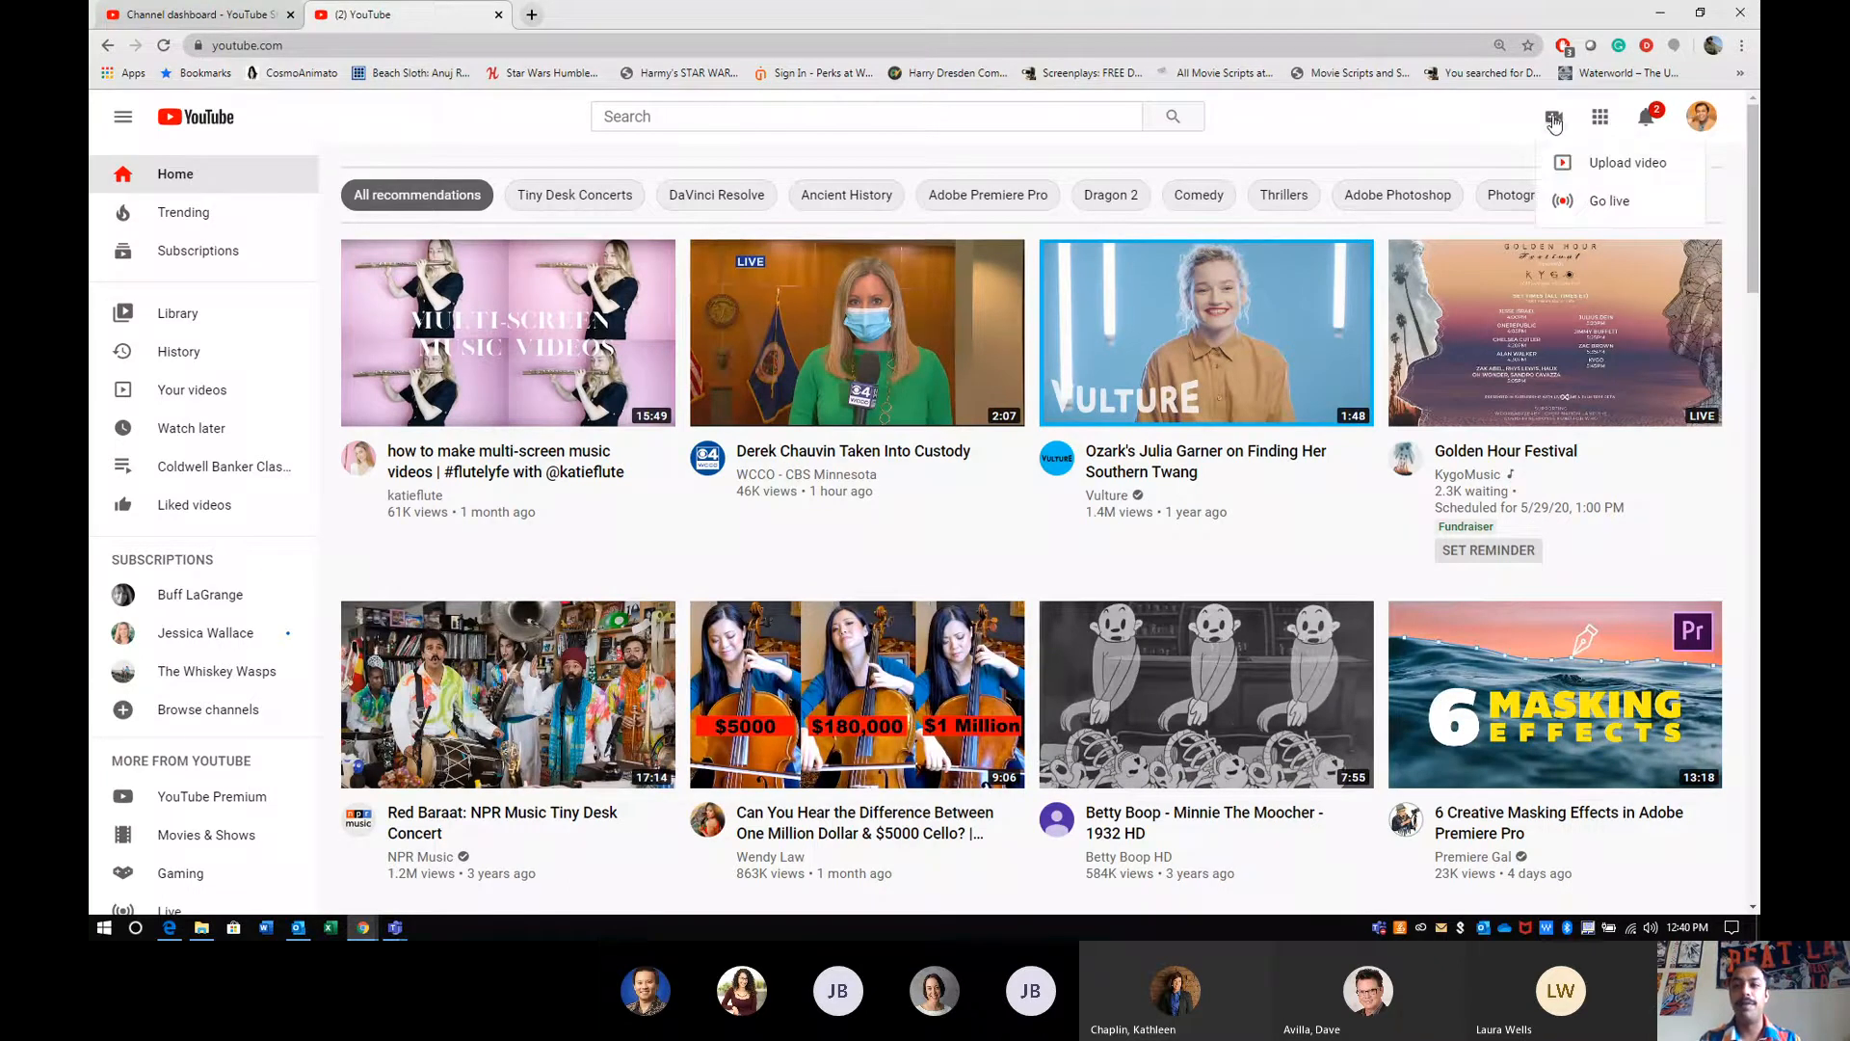
{"action": "left_click", "coordinate": [1595, 165]}
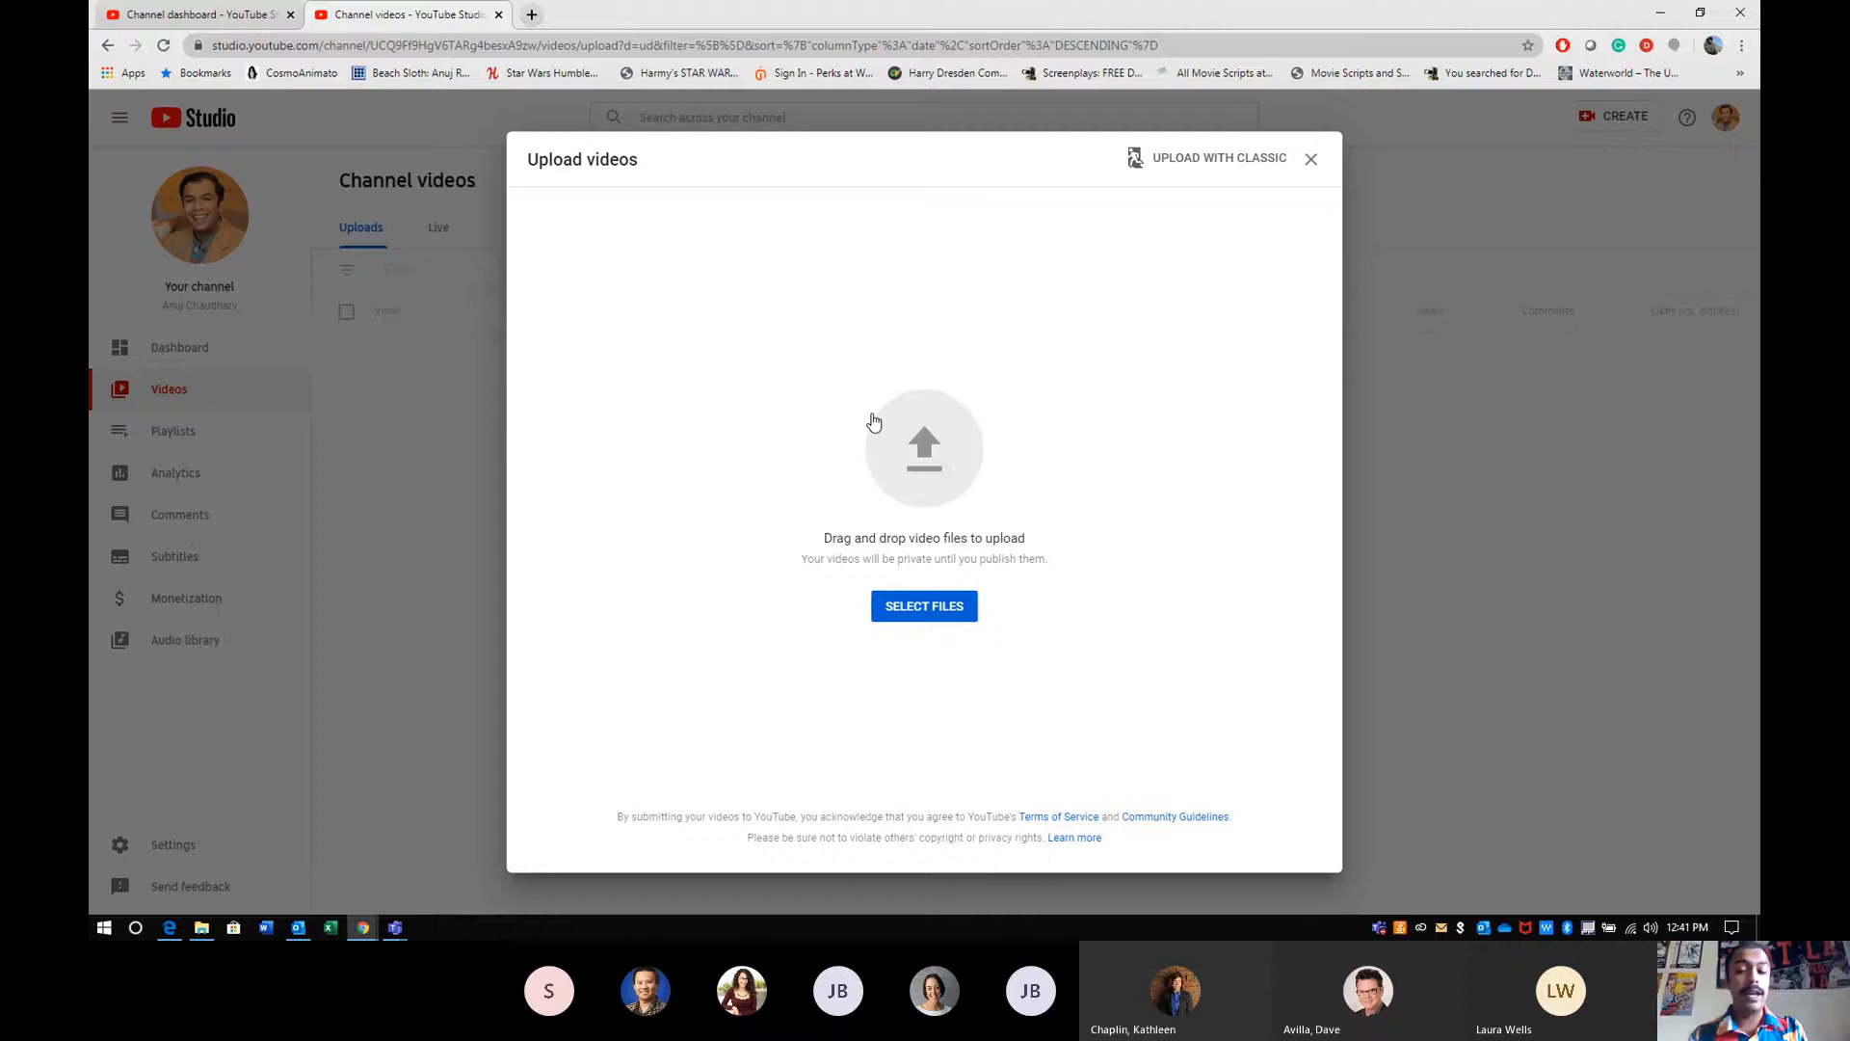
- Switch to the browser window showing the Listing Concierge My Listings page and maximize it
{"action": "key", "text": "super"}
{"action": "key", "text": "alt+Tab"}
{"action": "key", "text": "alt+Tab"}
{"action": "key", "text": "alt+Tab"}
{"action": "key", "text": "alt+Tab"}
{"action": "key", "text": "alt+Tab"}
{"action": "key", "text": "alt+Tab"}
{"action": "key", "text": "alt+Tab"}
{"action": "key", "text": "alt+Tab"}
{"action": "key", "text": "alt+Tab"}
{"action": "key", "text": "alt+Tab"}
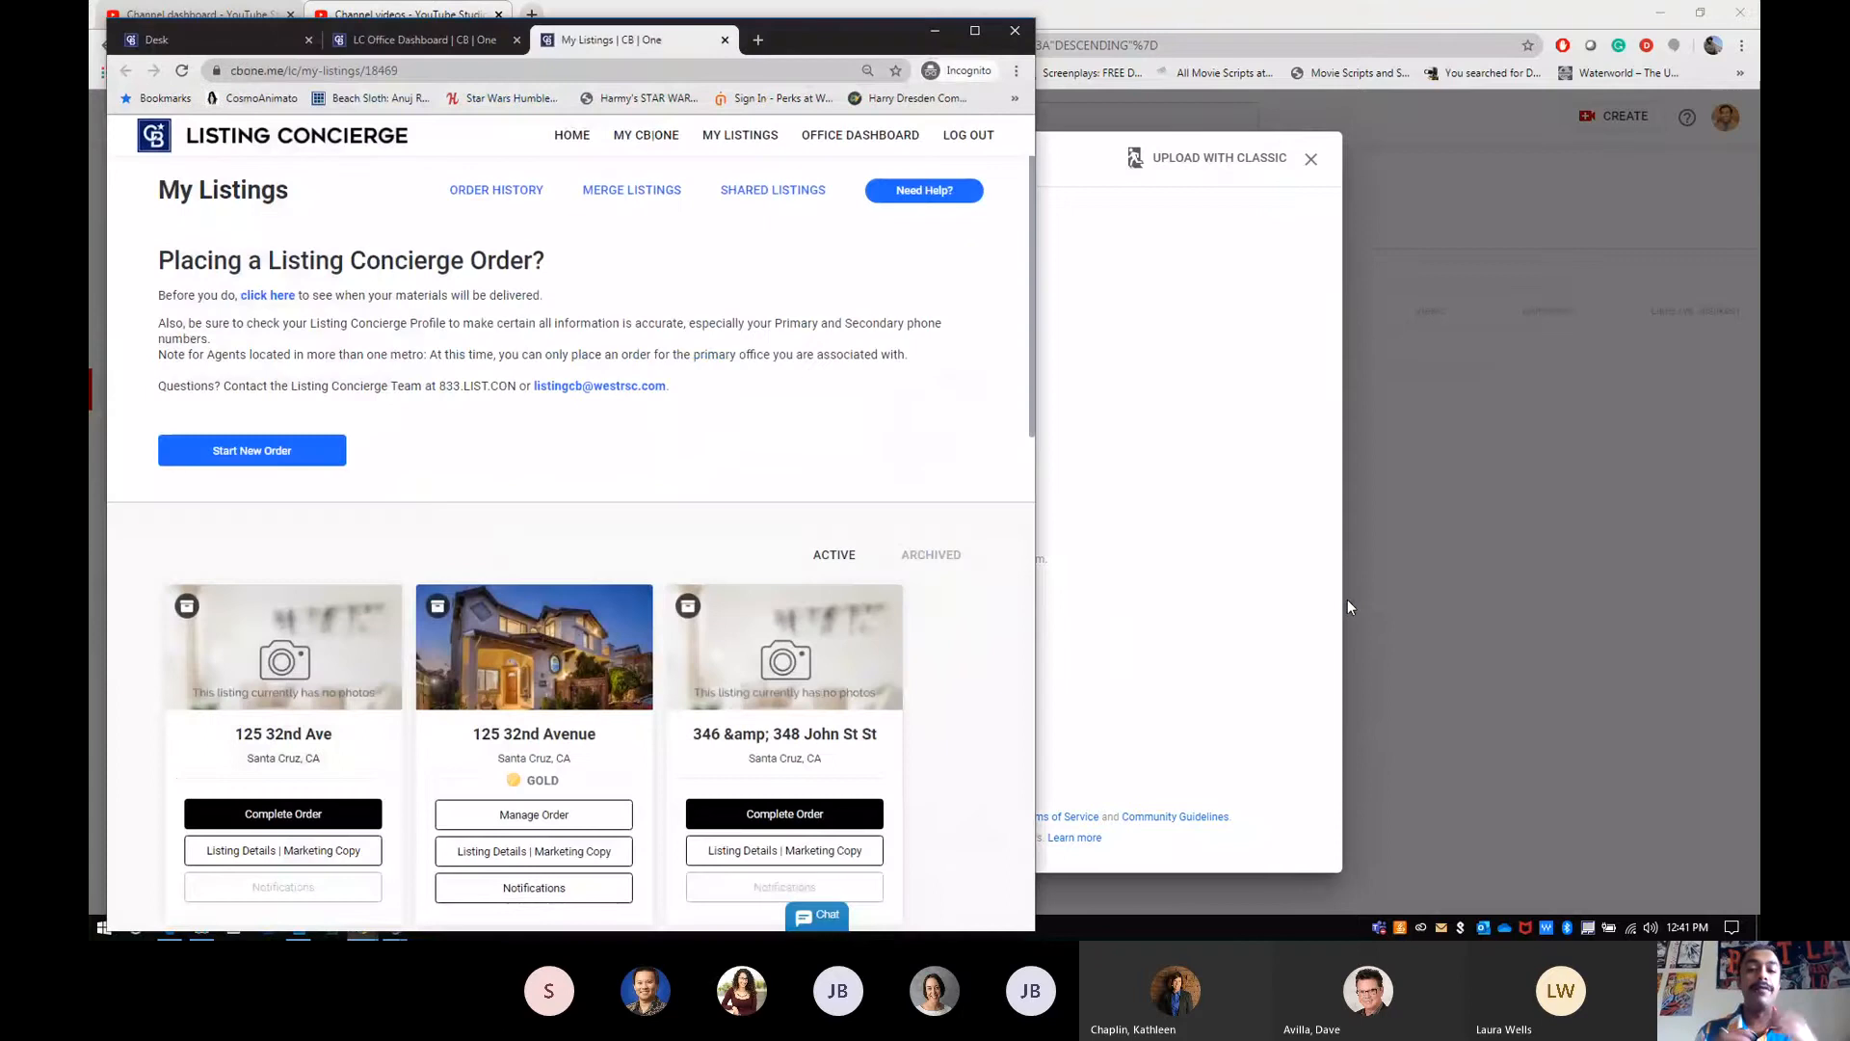
{"action": "left_click", "coordinate": [975, 31]}
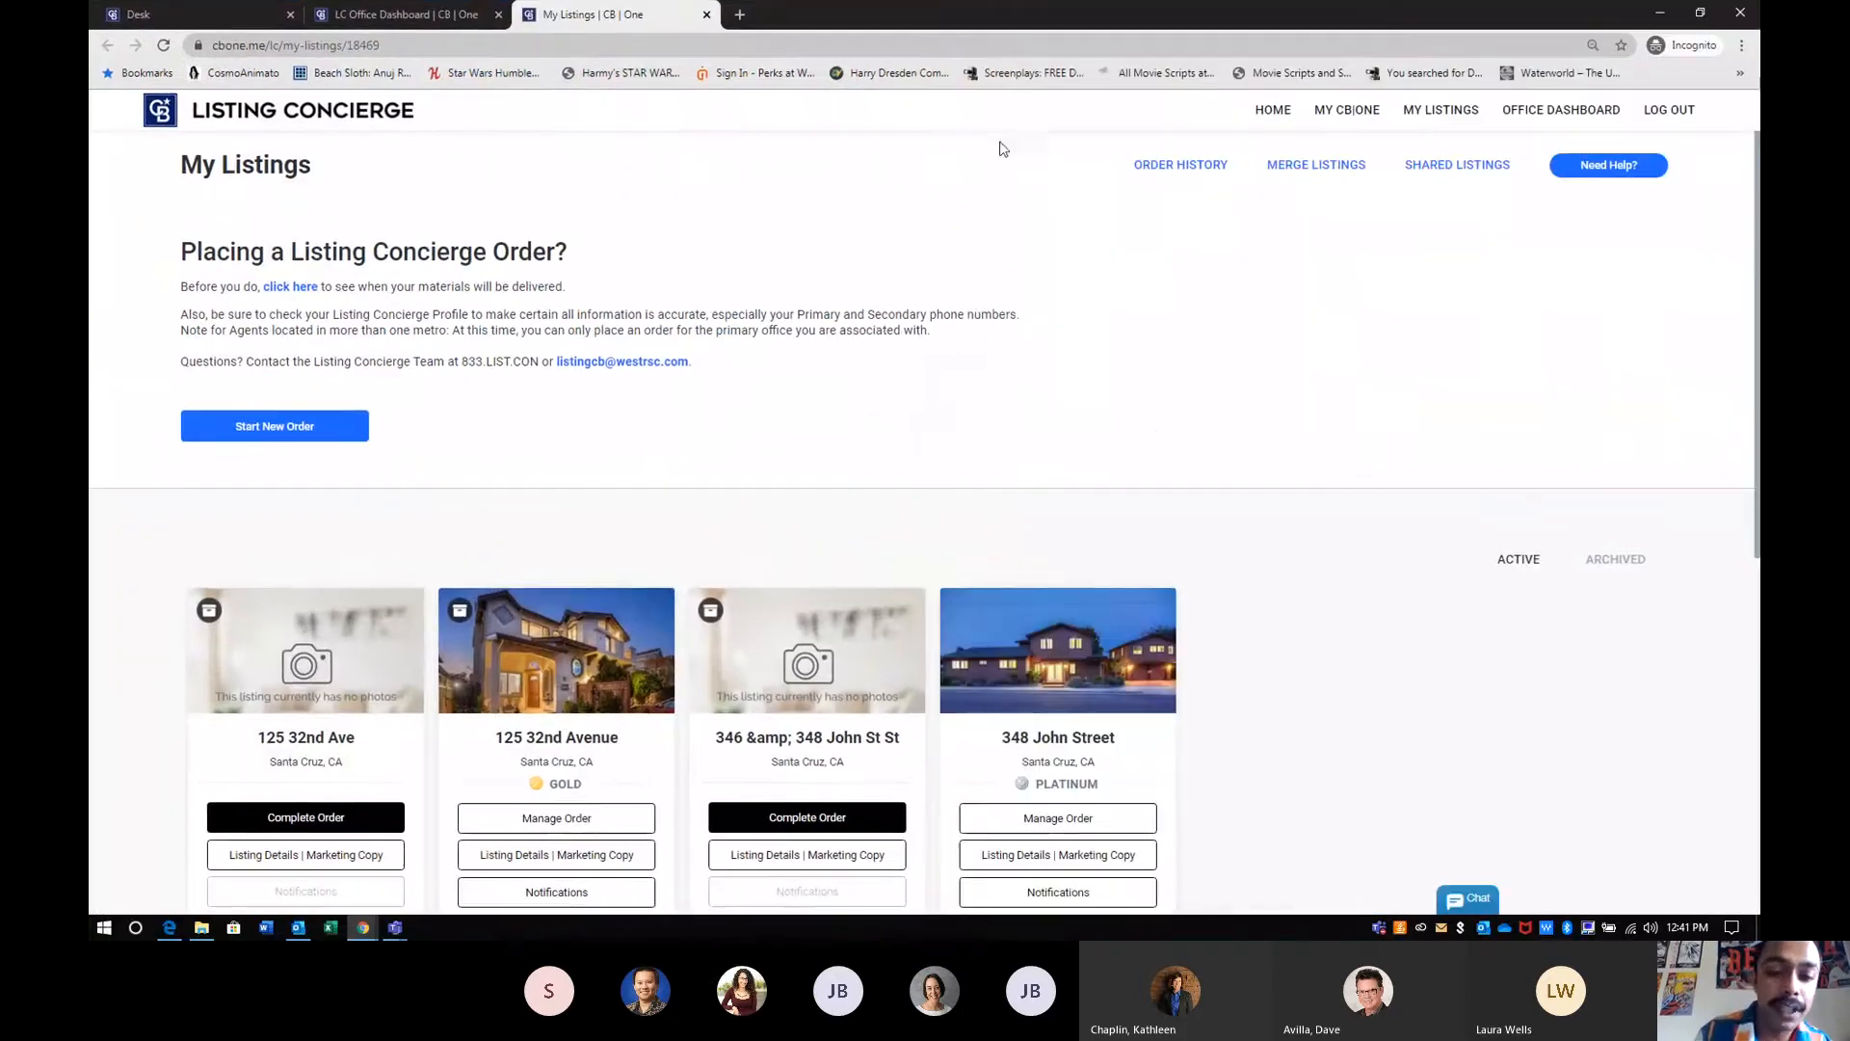
- Manage the Gold package listing's order and expand Air Date and YouTube Video under its Television & Video product
{"action": "scroll", "coordinate": [1159, 438], "scroll_direction": "down", "scroll_amount": 1}
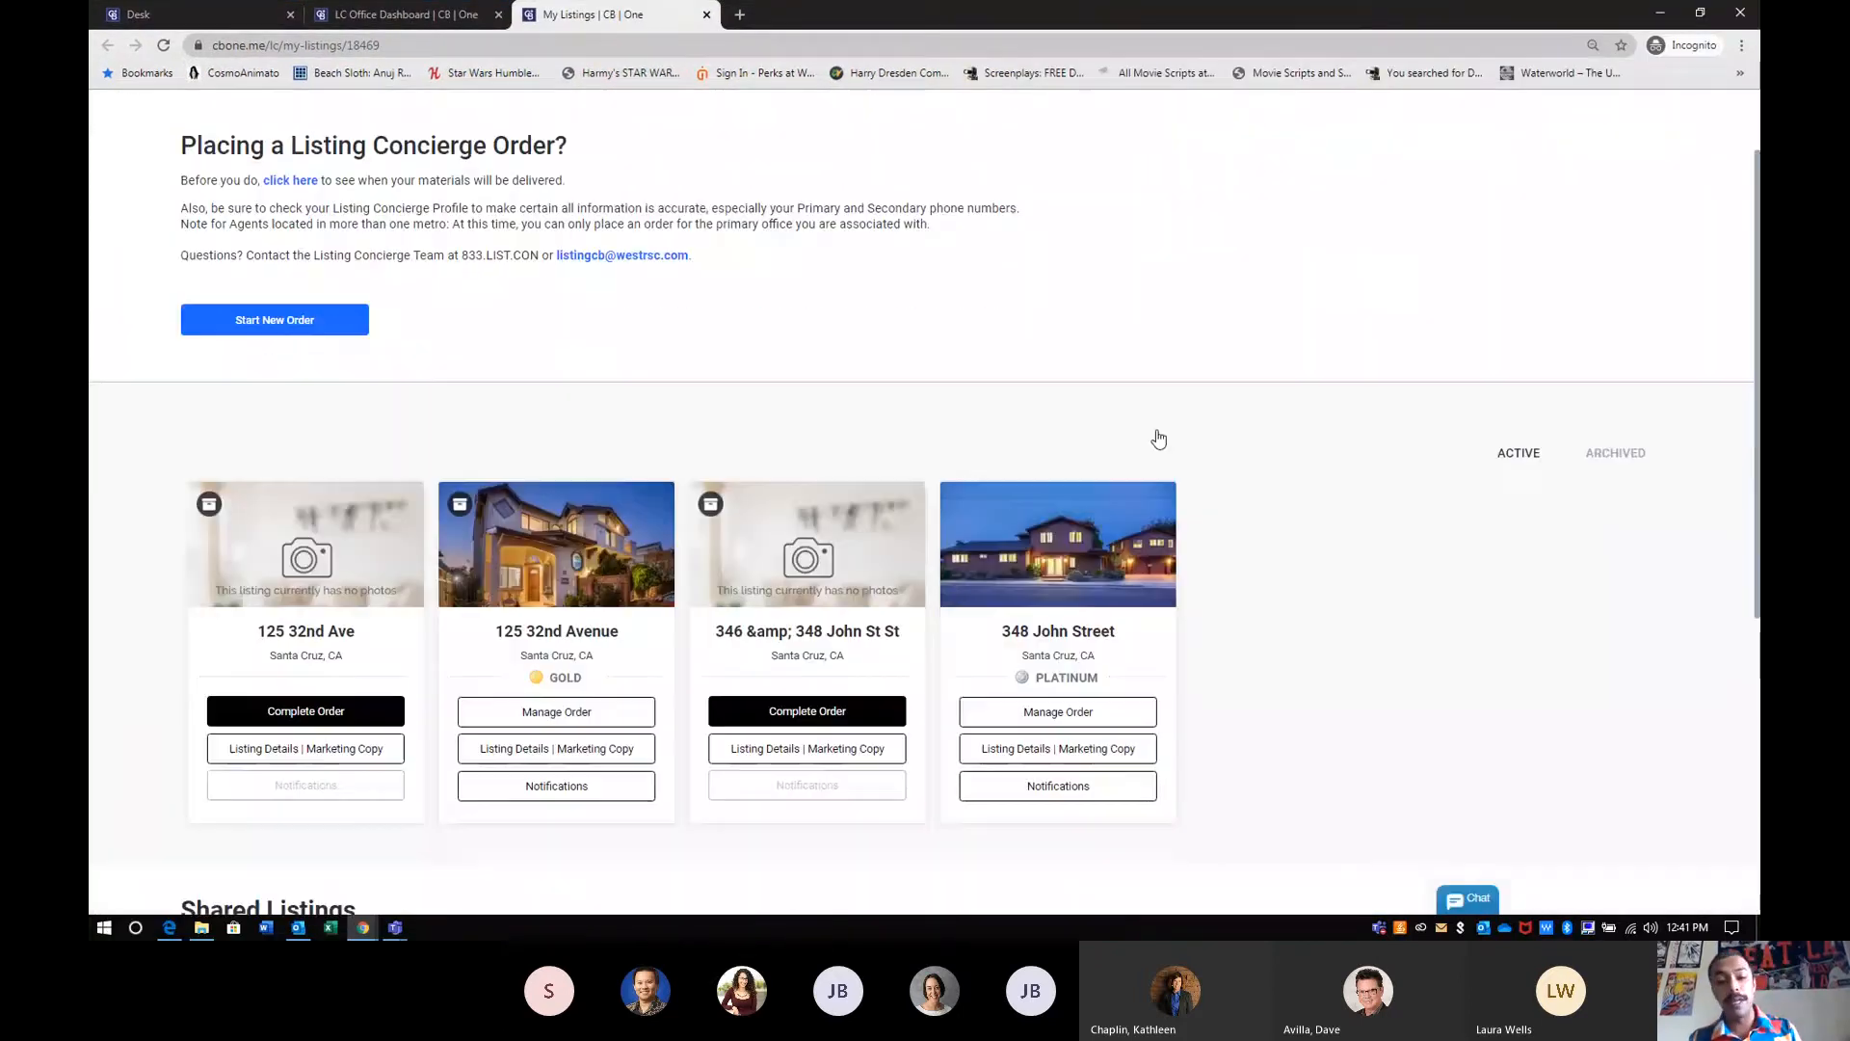
{"action": "scroll", "coordinate": [1158, 439], "scroll_direction": "down", "scroll_amount": 1}
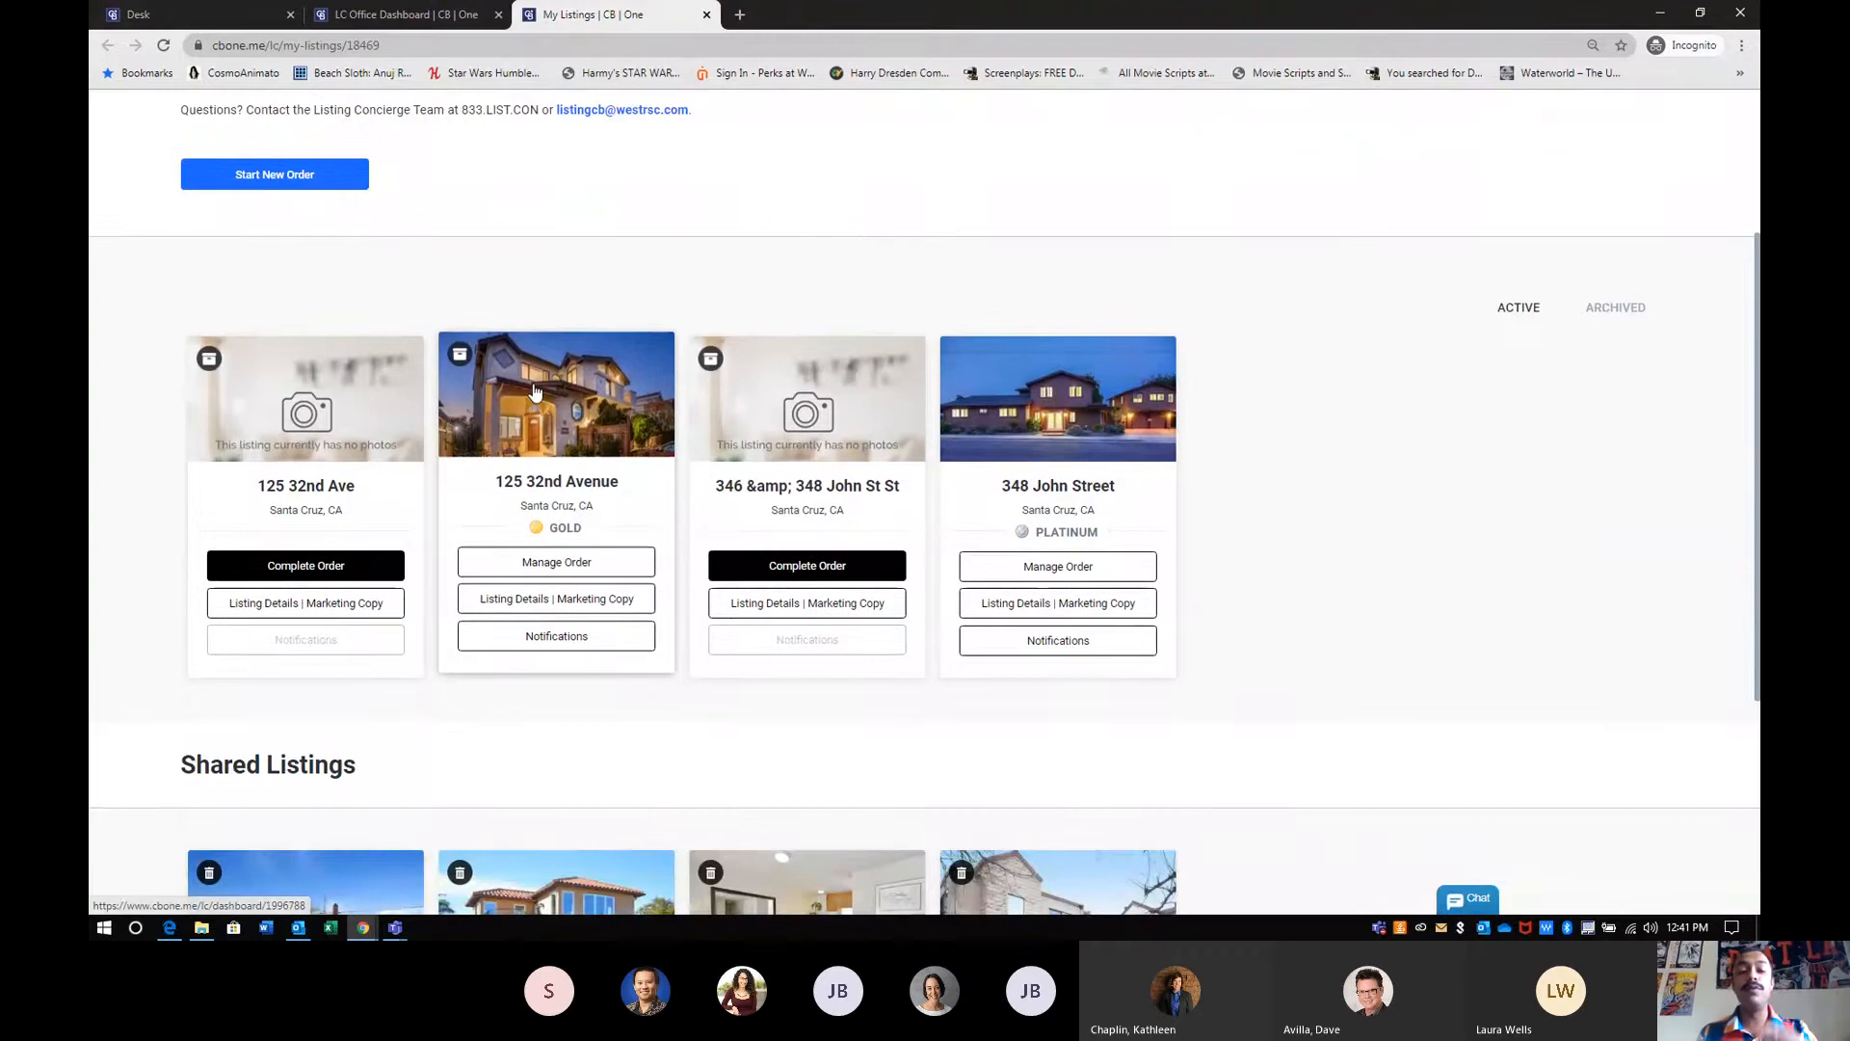
{"action": "left_click", "coordinate": [573, 563]}
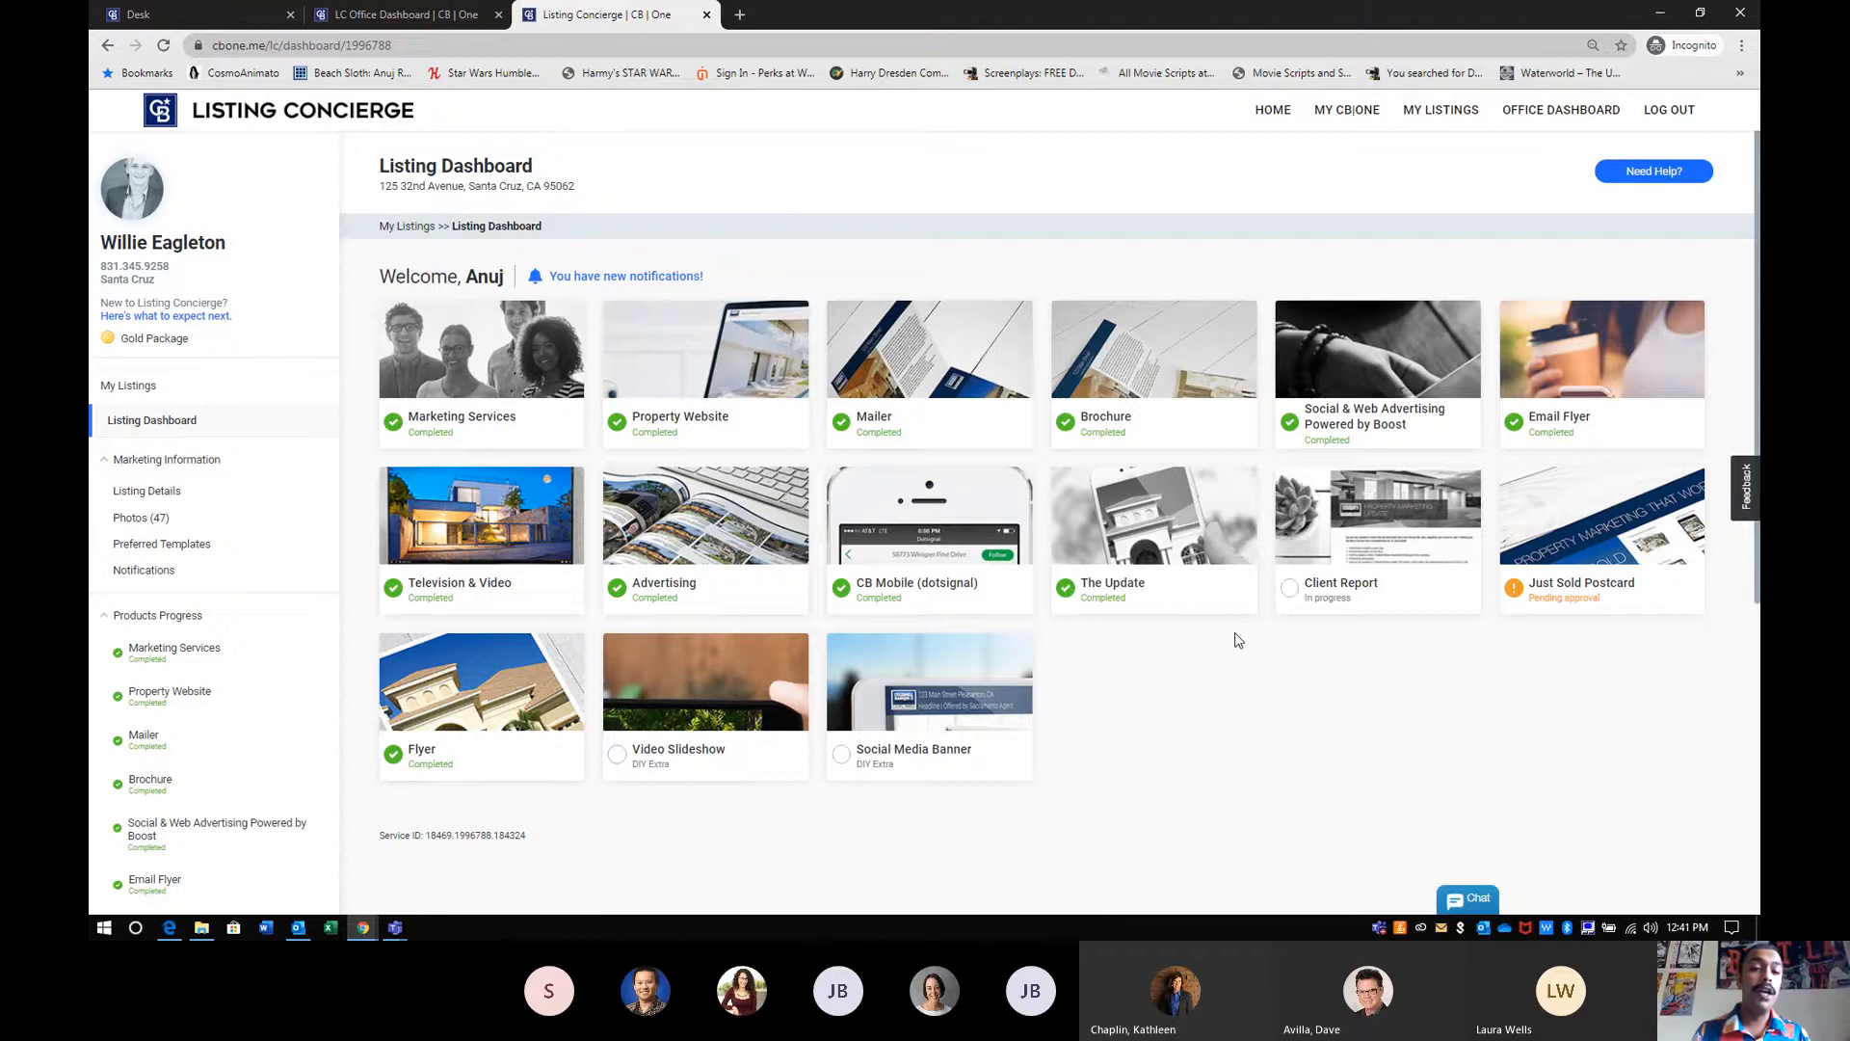
{"action": "left_click", "coordinate": [484, 511]}
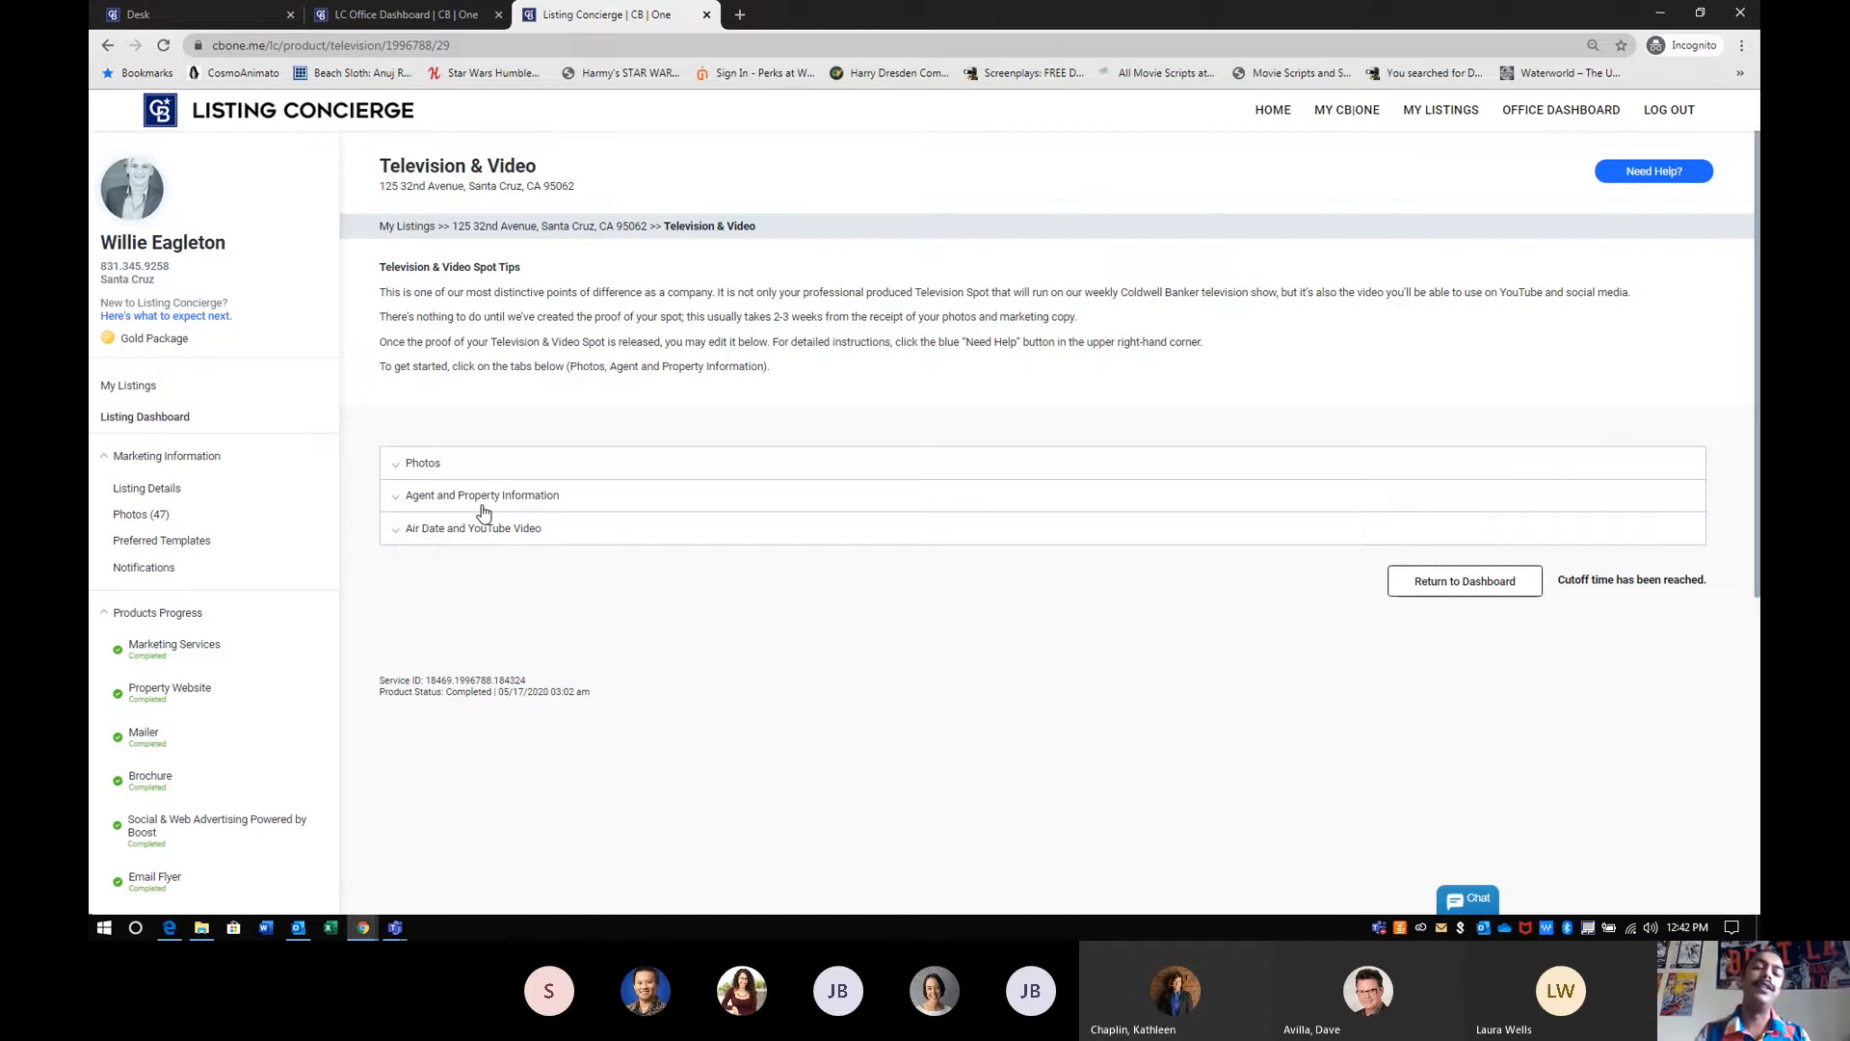
{"action": "left_click", "coordinate": [476, 532]}
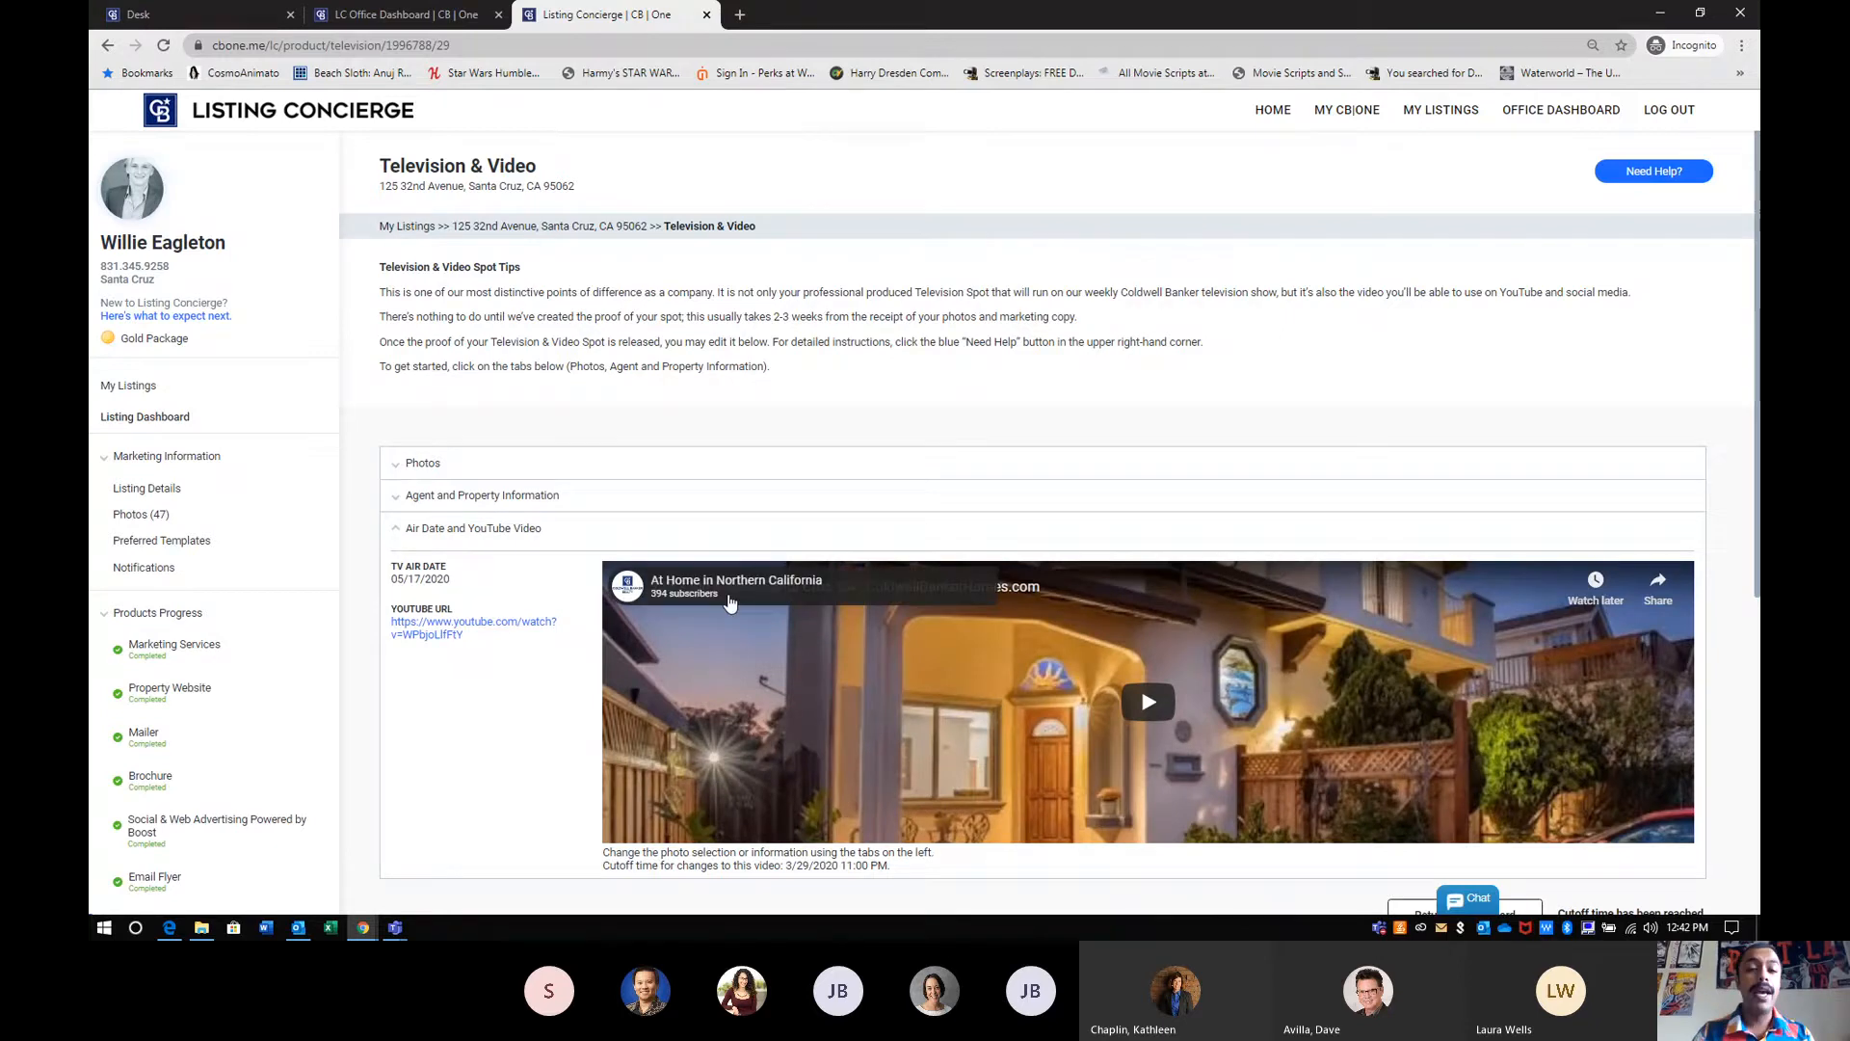
- Select the full YouTube URL of the listing's television video
{"action": "mouse_move", "coordinate": [628, 589]}
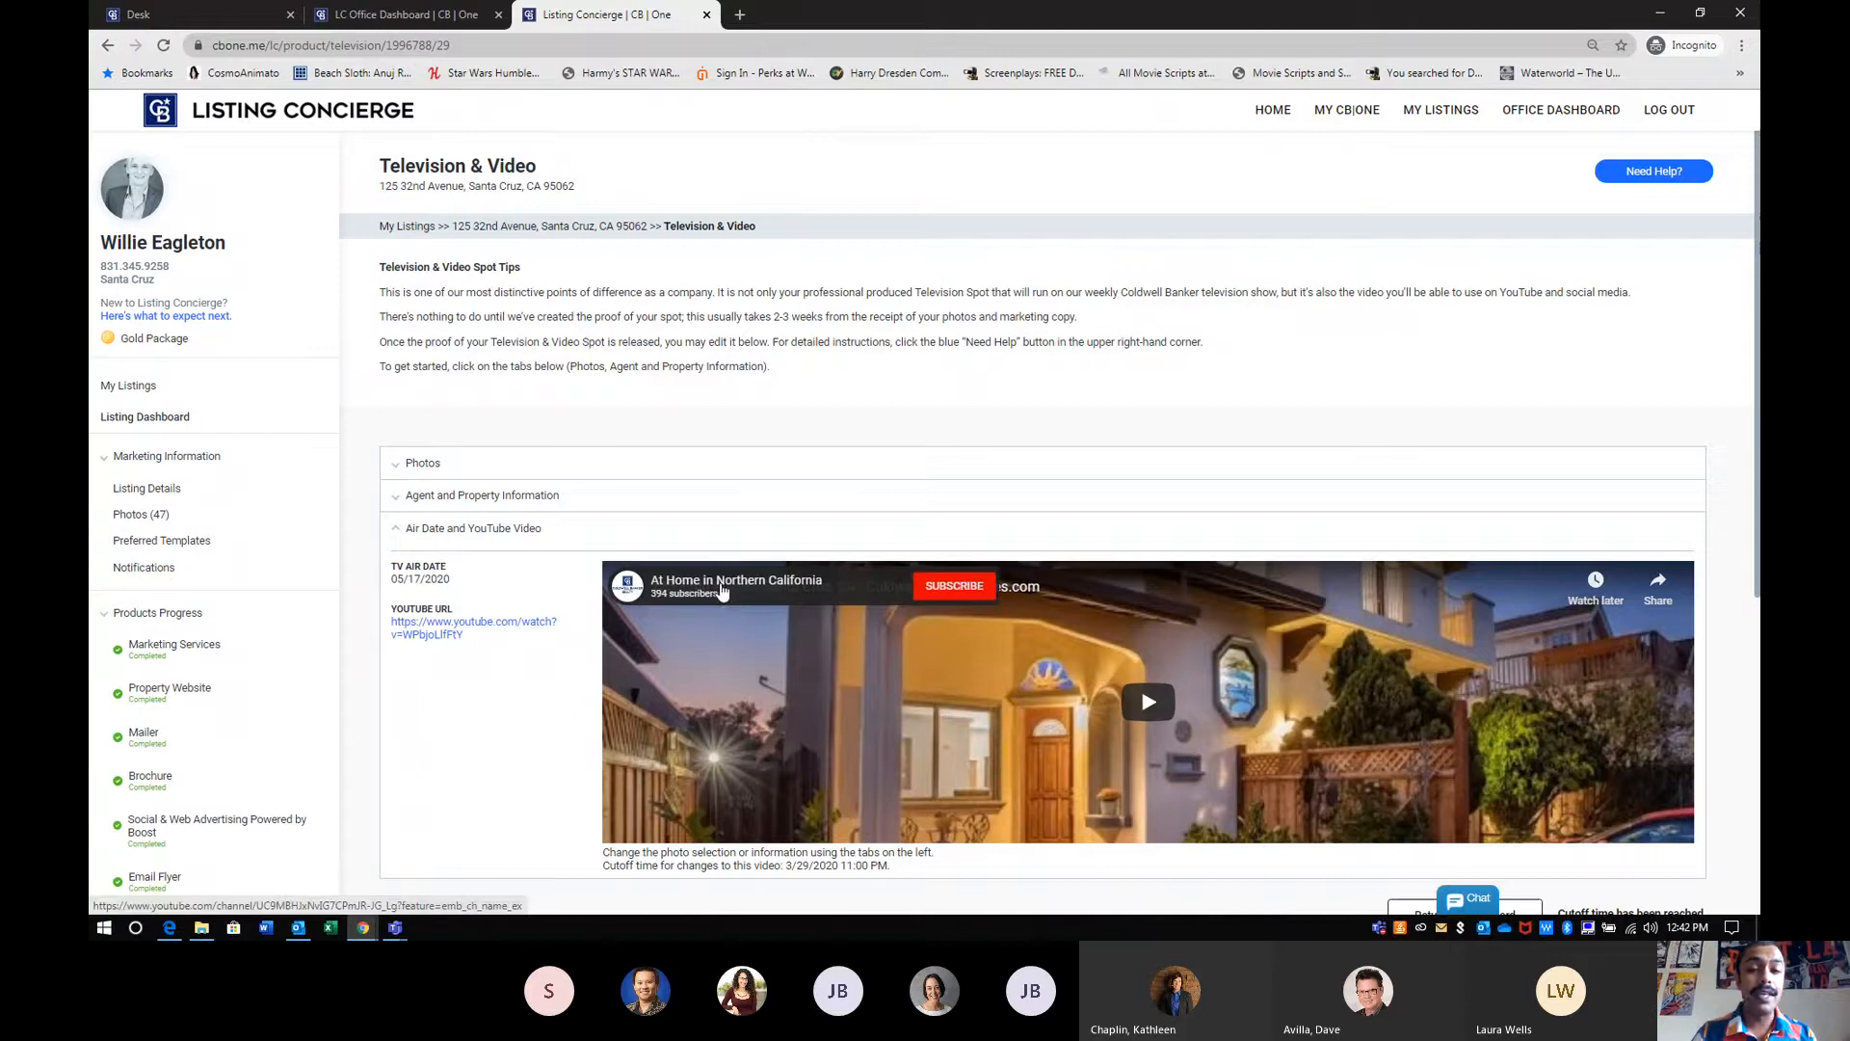
{"action": "scroll", "coordinate": [715, 520], "scroll_direction": "down", "scroll_amount": 1}
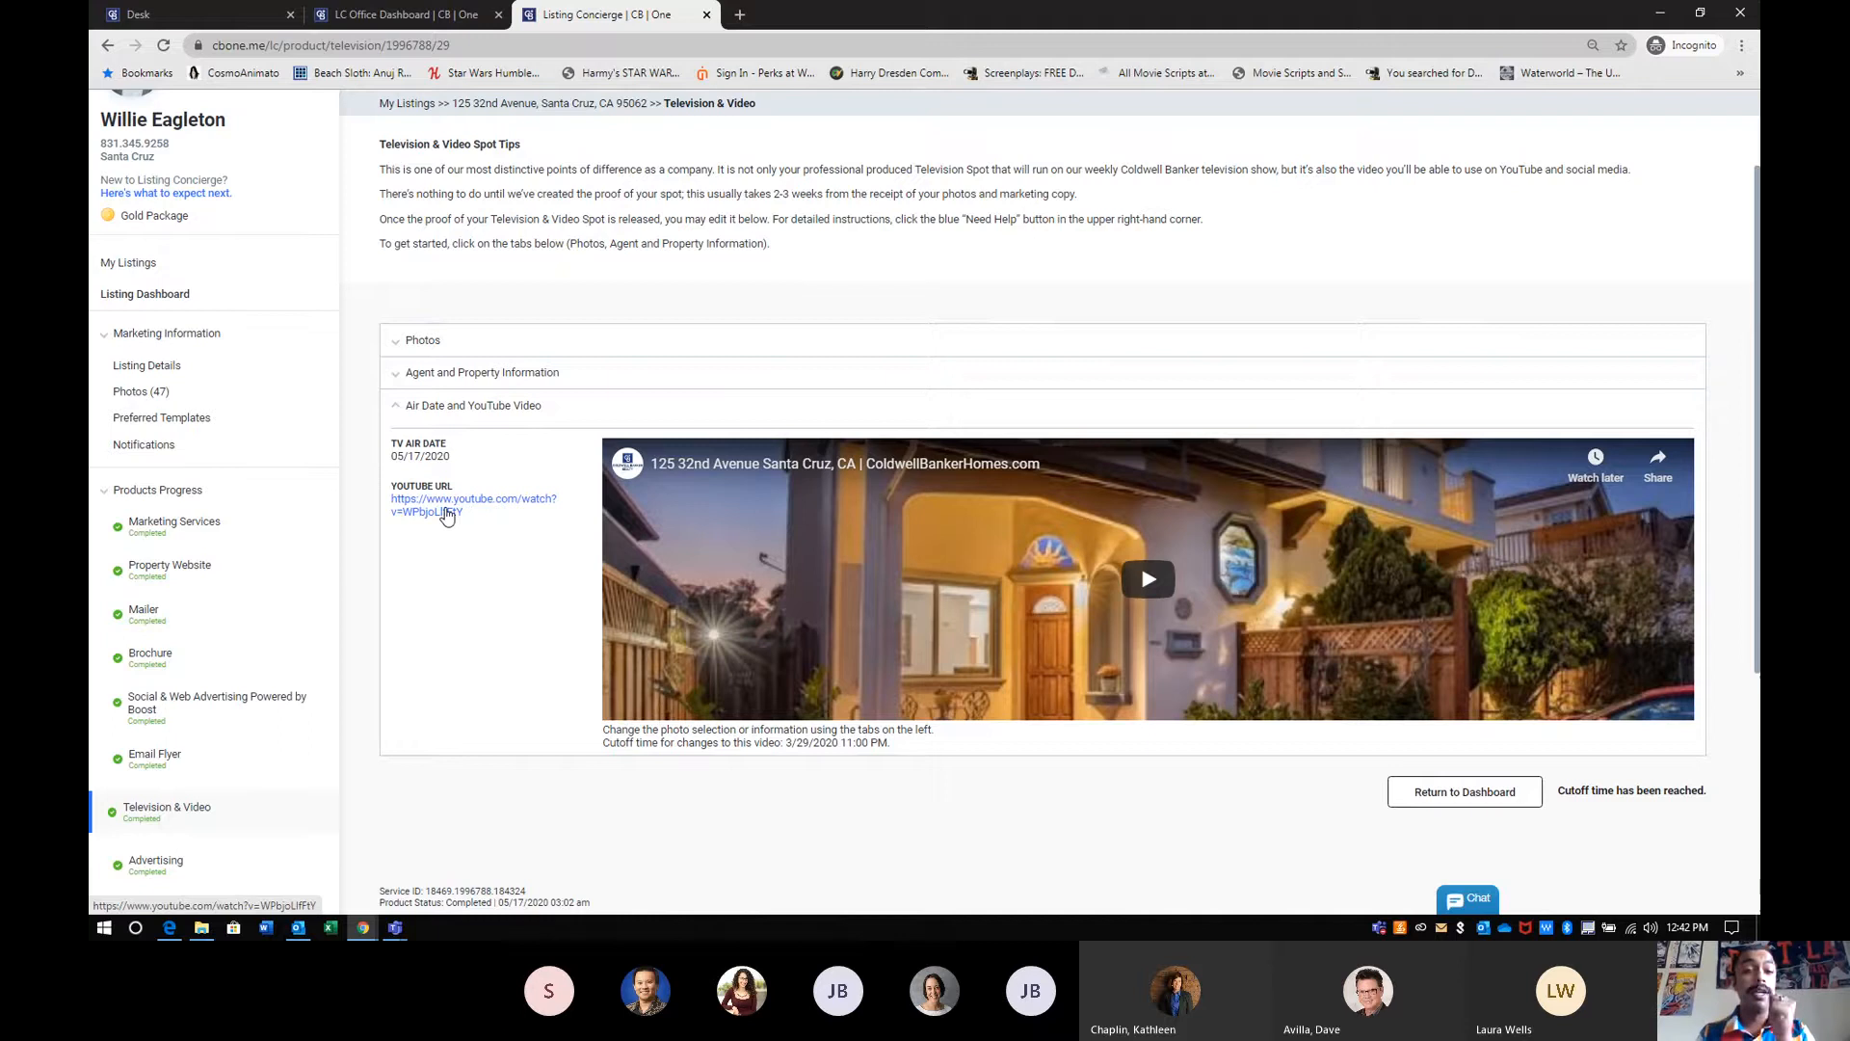
{"action": "left_click_drag", "start_coordinate": [466, 514], "coordinate": [406, 510]}
{"action": "left_click", "coordinate": [390, 505]}
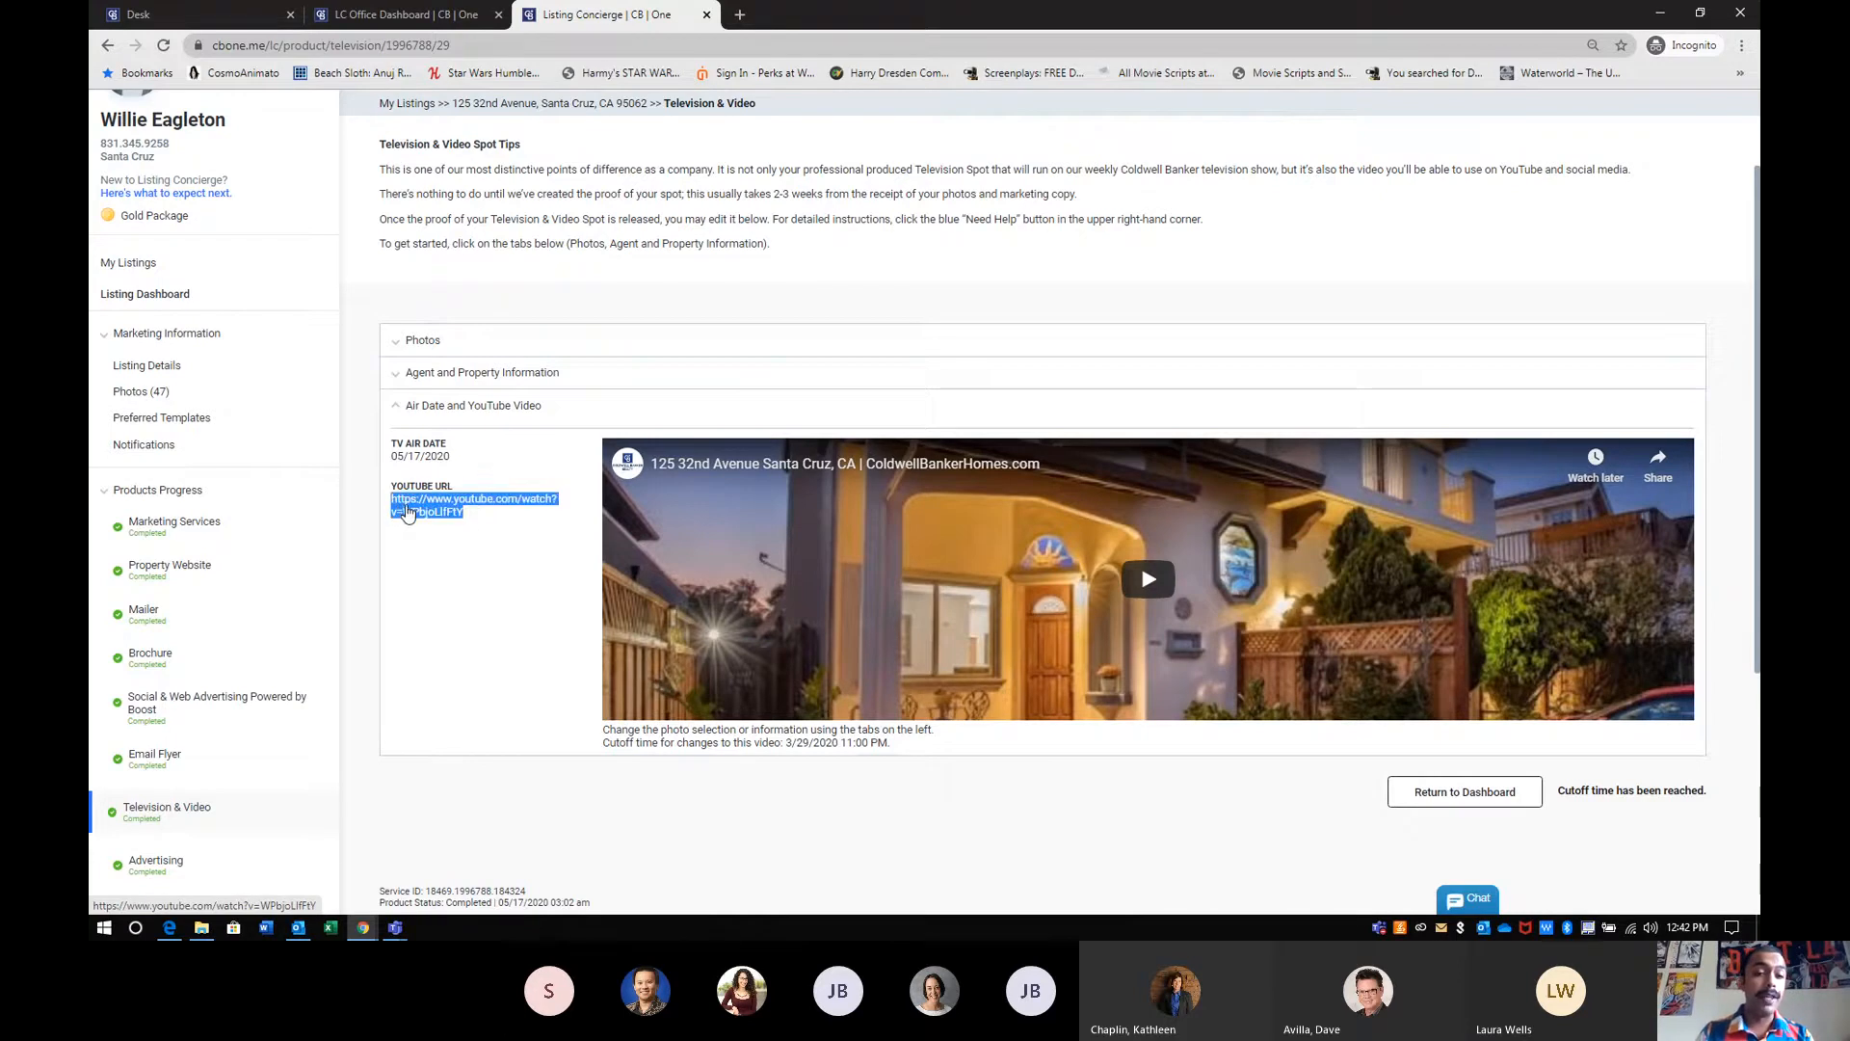
- Copy the selected YouTube URL and open the y2mate.com downloader site in a new browser tab
{"action": "right_click", "coordinate": [406, 511]}
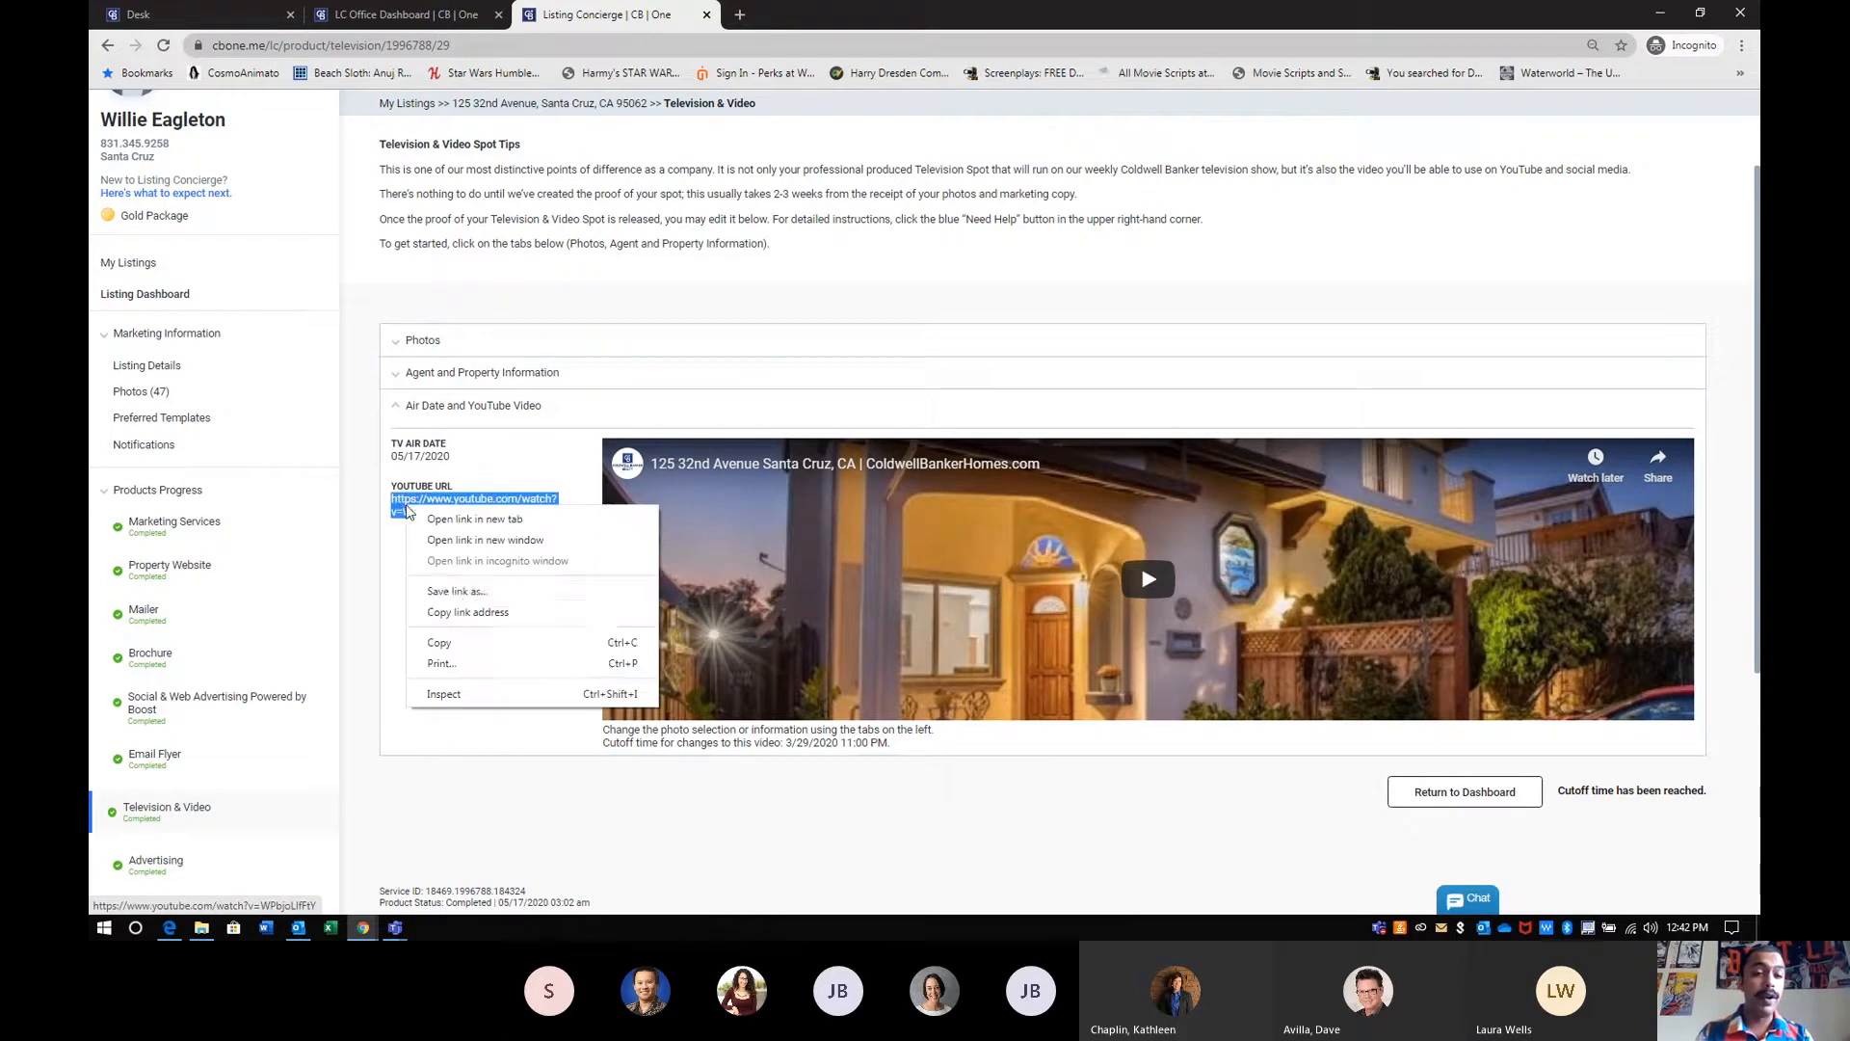
{"action": "left_click", "coordinate": [458, 648]}
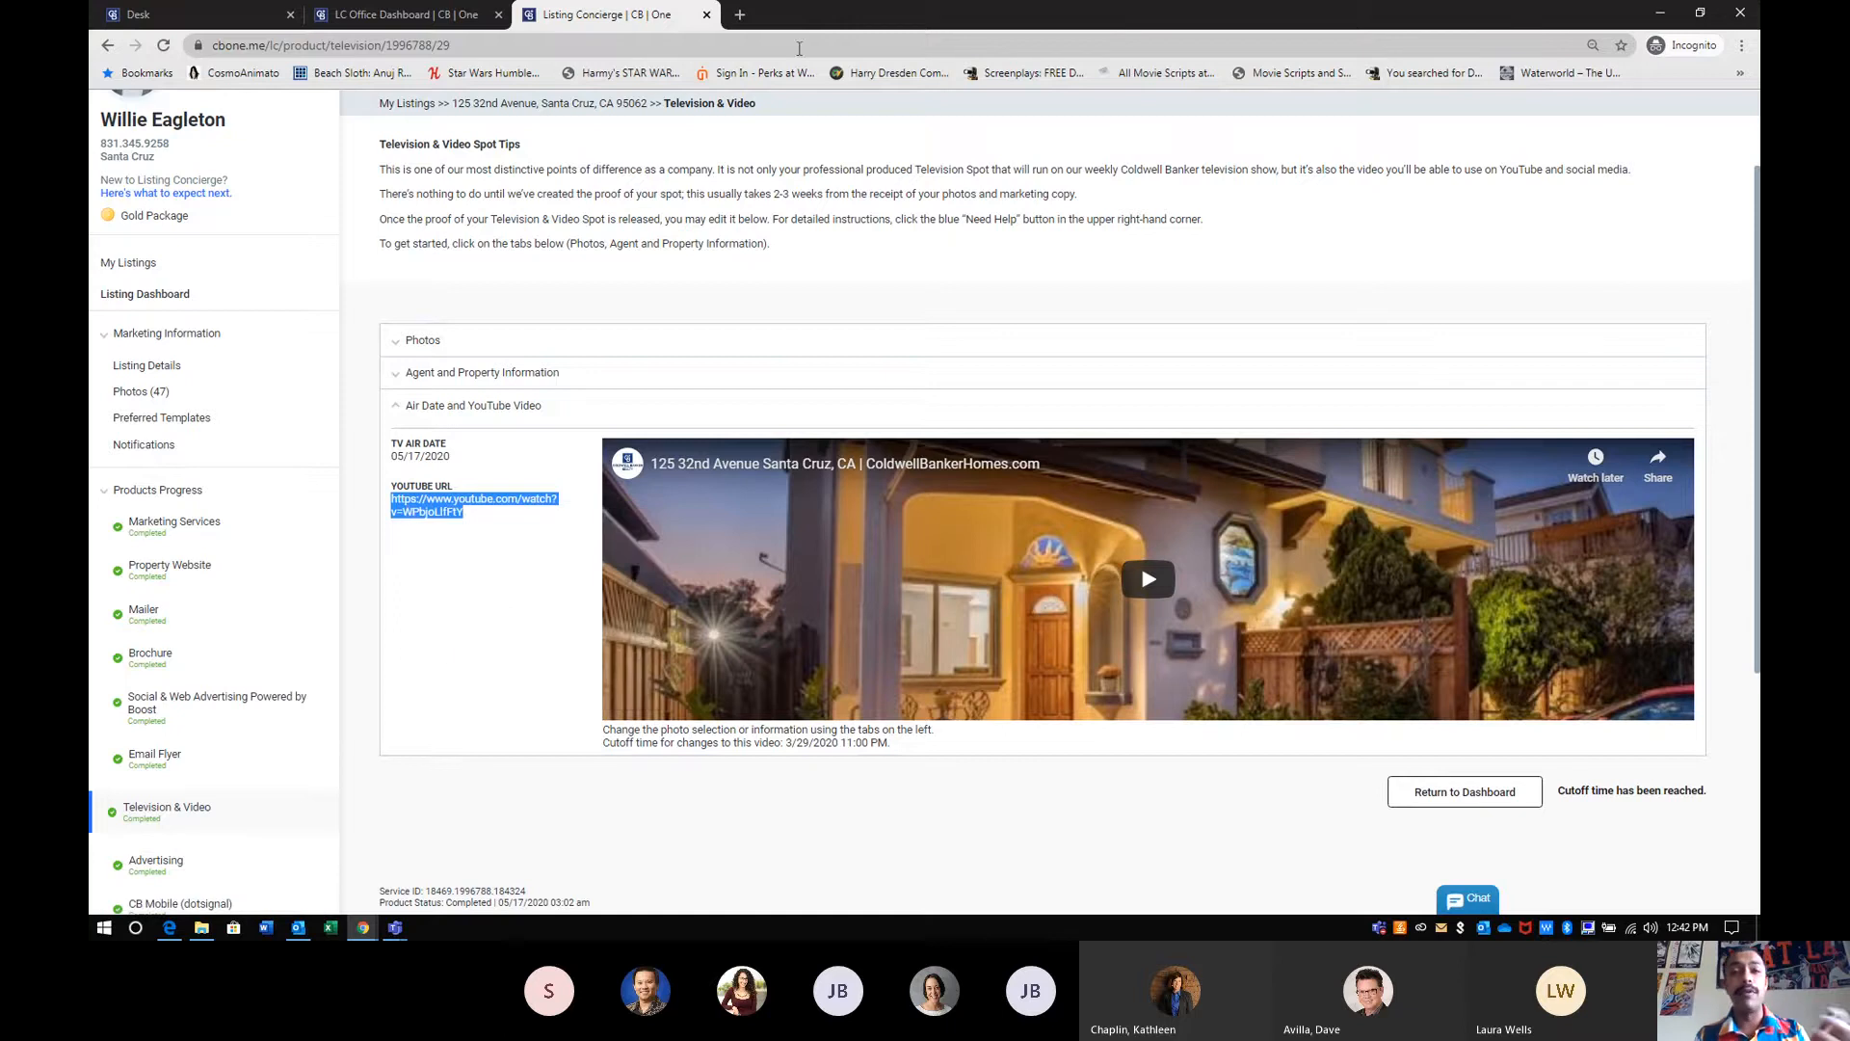
{"action": "left_click", "coordinate": [741, 15]}
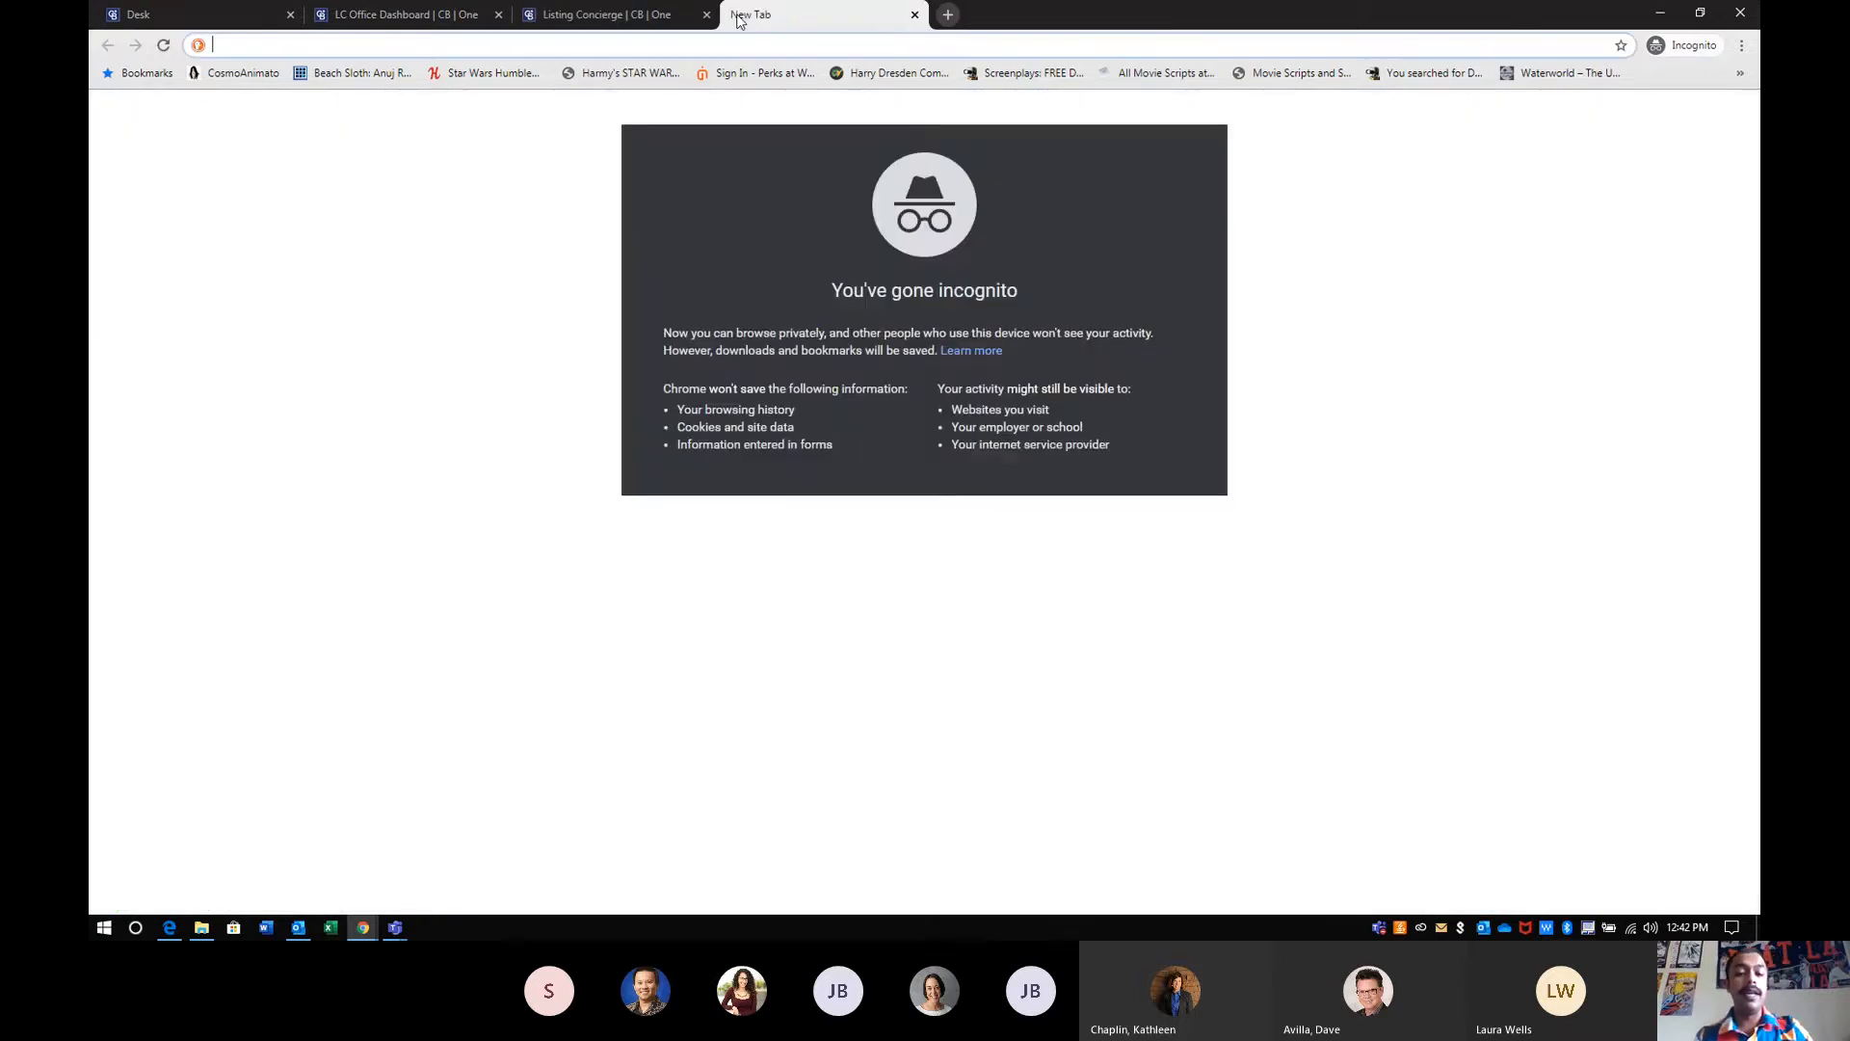
{"action": "type", "text": "y2mate.com"}
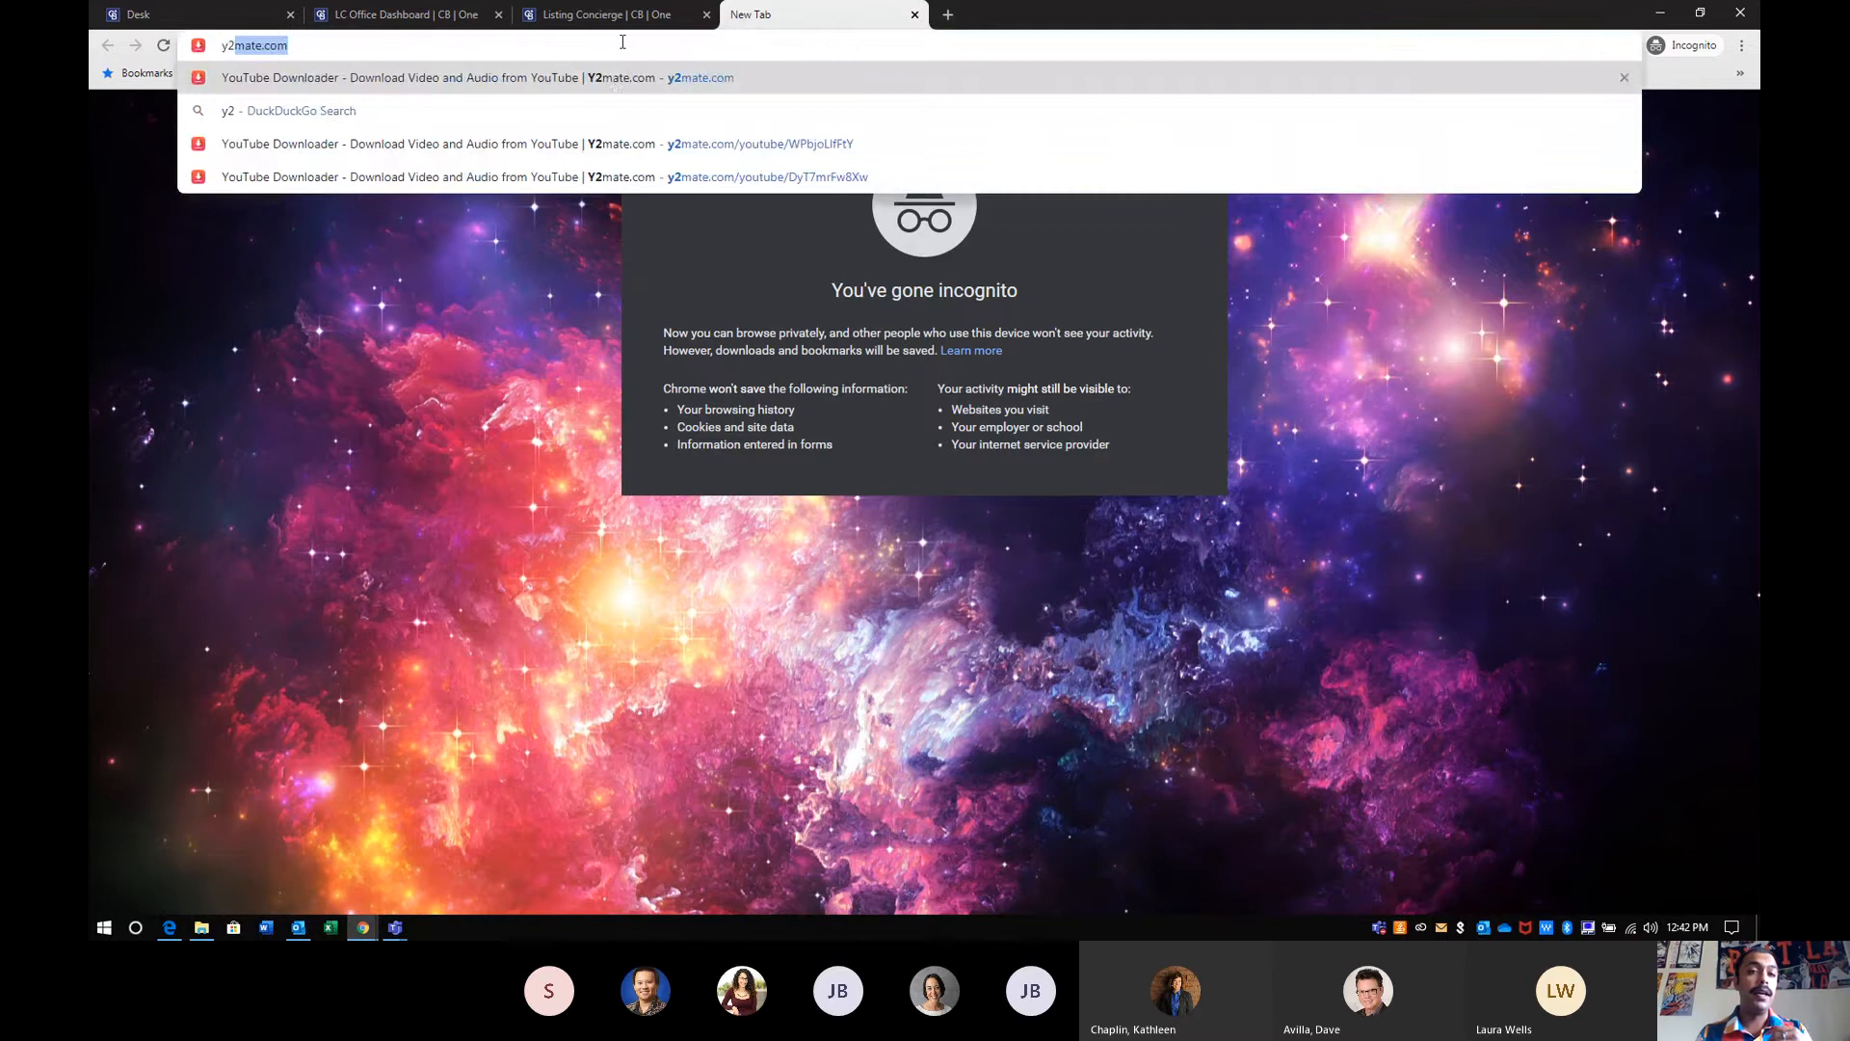
{"action": "left_click", "coordinate": [613, 81]}
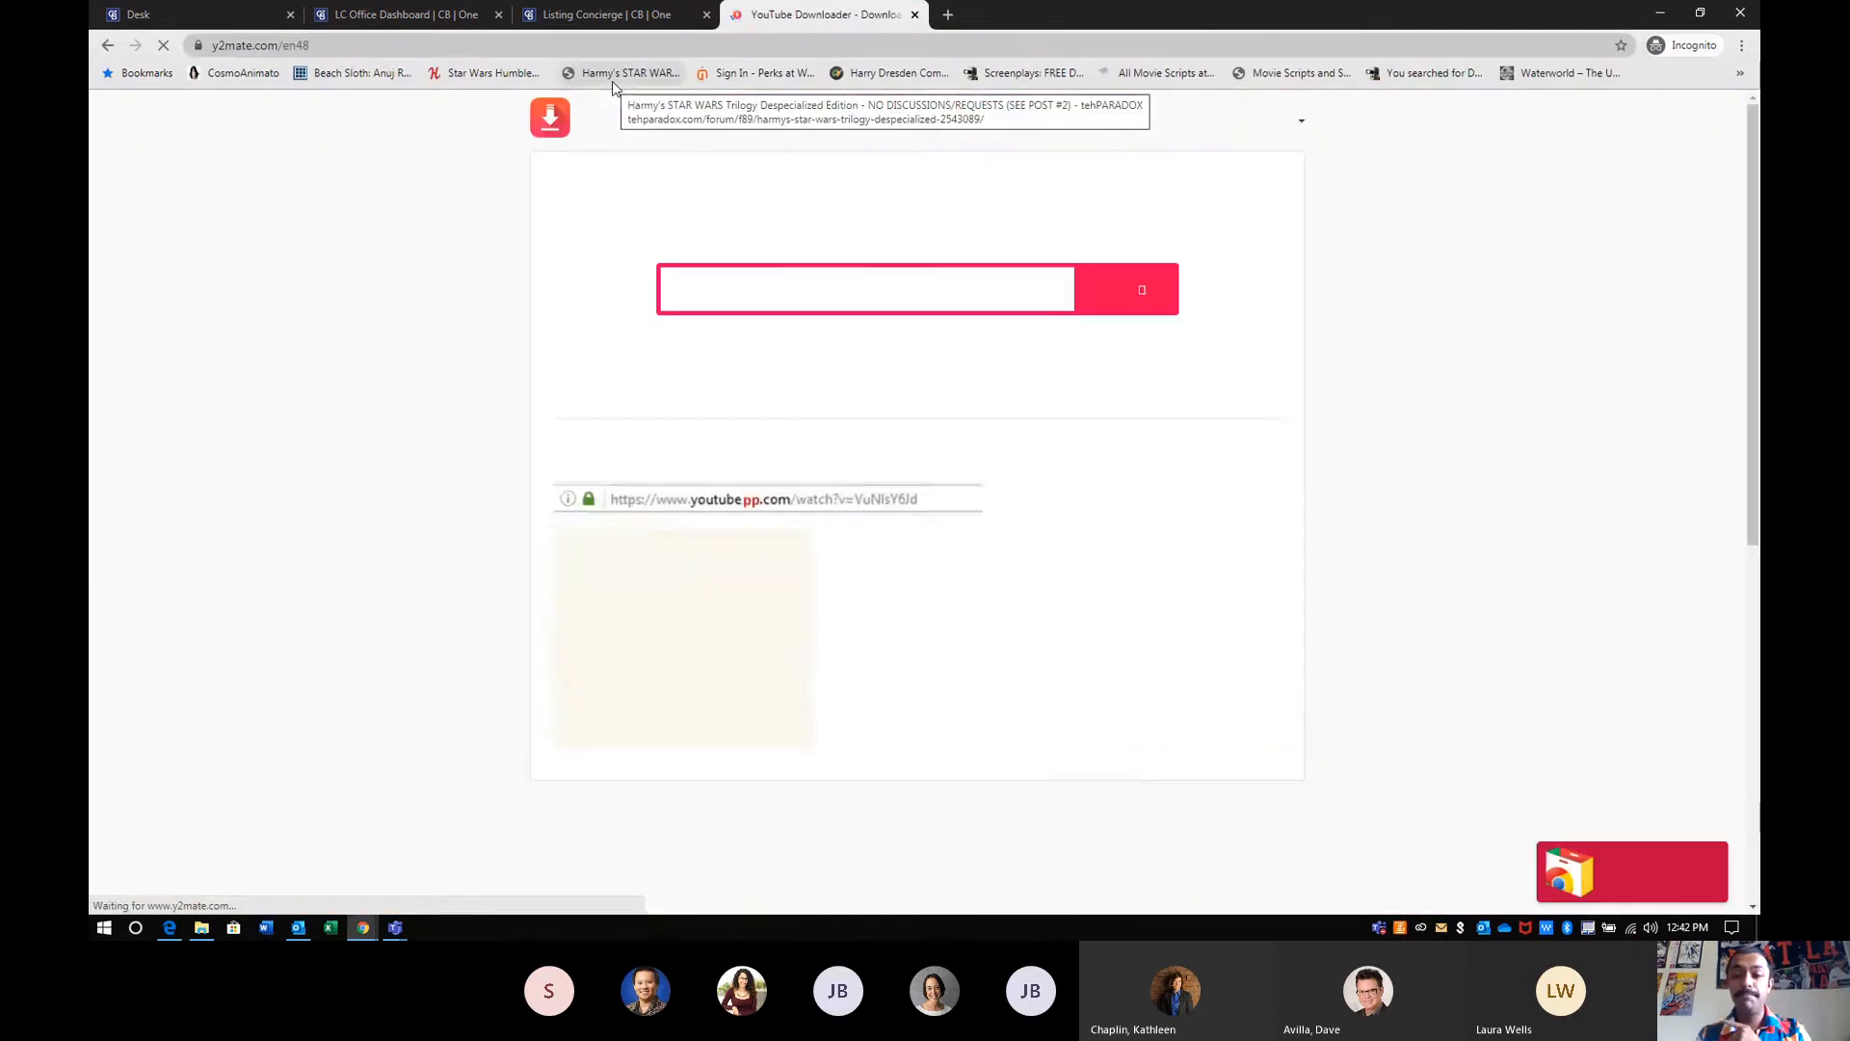
{"action": "right_click", "coordinate": [732, 290]}
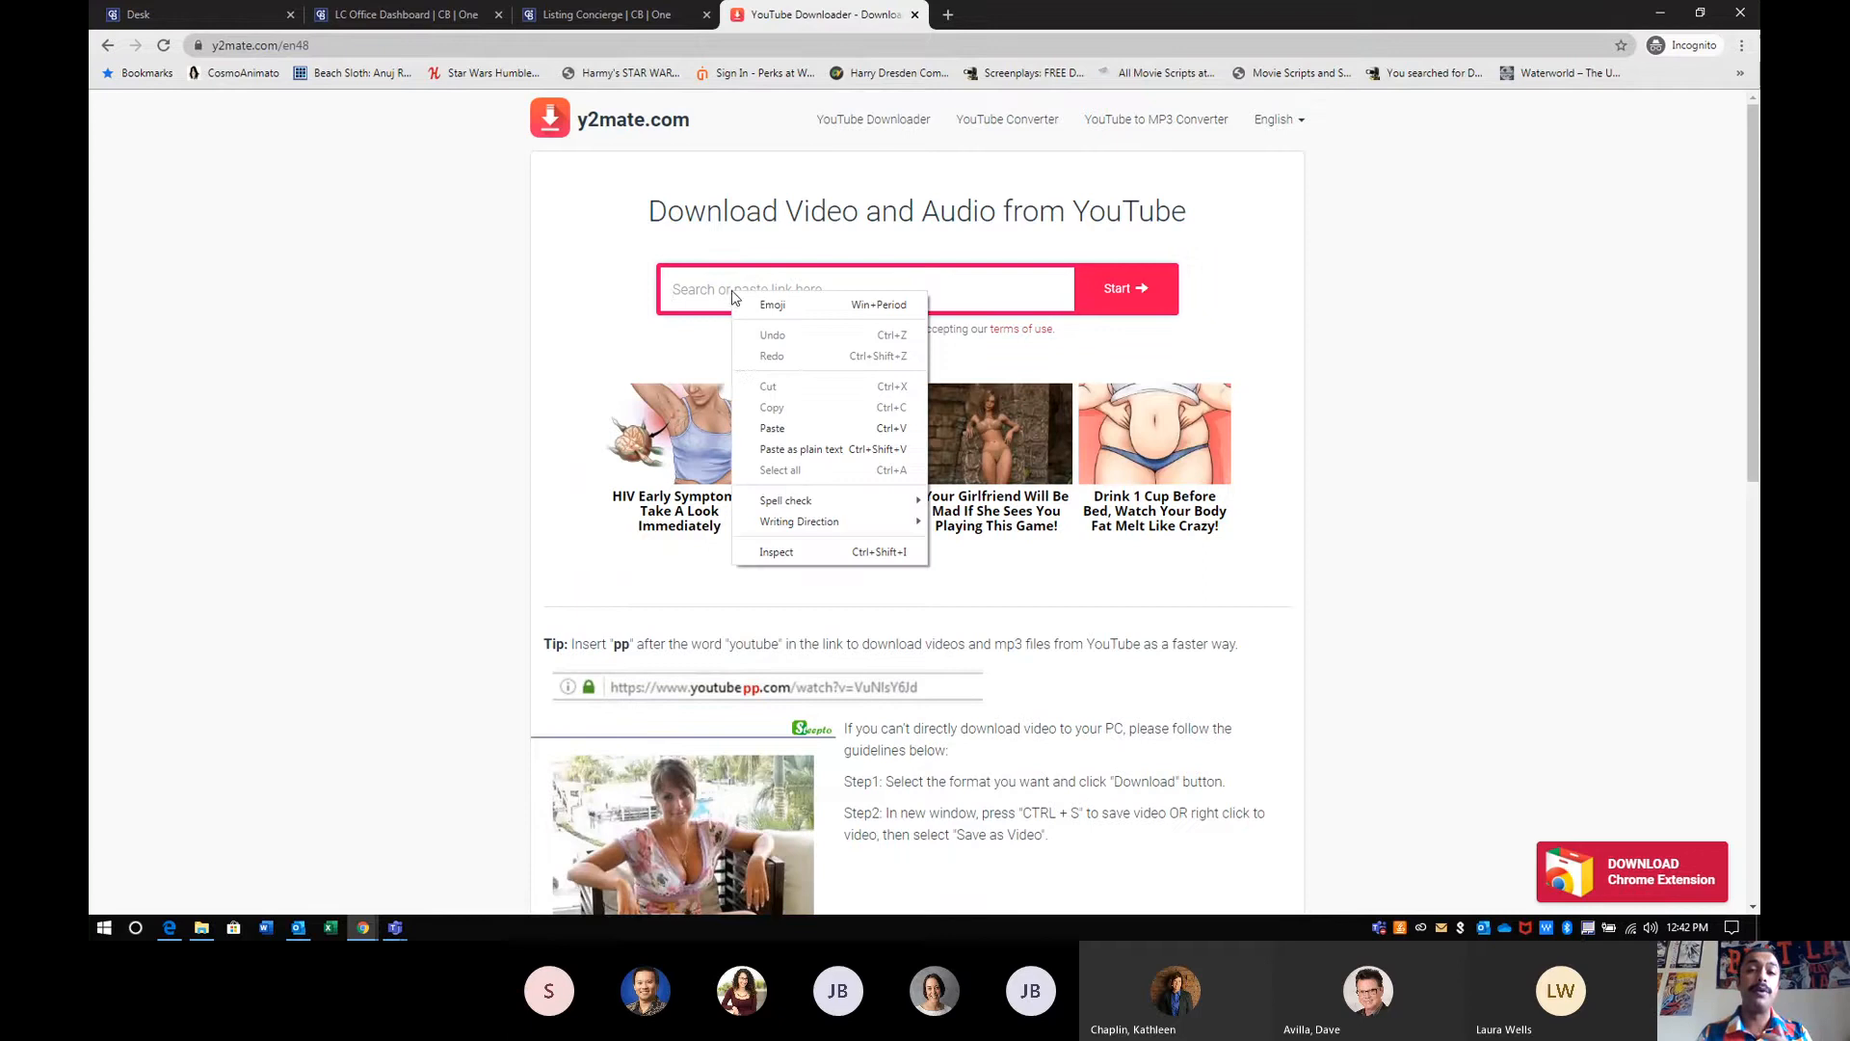
- Open the listing's video on YouTube from its Listing Concierge link, pause it, copy its share link and close the video page
{"action": "left_click", "coordinate": [619, 18]}
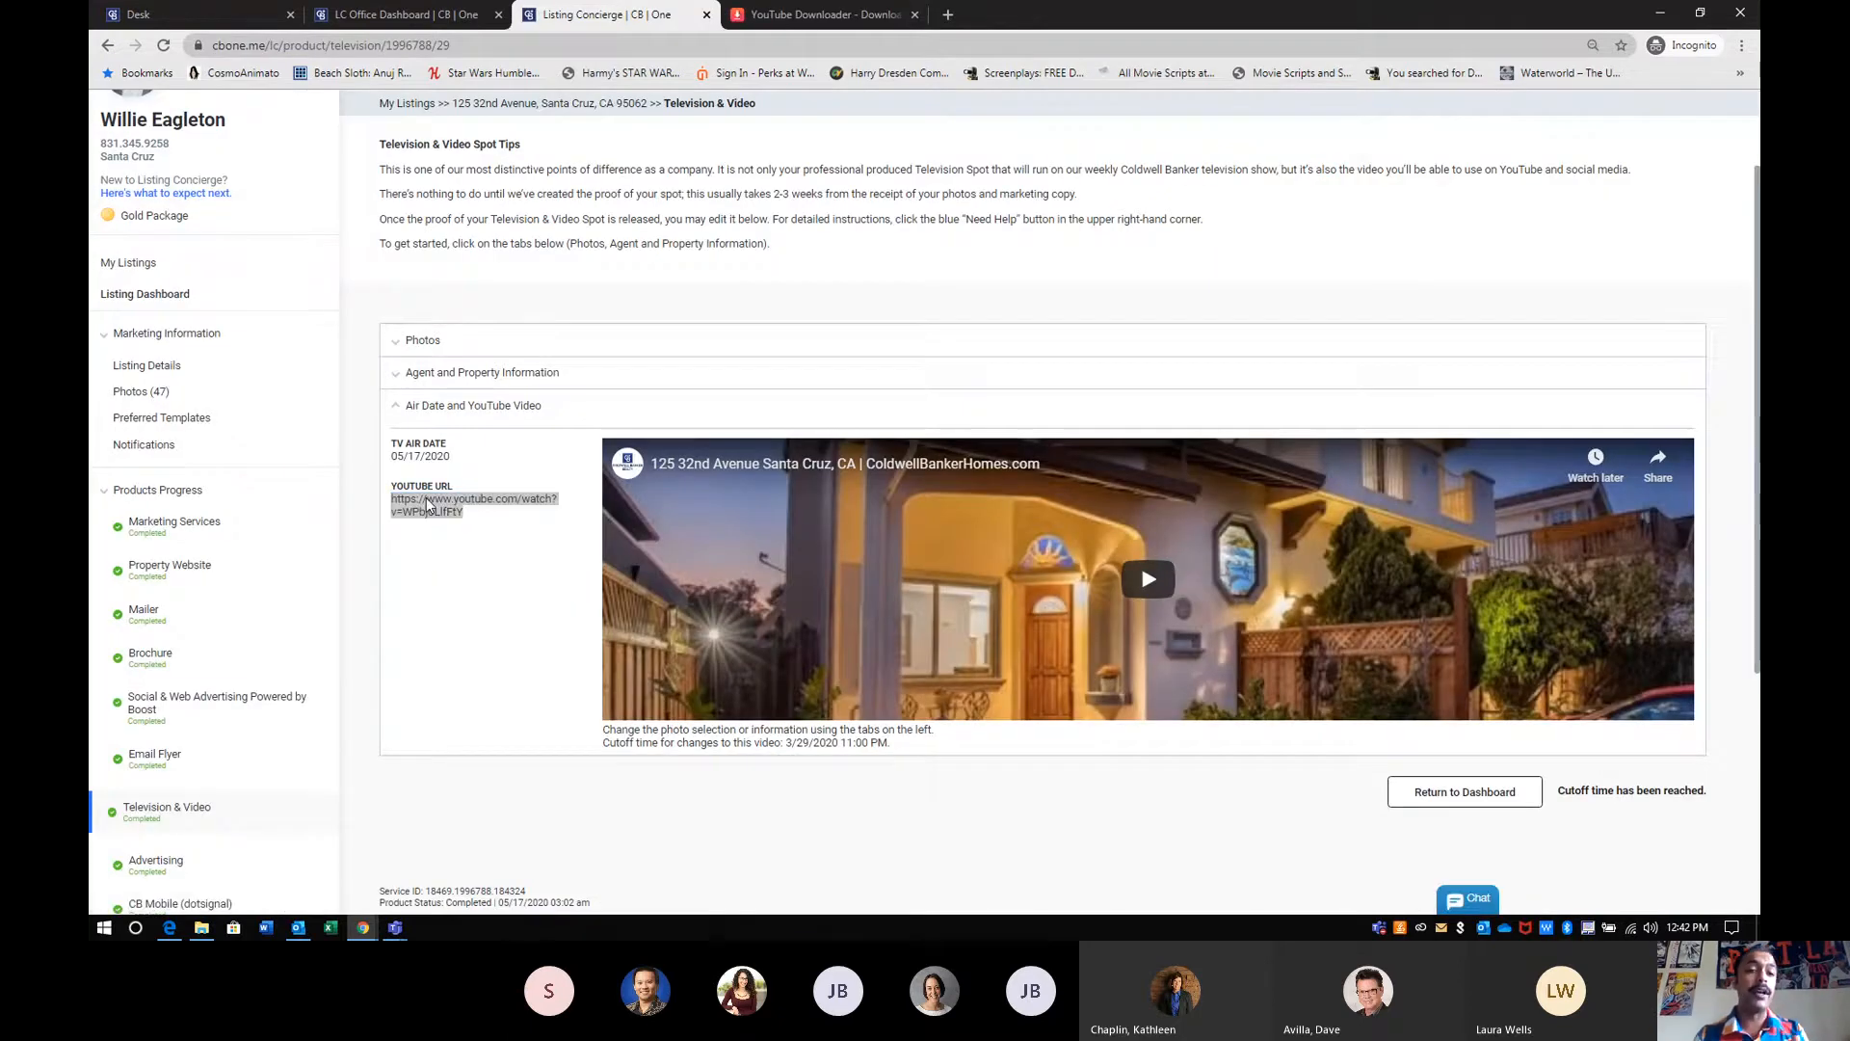
{"action": "left_click", "coordinate": [429, 506]}
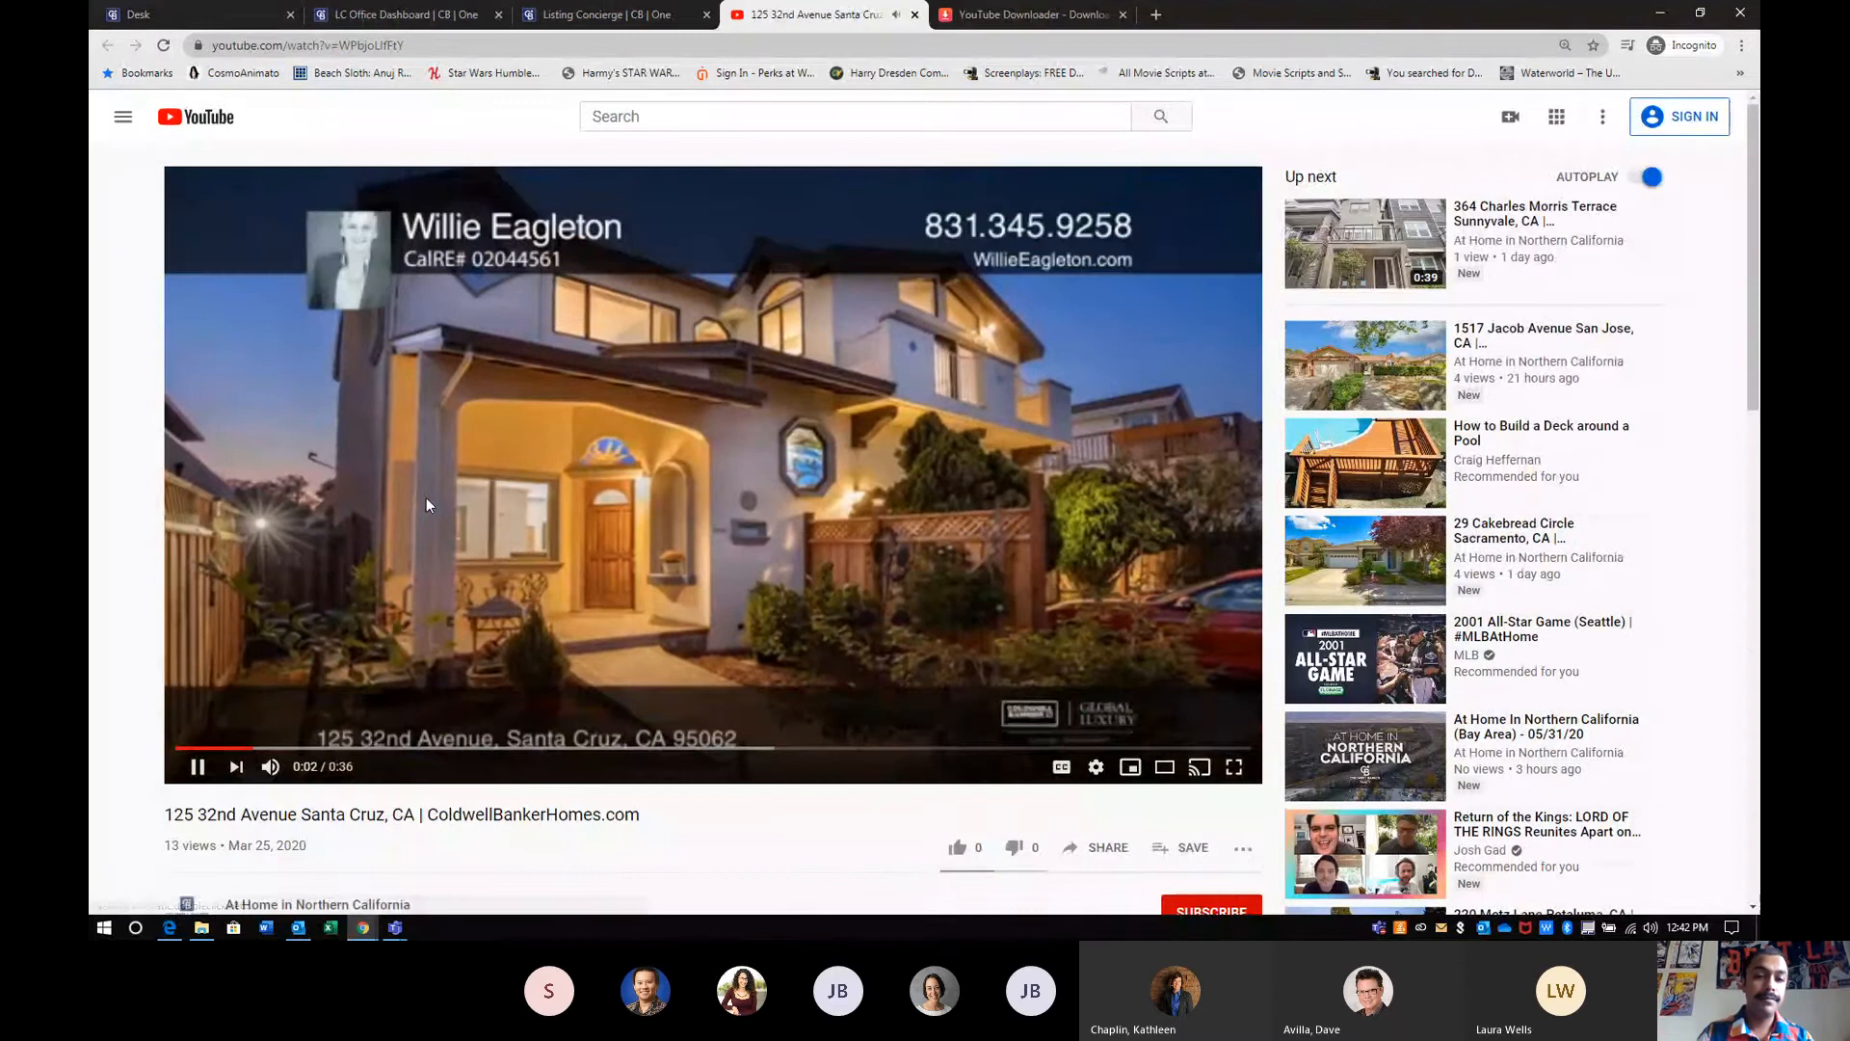
{"action": "left_click", "coordinate": [458, 514]}
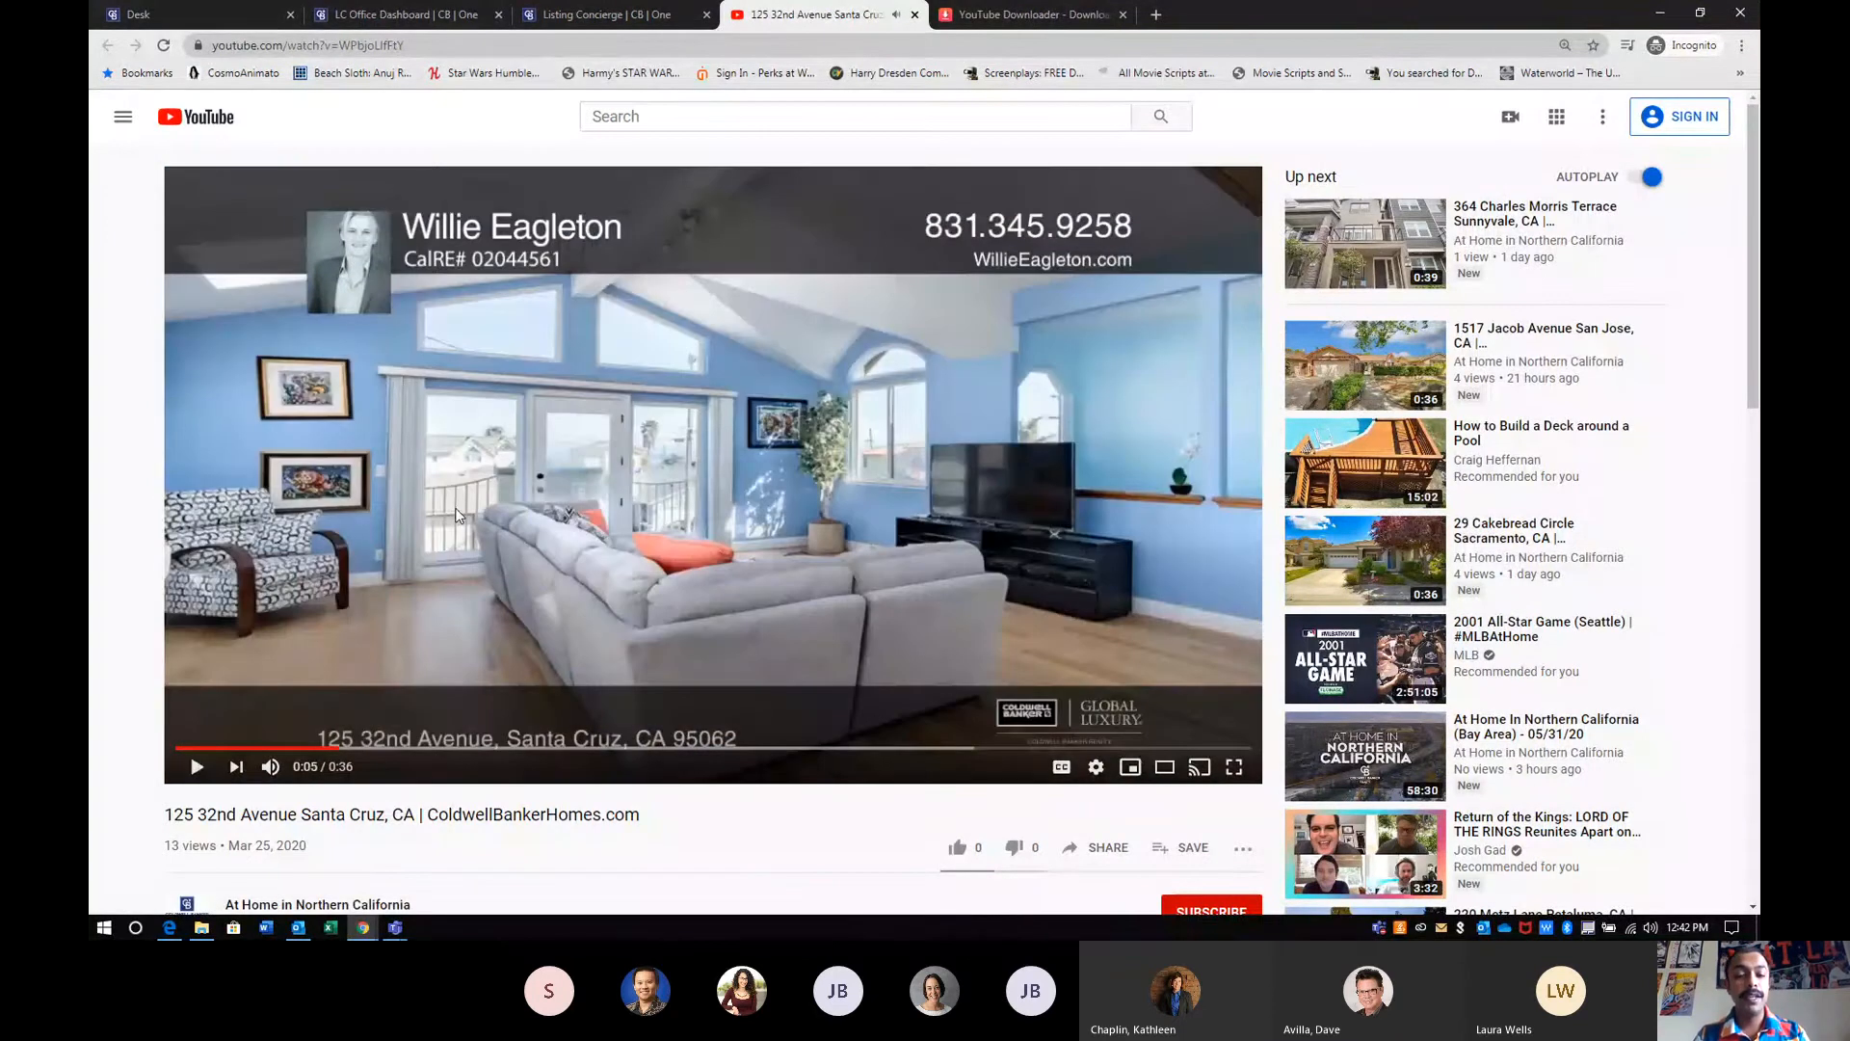
{"action": "scroll", "coordinate": [457, 513], "scroll_direction": "down", "scroll_amount": 1}
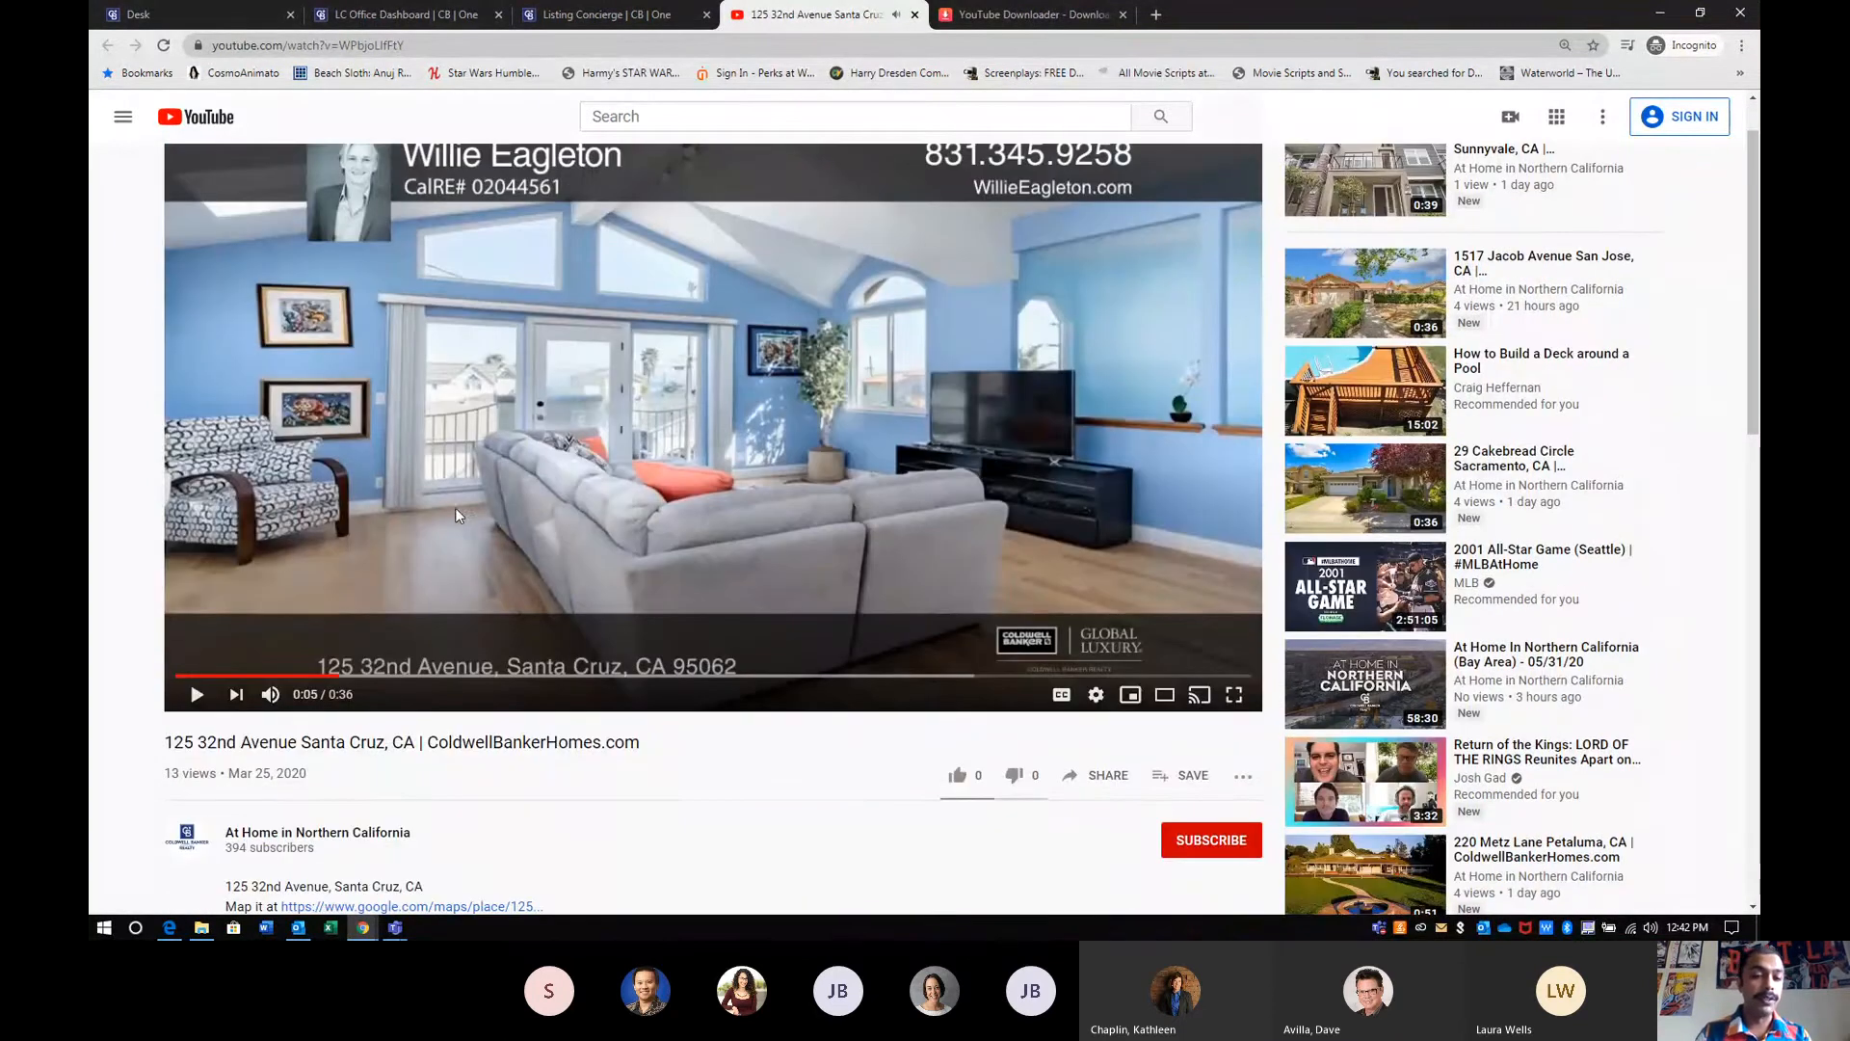
{"action": "left_click", "coordinate": [1093, 774]}
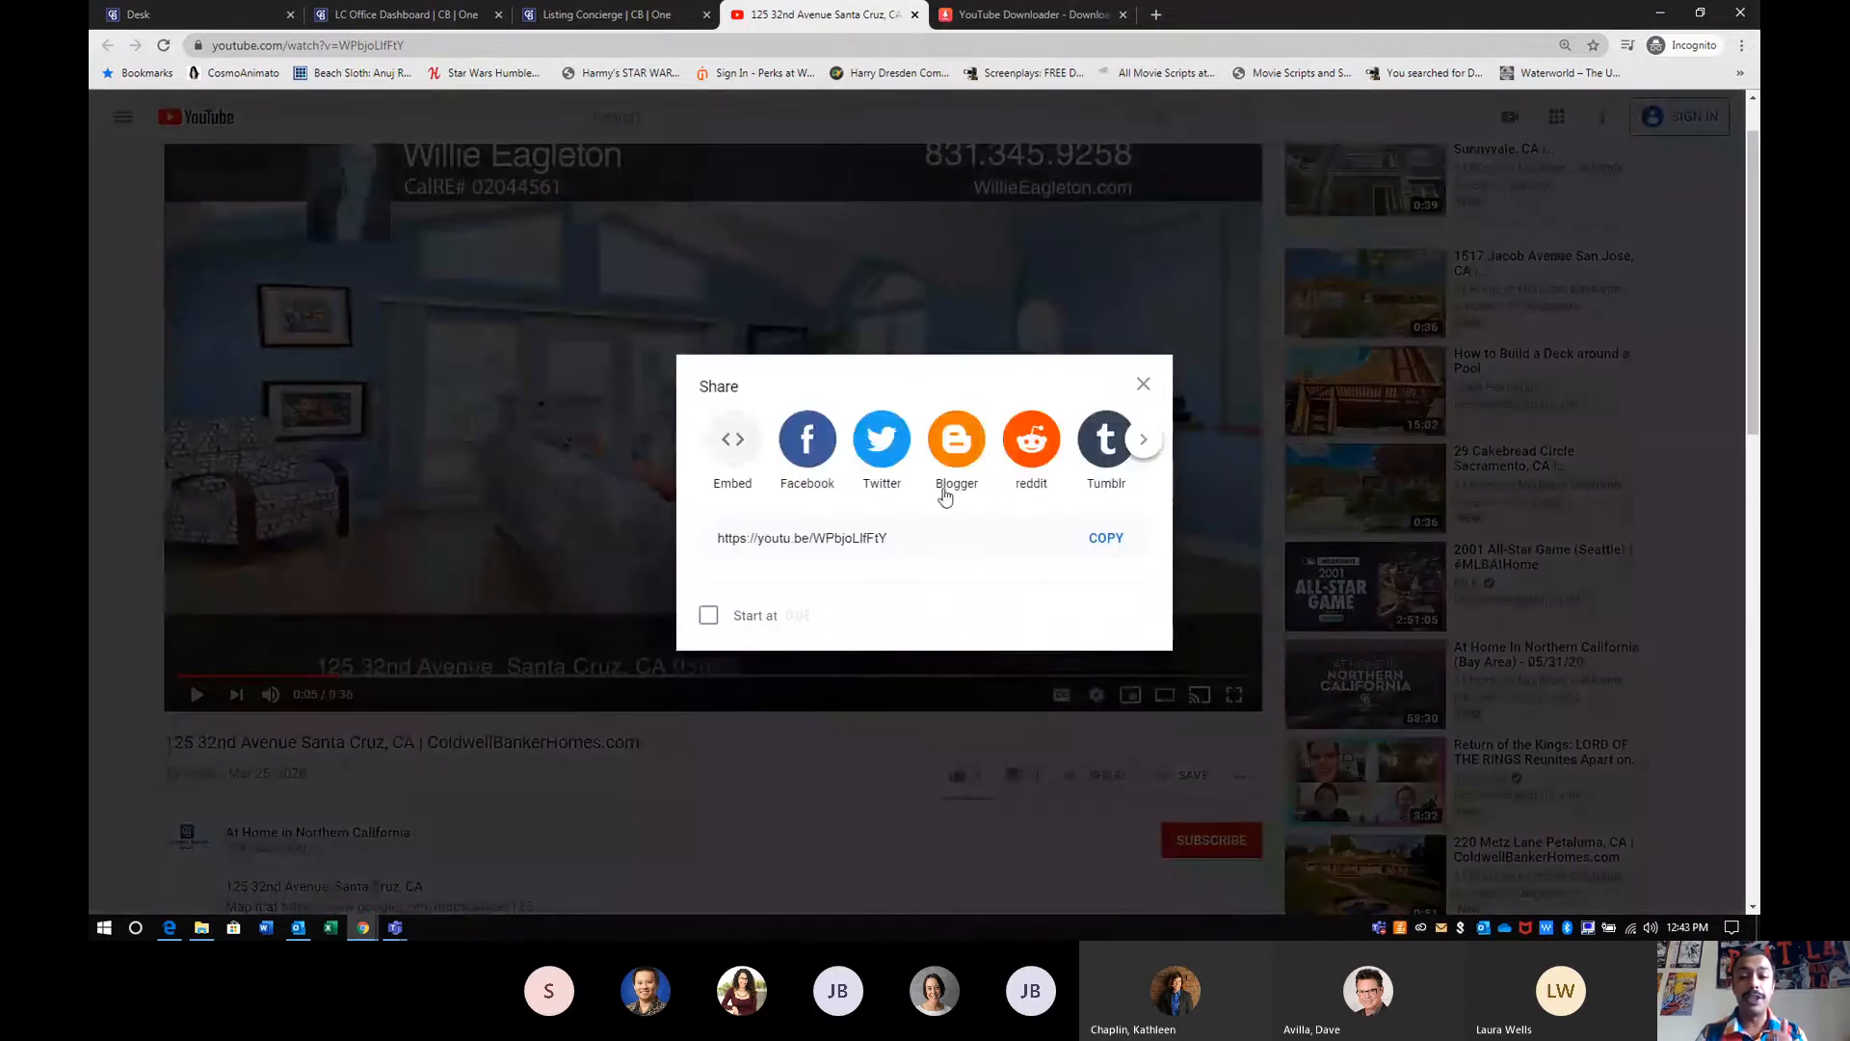
{"action": "left_click", "coordinate": [1099, 538]}
{"action": "left_click", "coordinate": [915, 16]}
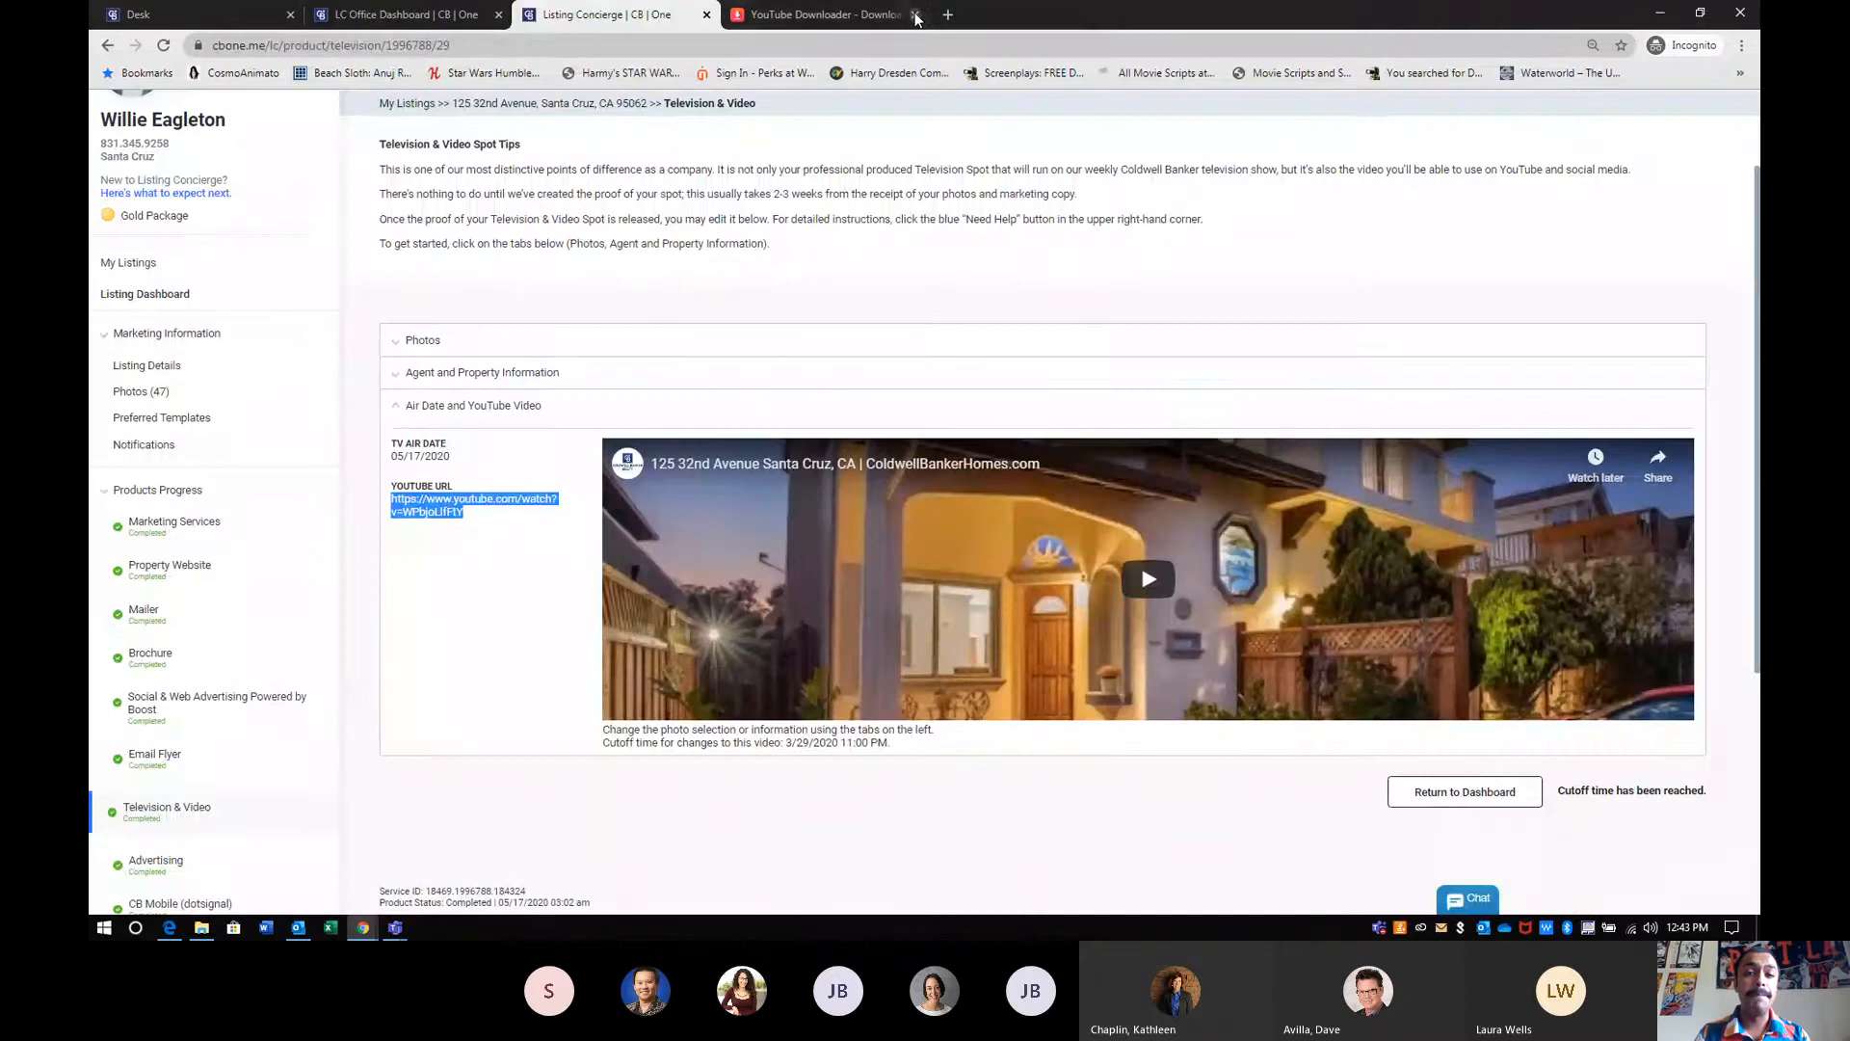
- Load the copied share link into y2mate's YouTube downloader to get the video's download options
{"action": "left_click", "coordinate": [854, 23]}
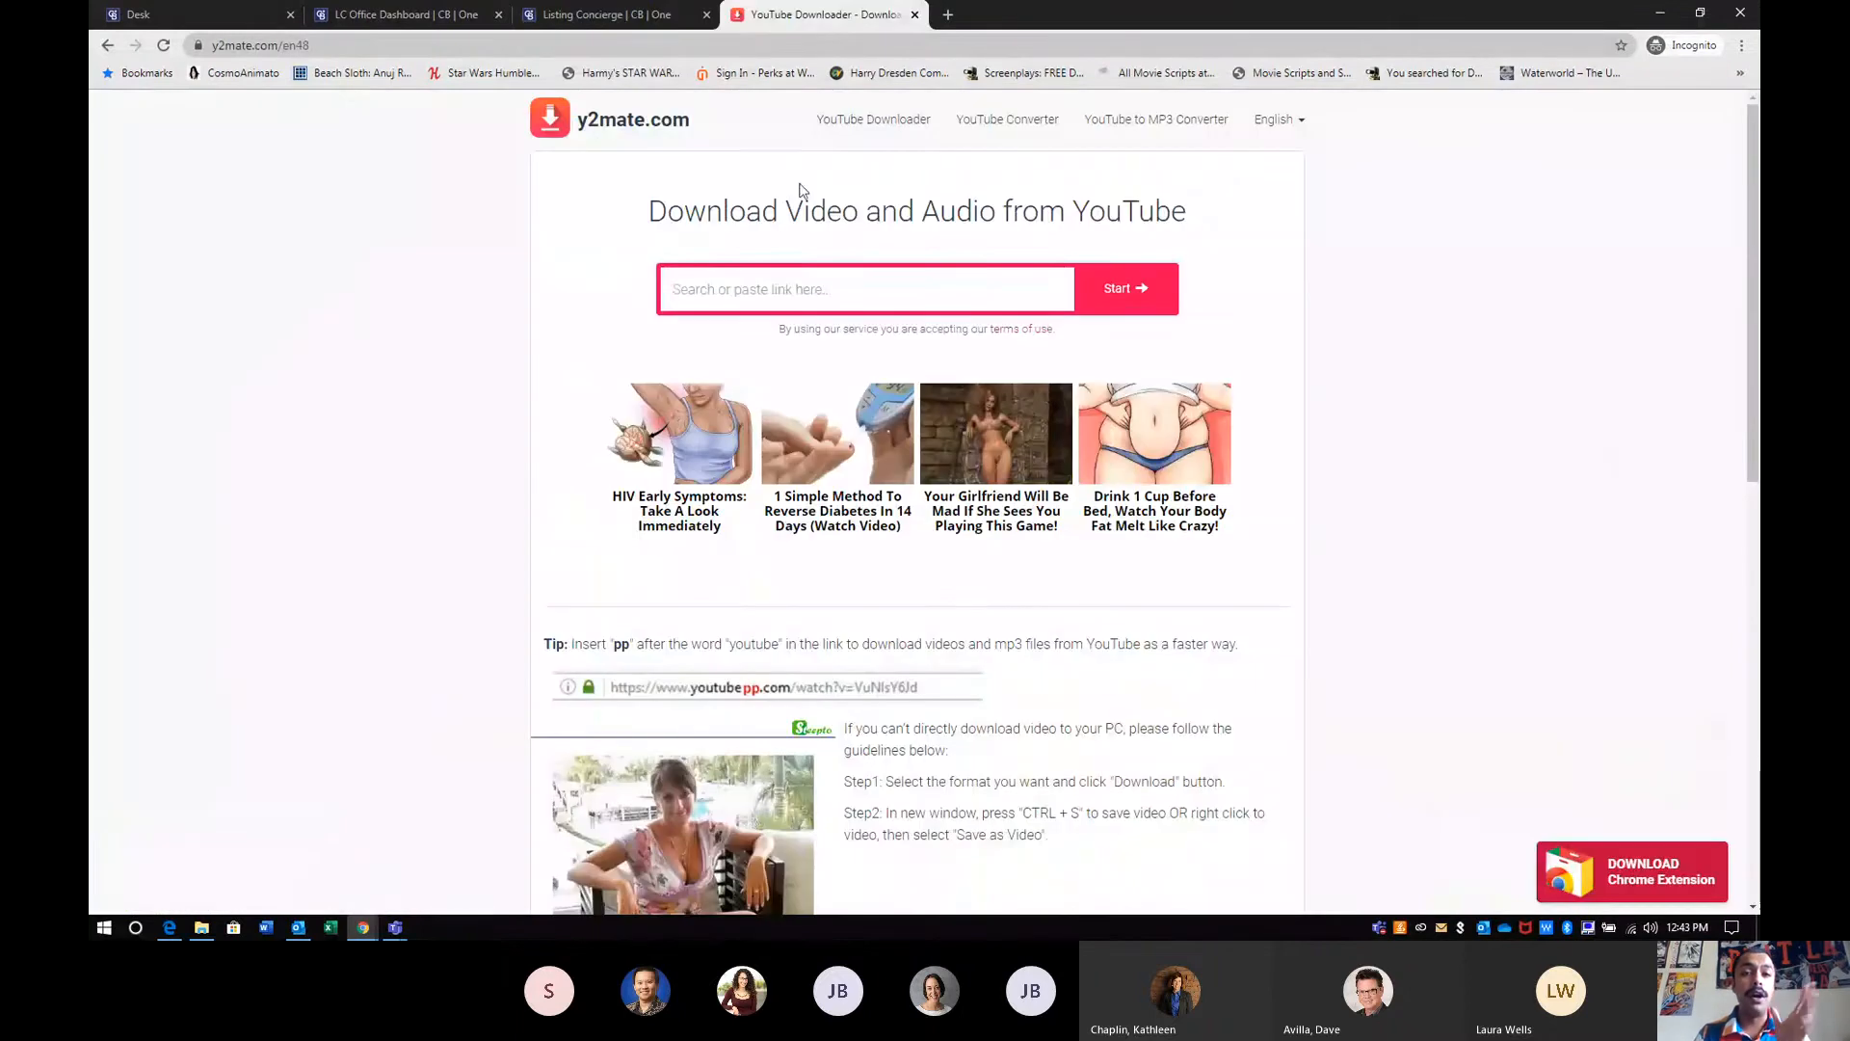
{"action": "right_click", "coordinate": [786, 286]}
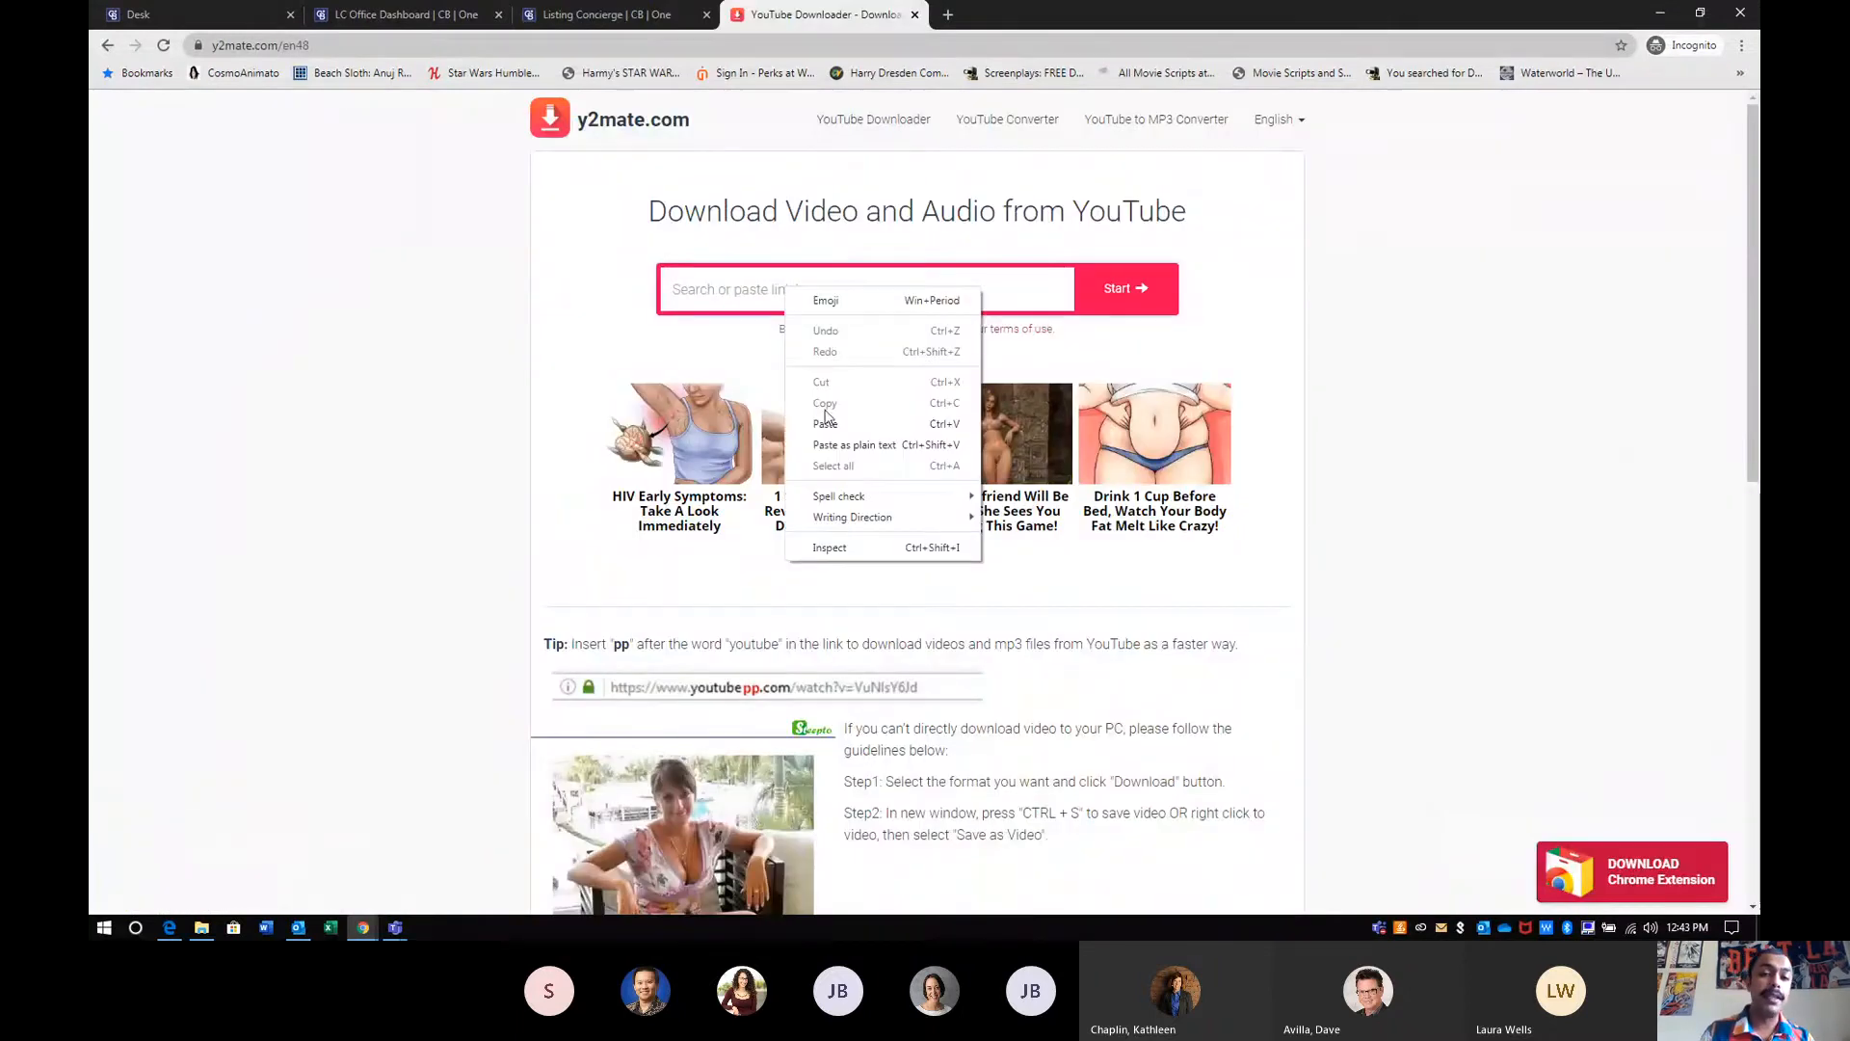
{"action": "left_click", "coordinate": [826, 420]}
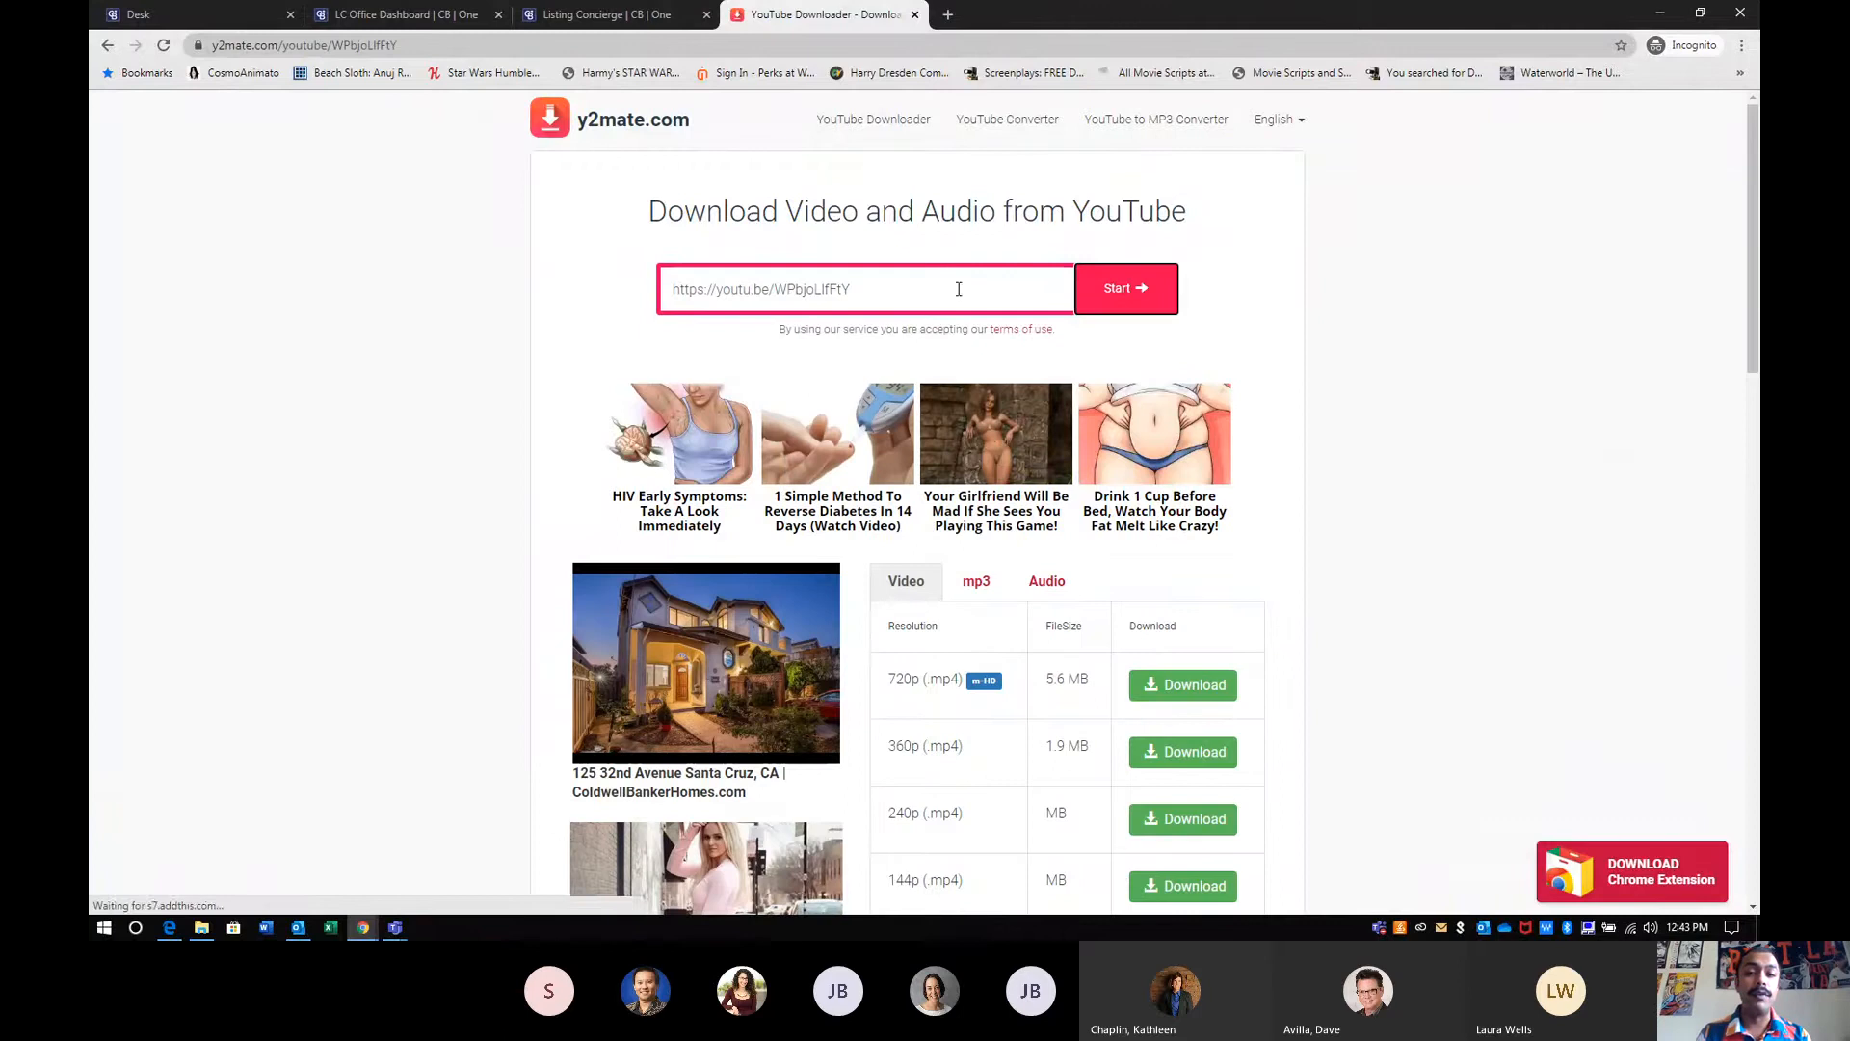
{"action": "scroll", "coordinate": [1413, 419], "scroll_direction": "down", "scroll_amount": 1}
{"action": "scroll", "coordinate": [1413, 419], "scroll_direction": "down", "scroll_amount": 3}
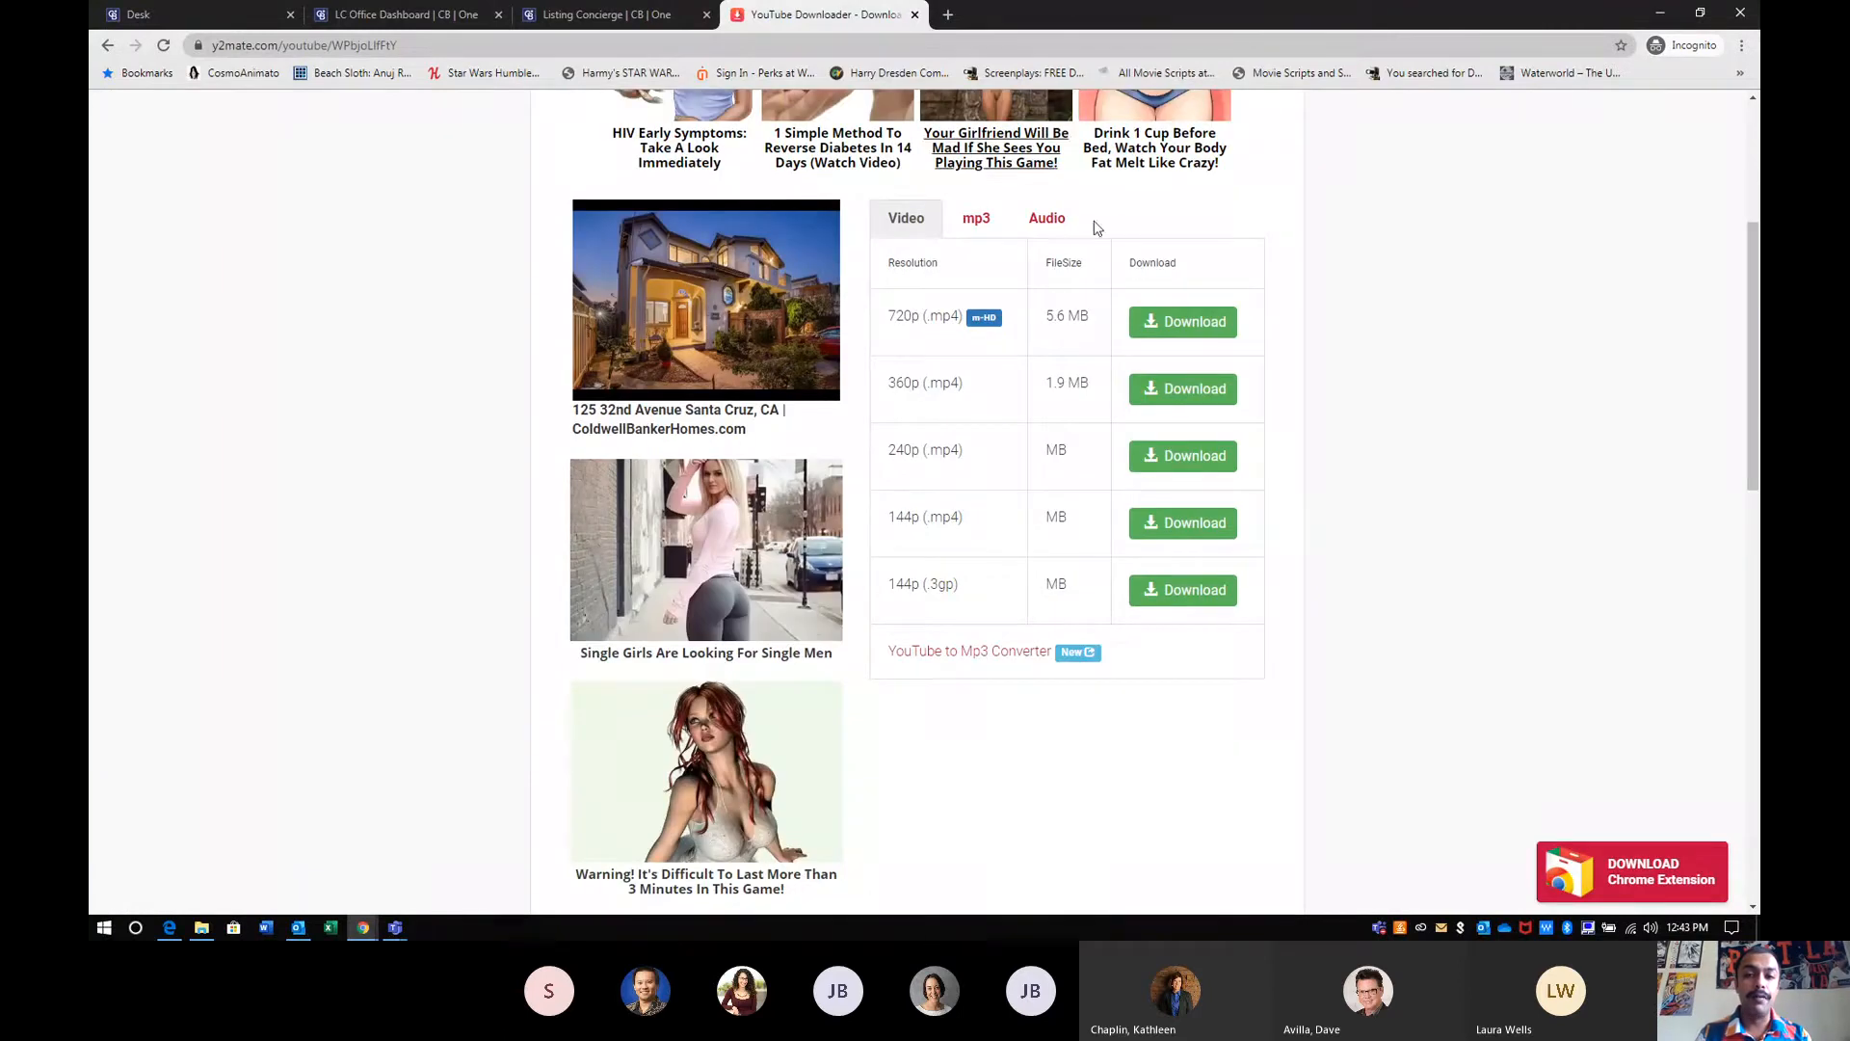
- Download the video as a 720p .mp4 file
{"action": "left_click_drag", "start_coordinate": [885, 316], "coordinate": [1031, 334]}
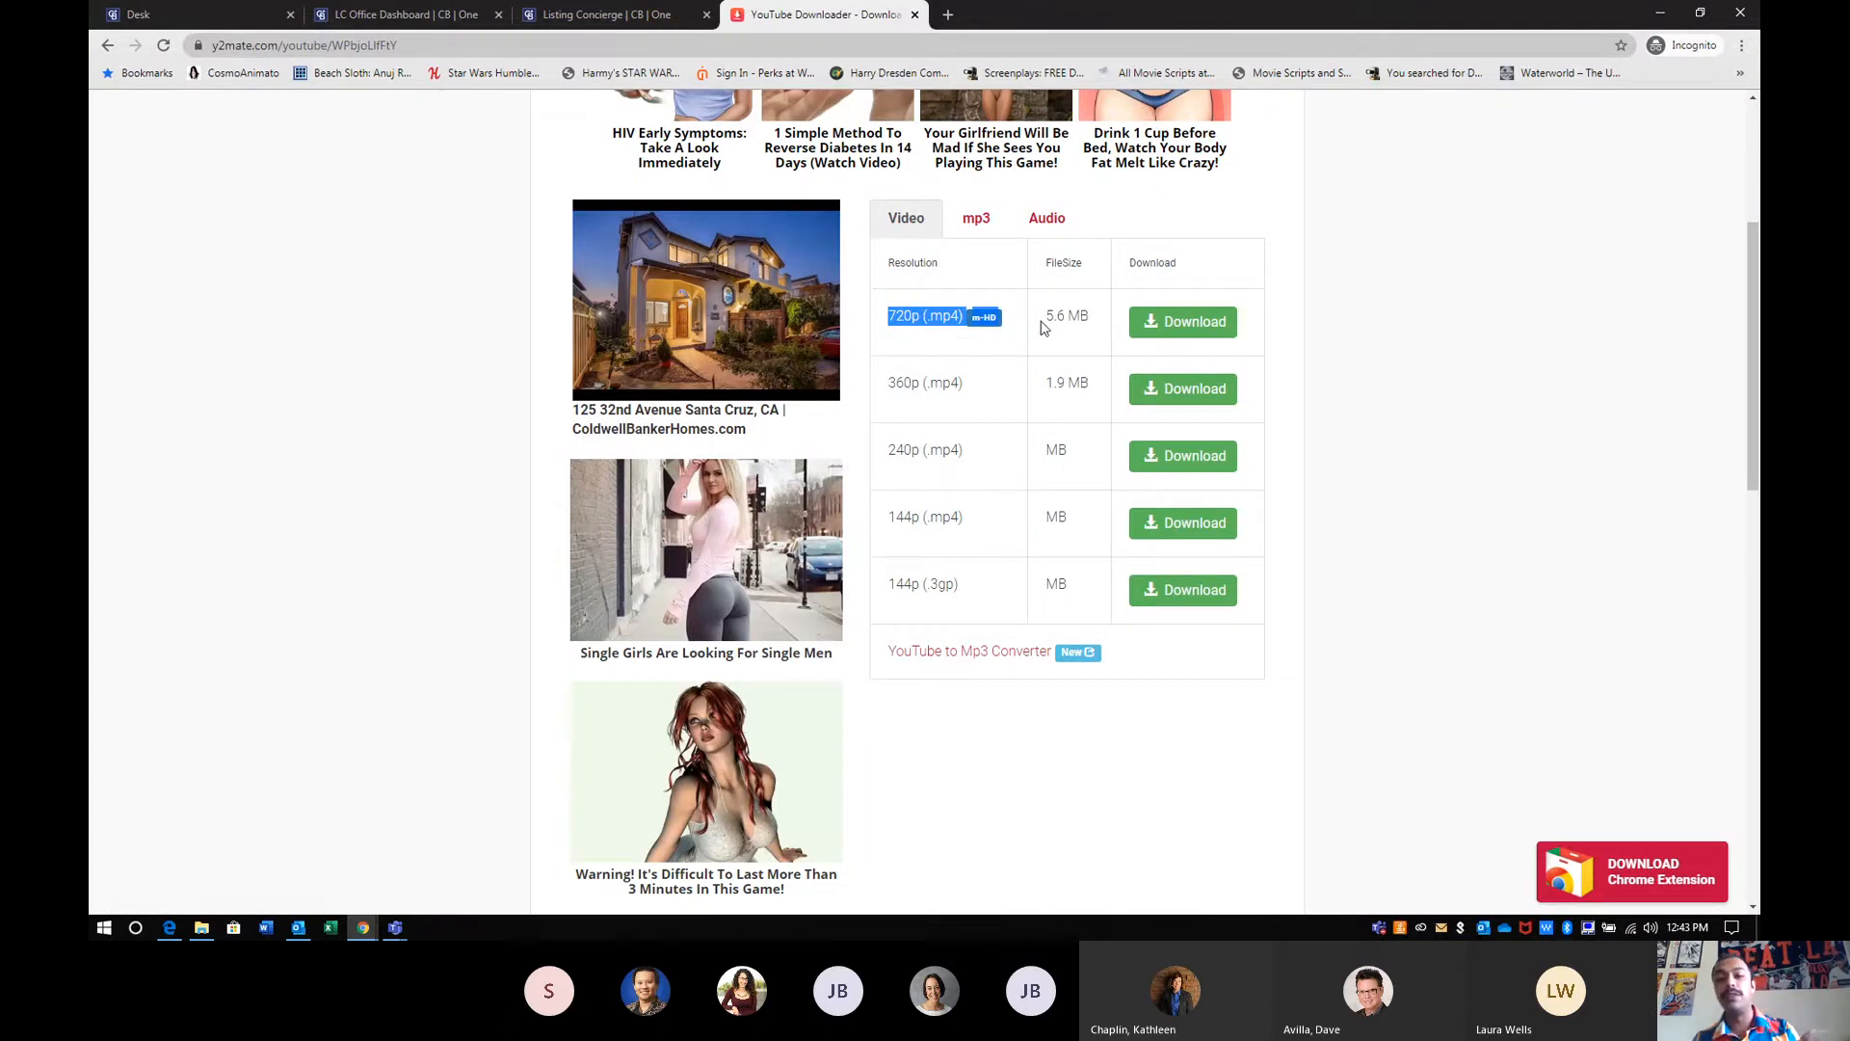
{"action": "left_click", "coordinate": [1192, 326]}
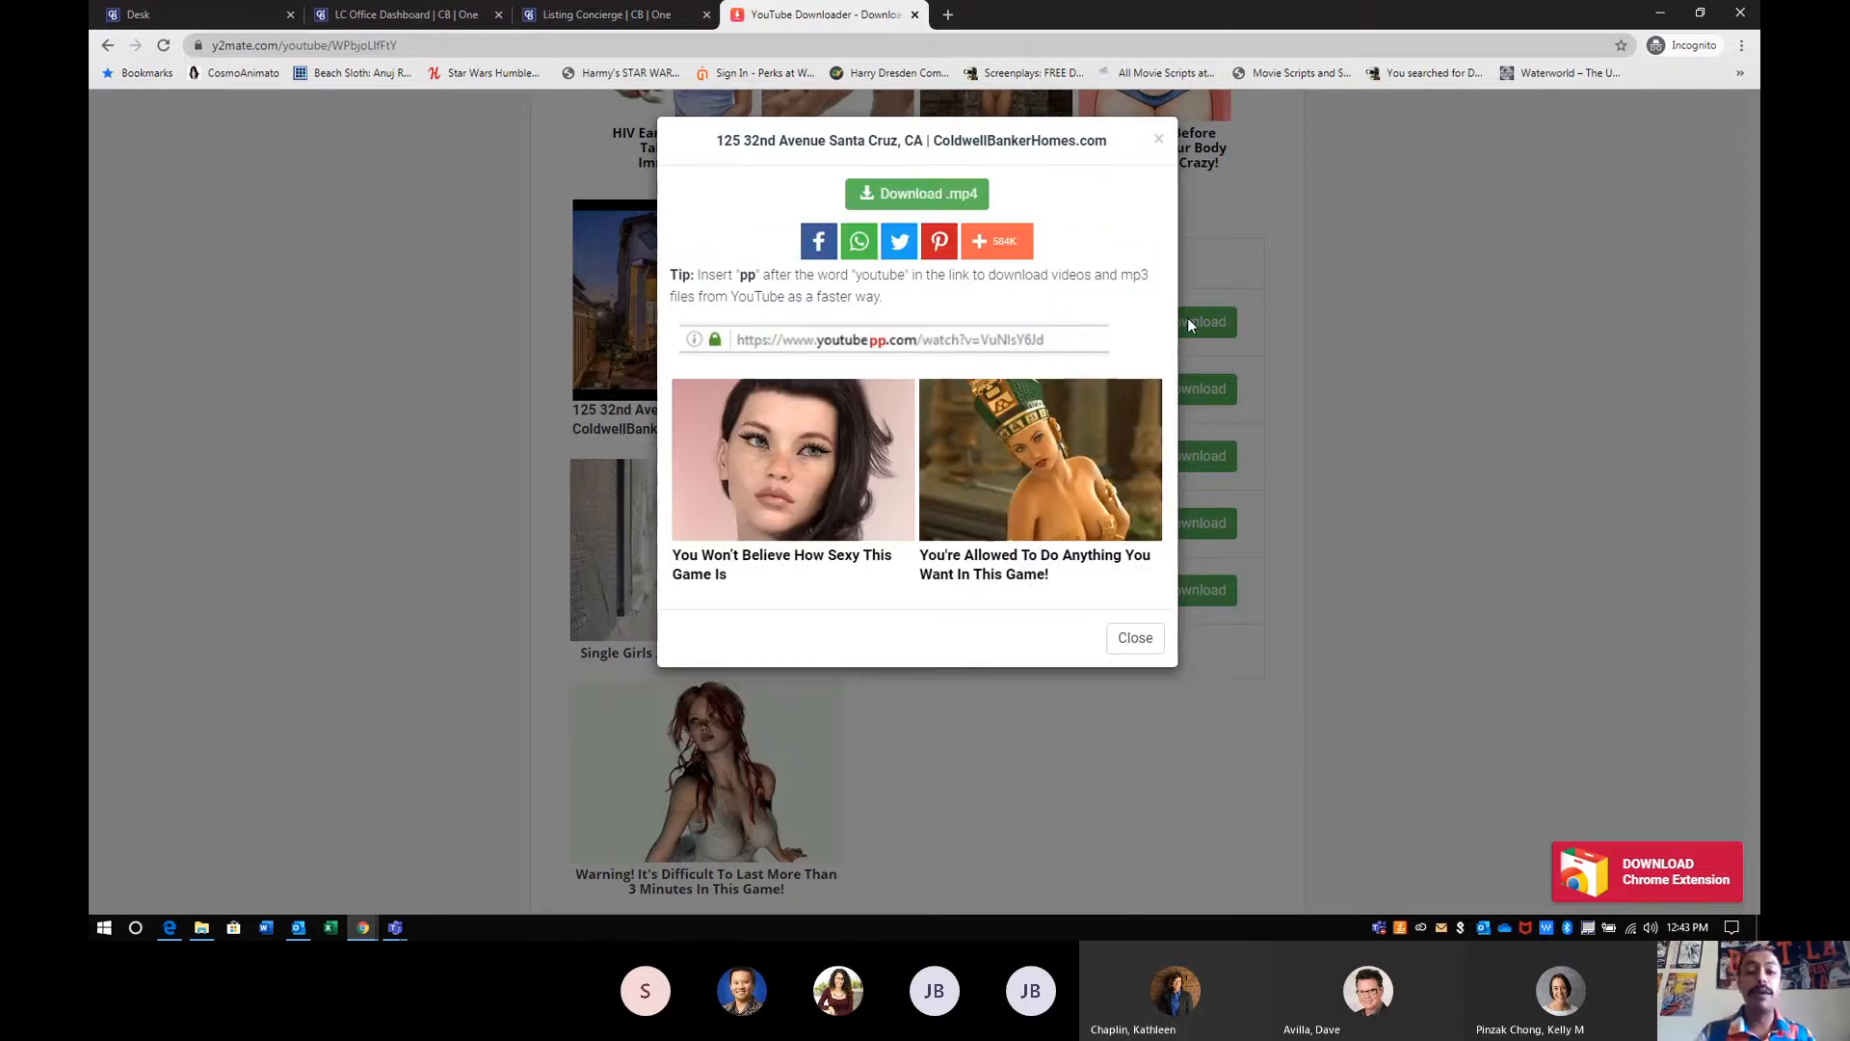
{"action": "left_click", "coordinate": [908, 197]}
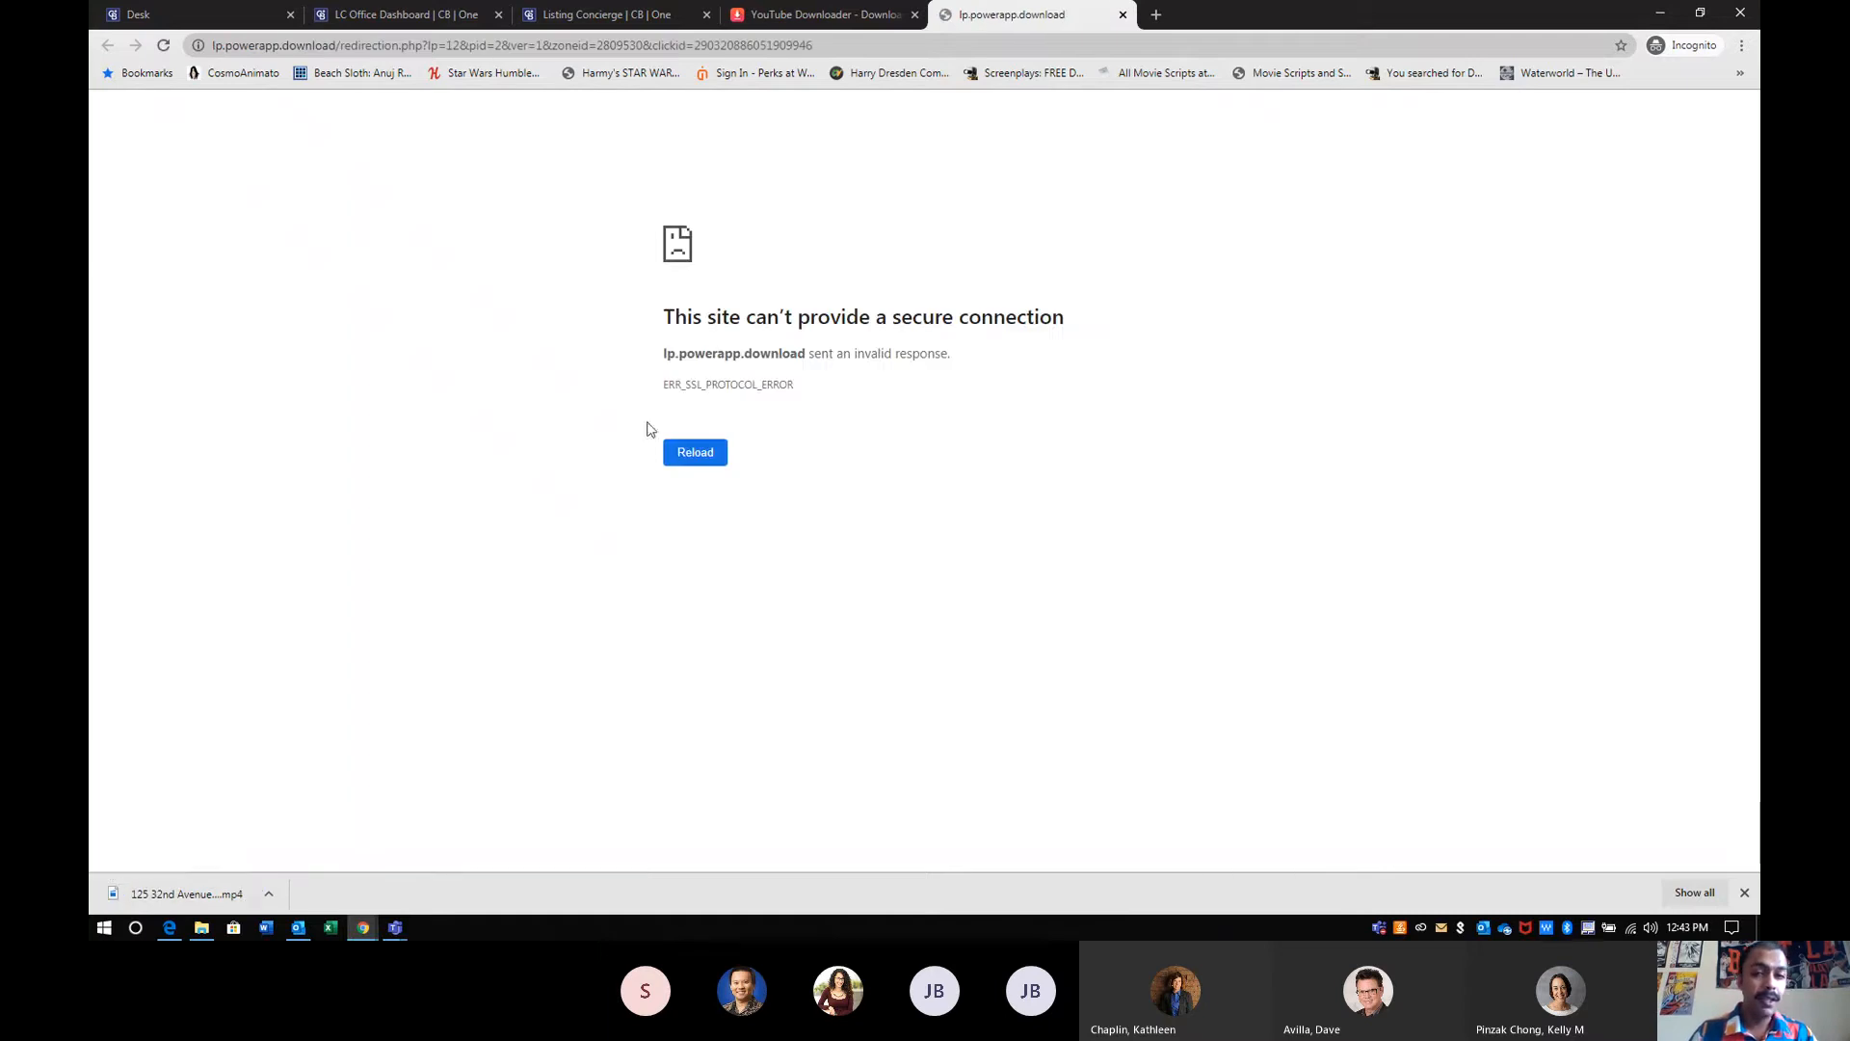
- Close the ad, y2mate and listing tabs, and return to the YouTube Studio window with the upload dialog
{"action": "left_click", "coordinate": [1123, 14]}
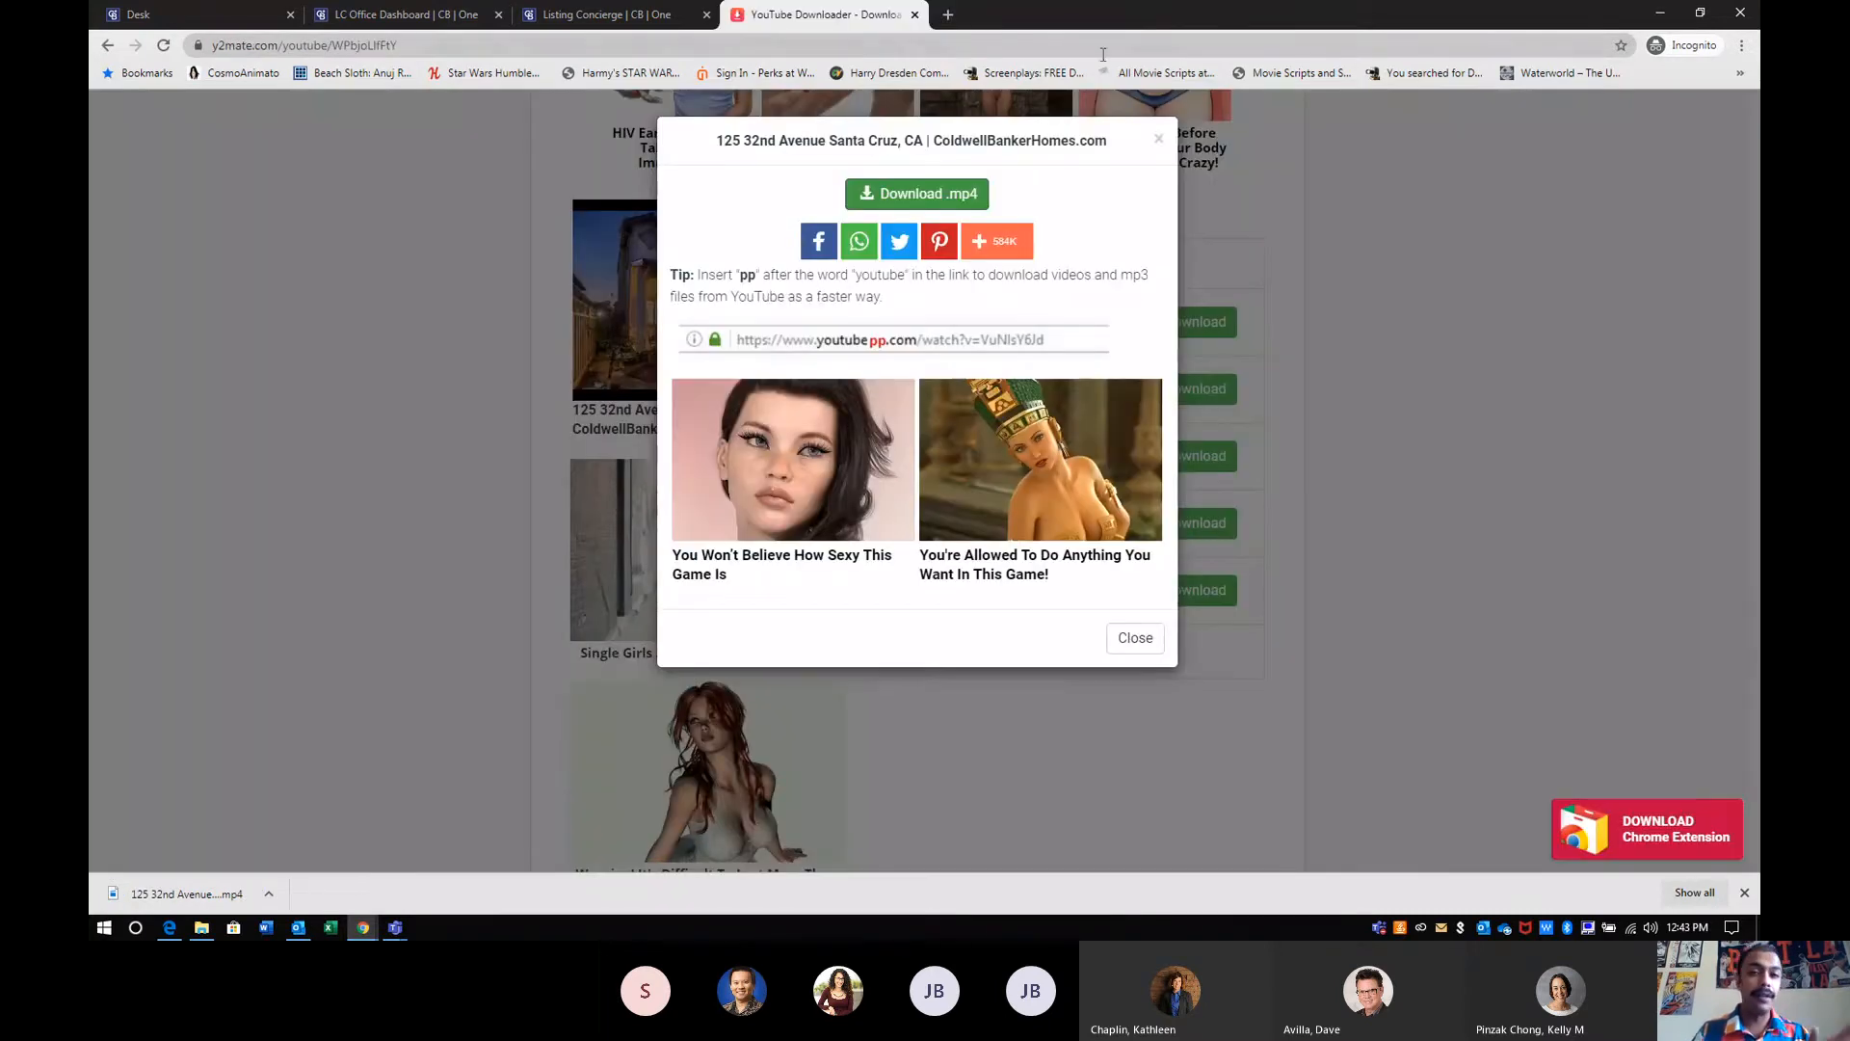
{"action": "left_click", "coordinate": [916, 14]}
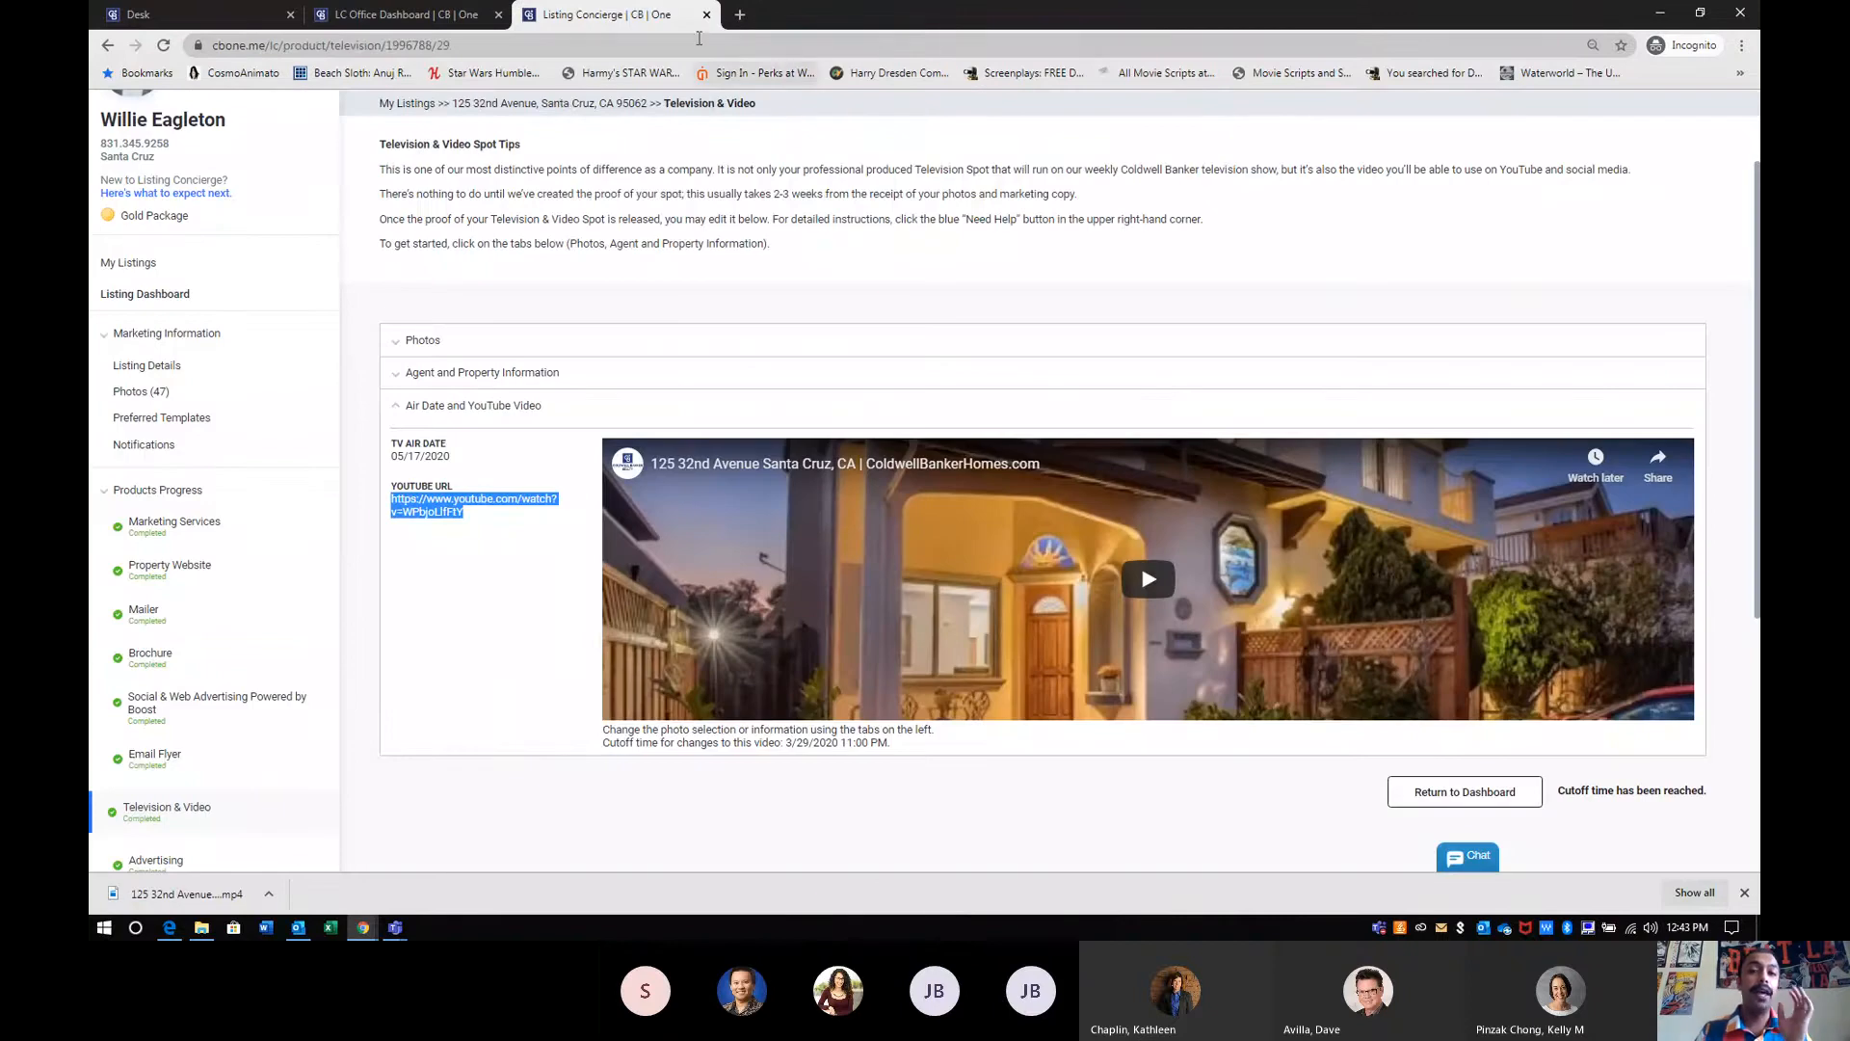
{"action": "left_click", "coordinate": [706, 16]}
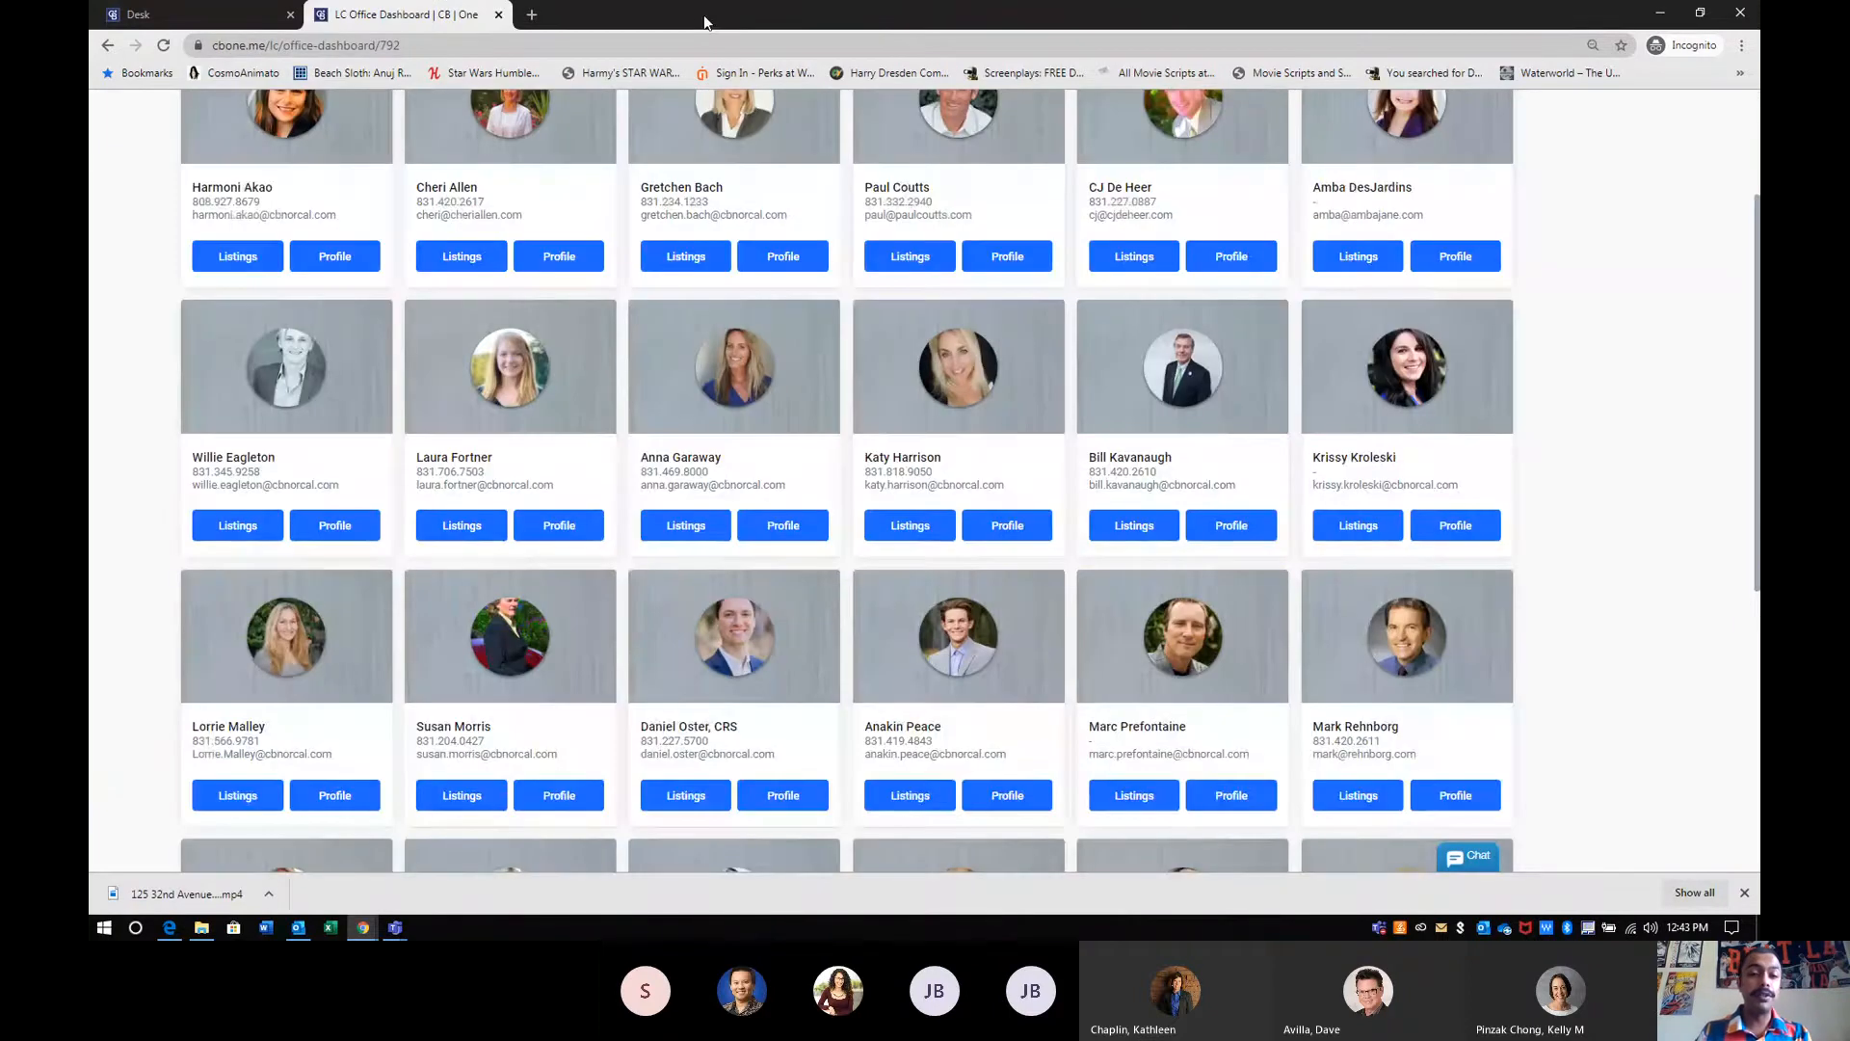
{"action": "left_click", "coordinate": [1663, 12]}
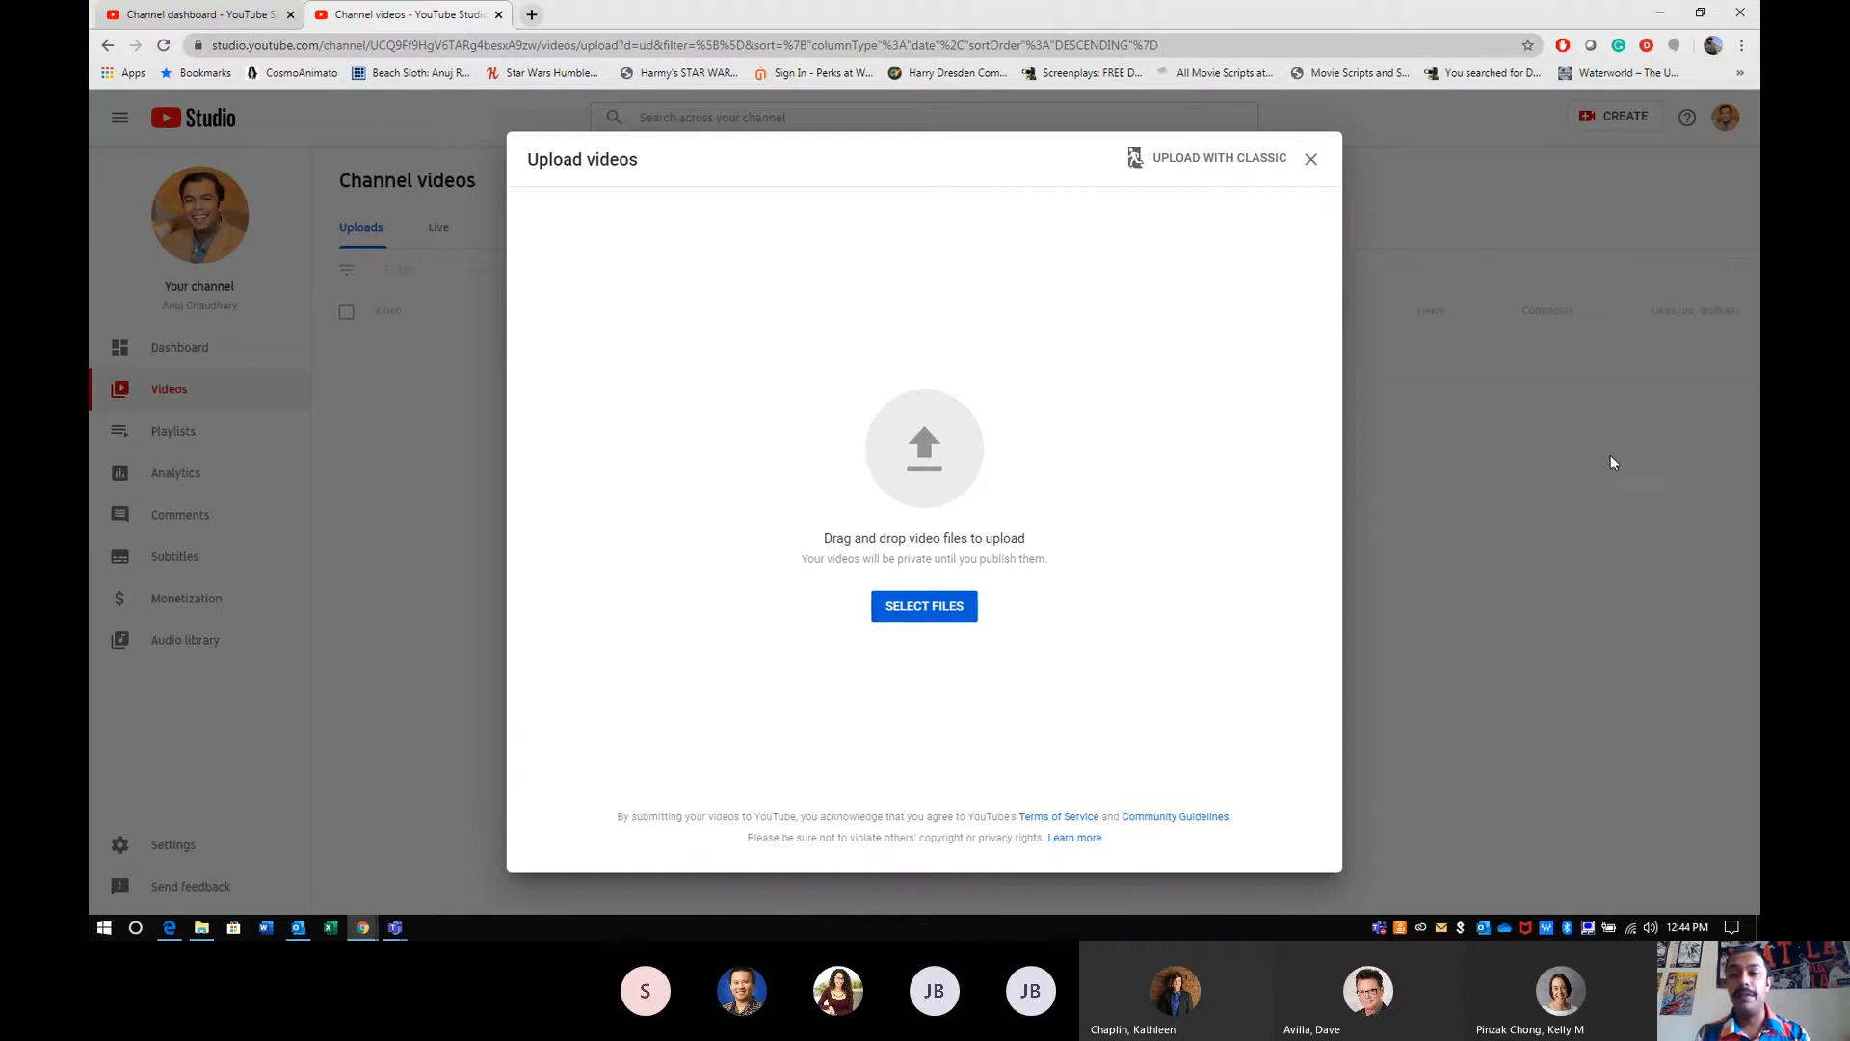
{"action": "left_click_drag", "start_coordinate": [1386, 24], "coordinate": [1363, 91]}
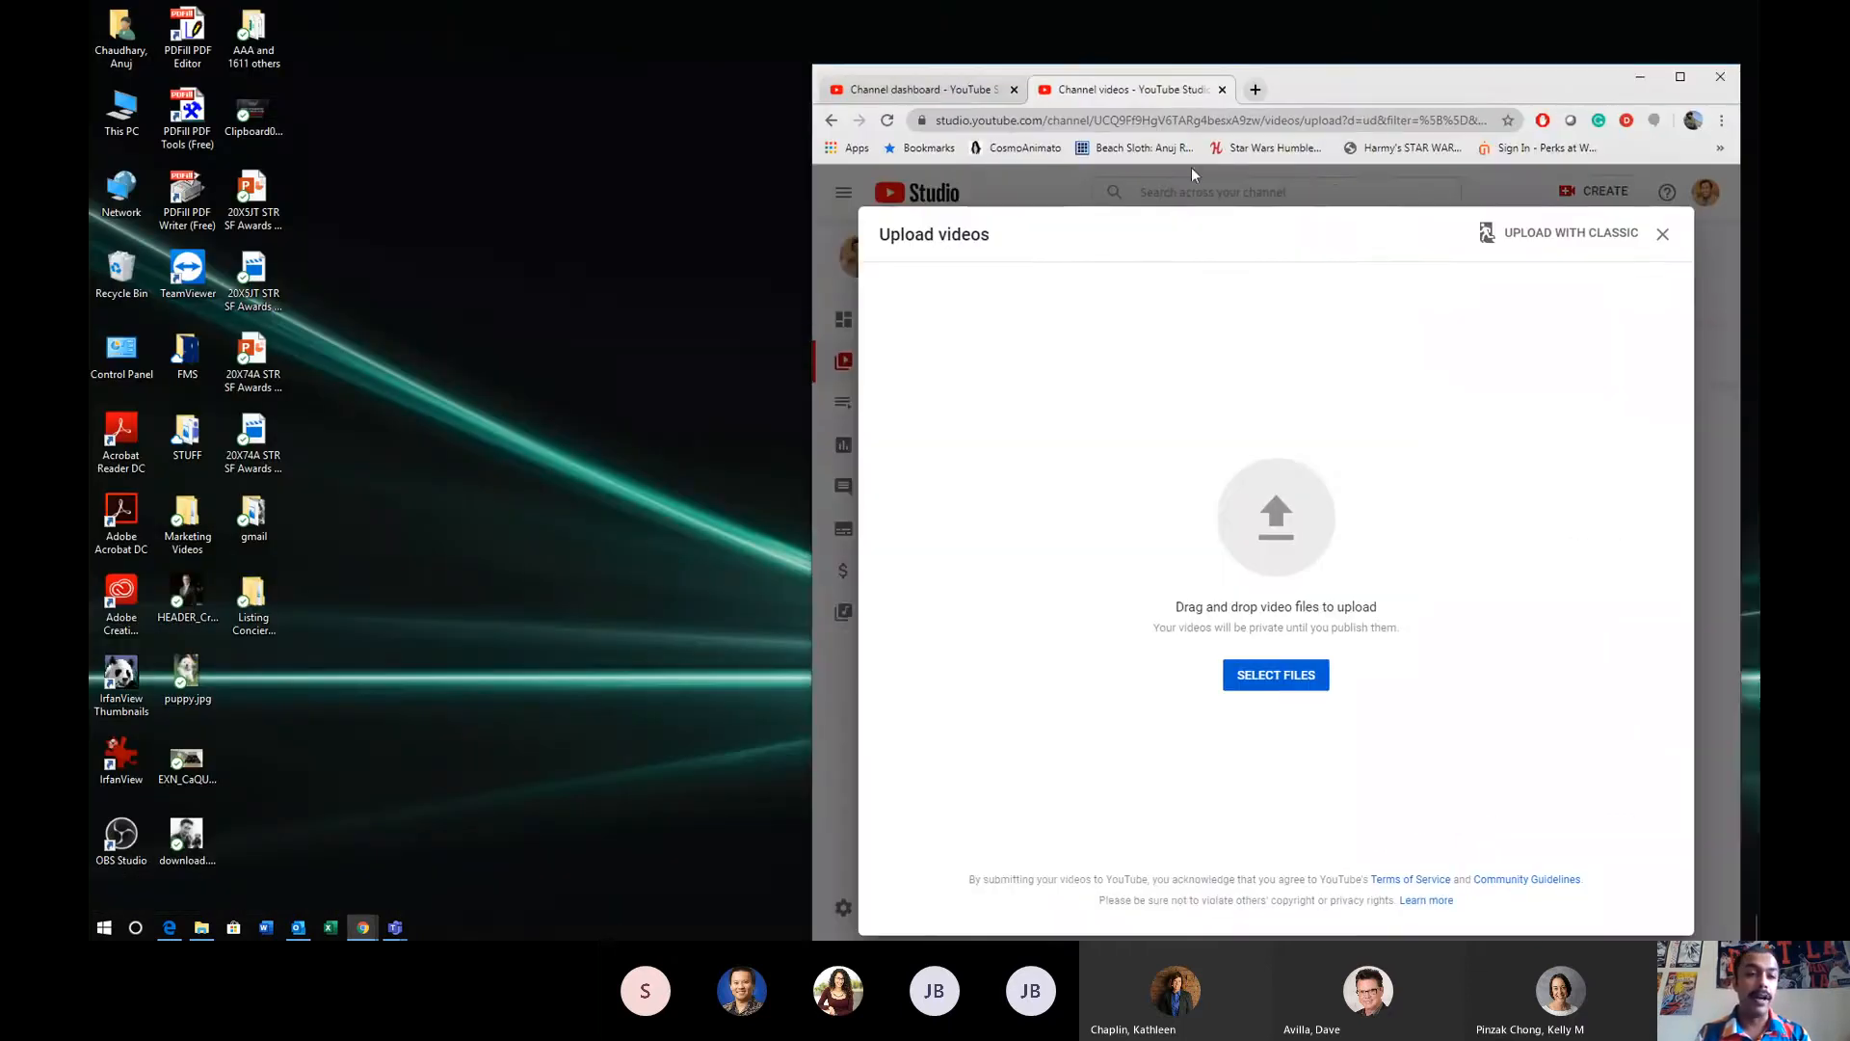
{"action": "left_click", "coordinate": [245, 537]}
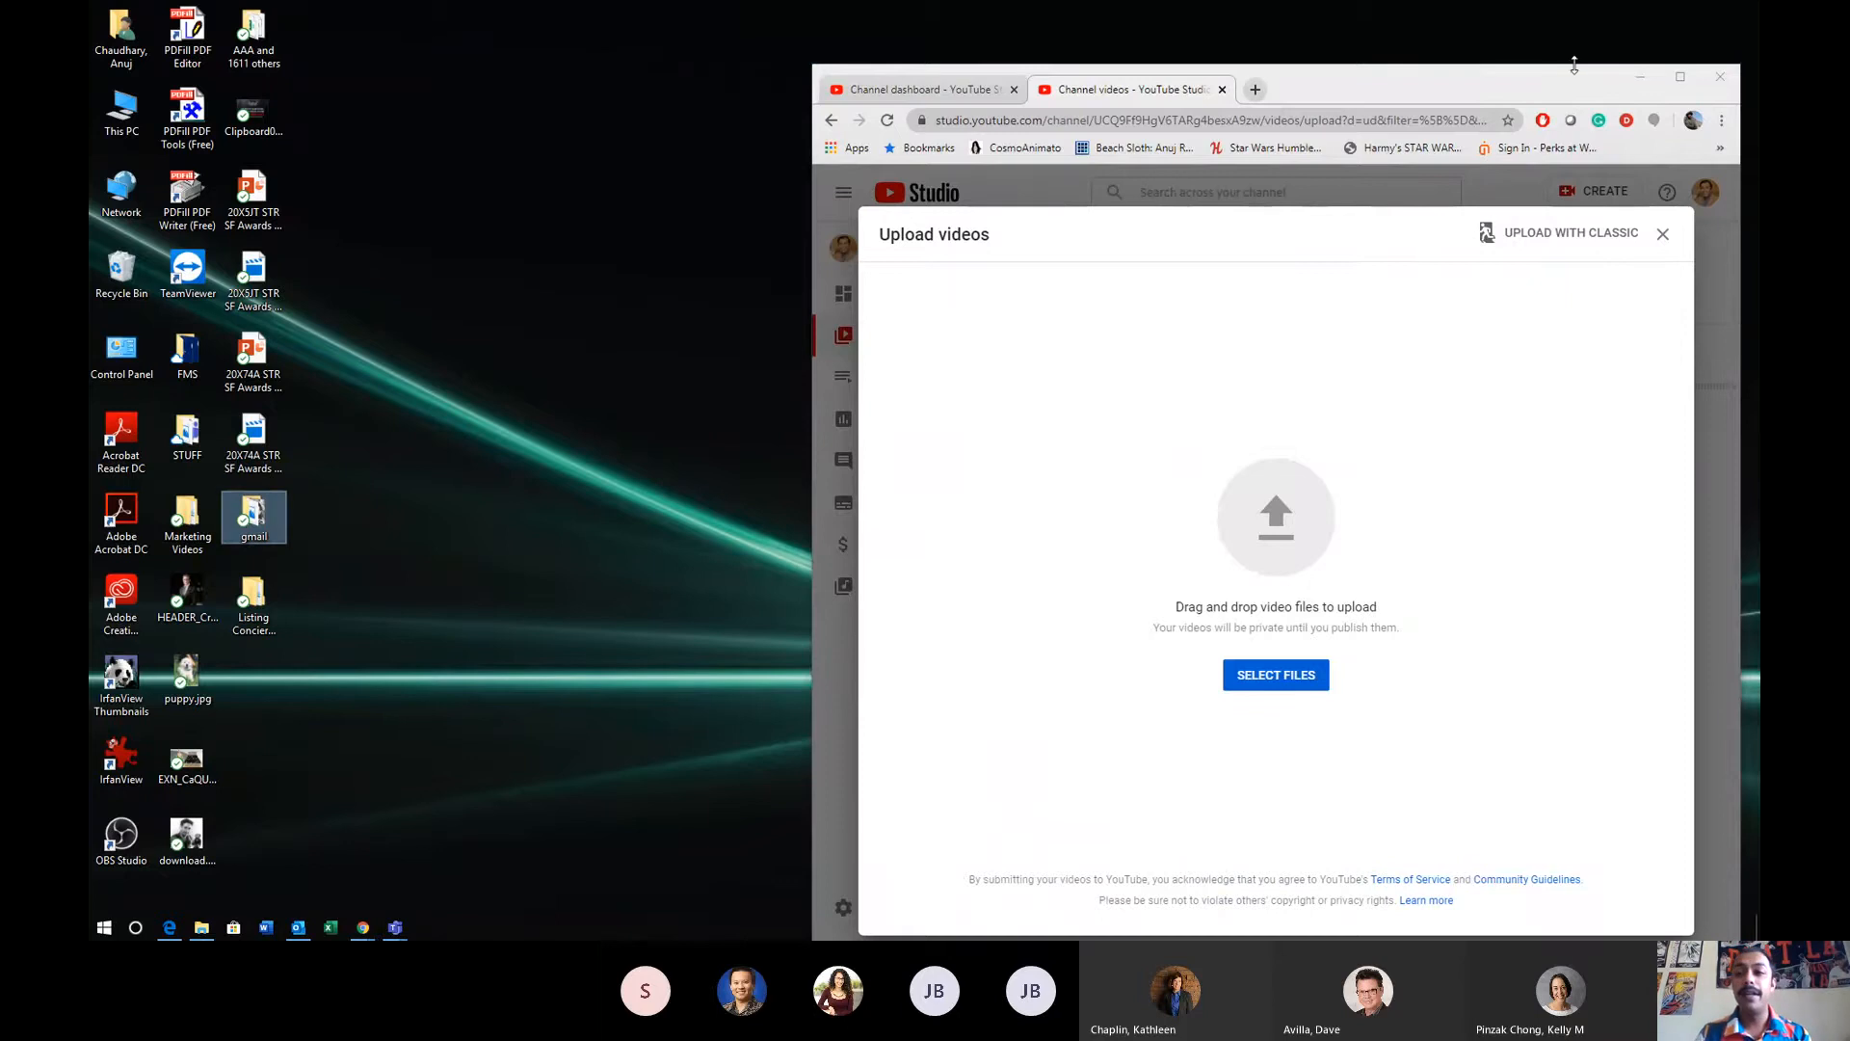
{"action": "left_click", "coordinate": [1680, 77]}
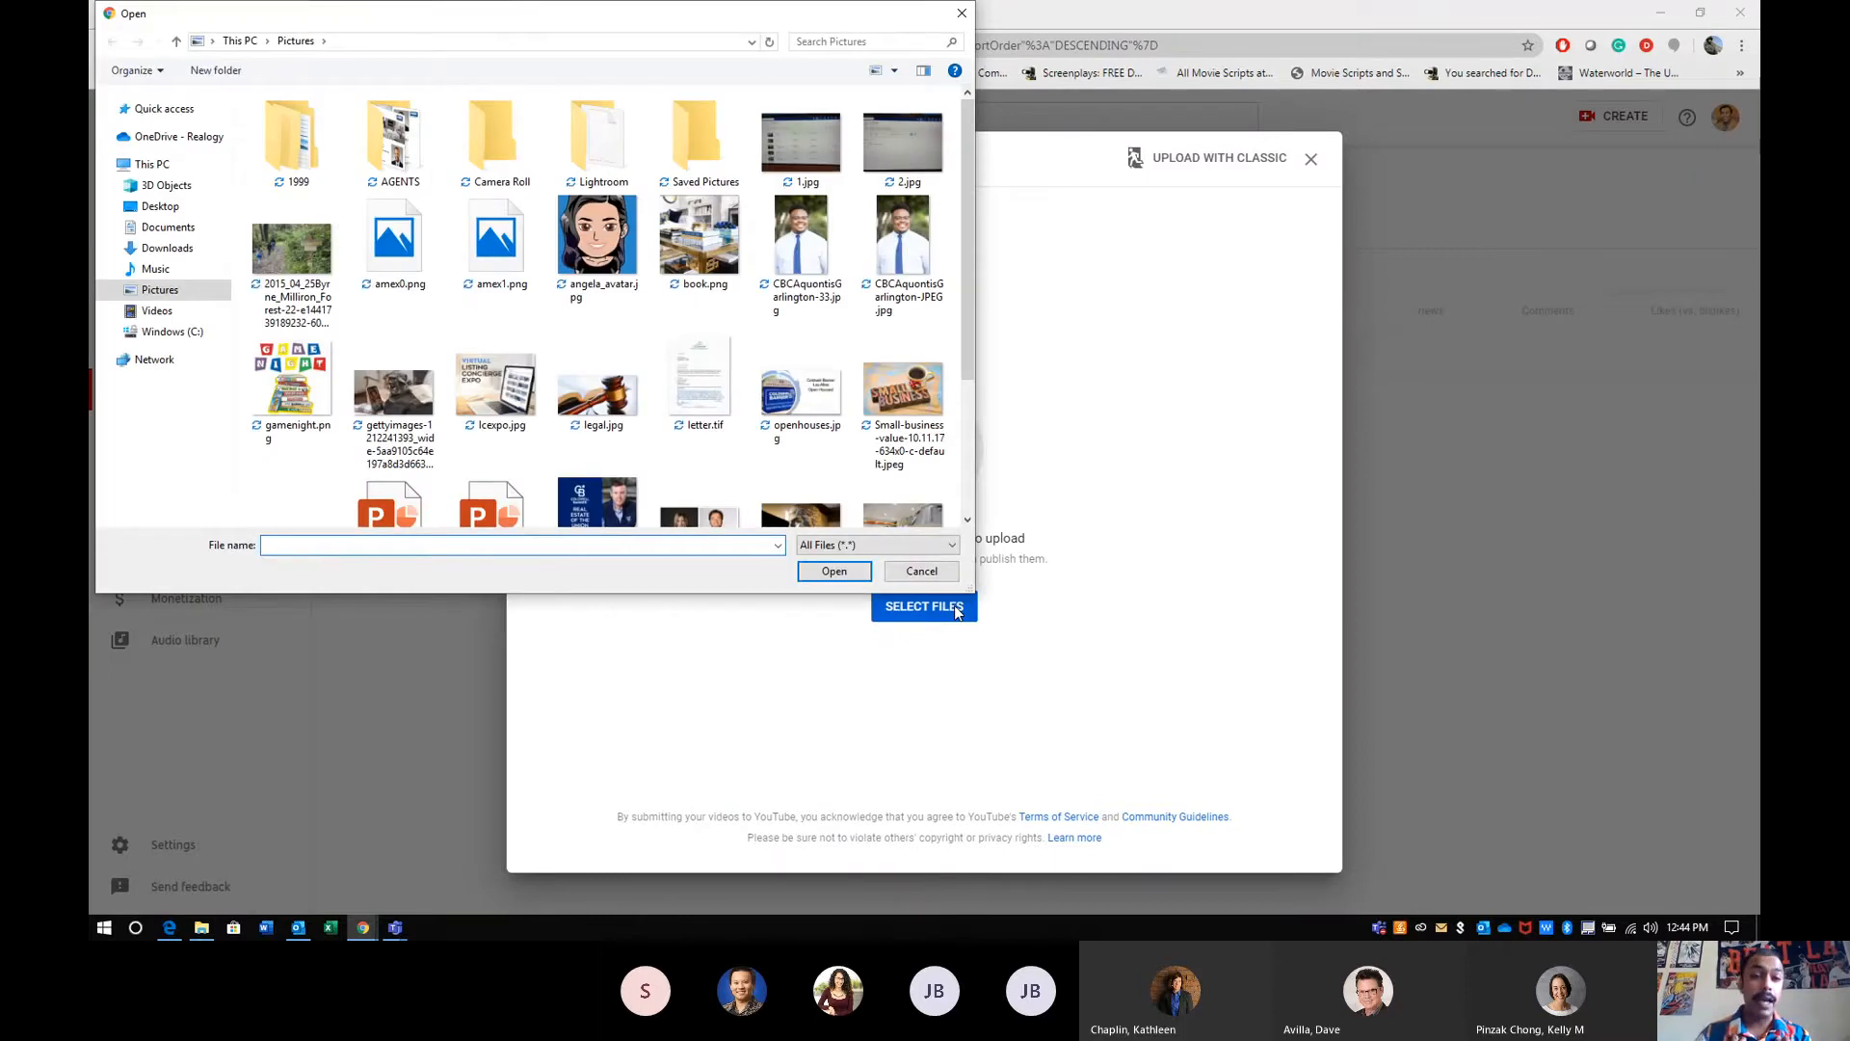
- Upload the newly downloaded property video from the Downloads folder to the channel
{"action": "left_click", "coordinate": [166, 249]}
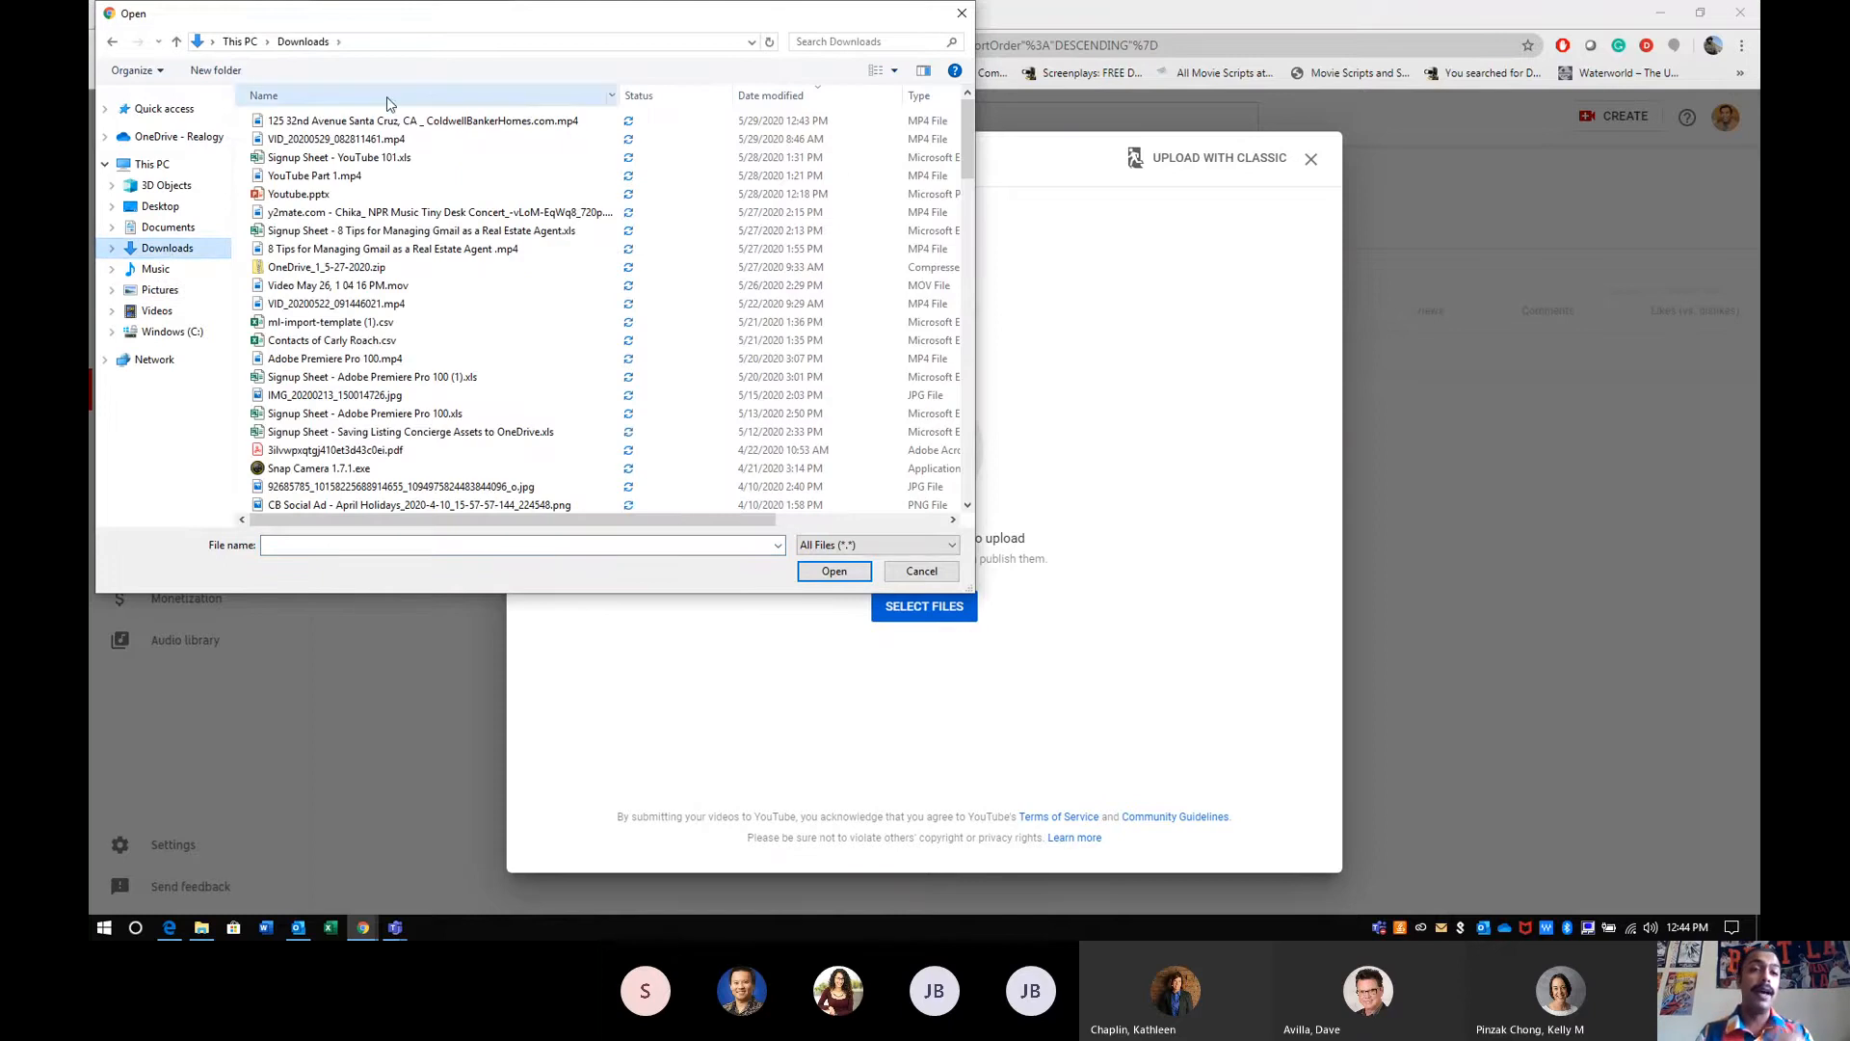
{"action": "left_click", "coordinate": [373, 120]}
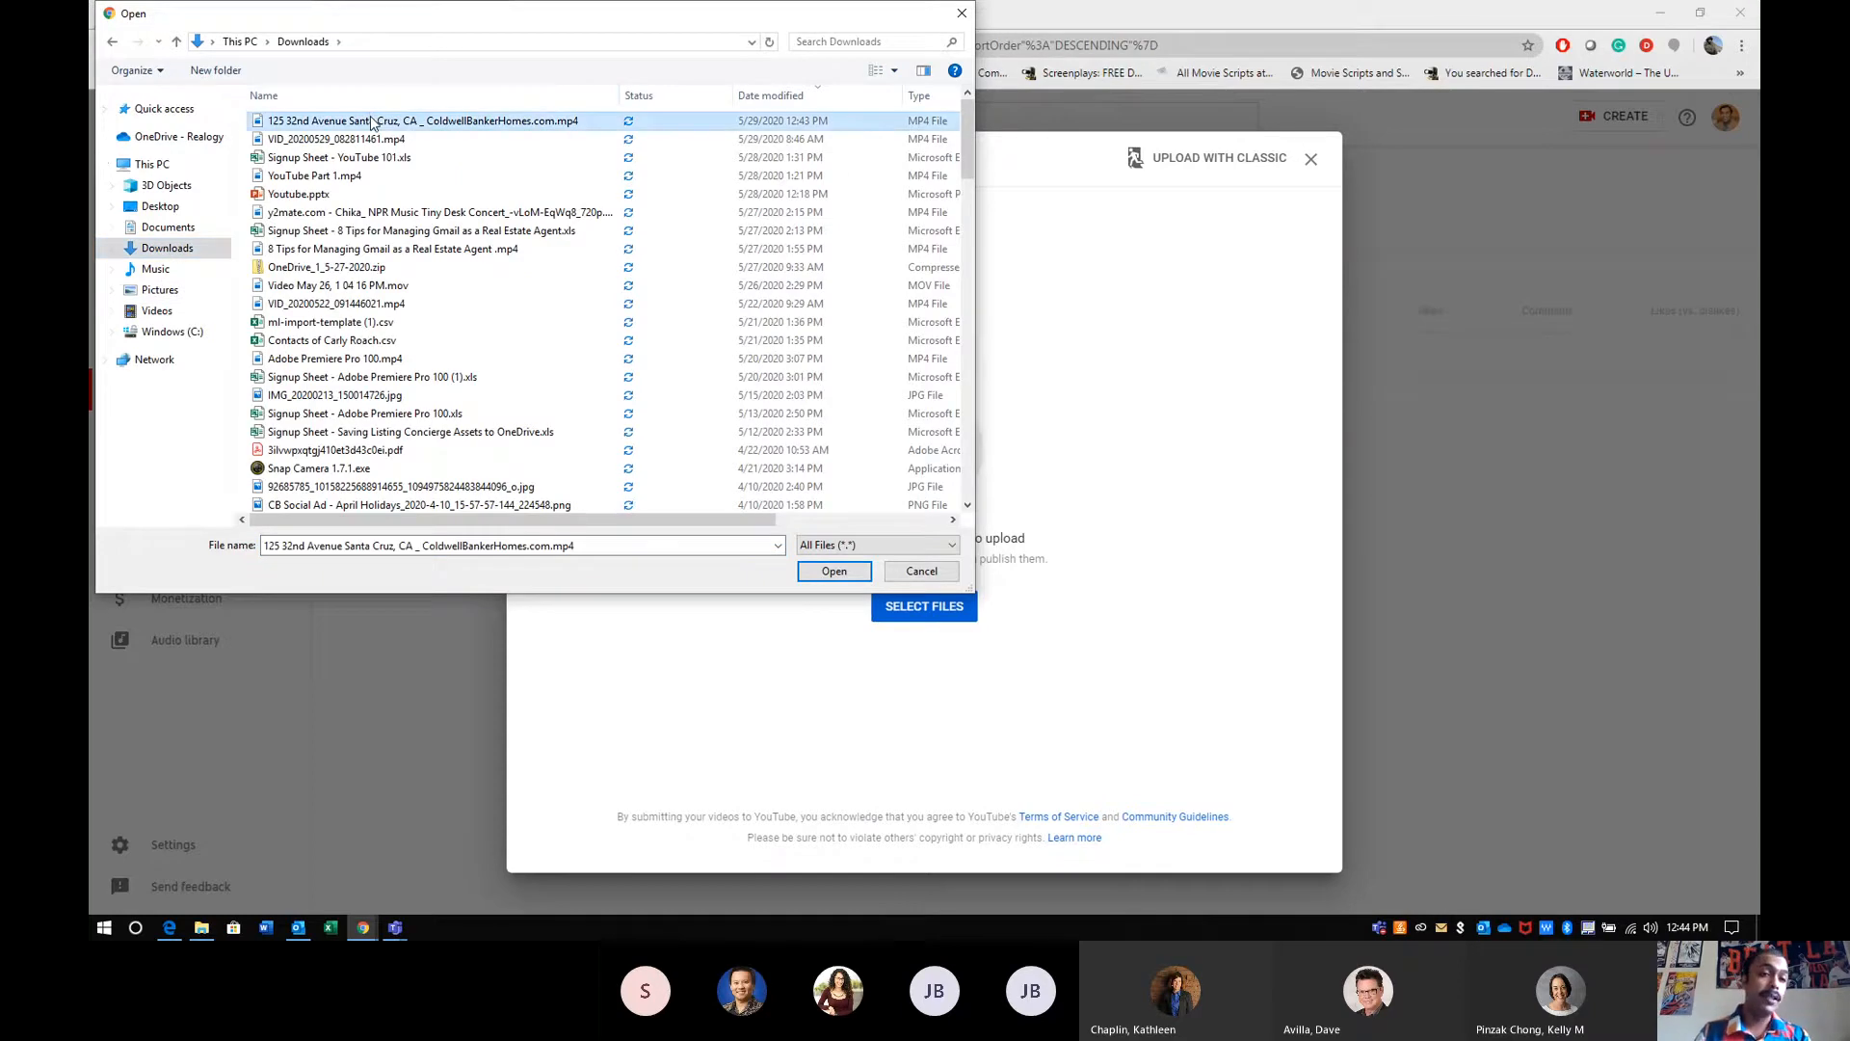
{"action": "double_click", "coordinate": [373, 121]}
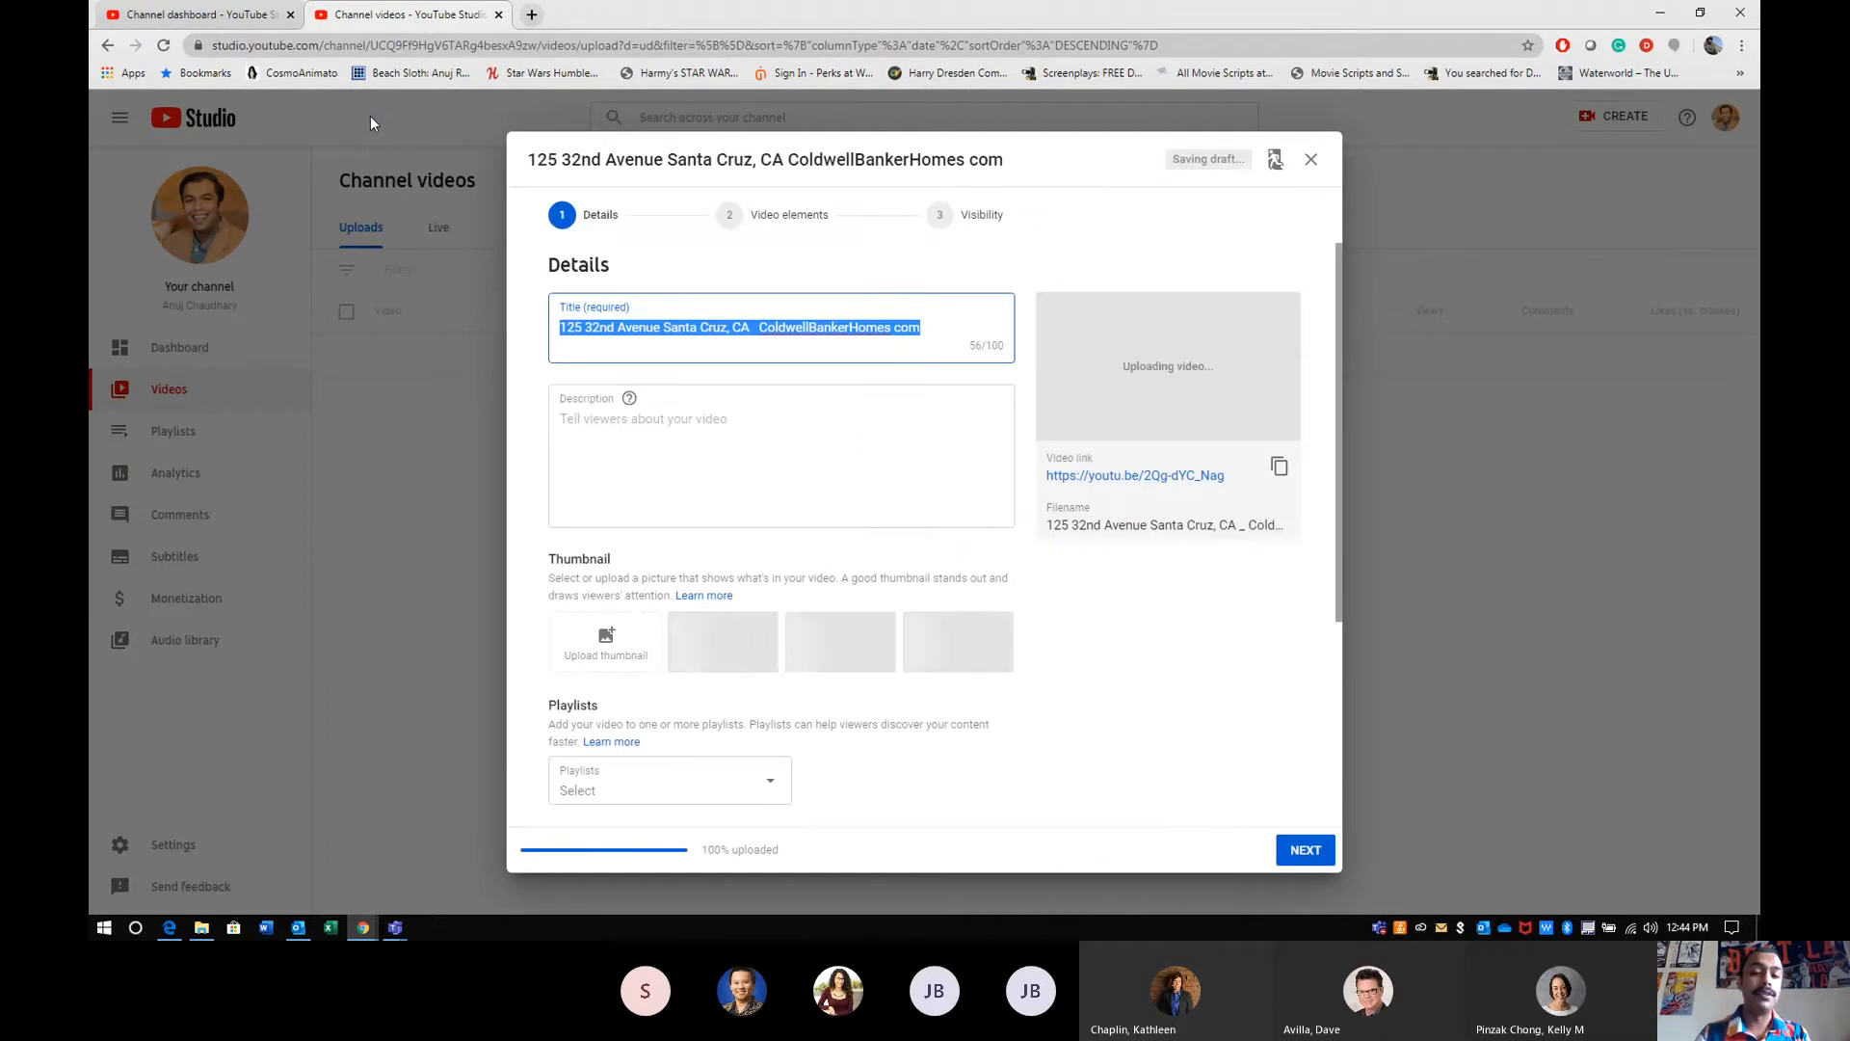
- Switch to the Listing Concierge window, open the agent's listings and manage the Gold package listing's order
{"action": "key", "text": "alt+Tab"}
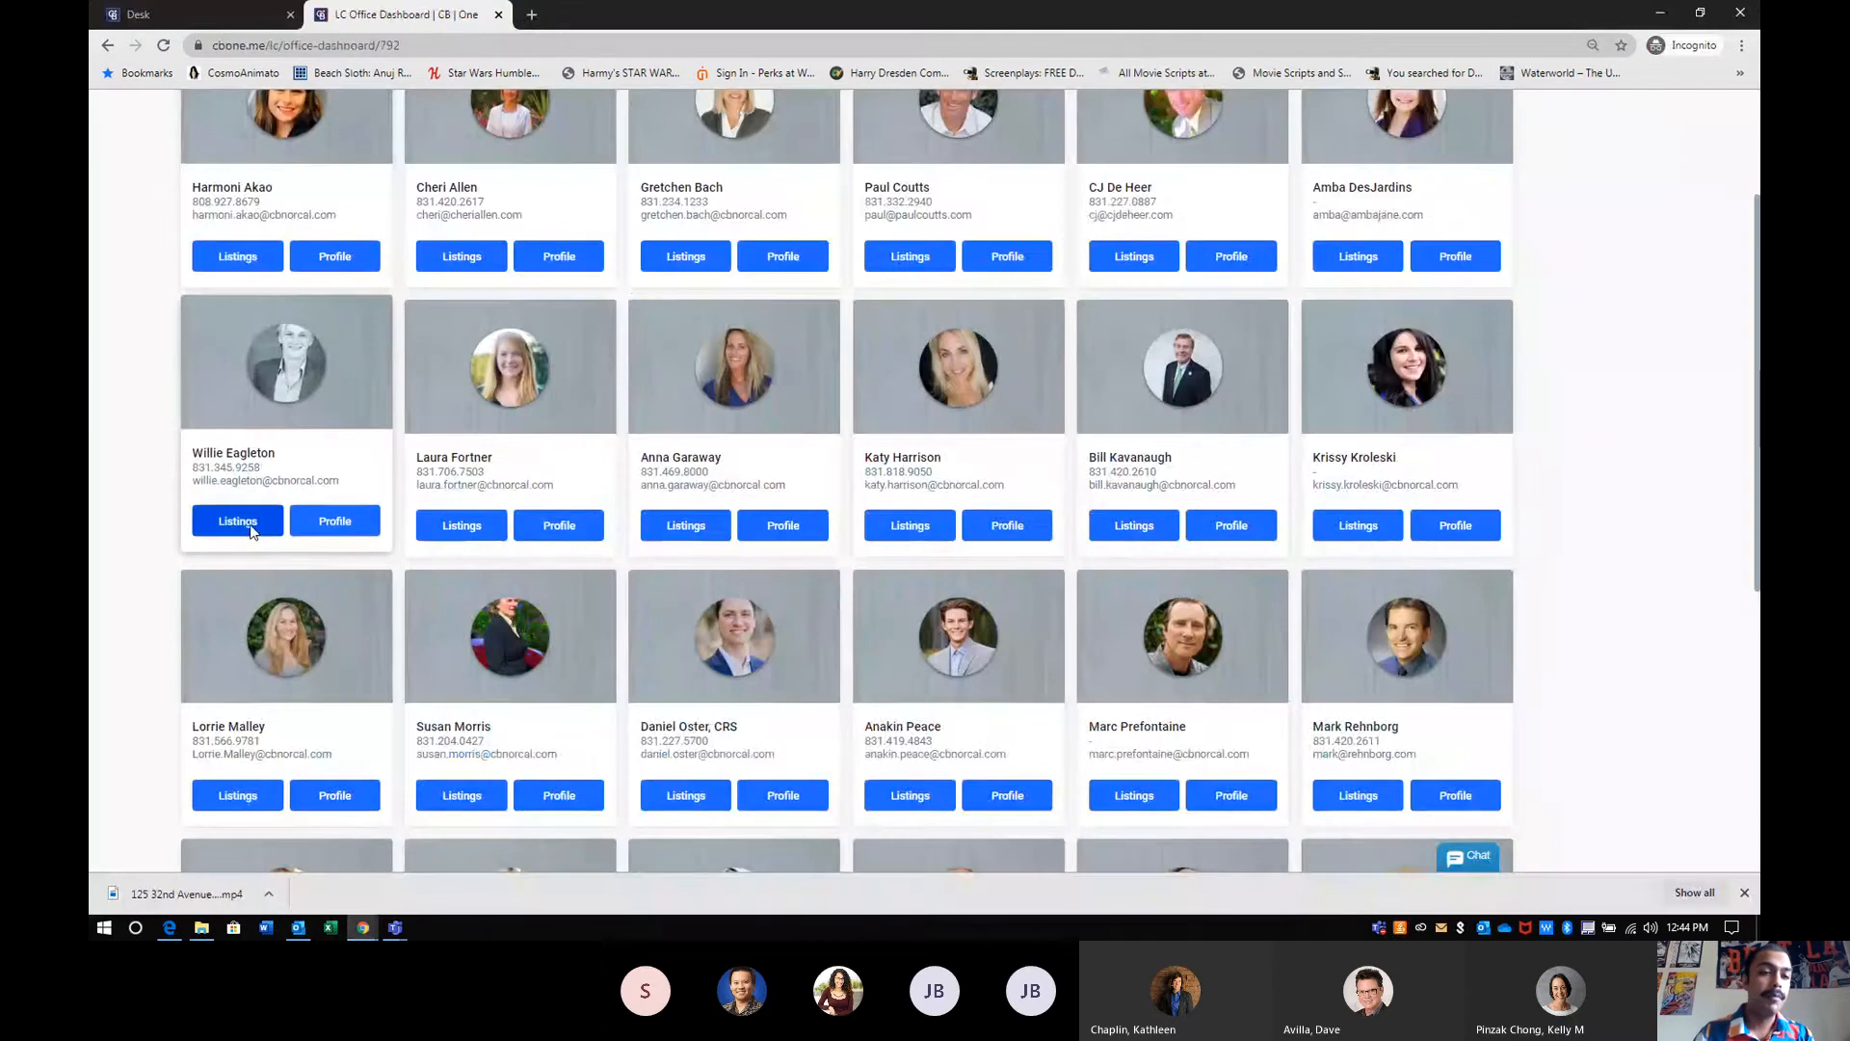
{"action": "left_click", "coordinate": [241, 526]}
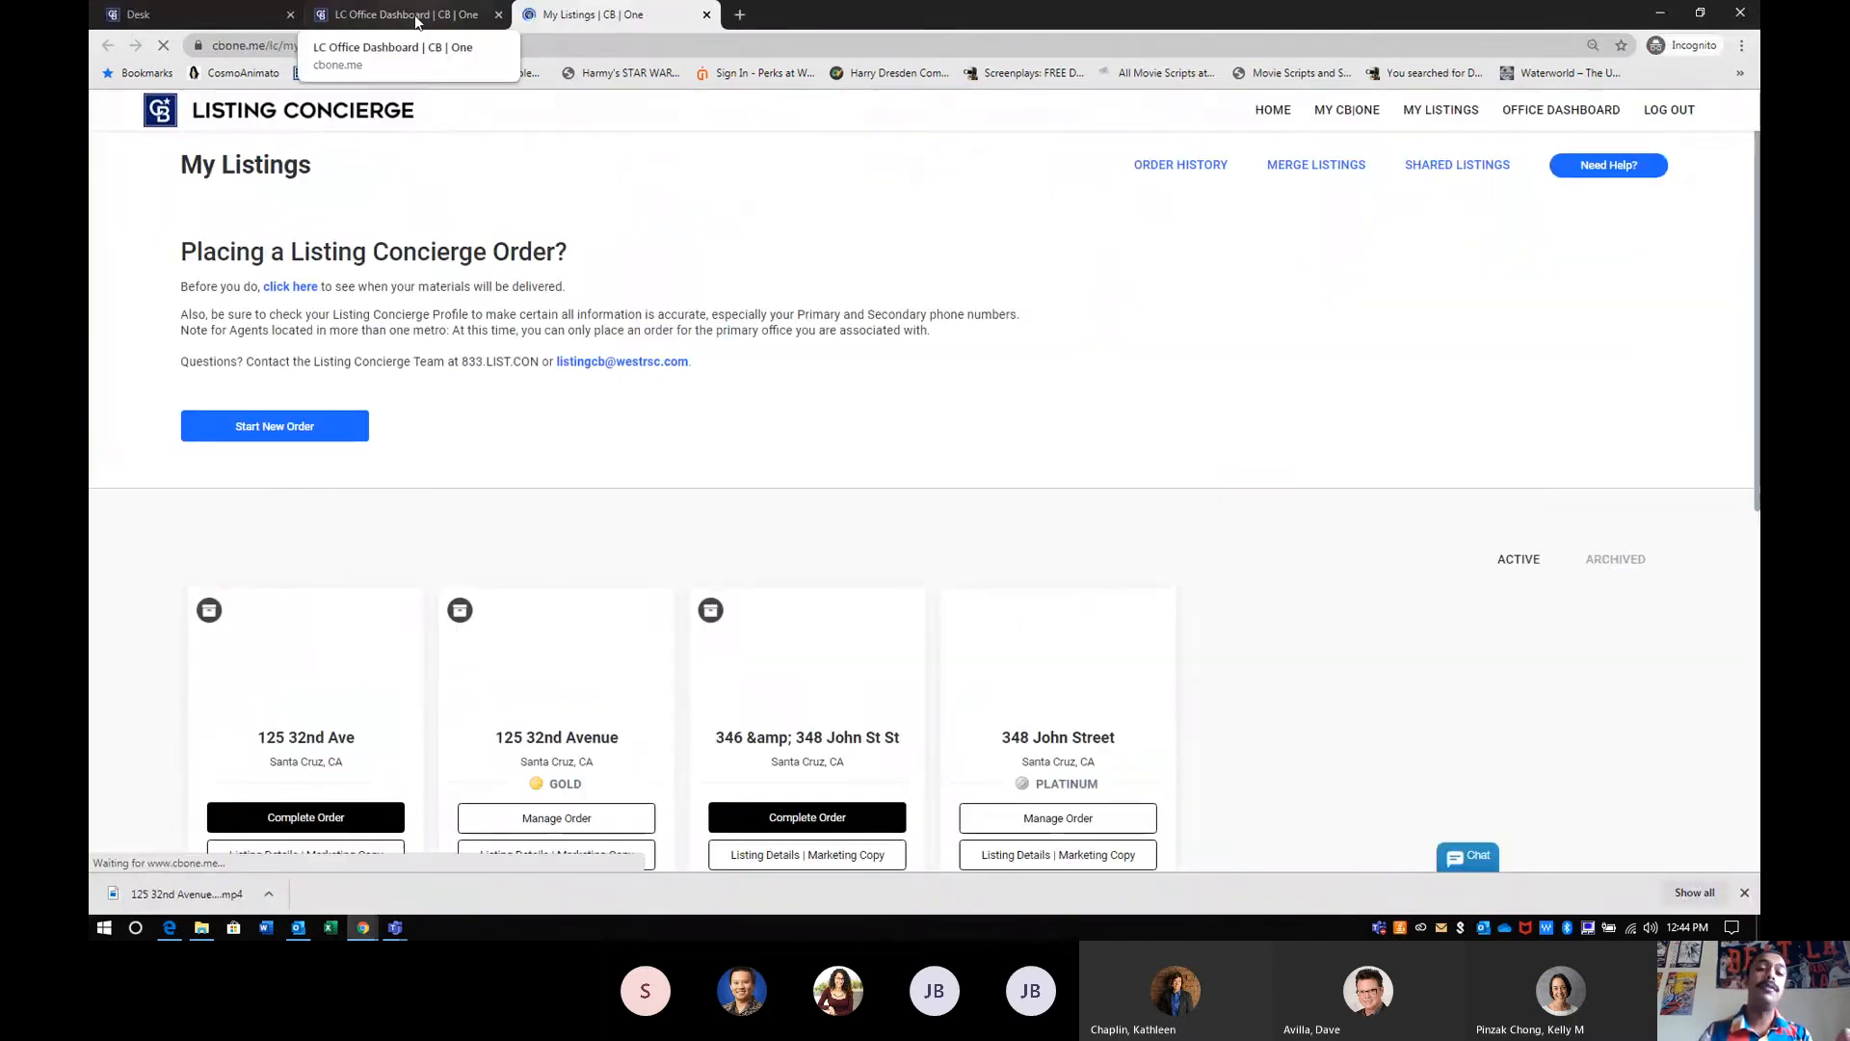
{"action": "left_click", "coordinate": [613, 825]}
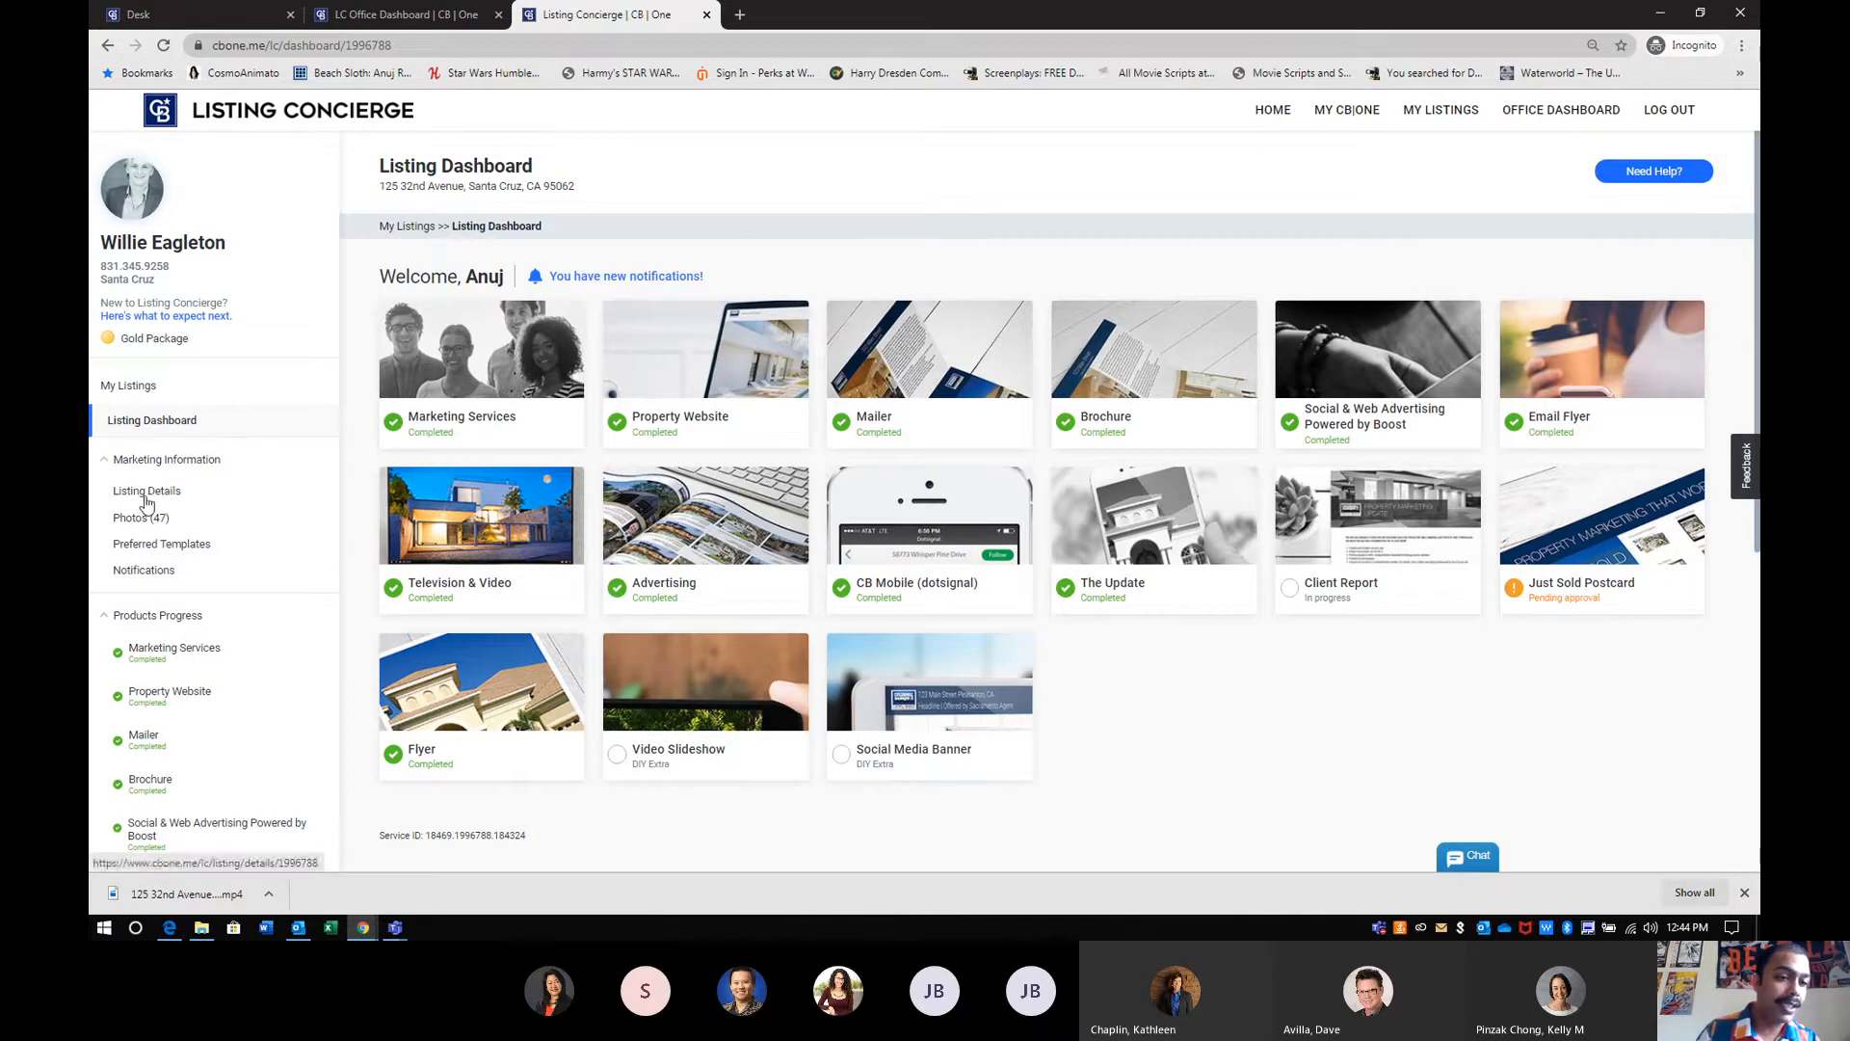
- Open the Marketing Copy section of the listing's Listing Details
{"action": "left_click_drag", "start_coordinate": [183, 492], "coordinate": [108, 494]}
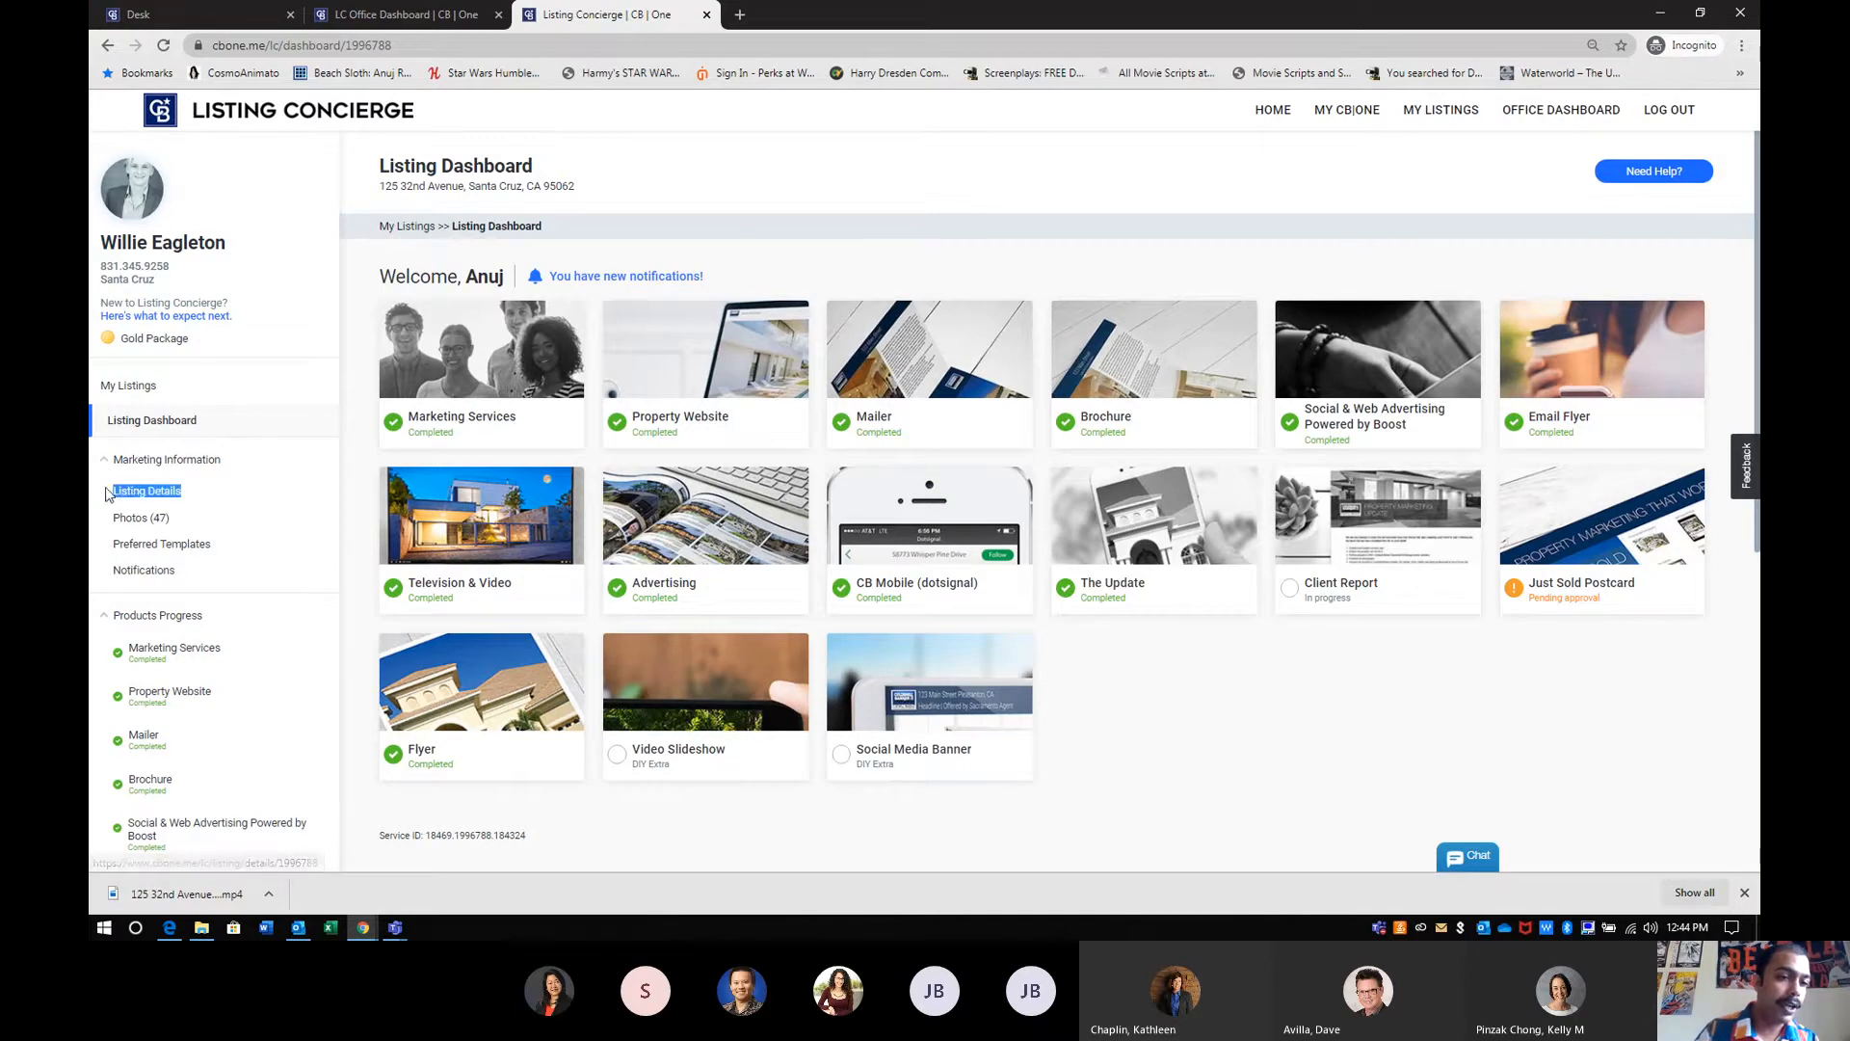
{"action": "left_click", "coordinate": [135, 493]}
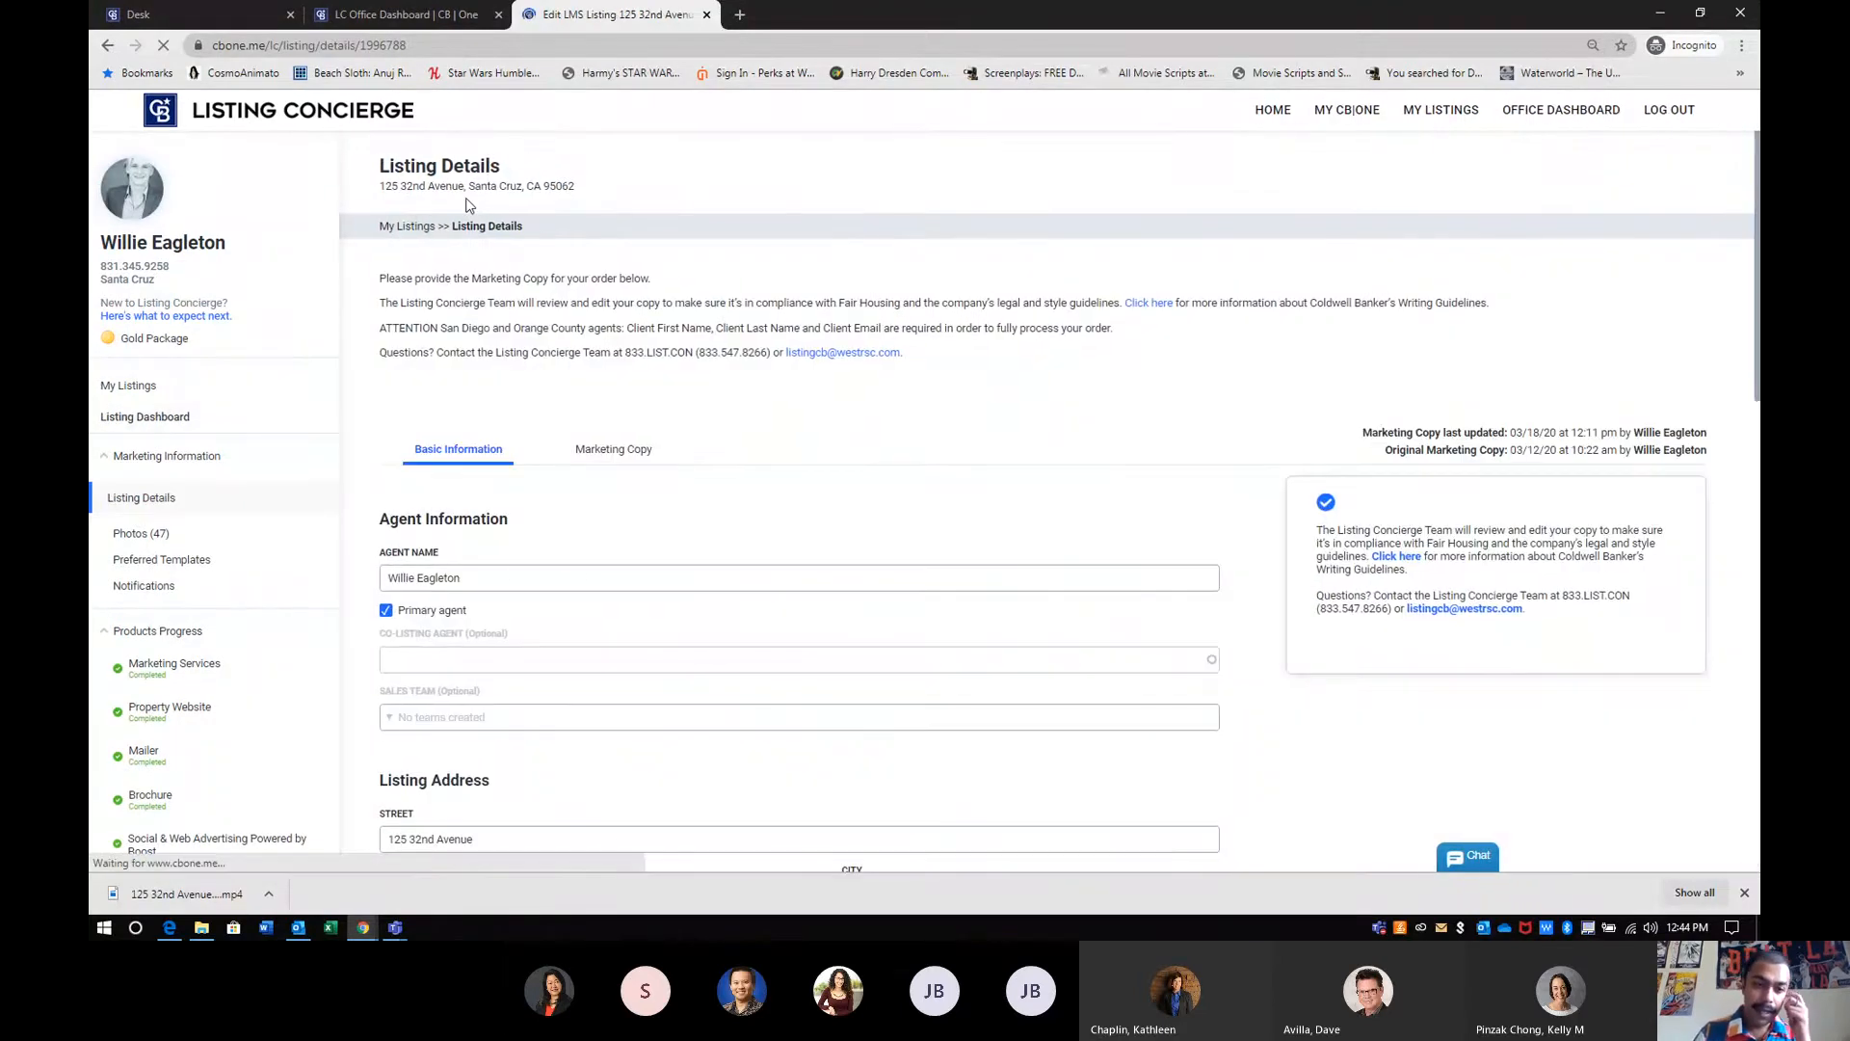
{"action": "left_click", "coordinate": [605, 451]}
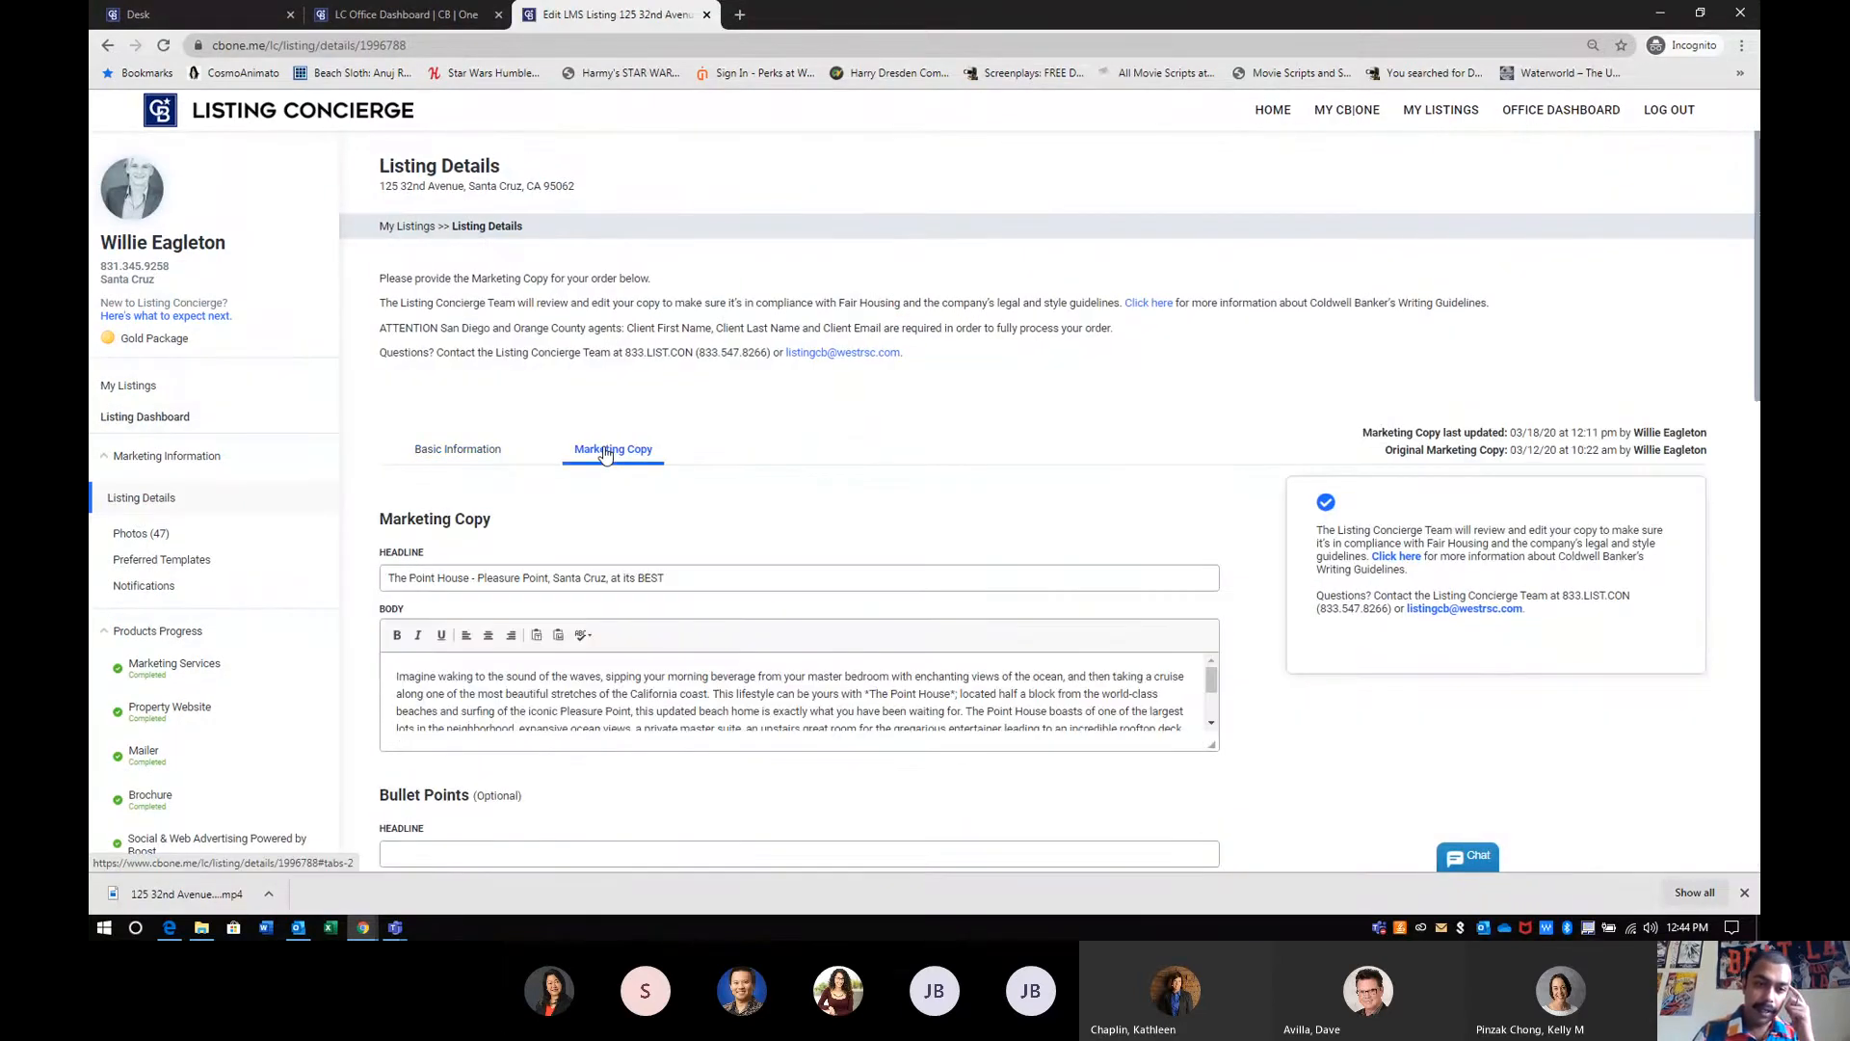
- Copy the body text of the listing's marketing copy and return to the YouTube Studio upload dialog
{"action": "triple_click", "coordinate": [601, 693]}
{"action": "key", "text": "ctrl+c"}
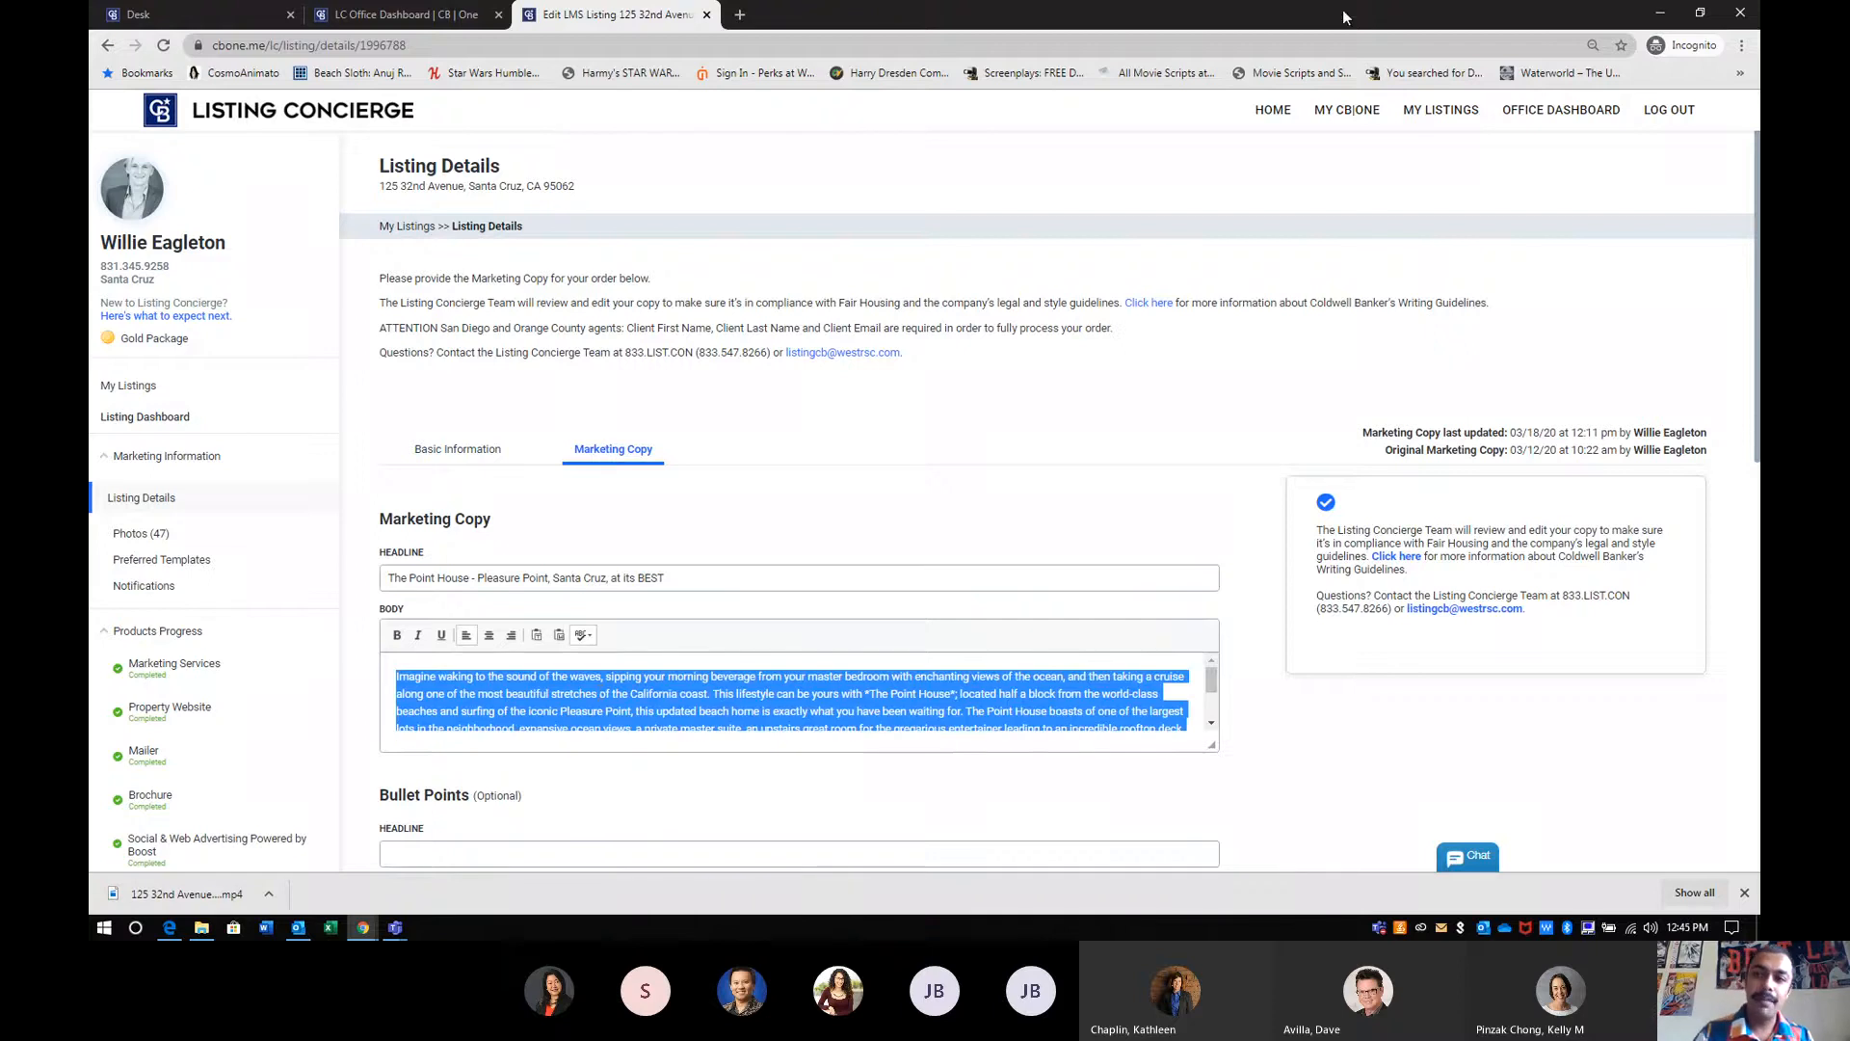
{"action": "left_click", "coordinate": [1660, 13]}
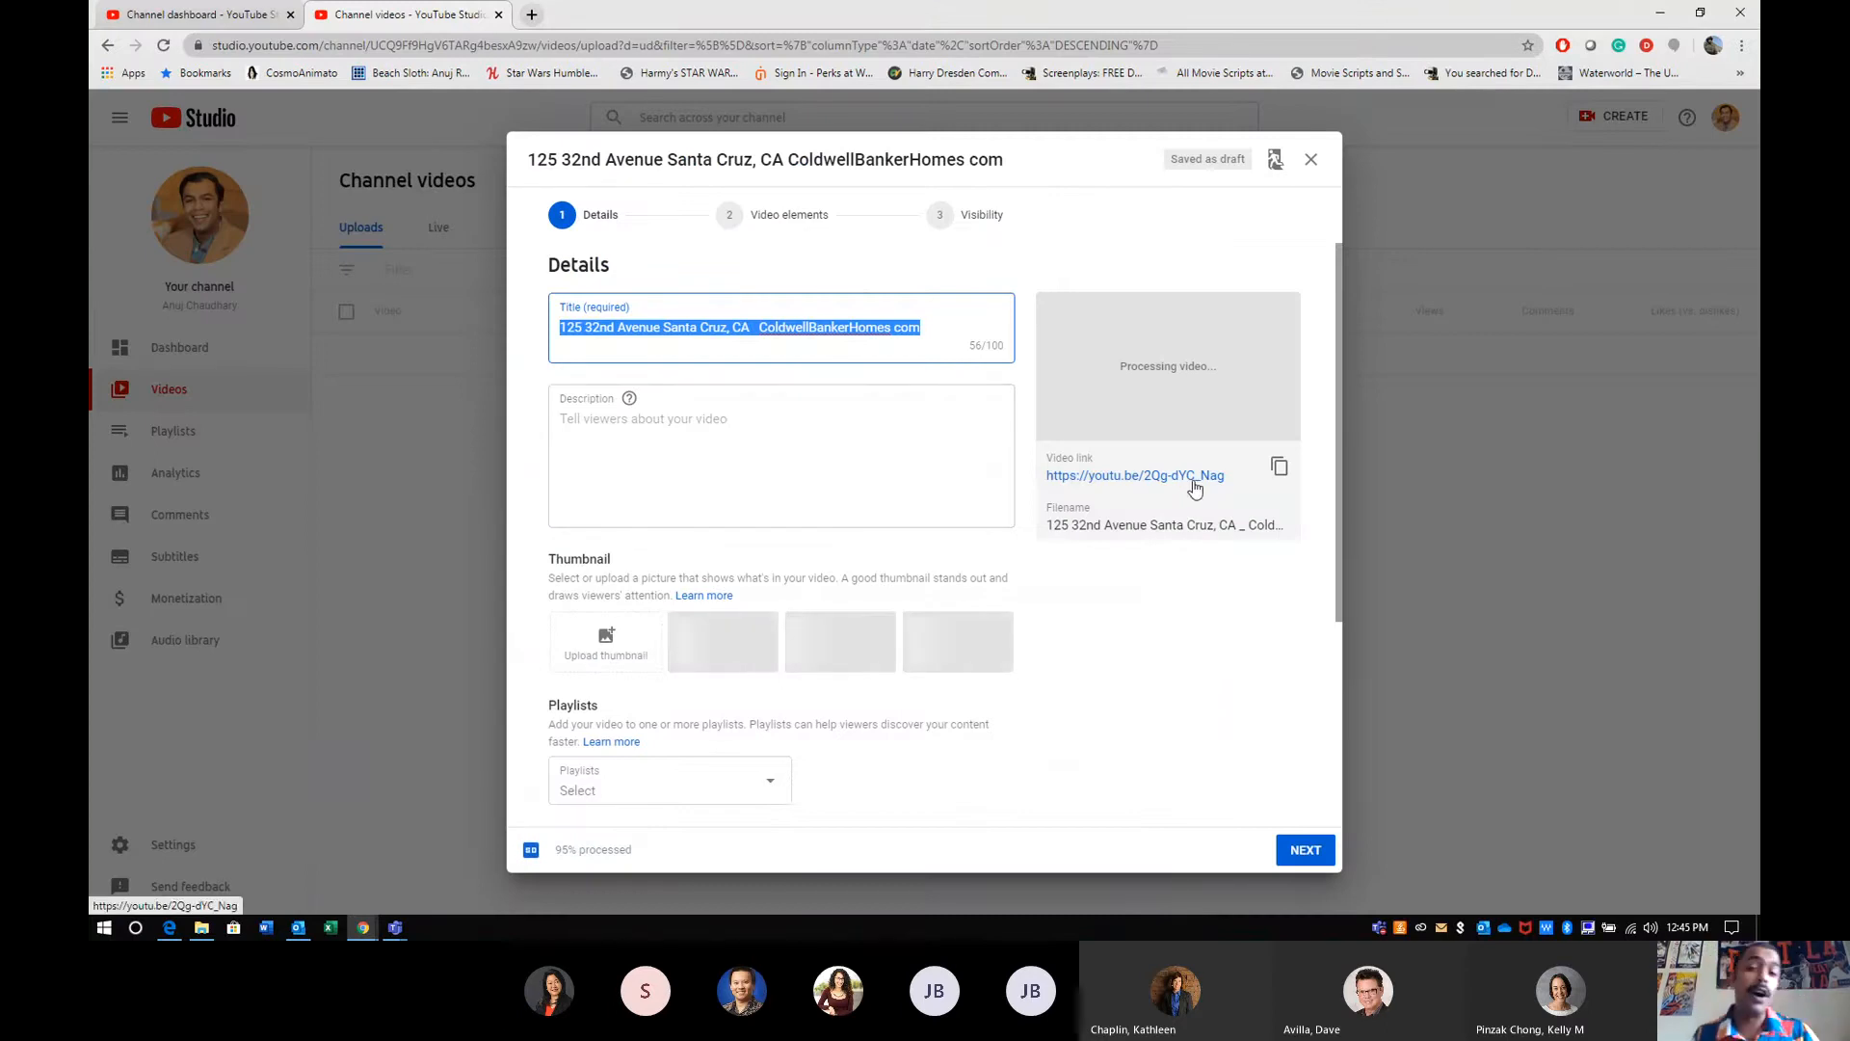
- Remove "ColdwellBankerHomes com" from the end of the video title, keeping only the property address
{"action": "left_click", "coordinate": [761, 327]}
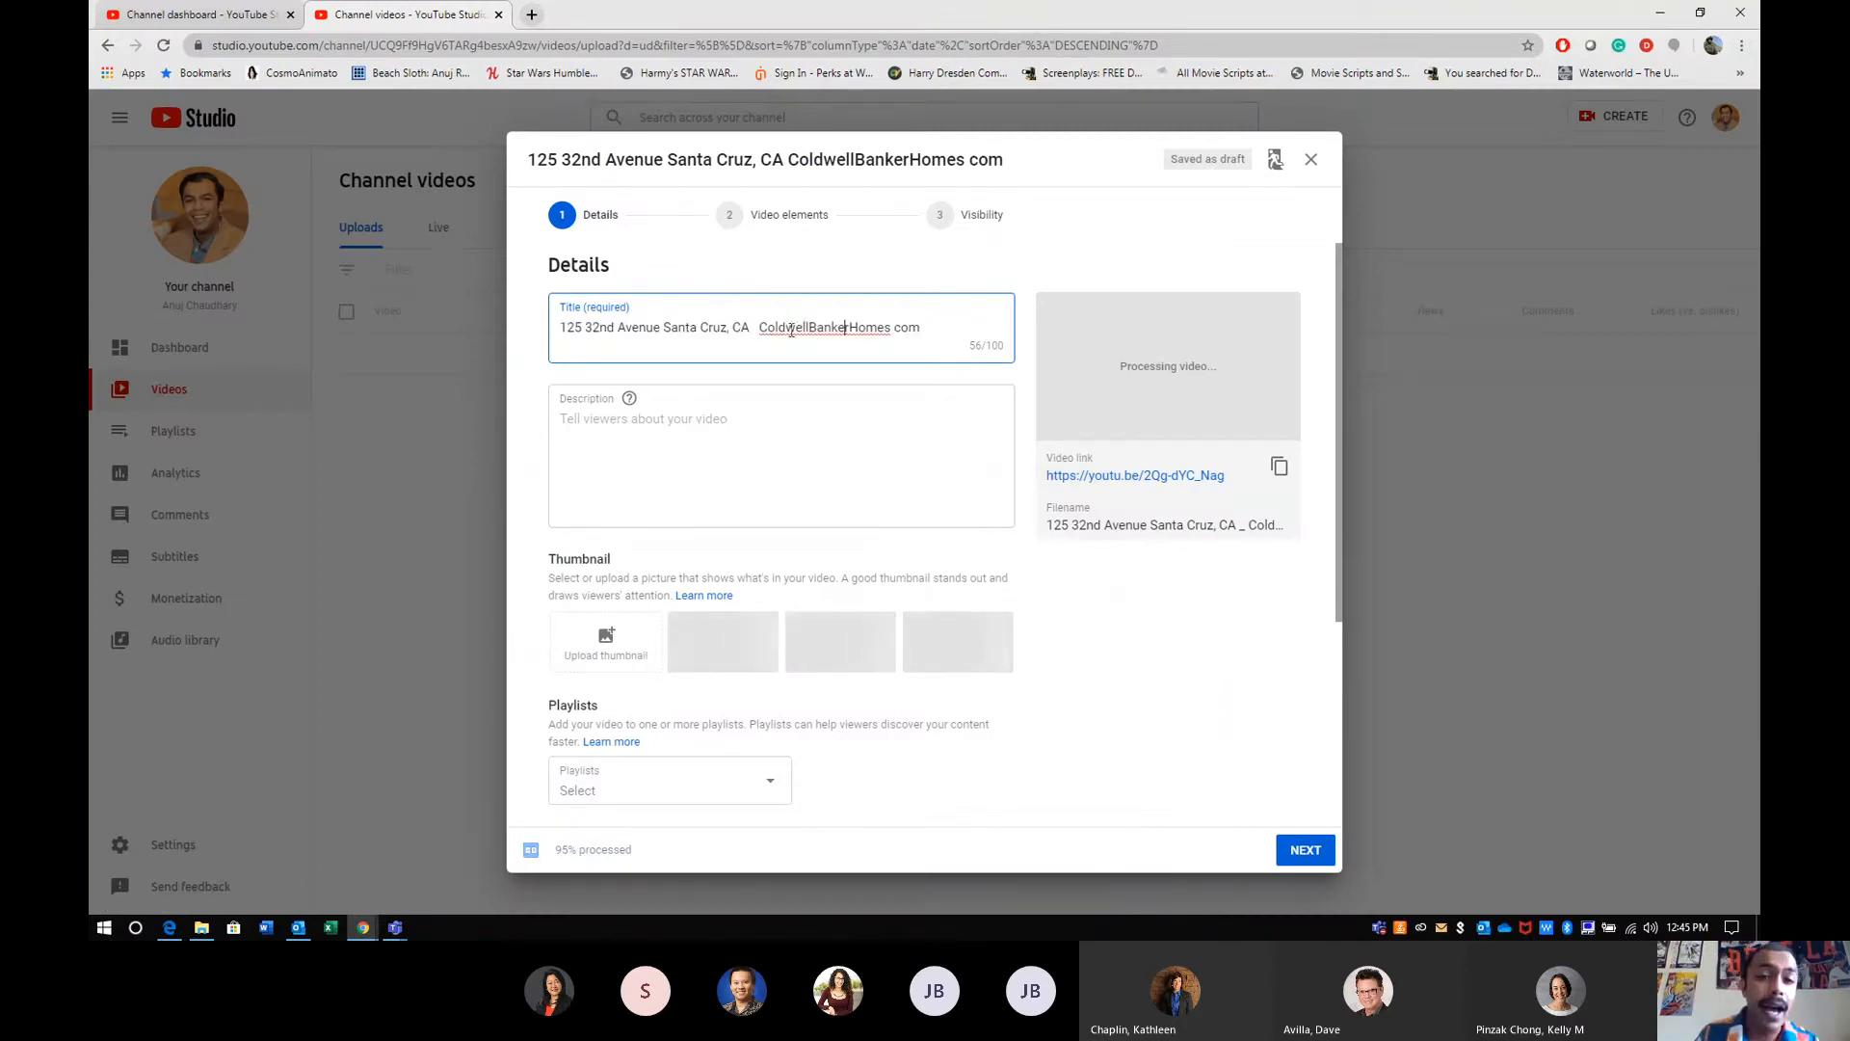
{"action": "left_click_drag", "start_coordinate": [762, 328], "coordinate": [922, 338]}
{"action": "left_click", "coordinate": [915, 349]}
{"action": "double_click", "coordinate": [914, 333]}
{"action": "triple_click", "coordinate": [911, 332]}
{"action": "left_click", "coordinate": [803, 329]}
{"action": "left_click_drag", "start_coordinate": [751, 331], "coordinate": [923, 332]}
{"action": "key", "text": "BackSpace"}
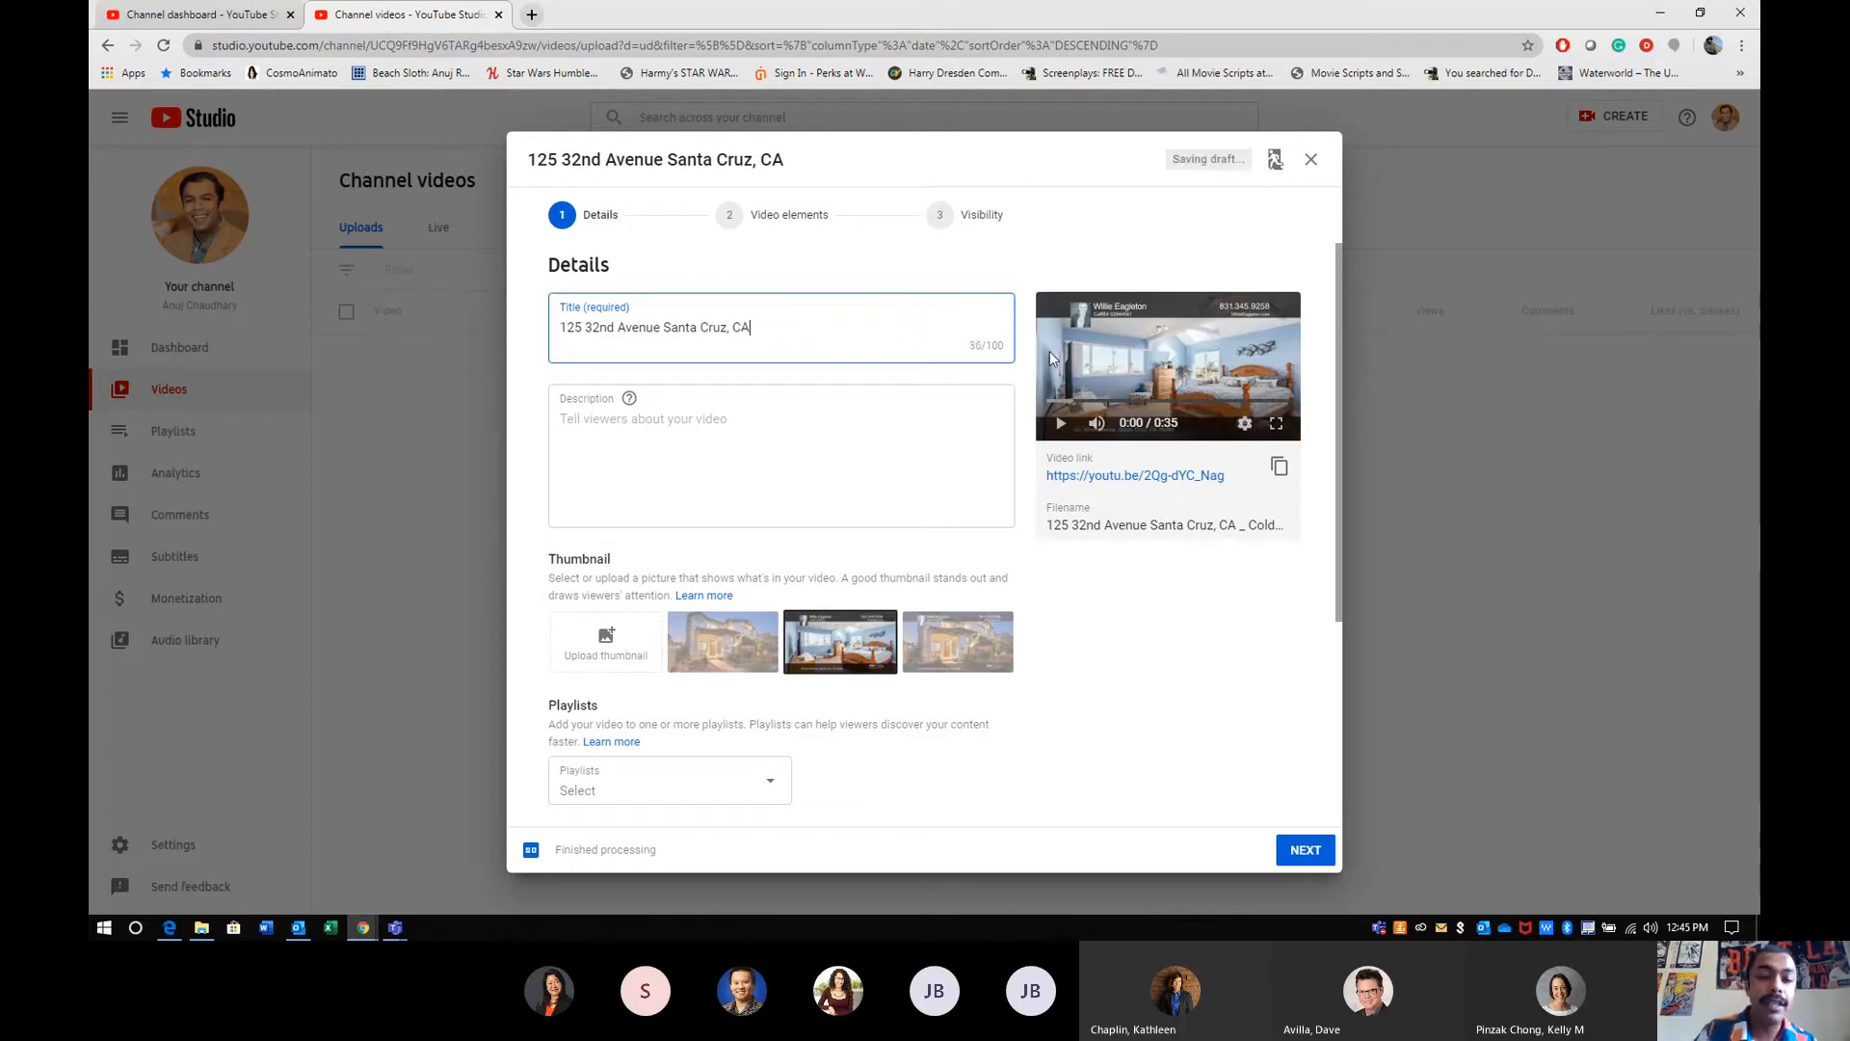
- Paste the copied marketing text into the video description and accept the grammar suggestion that changes "along" to "along with"
{"action": "mouse_move", "coordinate": [634, 413]}
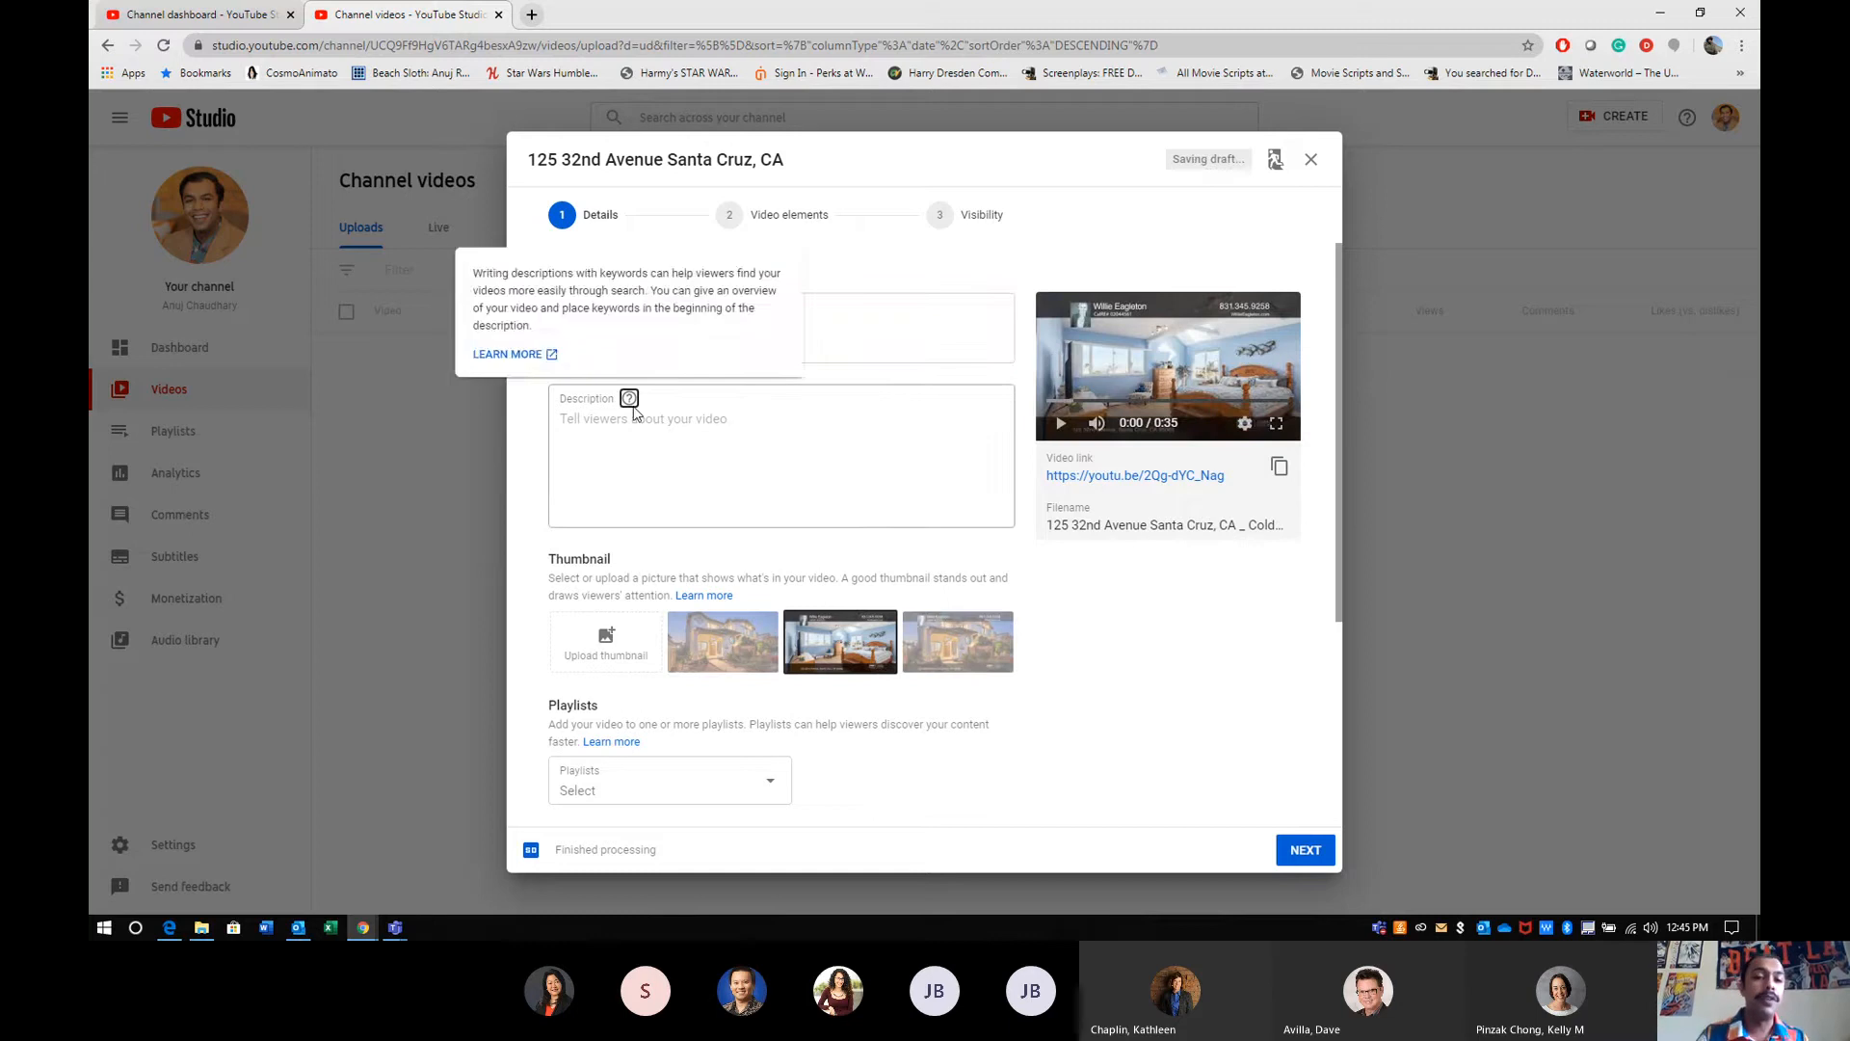
{"action": "left_click", "coordinate": [627, 452]}
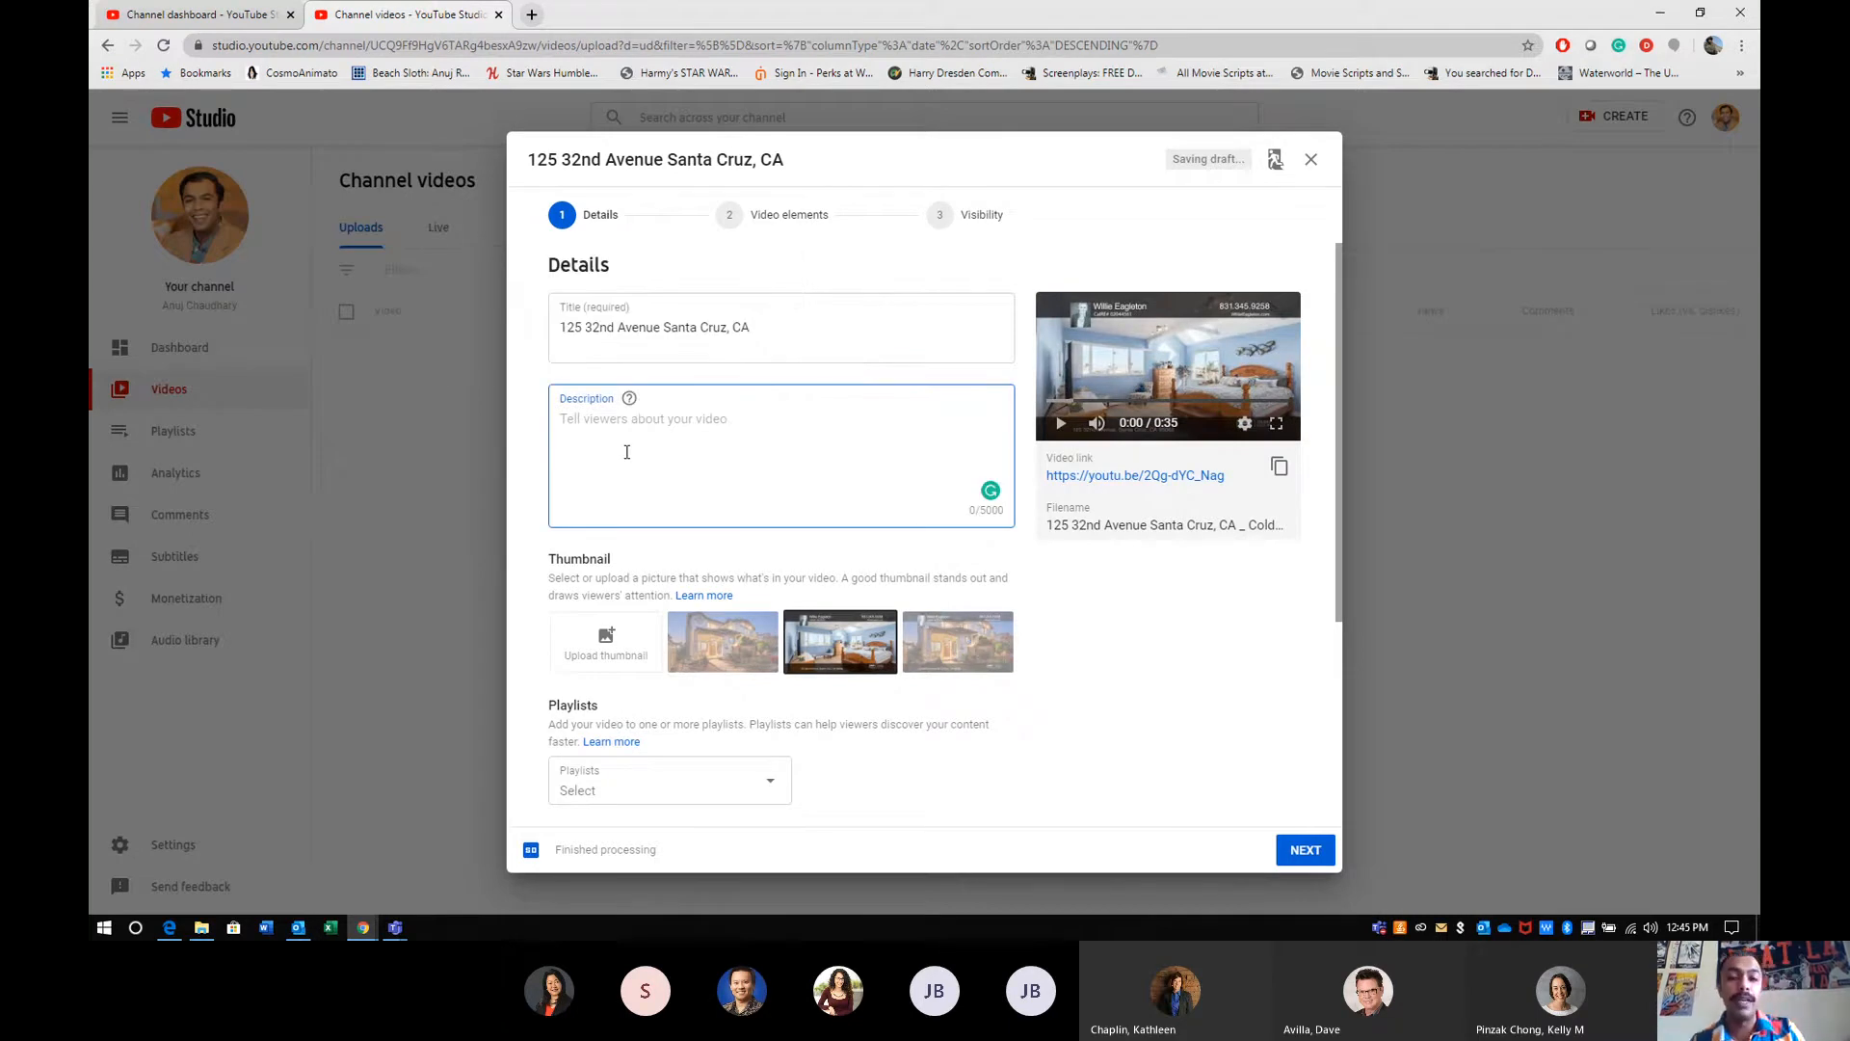
{"action": "key", "text": "ctrl+v"}
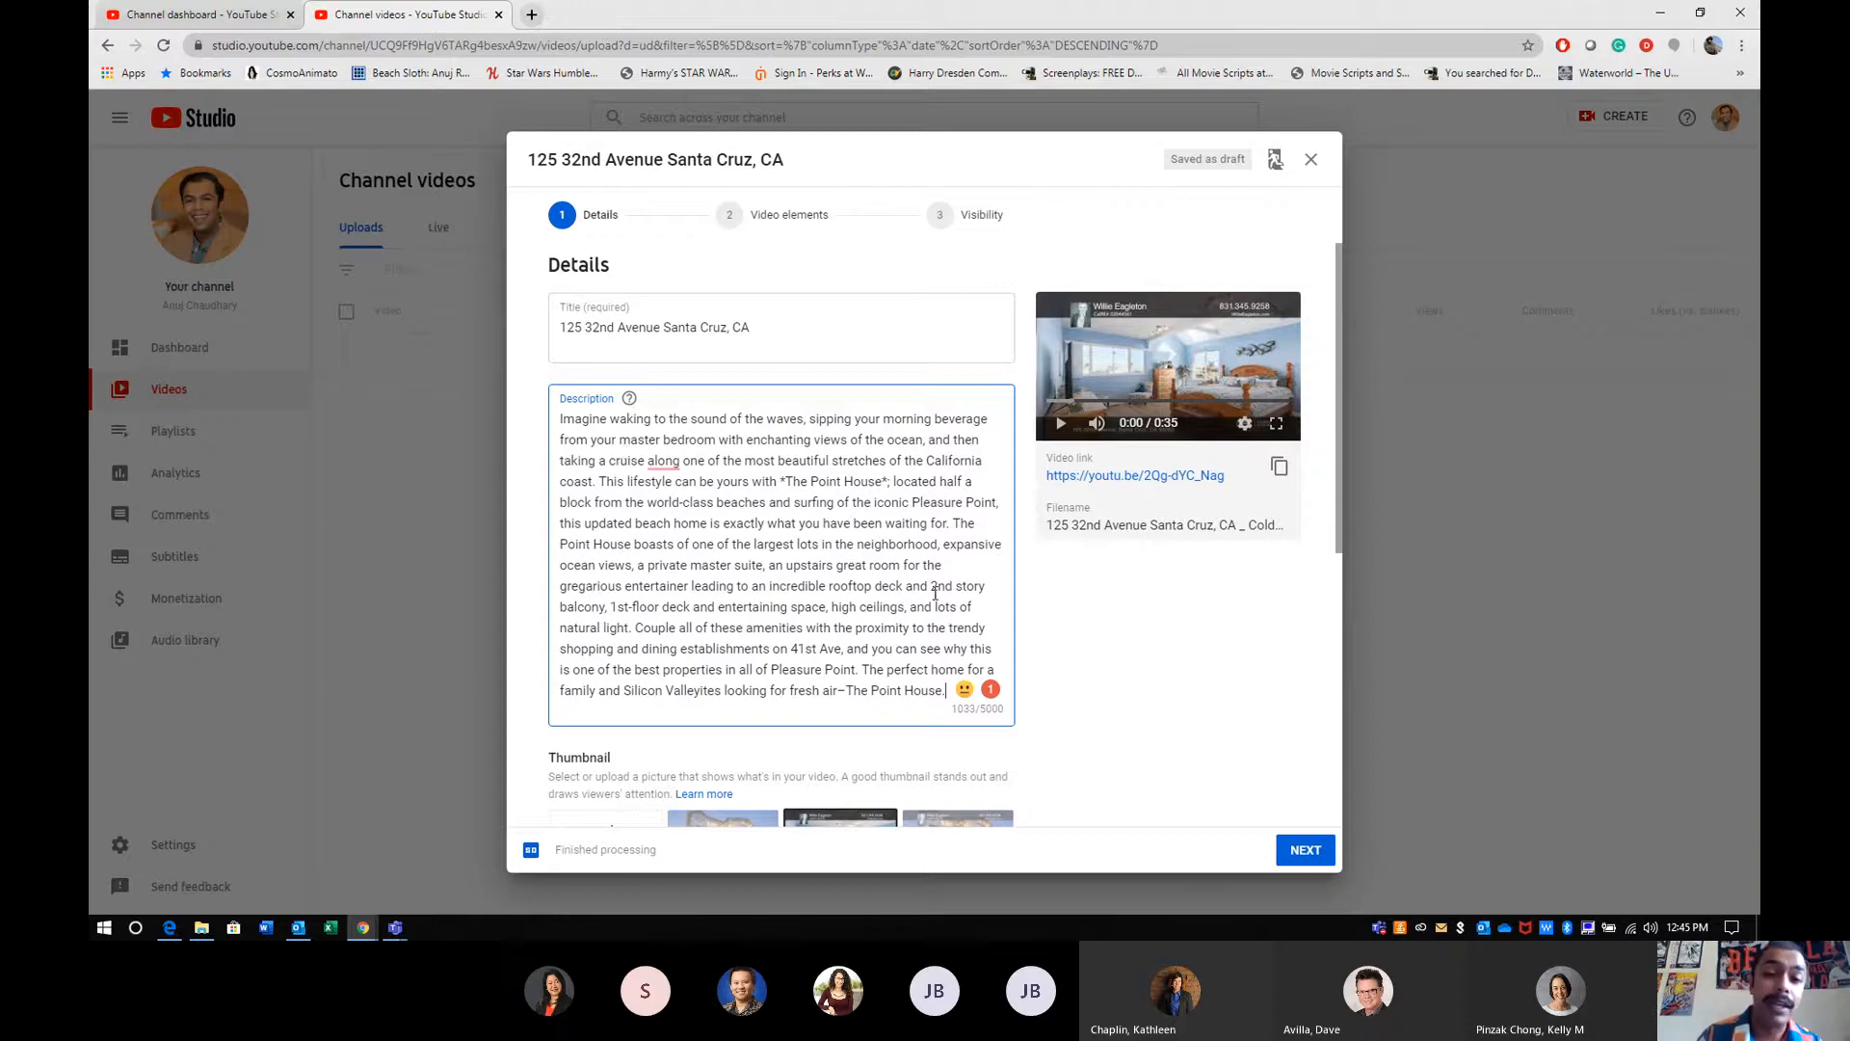
{"action": "mouse_move", "coordinate": [663, 462]}
{"action": "left_click", "coordinate": [675, 502]}
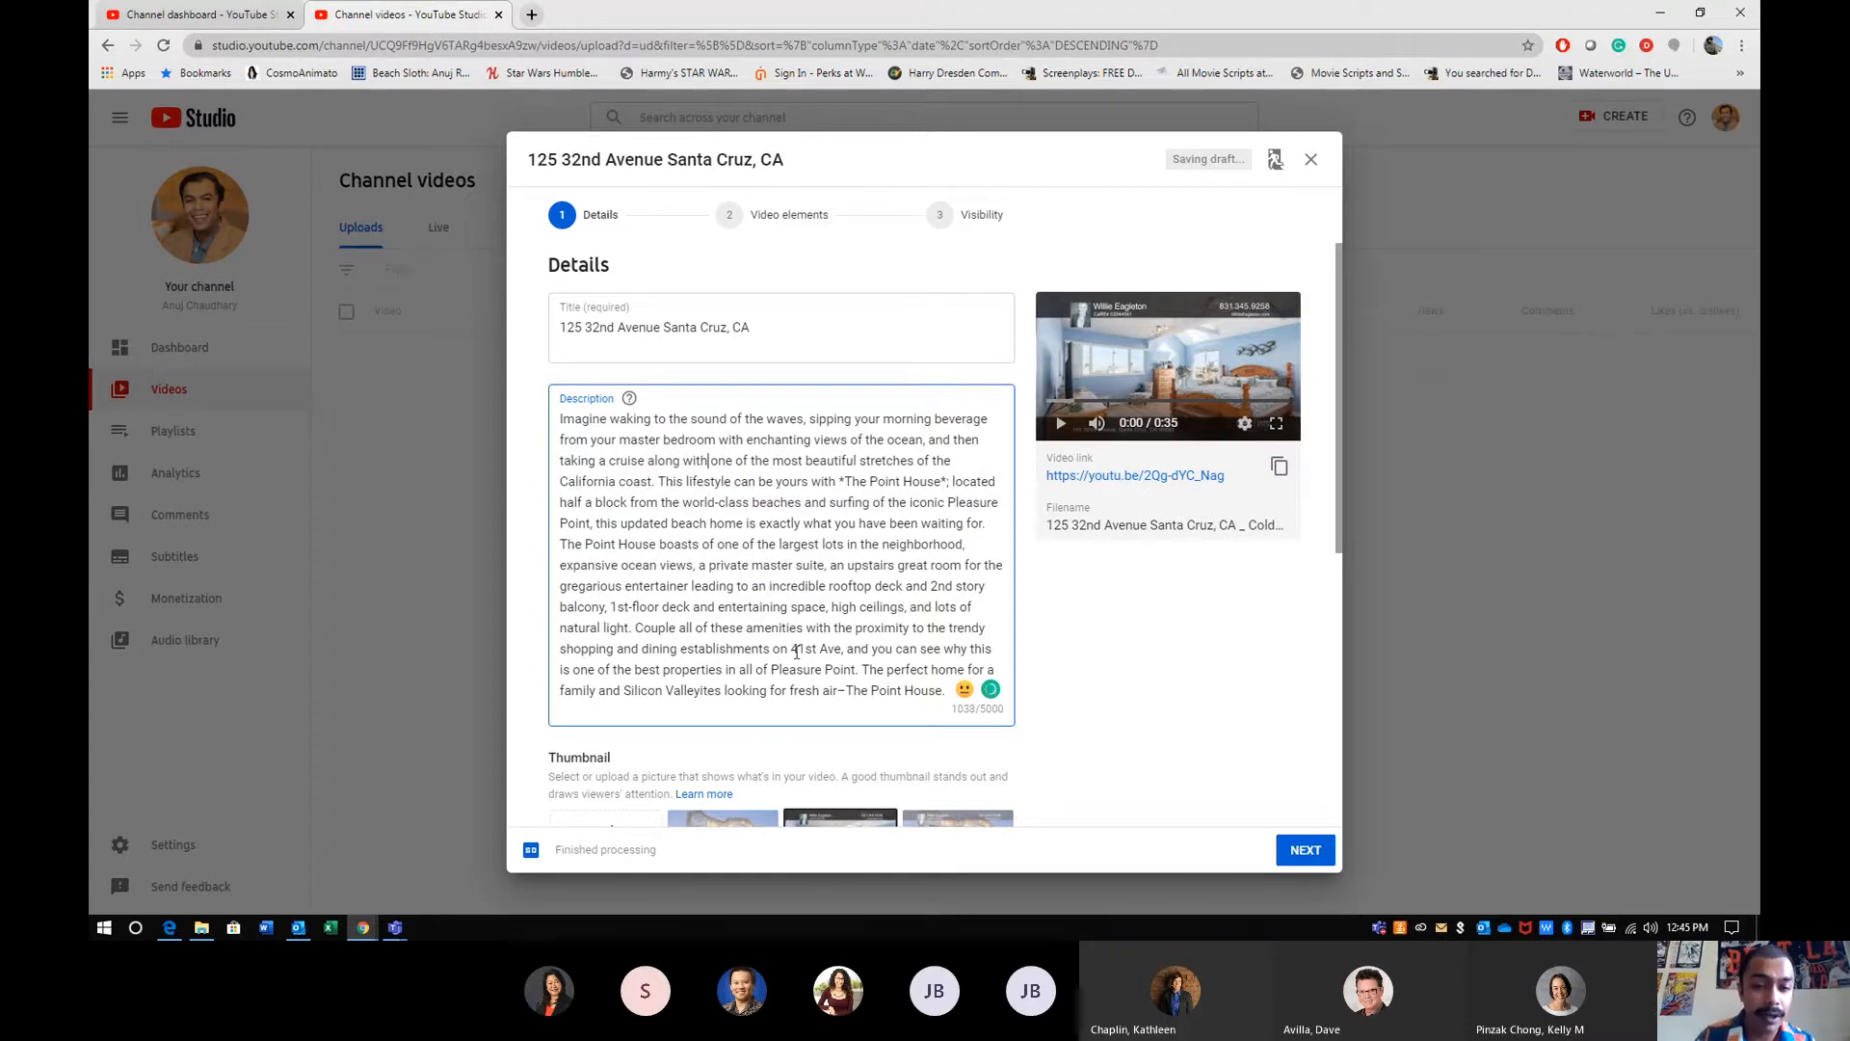
- Examine the location and lifestyle keywords in the description, such as Pleasure Point, The Point House, neighborhood, 41st Ave and Silicon Valley
{"action": "left_click_drag", "start_coordinate": [771, 668], "coordinate": [845, 666]}
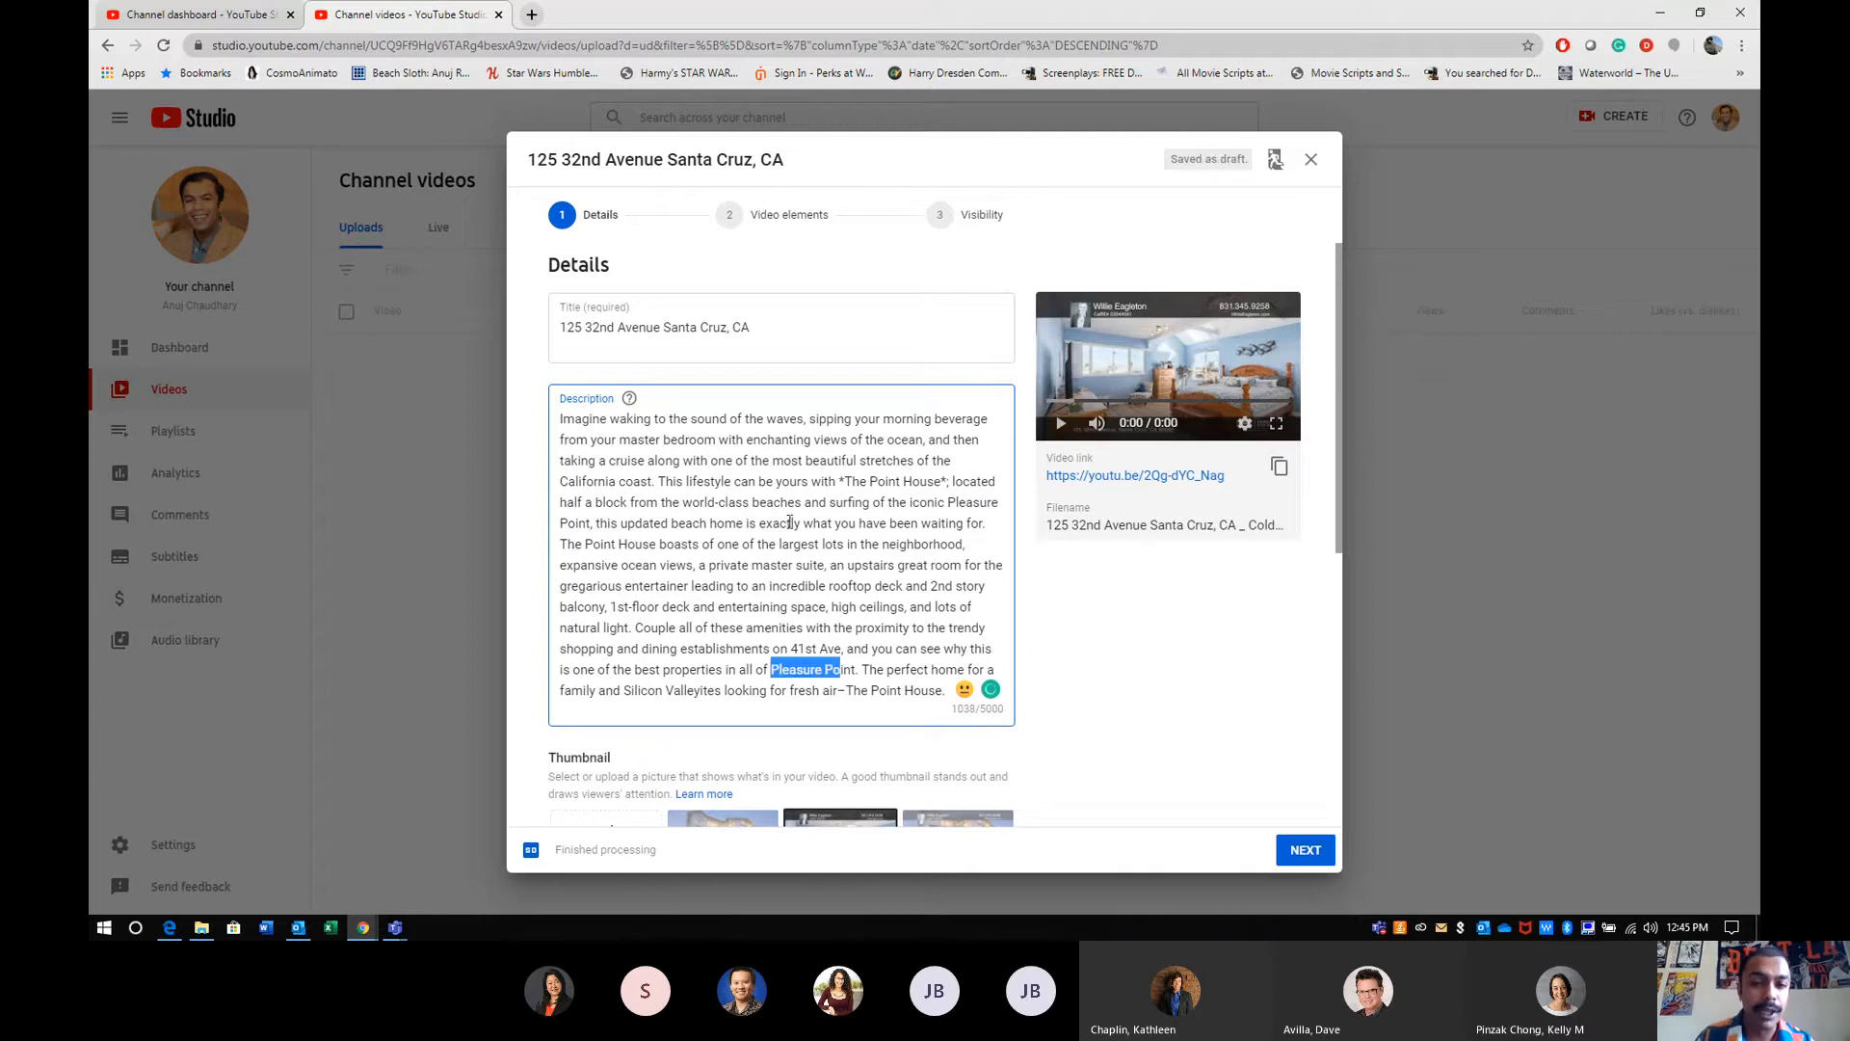
{"action": "left_click_drag", "start_coordinate": [877, 481], "coordinate": [911, 481]}
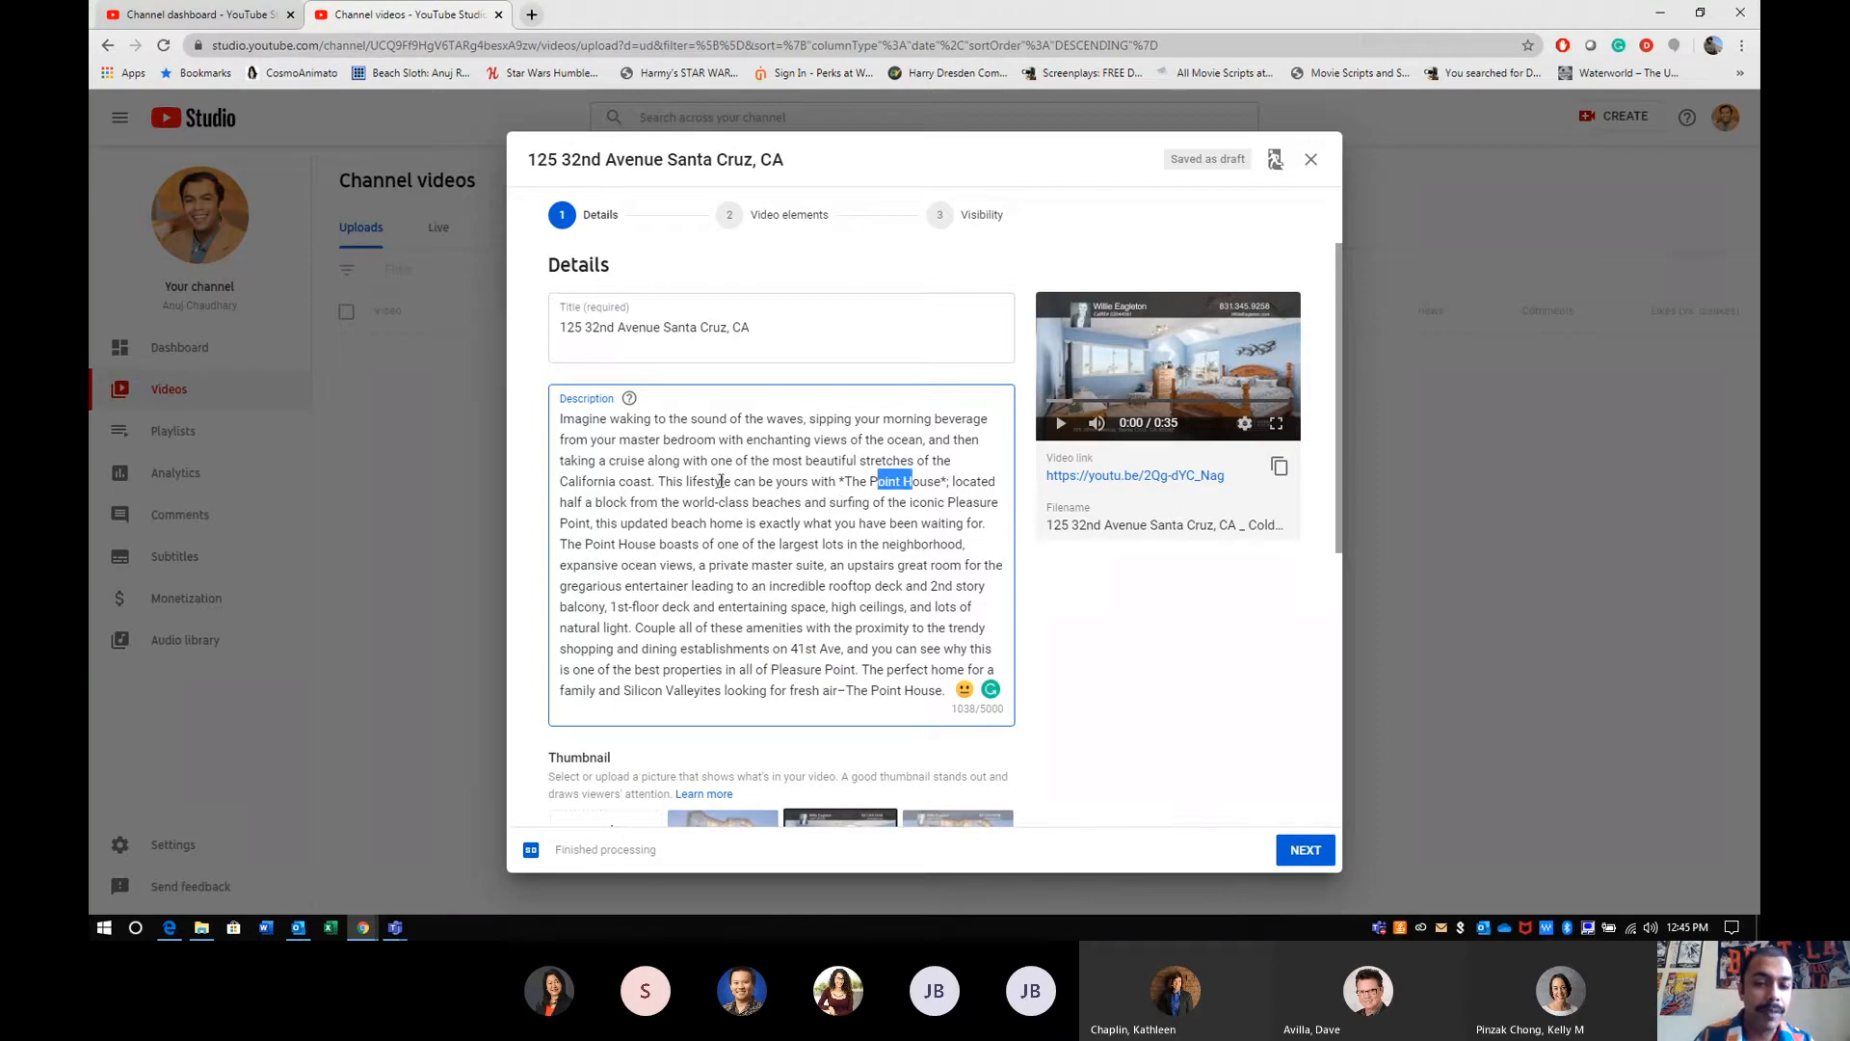
{"action": "left_click_drag", "start_coordinate": [591, 544], "coordinate": [643, 544]}
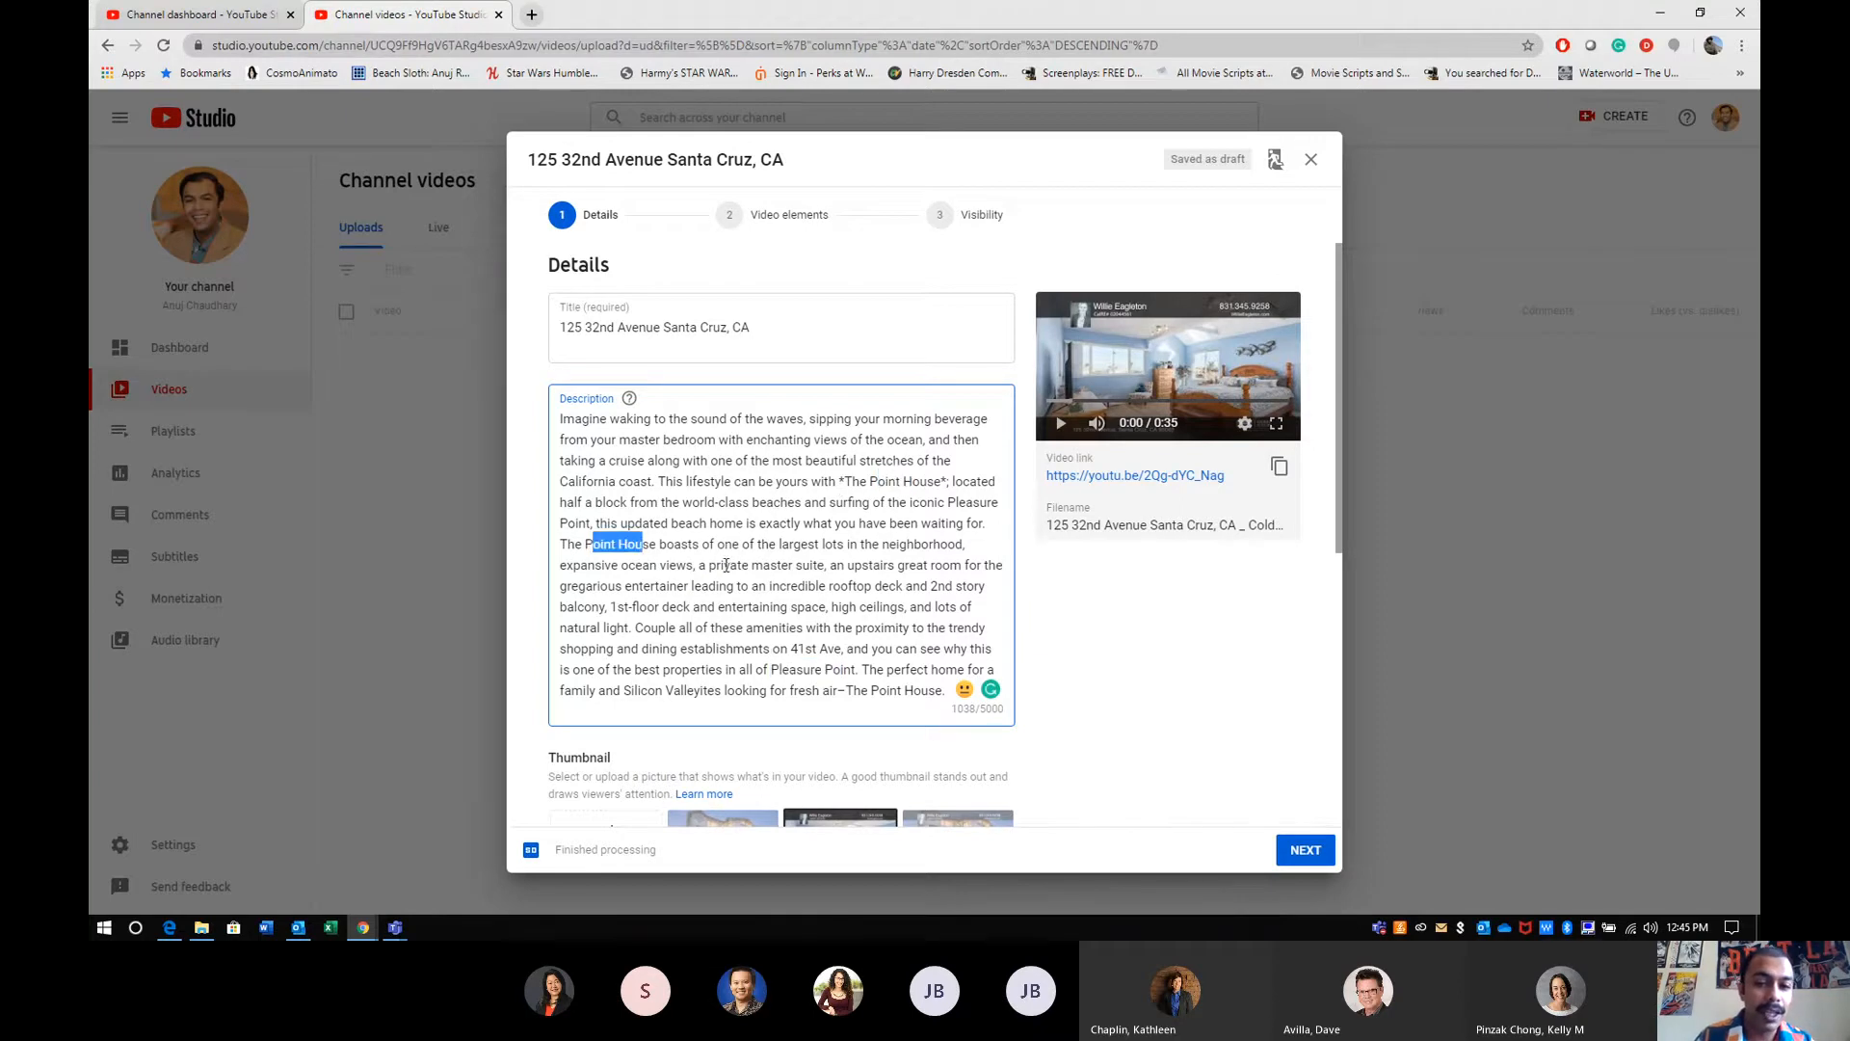
{"action": "left_click_drag", "start_coordinate": [882, 545], "coordinate": [935, 547]}
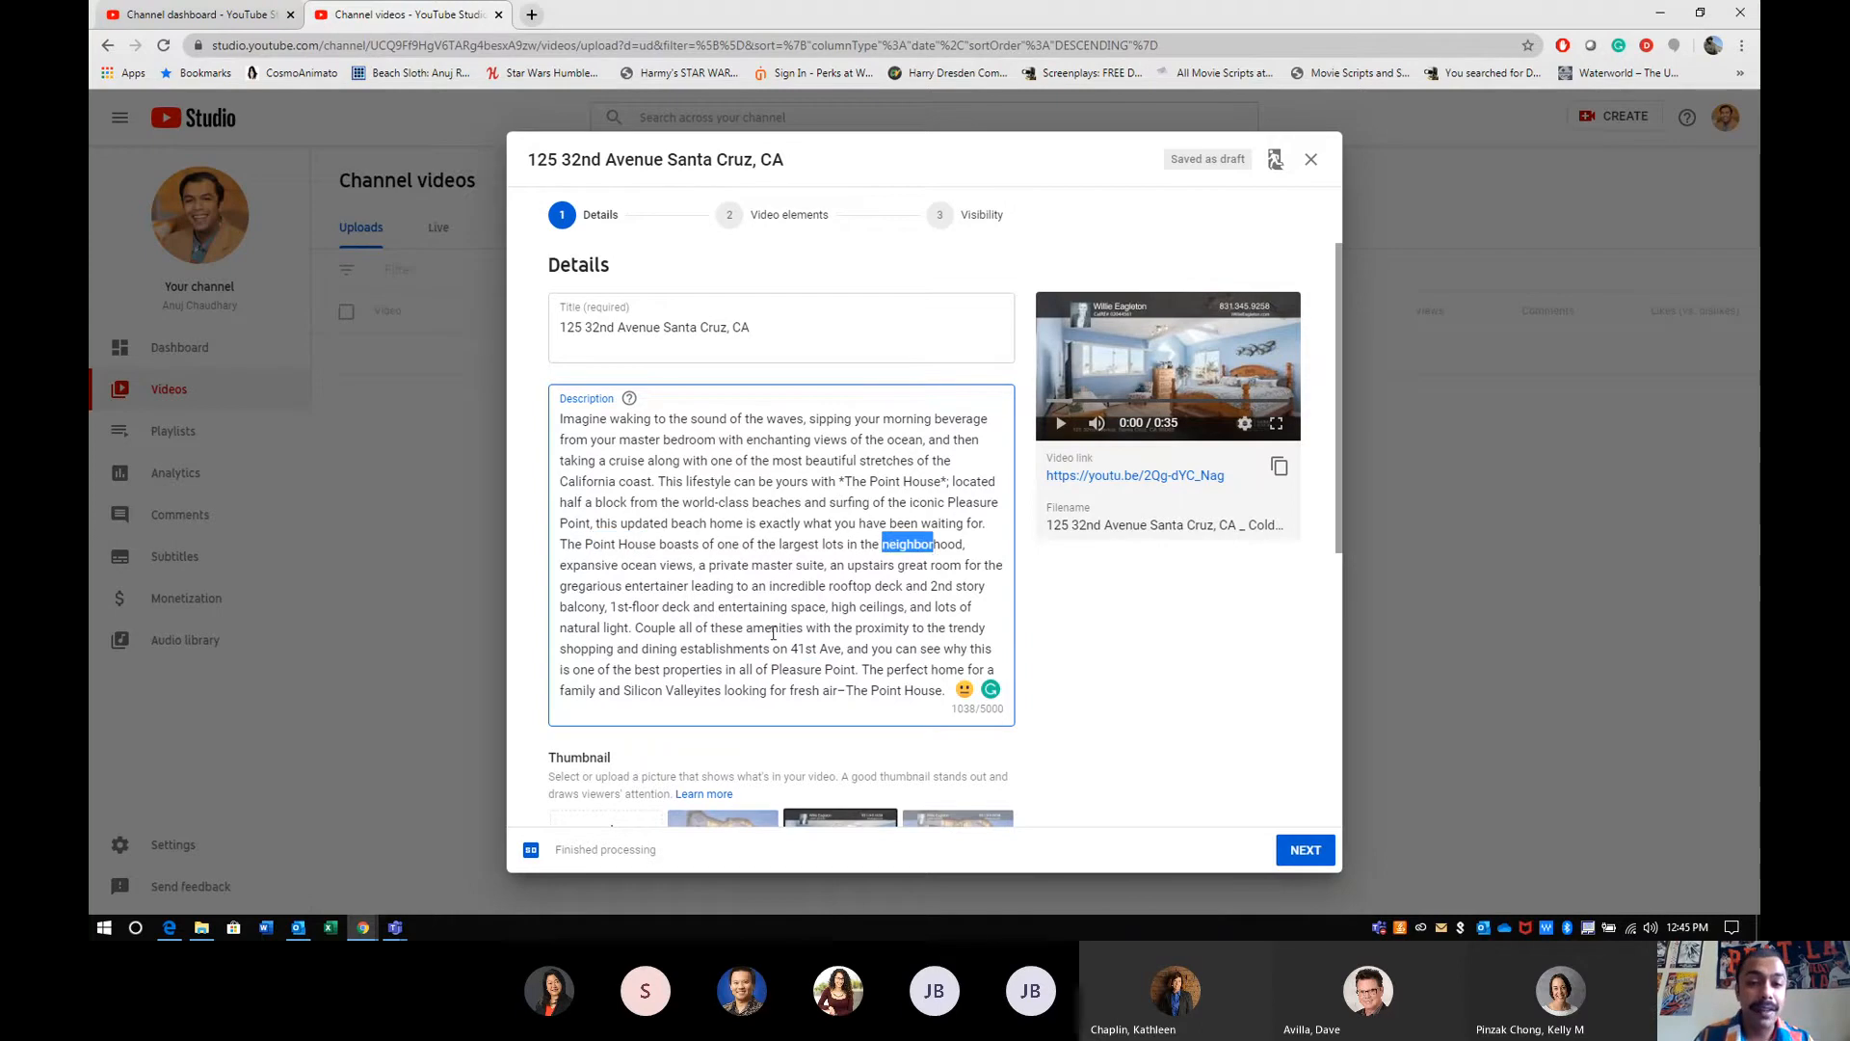
{"action": "left_click_drag", "start_coordinate": [794, 651], "coordinate": [835, 654]}
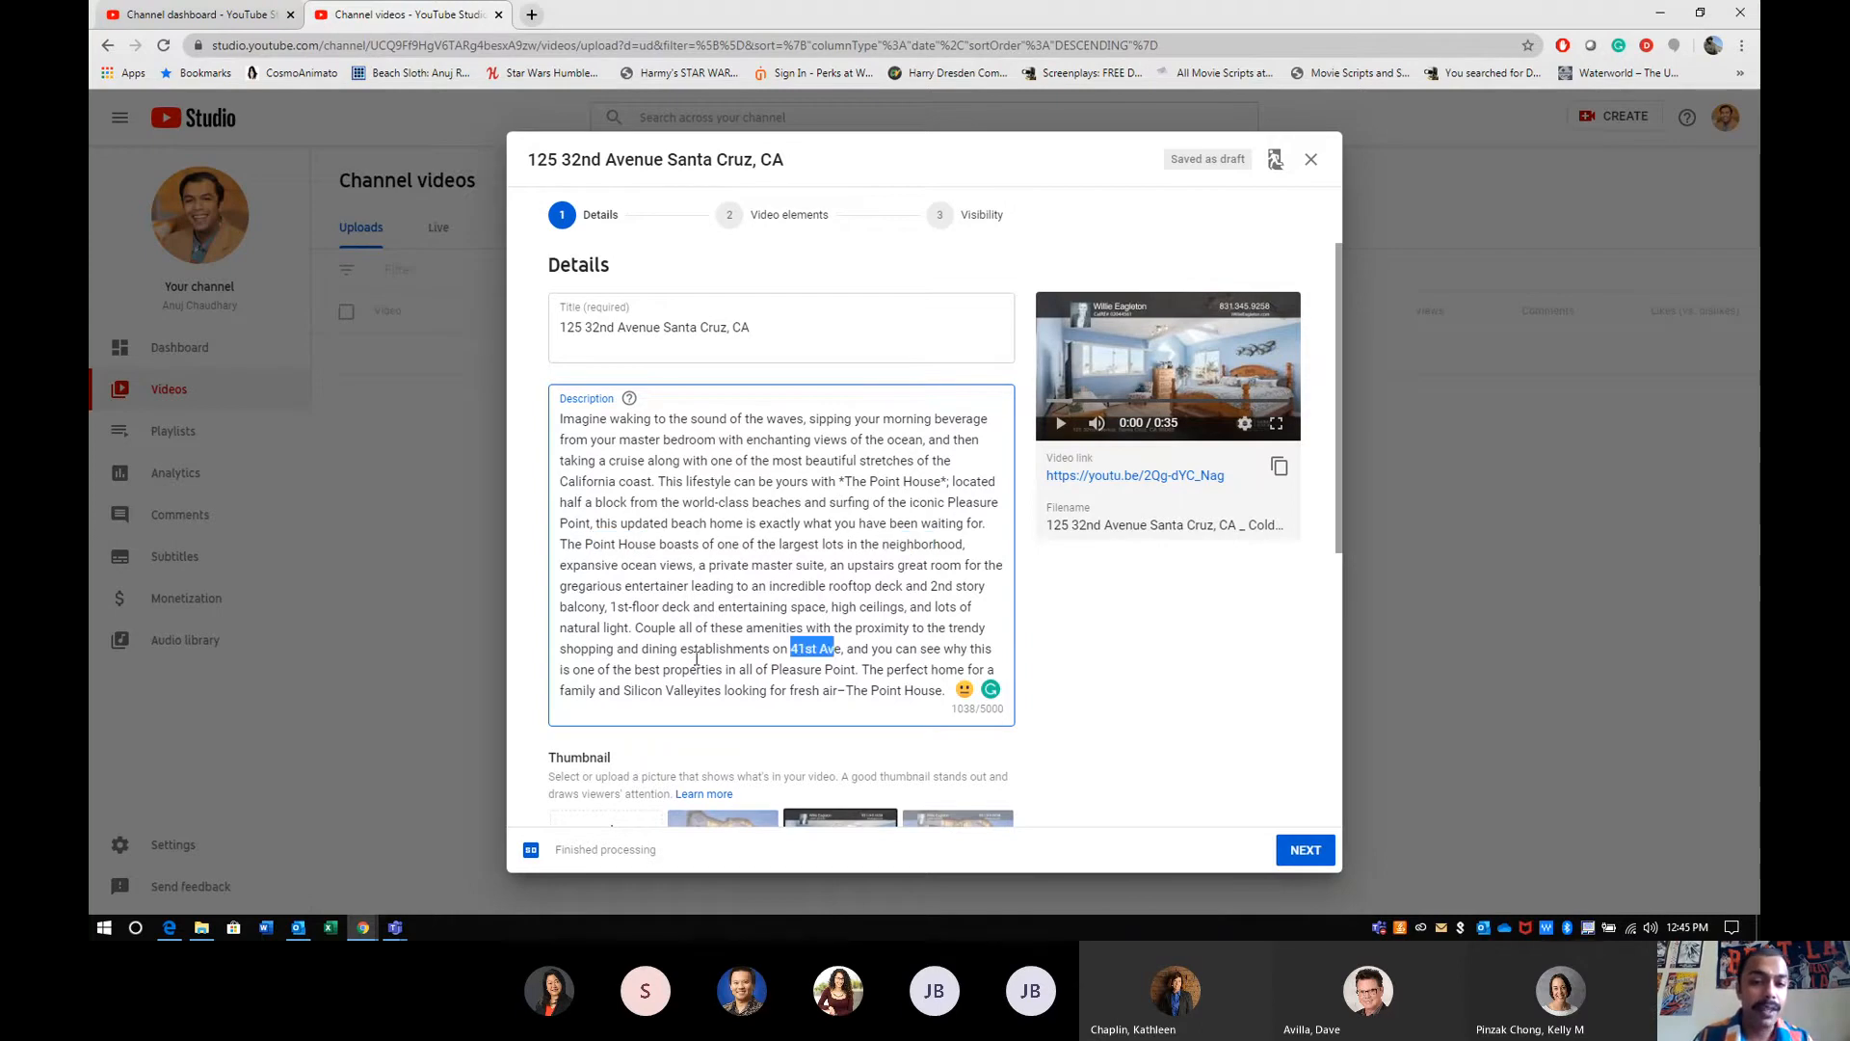
{"action": "left_click_drag", "start_coordinate": [621, 692], "coordinate": [703, 692]}
{"action": "left_click", "coordinate": [704, 692]}
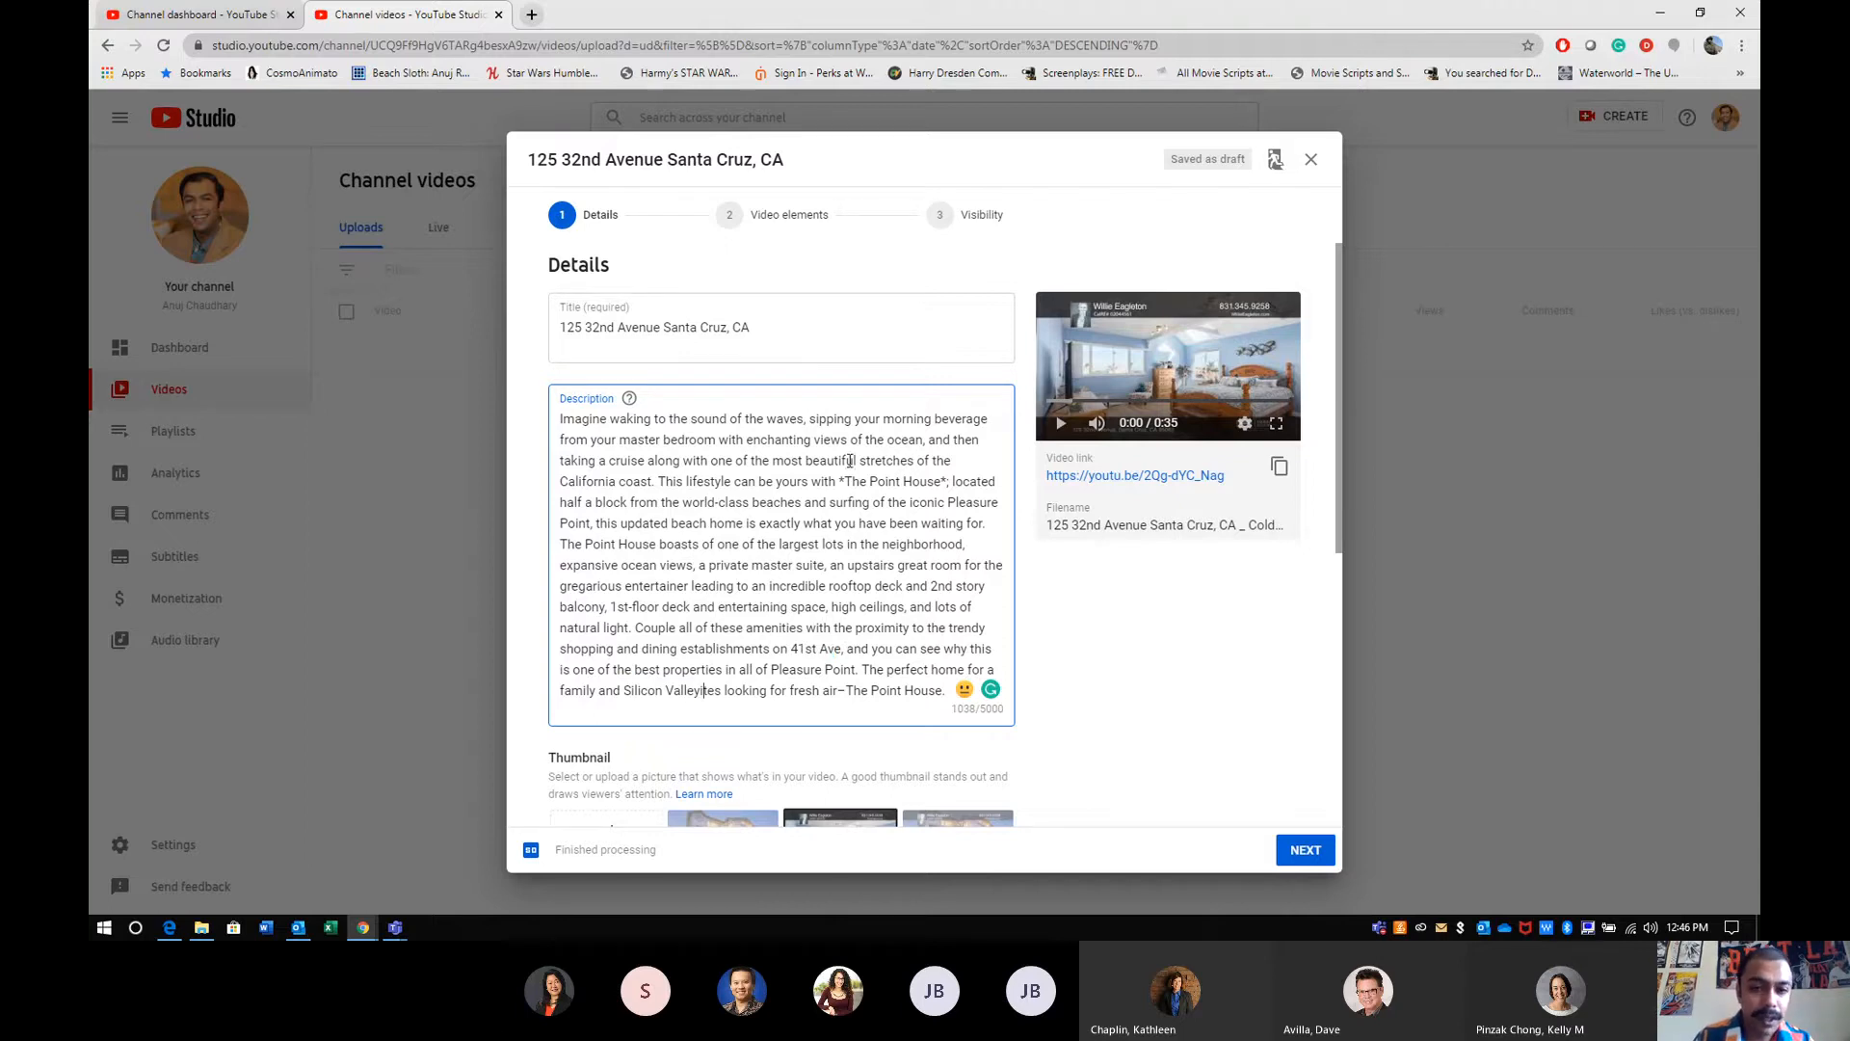
{"action": "left_click_drag", "start_coordinate": [867, 439], "coordinate": [917, 441]}
{"action": "left_click_drag", "start_coordinate": [608, 460], "coordinate": [829, 421]}
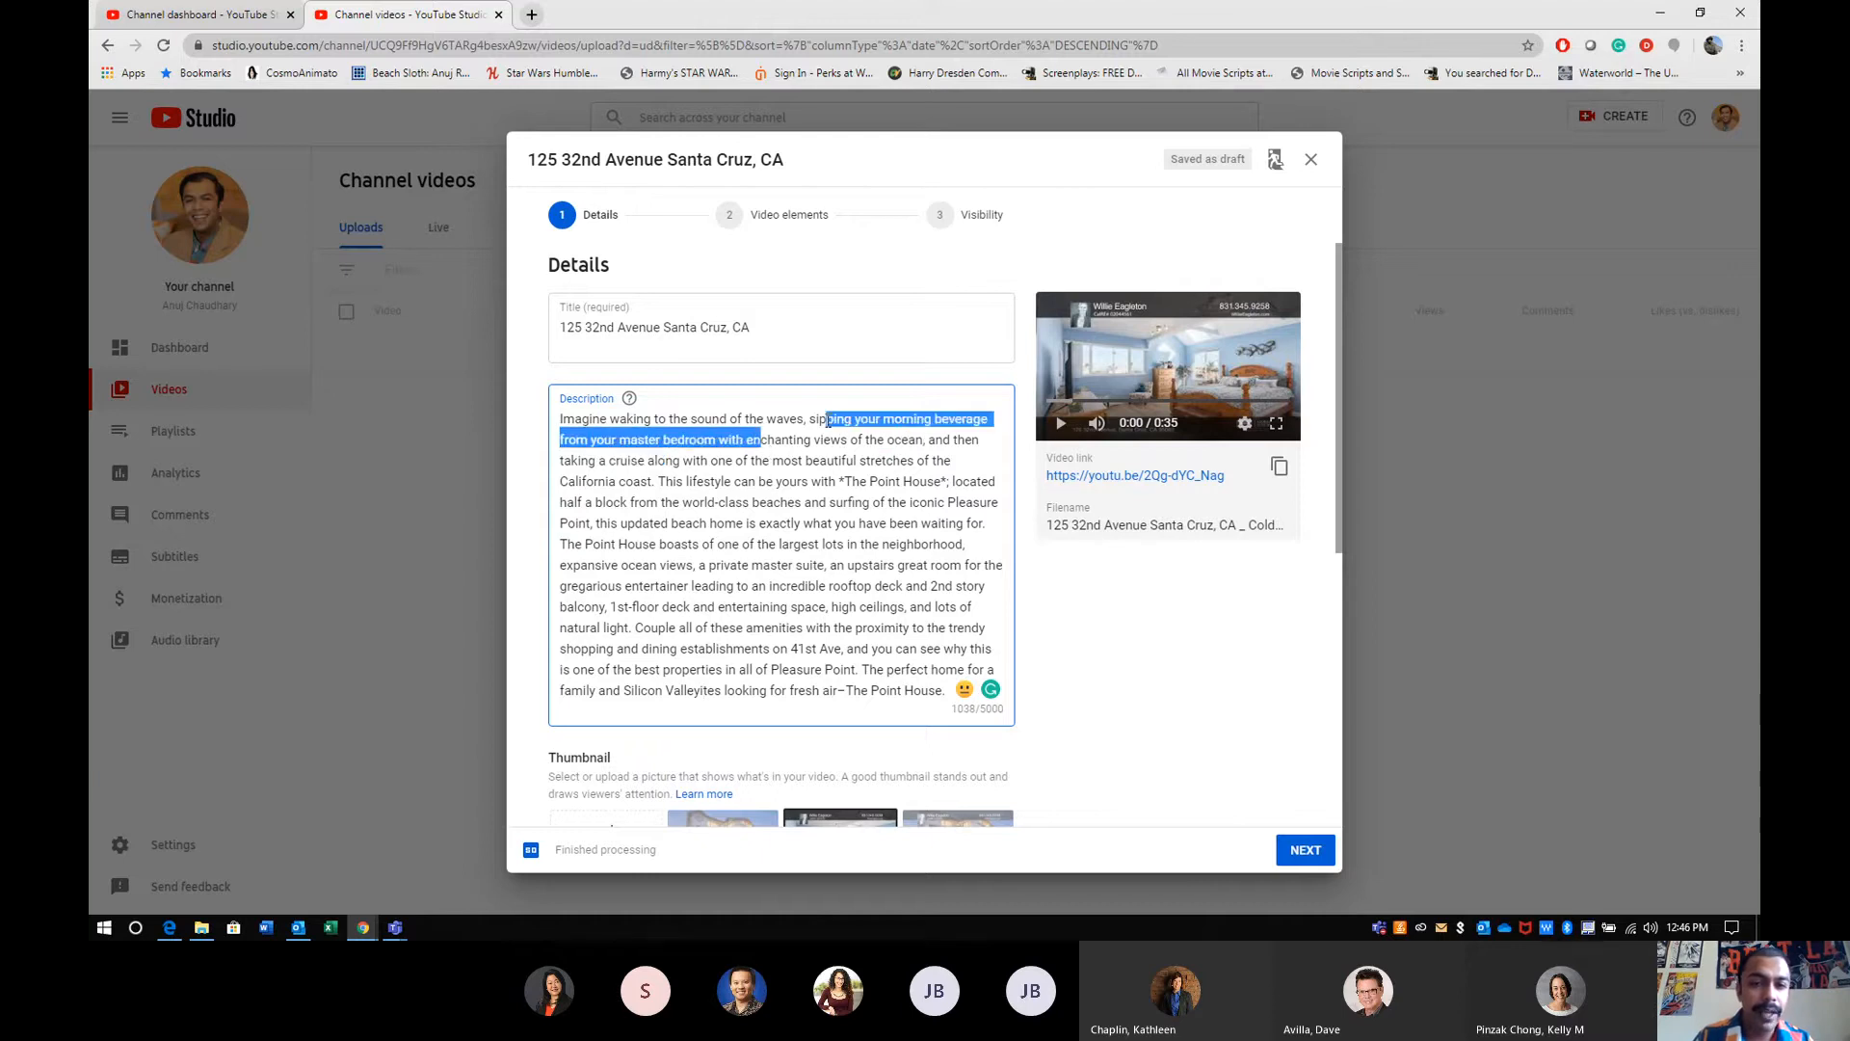
{"action": "left_click", "coordinate": [801, 463]}
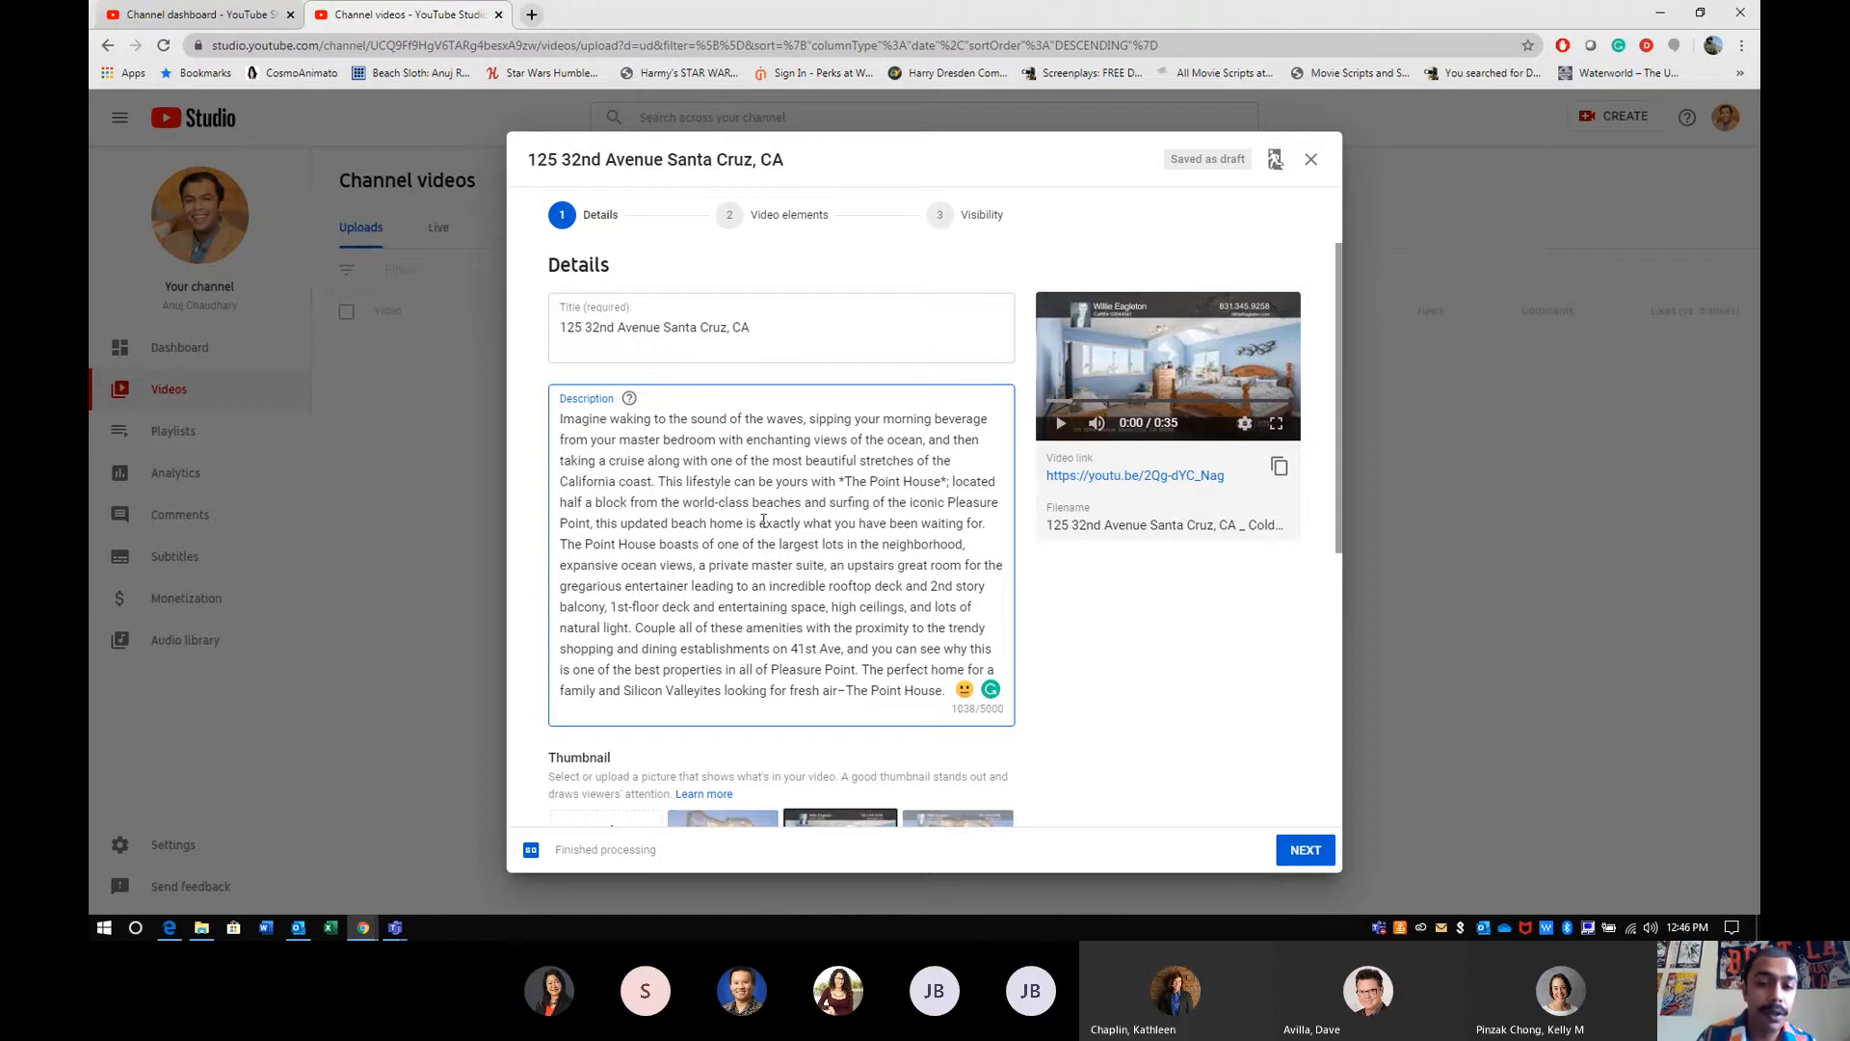
- Add the line "This home was listed and has sold courtesy of Eaglton Realty insert website here." at the end of the description
{"action": "key", "text": "Return"}
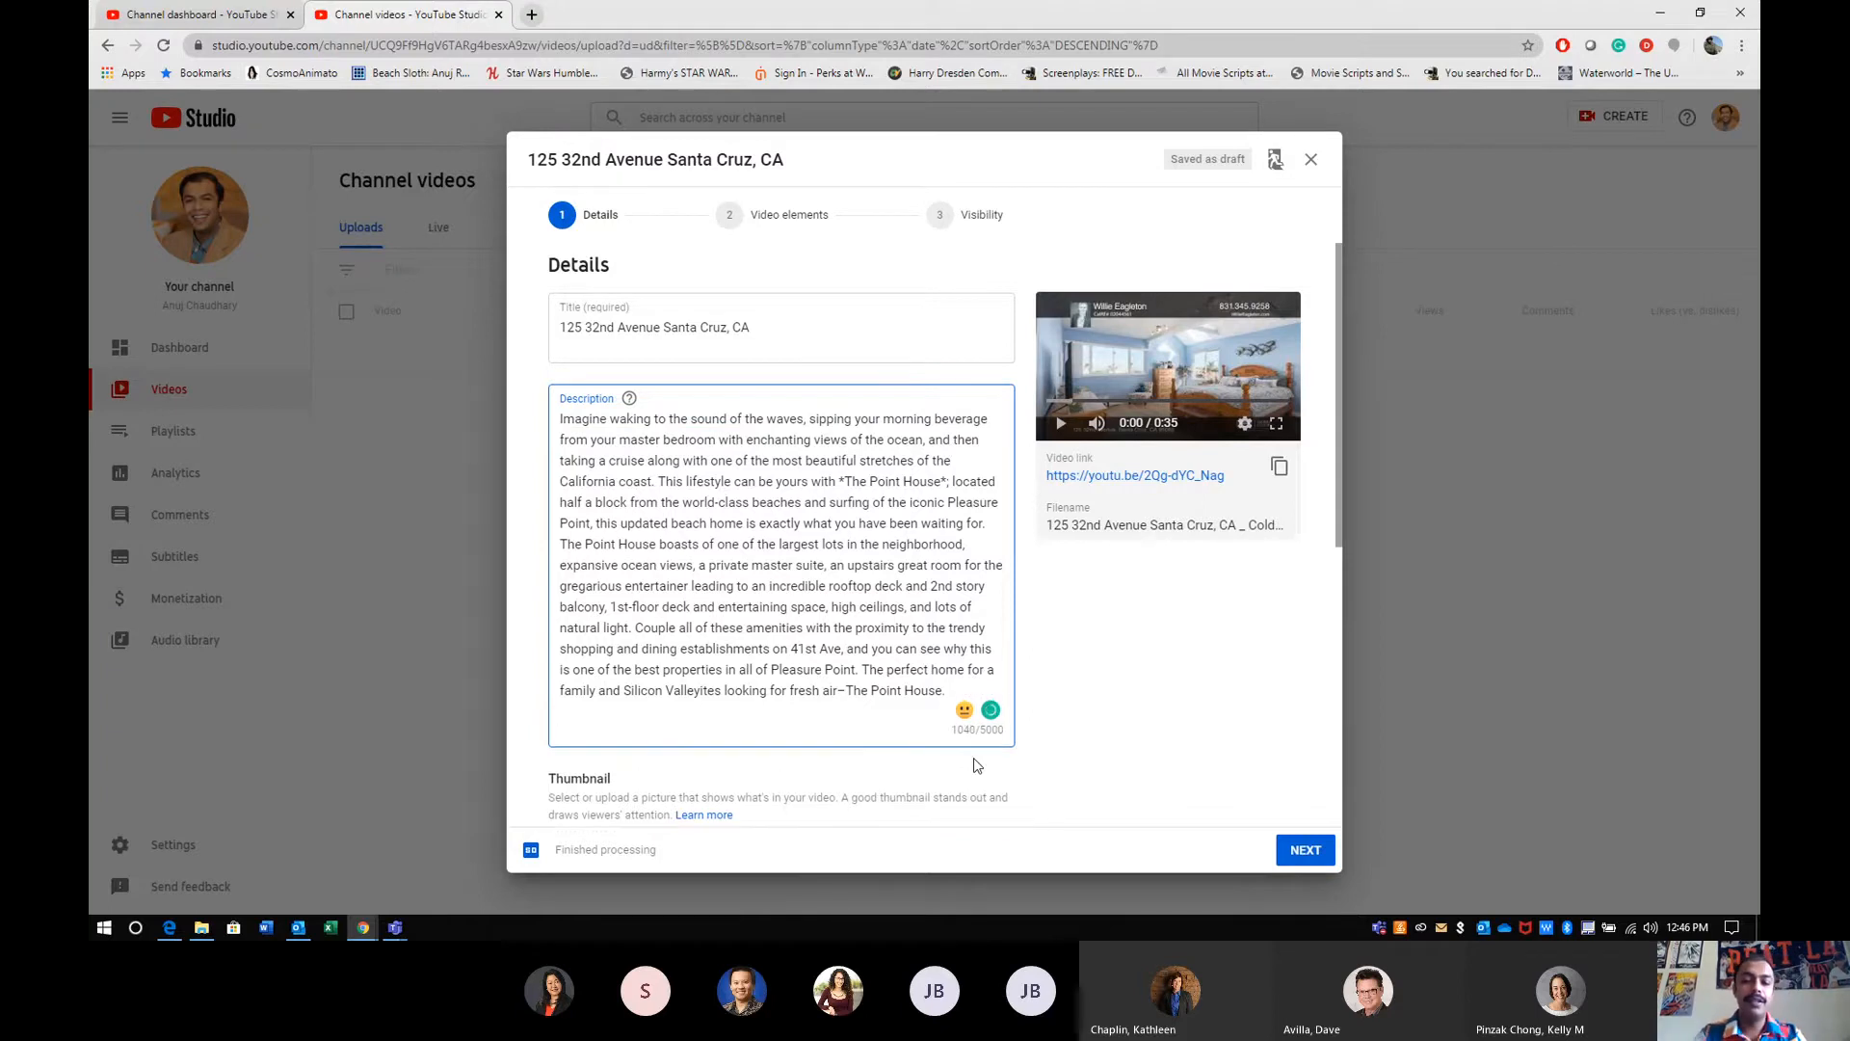
{"action": "type", "text": "This ho"}
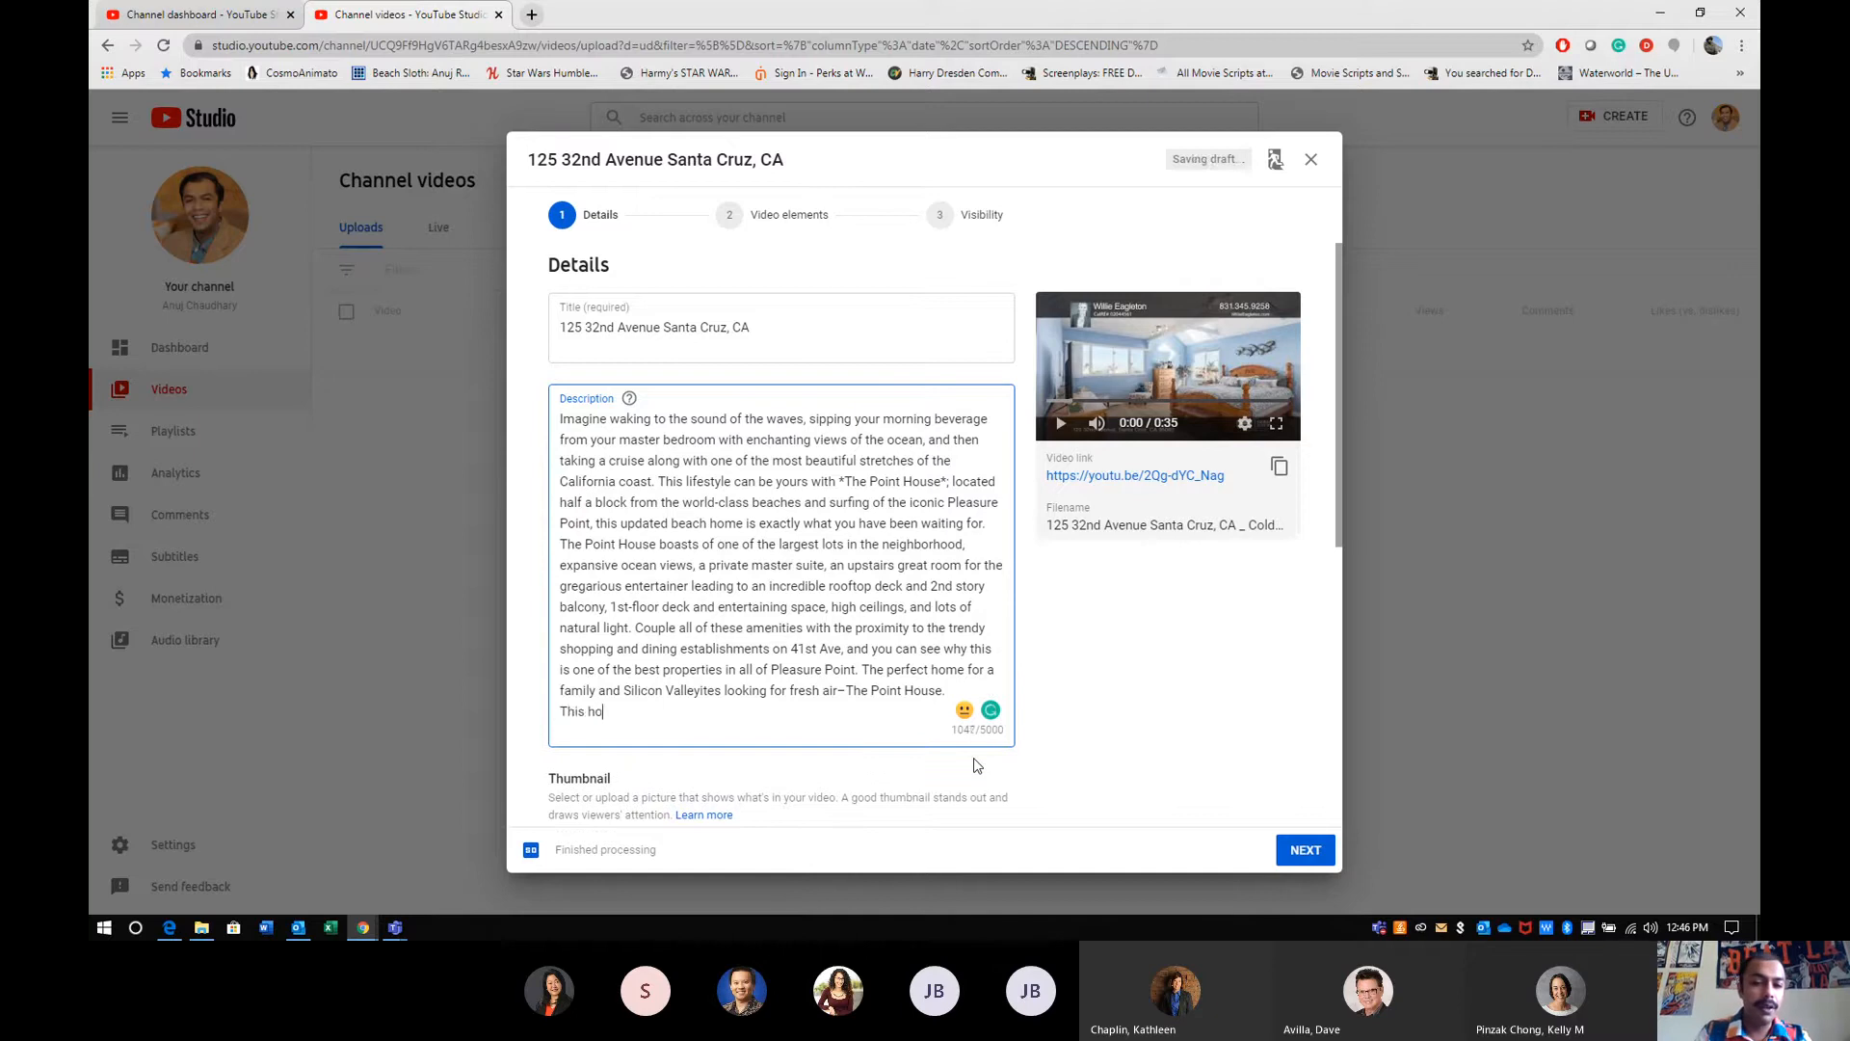
{"action": "type", "text": "me was listed"}
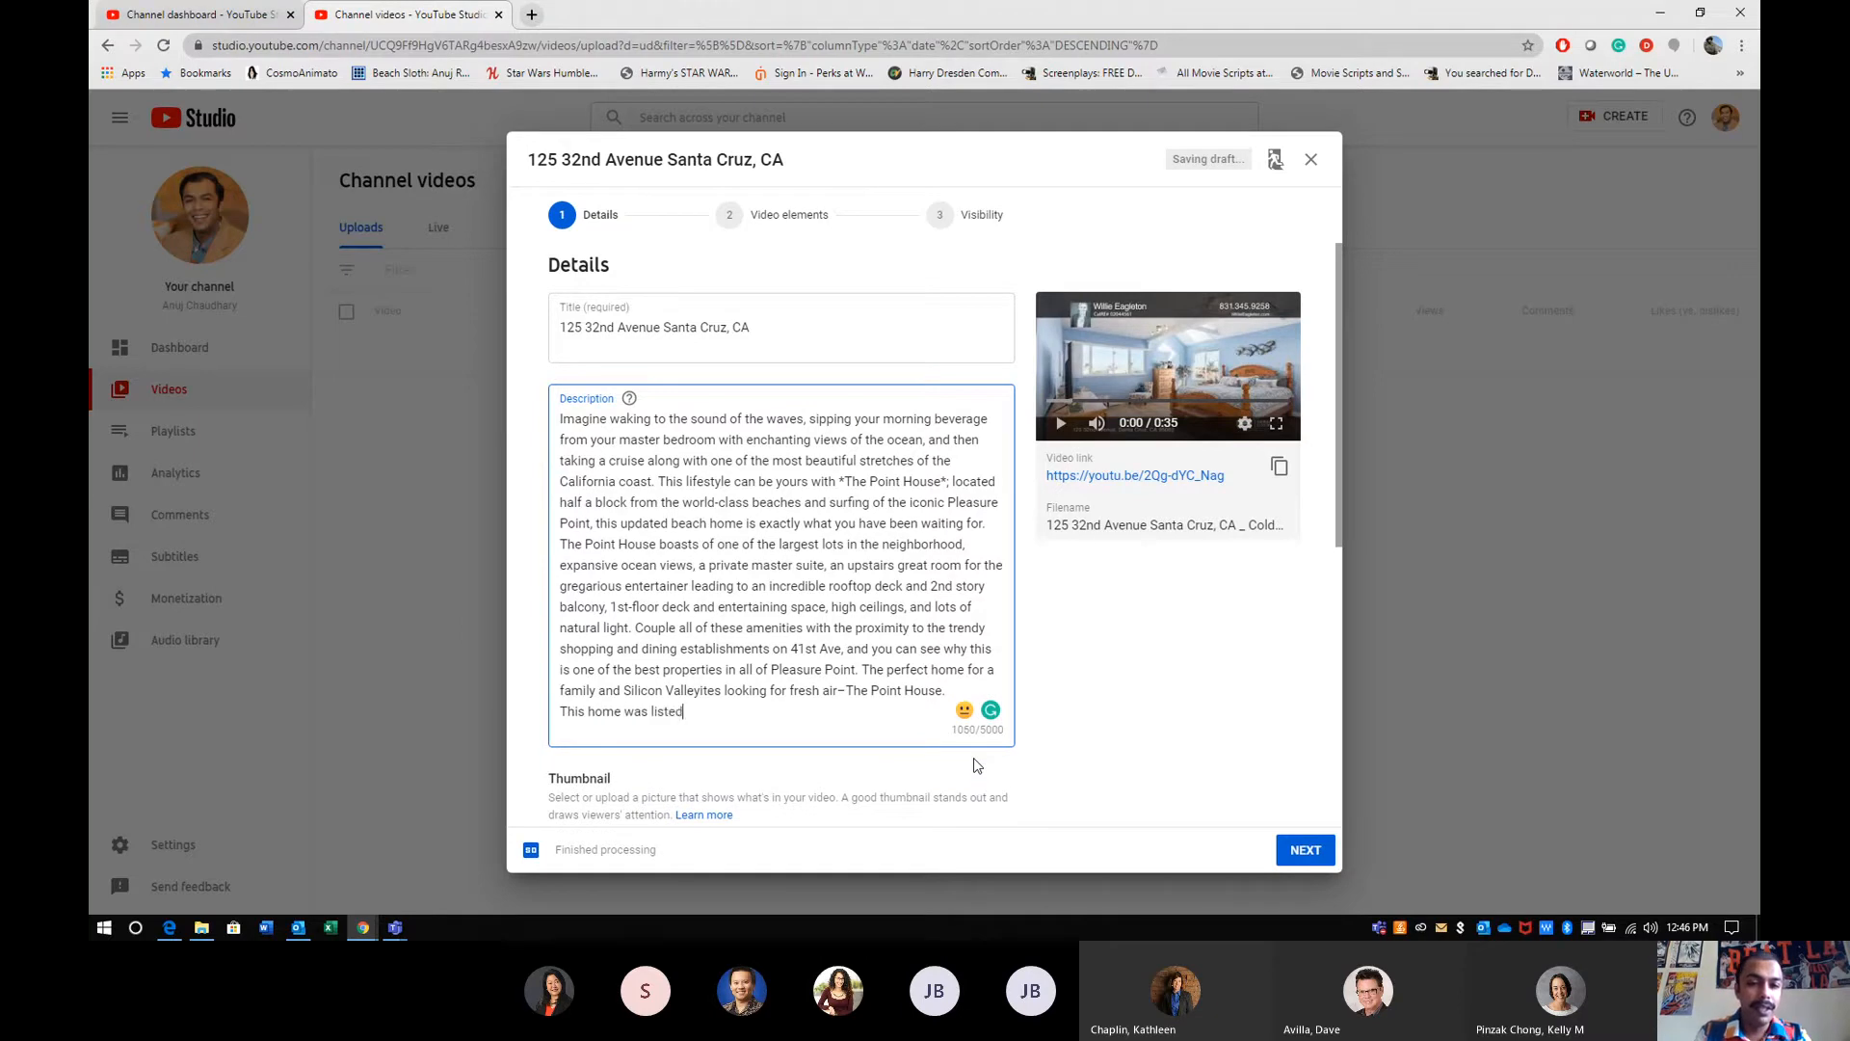
{"action": "type", "text": " and "}
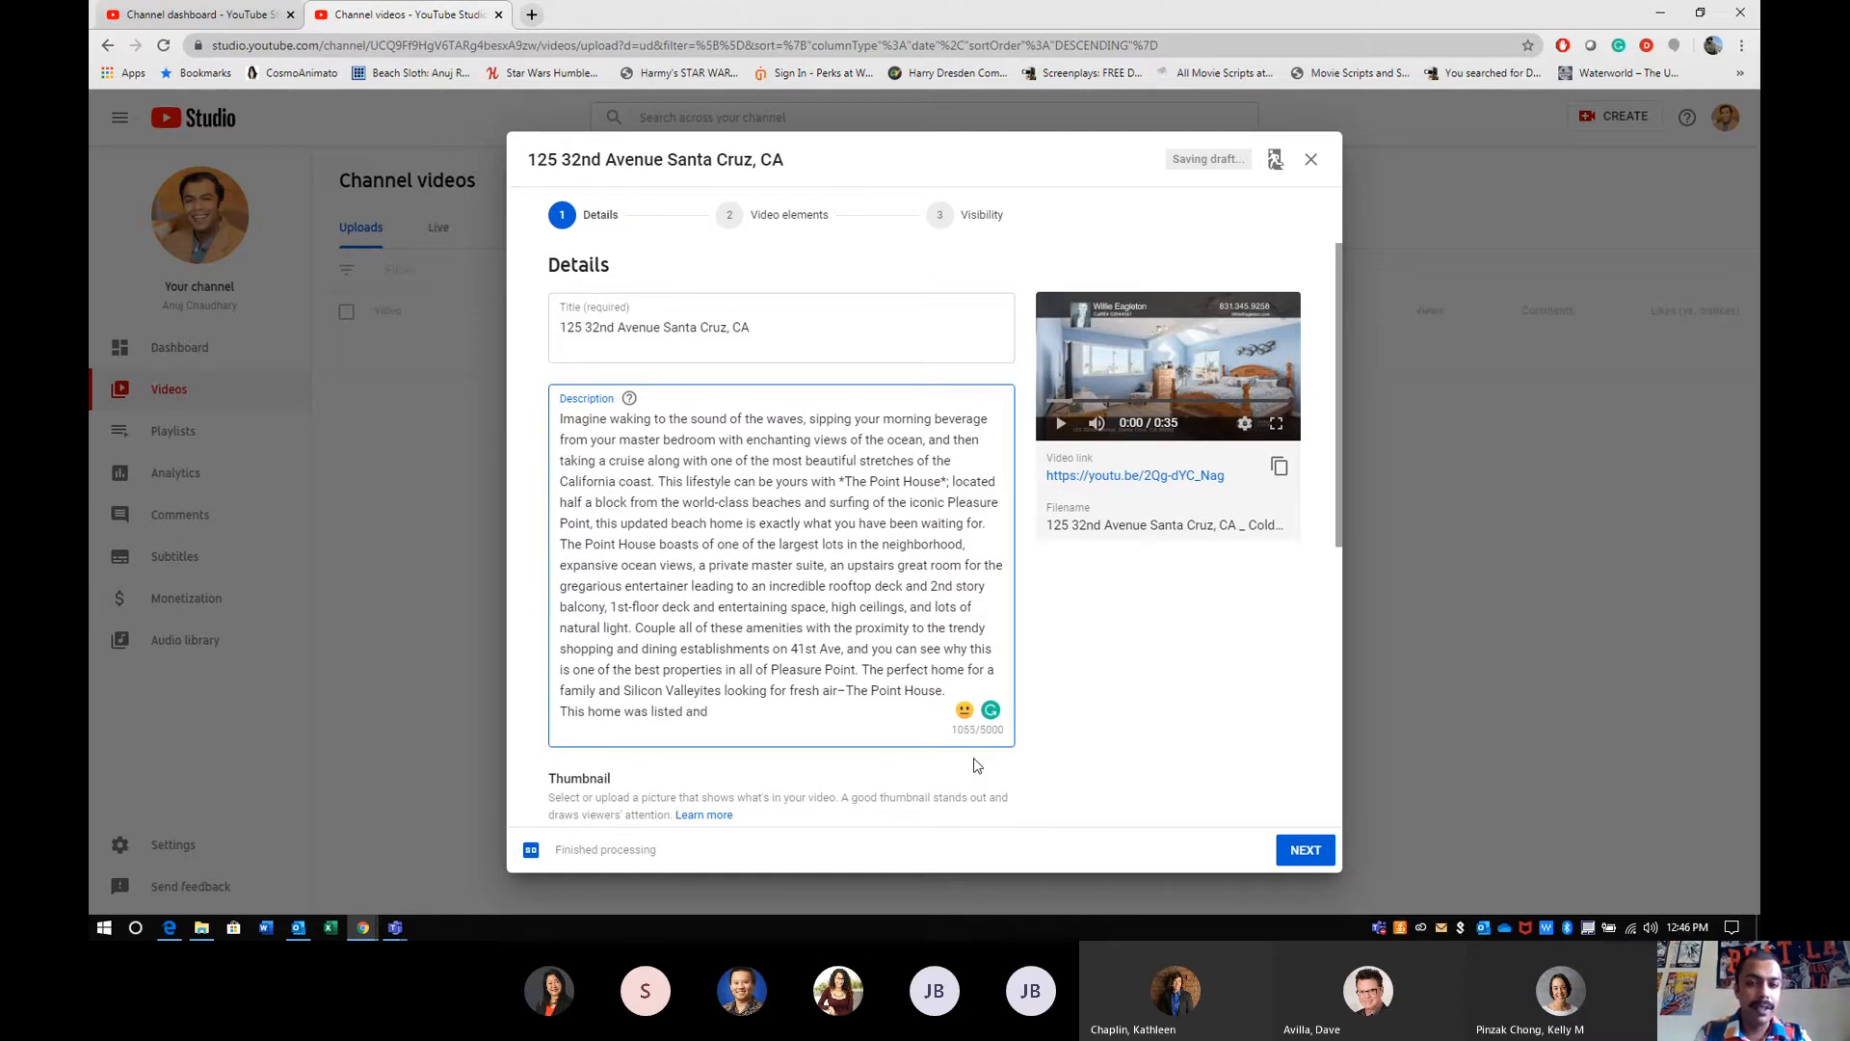
{"action": "type", "text": "has"}
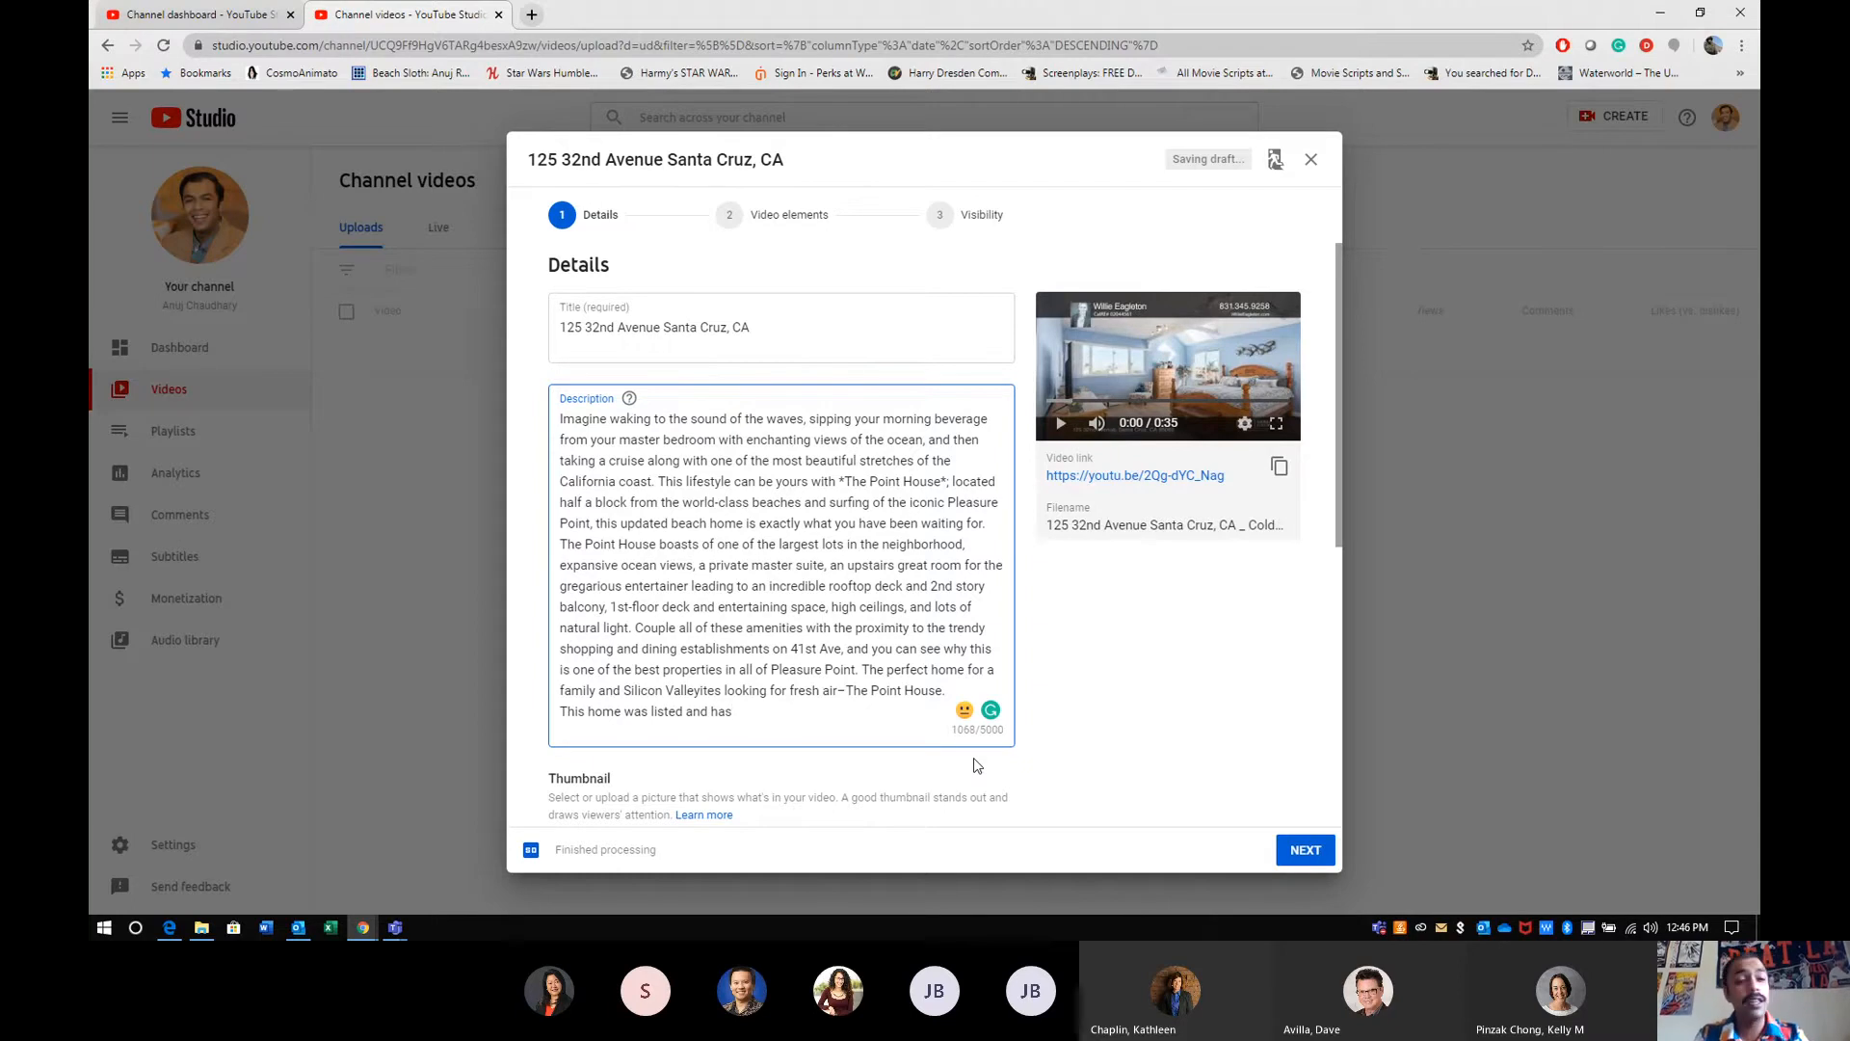
{"action": "type", "text": " sold "}
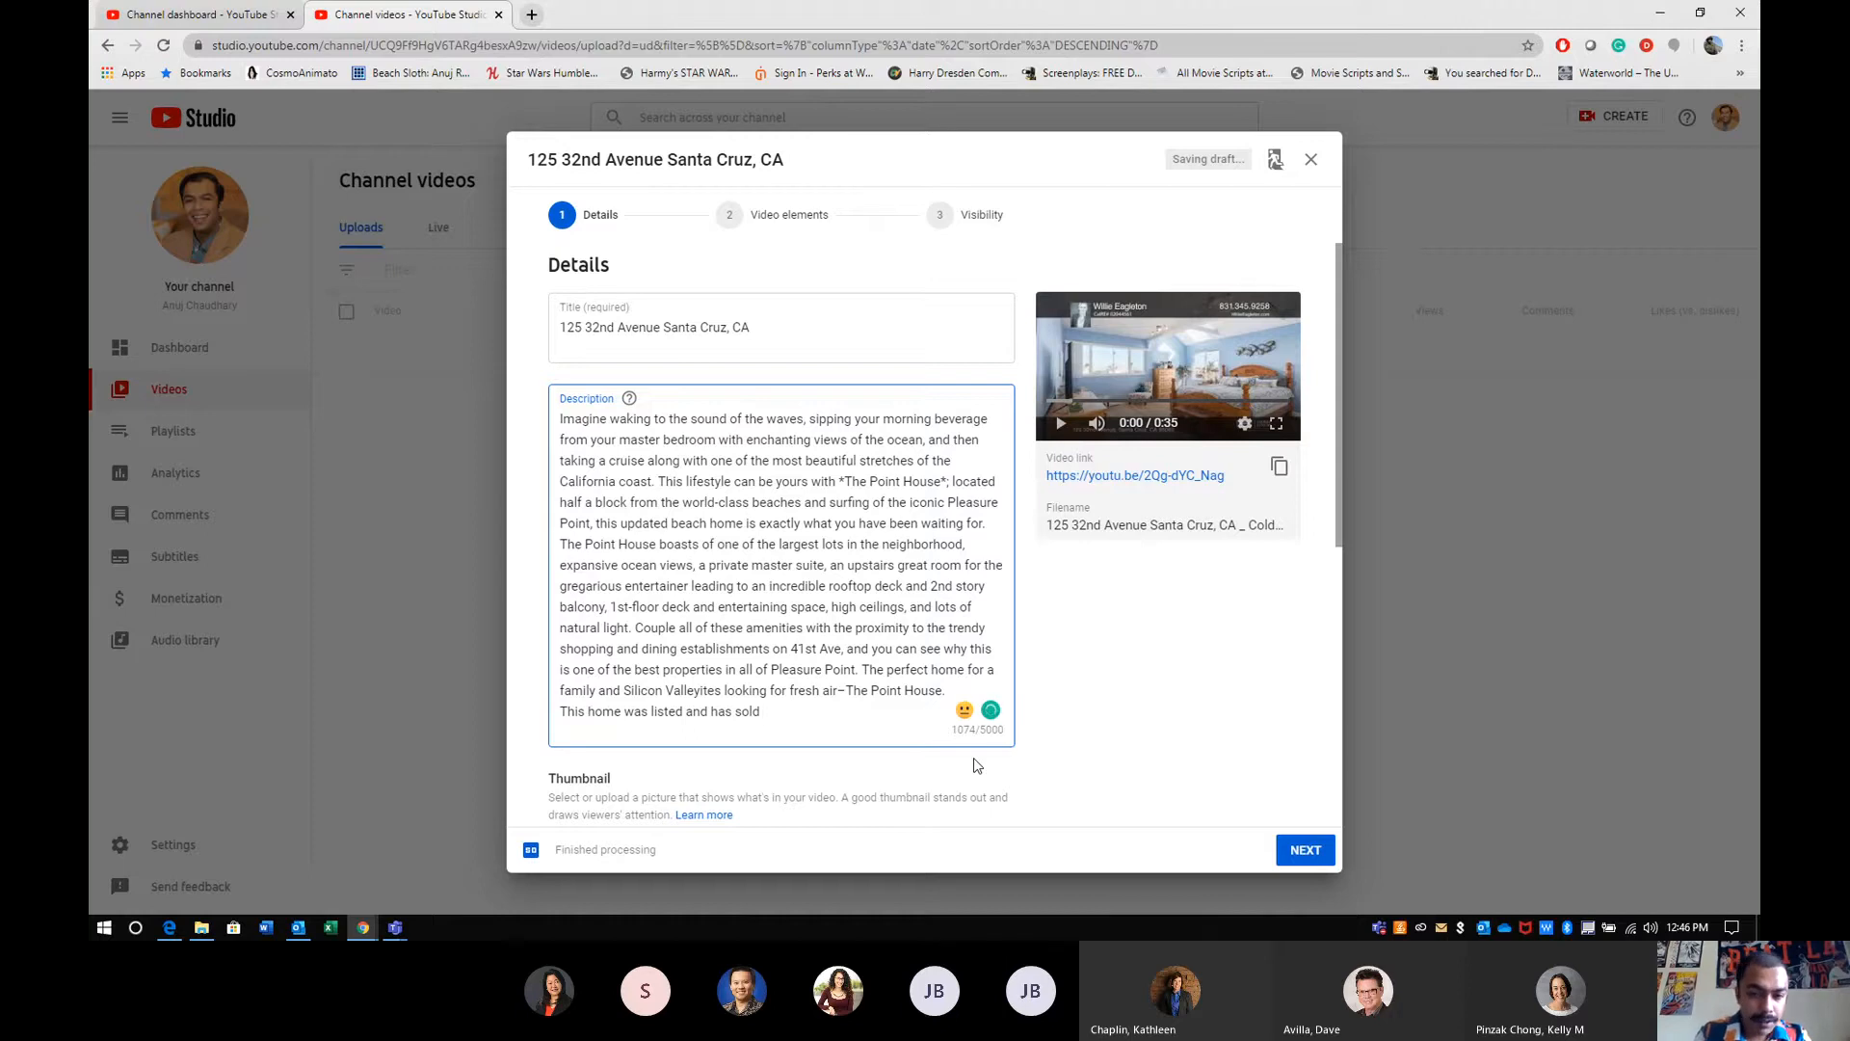
{"action": "type", "text": "o"}
{"action": "type", "text": "ourtesy of "}
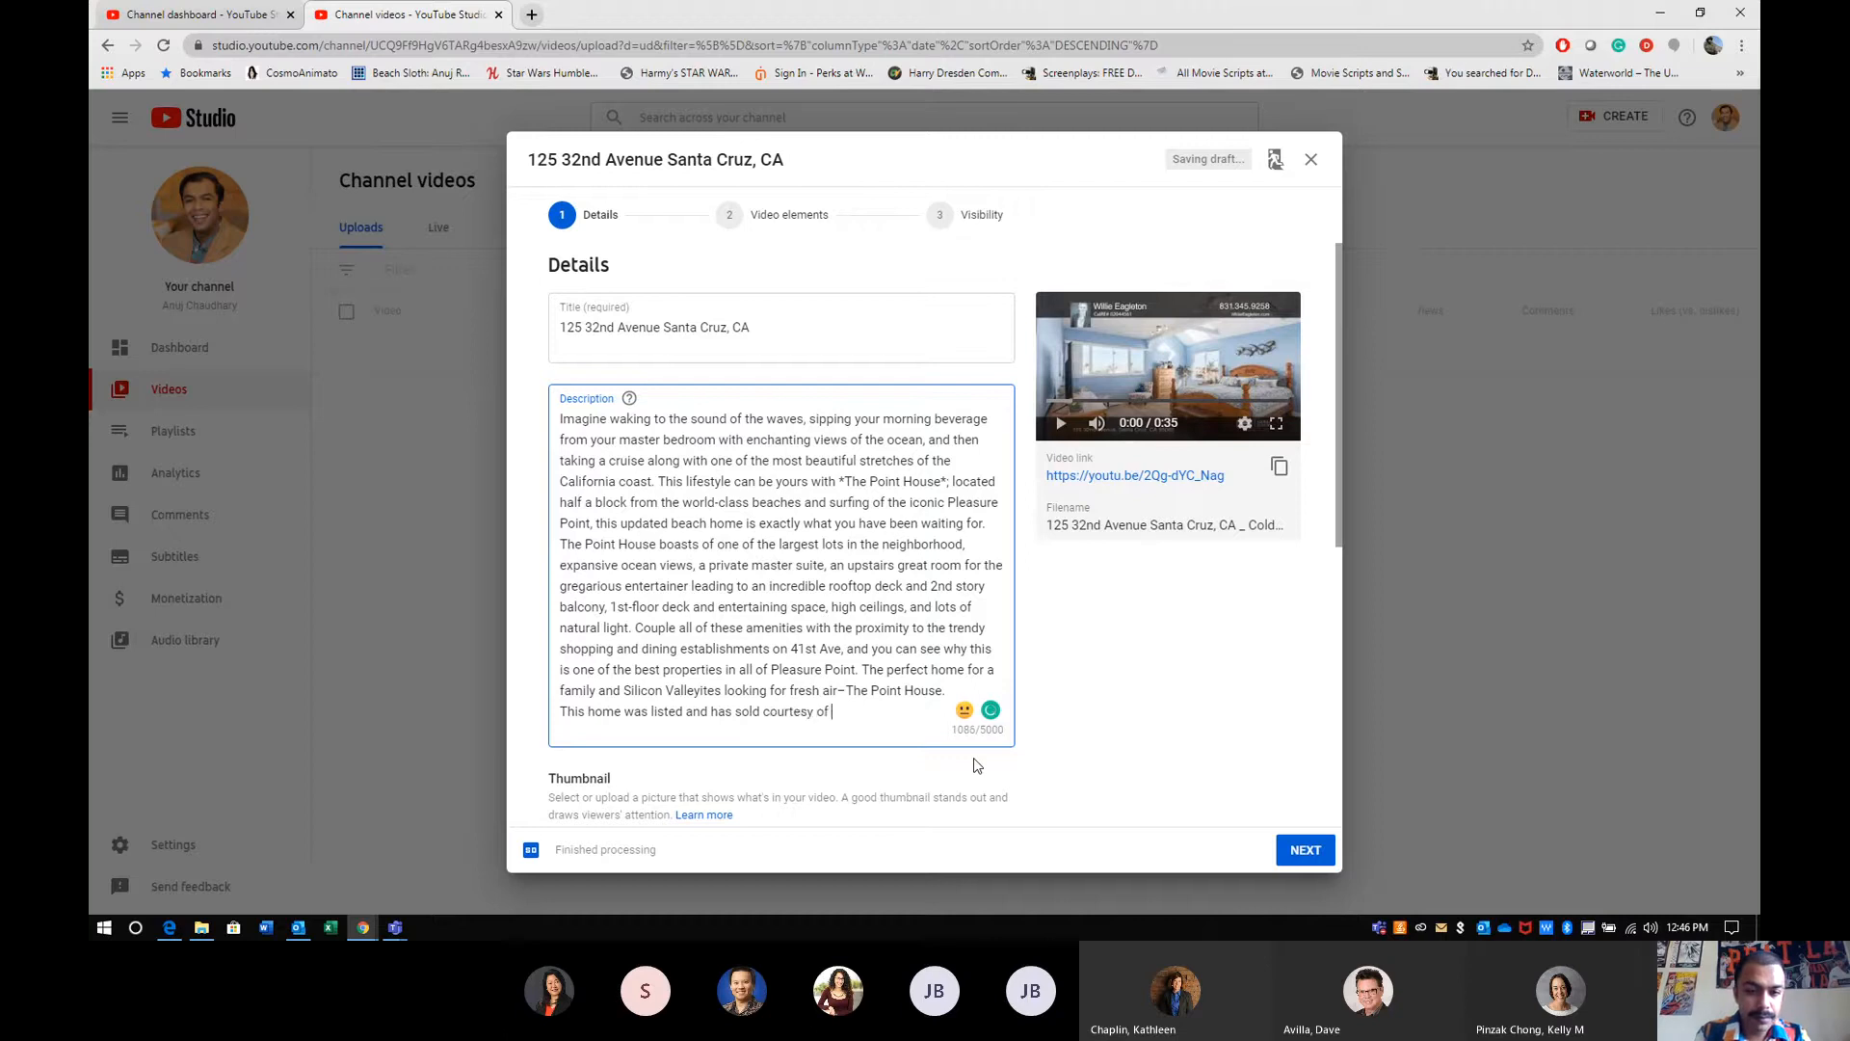
{"action": "type", "text": "Eaglton Realty"}
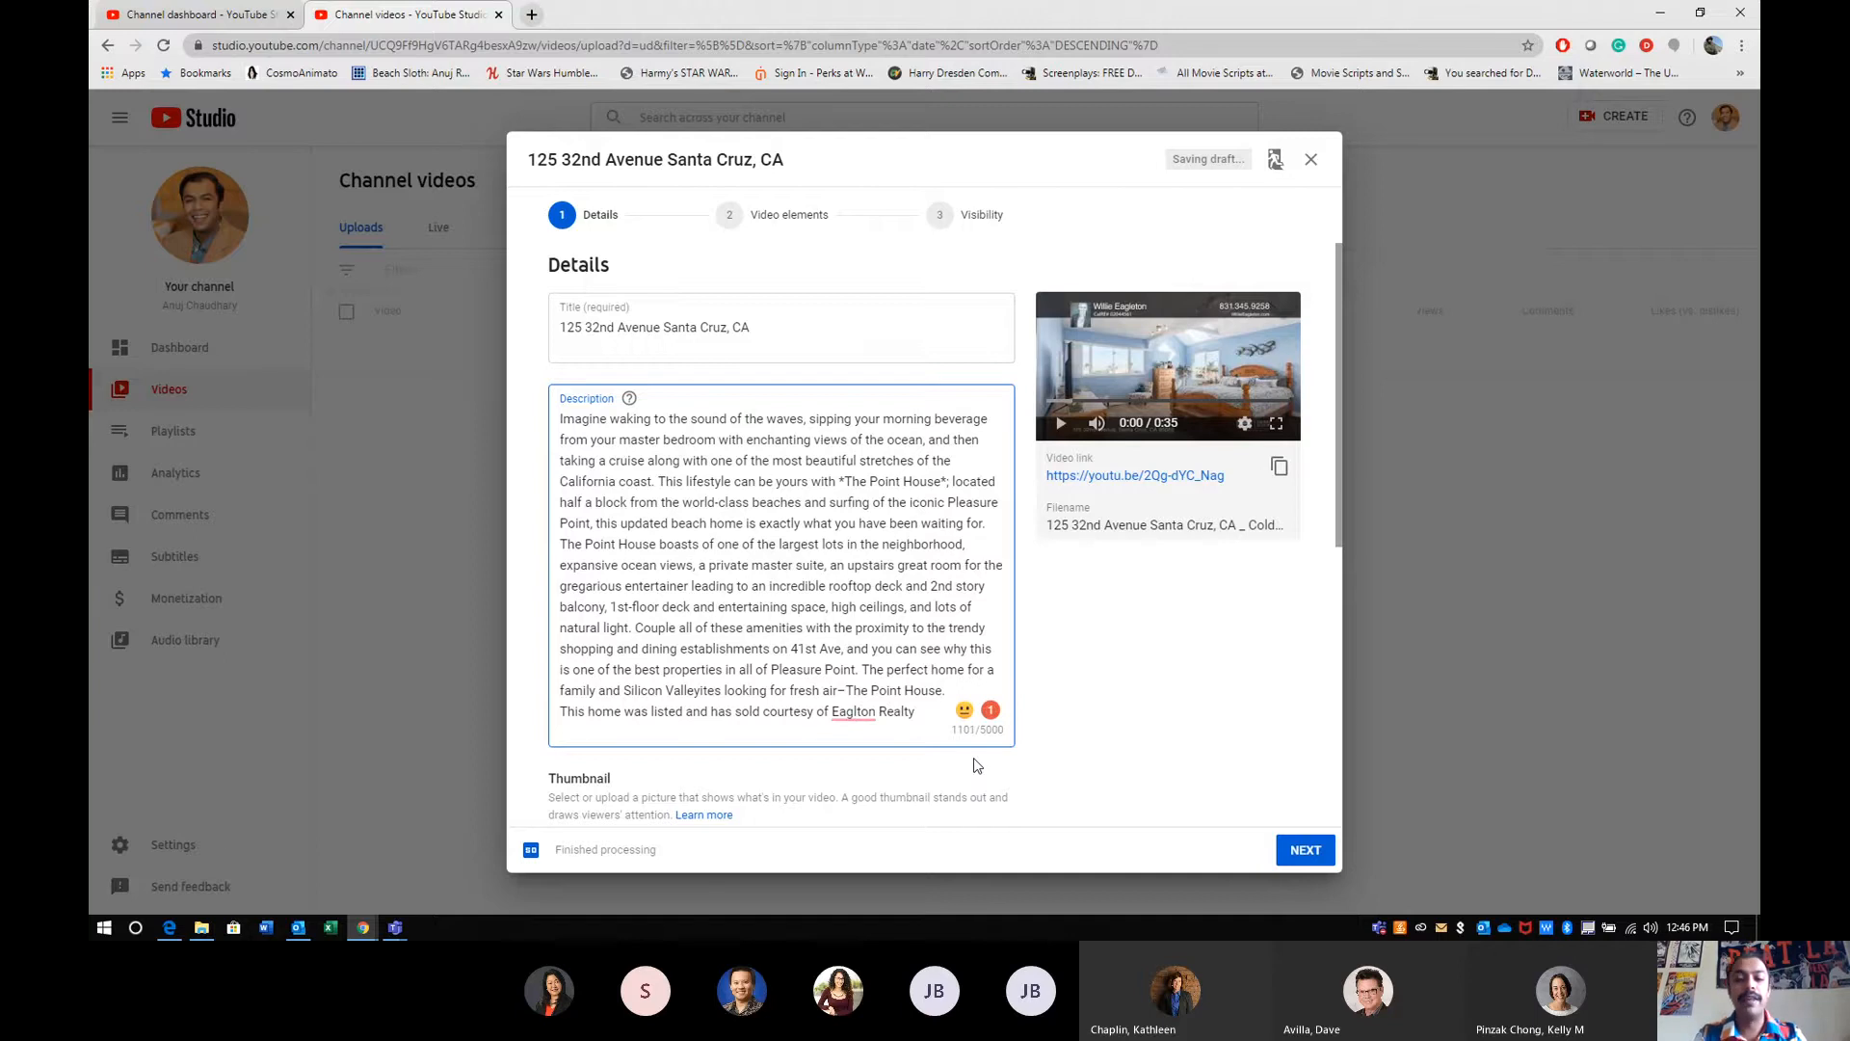
{"action": "type", "text": " insert web"}
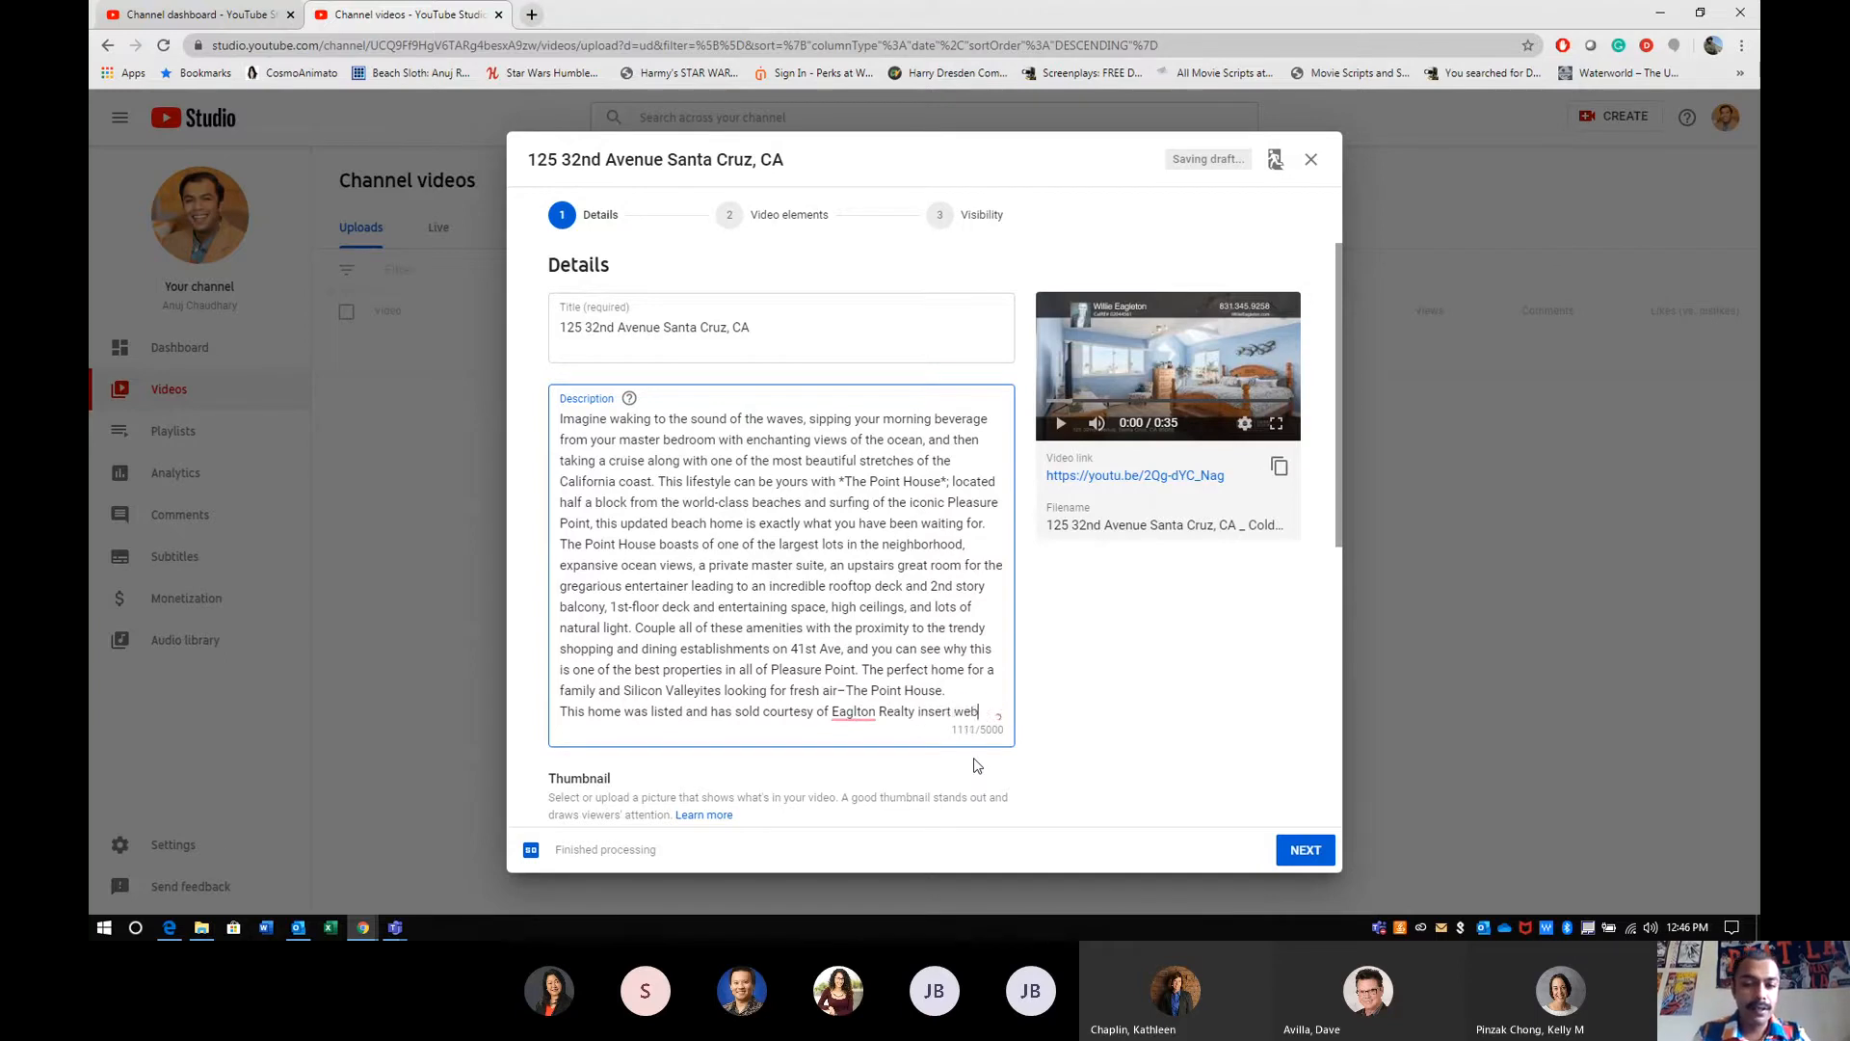
{"action": "type", "text": "site here."}
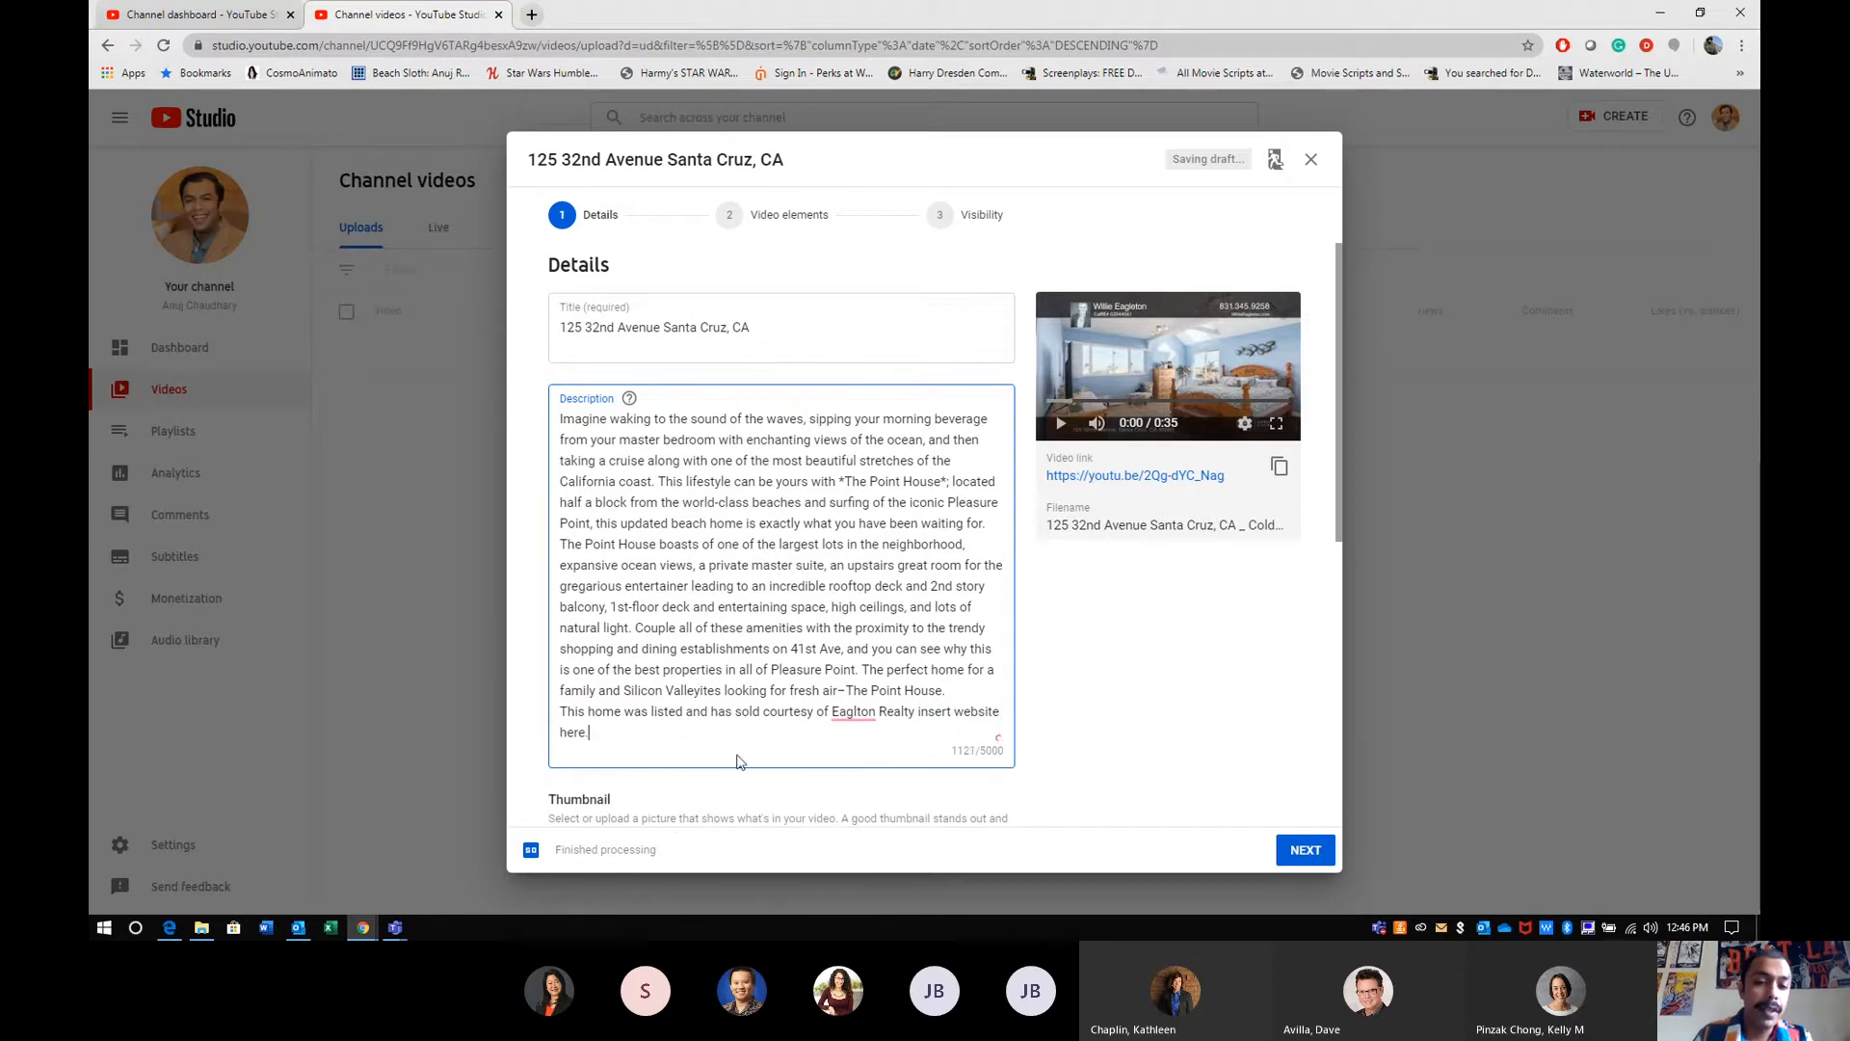
- Move the listing credit line to the beginning of the description, with a blank line separating it from the marketing text
{"action": "left_click_drag", "start_coordinate": [645, 743], "coordinate": [556, 729]}
{"action": "key", "text": "ctrl+a"}
{"action": "triple_click", "coordinate": [556, 730]}
{"action": "key", "text": "ctrl+c"}
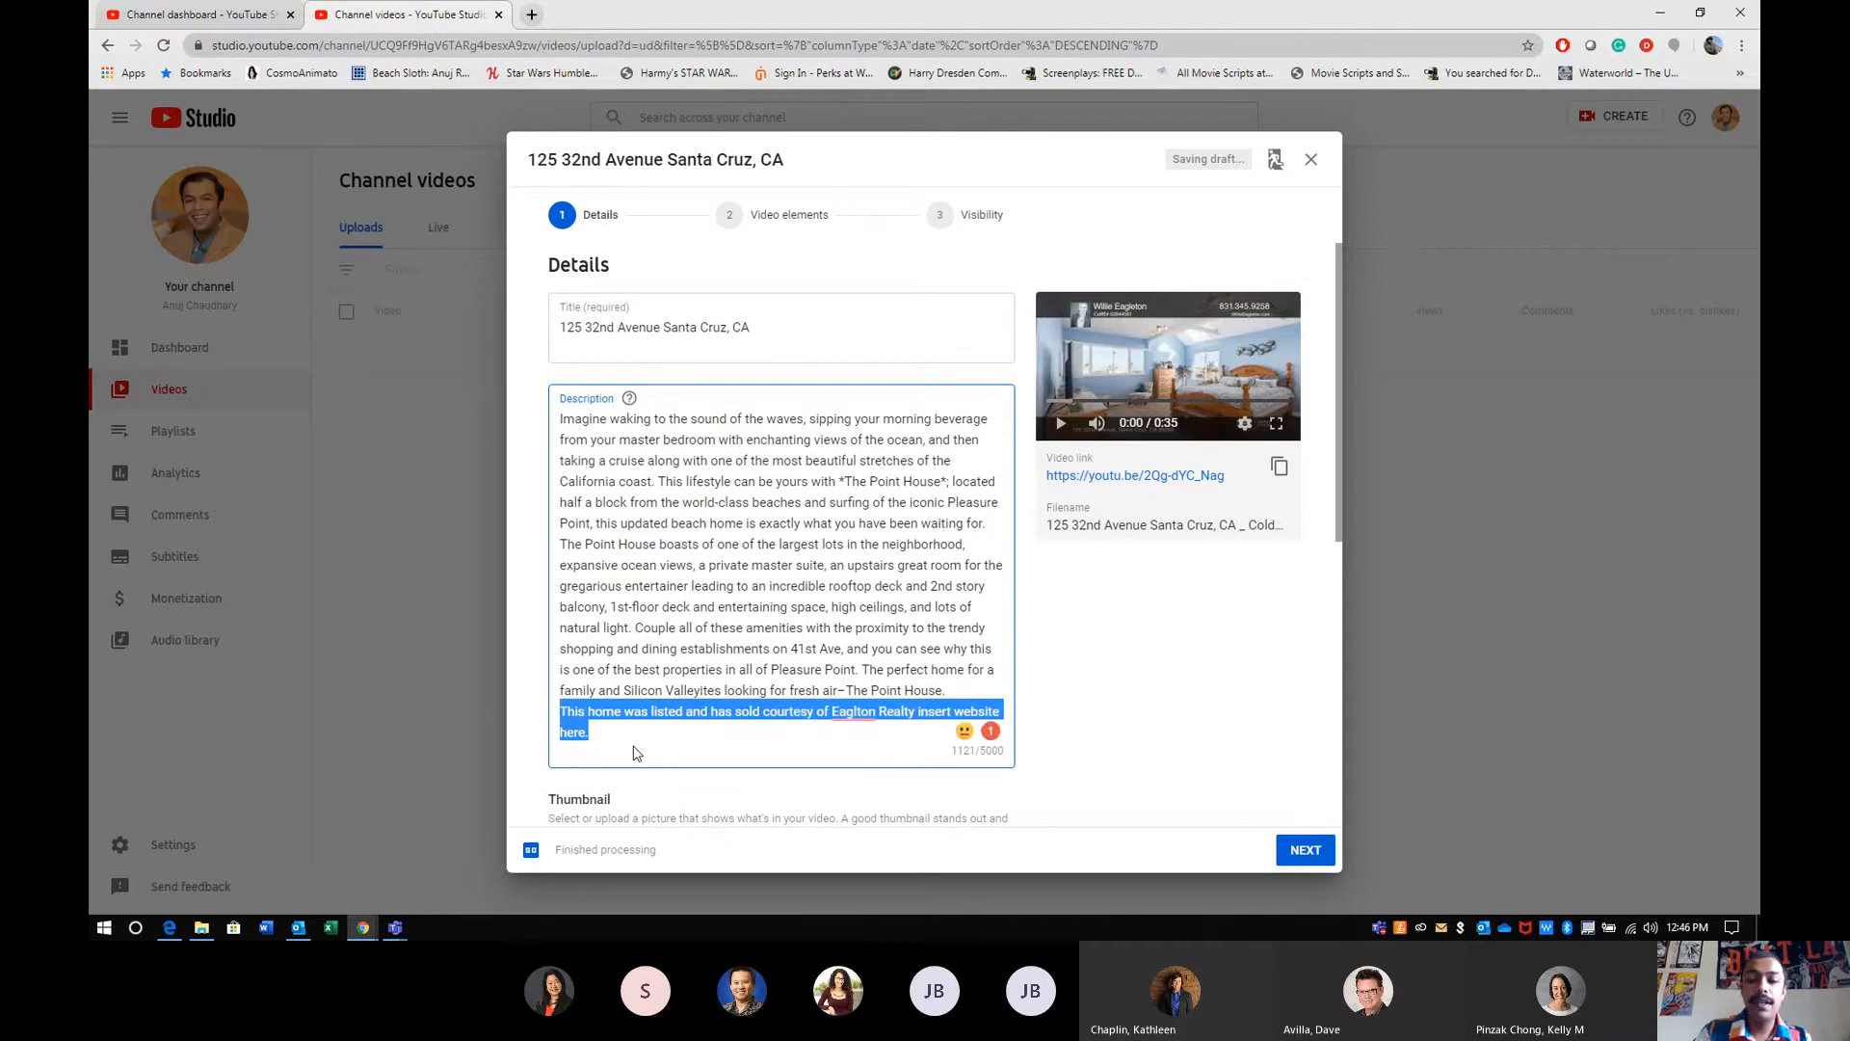
{"action": "key", "text": "BackSpace"}
{"action": "left_click", "coordinate": [562, 426]}
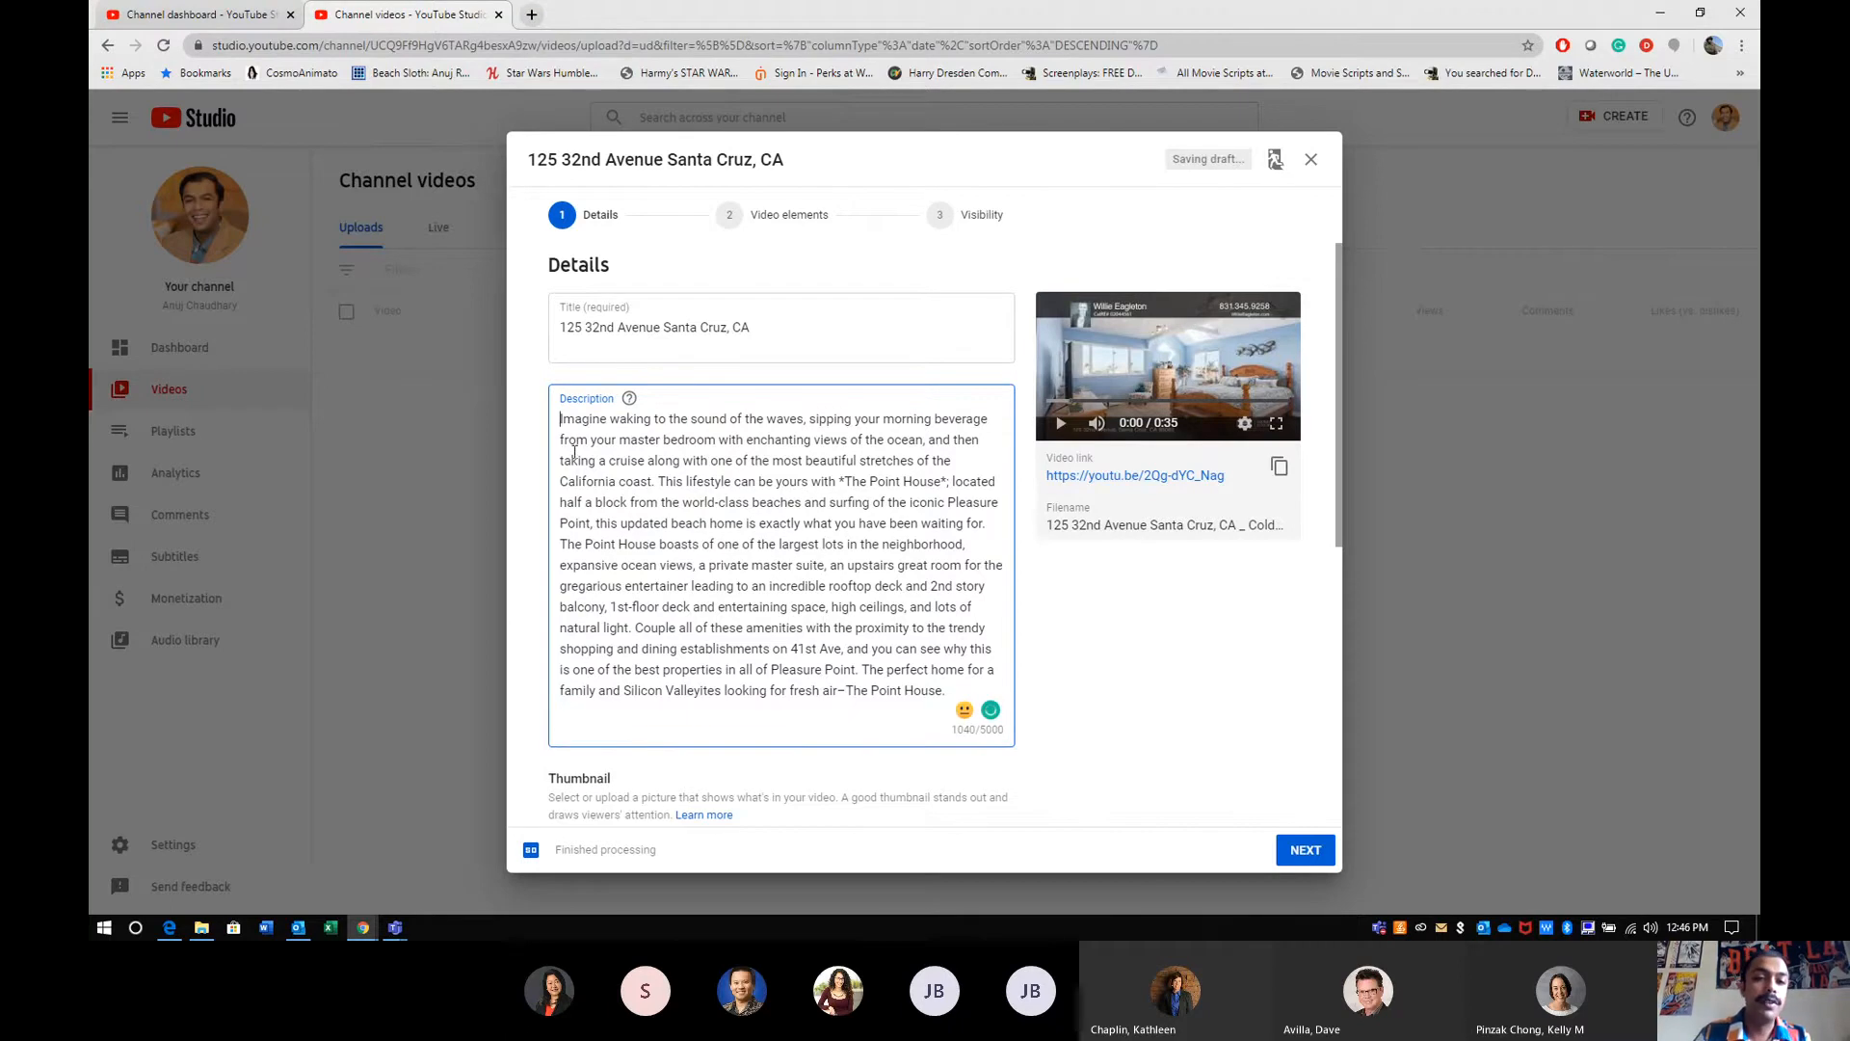
{"action": "key", "text": "Return"}
{"action": "key", "text": "Return"}
{"action": "key", "text": "ctrl+v"}
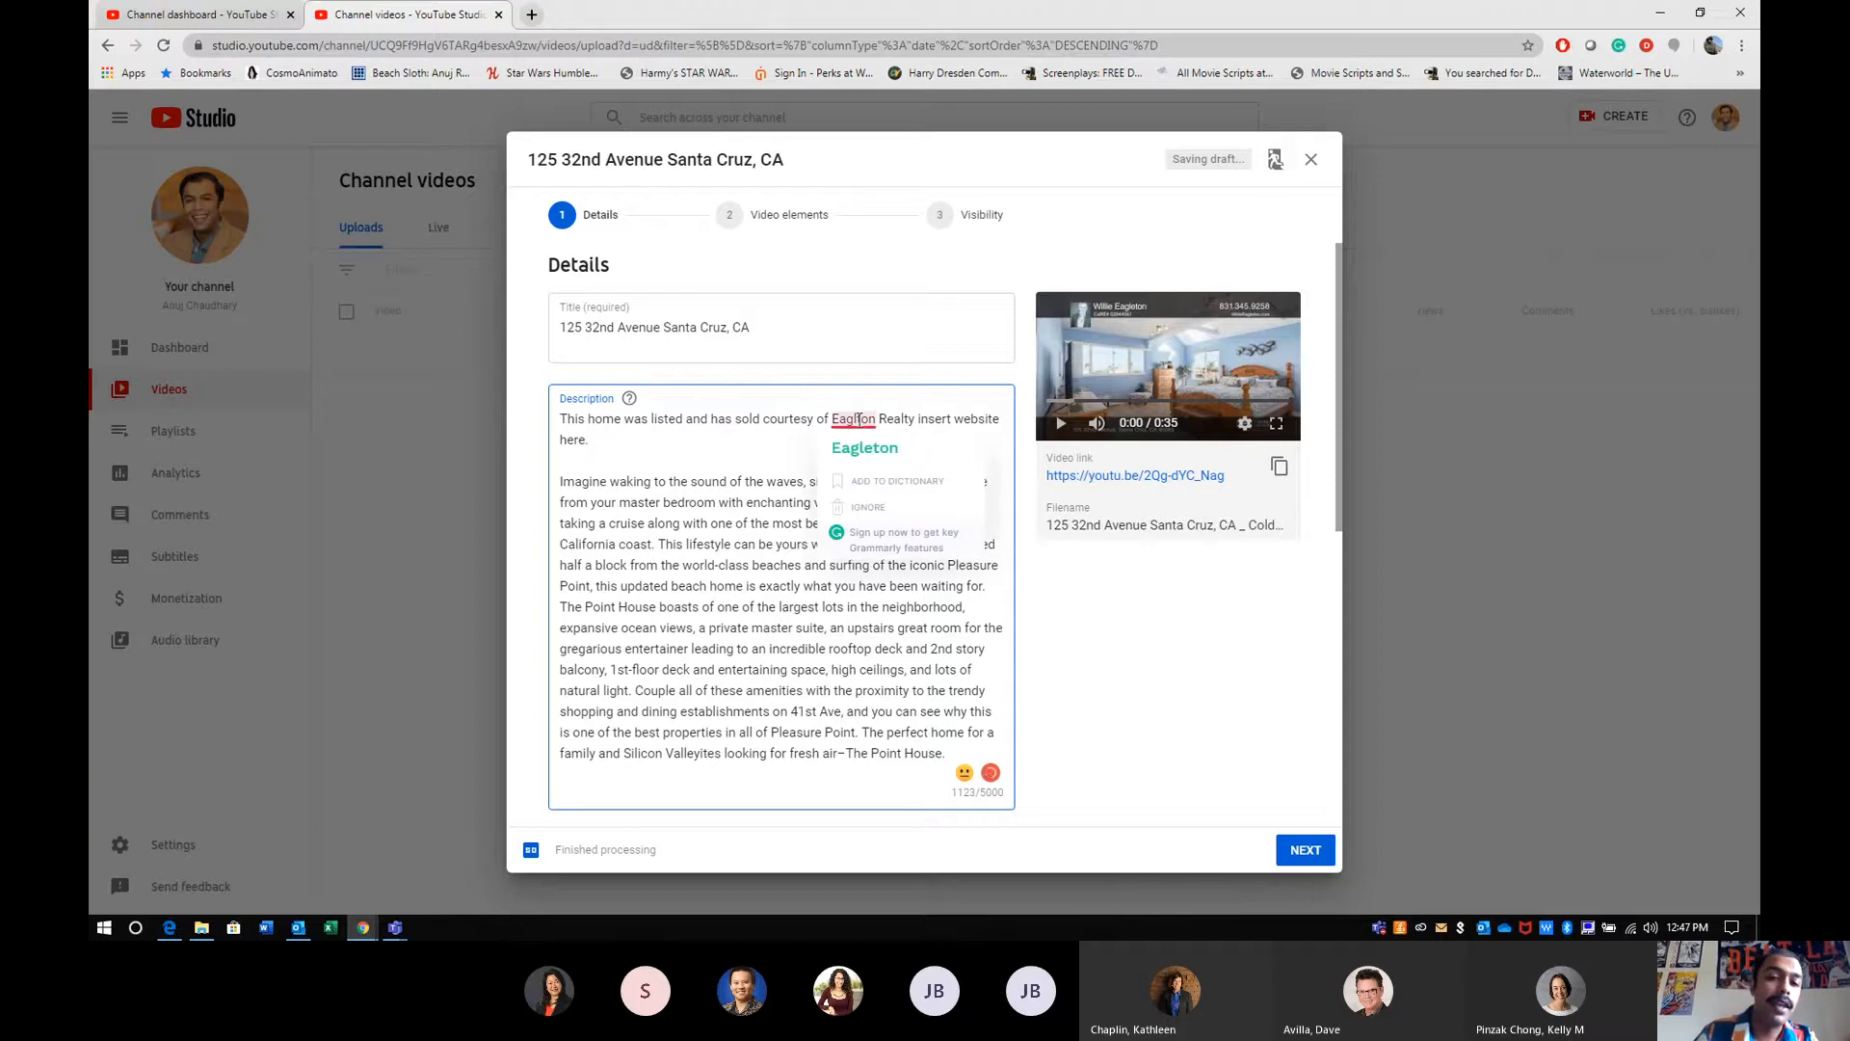
- Correct the misspelled company name in the description's credit line to "Eagleton" using the spelling suggestion
{"action": "left_click", "coordinate": [858, 447]}
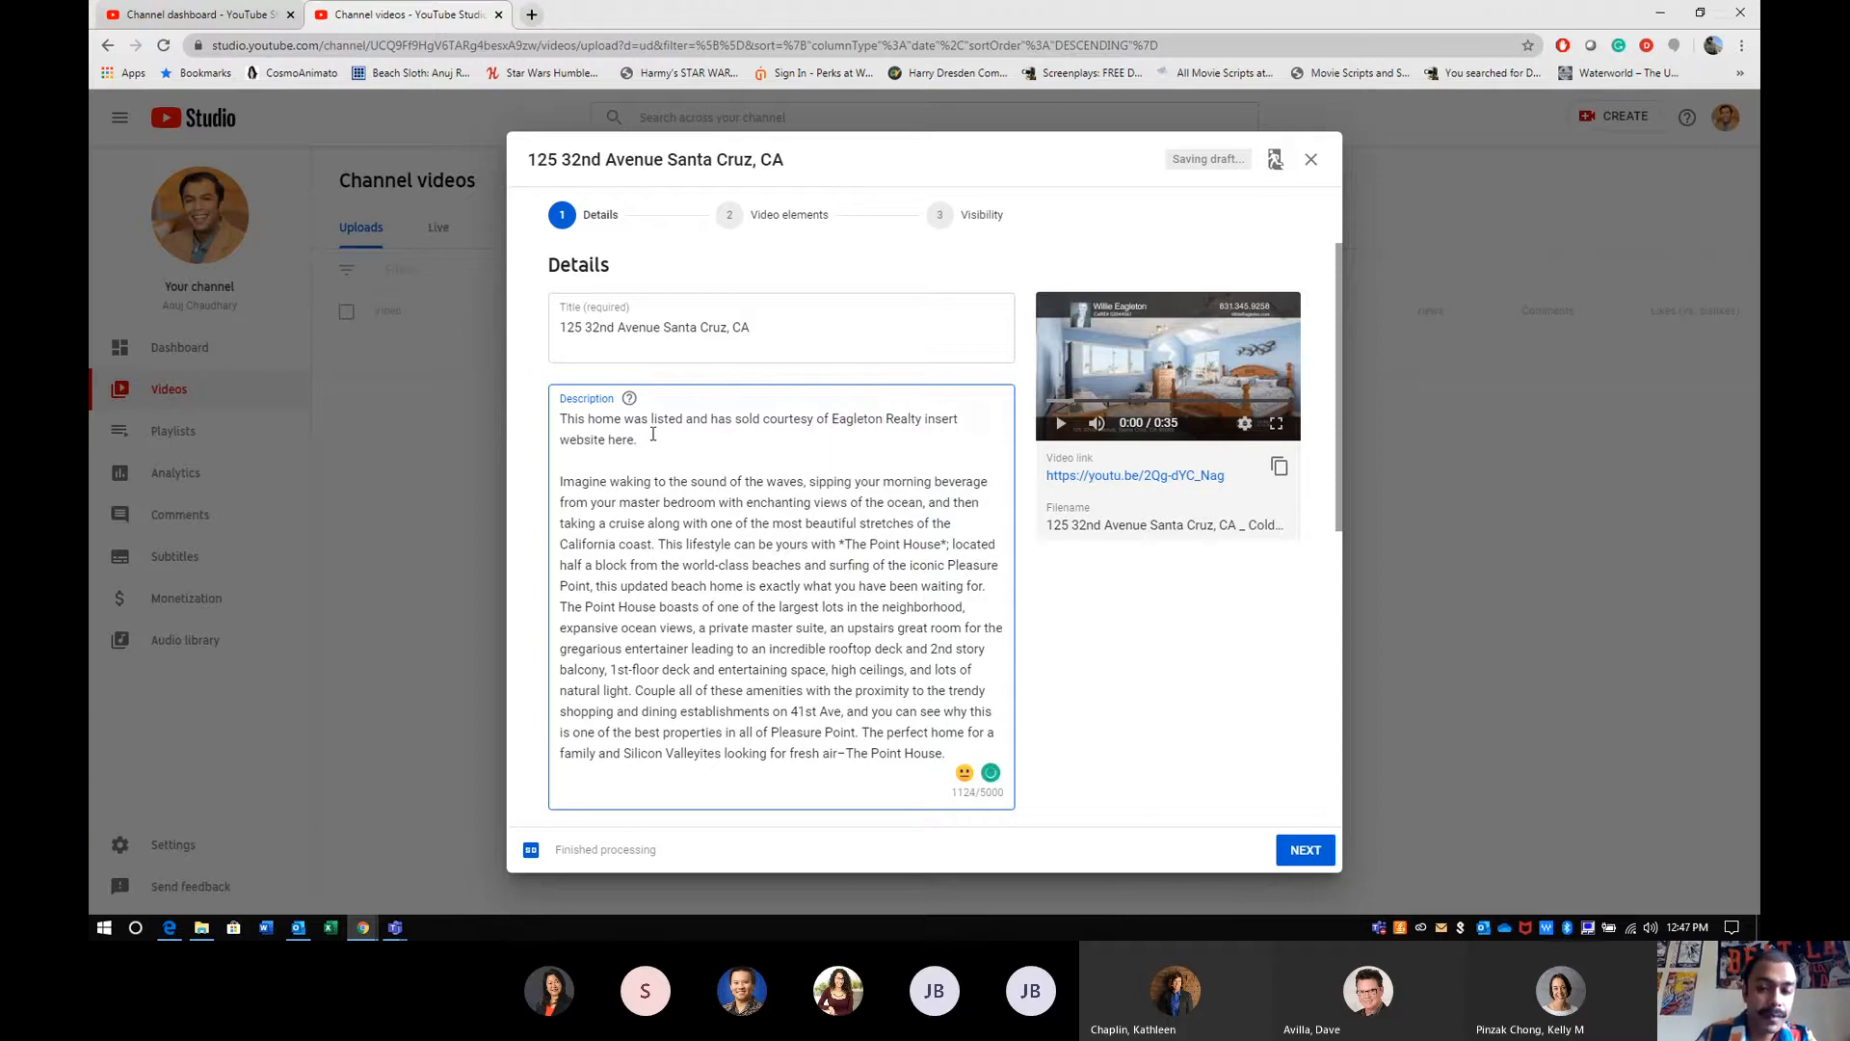
{"action": "double_click", "coordinate": [941, 421]}
{"action": "left_click", "coordinate": [859, 450]}
- Choose the third suggested thumbnail, the evening view of the house exterior, for the video
{"action": "scroll", "coordinate": [859, 450], "scroll_direction": "down", "scroll_amount": 2}
{"action": "scroll", "coordinate": [860, 450], "scroll_direction": "down", "scroll_amount": 2}
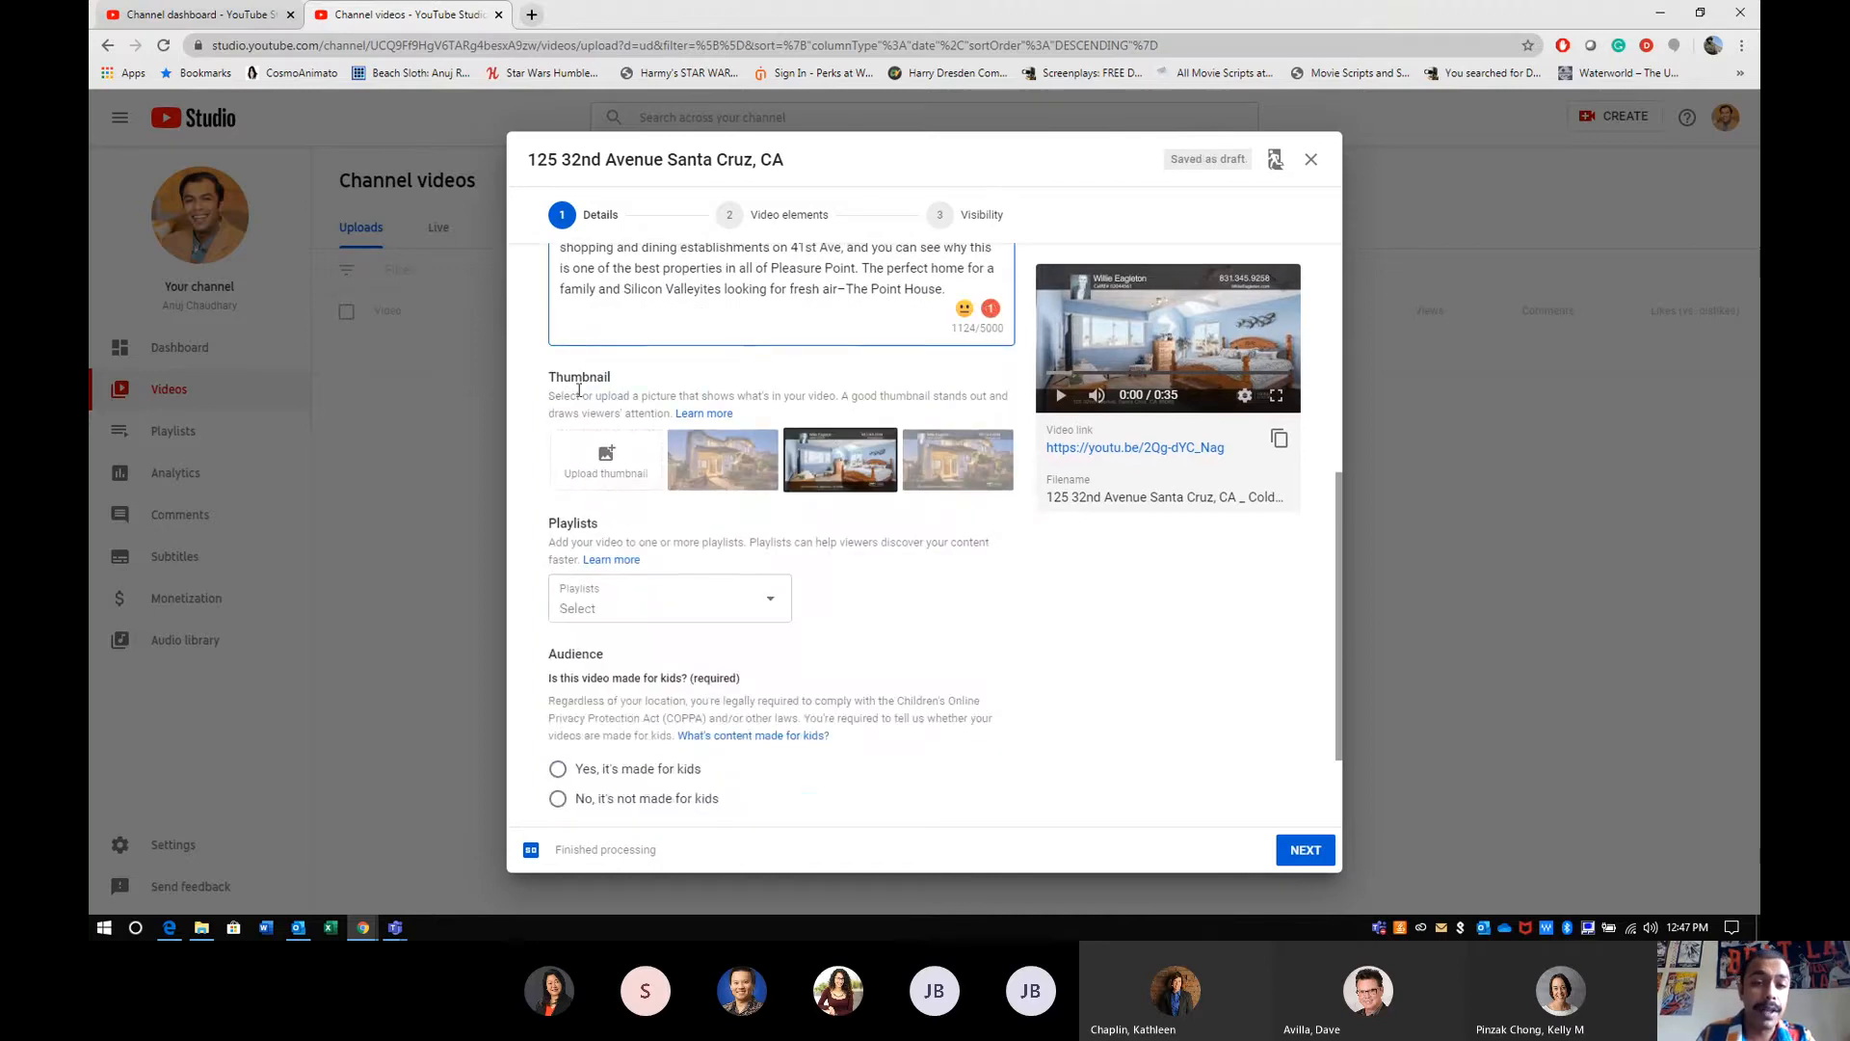
{"action": "left_click_drag", "start_coordinate": [557, 379], "coordinate": [577, 375]}
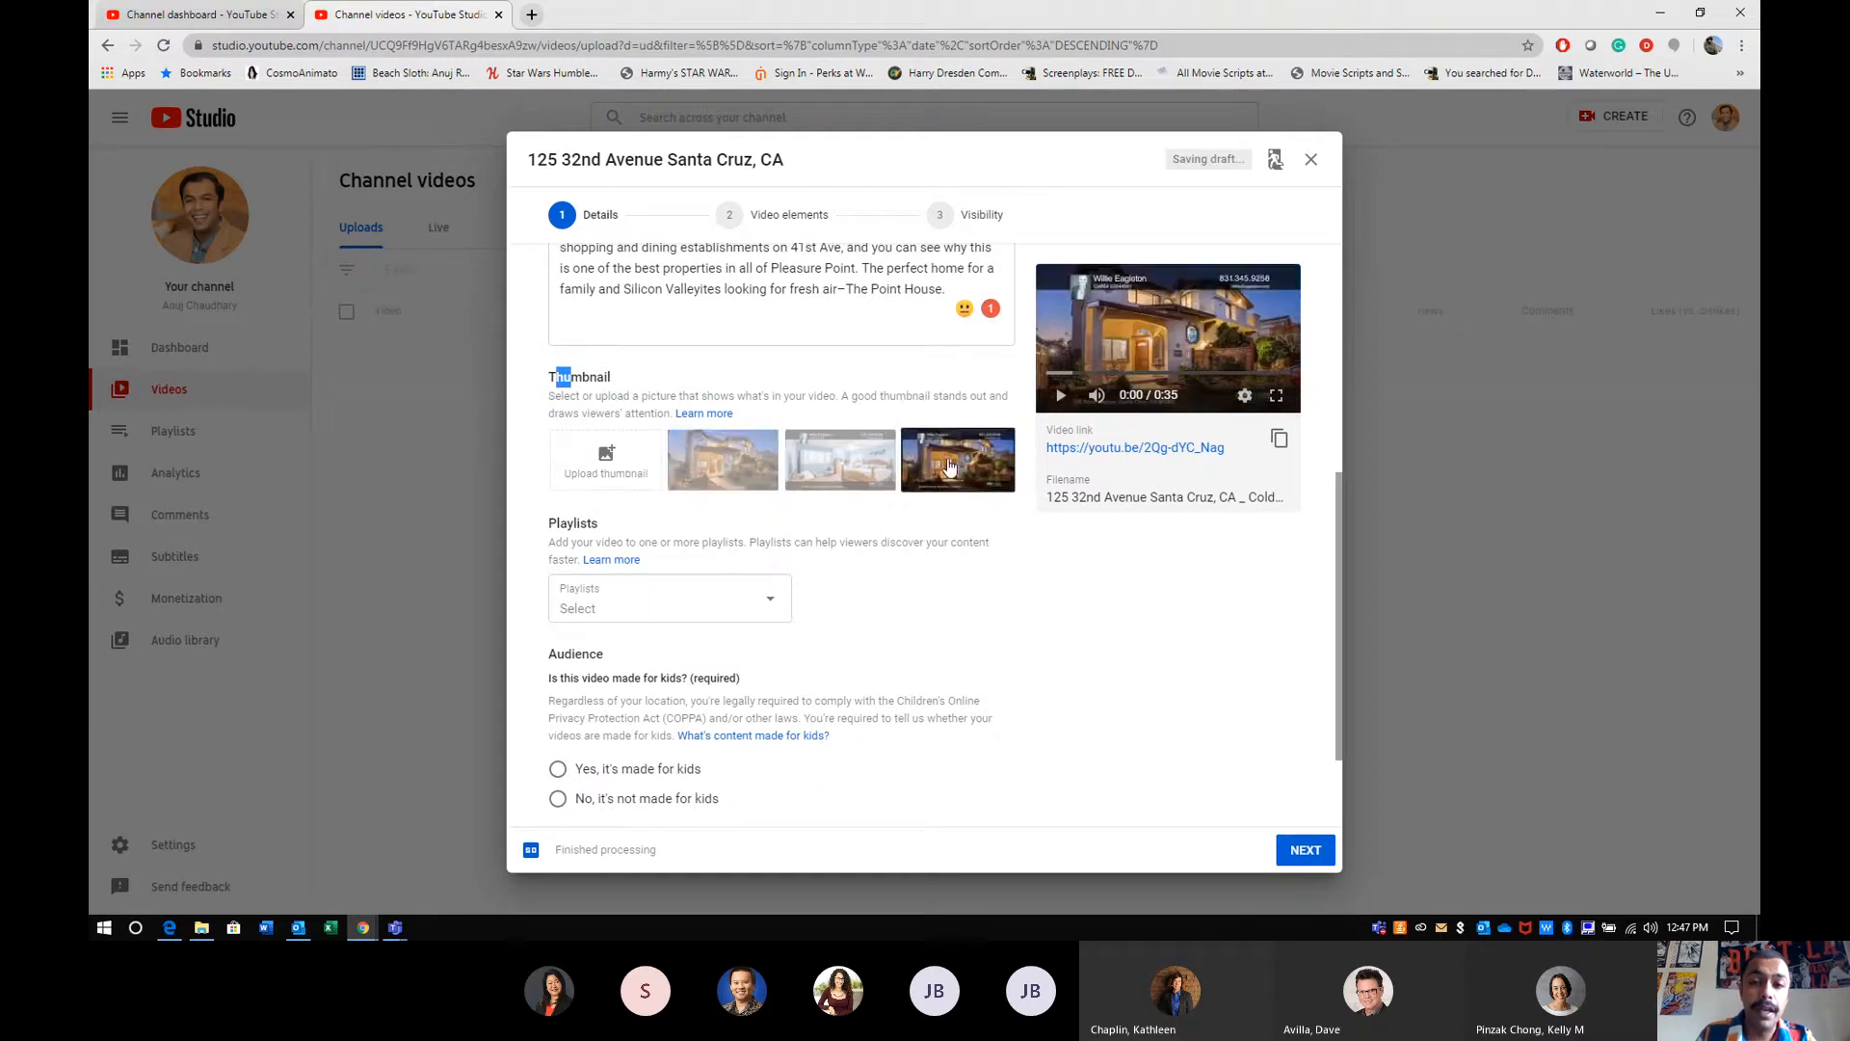
{"action": "left_click", "coordinate": [931, 466]}
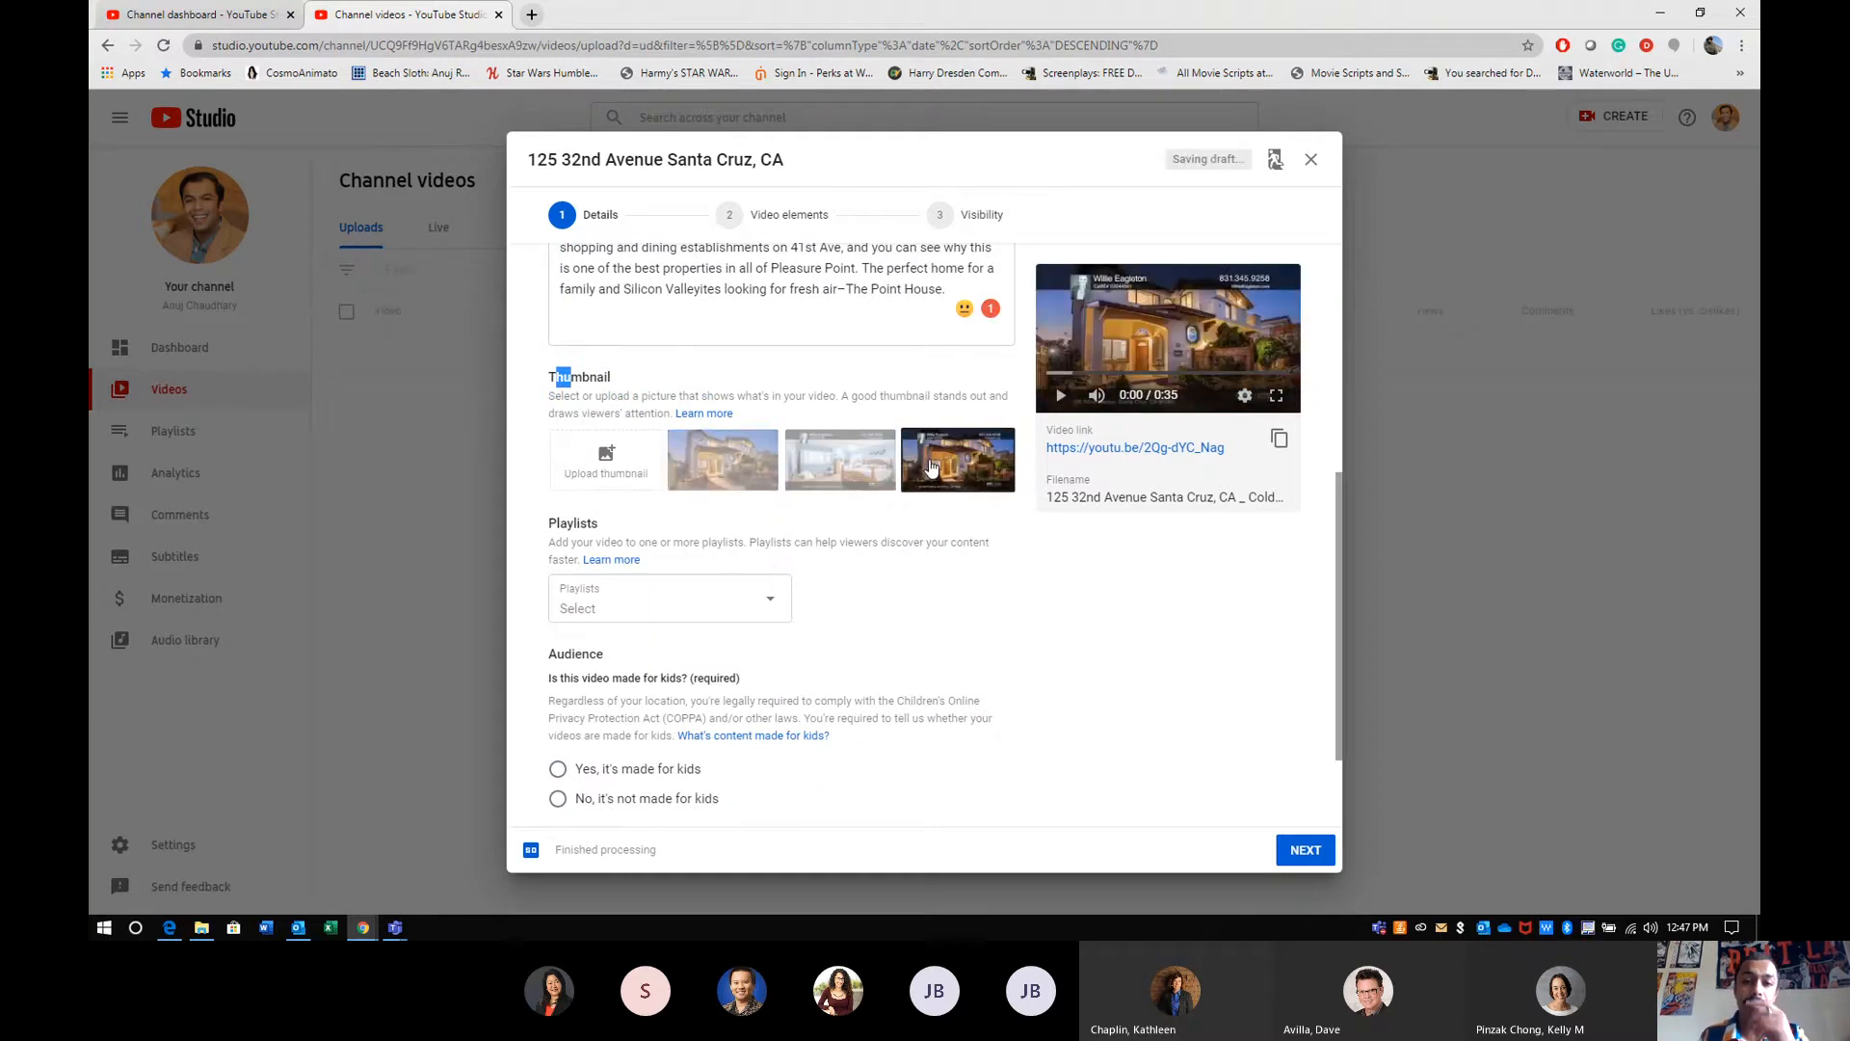
{"action": "left_click", "coordinate": [1026, 523]}
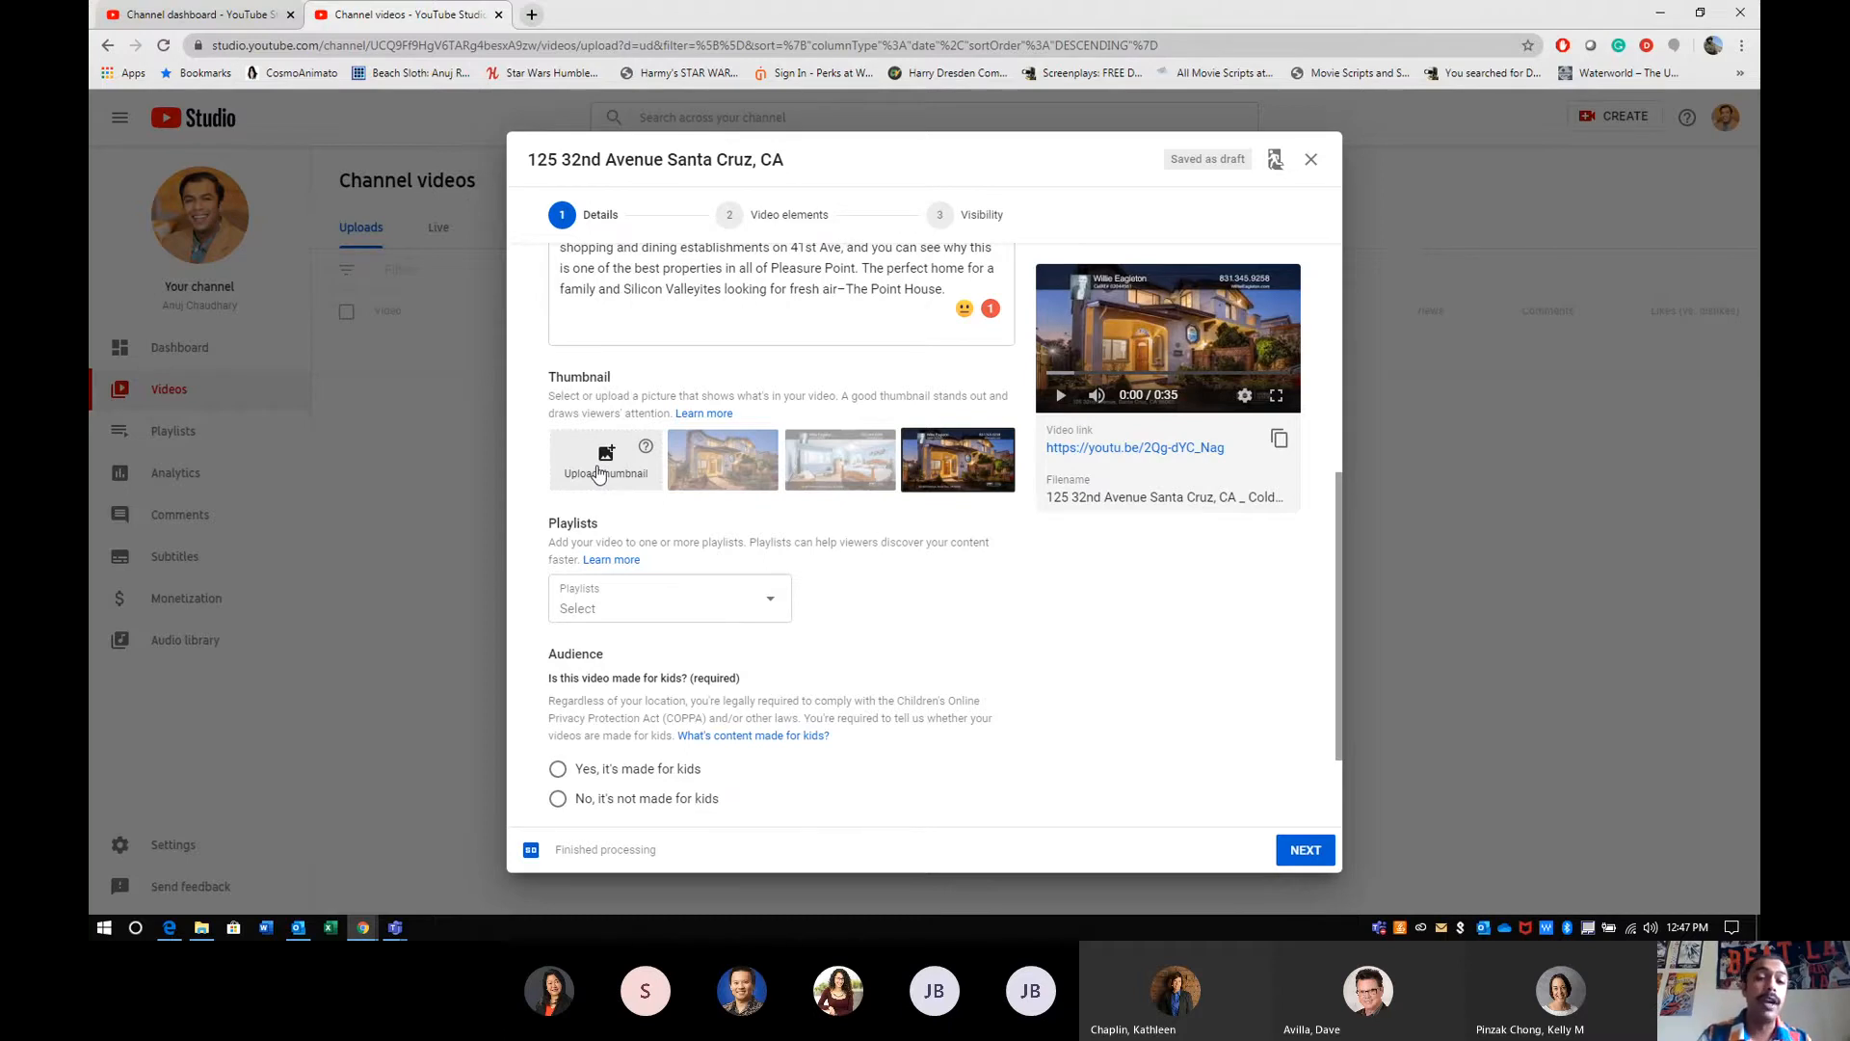
- Choose the second suggested thumbnail, the bedroom view, for the video
{"action": "left_click", "coordinate": [598, 473]}
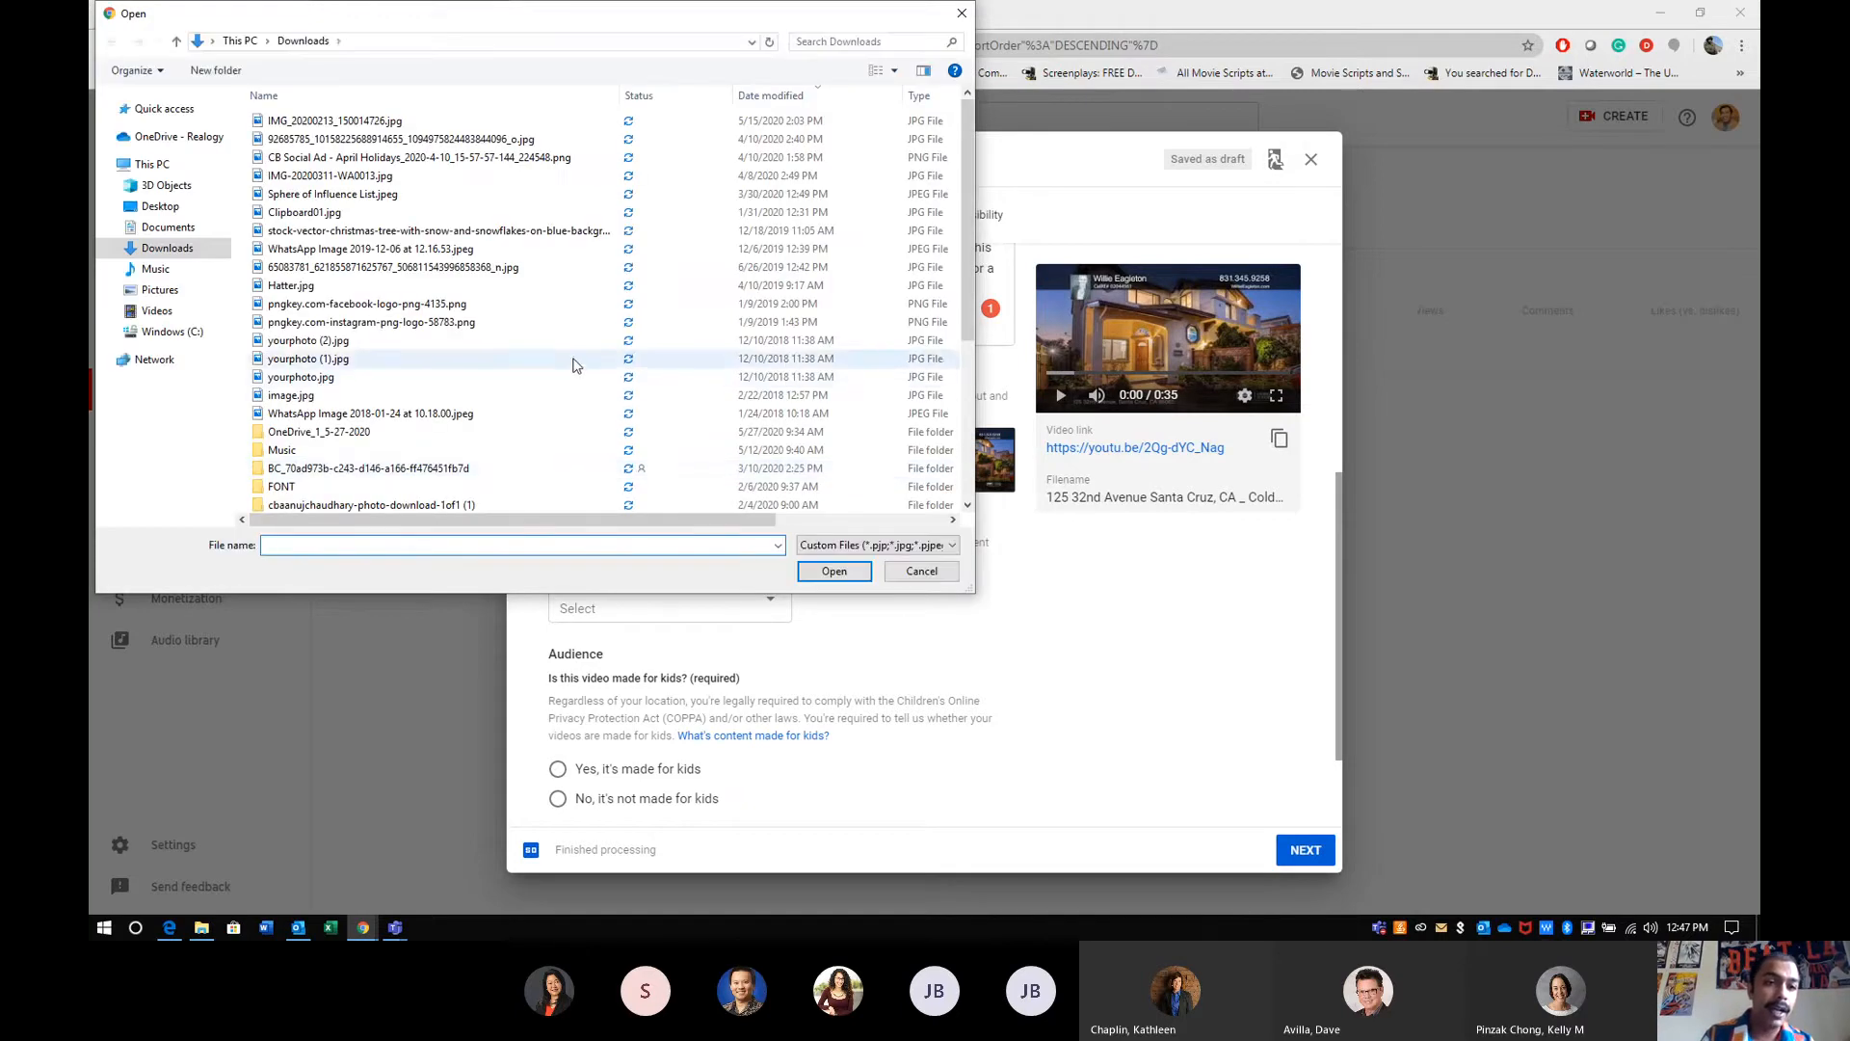
{"action": "left_click", "coordinate": [962, 12]}
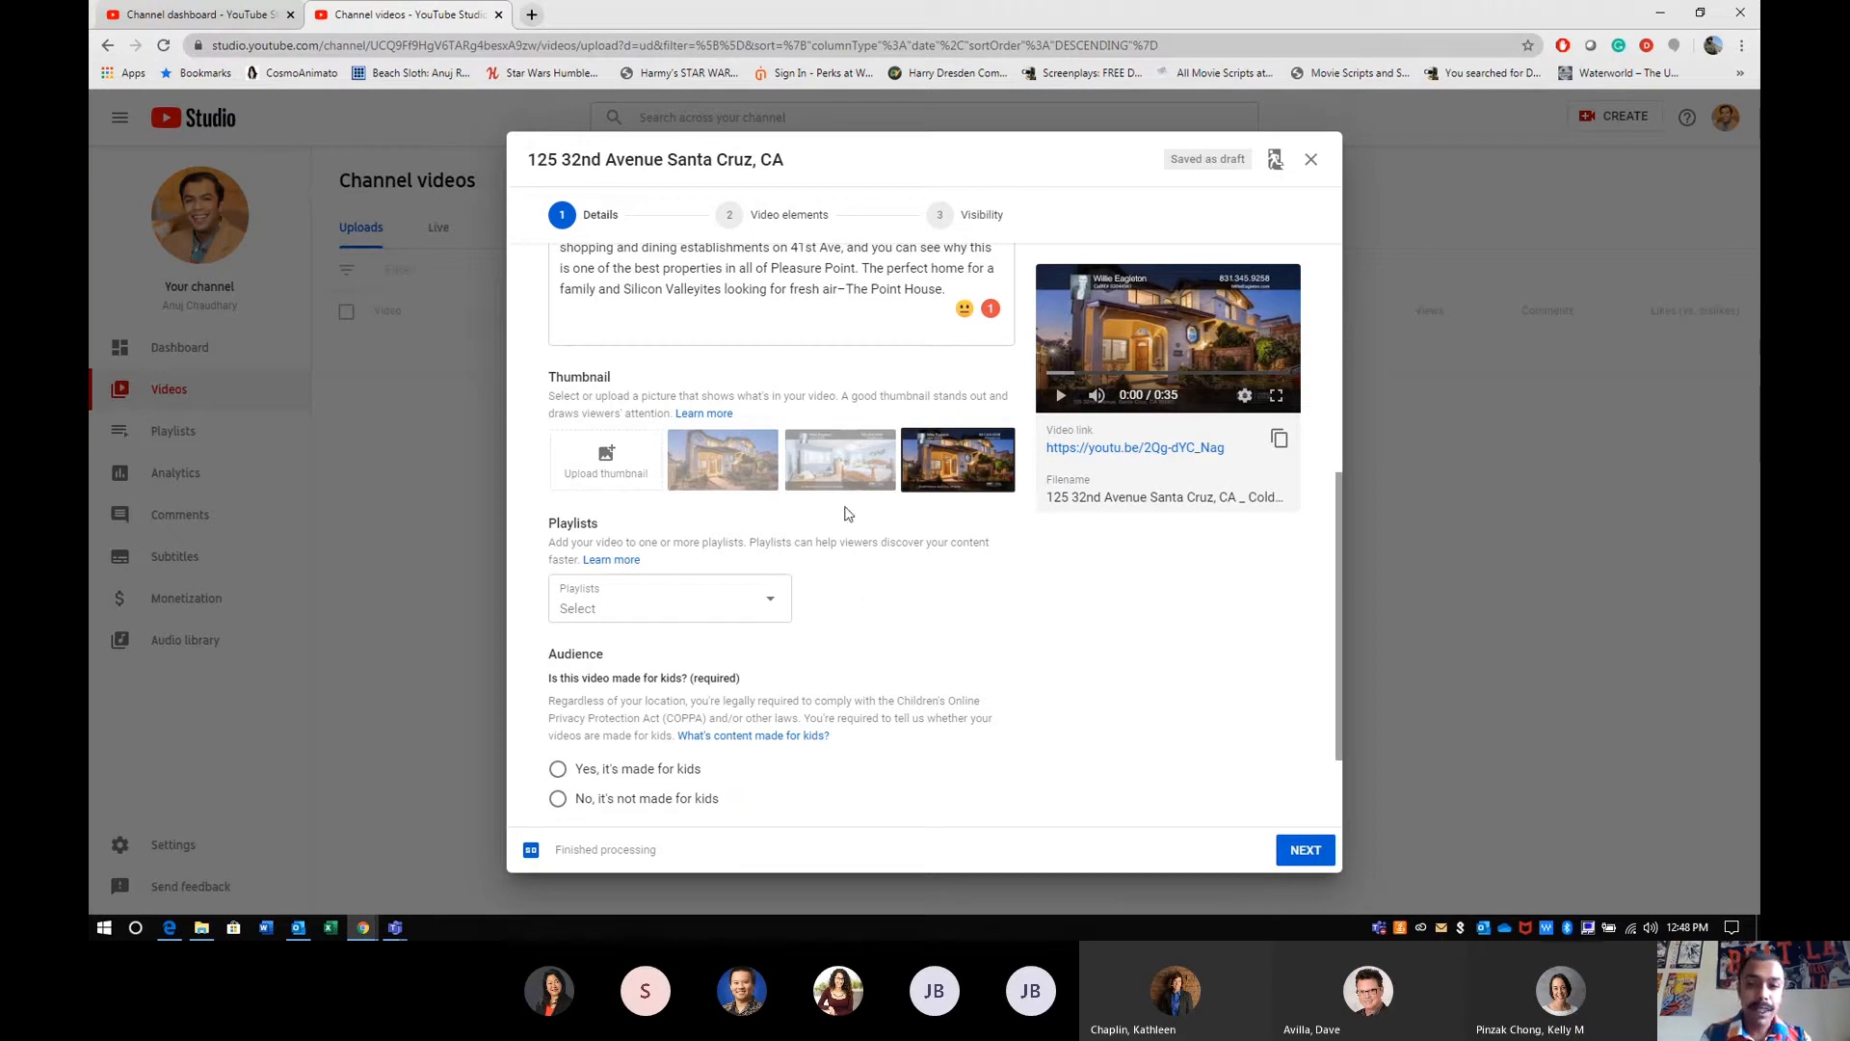
{"action": "left_click", "coordinate": [815, 491]}
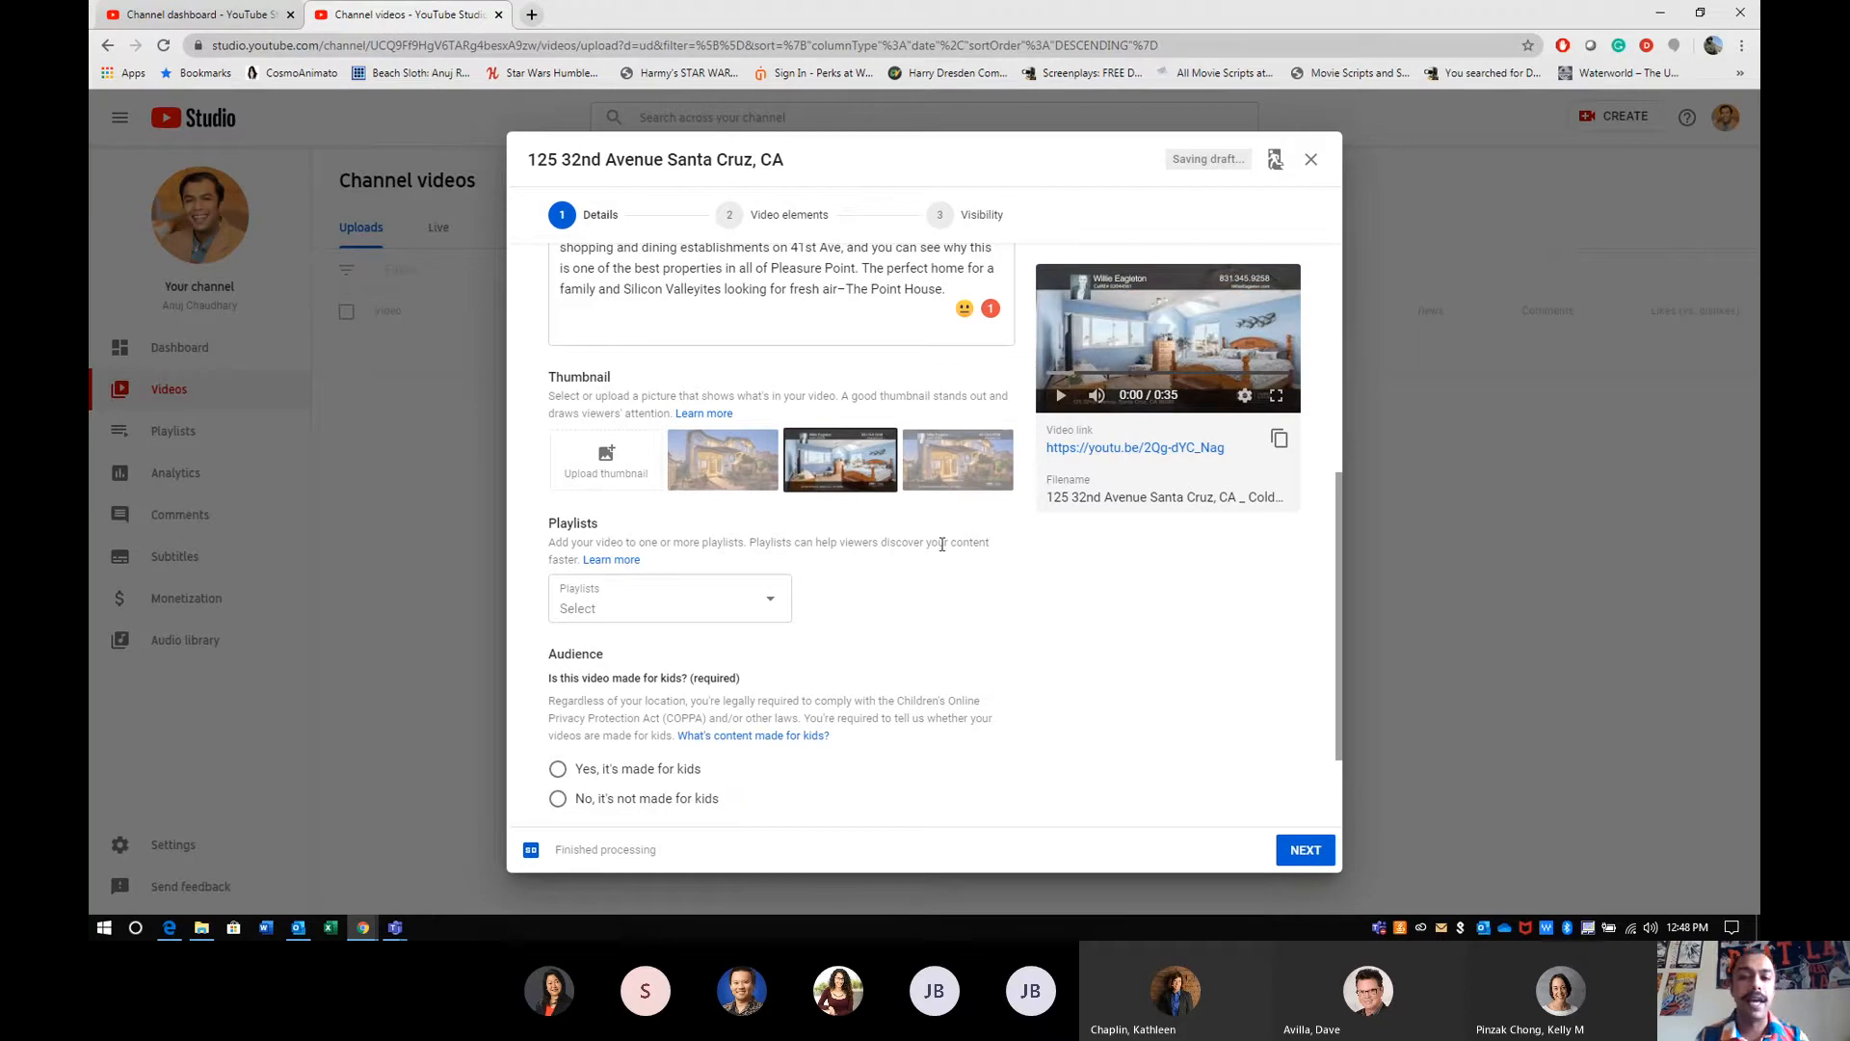
- Start a new playlist for the video and title it "Television Ads"
{"action": "left_click", "coordinate": [763, 603]}
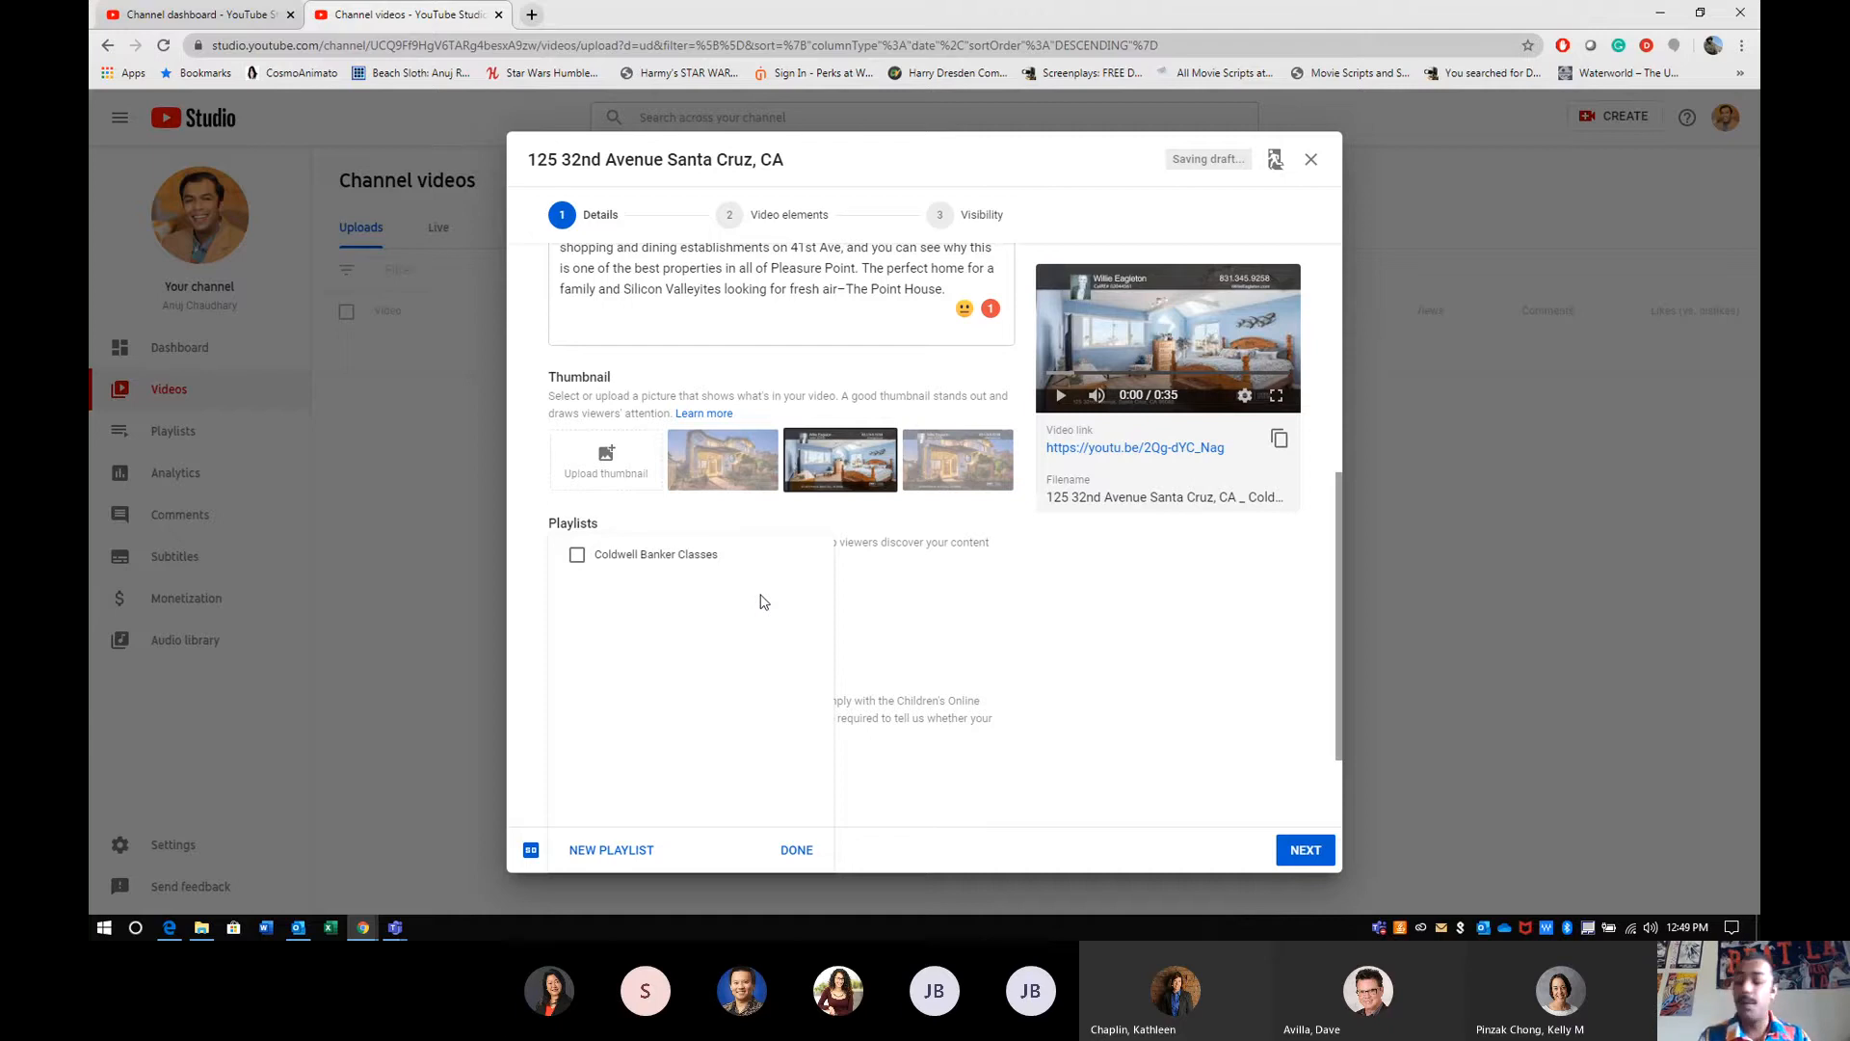
{"action": "left_click", "coordinate": [608, 856]}
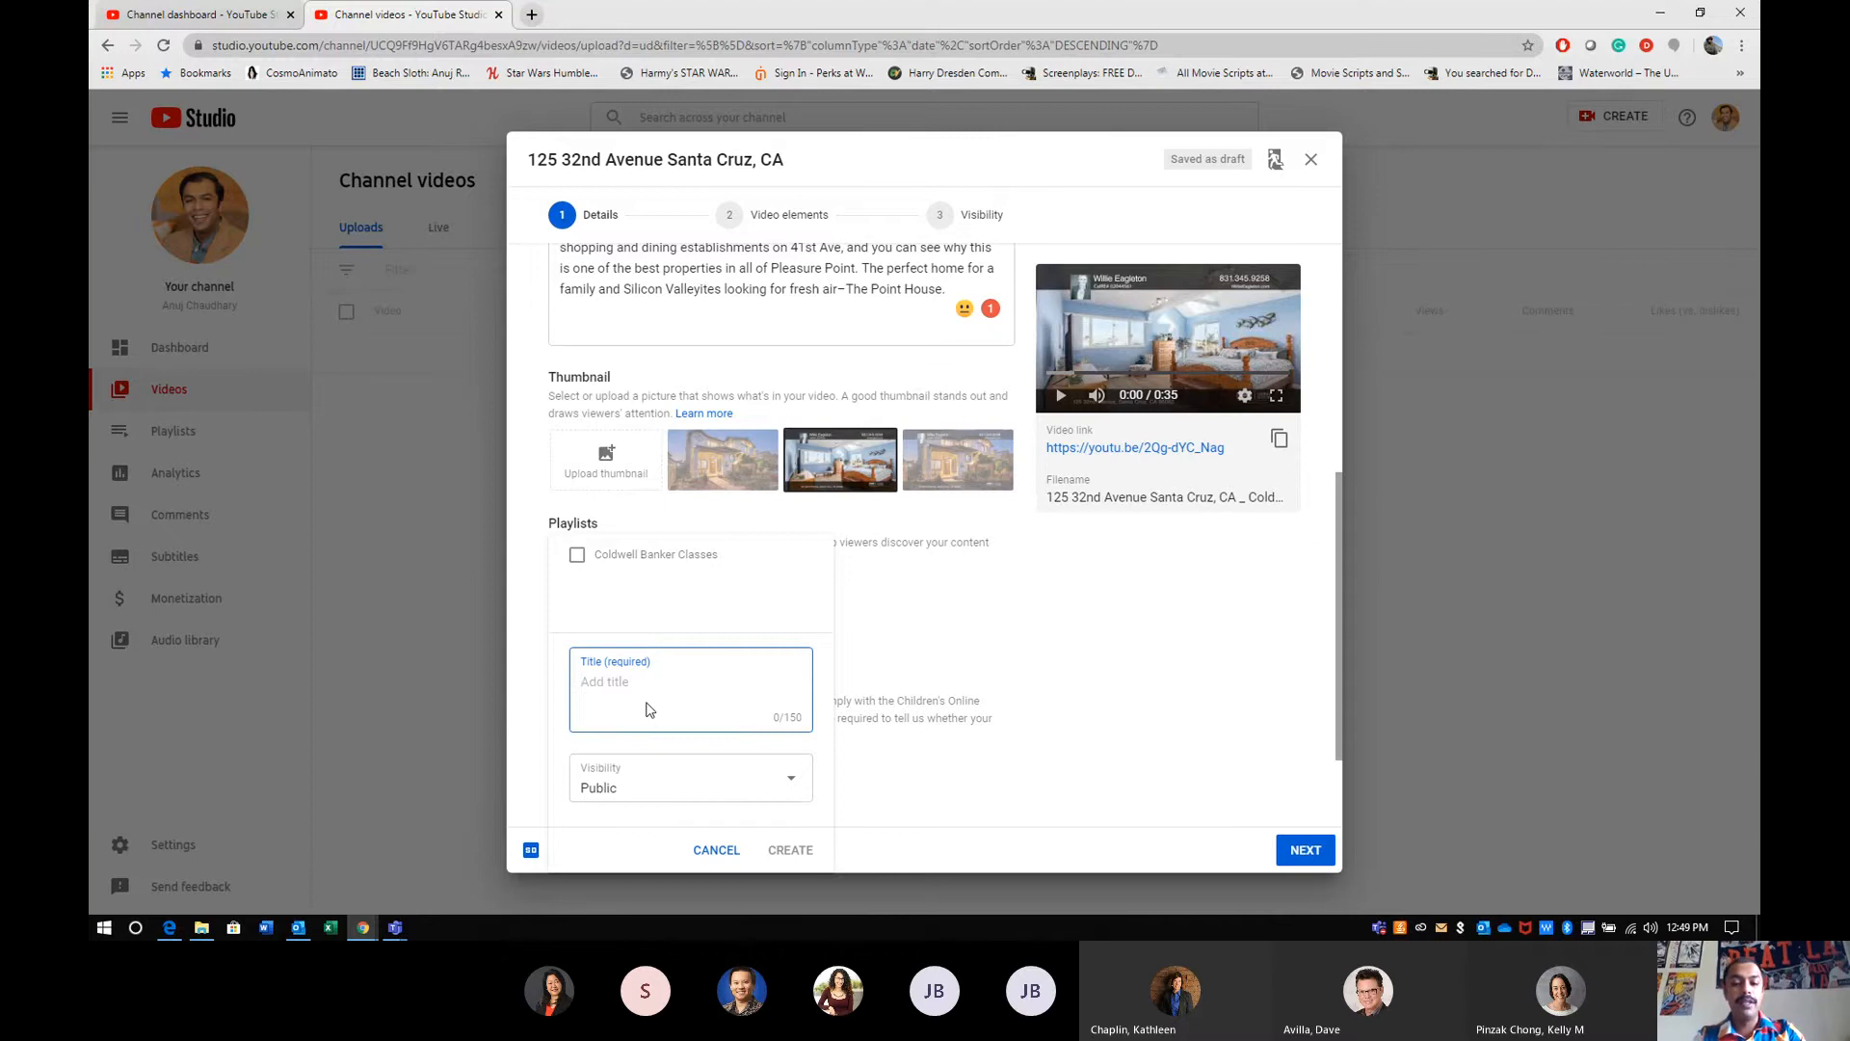
{"action": "type", "text": "Television Ads"}
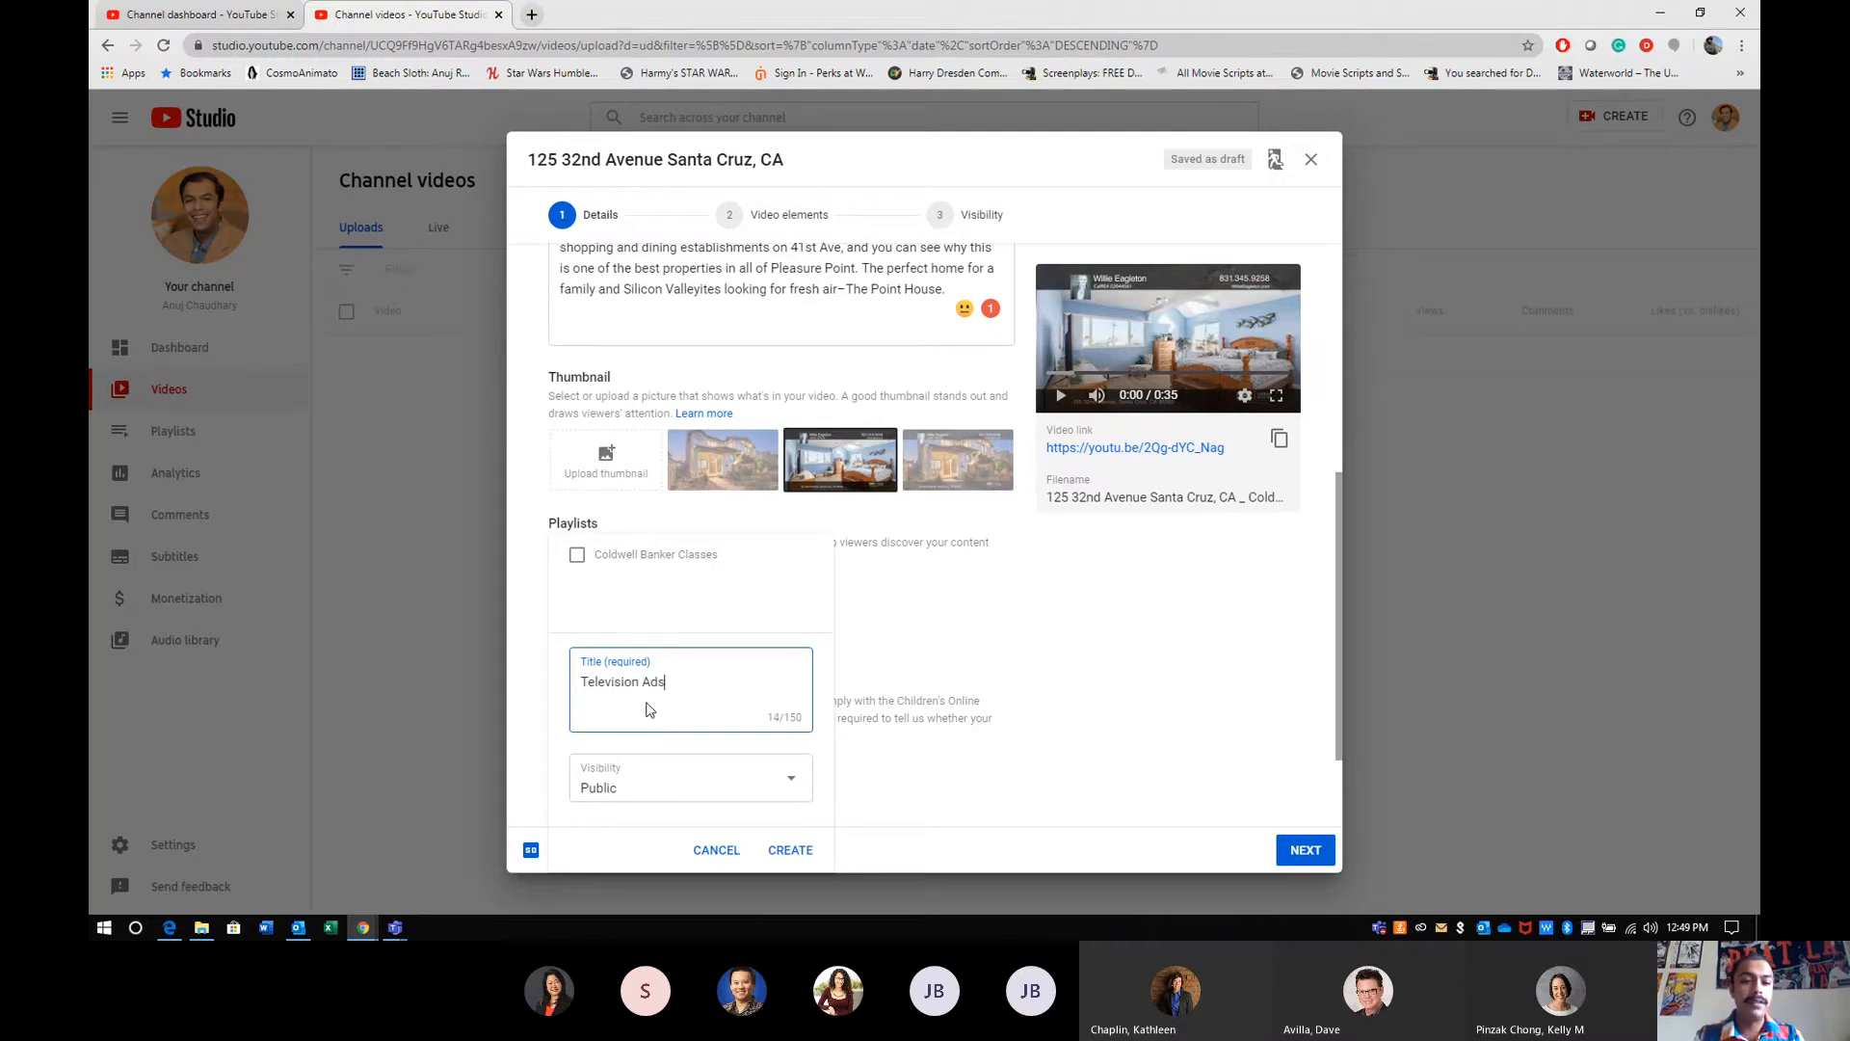
- Create the "Television Ads" playlist with Public visibility and assign the video to it
{"action": "left_click", "coordinate": [652, 789]}
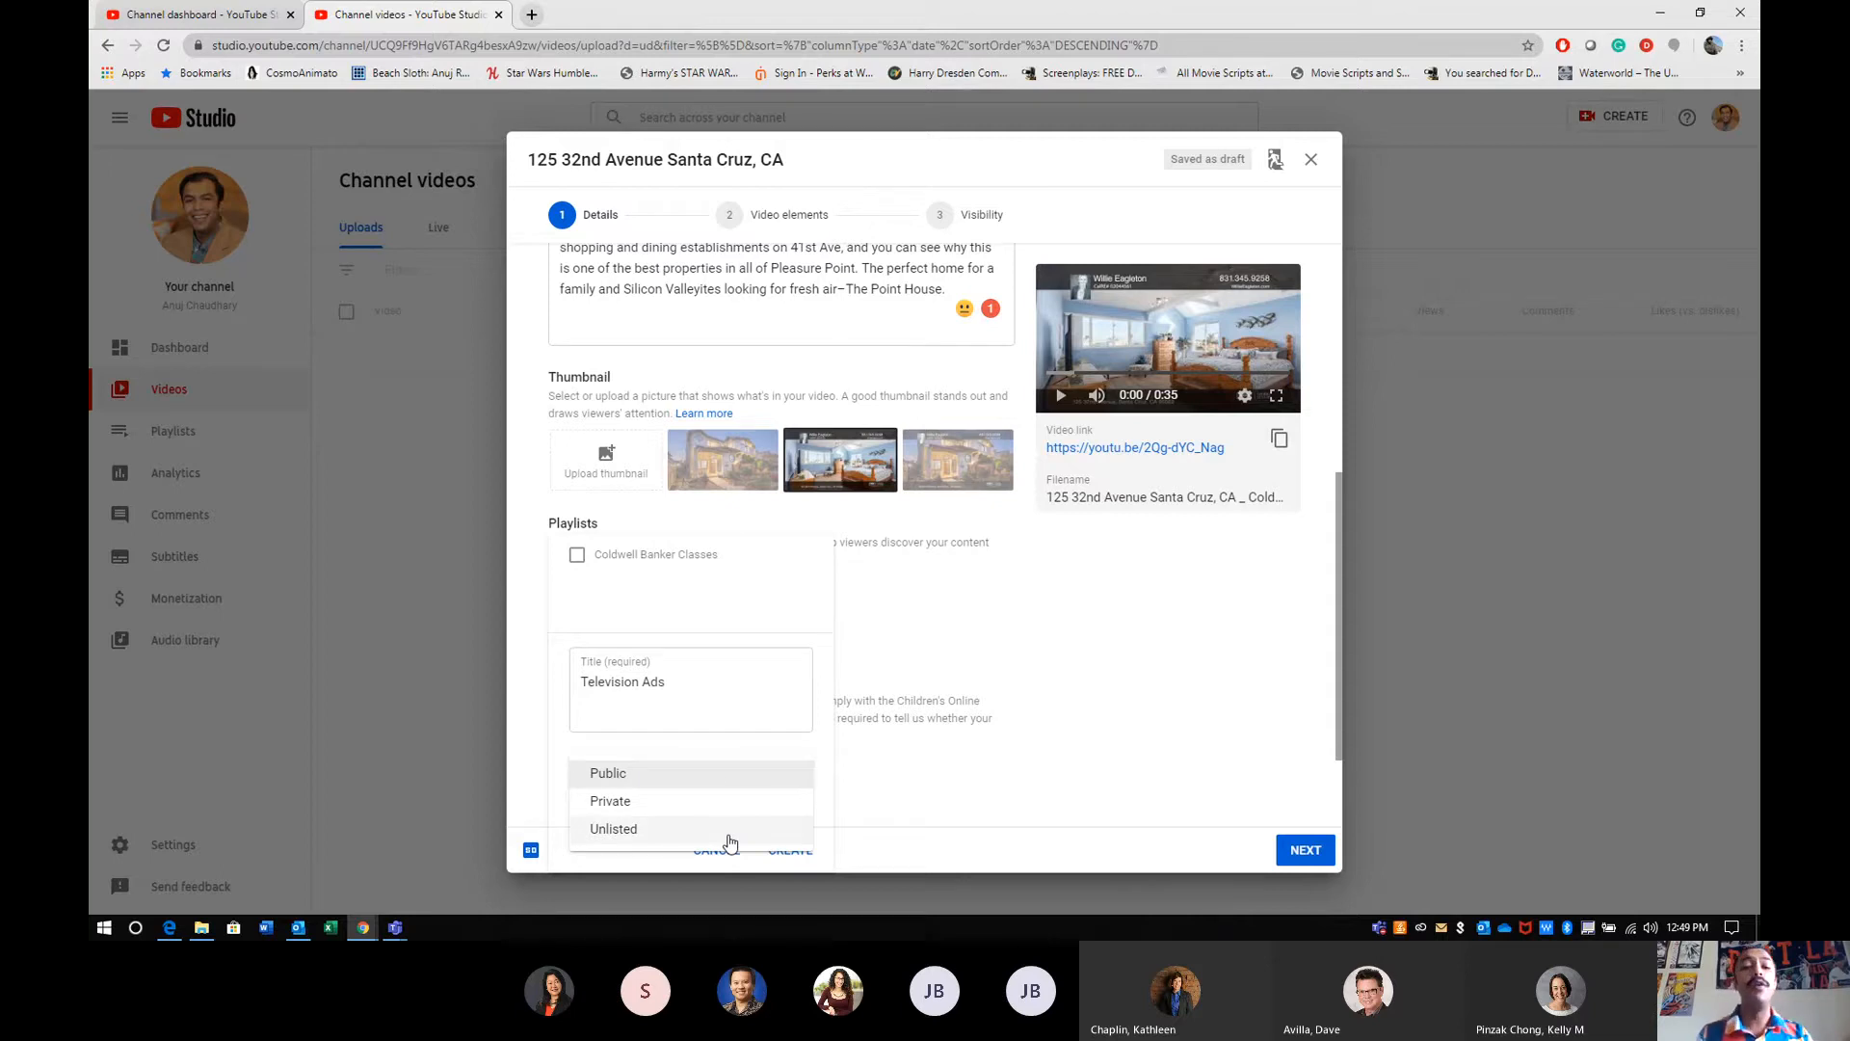
{"action": "left_click", "coordinate": [680, 782]}
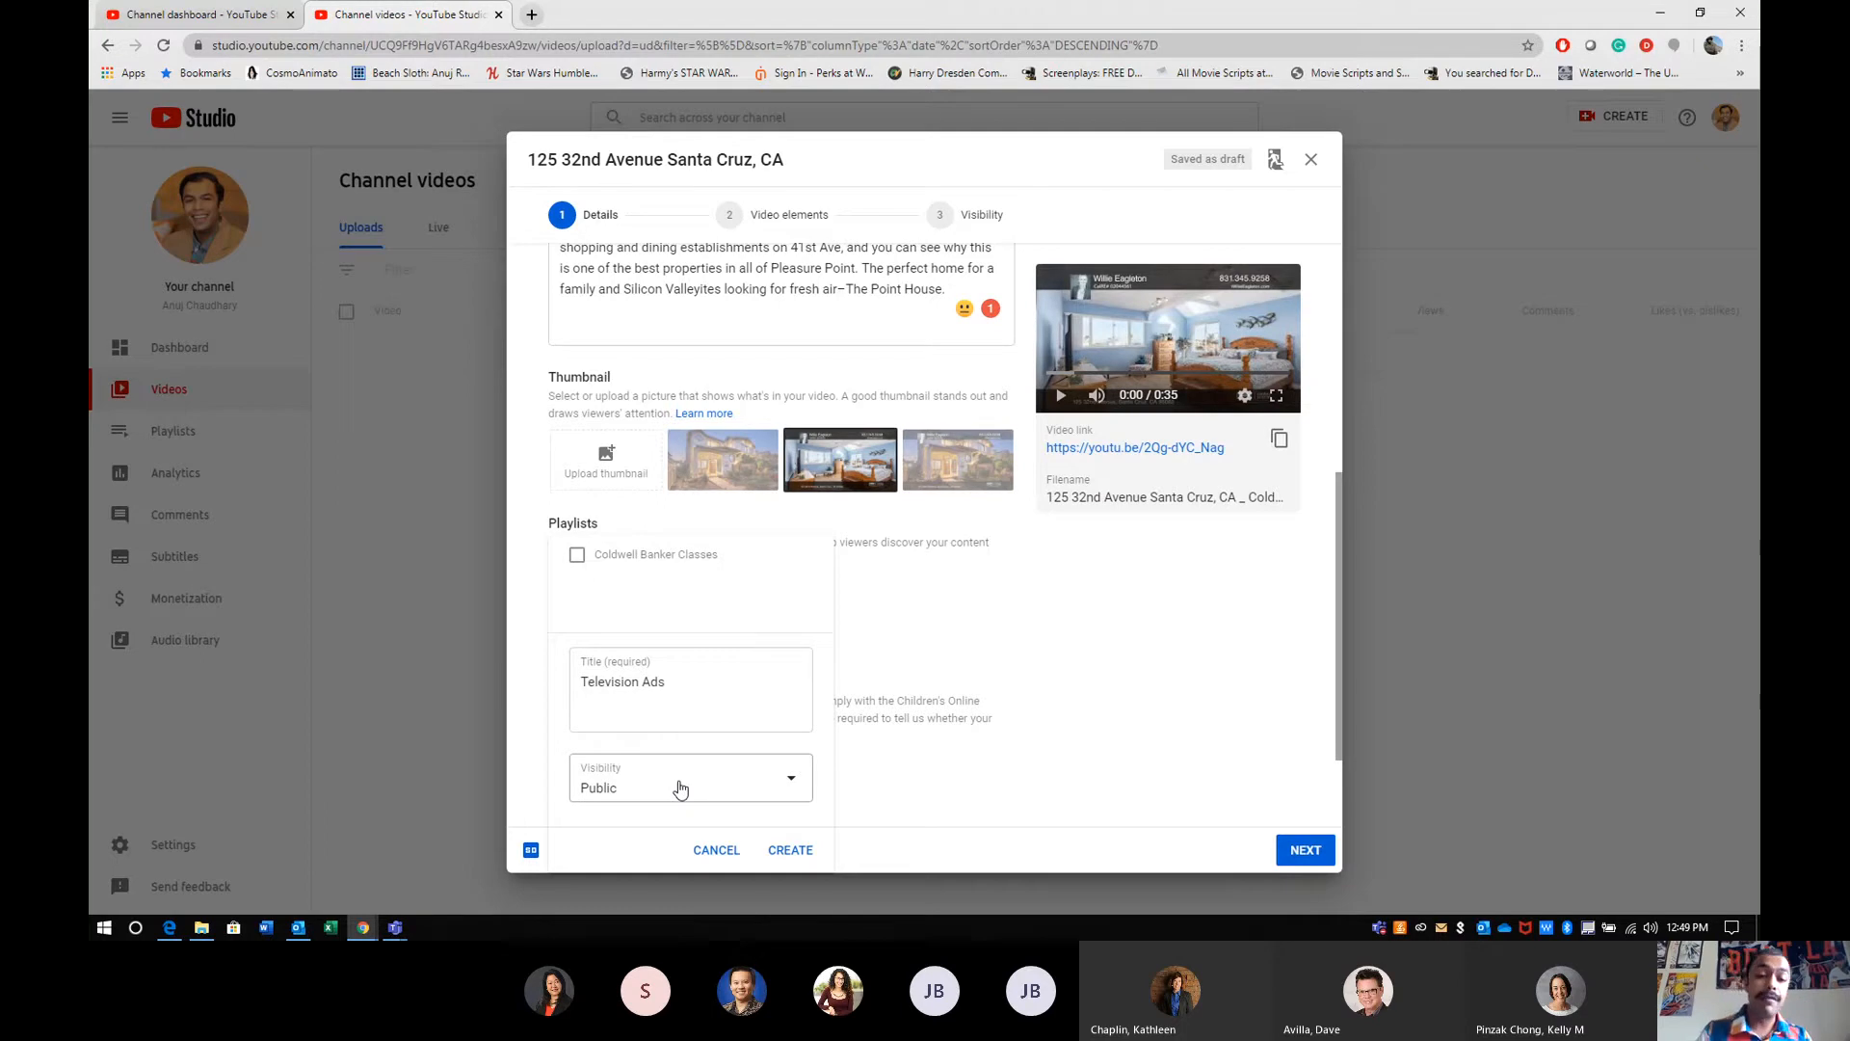
{"action": "left_click", "coordinate": [680, 789]}
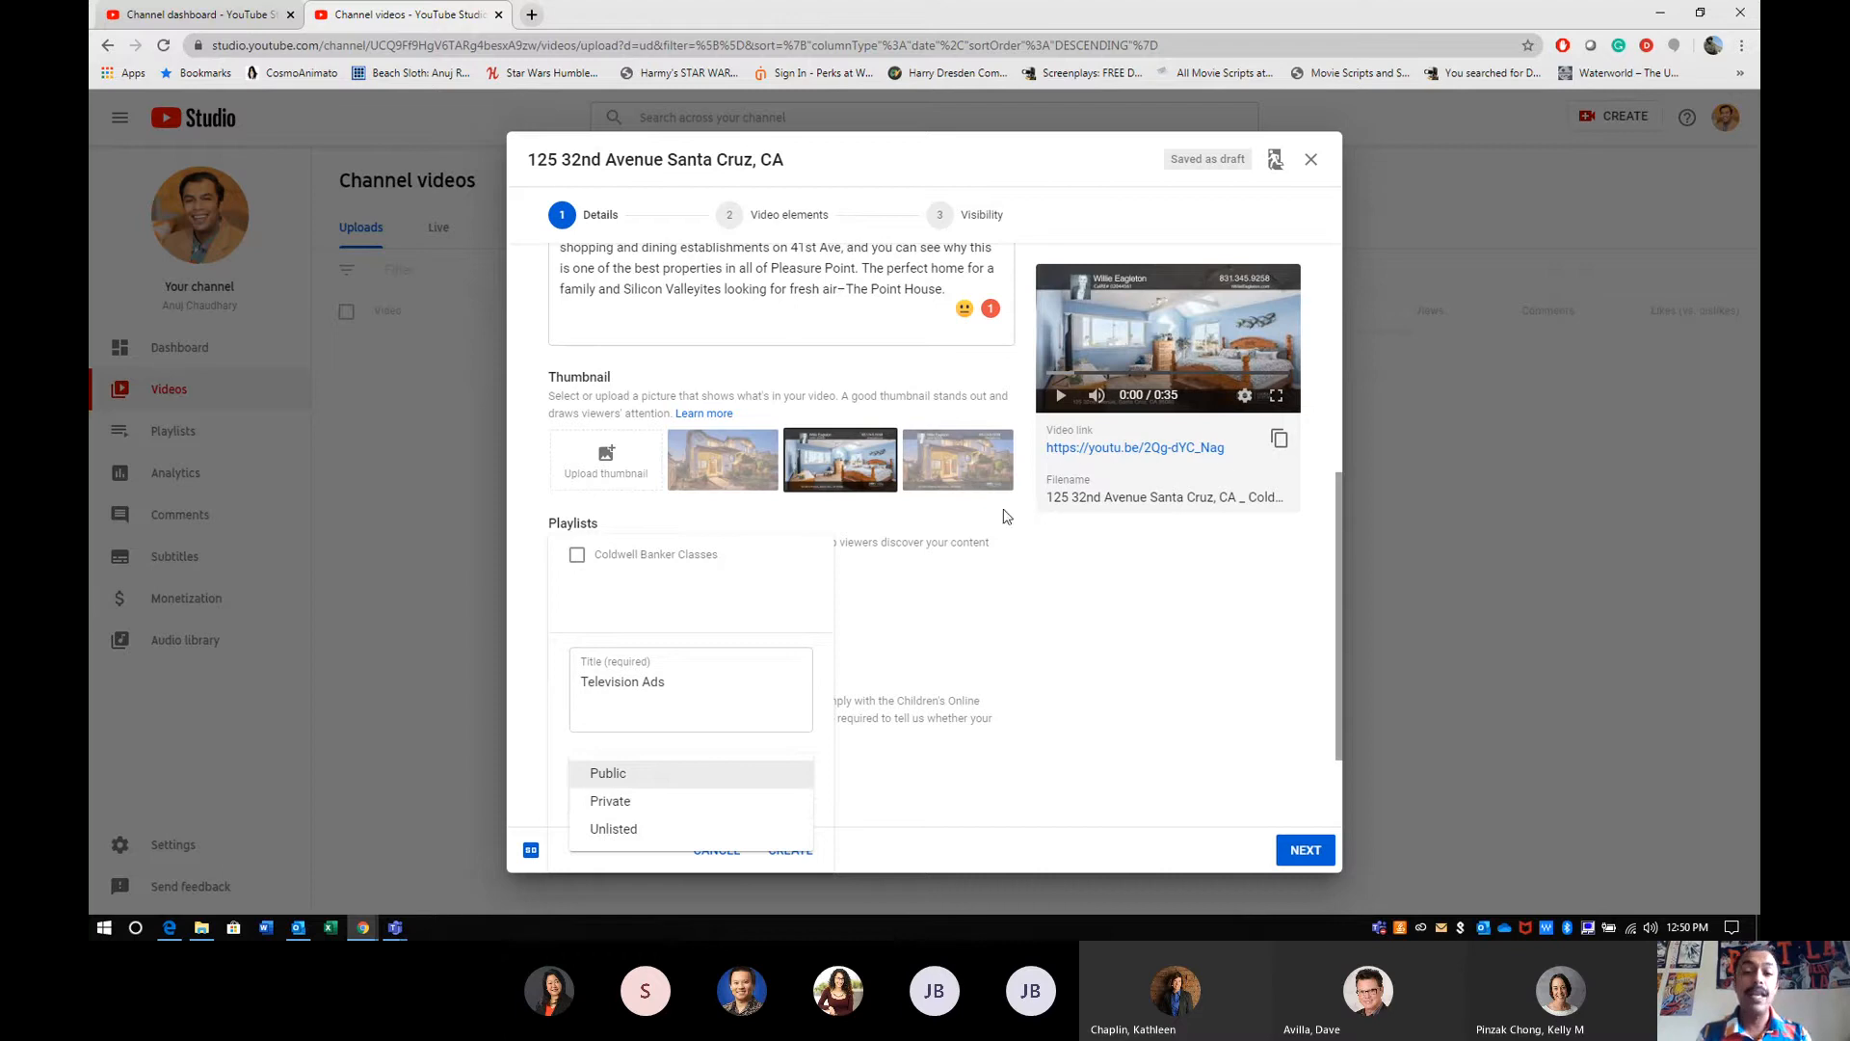
{"action": "left_click", "coordinate": [990, 776]}
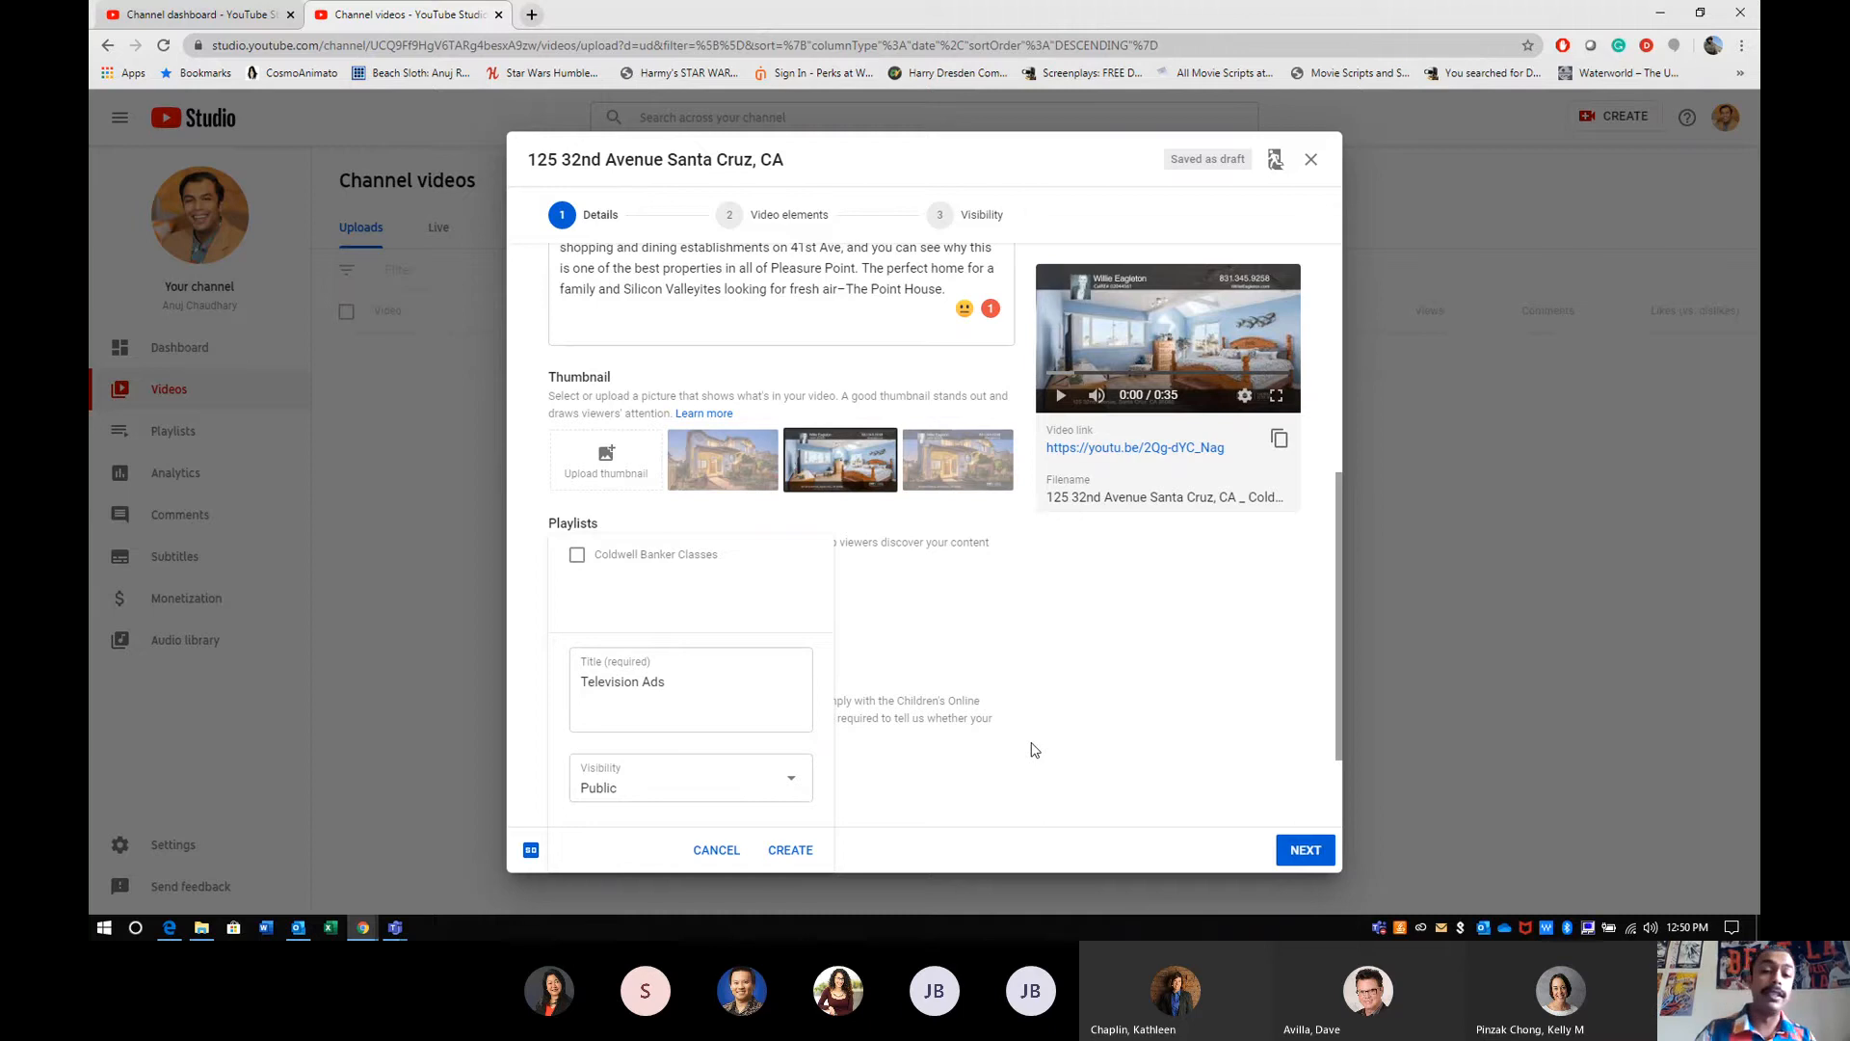
{"action": "left_click", "coordinate": [700, 789]}
{"action": "left_click", "coordinate": [665, 787]}
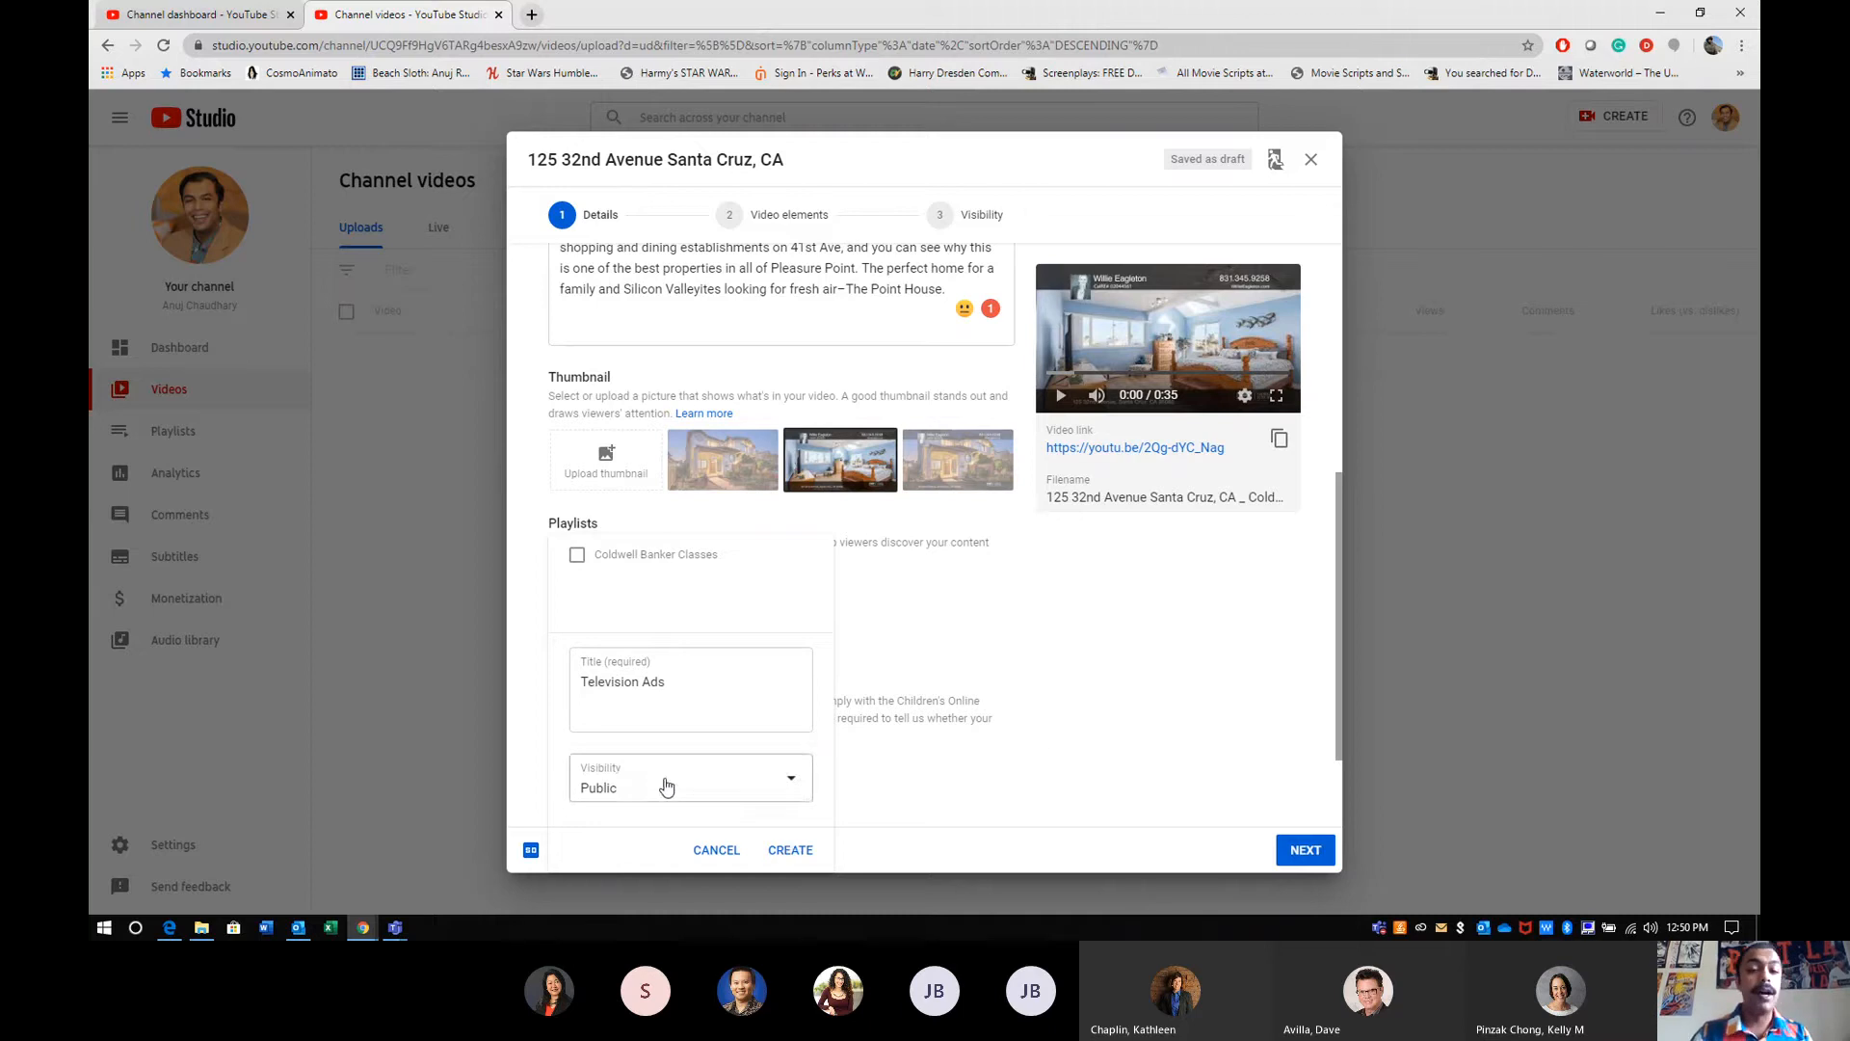
{"action": "left_click", "coordinate": [792, 852]}
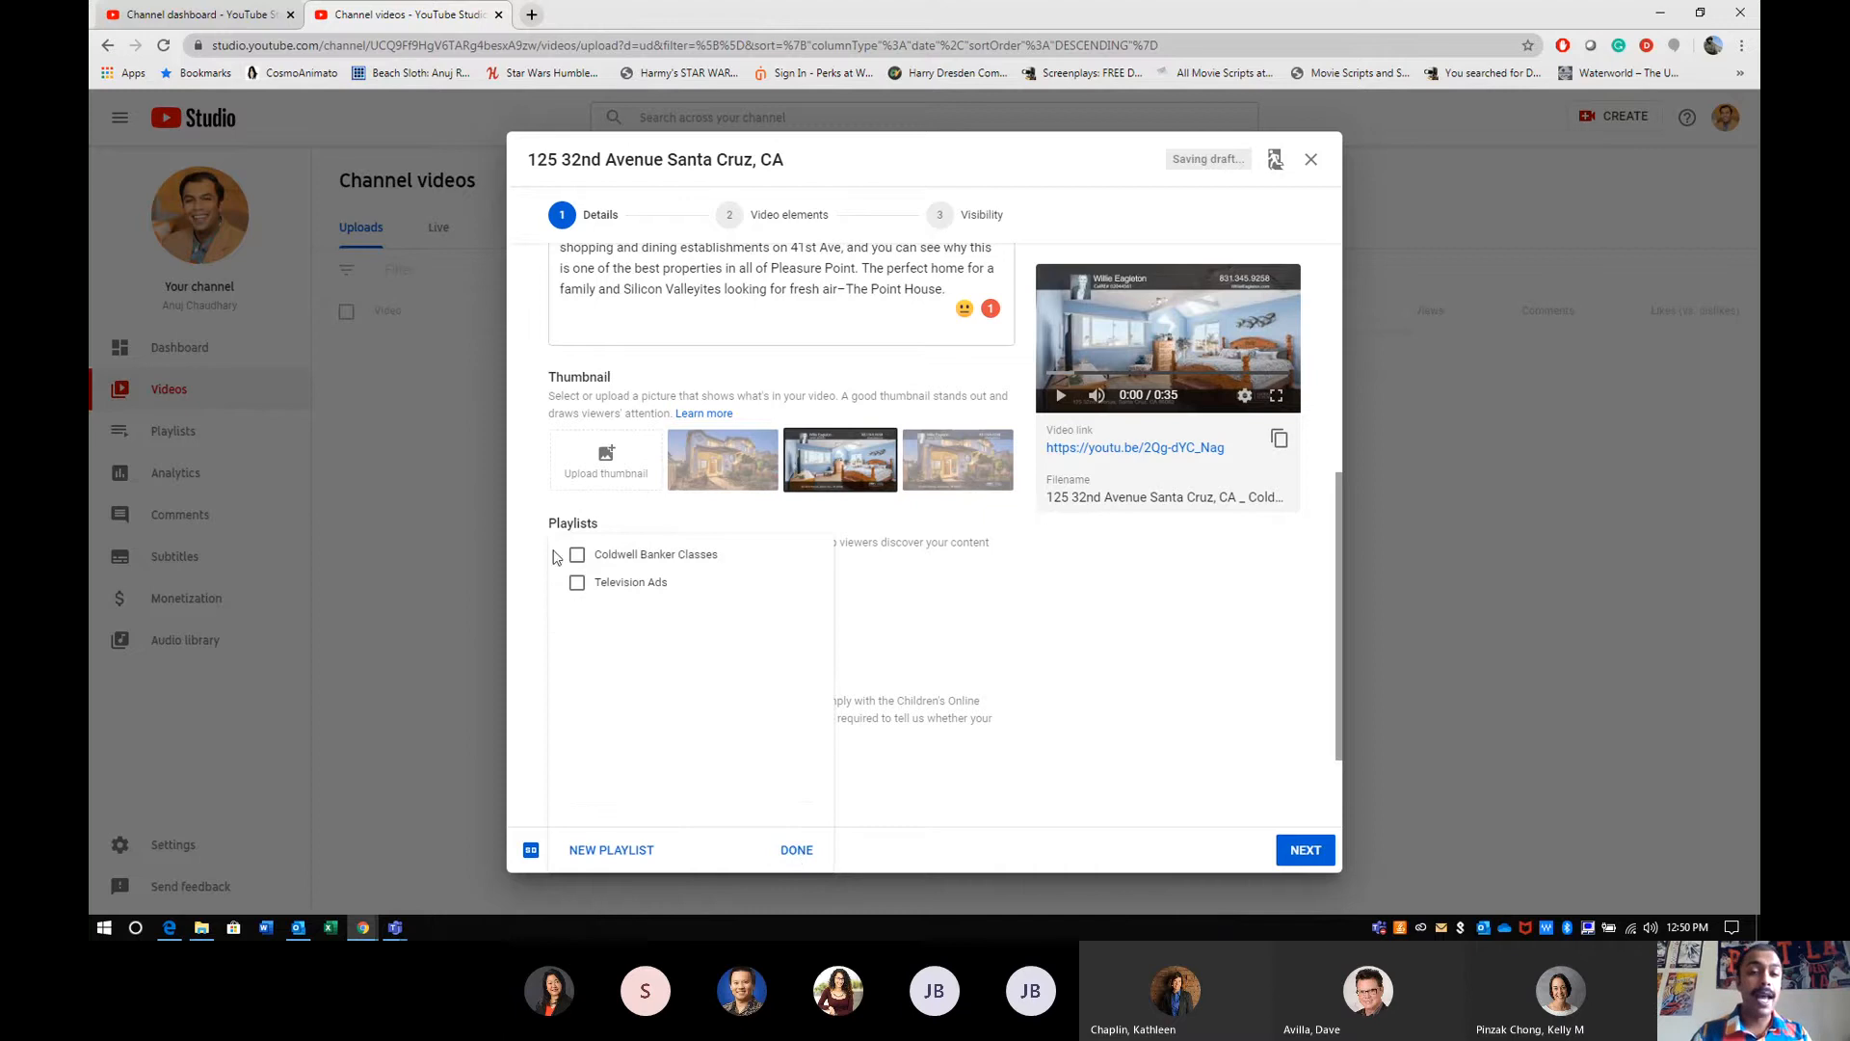
{"action": "left_click", "coordinate": [580, 585]}
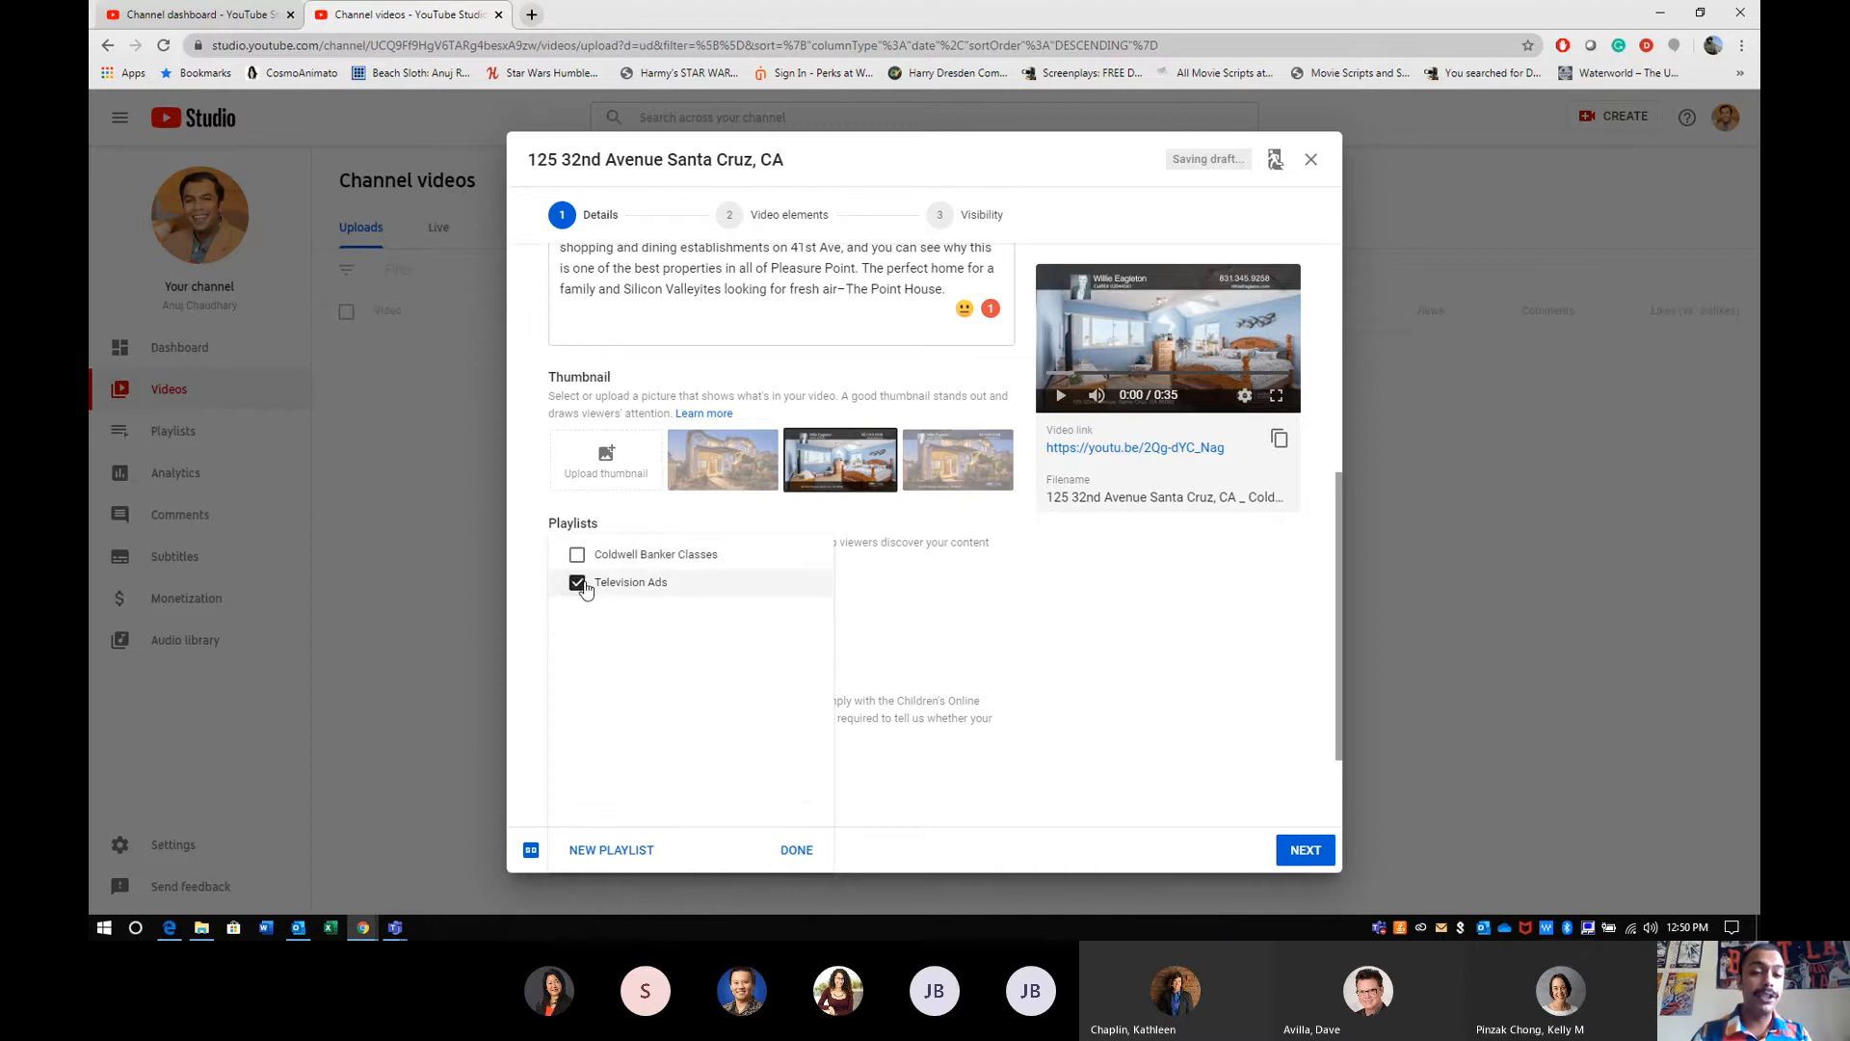
{"action": "left_click", "coordinate": [792, 850]}
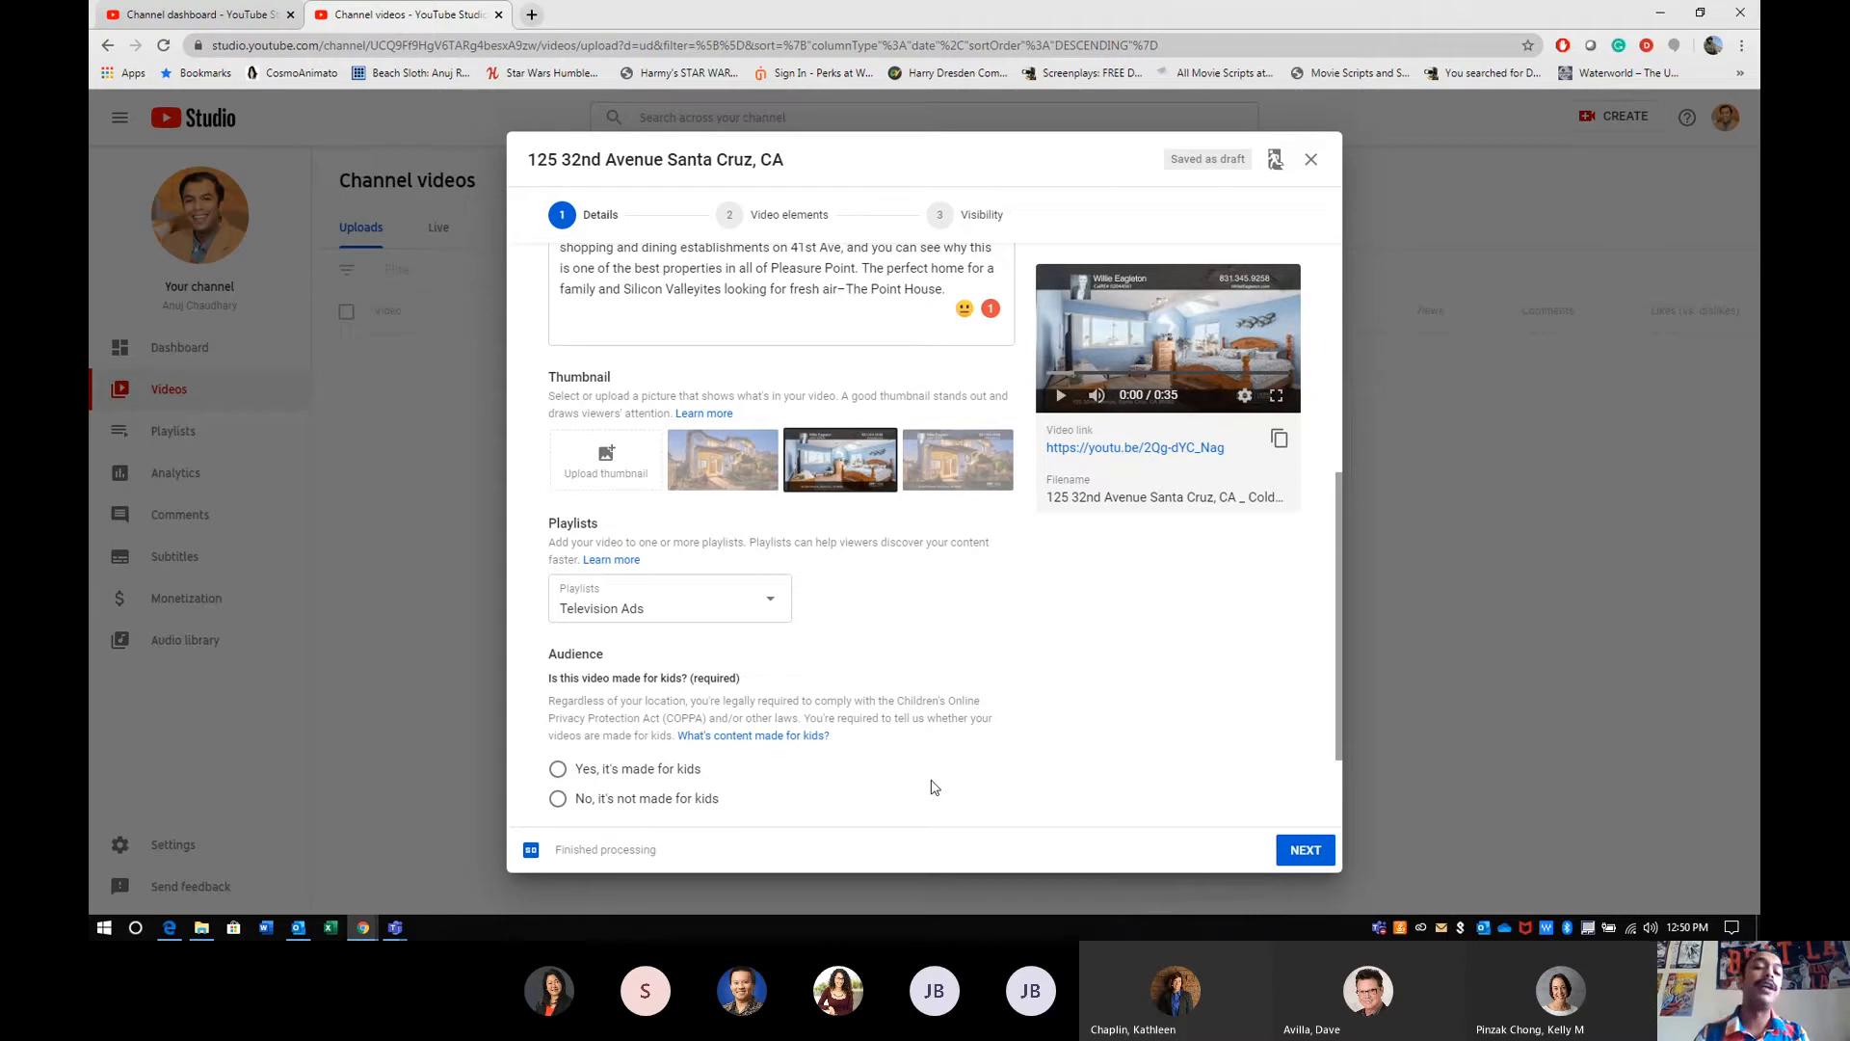
- Set the video's audience to "No, it's not made for kids"
{"action": "scroll", "coordinate": [932, 786], "scroll_direction": "down", "scroll_amount": 2}
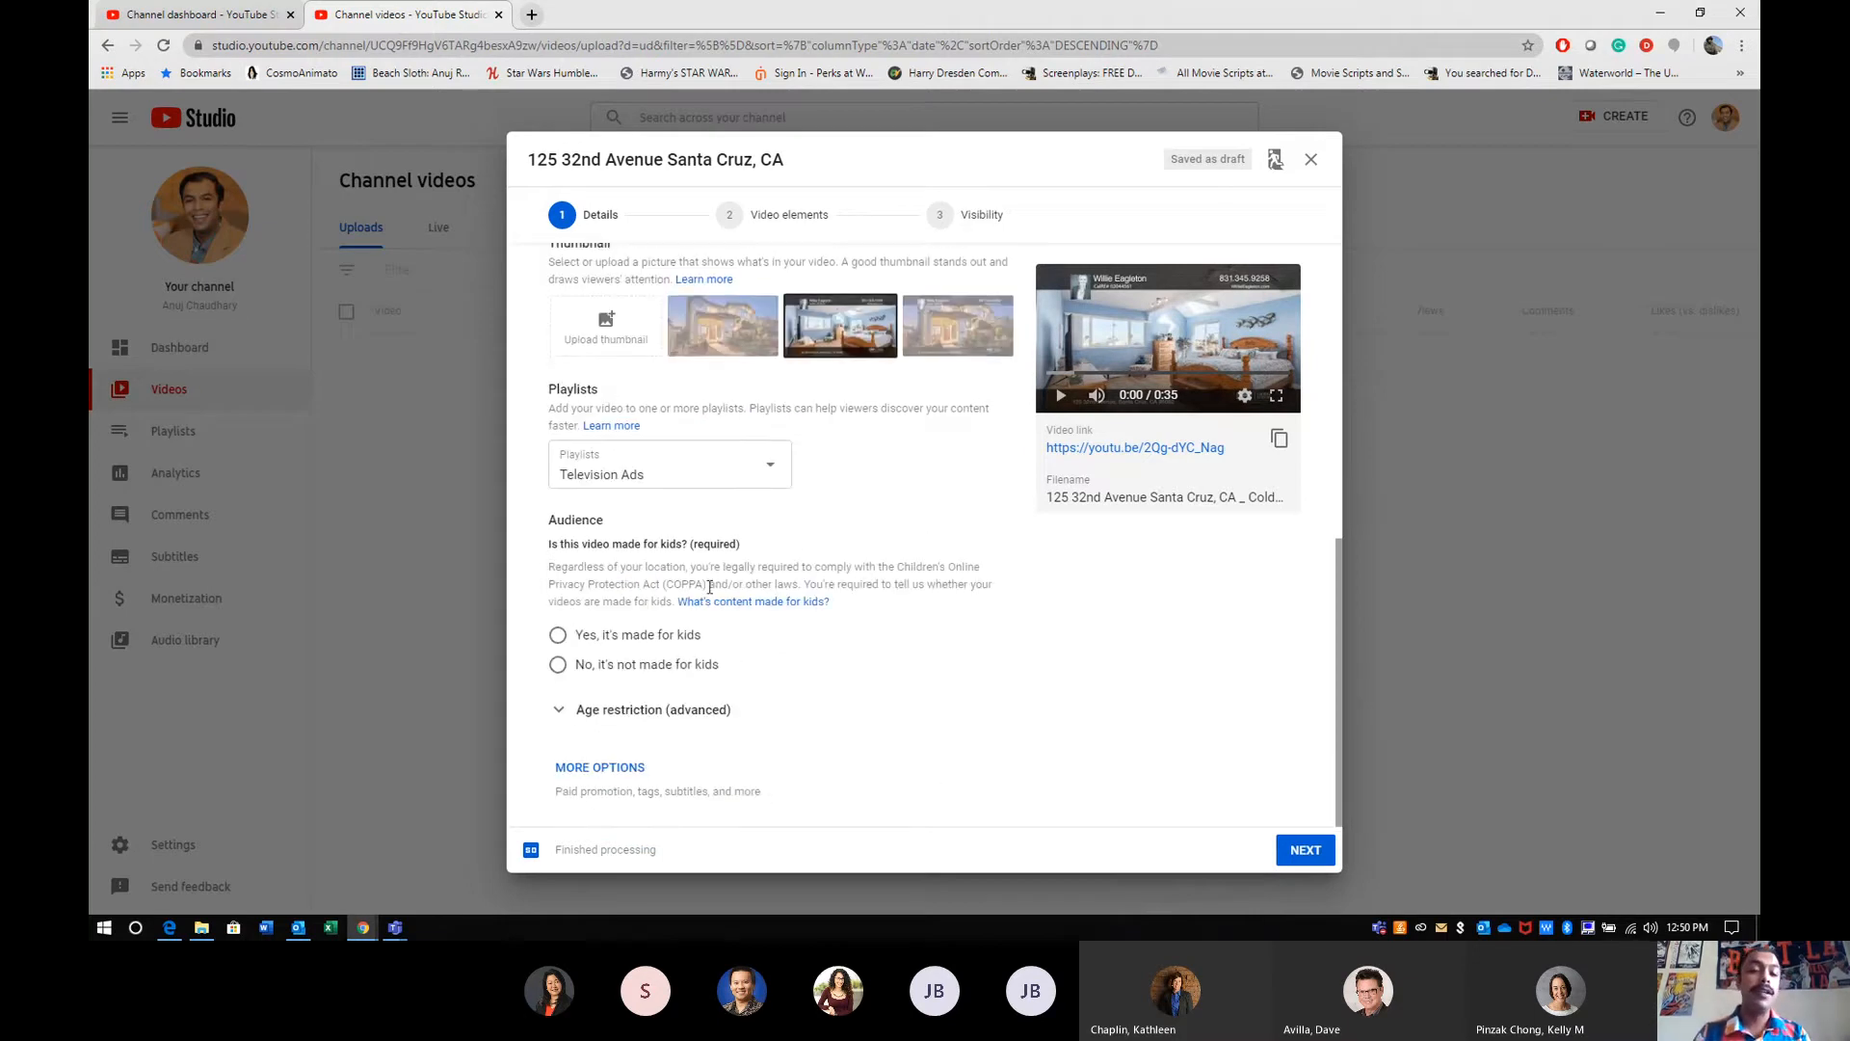
{"action": "left_click_drag", "start_coordinate": [559, 516], "coordinate": [686, 568]}
{"action": "left_click", "coordinate": [684, 569]}
{"action": "left_click_drag", "start_coordinate": [552, 519], "coordinate": [846, 605]}
{"action": "left_click", "coordinate": [888, 665]}
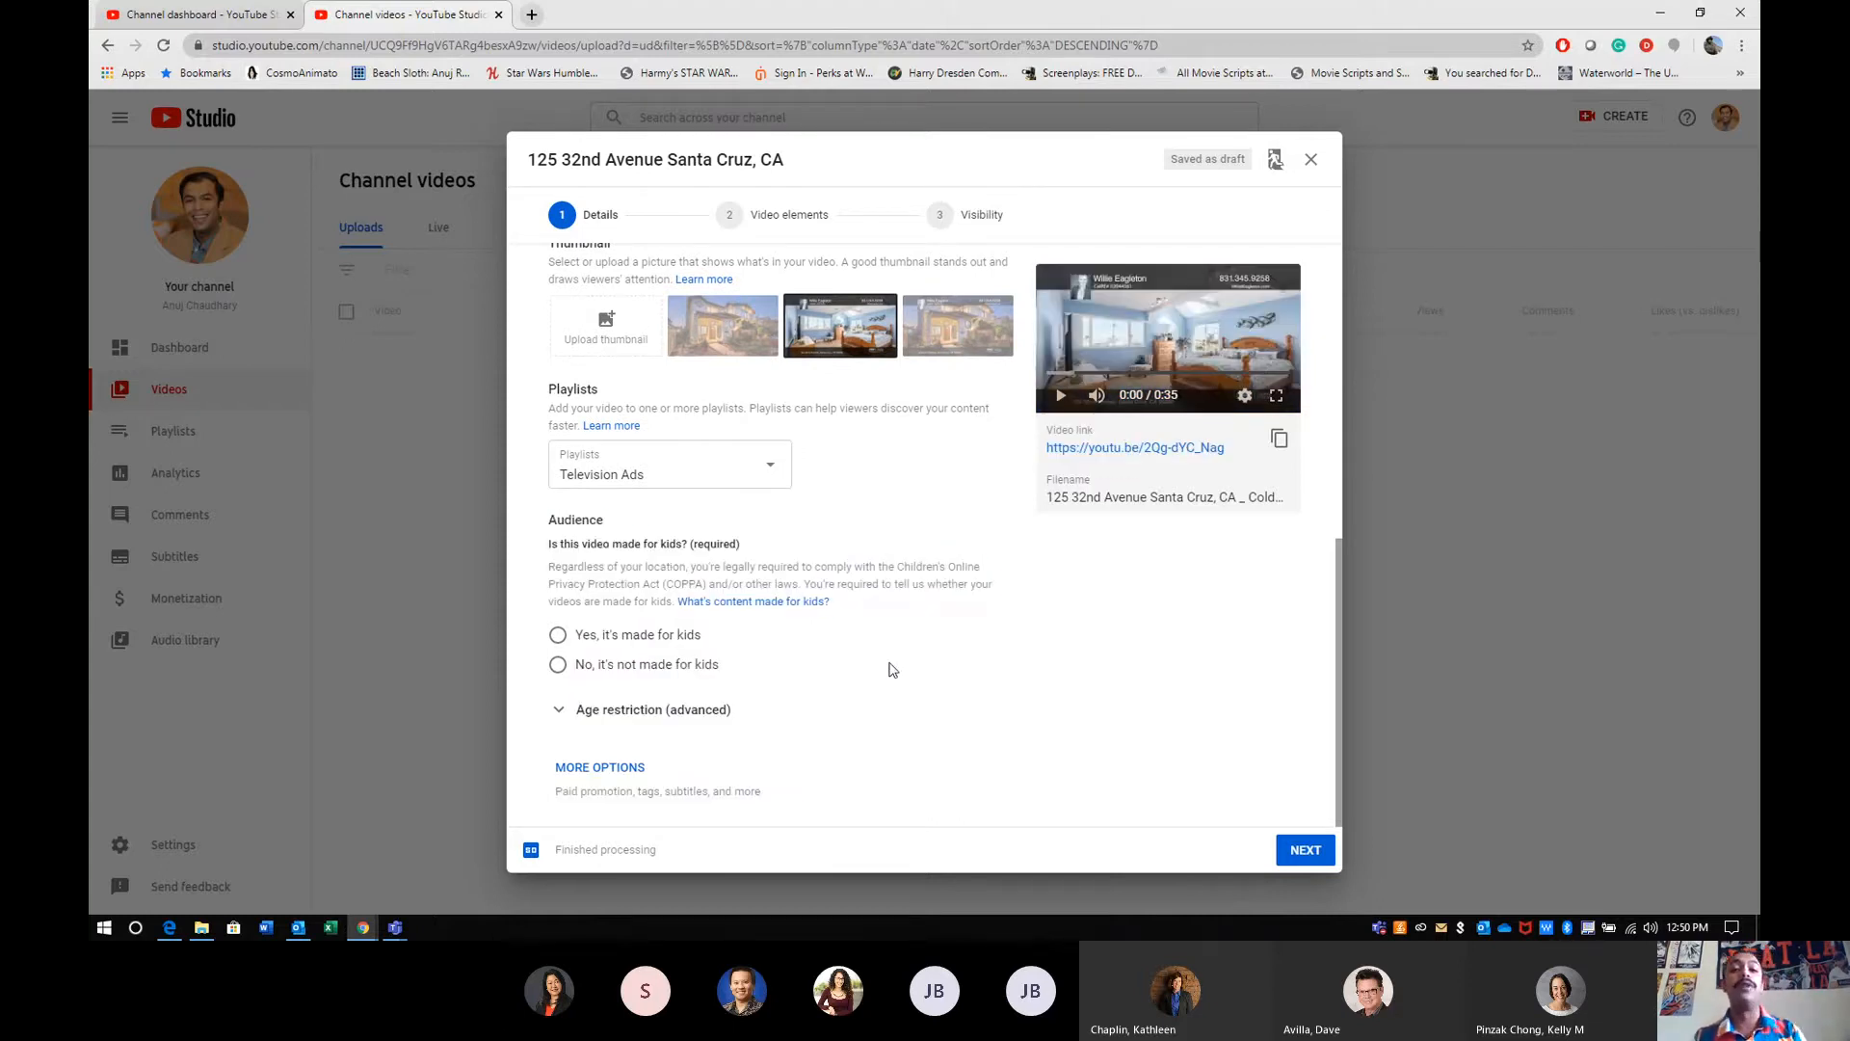
{"action": "left_click", "coordinate": [622, 673]}
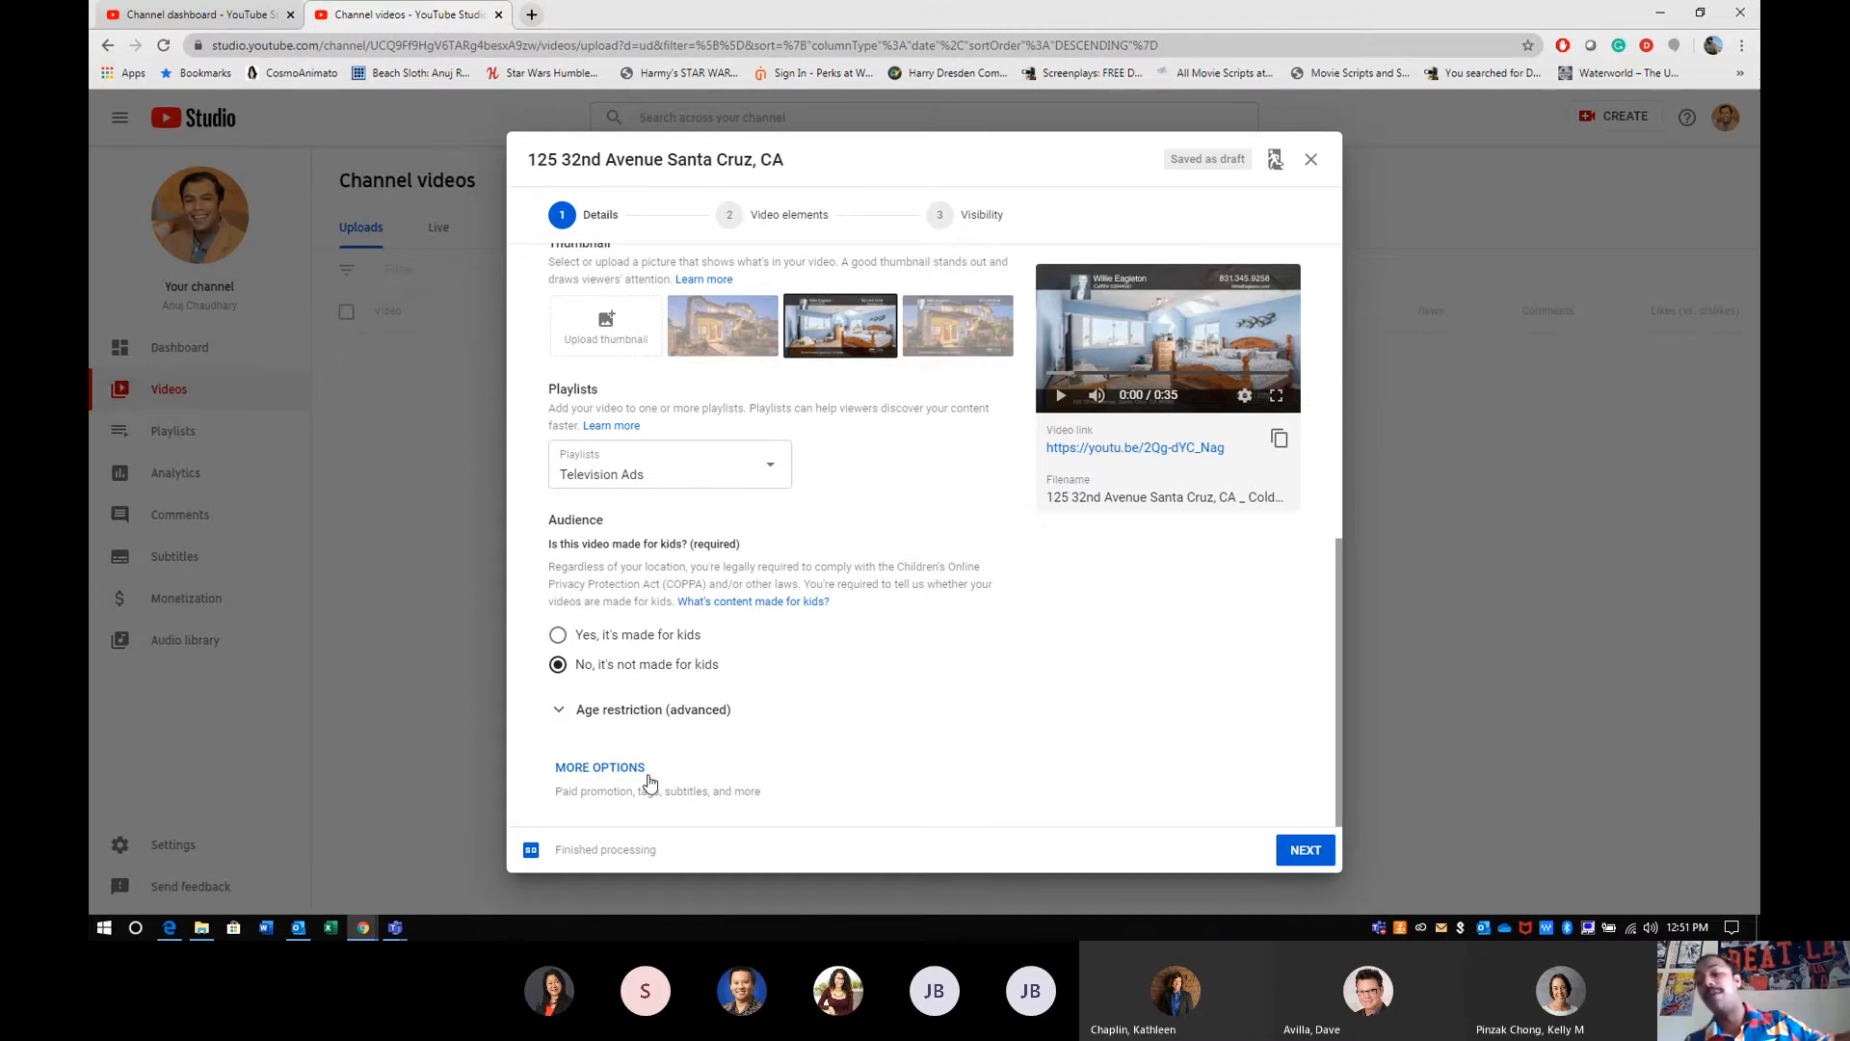
{"action": "left_click_drag", "start_coordinate": [629, 676], "coordinate": [570, 671]}
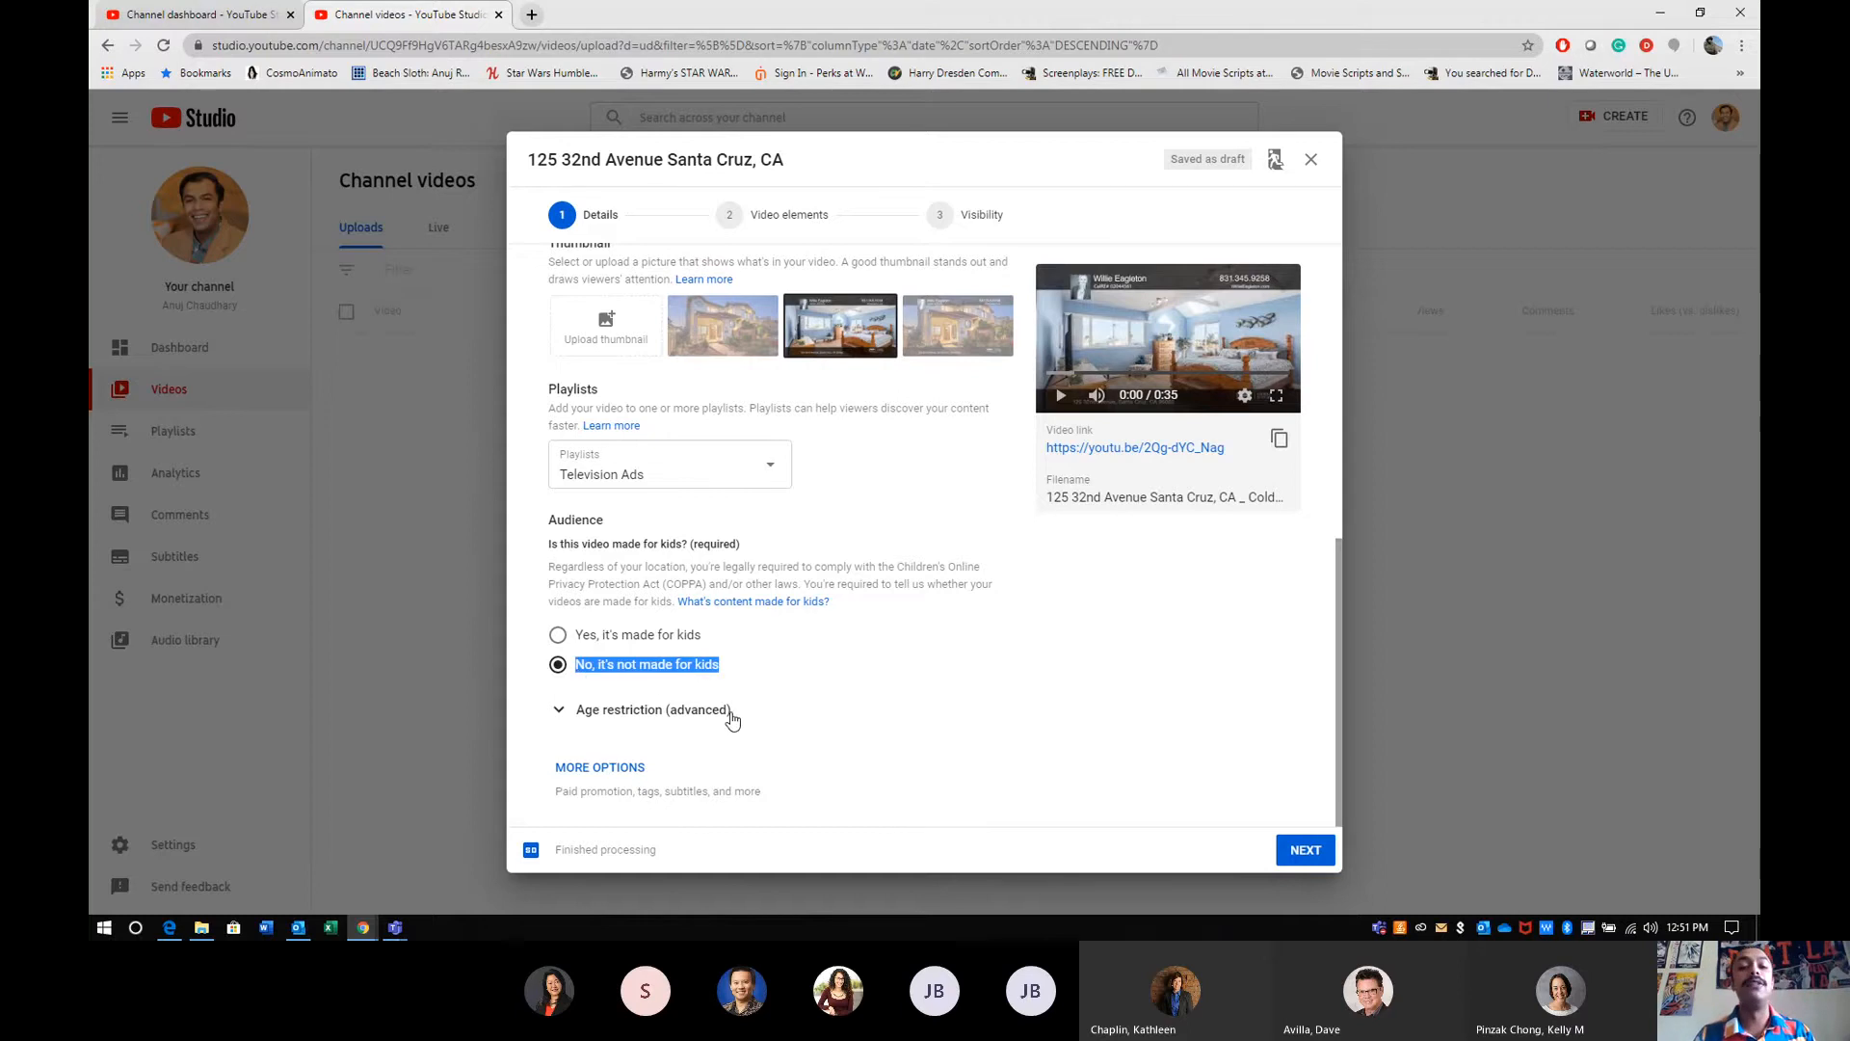
- Continue to the video elements stage and open the end screen editor to browse its layout templates
{"action": "left_click", "coordinate": [1304, 848]}
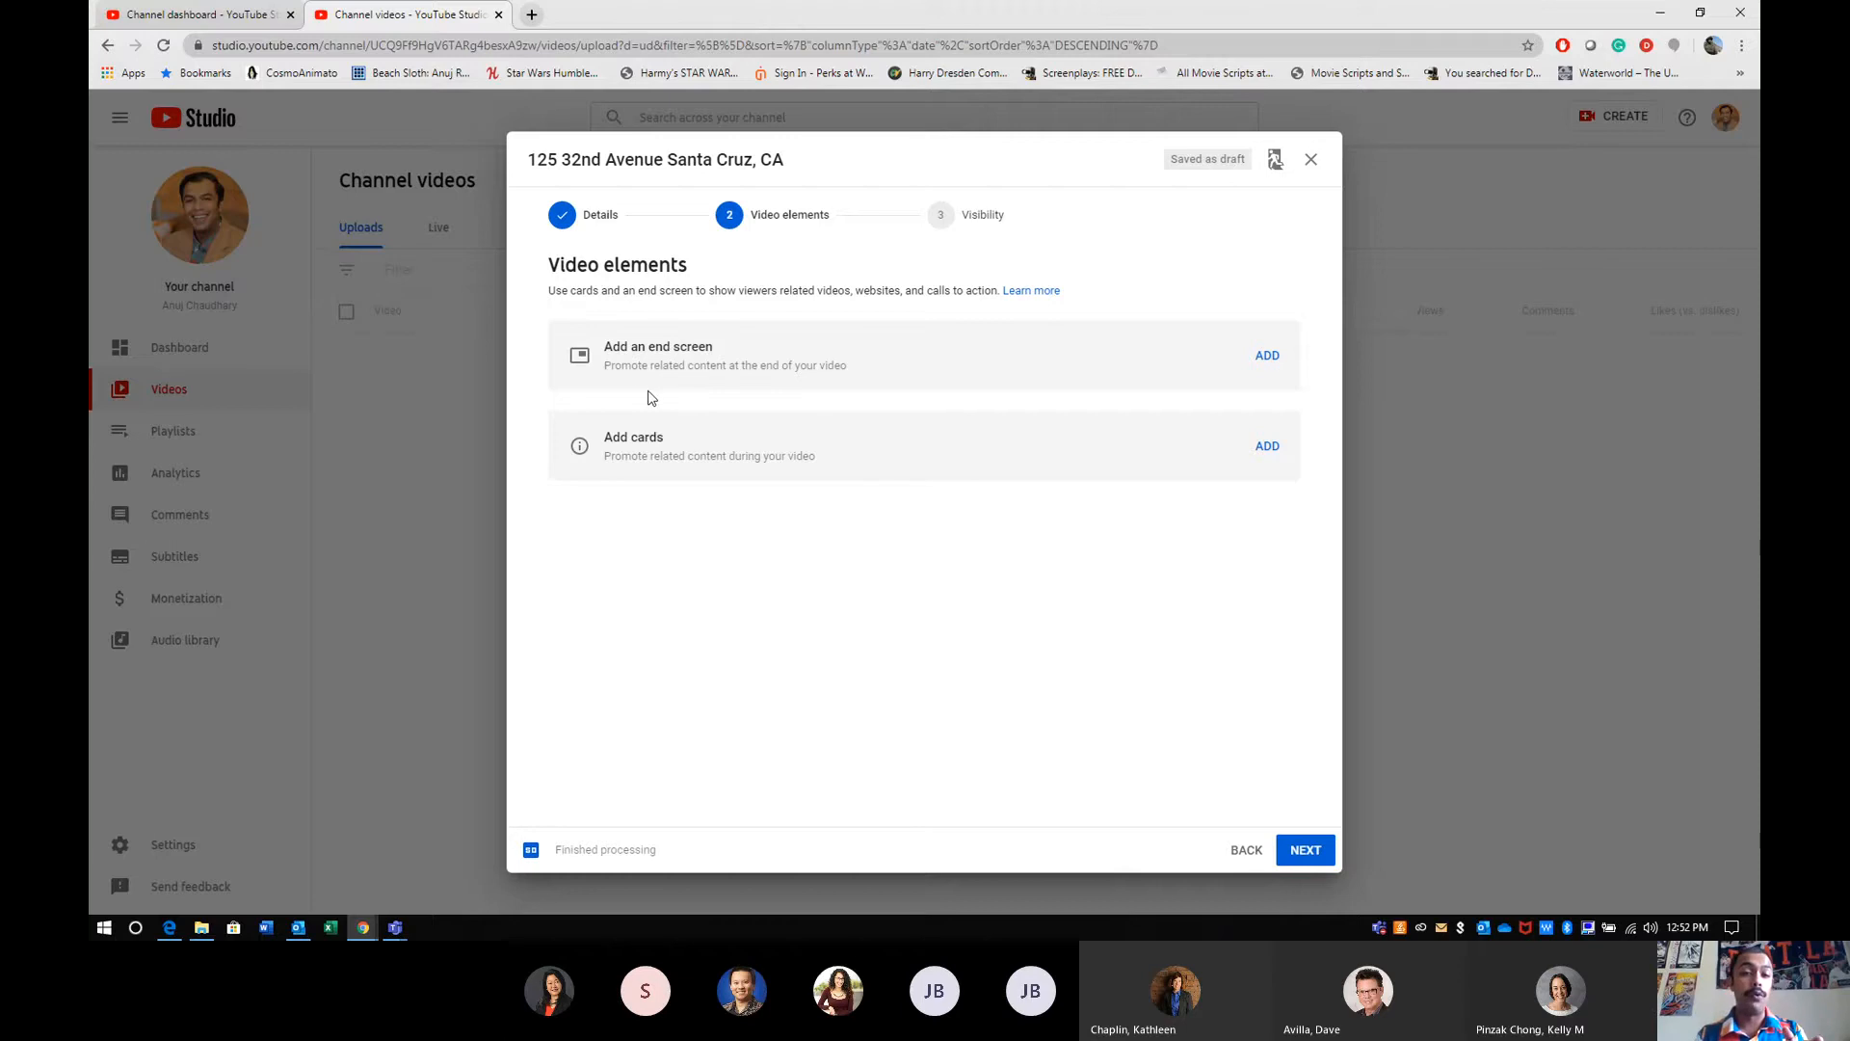
{"action": "left_click_drag", "start_coordinate": [636, 384], "coordinate": [634, 371]}
{"action": "left_click", "coordinate": [1275, 358]}
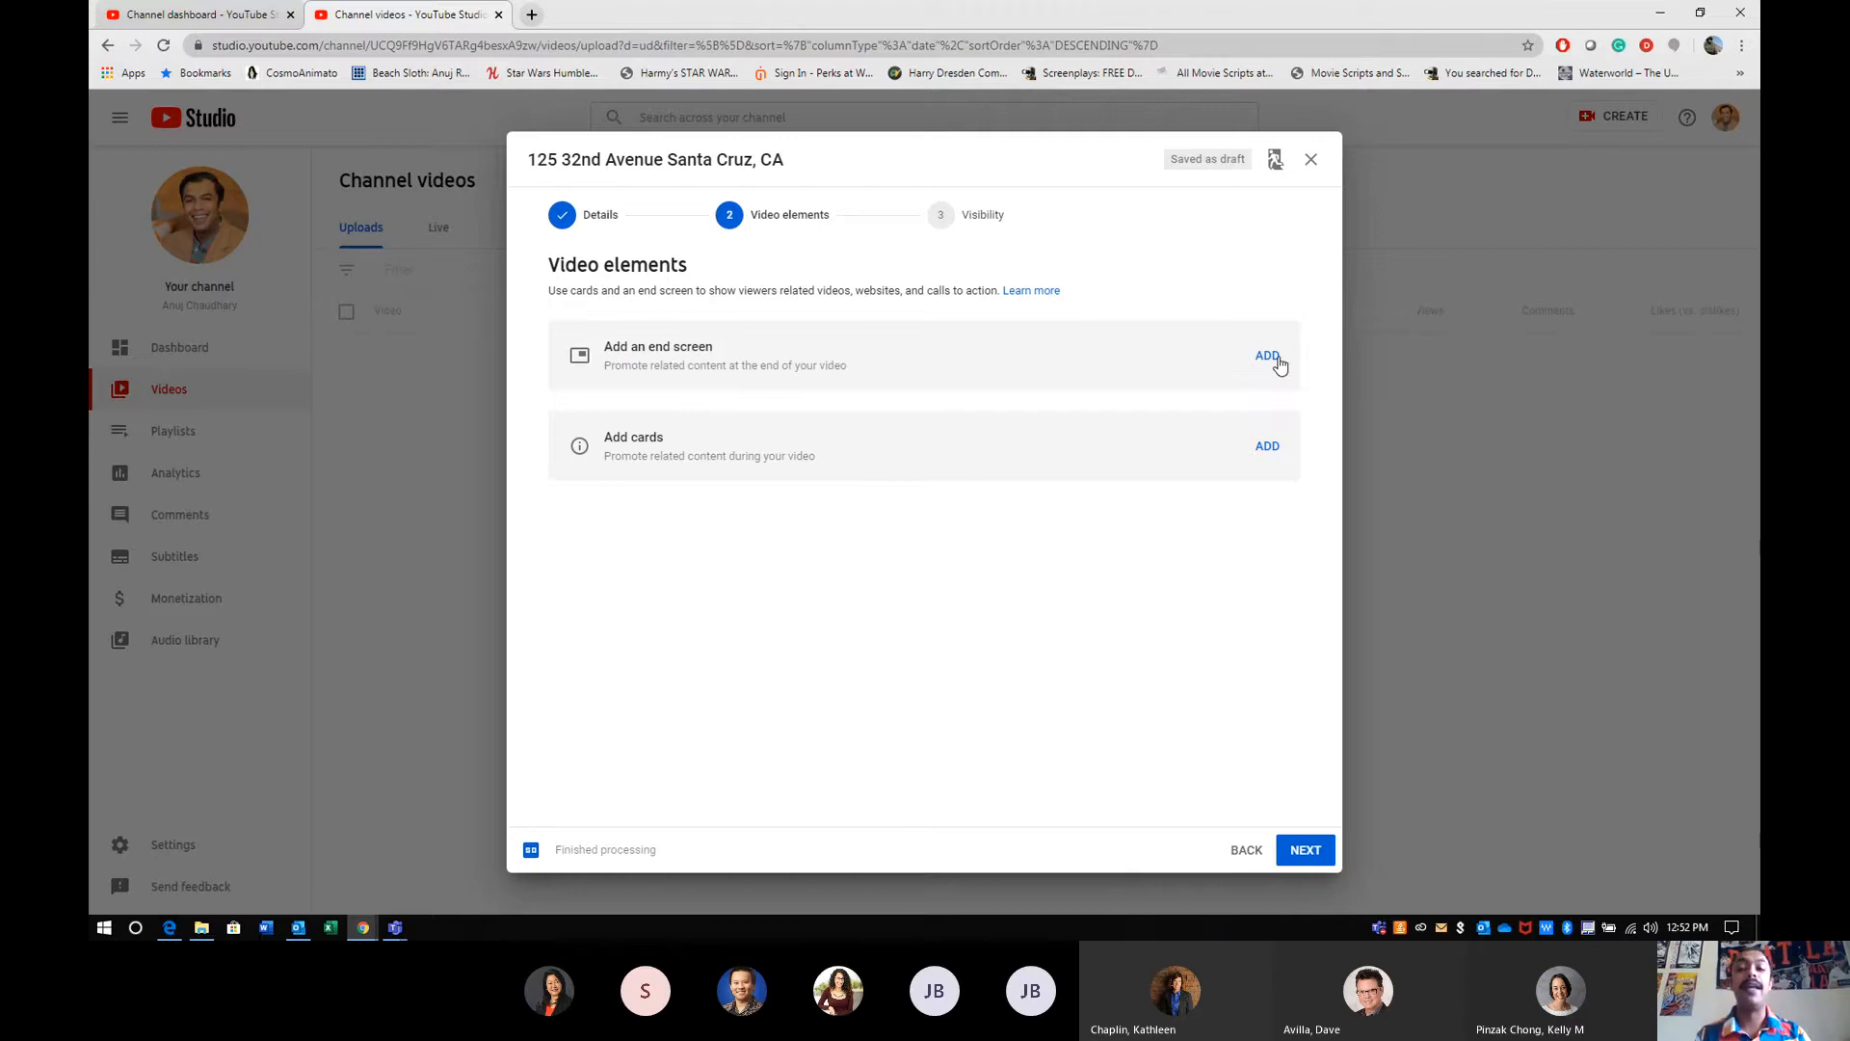
{"action": "left_click", "coordinate": [1270, 356]}
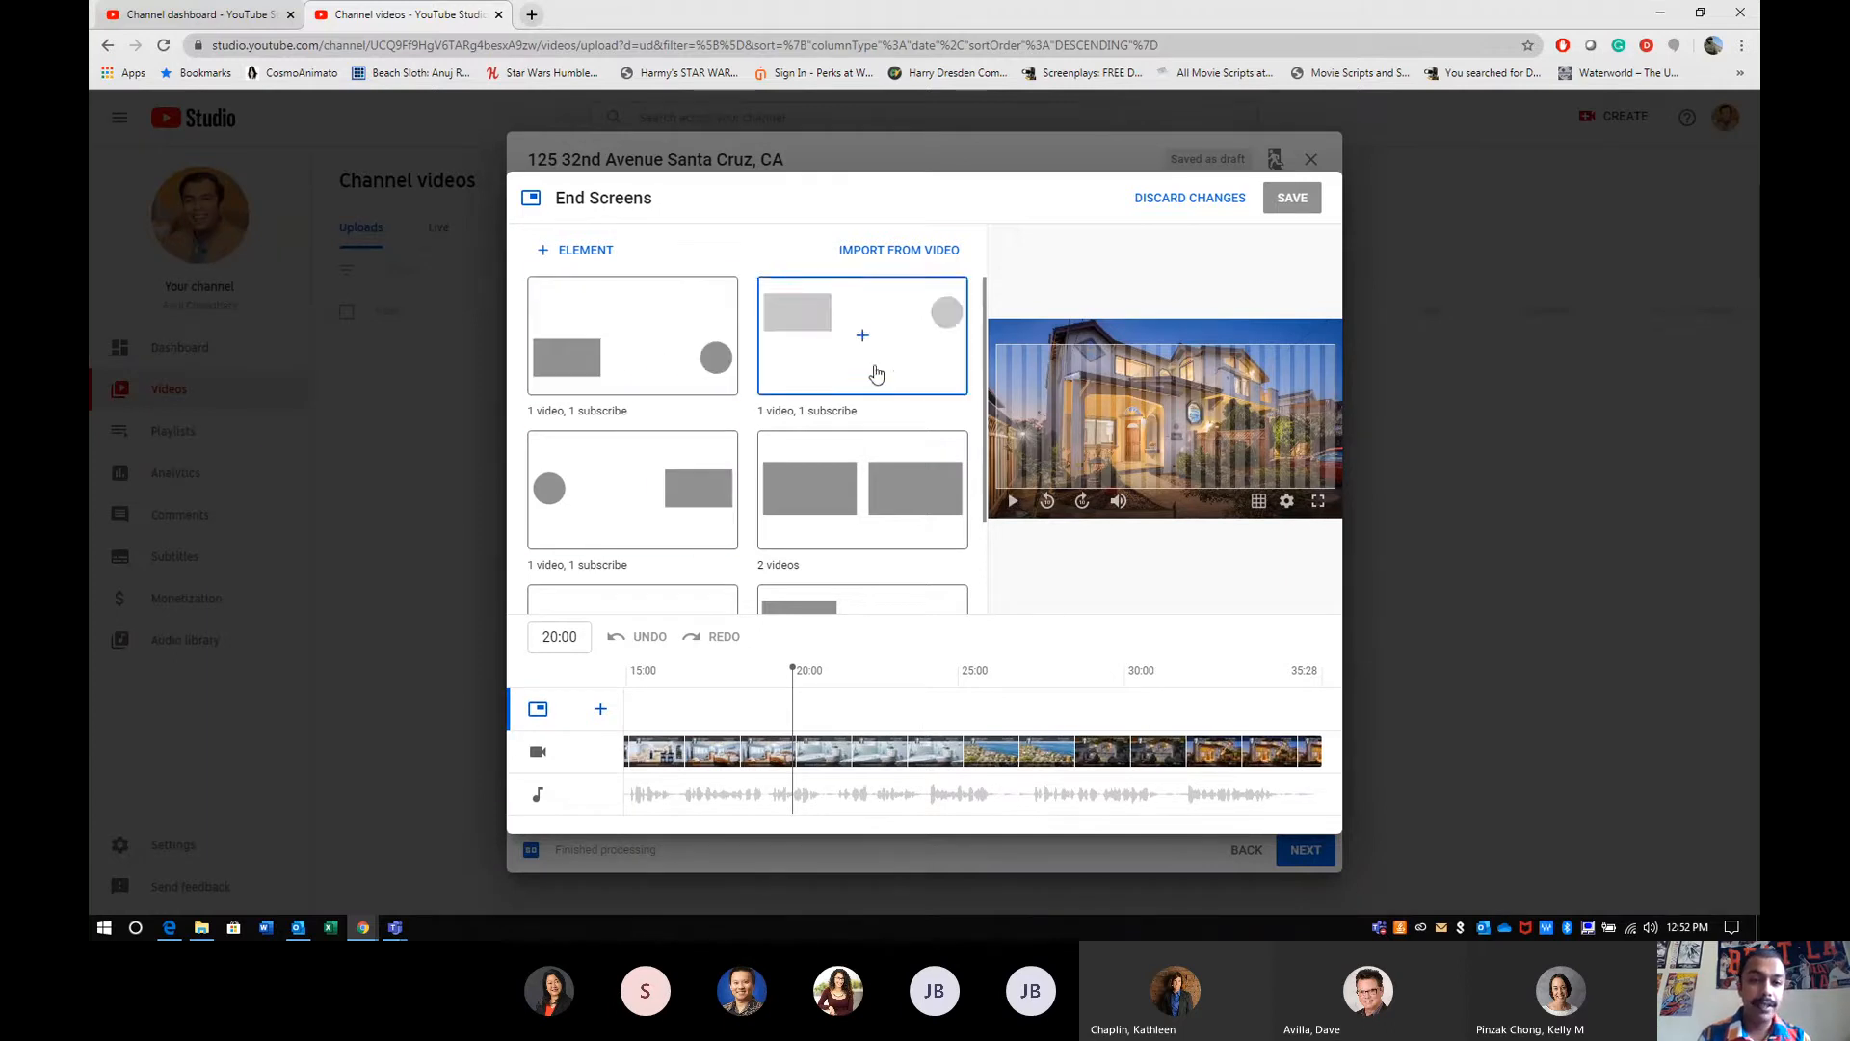
{"action": "scroll", "coordinate": [897, 428], "scroll_direction": "down", "scroll_amount": 1}
{"action": "scroll", "coordinate": [897, 428], "scroll_direction": "down", "scroll_amount": 2}
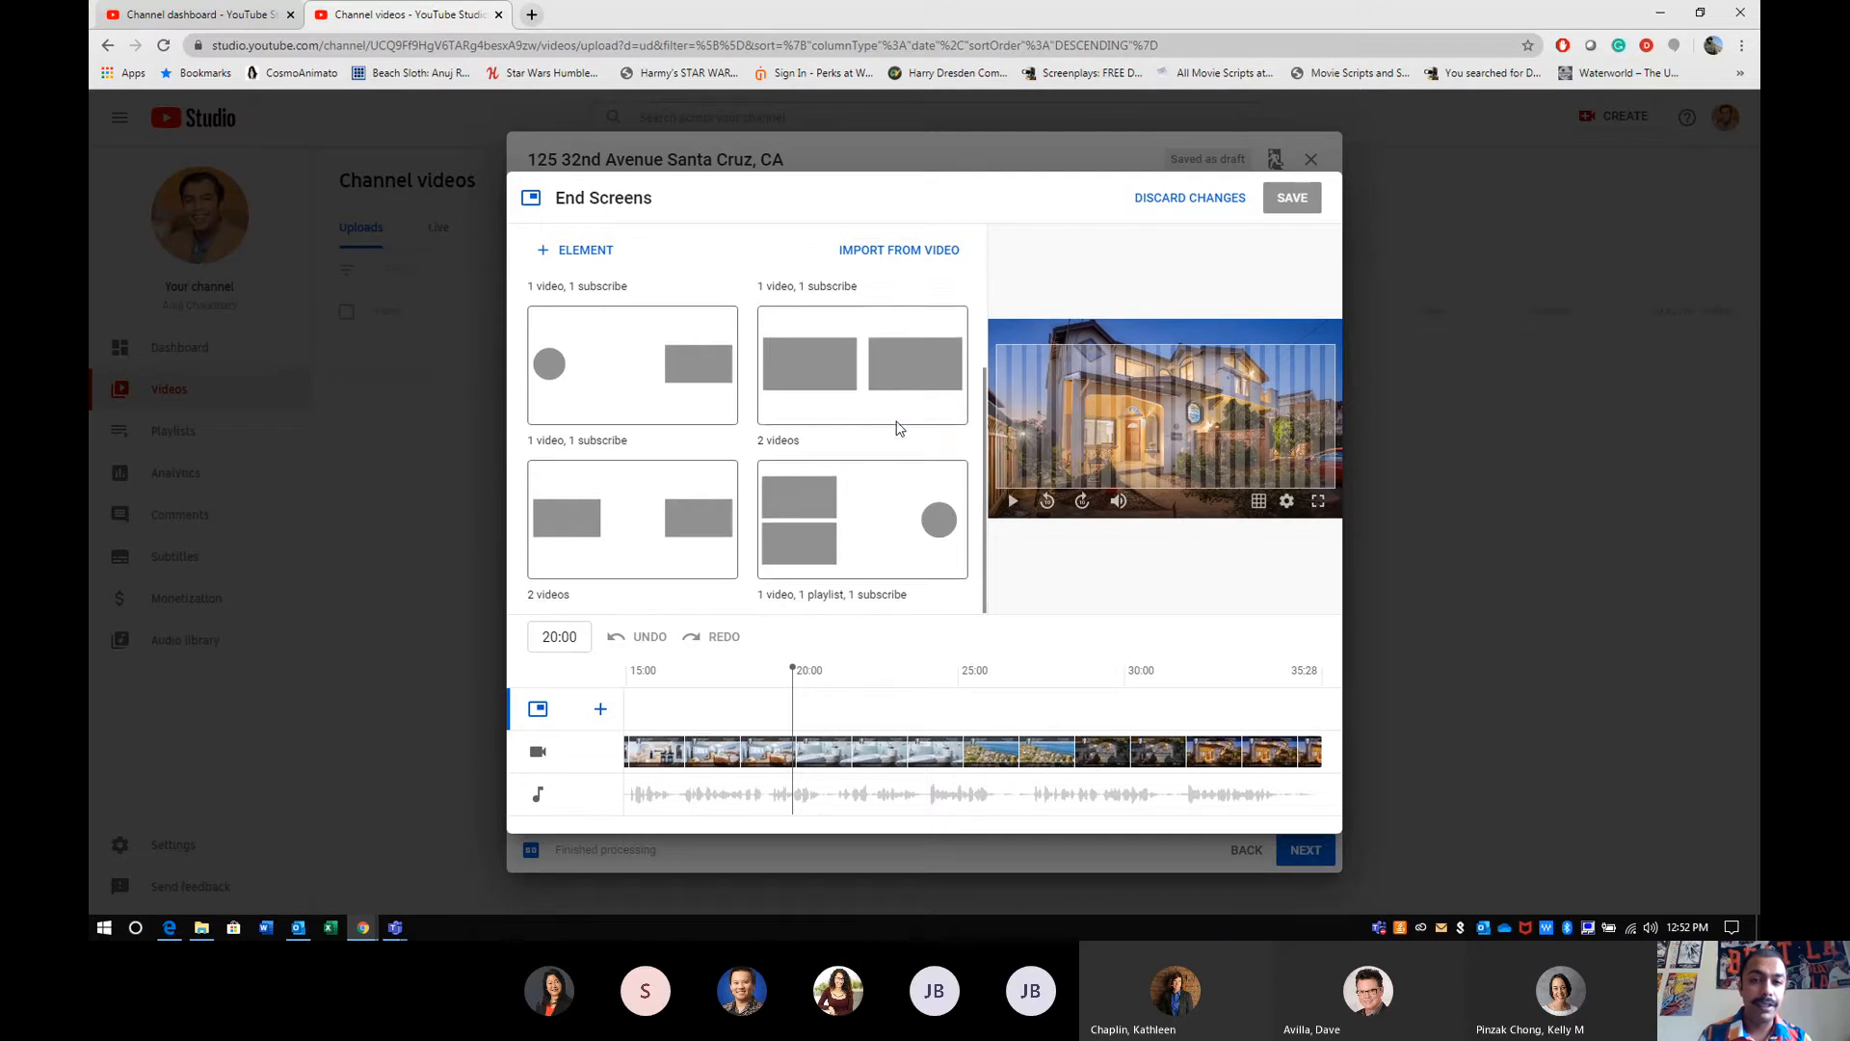
{"action": "scroll", "coordinate": [897, 428], "scroll_direction": "up", "scroll_amount": 3}
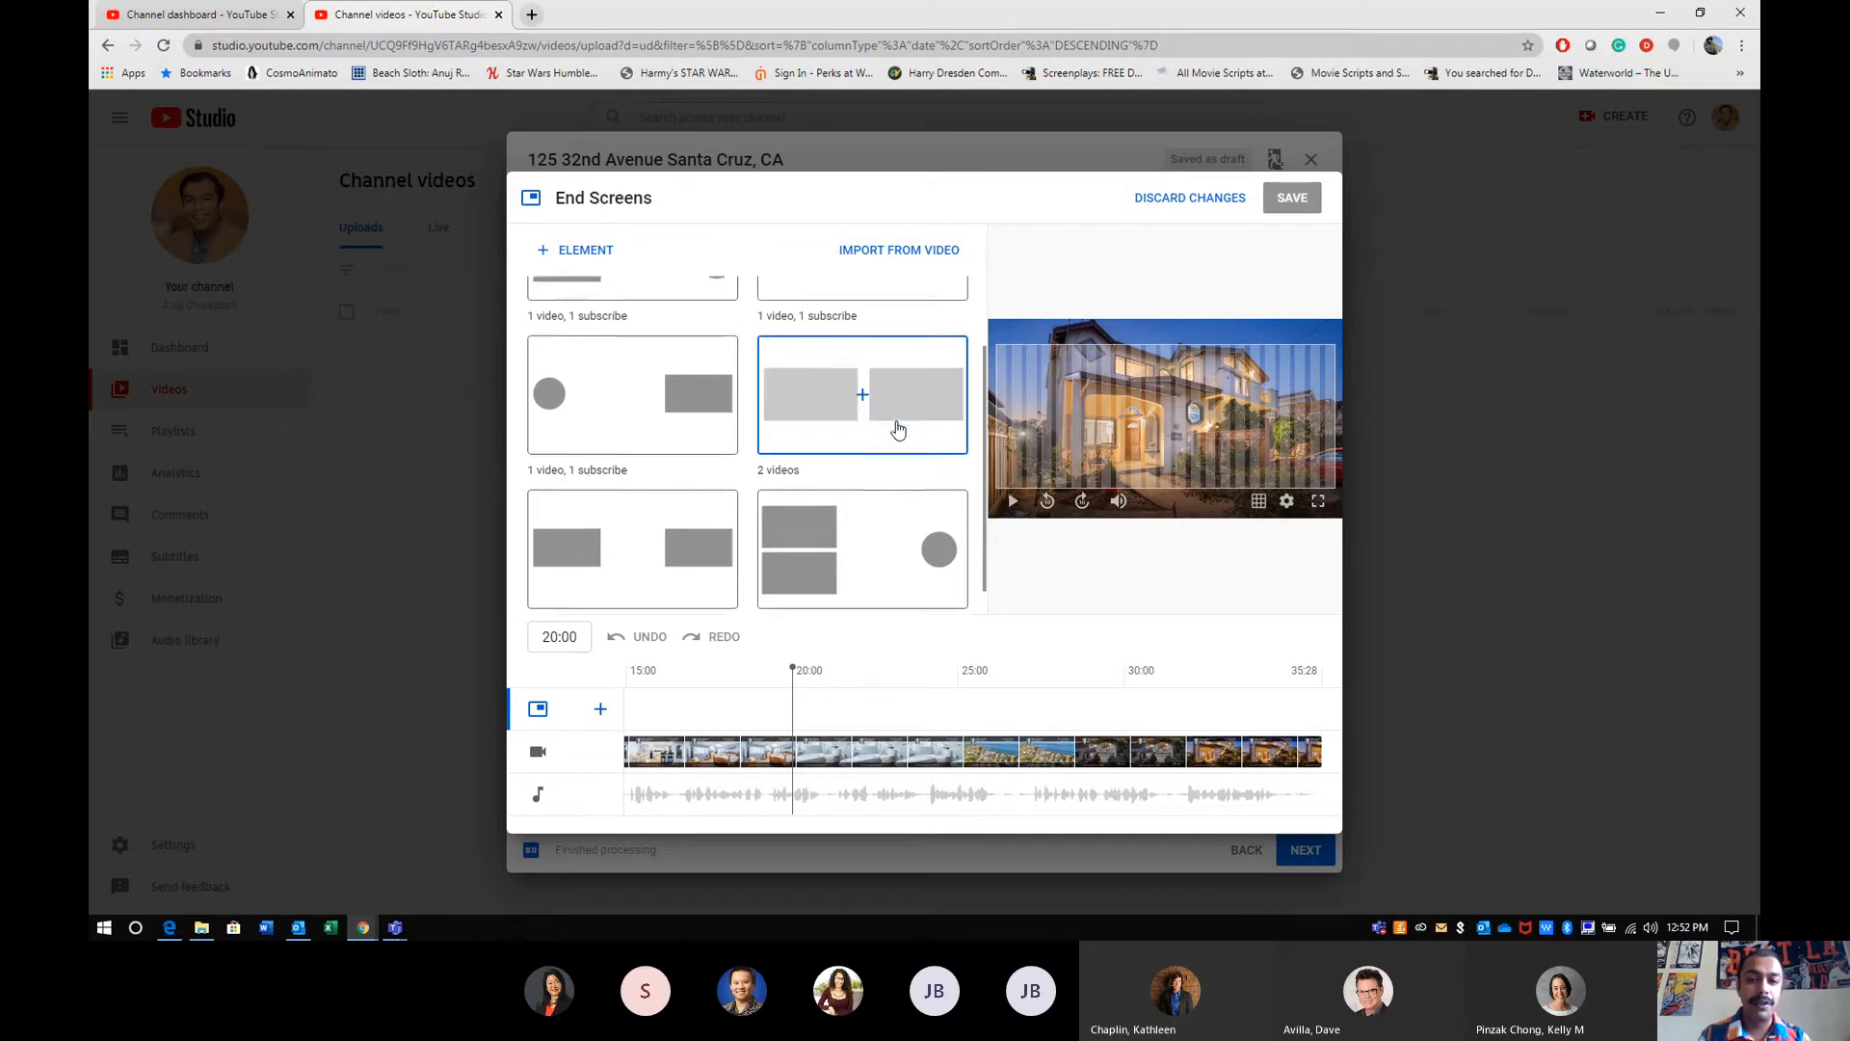
- Play back the closing seconds of the video to examine which areas of the frame suit end screen elements
{"action": "left_click", "coordinate": [1159, 674]}
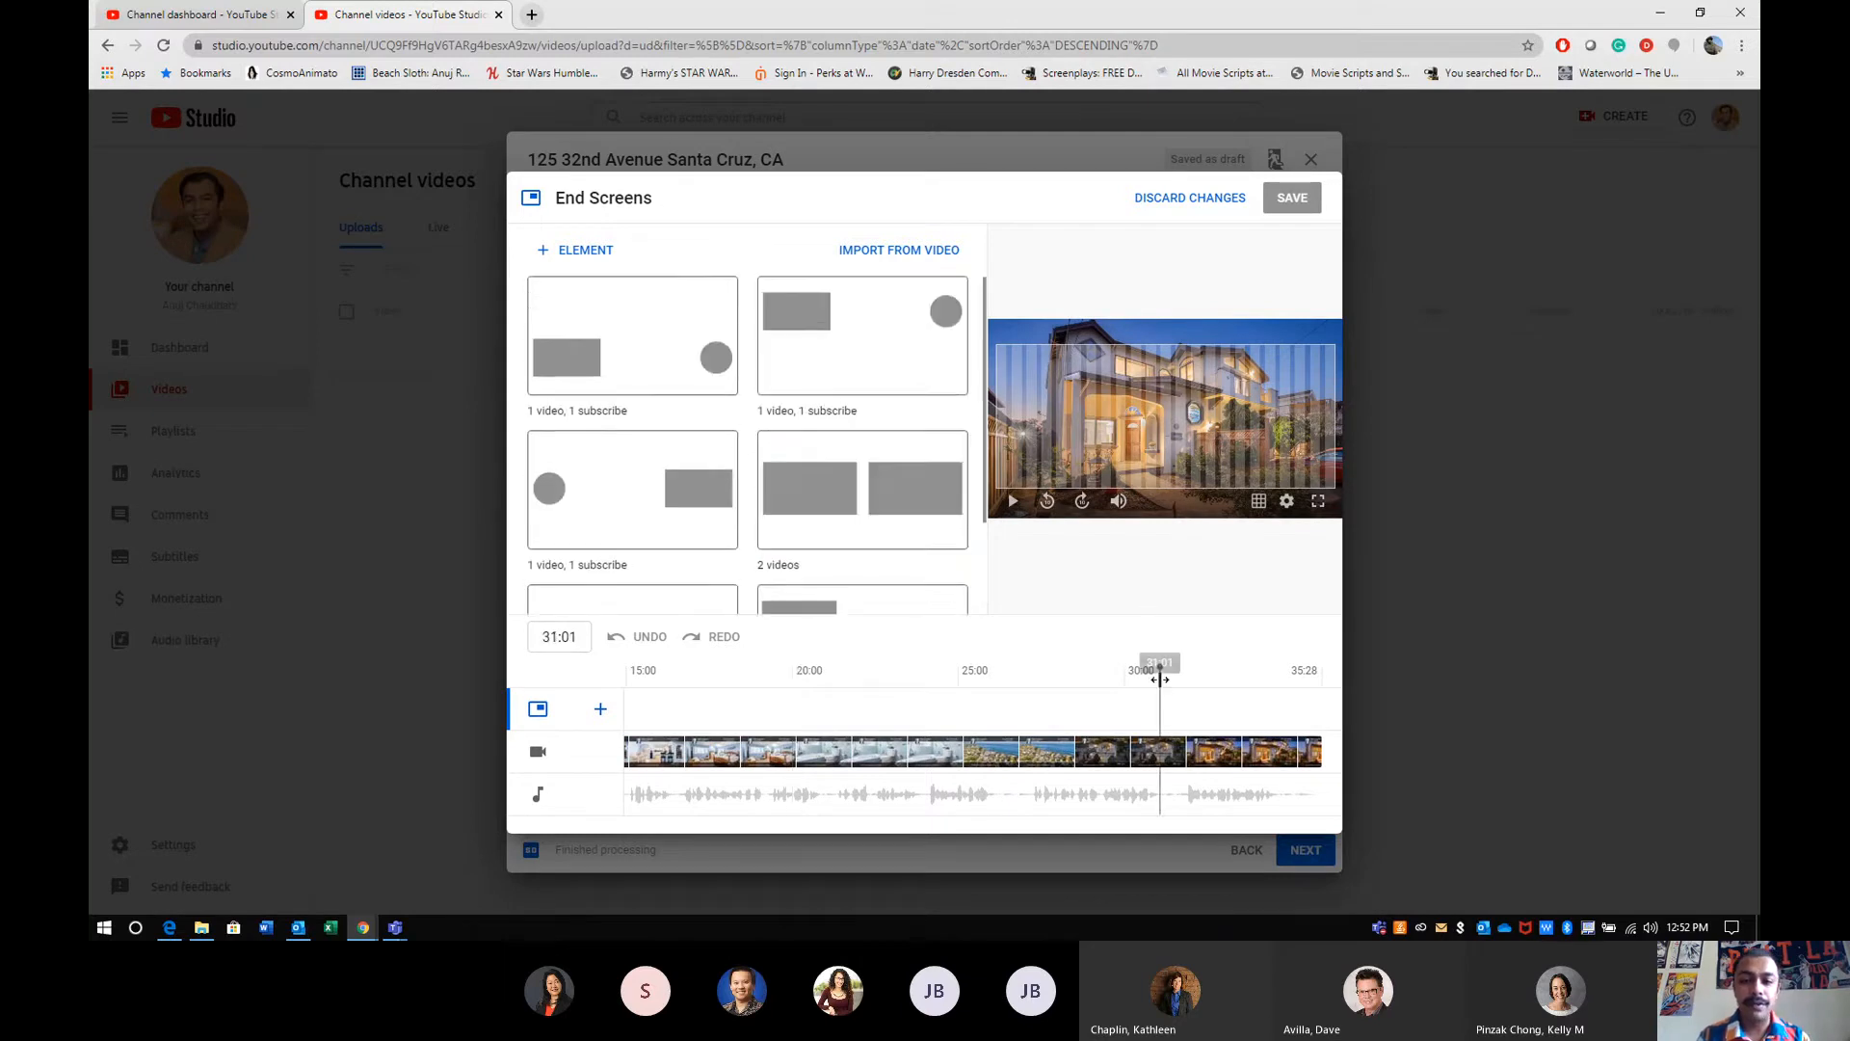
{"action": "mouse_move", "coordinate": [1159, 679]}
{"action": "left_mouse_down"}
{"action": "mouse_move", "coordinate": [1132, 679]}
{"action": "mouse_move", "coordinate": [1191, 678]}
{"action": "left_mouse_up"}
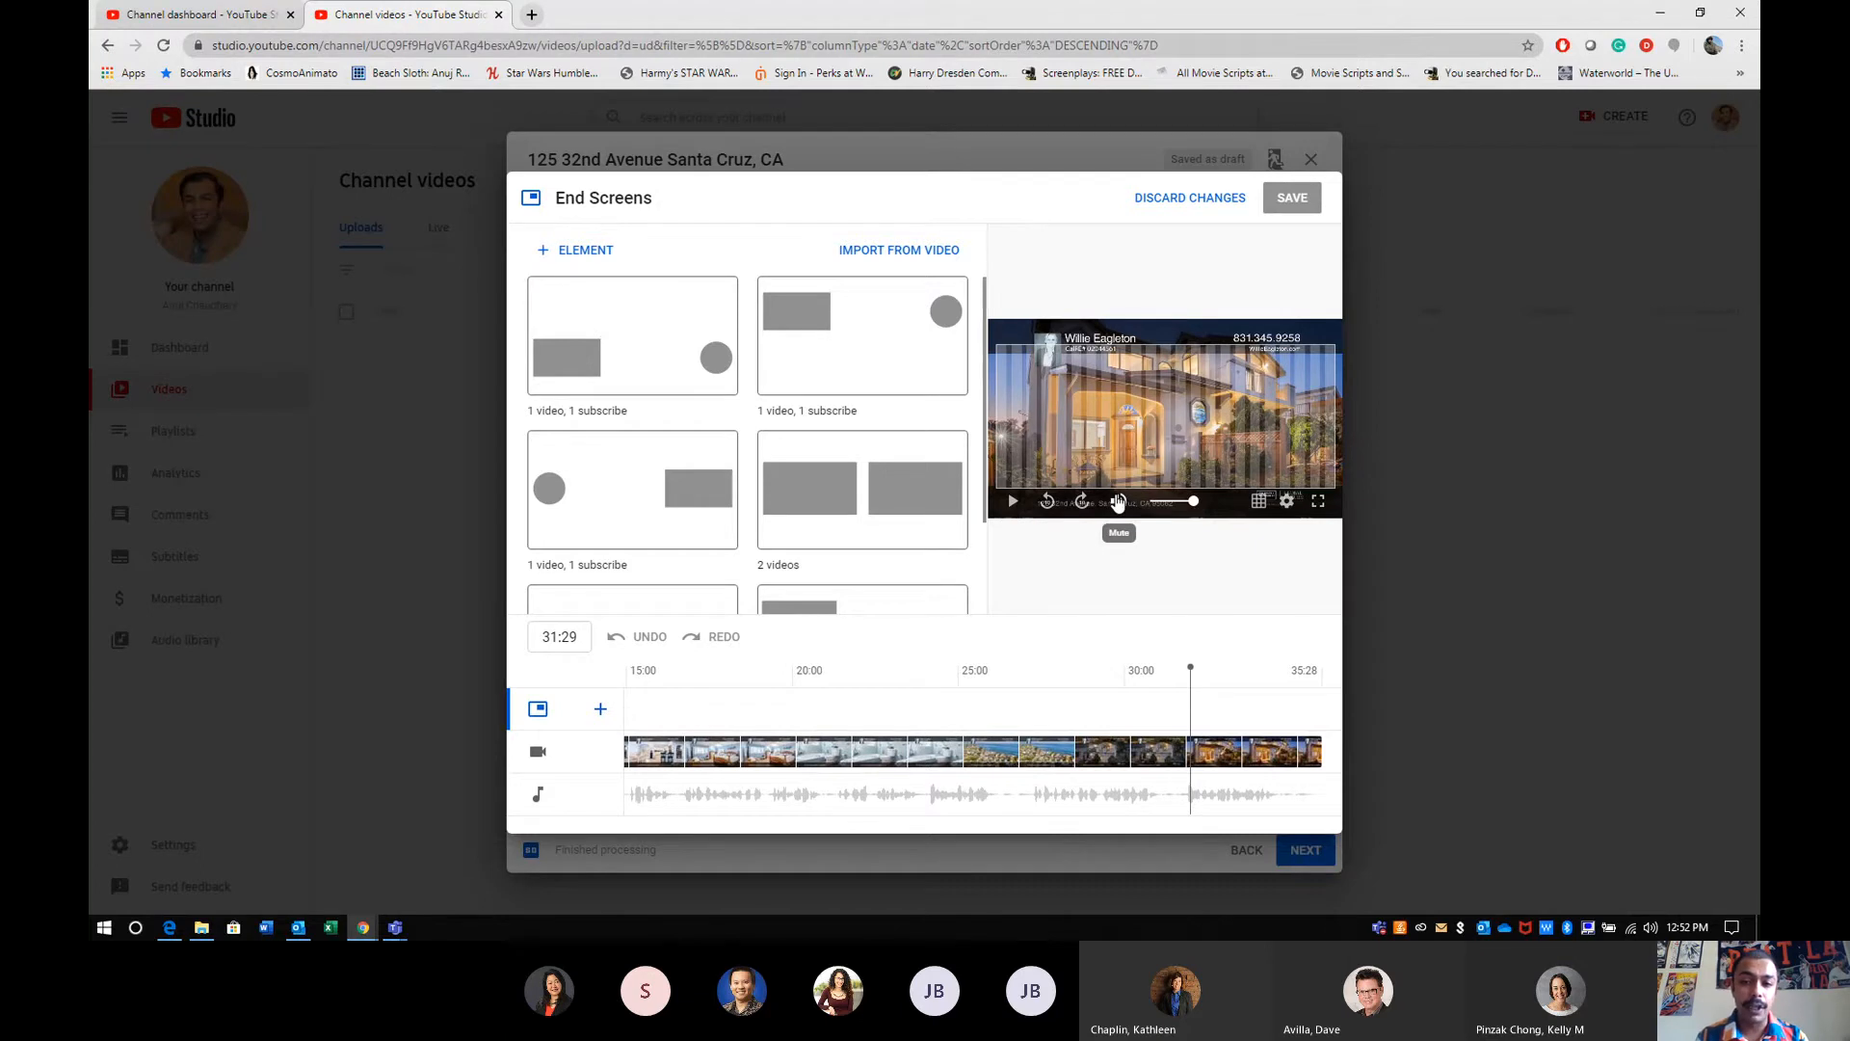
{"action": "left_click", "coordinate": [1258, 509]}
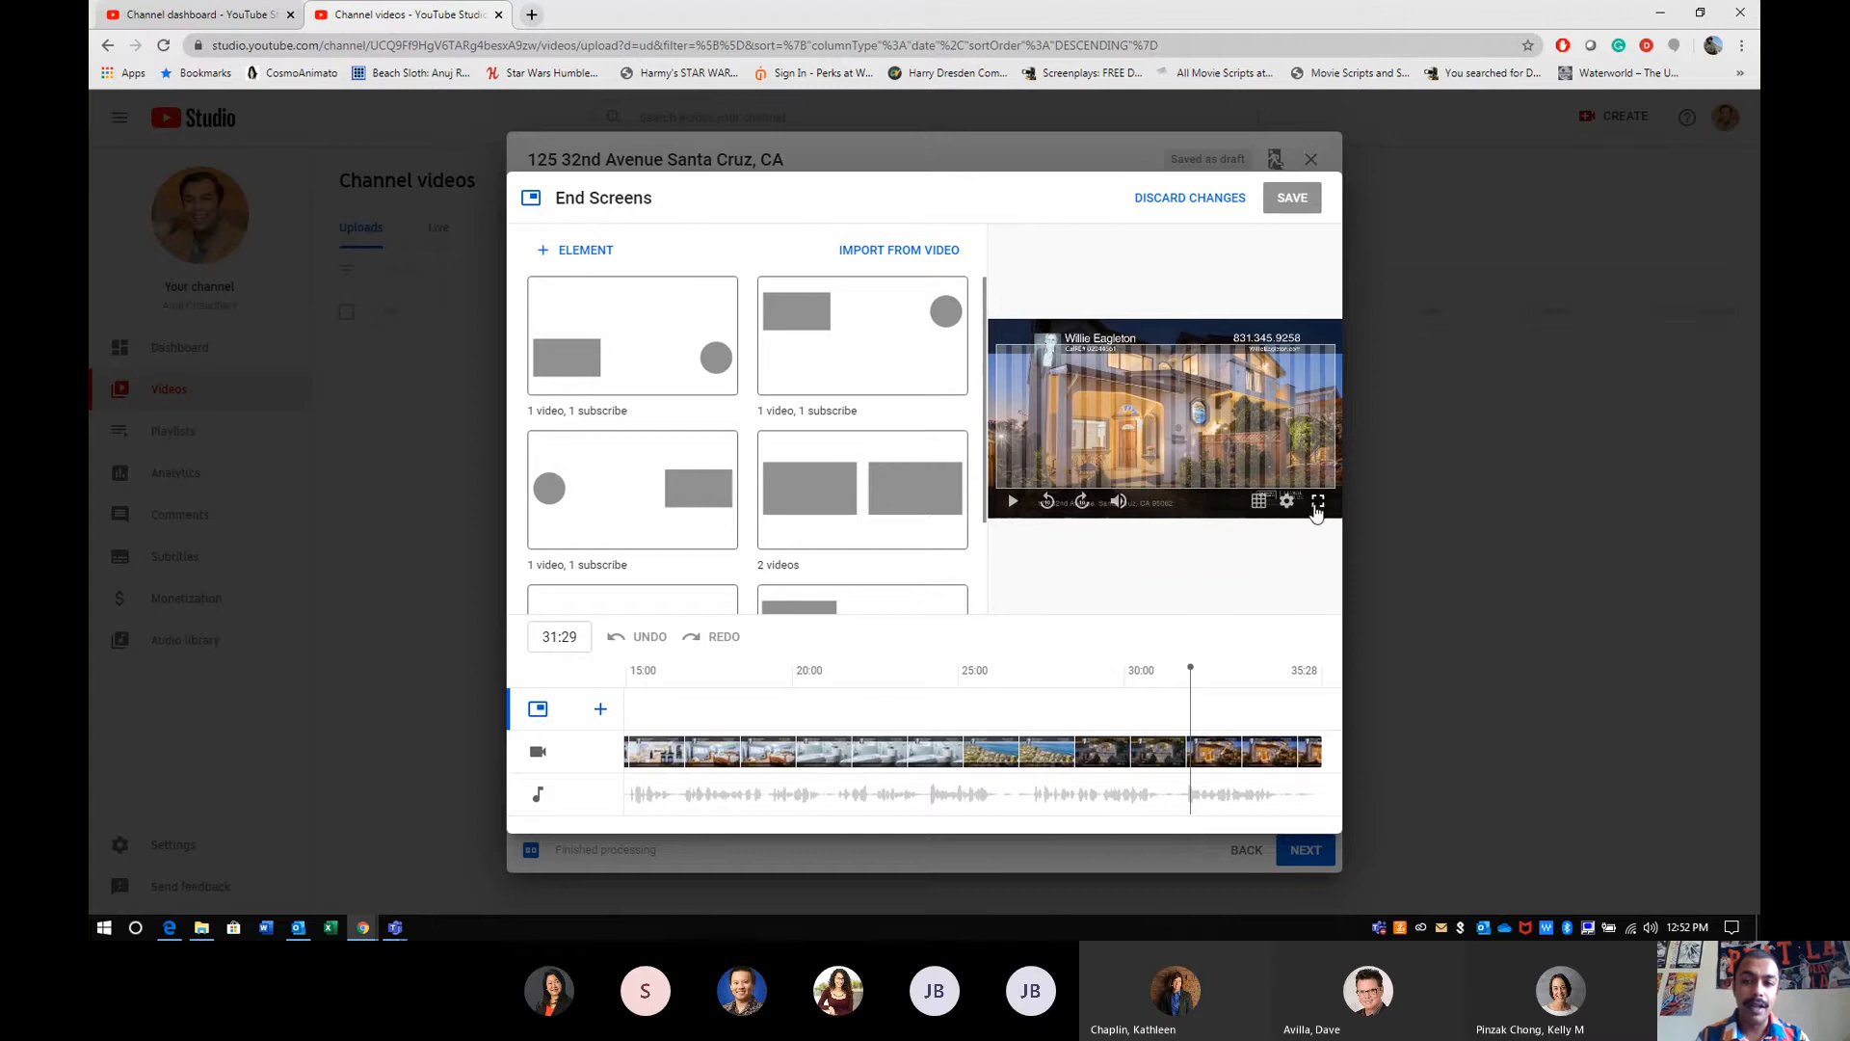
{"action": "left_click_drag", "start_coordinate": [1190, 668], "coordinate": [1206, 670]}
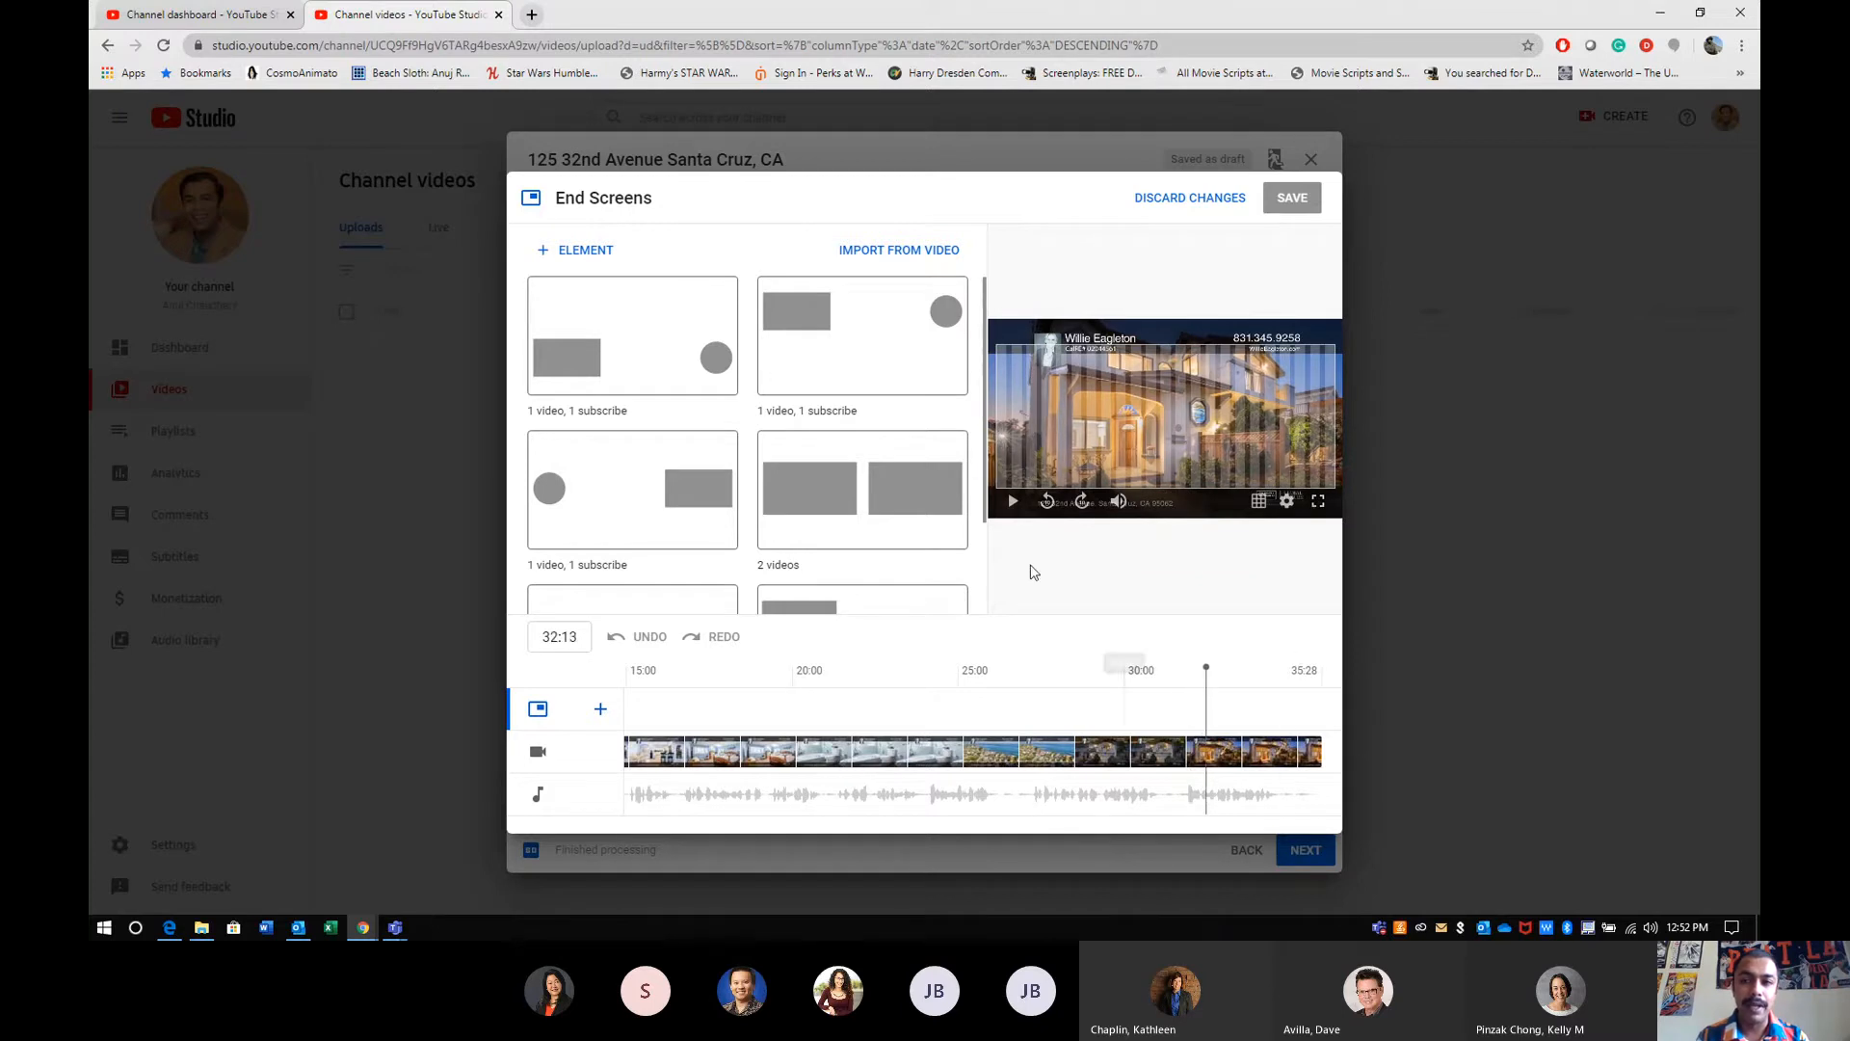
{"action": "key", "text": "ctrl+plus"}
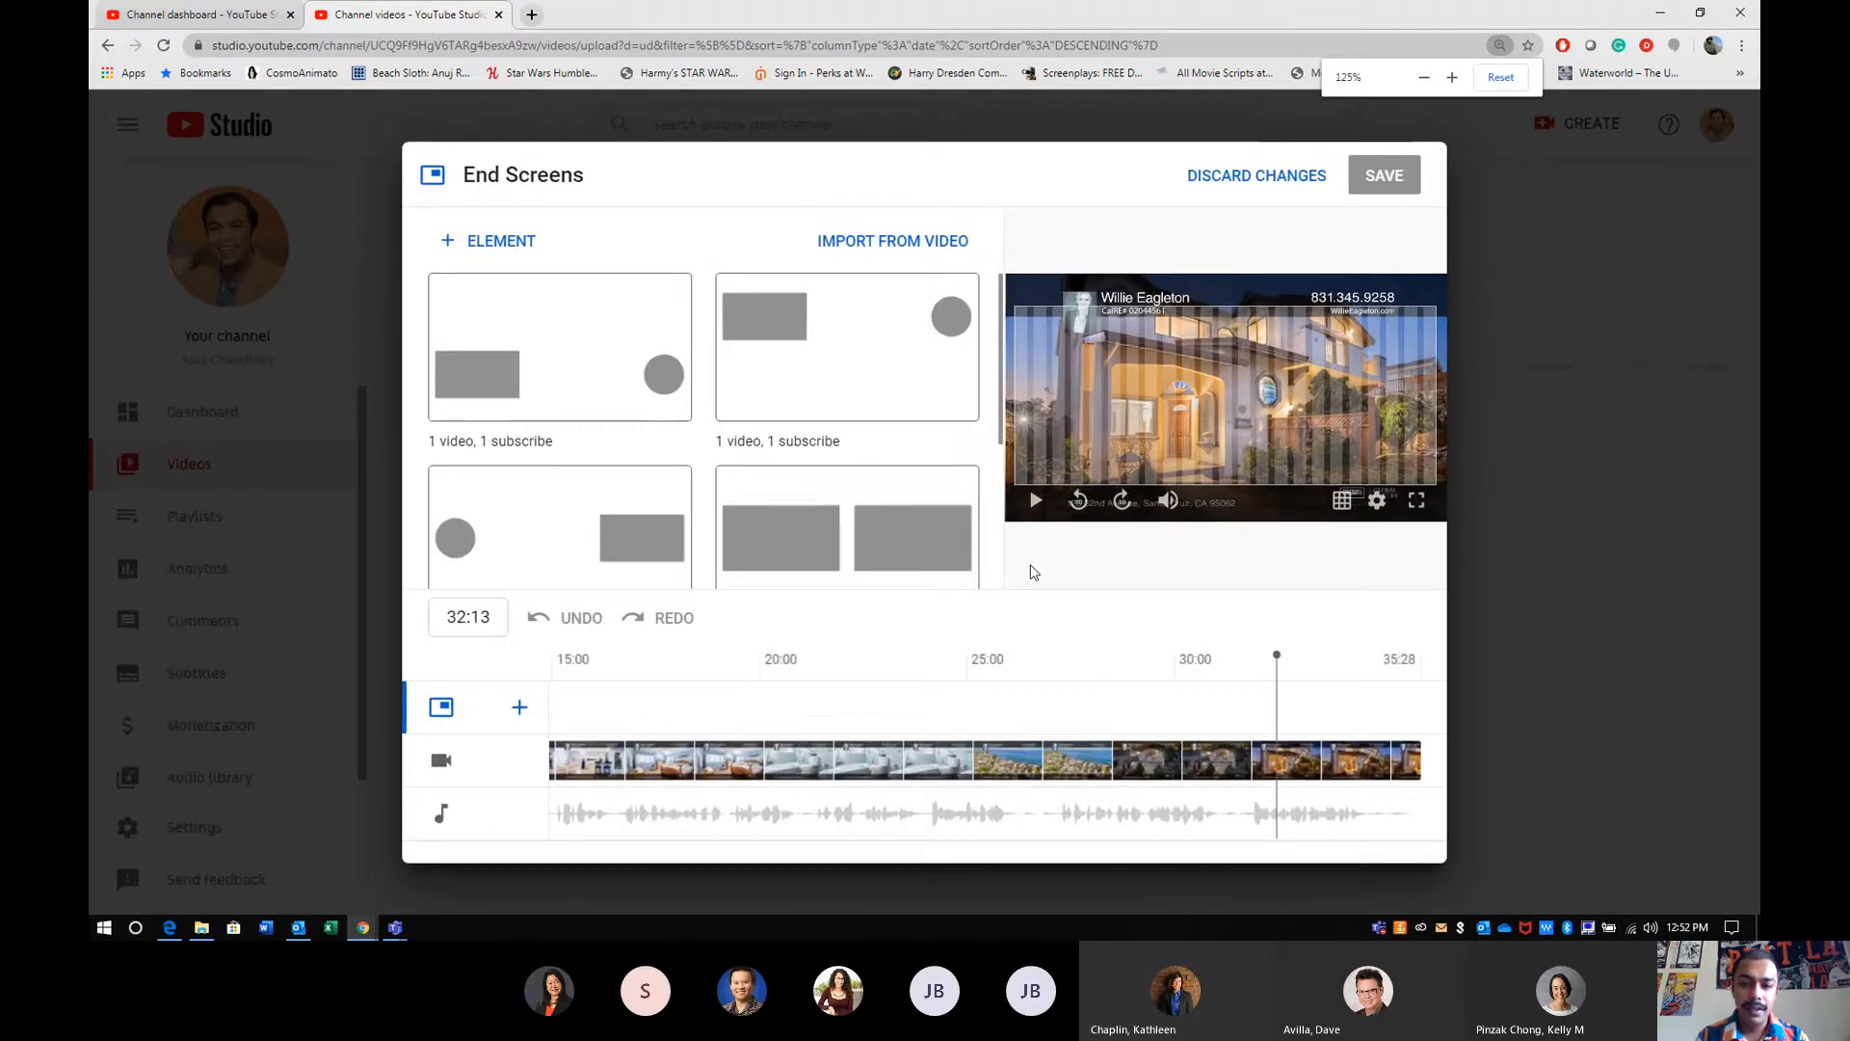
{"action": "left_click", "coordinate": [1037, 501]}
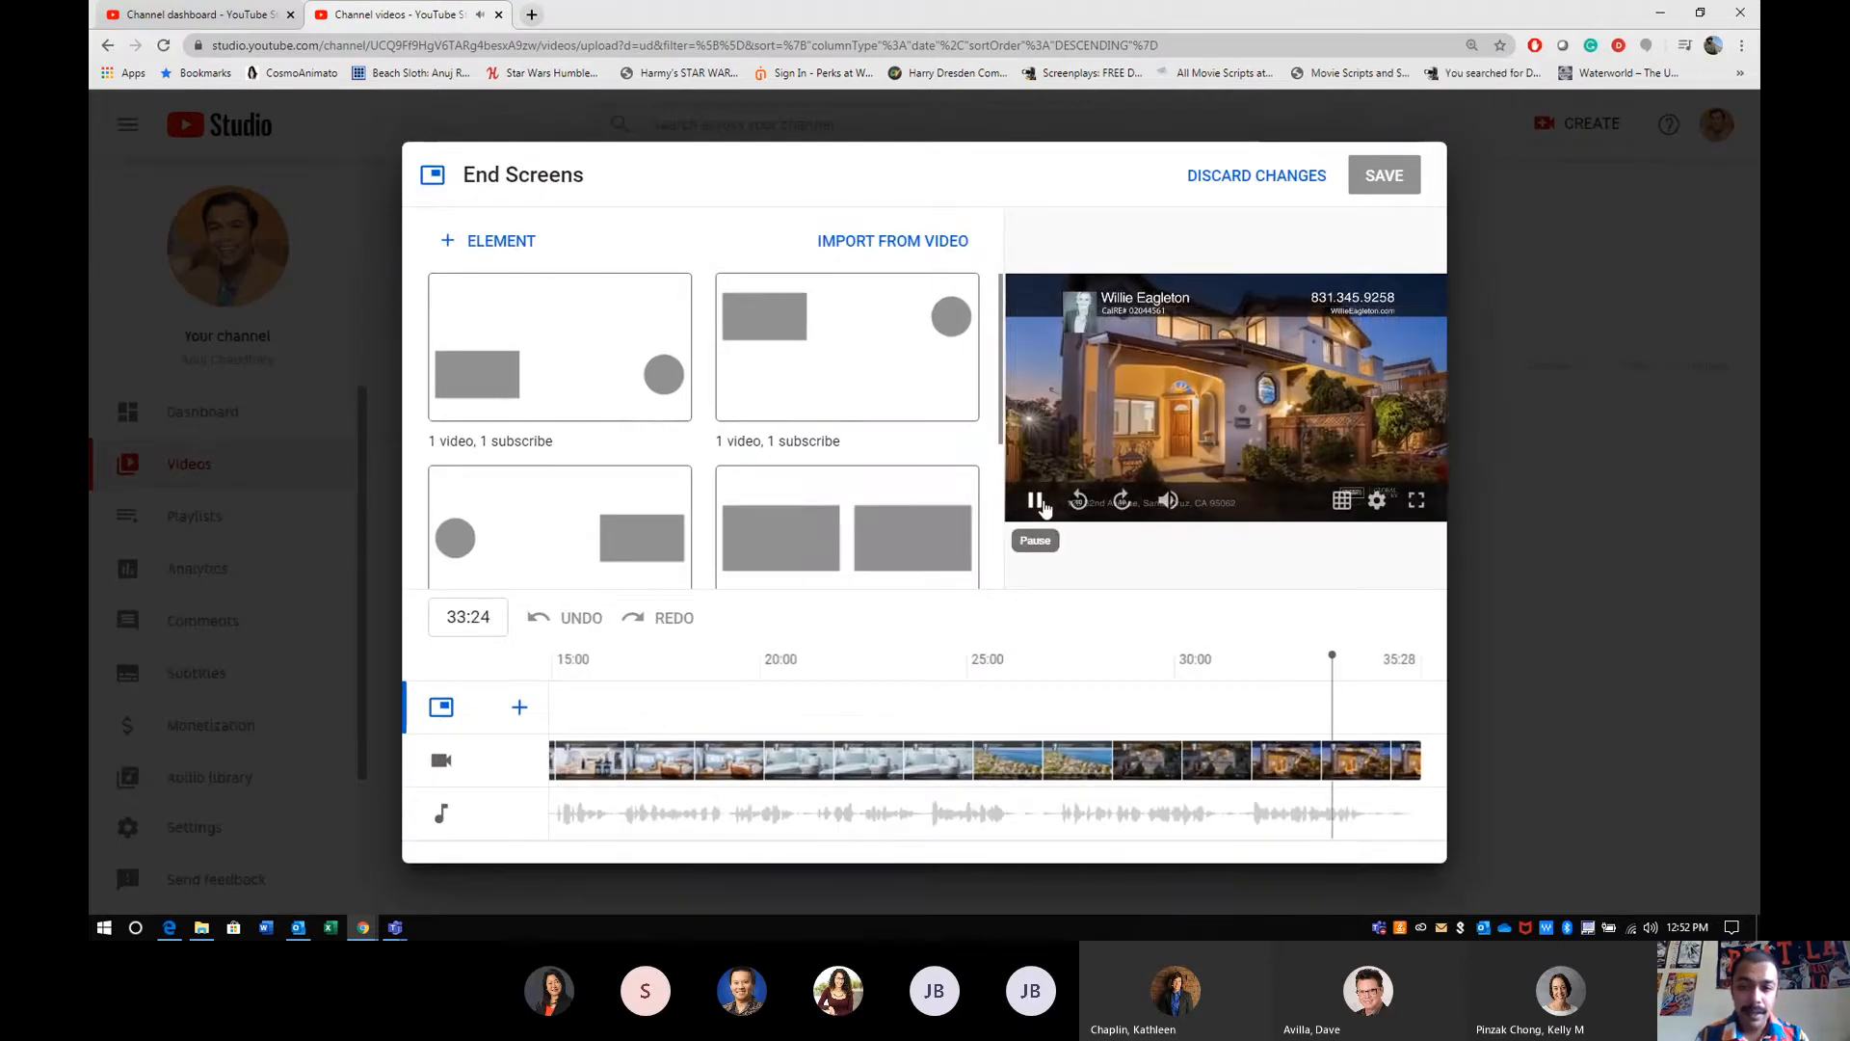
{"action": "left_click", "coordinate": [1041, 502]}
{"action": "left_click", "coordinate": [1080, 503]}
{"action": "left_click", "coordinate": [1037, 501]}
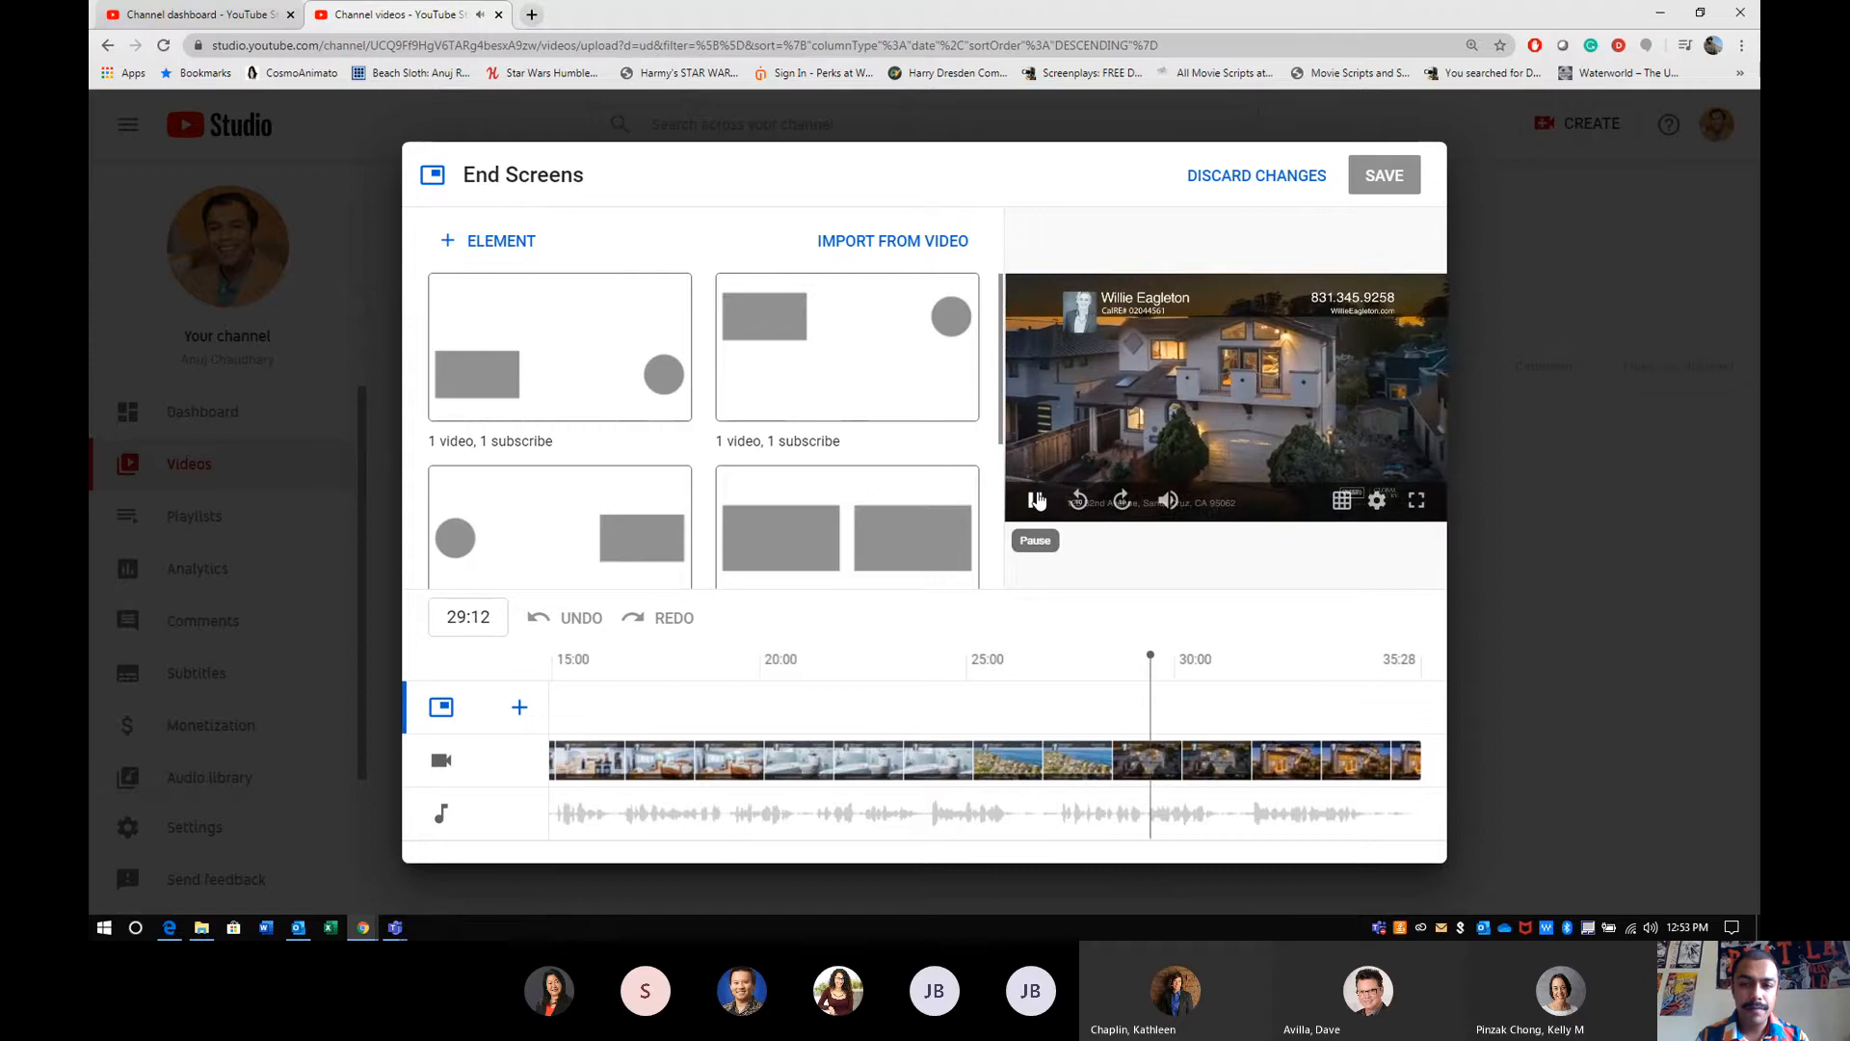
{"action": "left_click", "coordinate": [1037, 500]}
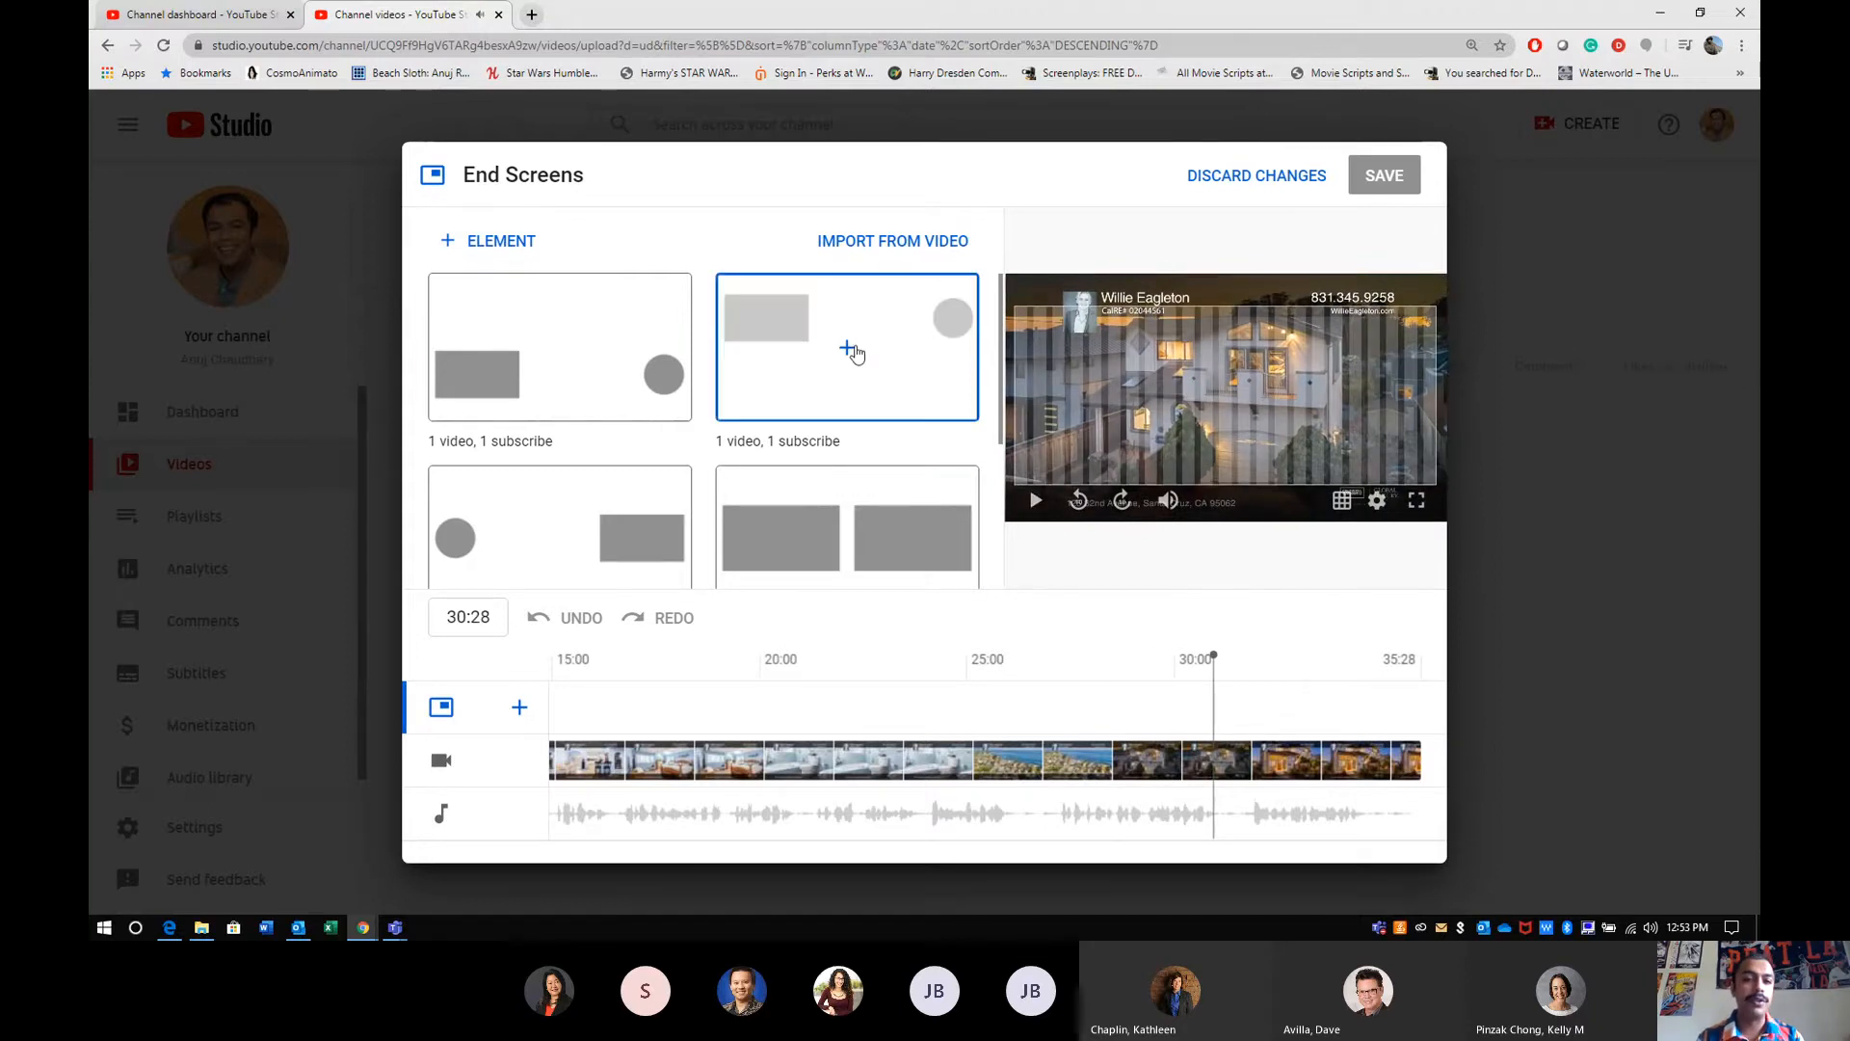
- Apply the second "1 video, 1 subscribe" end screen template and move both elements down to the lower corners of the frame
{"action": "left_click", "coordinate": [768, 378]}
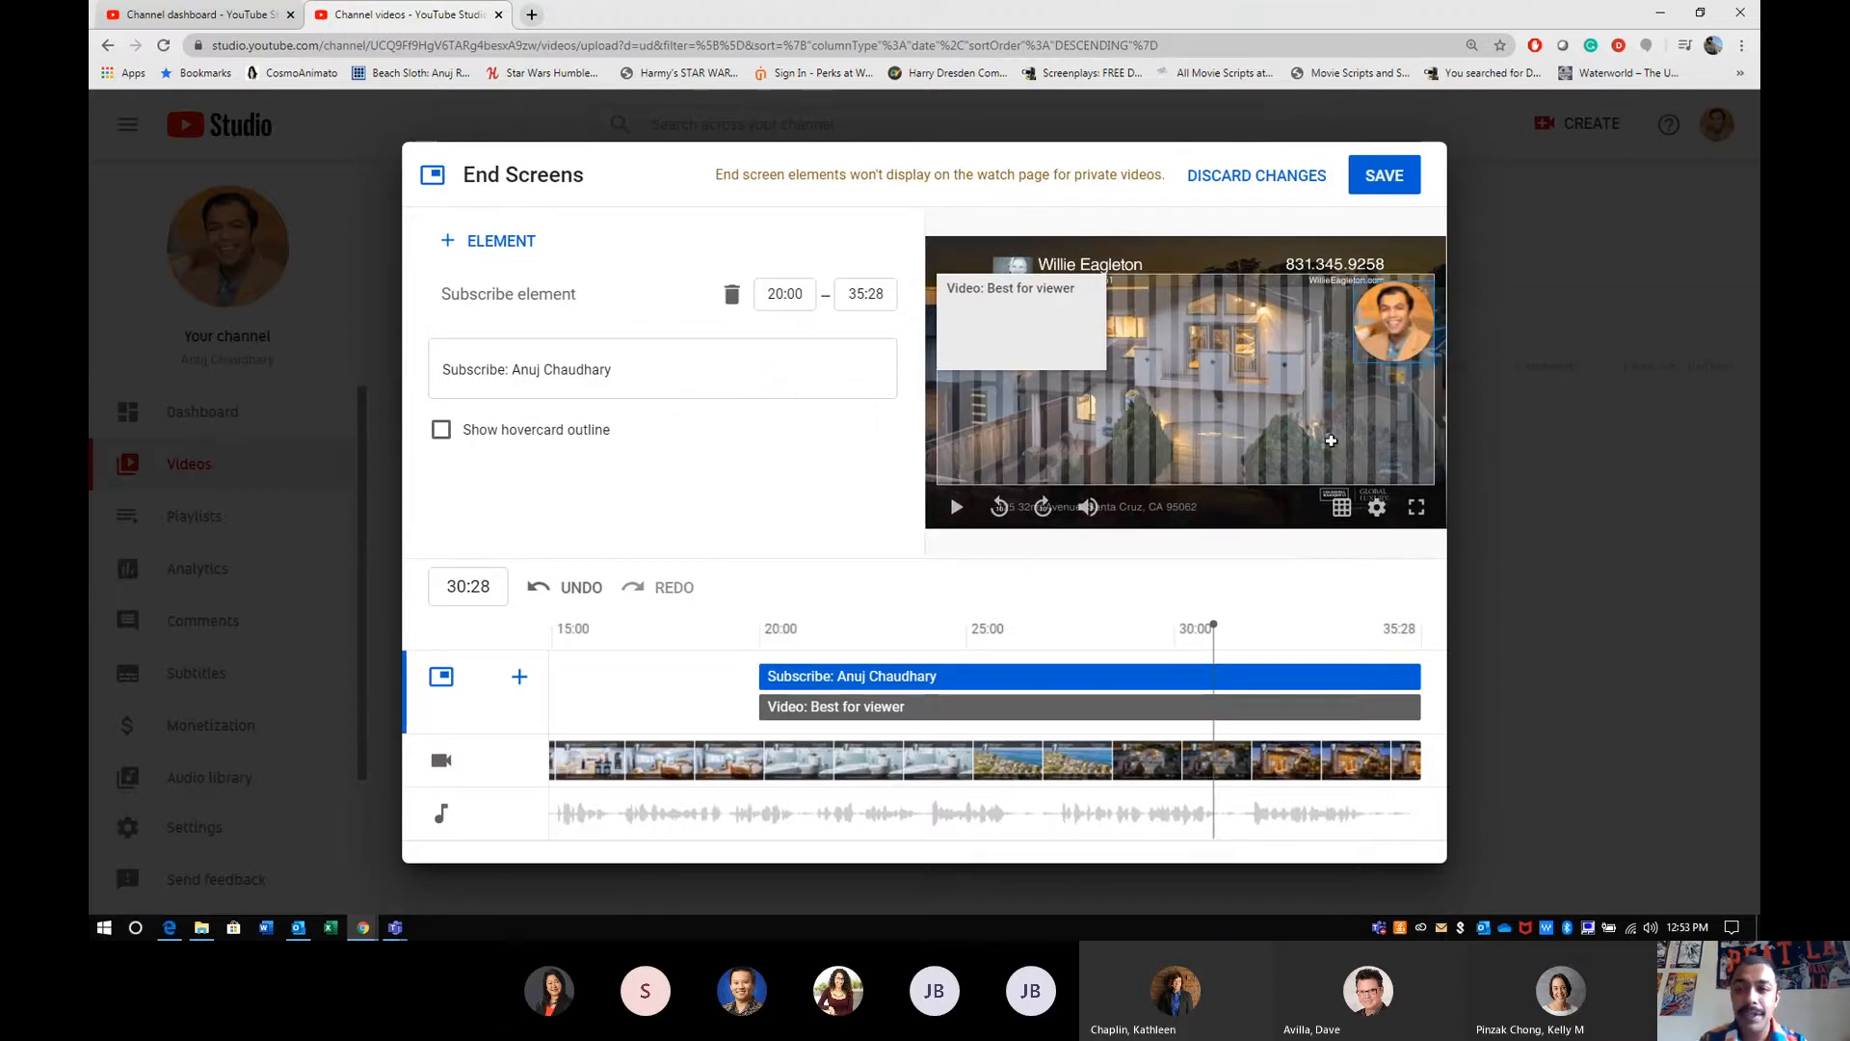
{"action": "left_click_drag", "start_coordinate": [1404, 335], "coordinate": [1384, 436]}
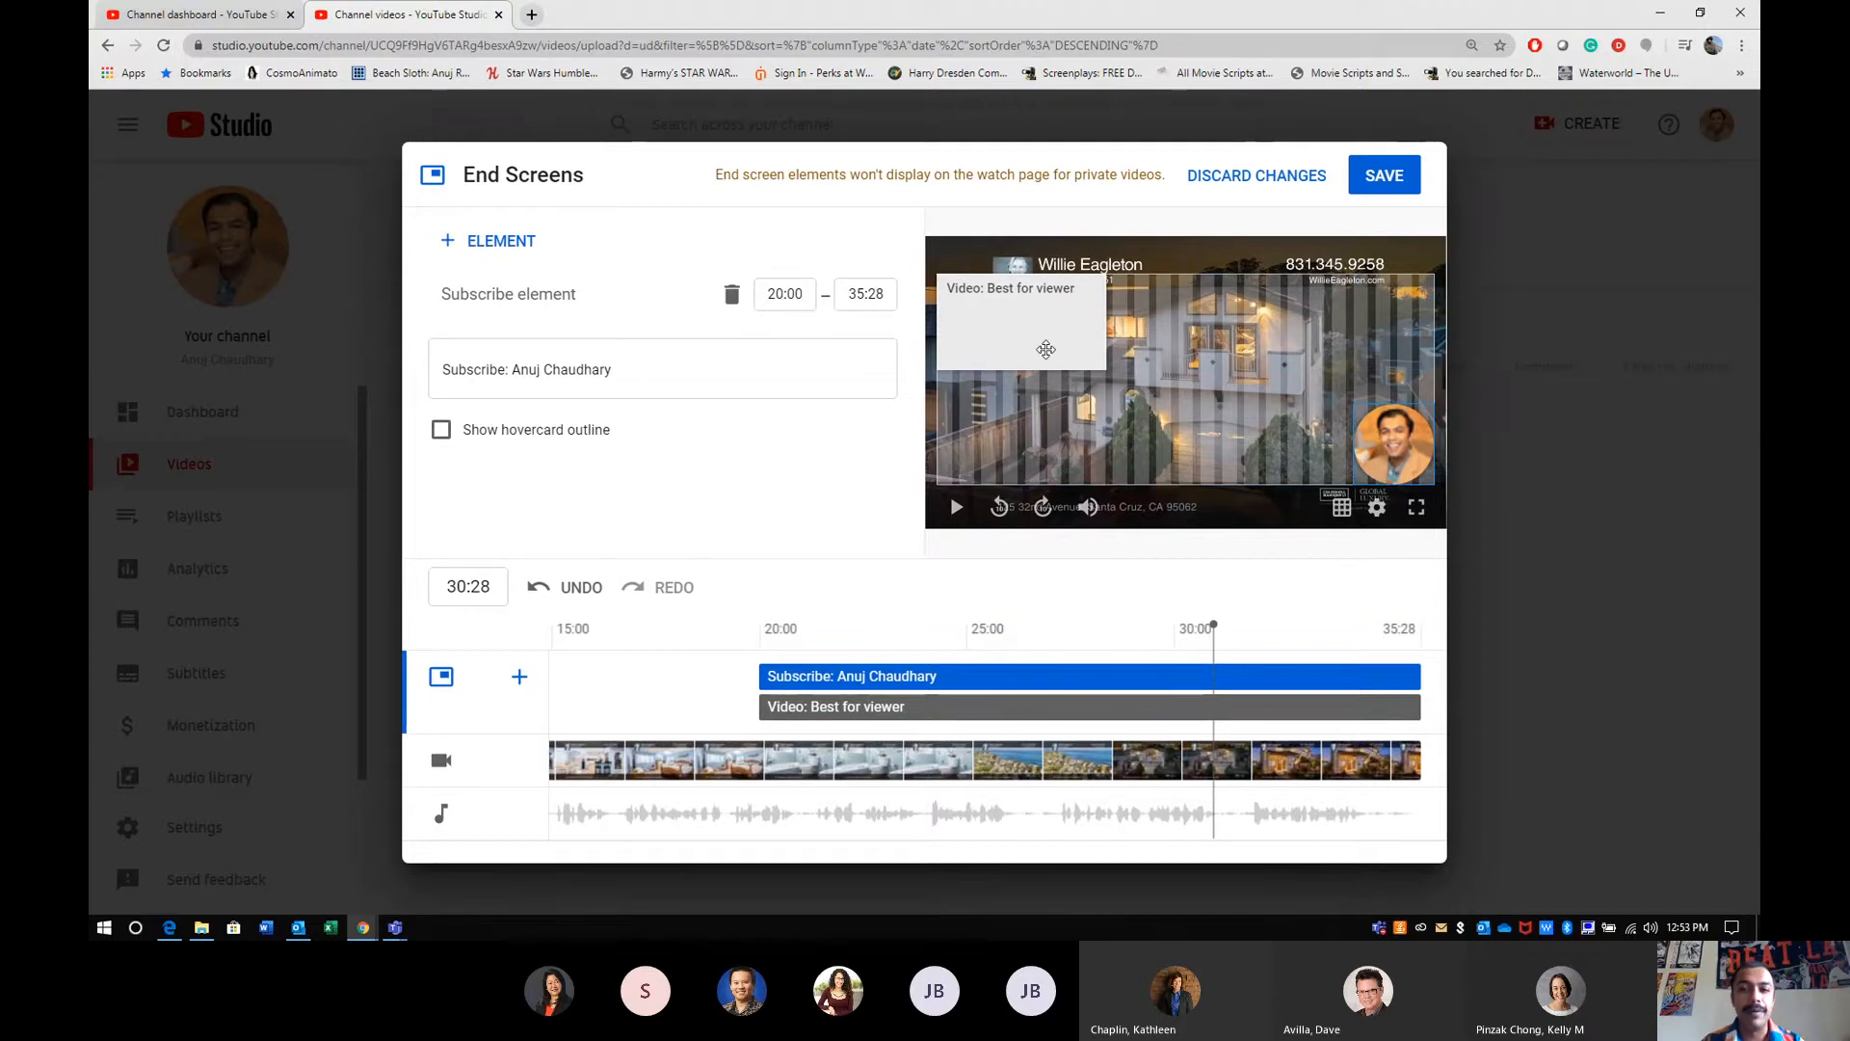
{"action": "left_click_drag", "start_coordinate": [1043, 344], "coordinate": [1035, 464]}
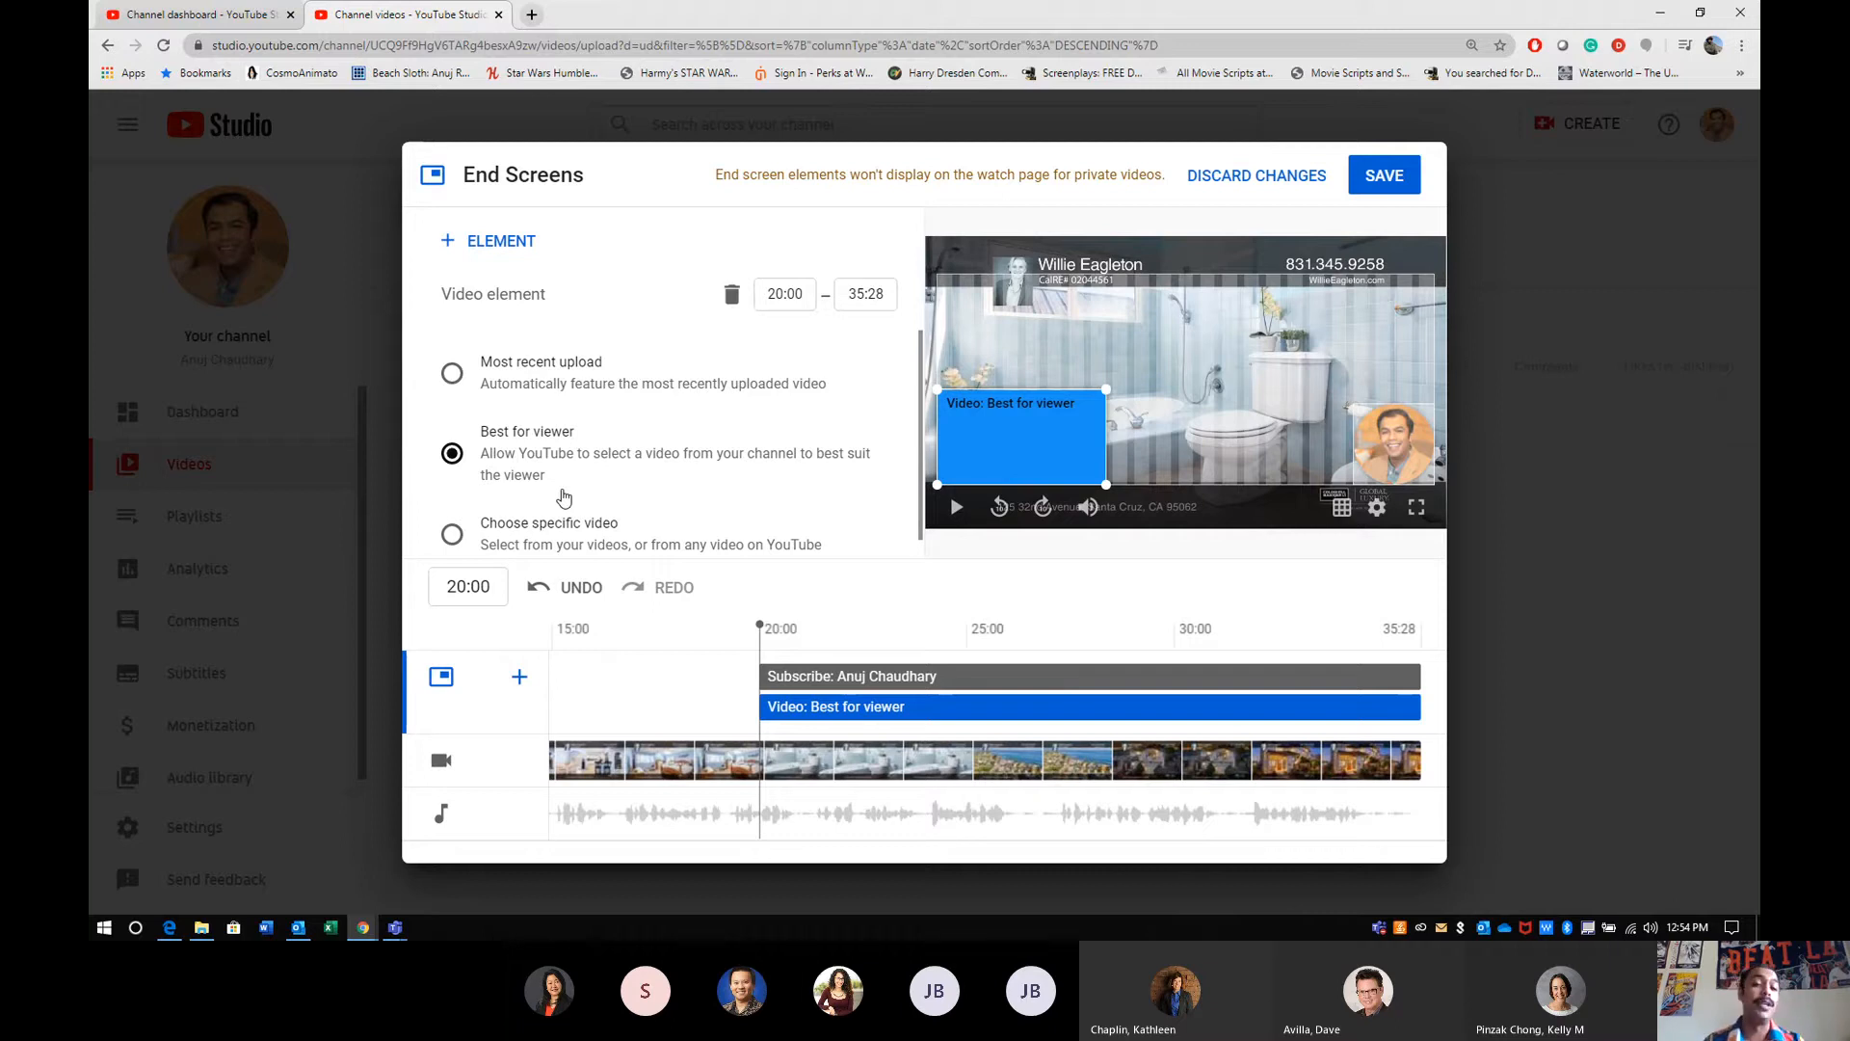
- Look through the channel's own videos offered for a specific end screen video, leaving the element on Best for viewer
{"action": "scroll", "coordinate": [579, 515], "scroll_direction": "down", "scroll_amount": 1}
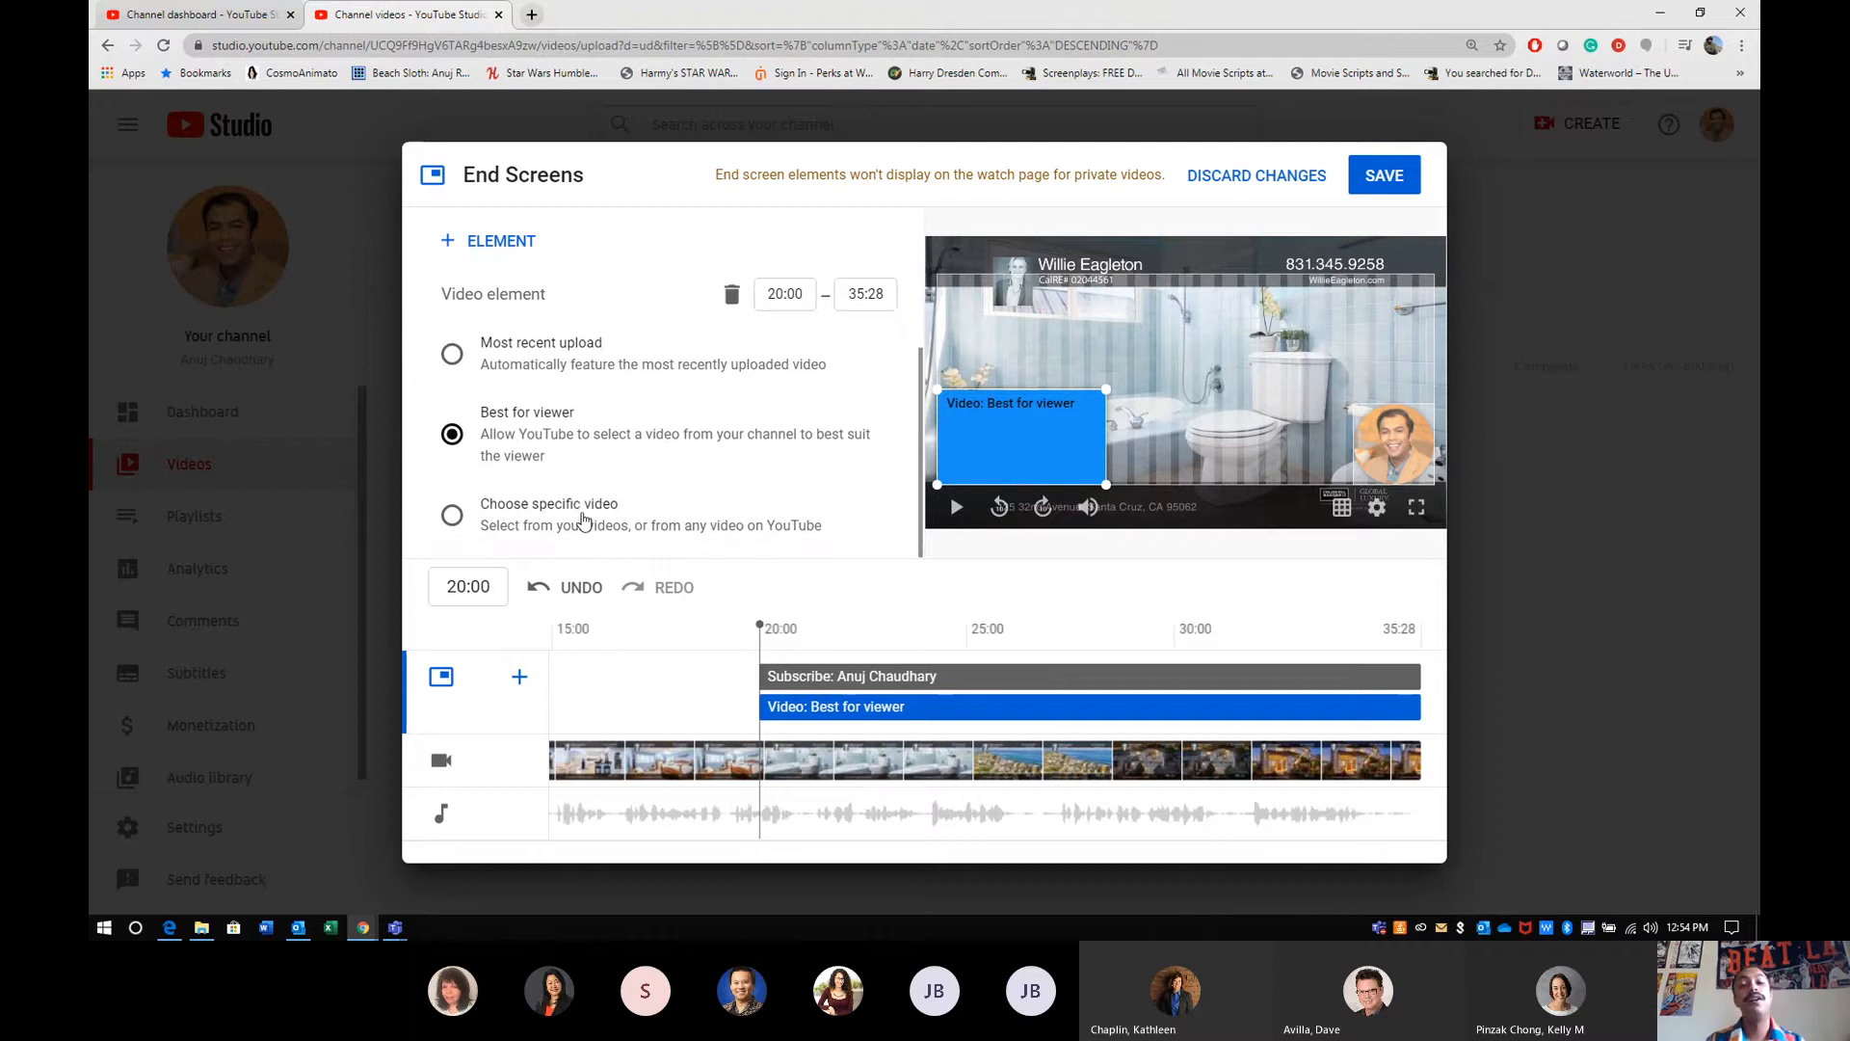
{"action": "left_click", "coordinate": [583, 521]}
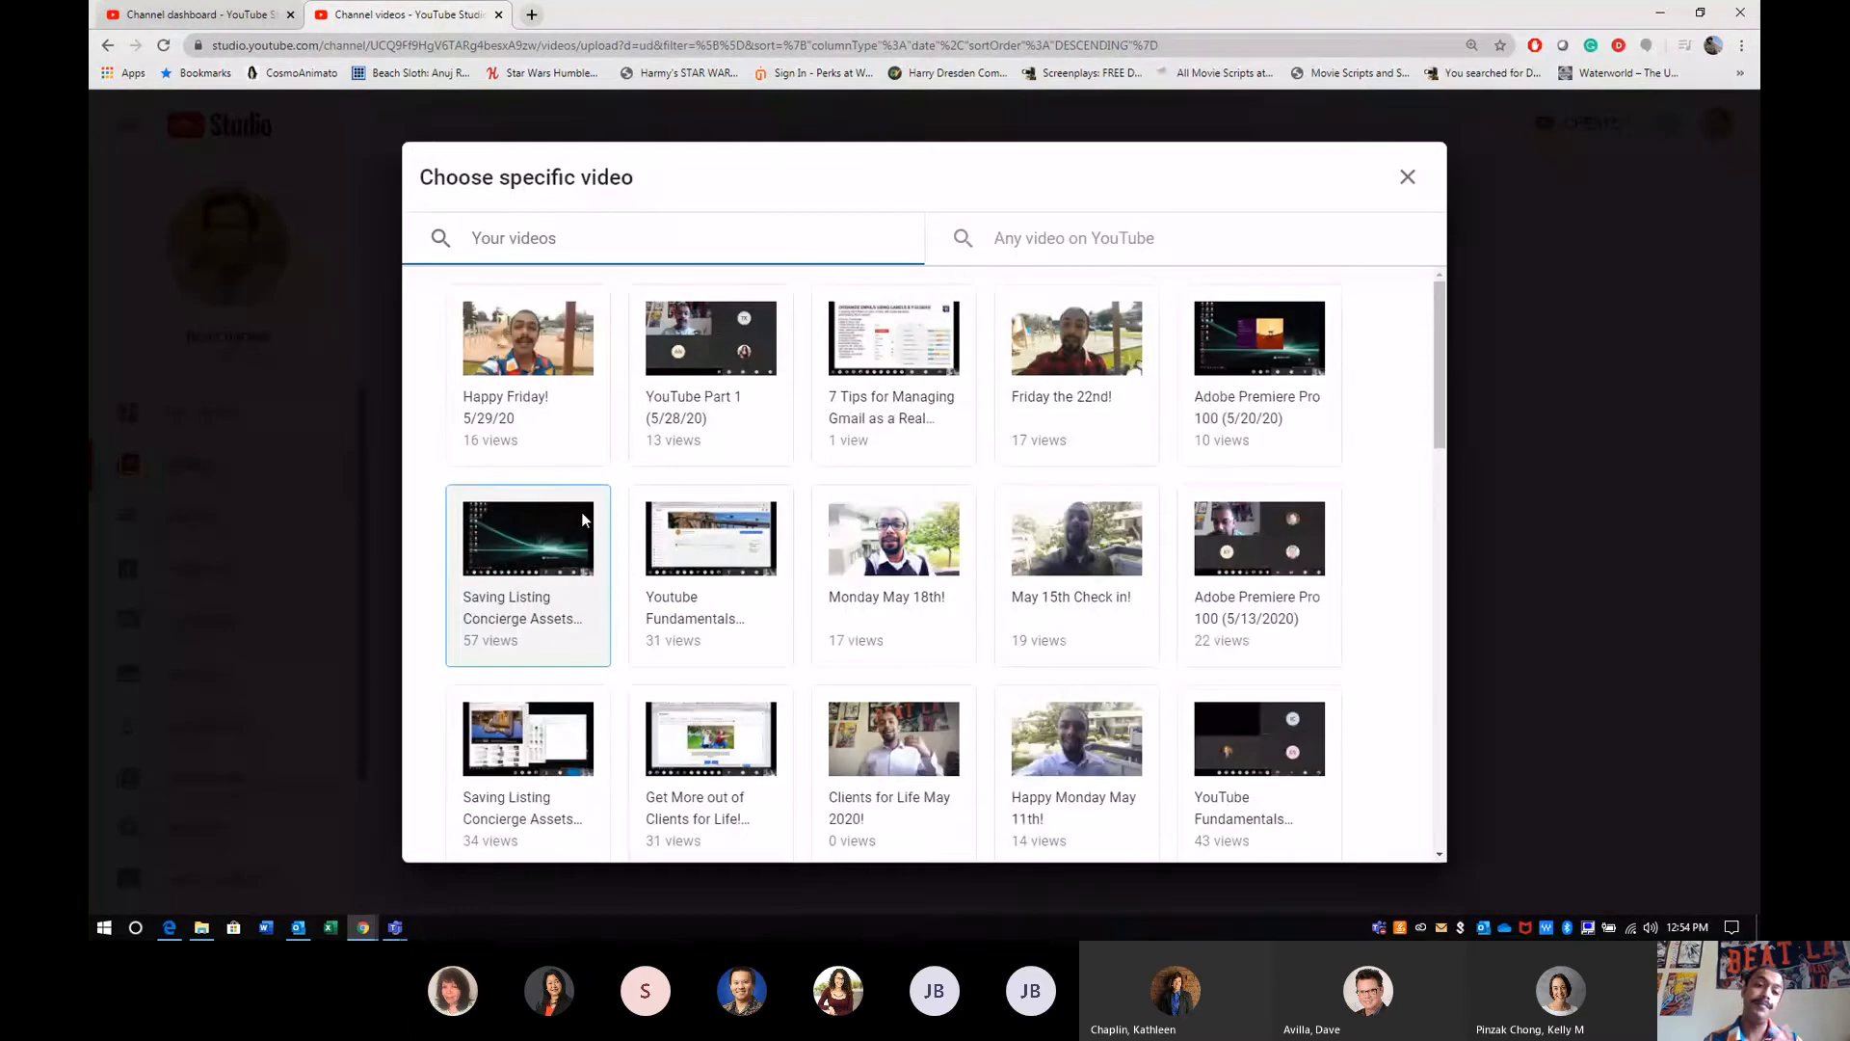
{"action": "left_click", "coordinate": [1407, 177]}
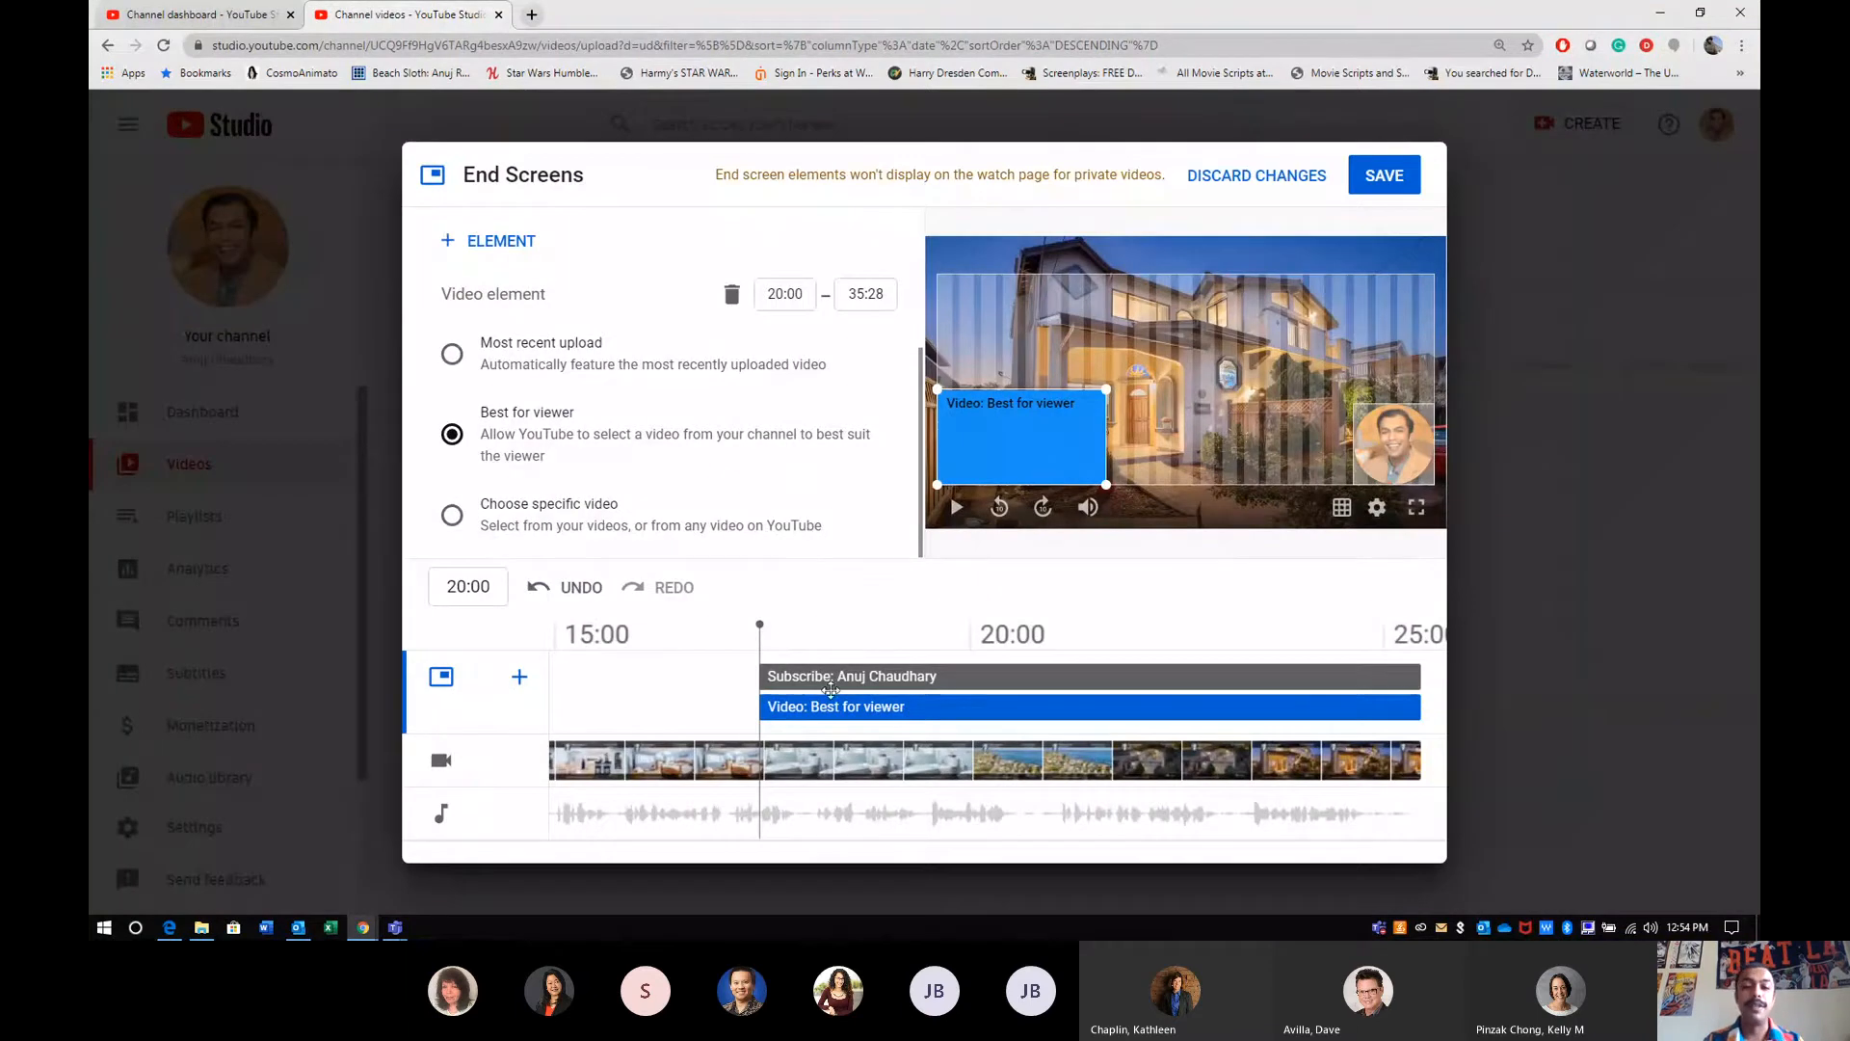
- Try shortening the end screen video element to end at 34:01, and extend it back to 35:28
{"action": "left_click", "coordinate": [1416, 673]}
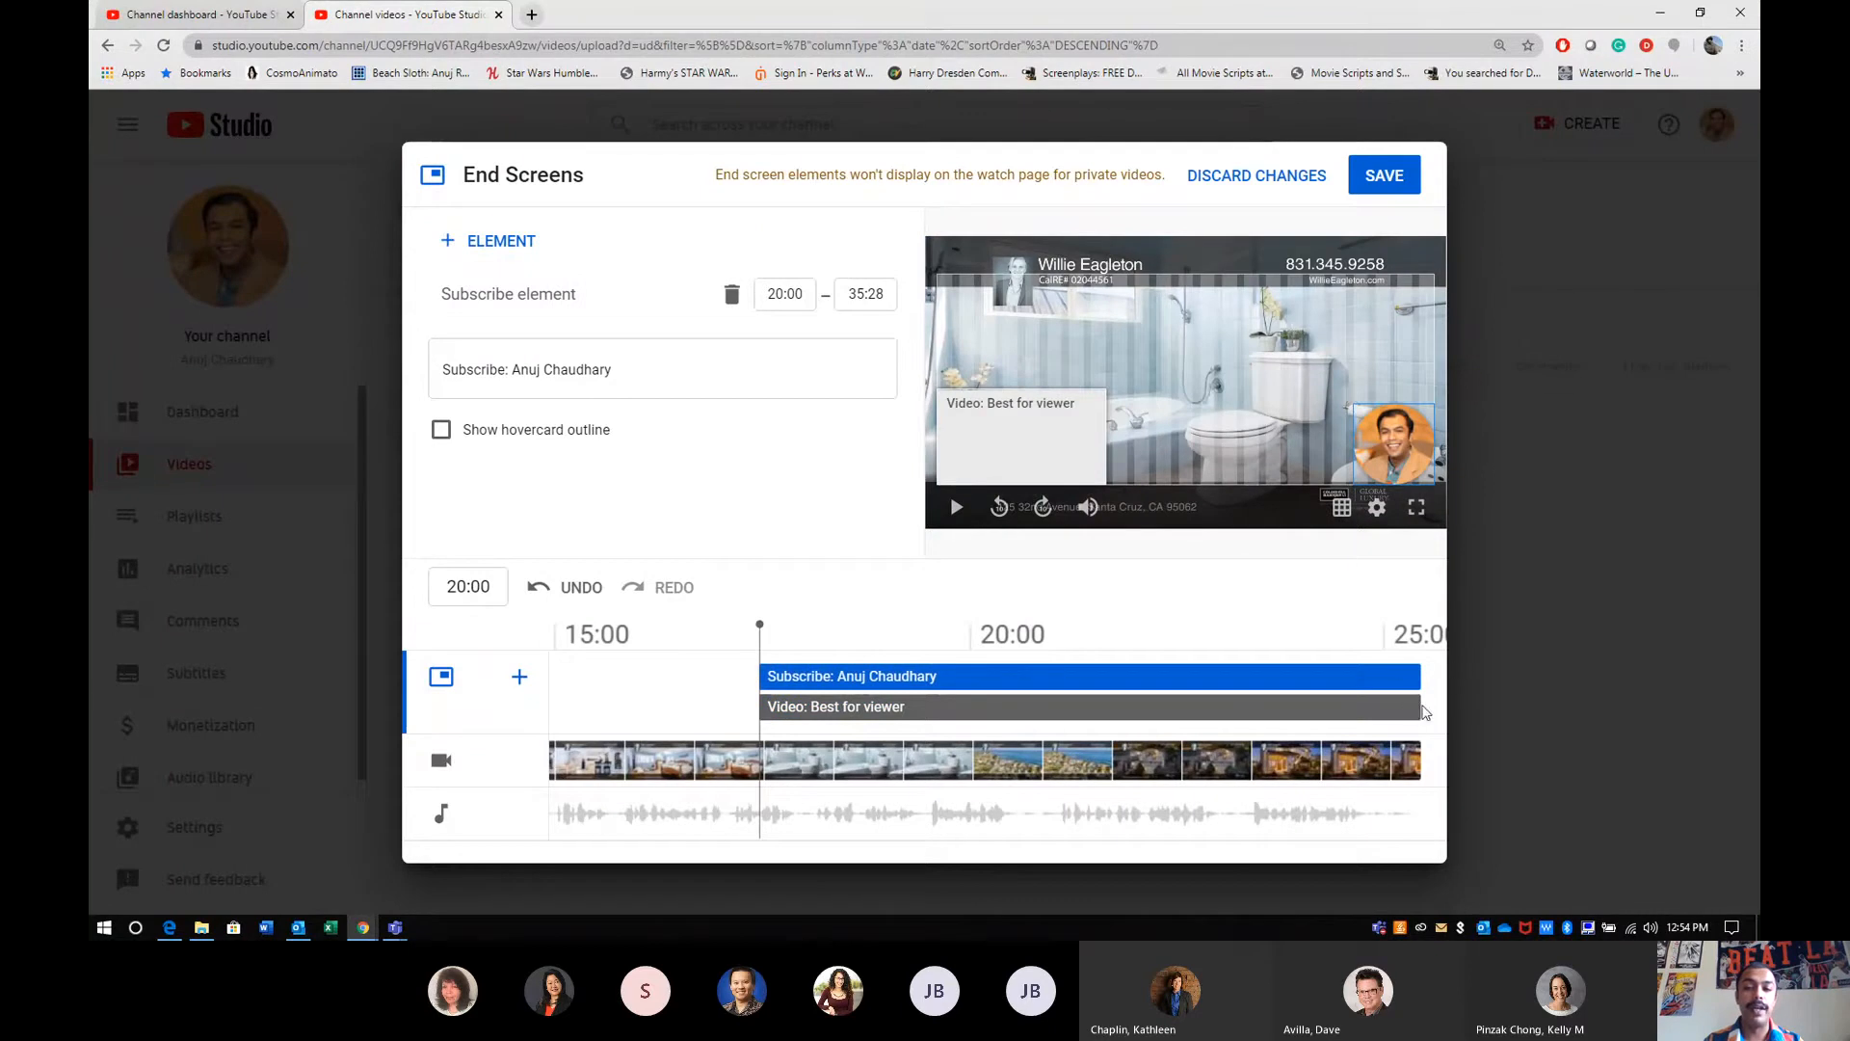
{"action": "left_click_drag", "start_coordinate": [1413, 710], "coordinate": [1342, 710]}
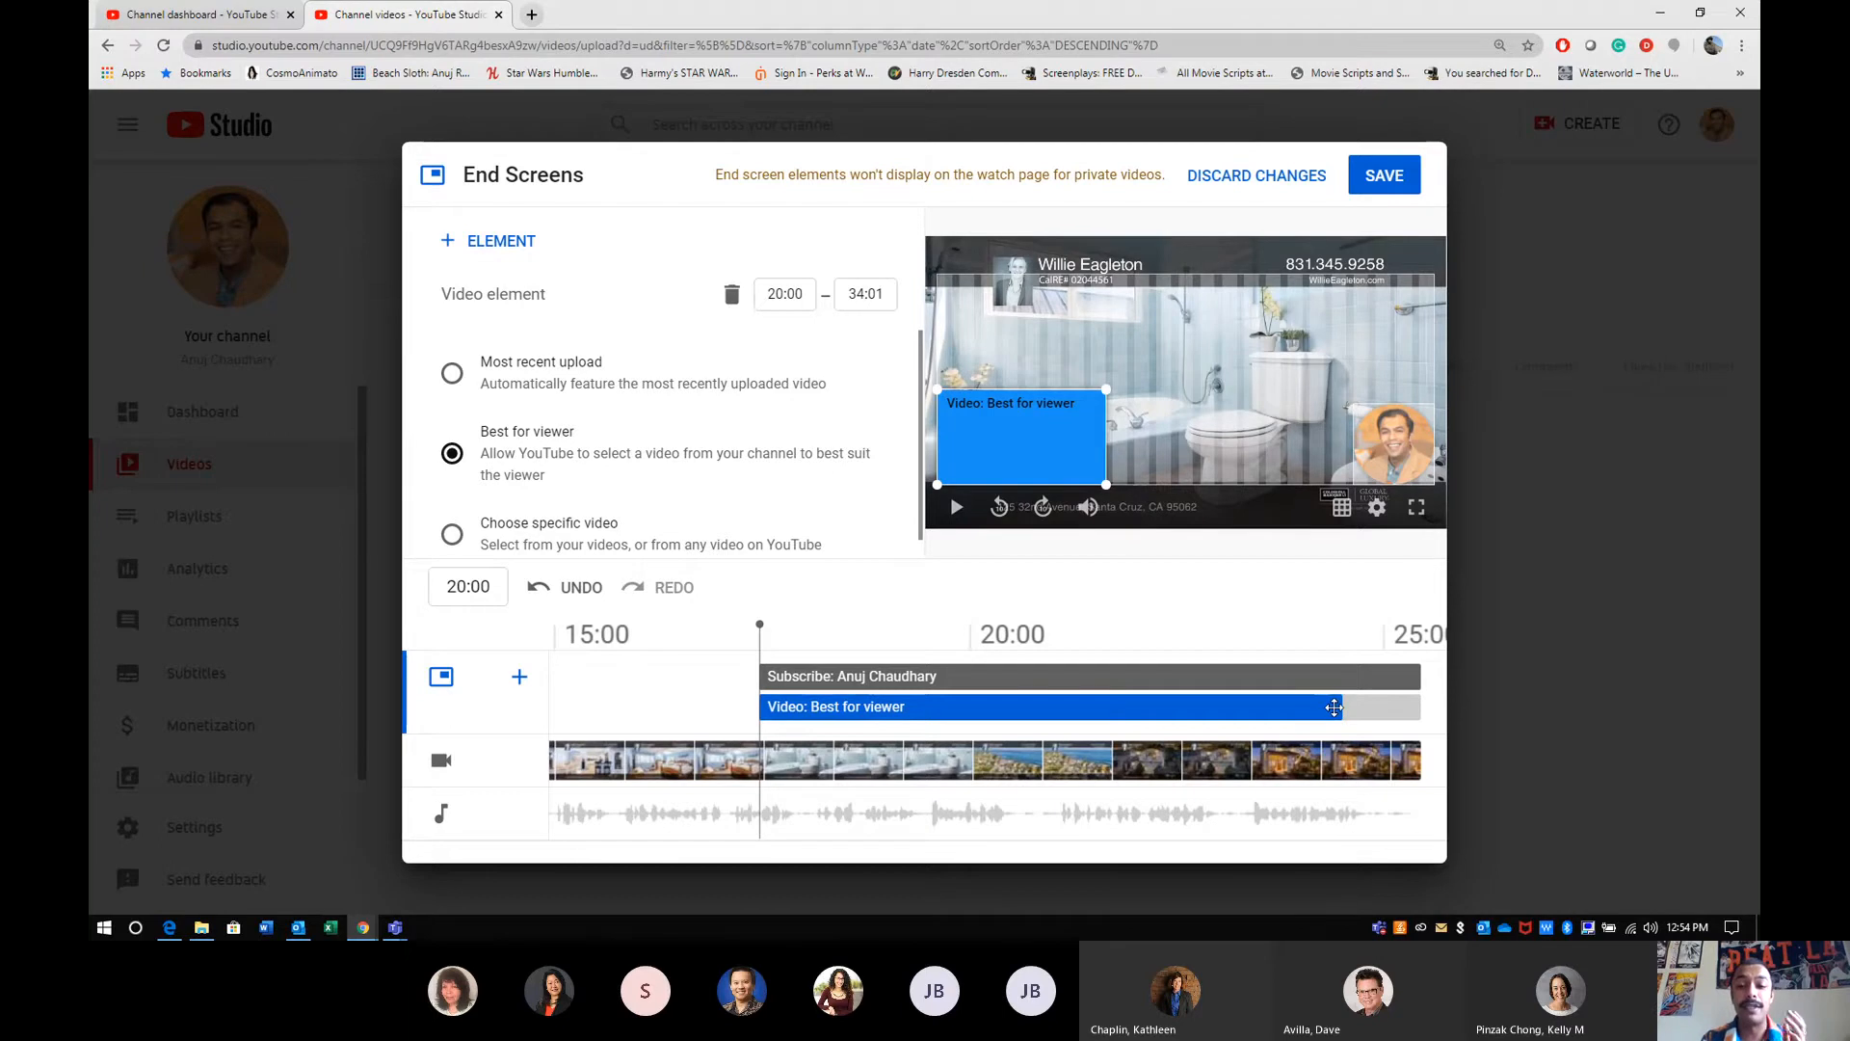
{"action": "left_click_drag", "start_coordinate": [1342, 707], "coordinate": [1421, 707]}
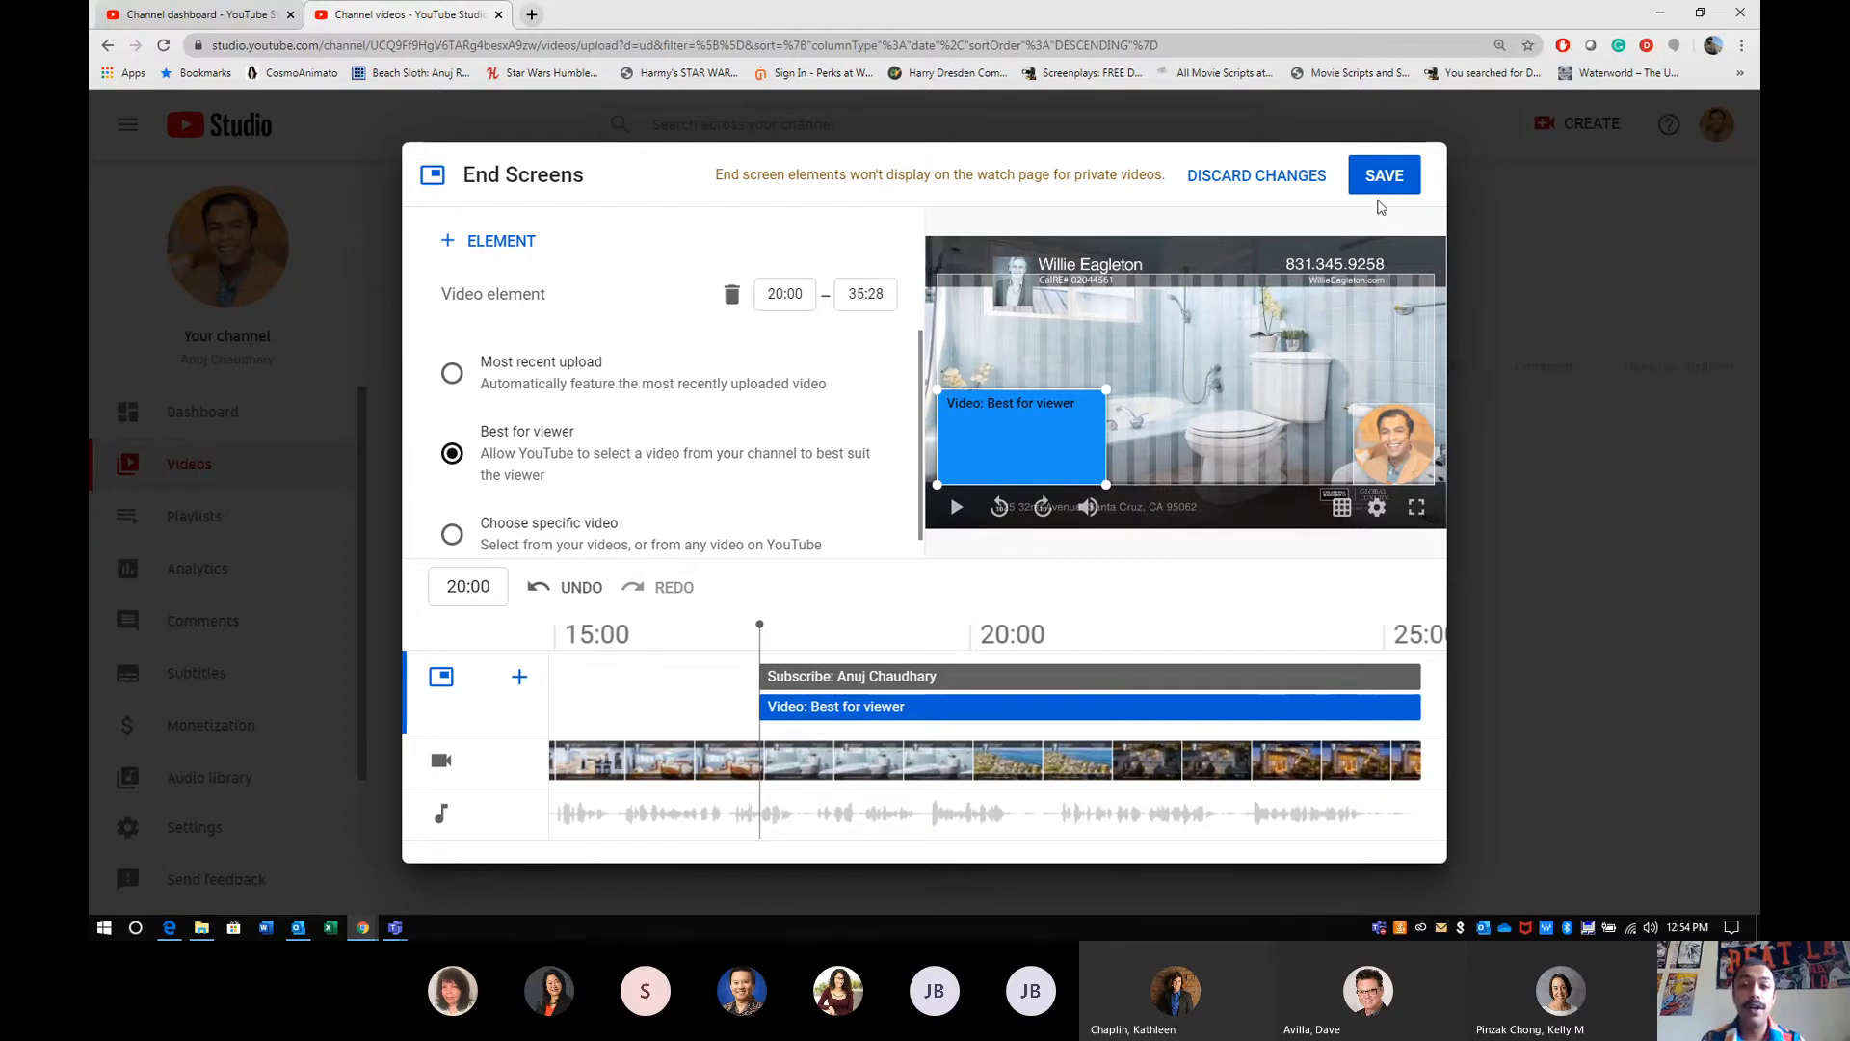
- Save the end screen and set the property video's visibility to Public
{"action": "left_click", "coordinate": [1380, 189]}
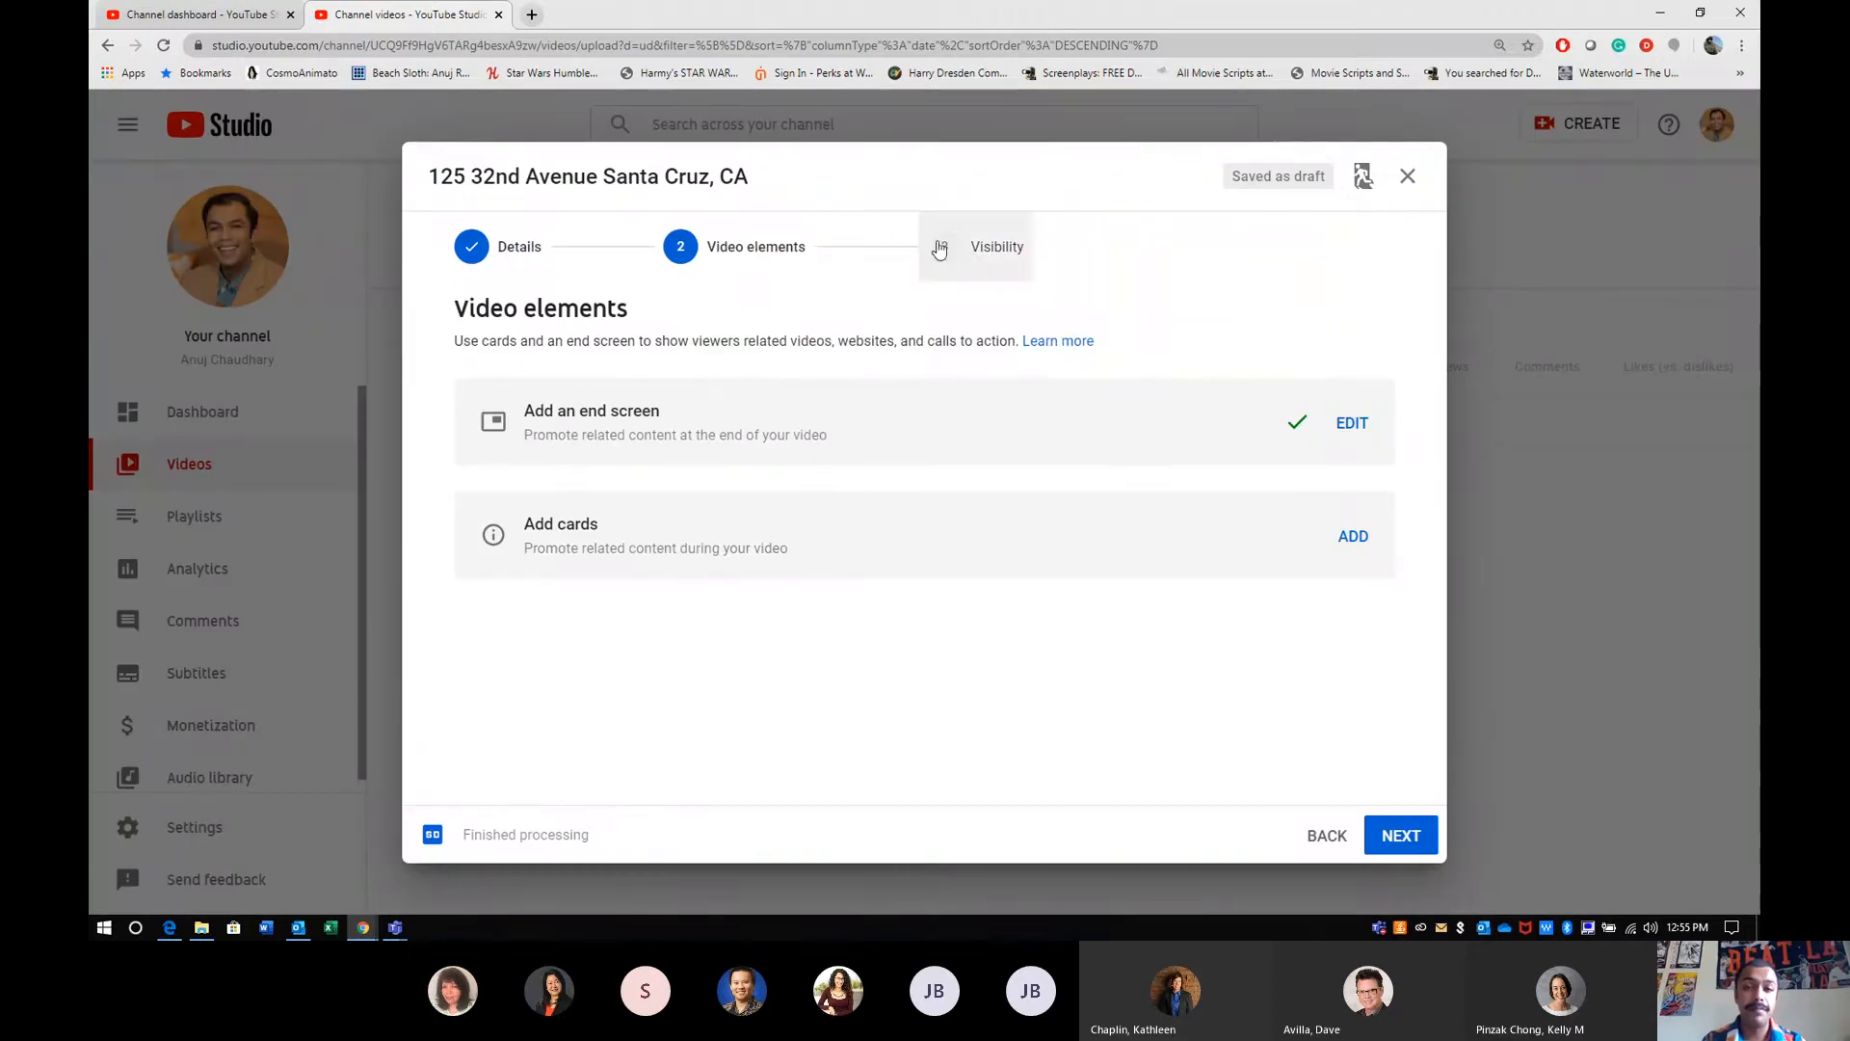
{"action": "left_click", "coordinate": [973, 253]}
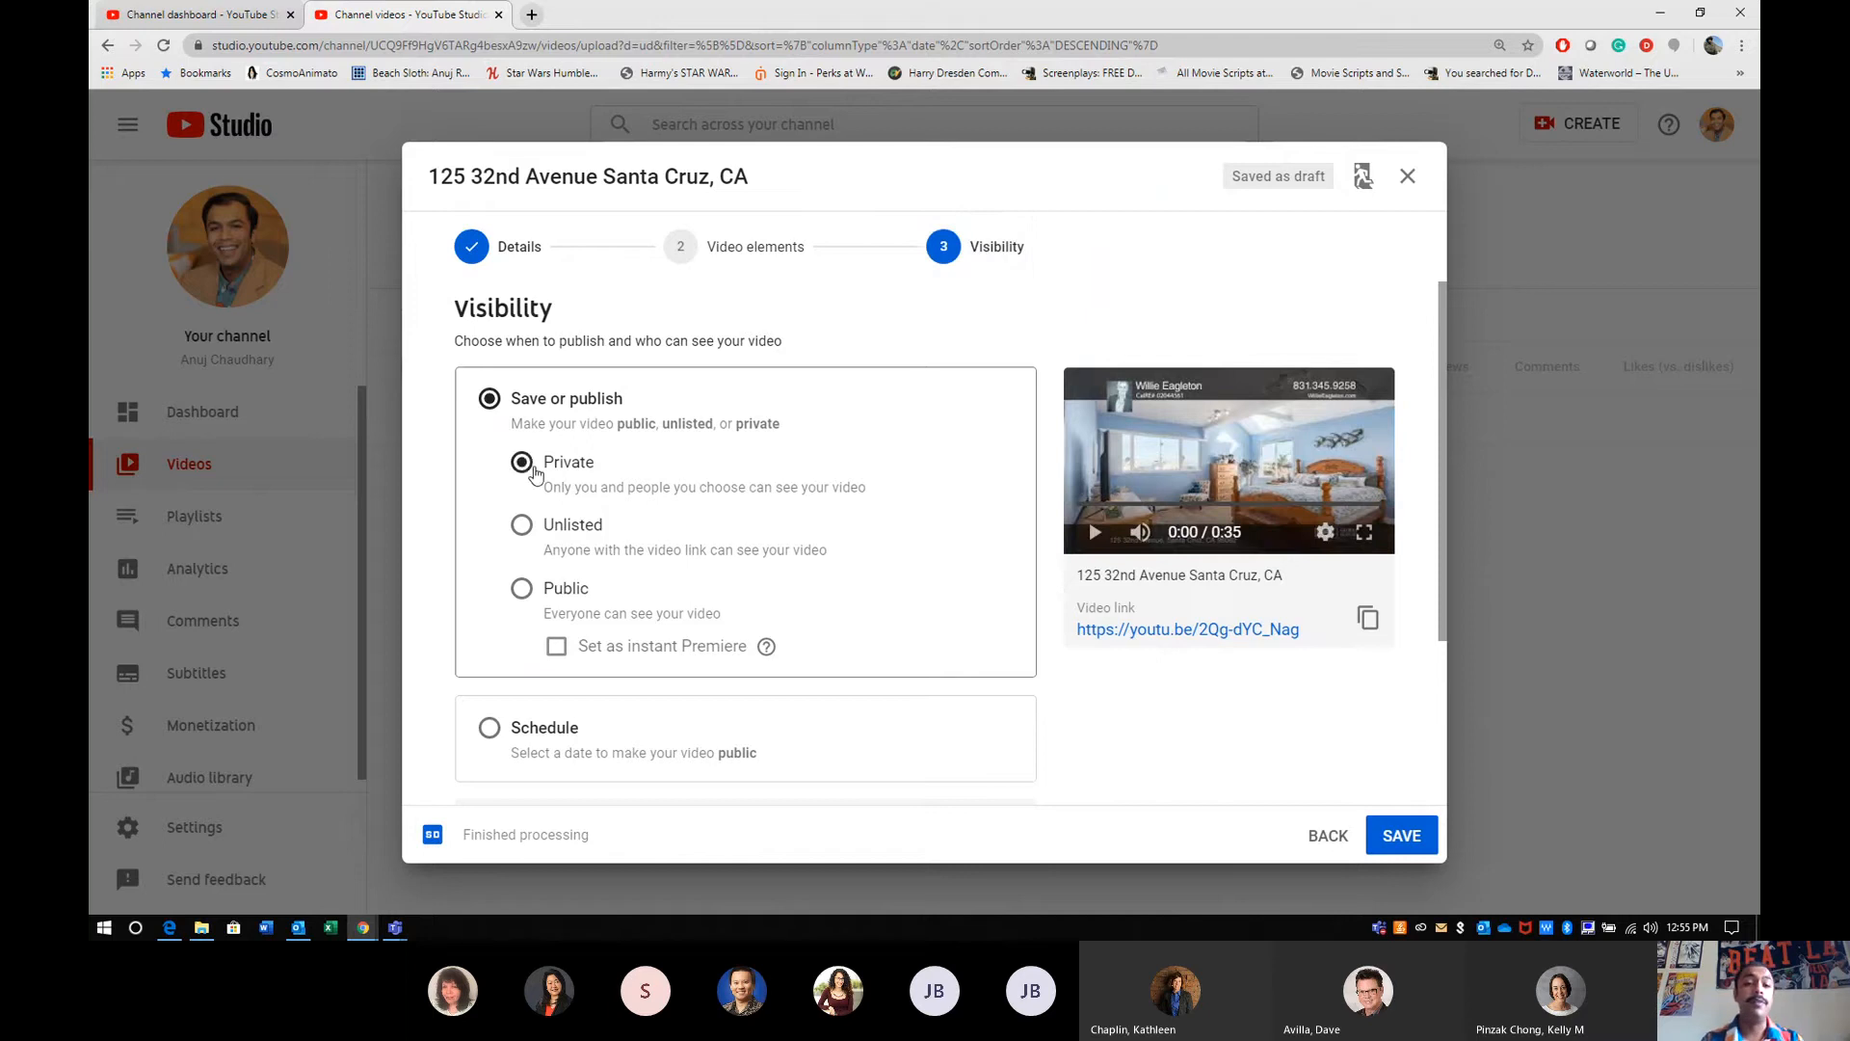
{"action": "left_click", "coordinate": [589, 526]}
{"action": "left_click", "coordinate": [564, 591]}
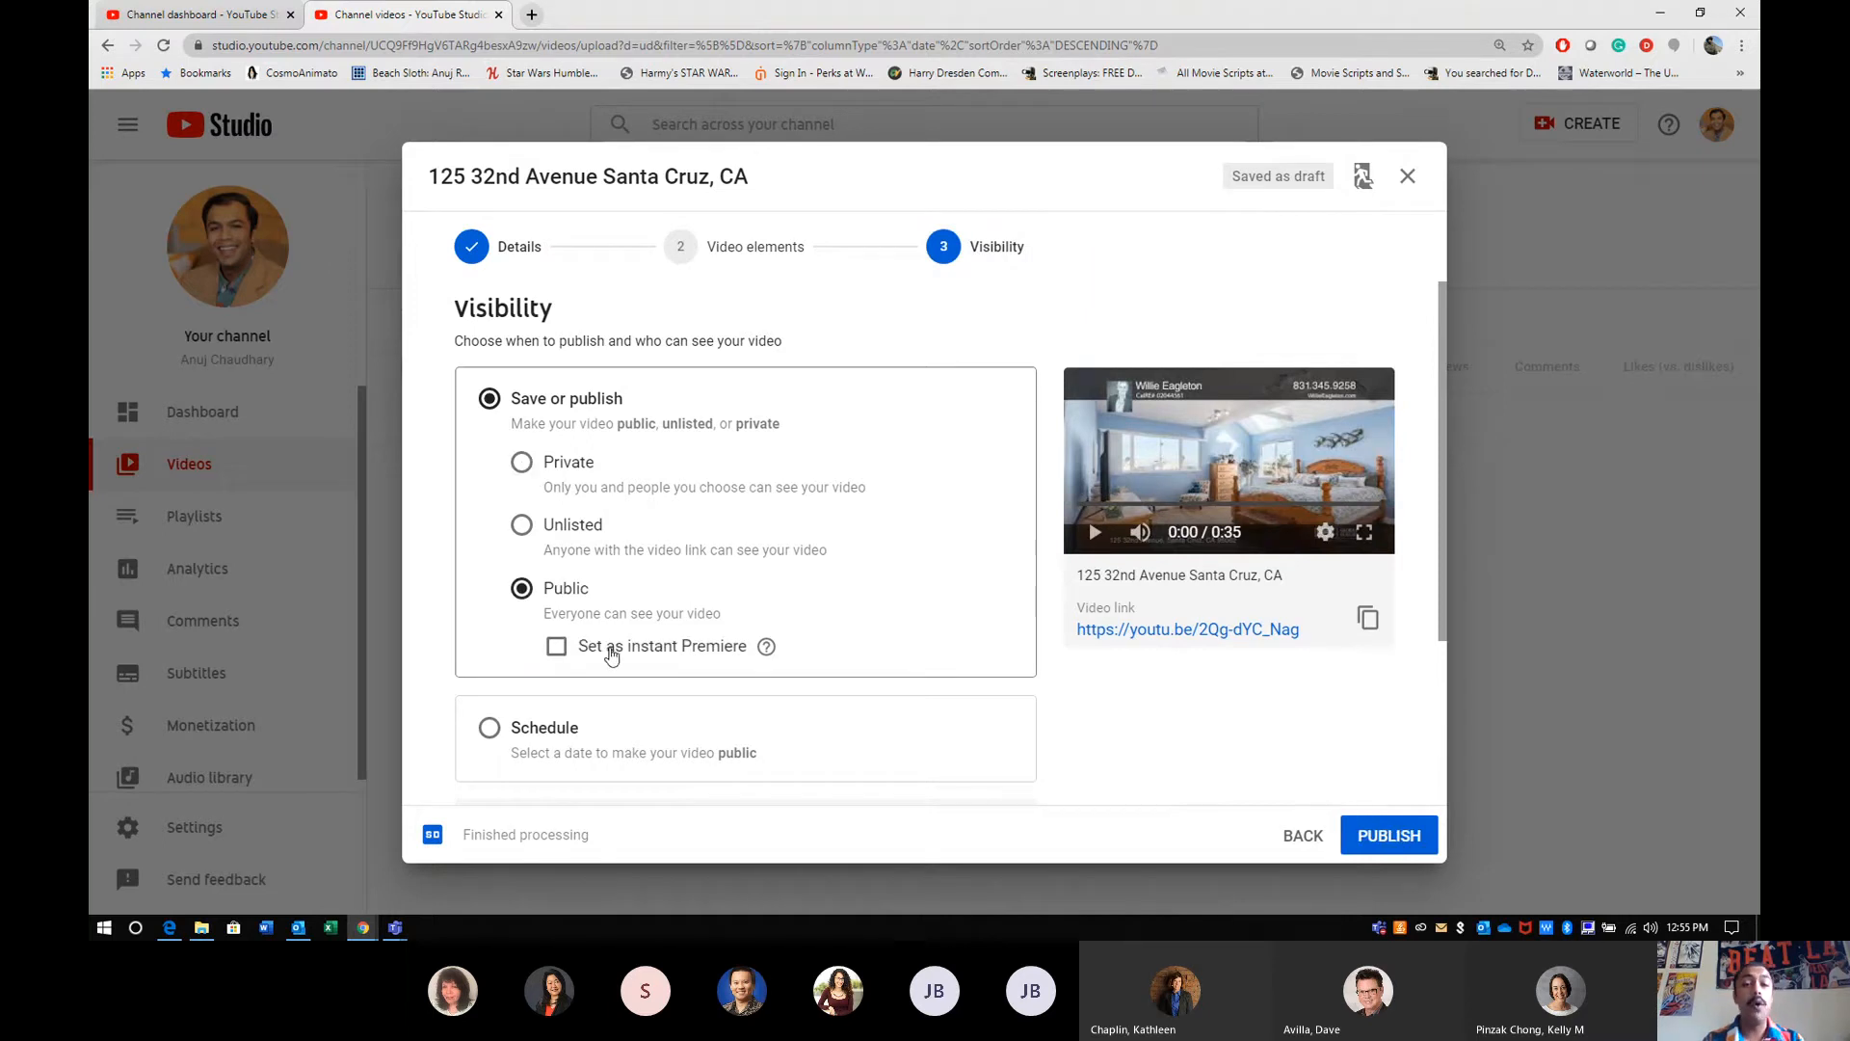
- Examine the Schedule option with its date, time and Premiere settings, and return to the Save or publish option
{"action": "left_click", "coordinate": [541, 728]}
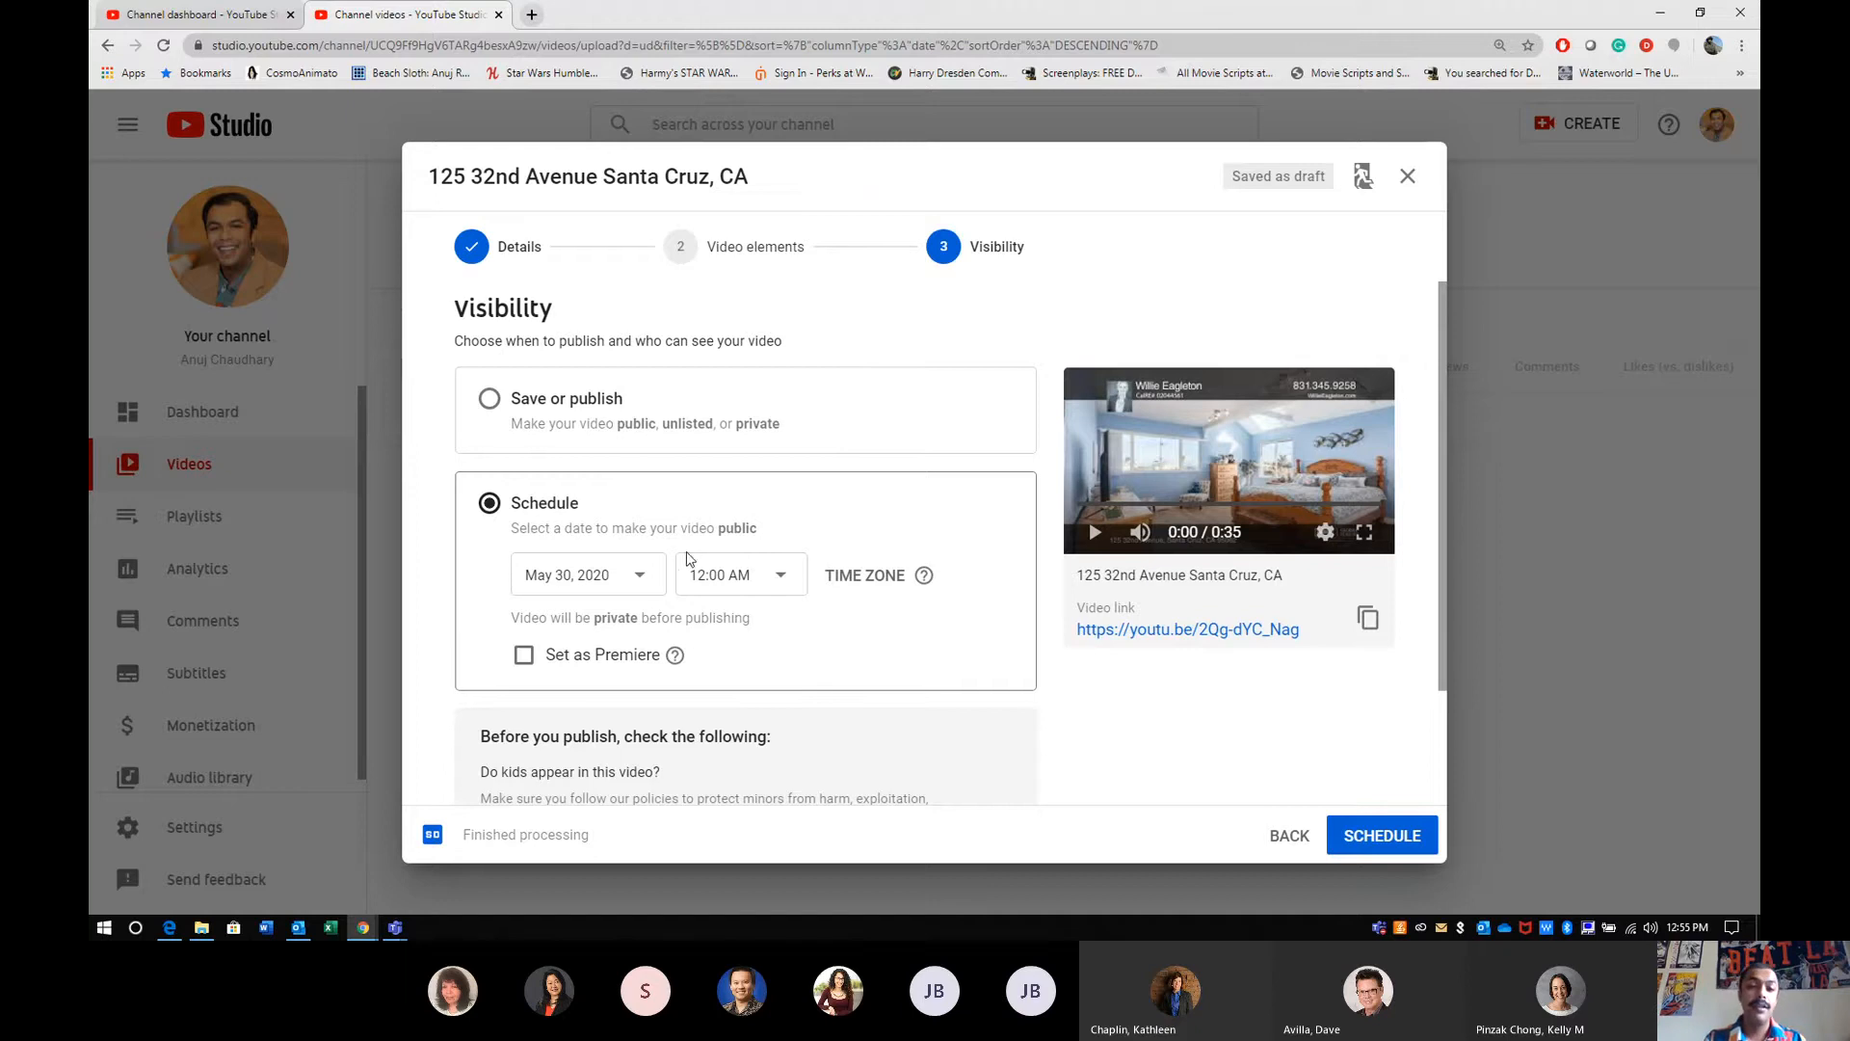
{"action": "scroll", "coordinate": [974, 444], "scroll_direction": "down", "scroll_amount": 1}
{"action": "scroll", "coordinate": [974, 449], "scroll_direction": "up", "scroll_amount": 1}
{"action": "left_click", "coordinate": [575, 410]}
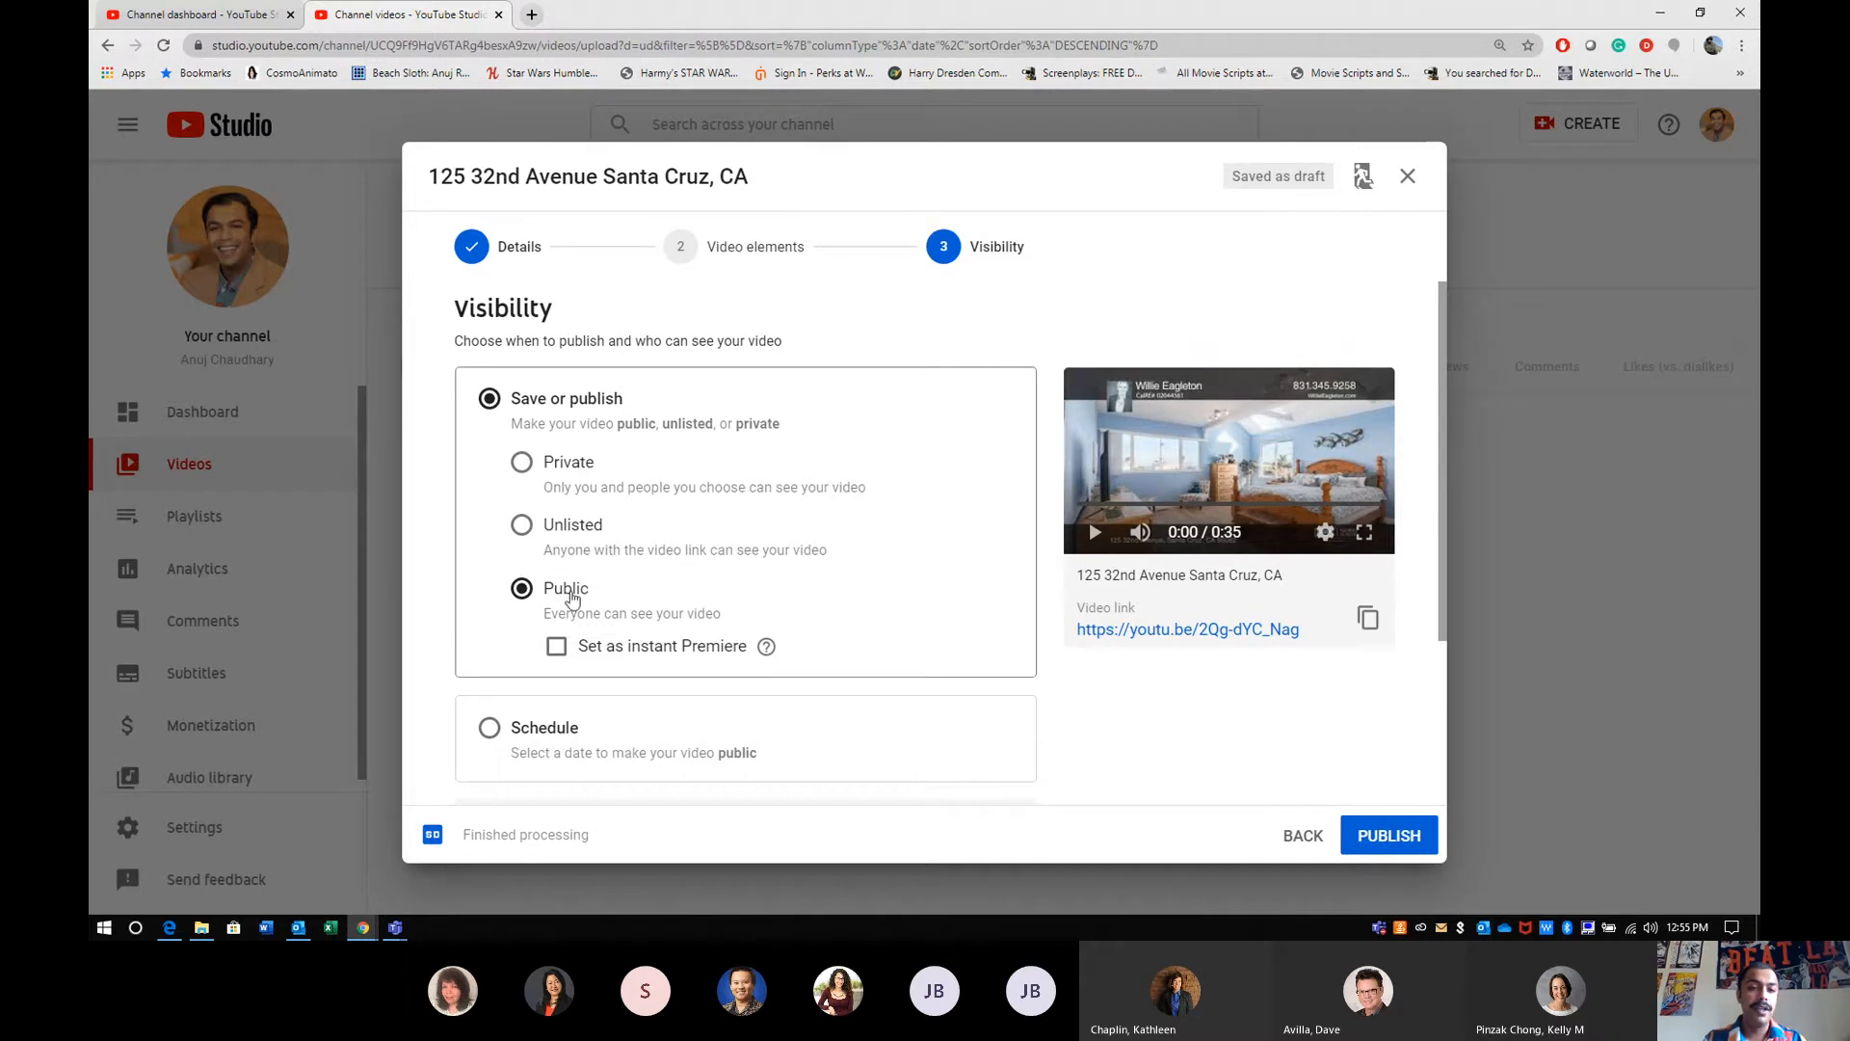
- Publish the property video and dismiss the sharing dialog
{"action": "scroll", "coordinate": [942, 600], "scroll_direction": "down", "scroll_amount": 3}
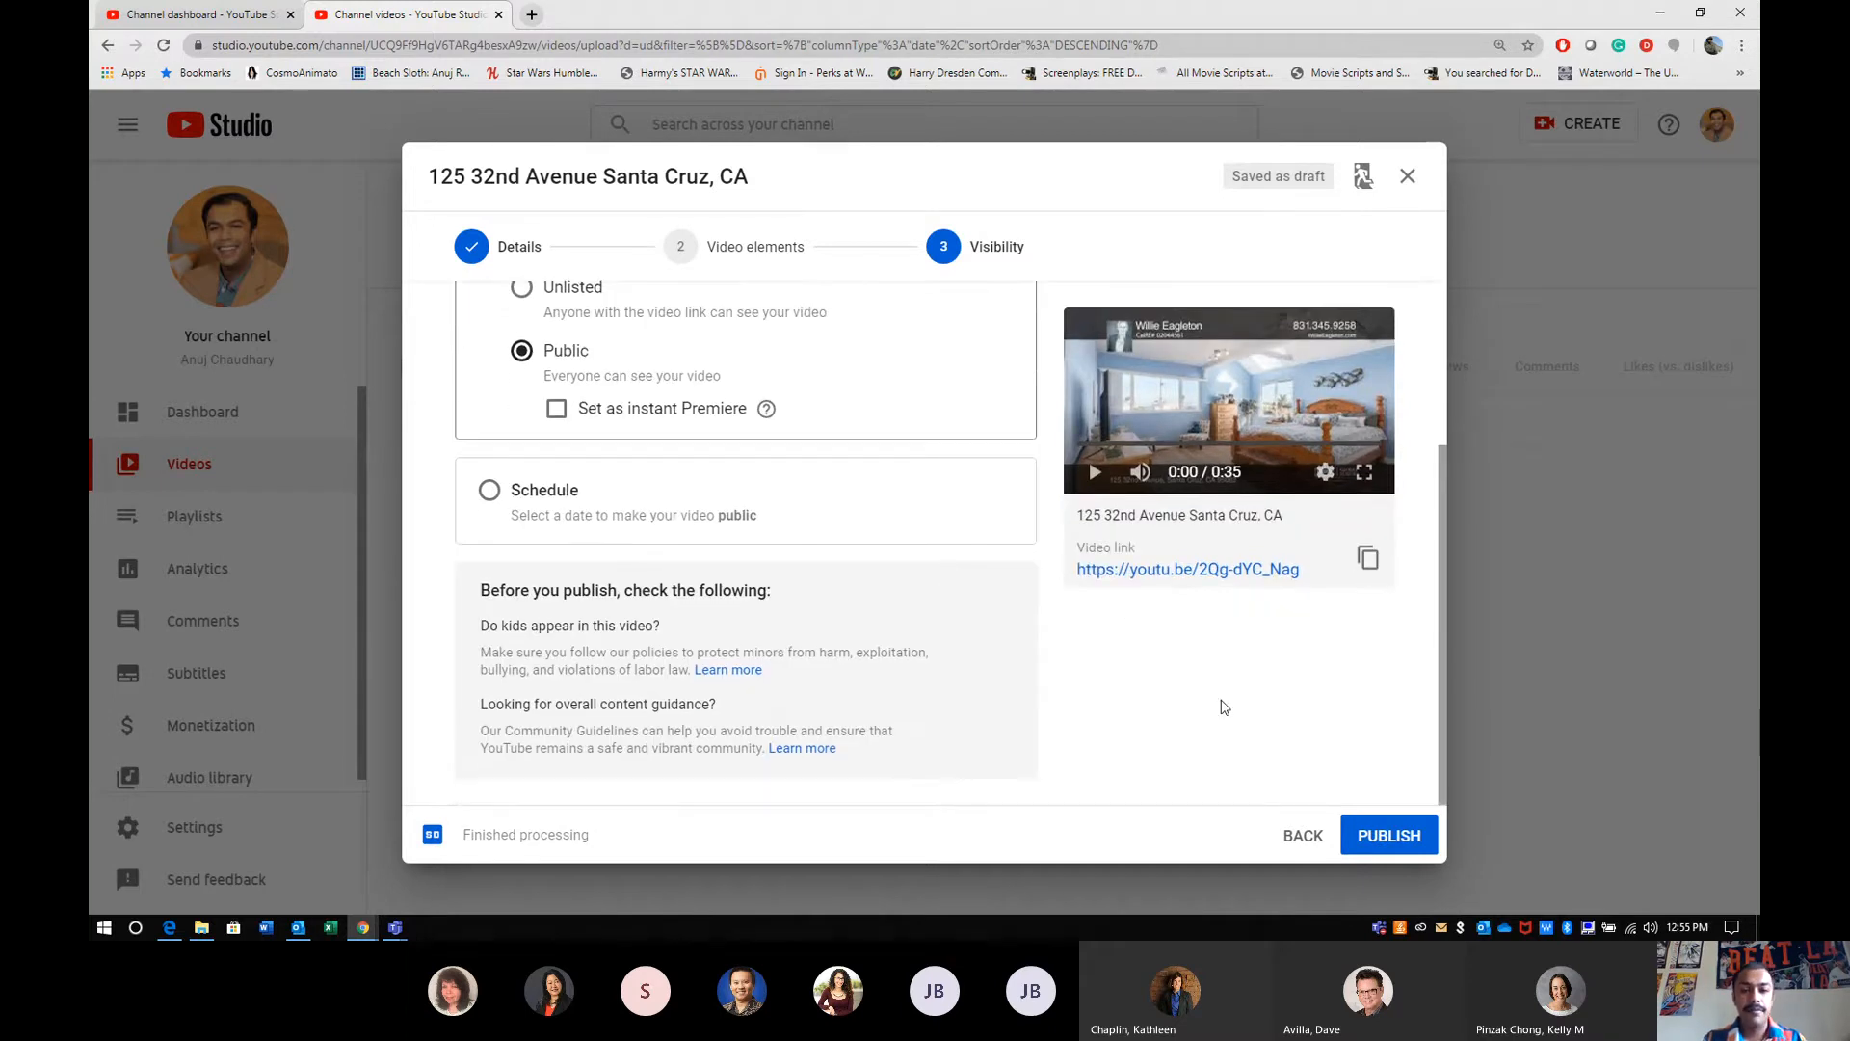
{"action": "left_click", "coordinate": [1373, 834]}
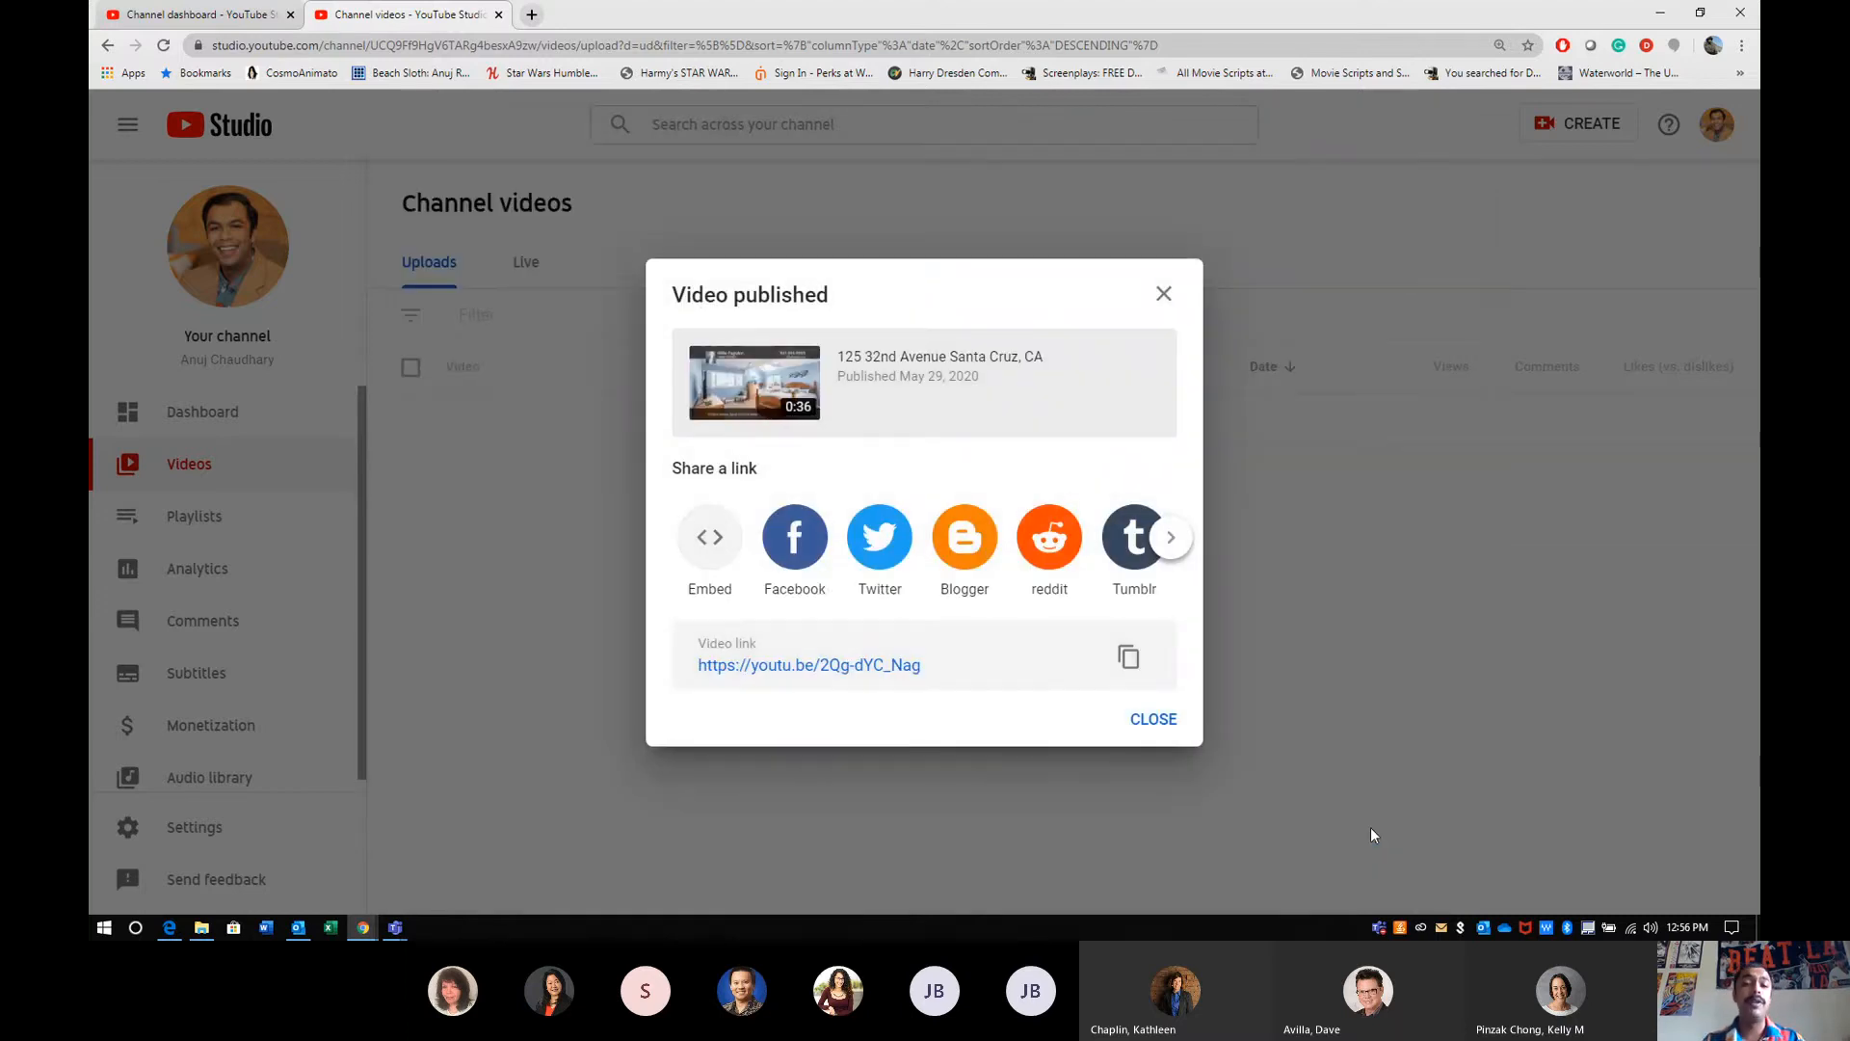
{"action": "left_click", "coordinate": [1151, 723]}
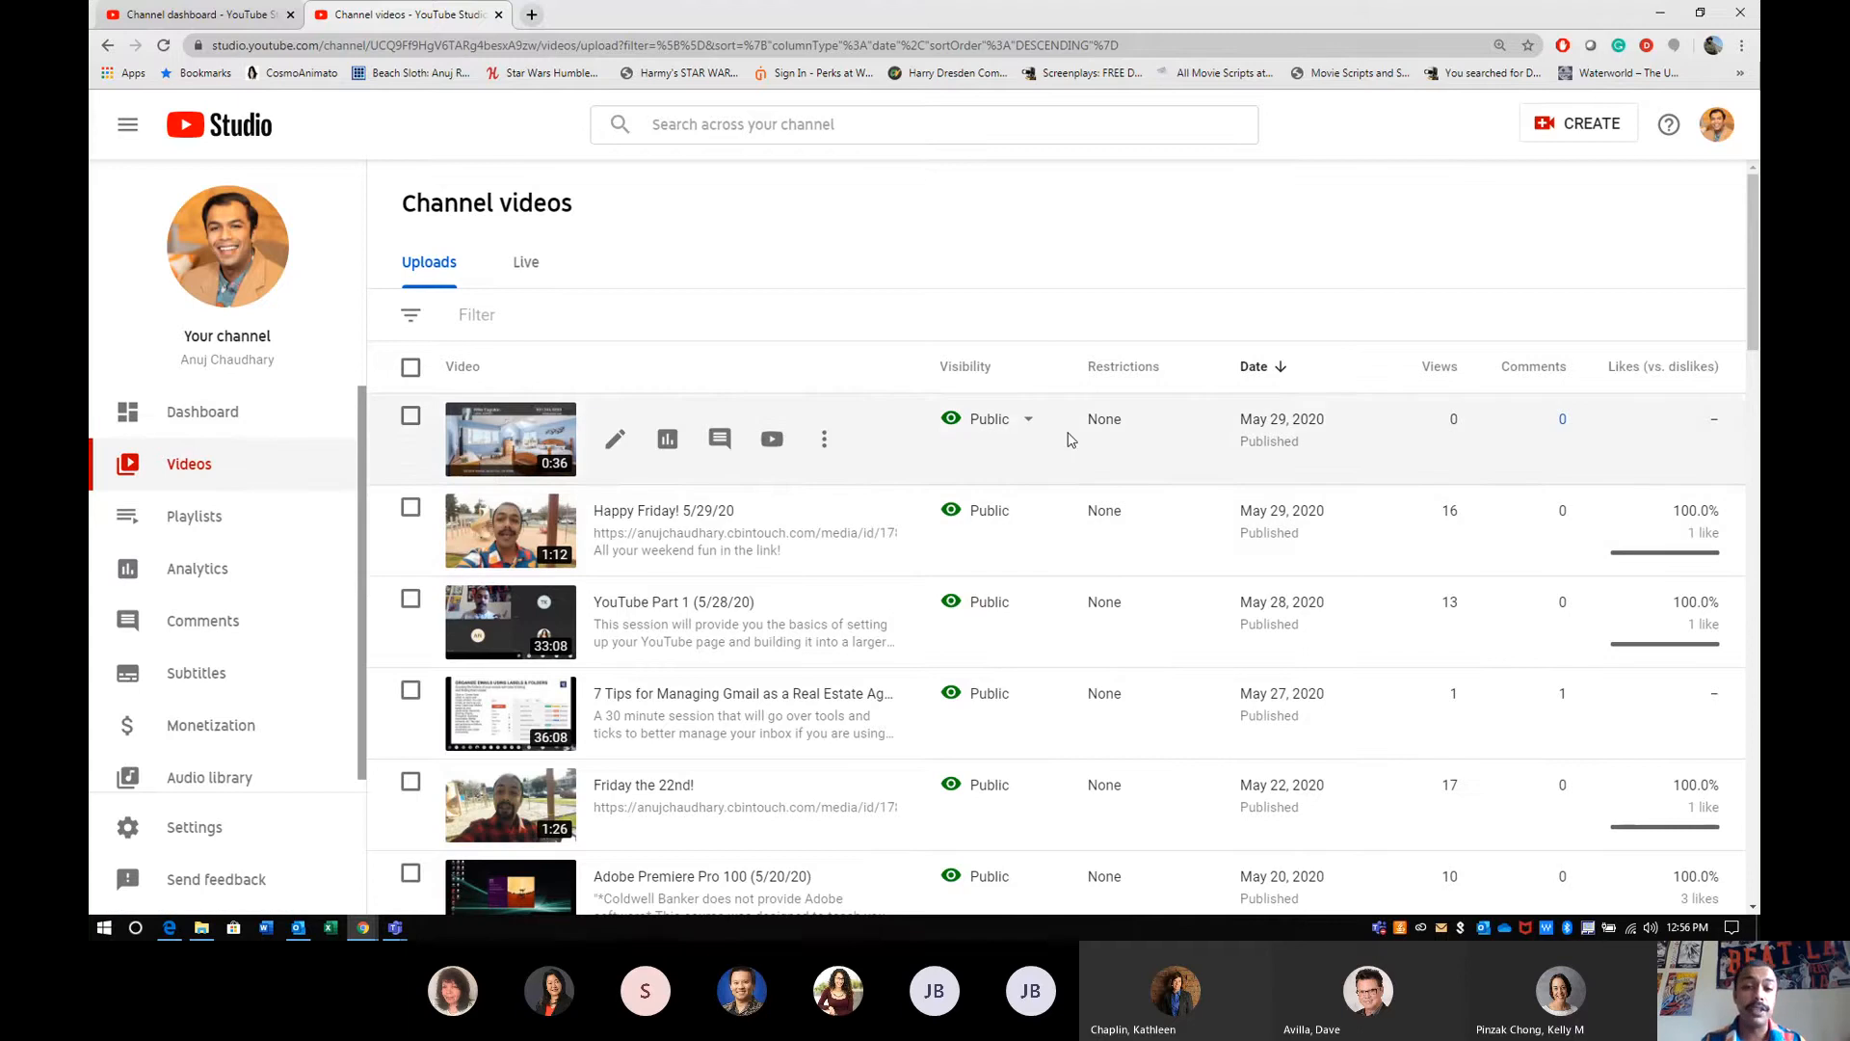
- Review the channel's uploads list, comparing each video's visibility, publication date, views and comments
{"action": "scroll", "coordinate": [1084, 520], "scroll_direction": "down", "scroll_amount": 8}
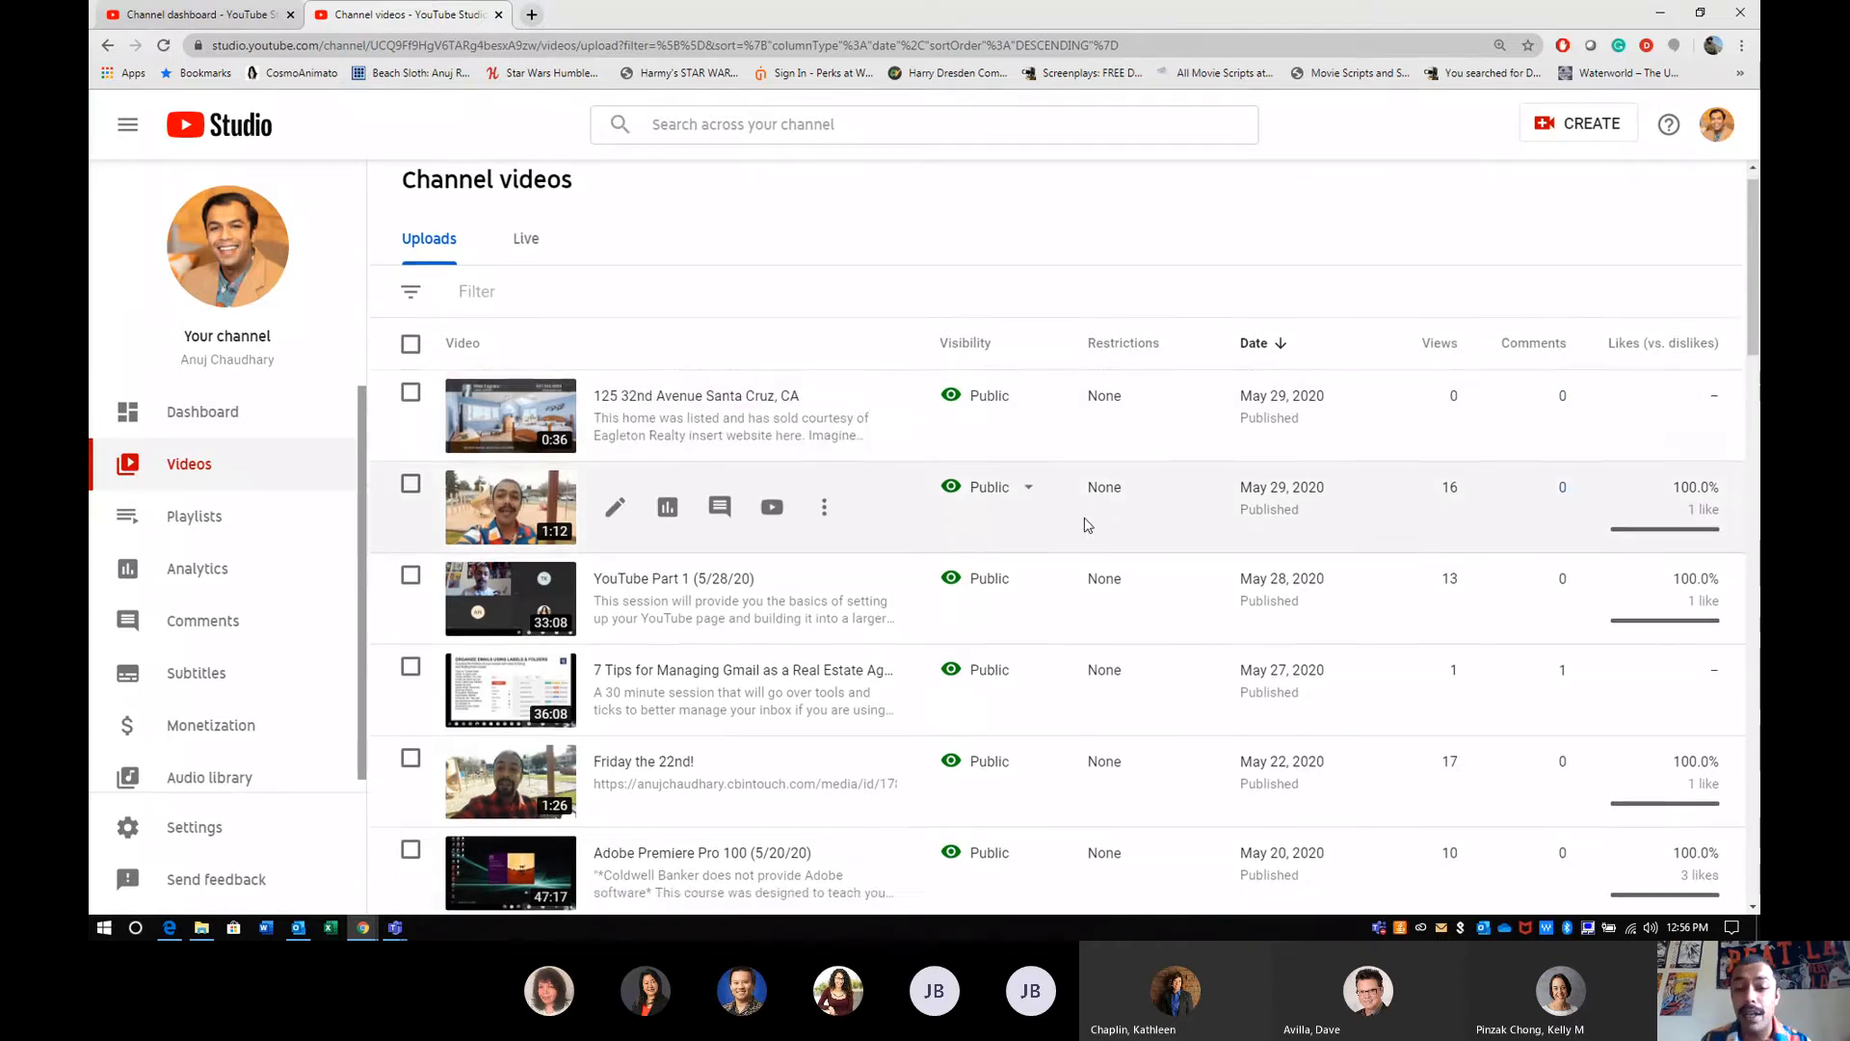
{"action": "scroll", "coordinate": [1084, 525], "scroll_direction": "down", "scroll_amount": 5}
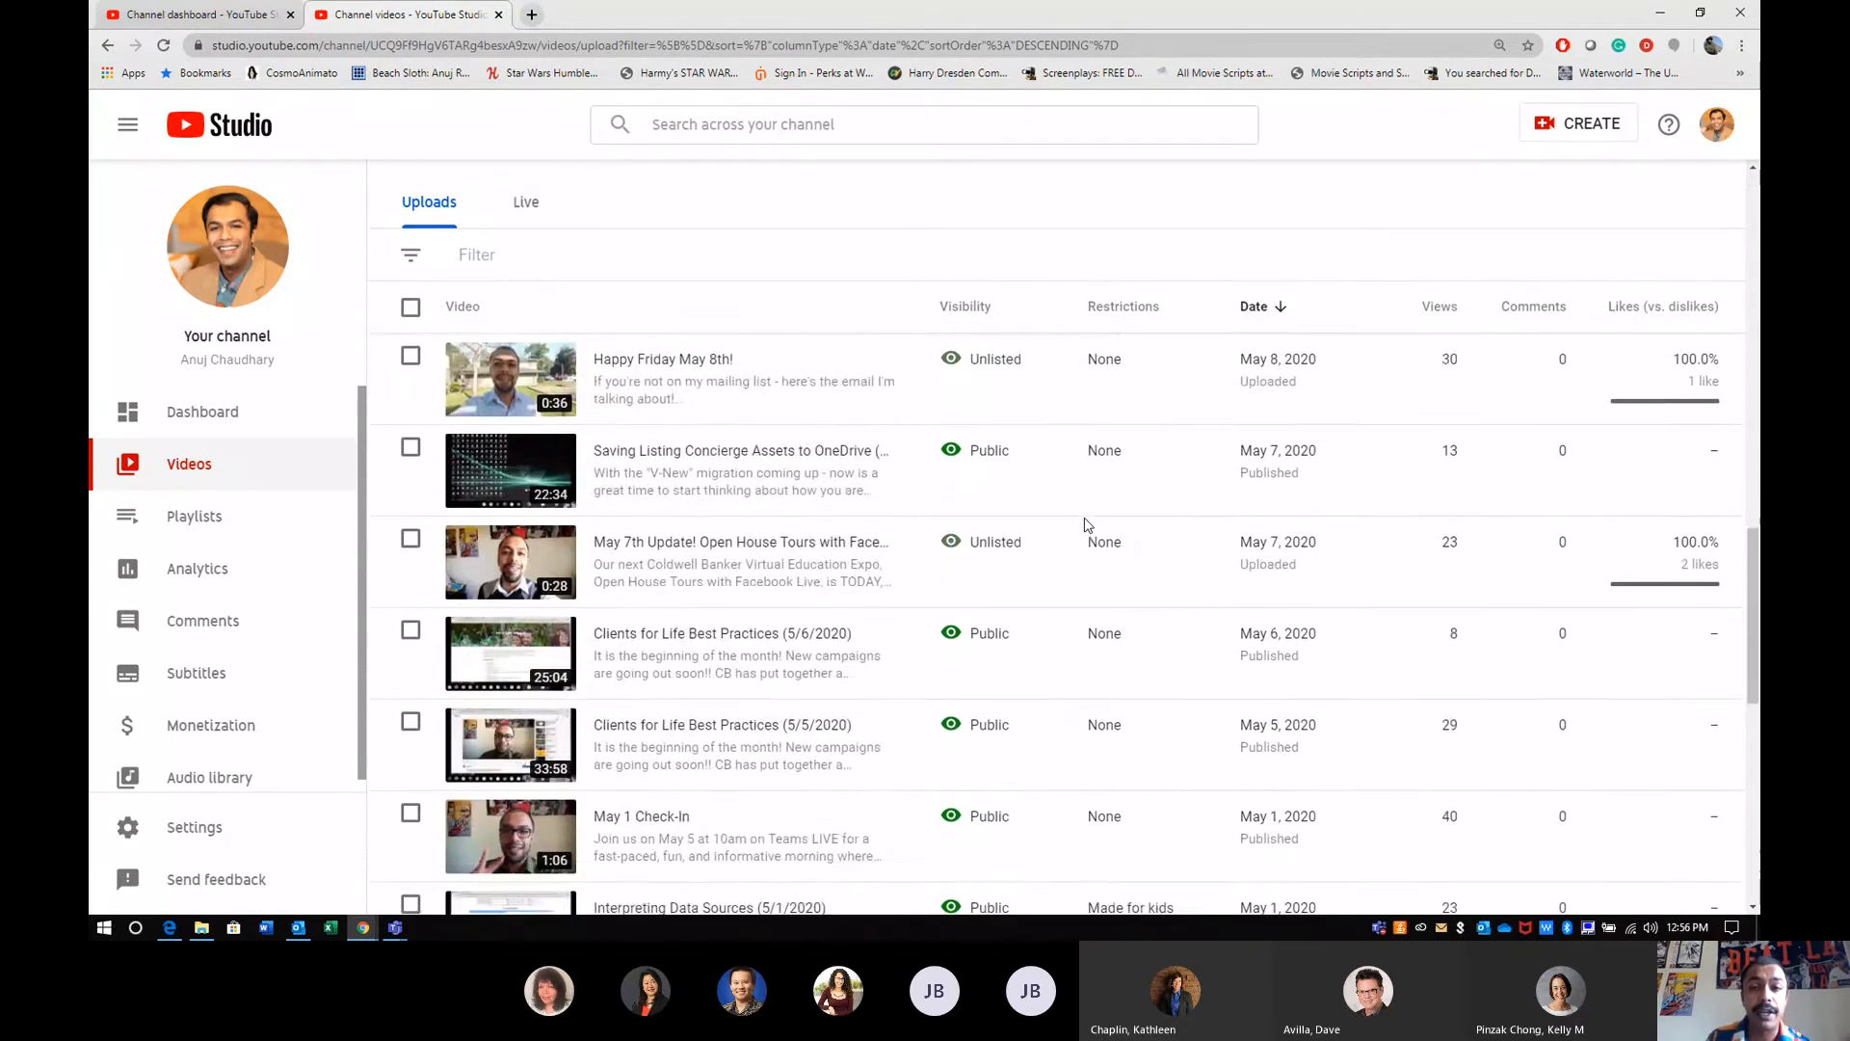
{"action": "scroll", "coordinate": [1087, 526], "scroll_direction": "up", "scroll_amount": 15}
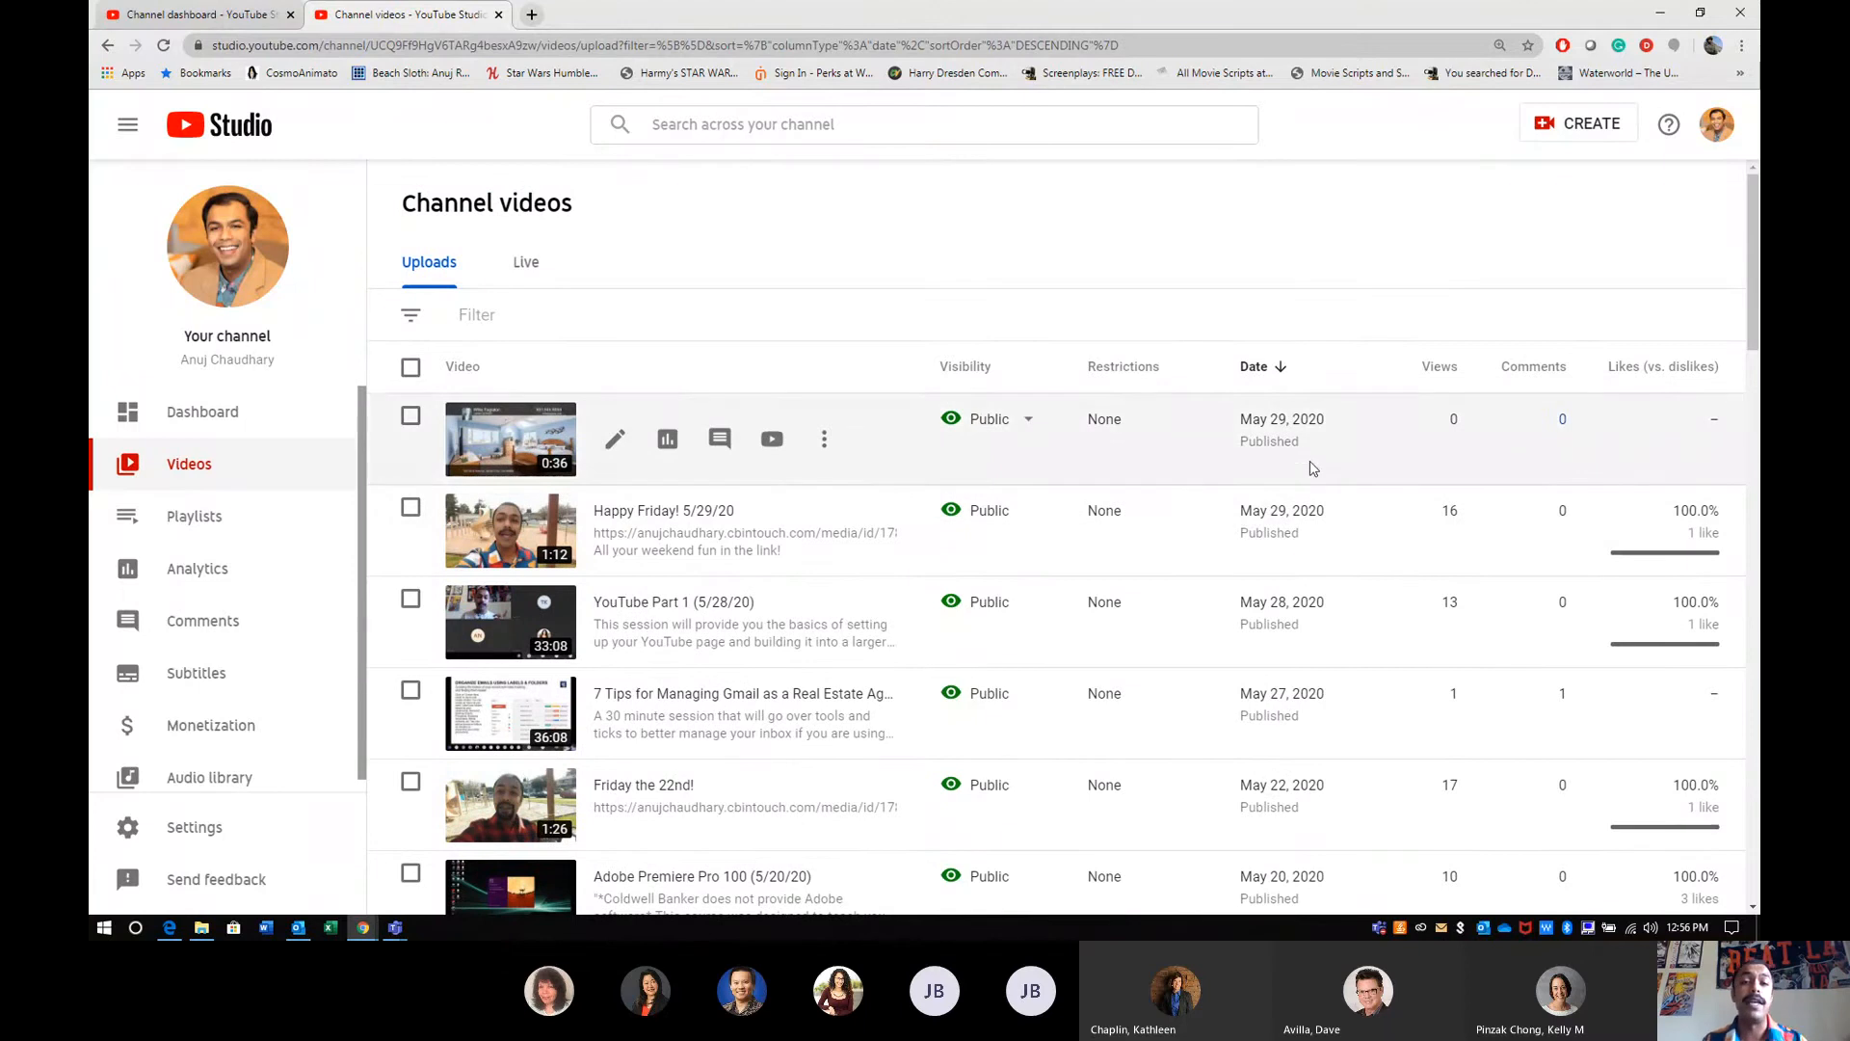
{"action": "scroll", "coordinate": [1303, 463], "scroll_direction": "down", "scroll_amount": 7}
{"action": "scroll", "coordinate": [1307, 528], "scroll_direction": "down", "scroll_amount": 6}
{"action": "scroll", "coordinate": [1310, 529], "scroll_direction": "up", "scroll_amount": 20}
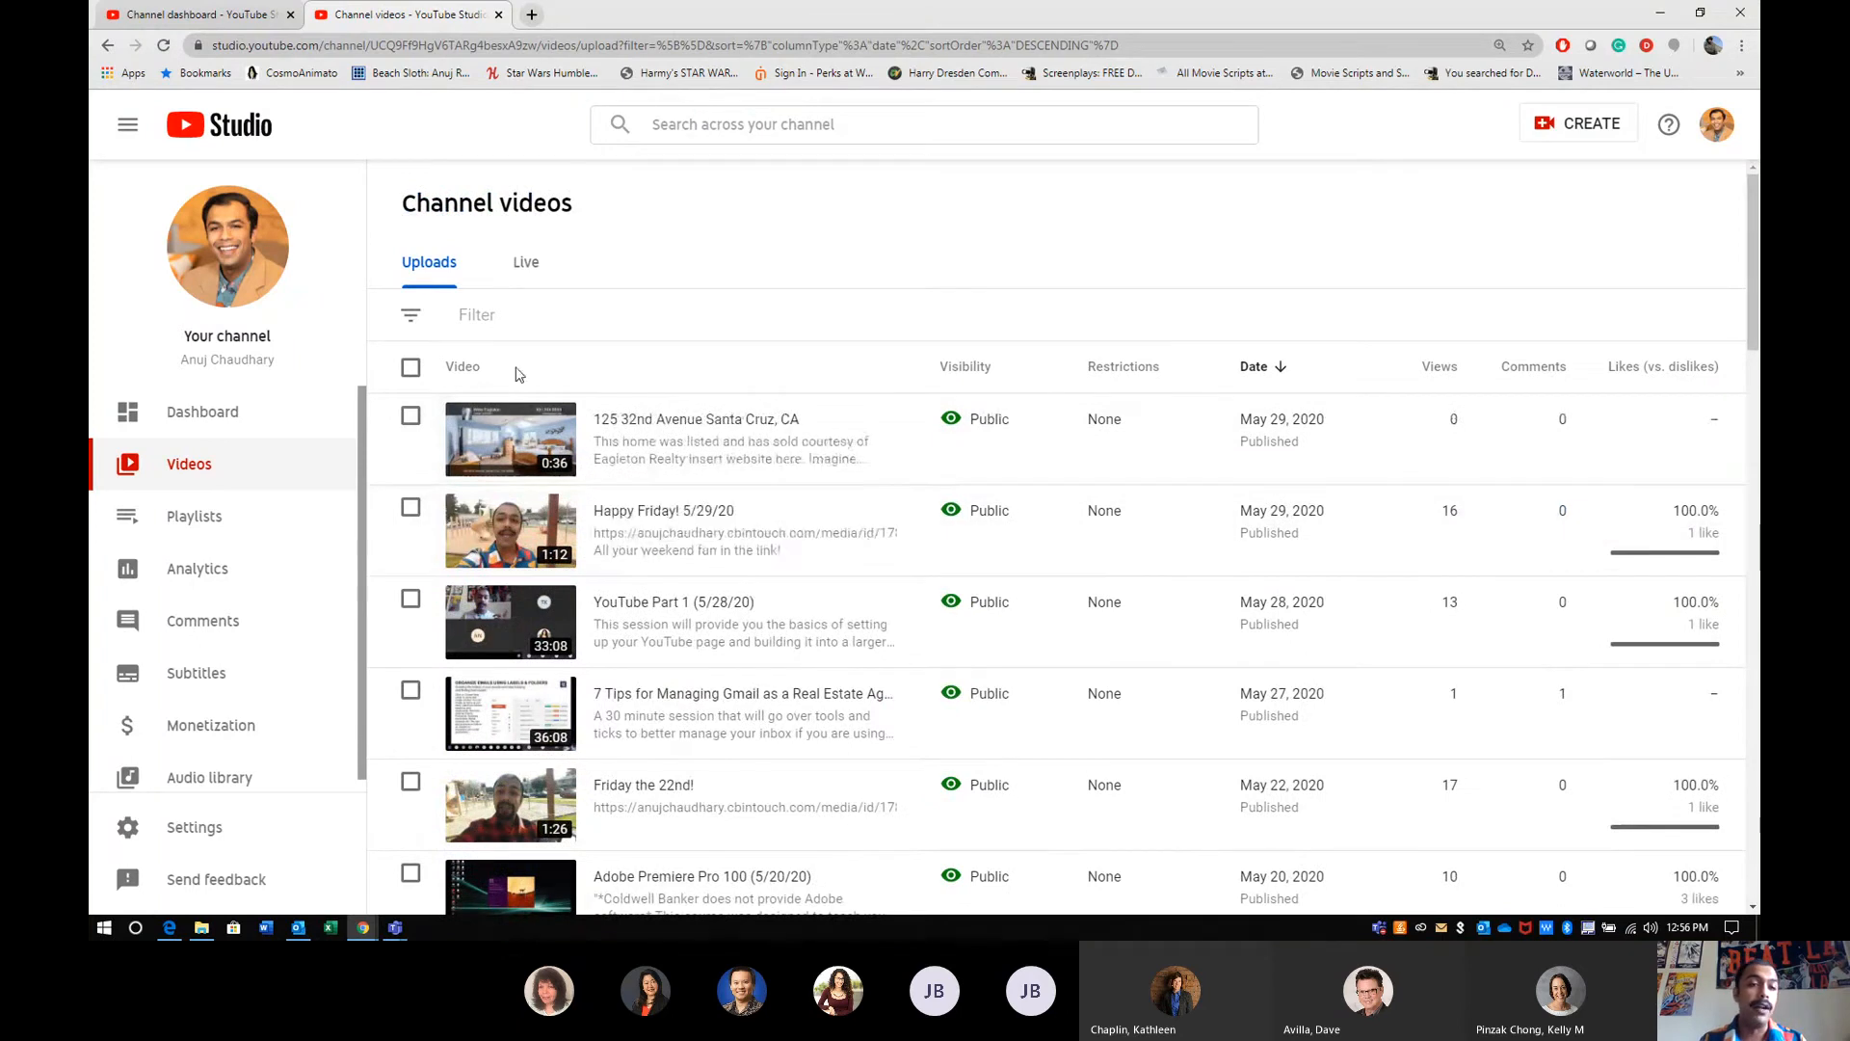
- Select the two newest uploads to examine which properties can be edited in bulk, and clear the selection
{"action": "left_click", "coordinate": [410, 418]}
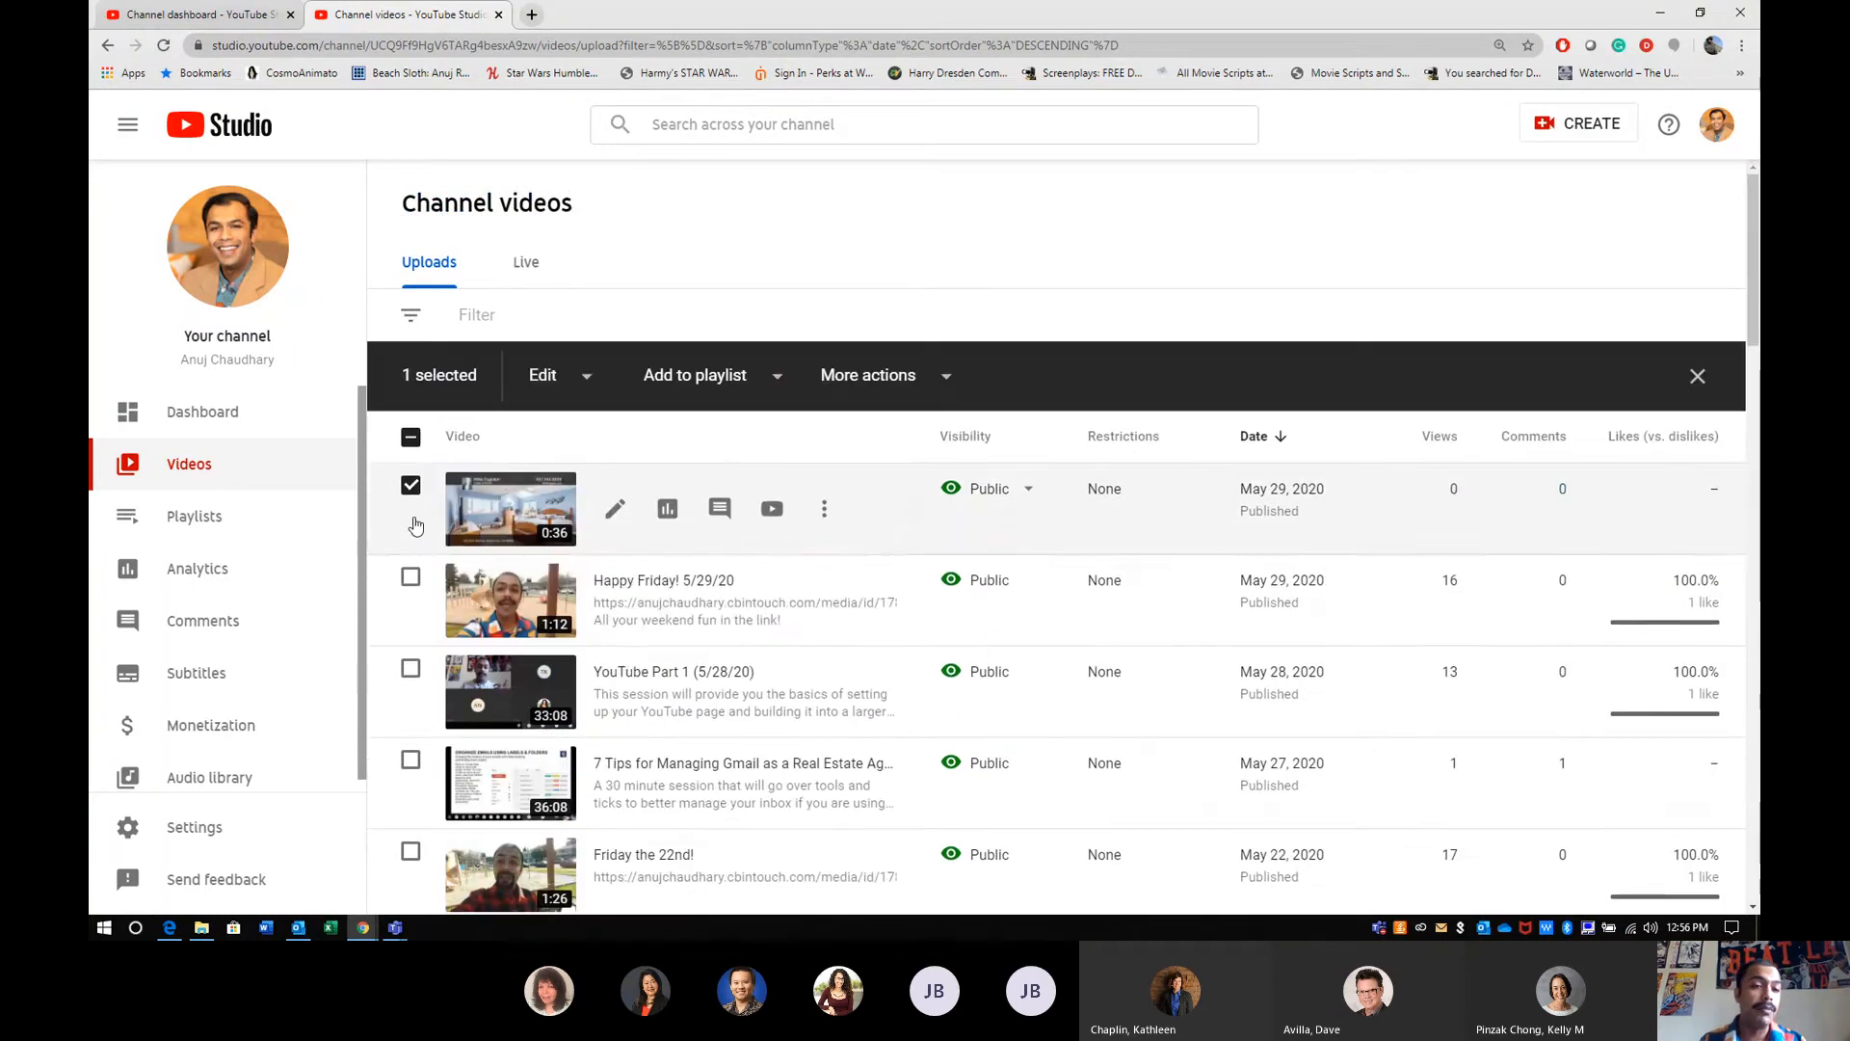
{"action": "left_click", "coordinate": [412, 578]}
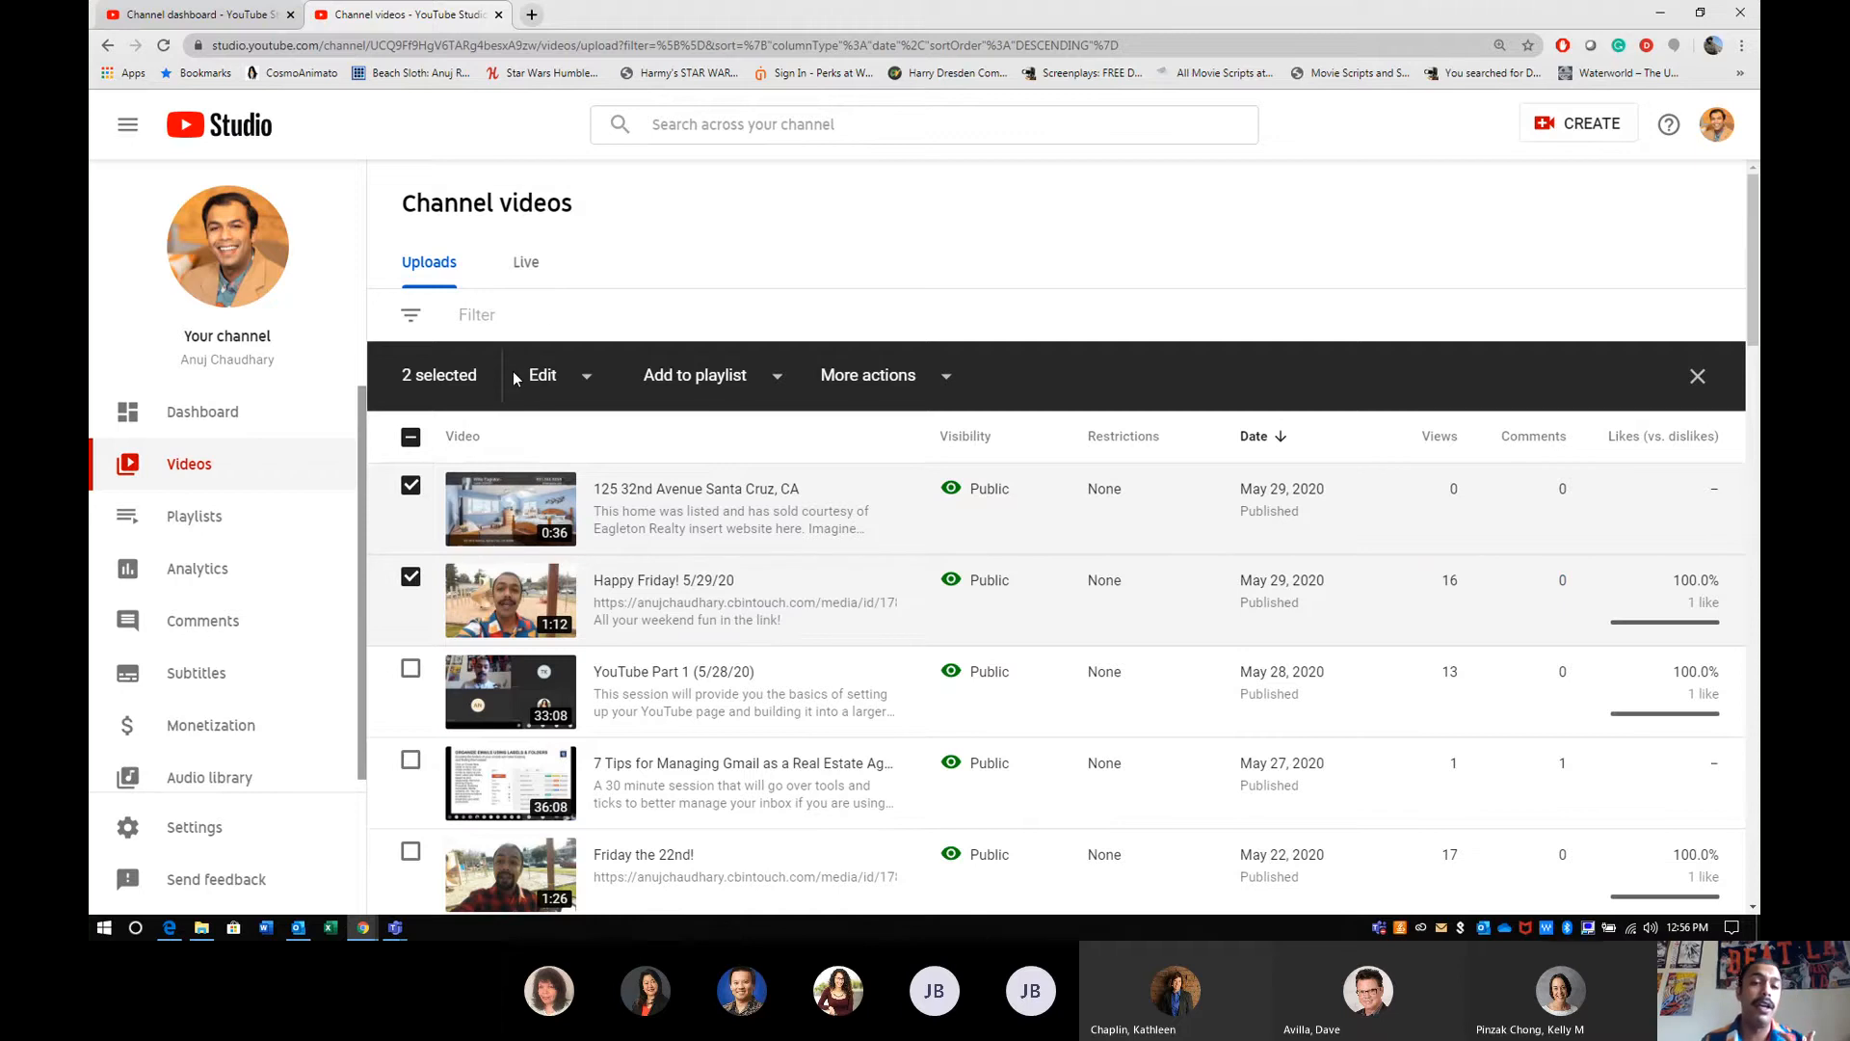
{"action": "left_click", "coordinate": [548, 381]}
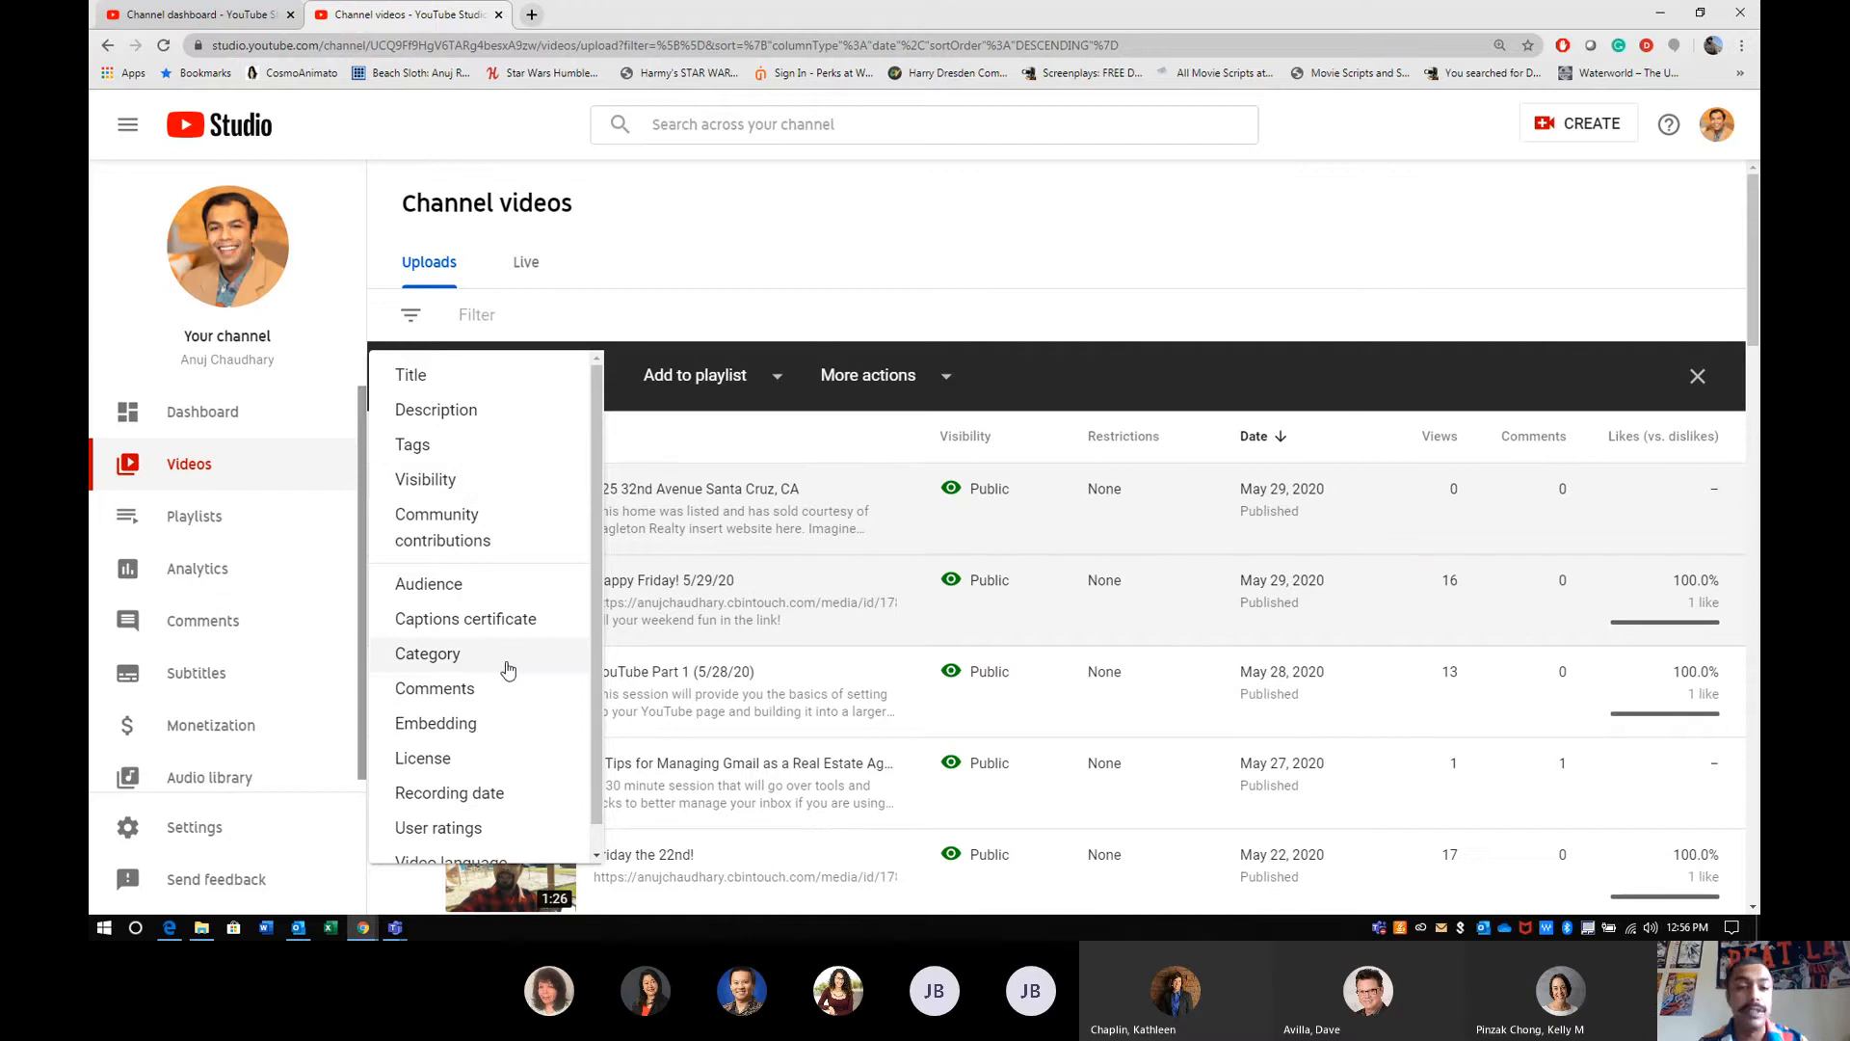
{"action": "left_click", "coordinate": [675, 210]}
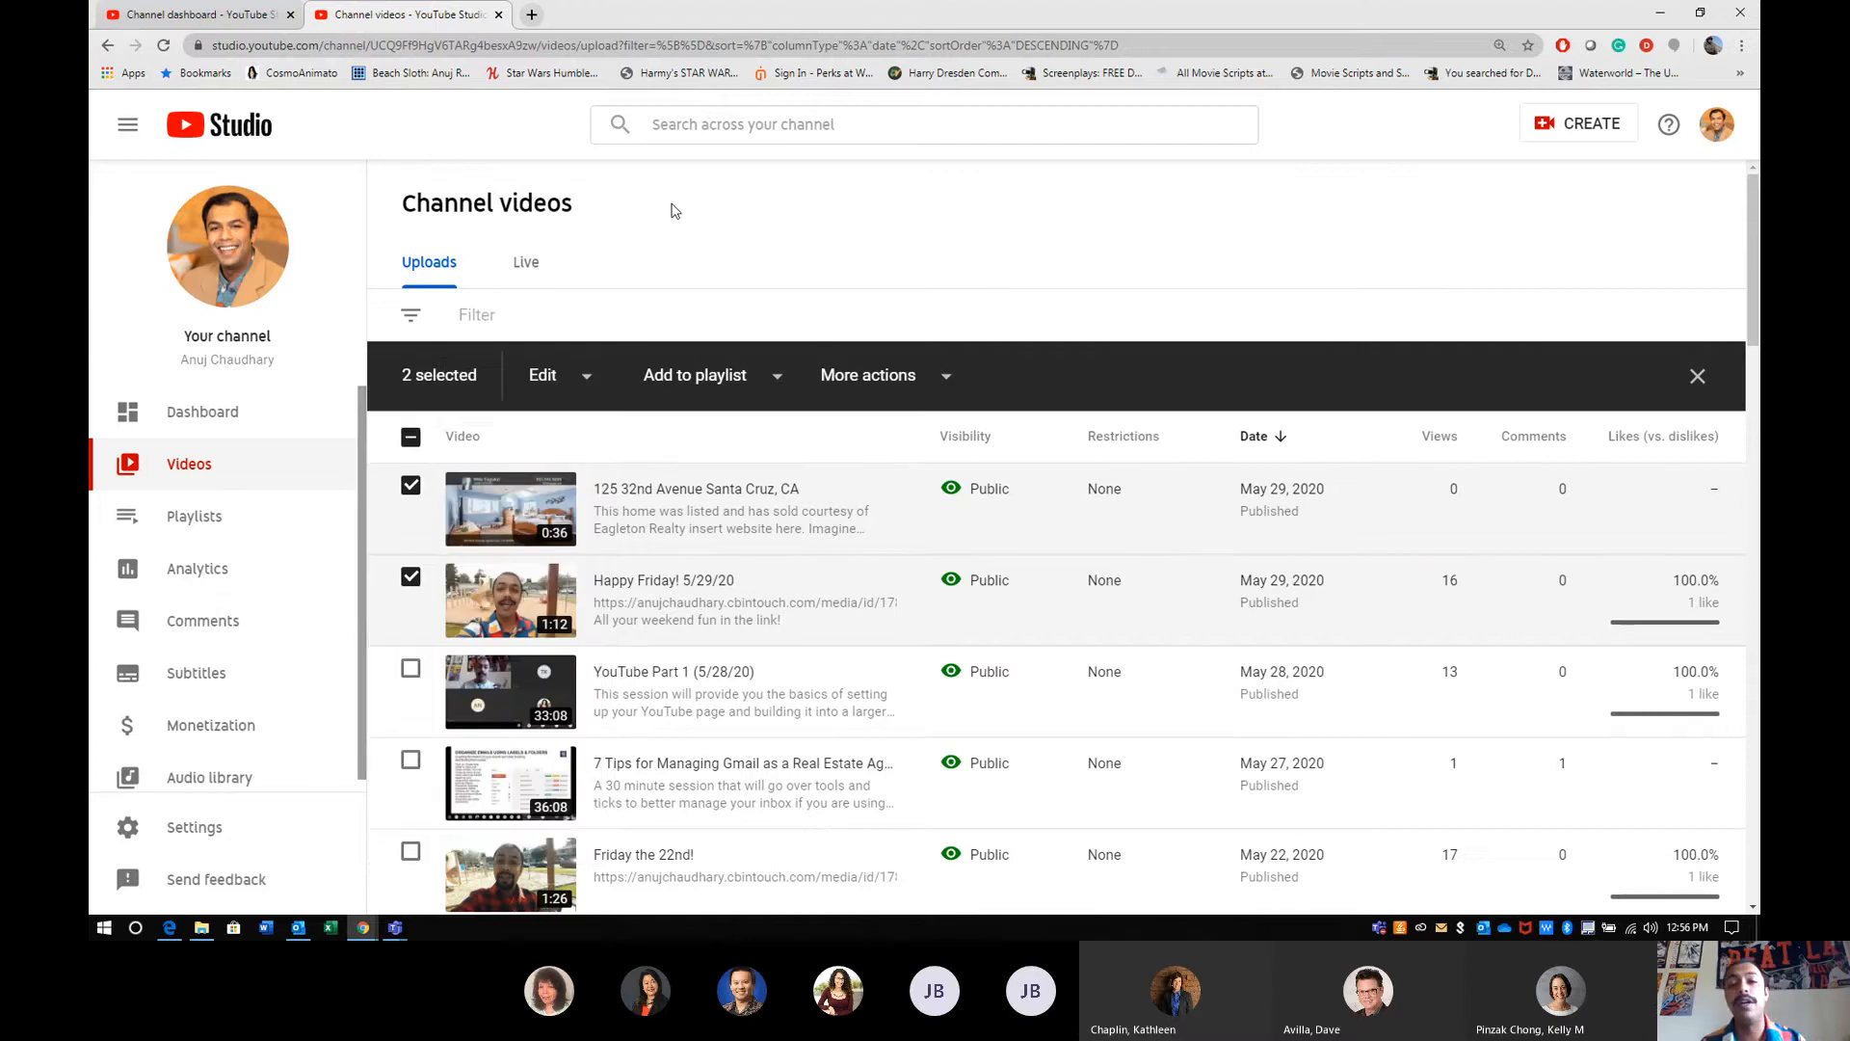
{"action": "left_click", "coordinate": [410, 577]}
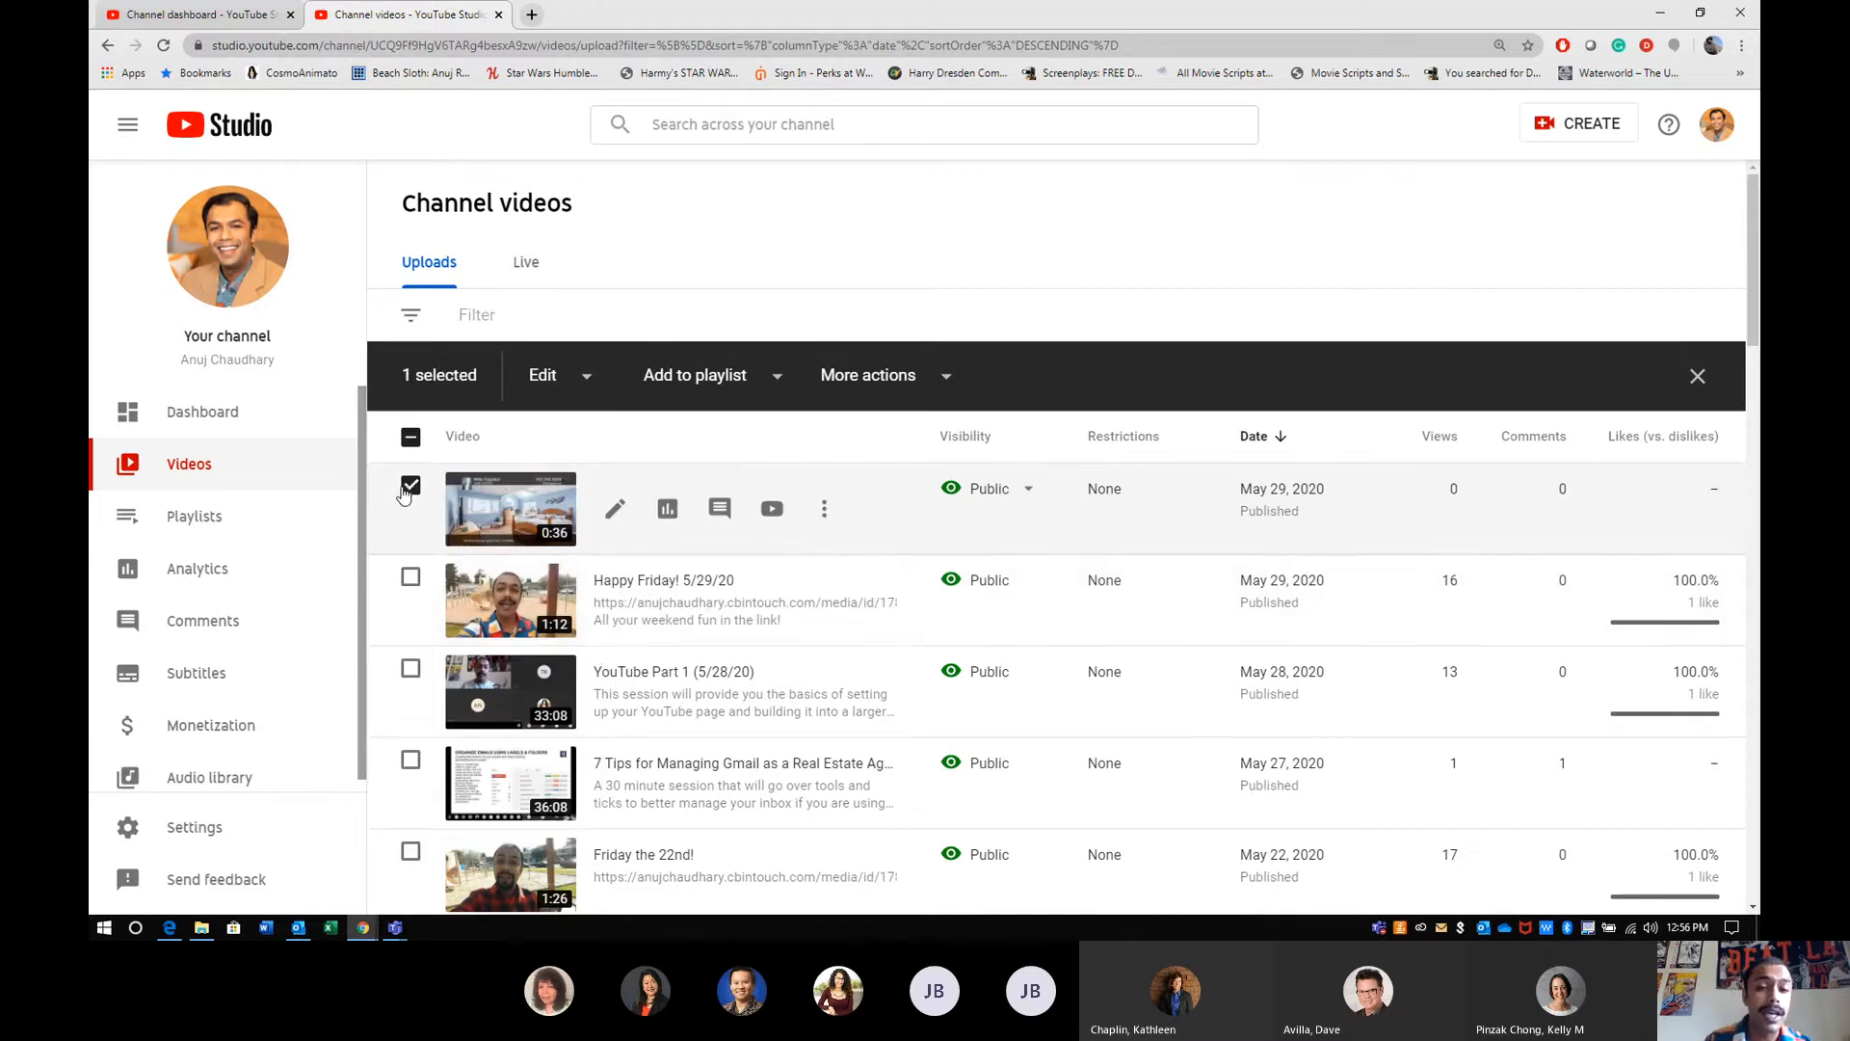
{"action": "left_click", "coordinate": [409, 487]}
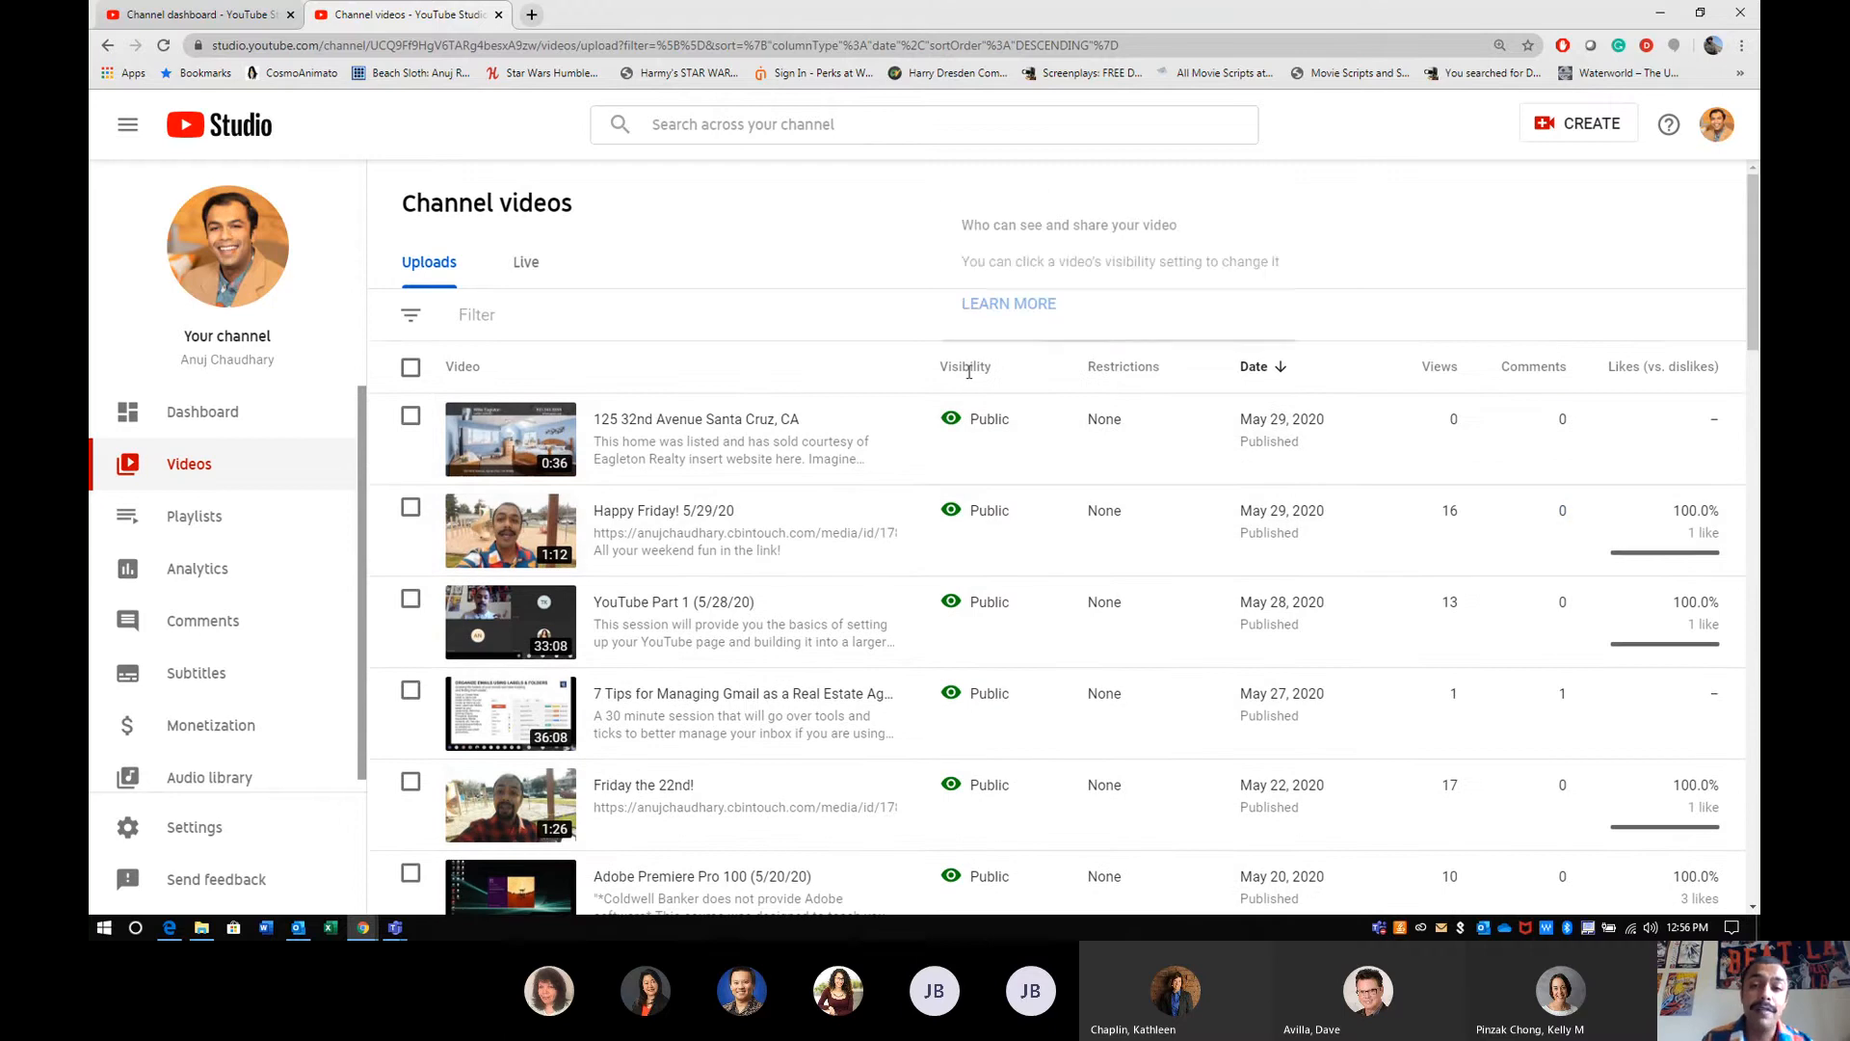
- Examine the visibility and restrictions of the older uploads, including the explanation of the Made for kids restriction
{"action": "scroll", "coordinate": [1016, 798], "scroll_direction": "down", "scroll_amount": 10}
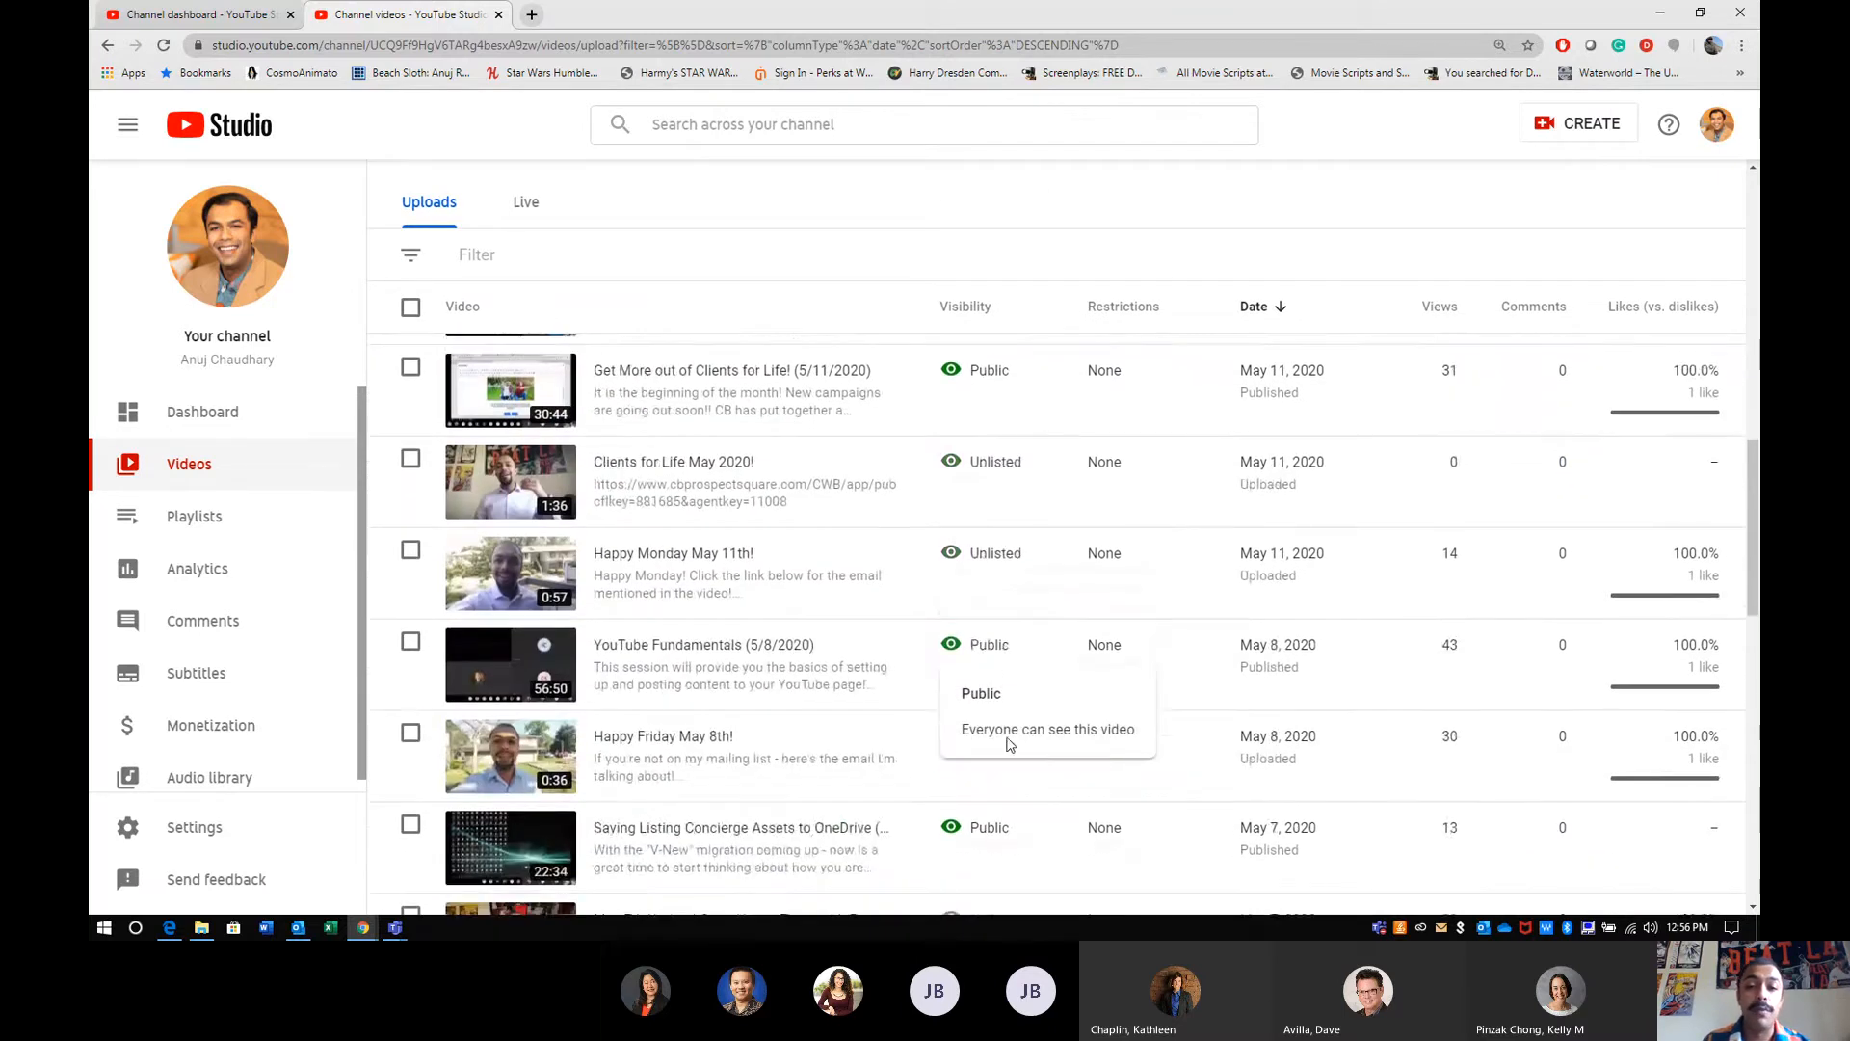
{"action": "scroll", "coordinate": [1022, 744], "scroll_direction": "up", "scroll_amount": 12}
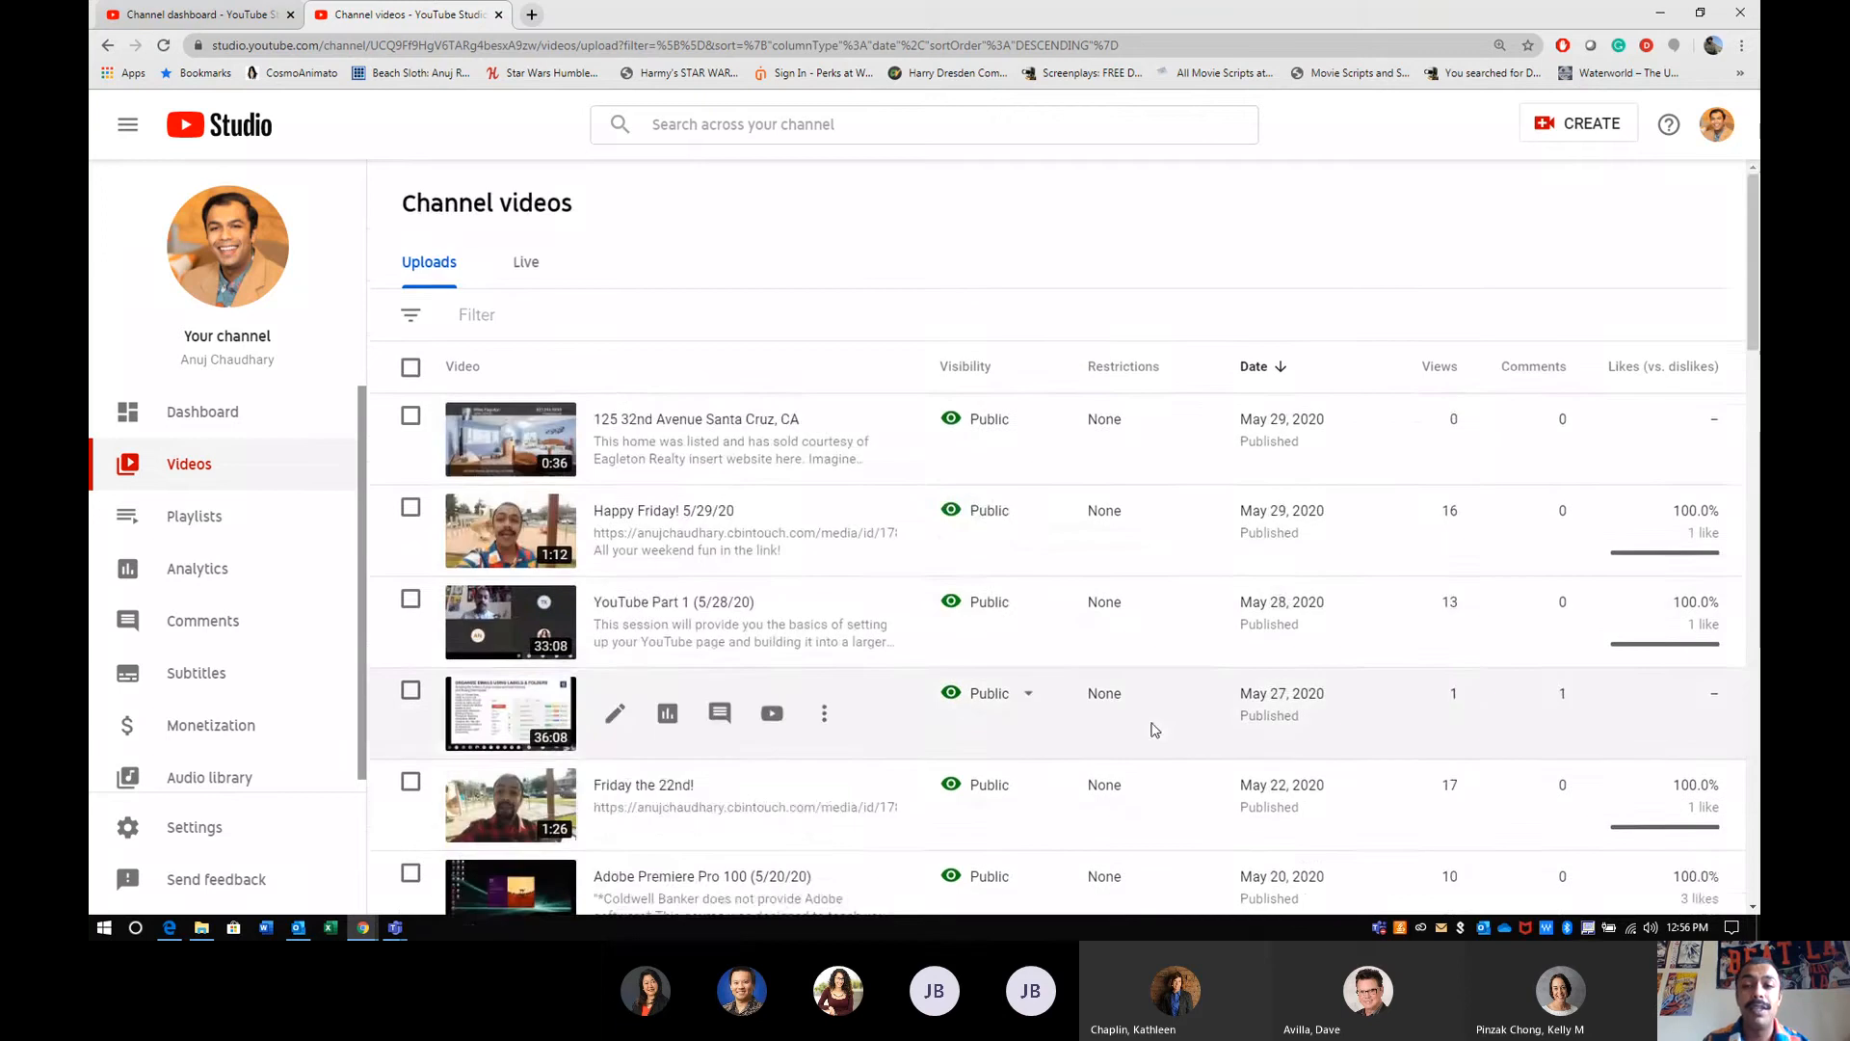
{"action": "scroll", "coordinate": [1162, 801], "scroll_direction": "down", "scroll_amount": 12}
{"action": "scroll", "coordinate": [1161, 800], "scroll_direction": "down", "scroll_amount": 9}
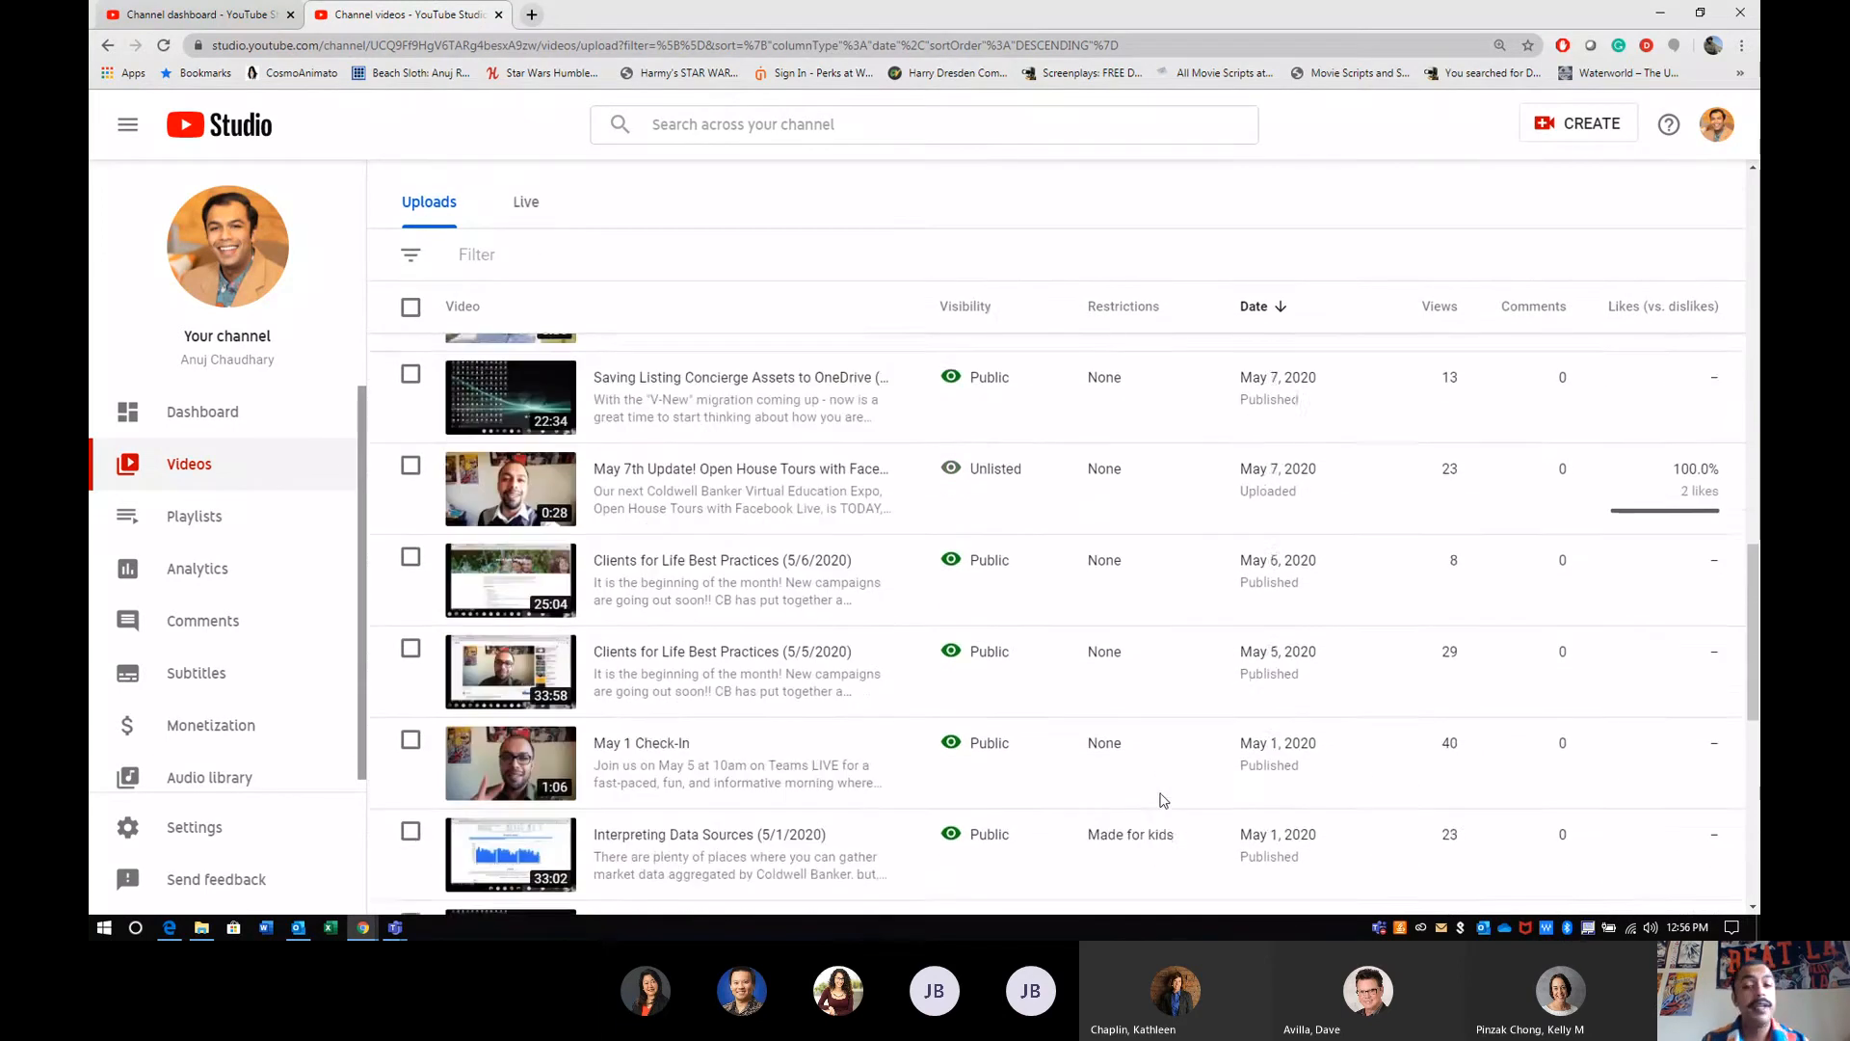
{"action": "mouse_move", "coordinate": [1117, 498]}
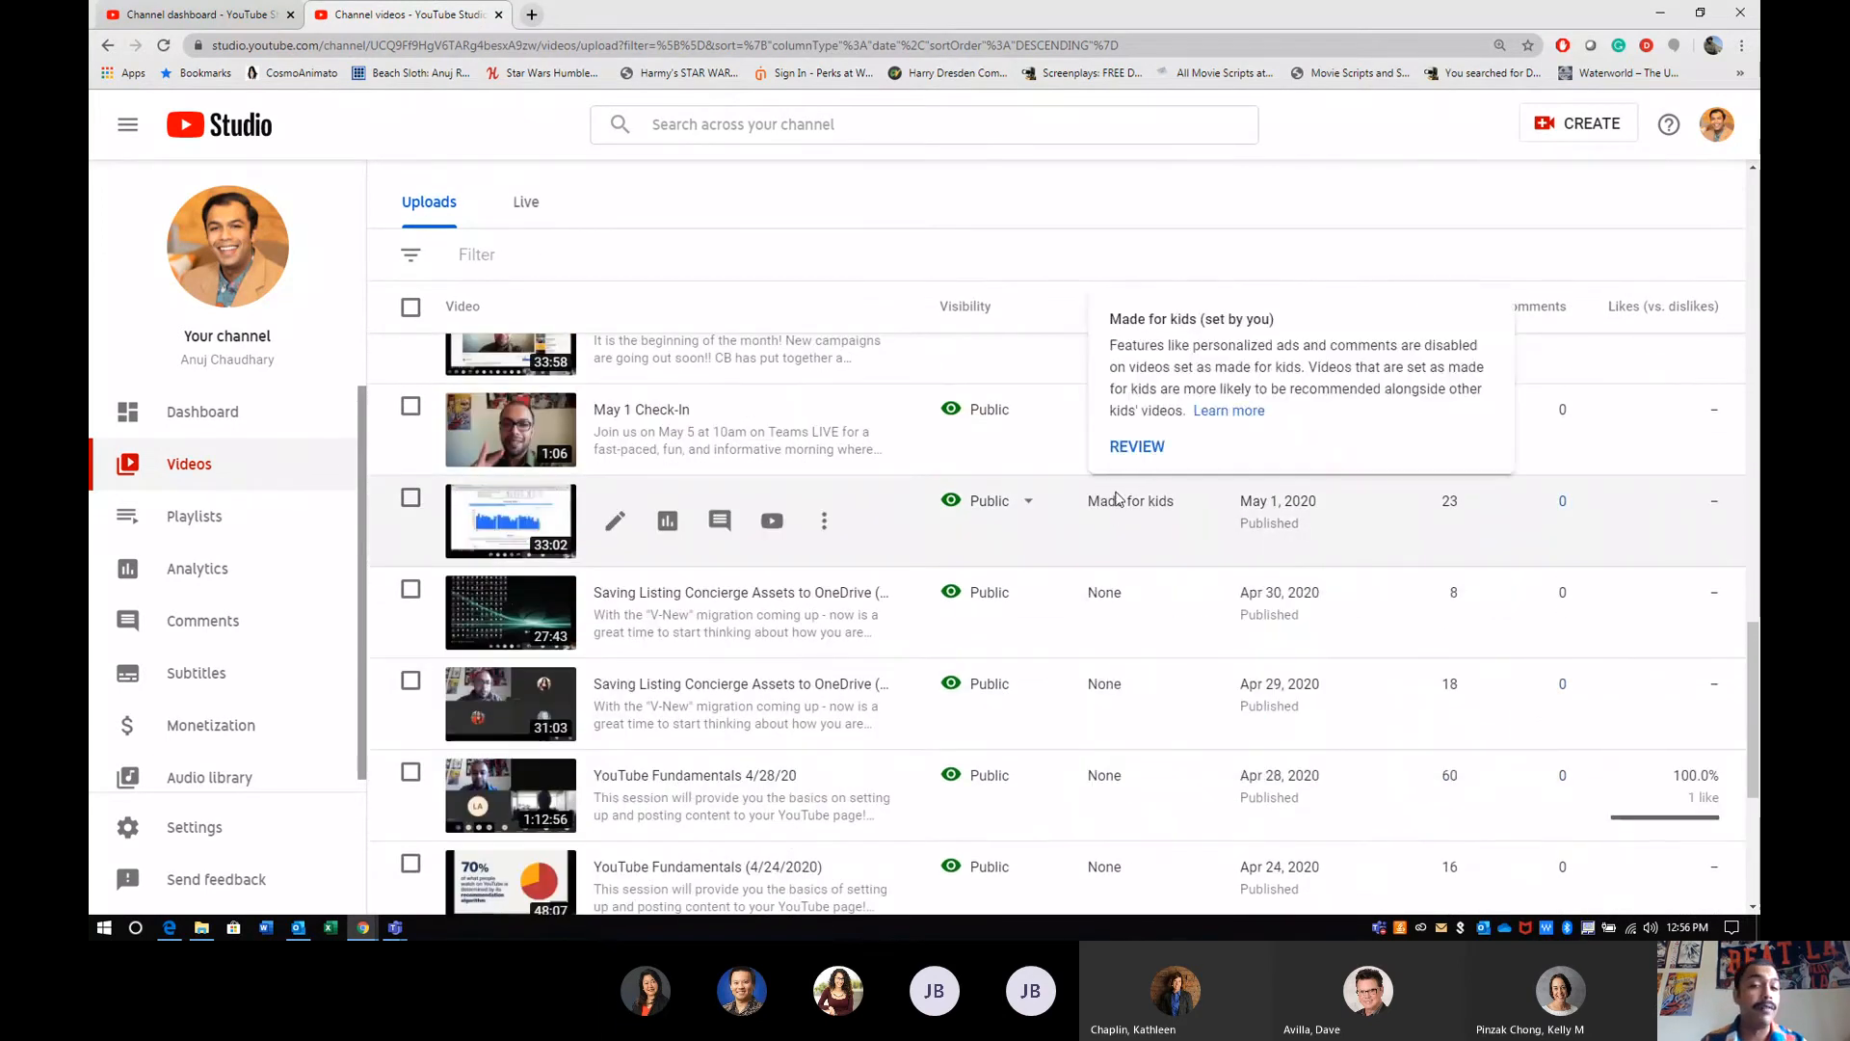
{"action": "scroll", "coordinate": [1117, 498], "scroll_direction": "down", "scroll_amount": 5}
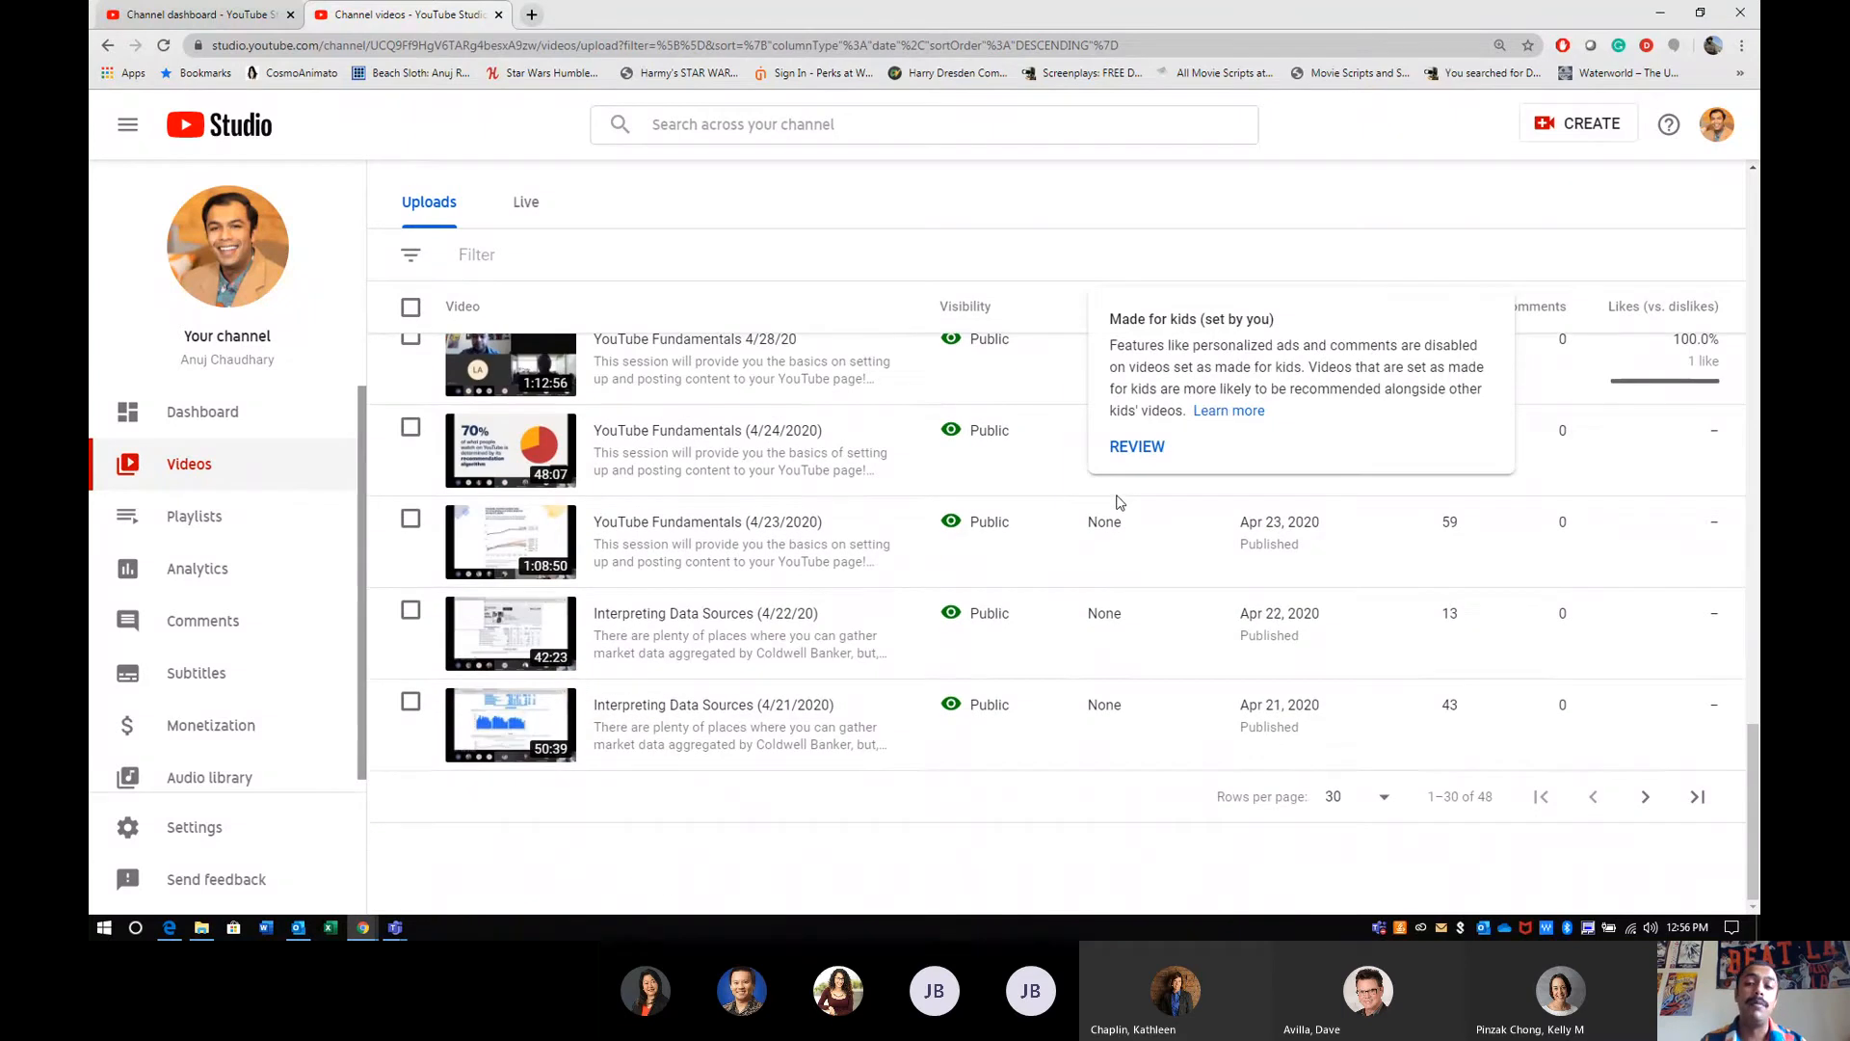
{"action": "scroll", "coordinate": [1117, 501], "scroll_direction": "up", "scroll_amount": 15}
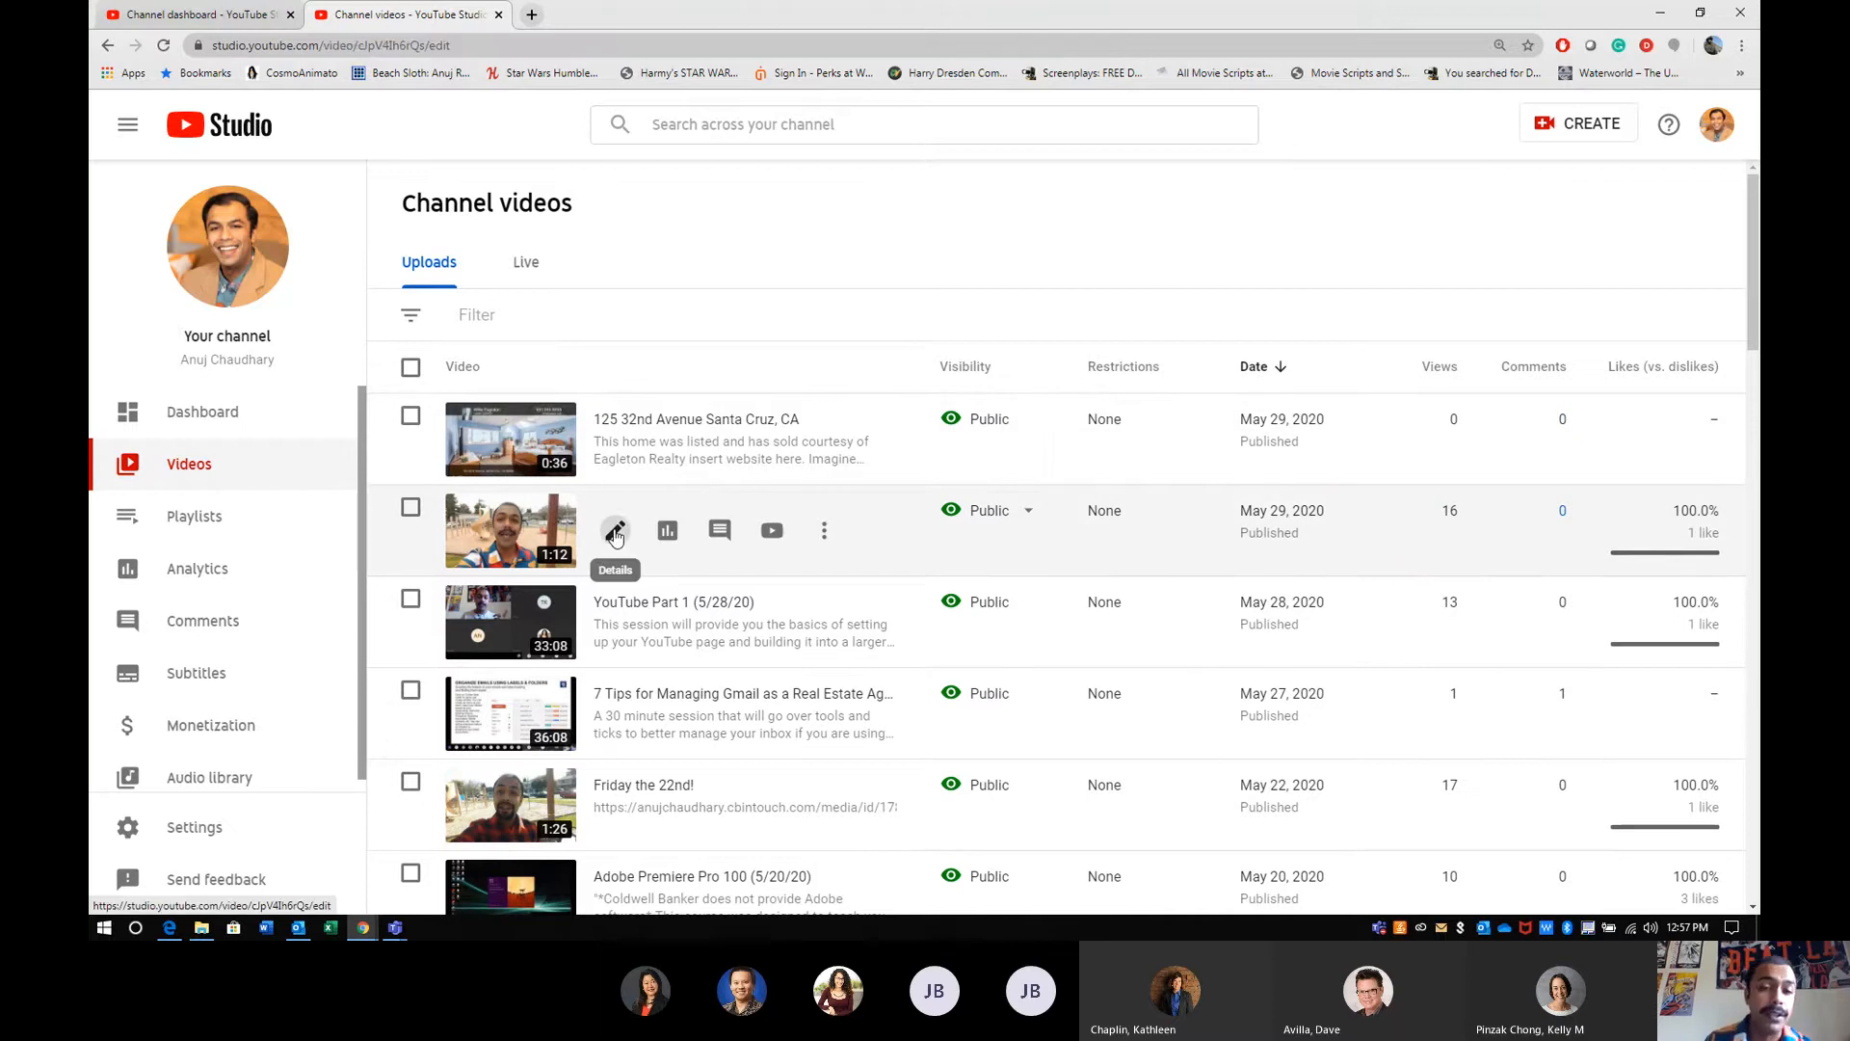
- Open the details of the "Happy Friday! 5/29/20" video and review its thumbnail, audience, tags and playlist settings
{"action": "left_click", "coordinate": [615, 531]}
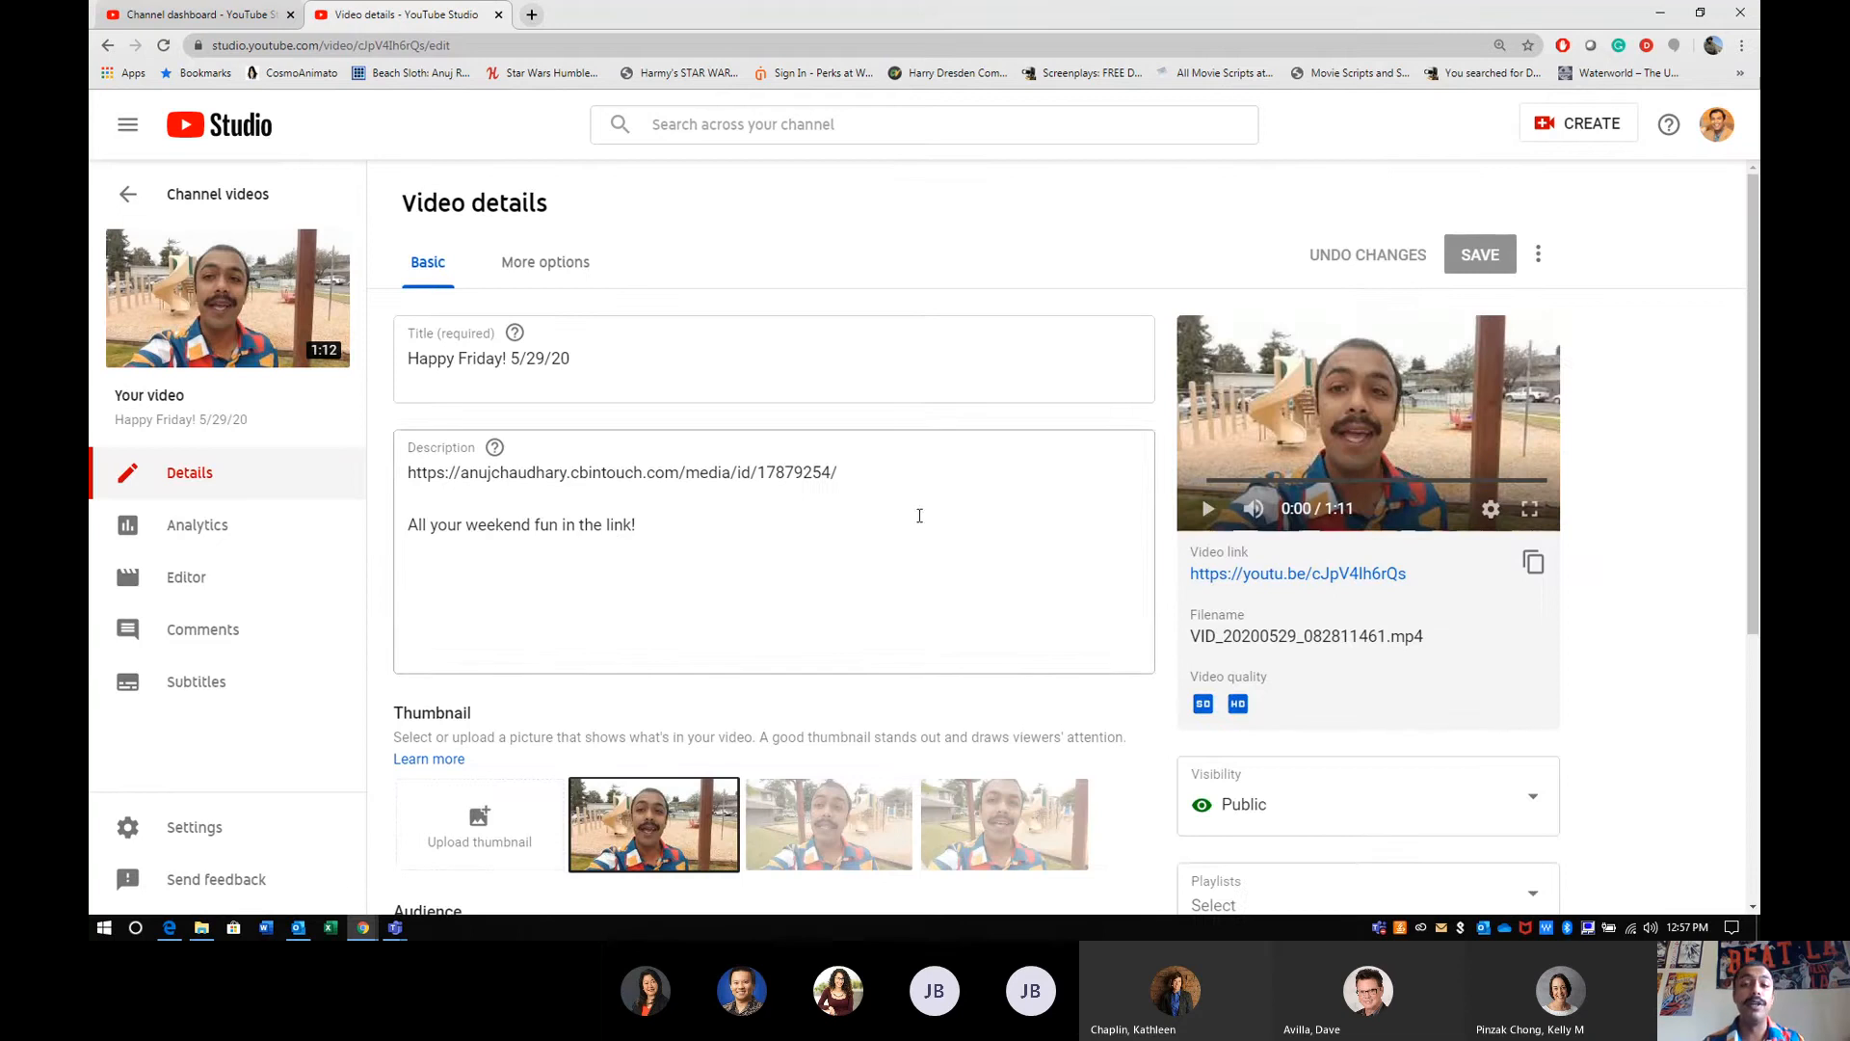
{"action": "scroll", "coordinate": [1305, 600], "scroll_direction": "down", "scroll_amount": 3}
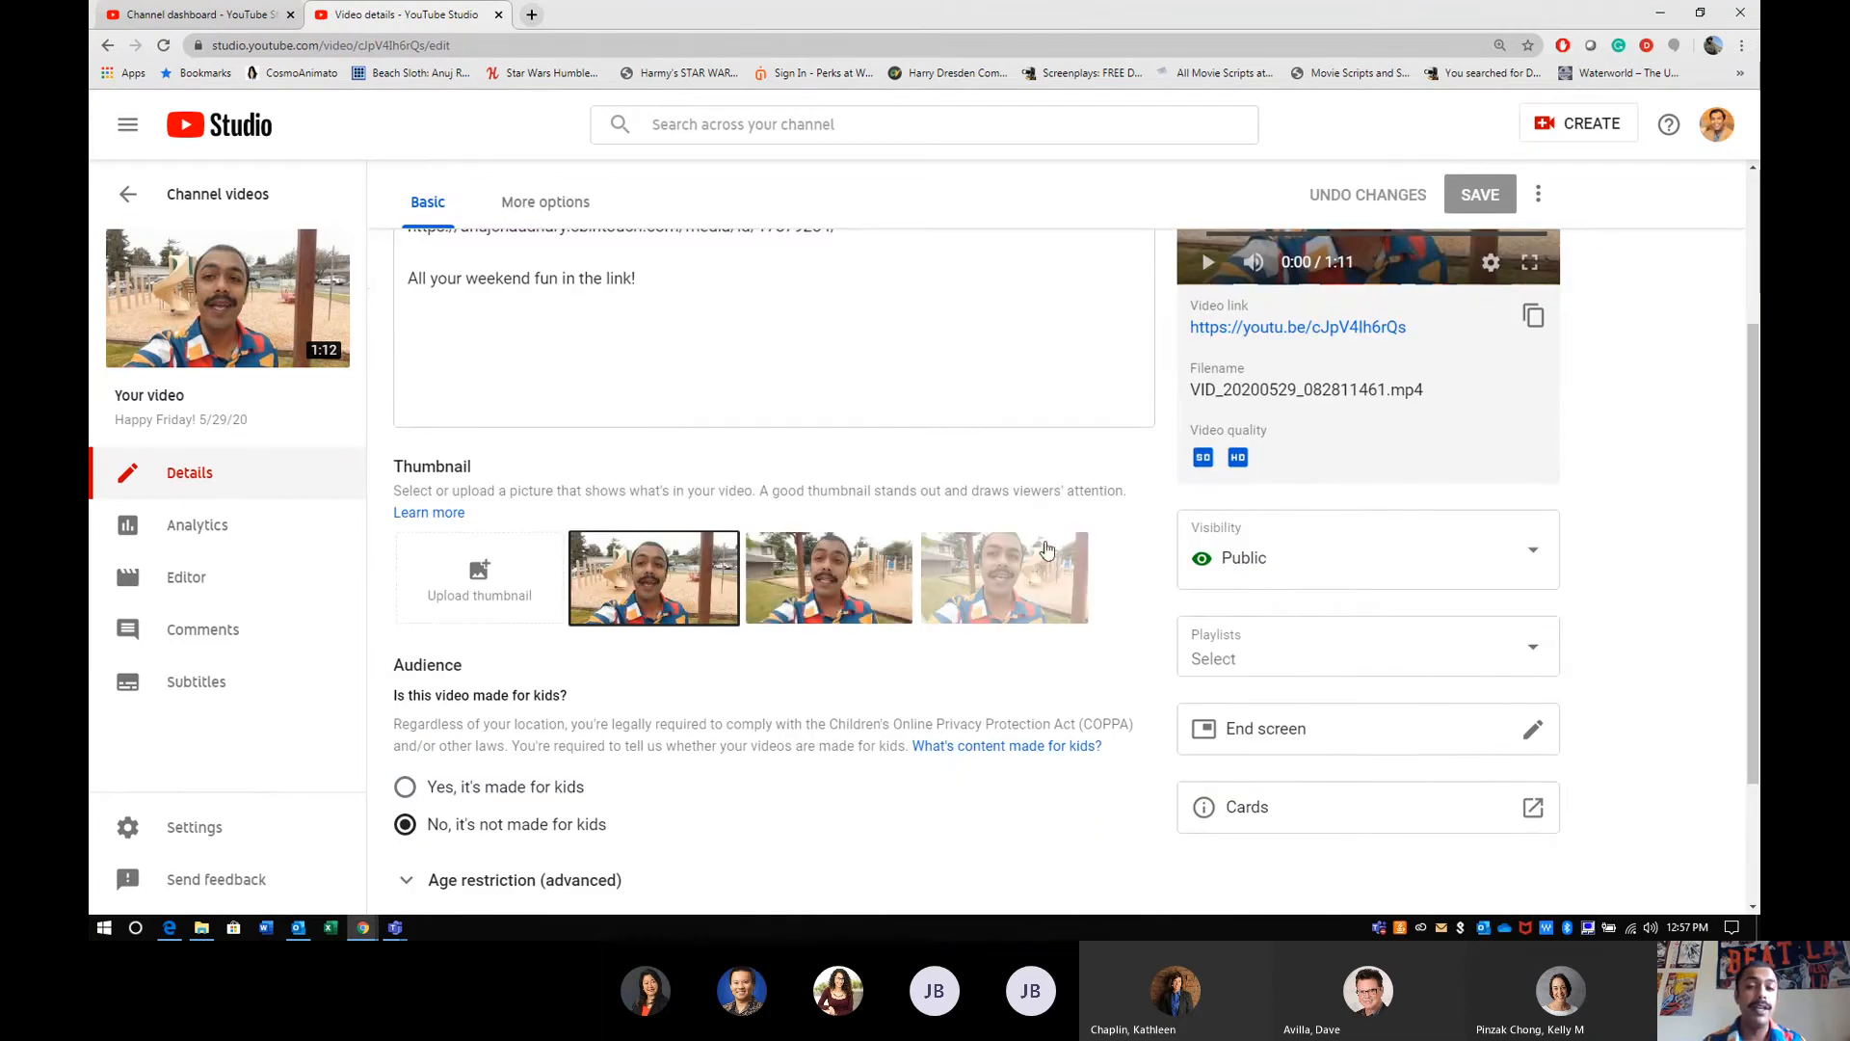
{"action": "scroll", "coordinate": [681, 863], "scroll_direction": "down", "scroll_amount": 2}
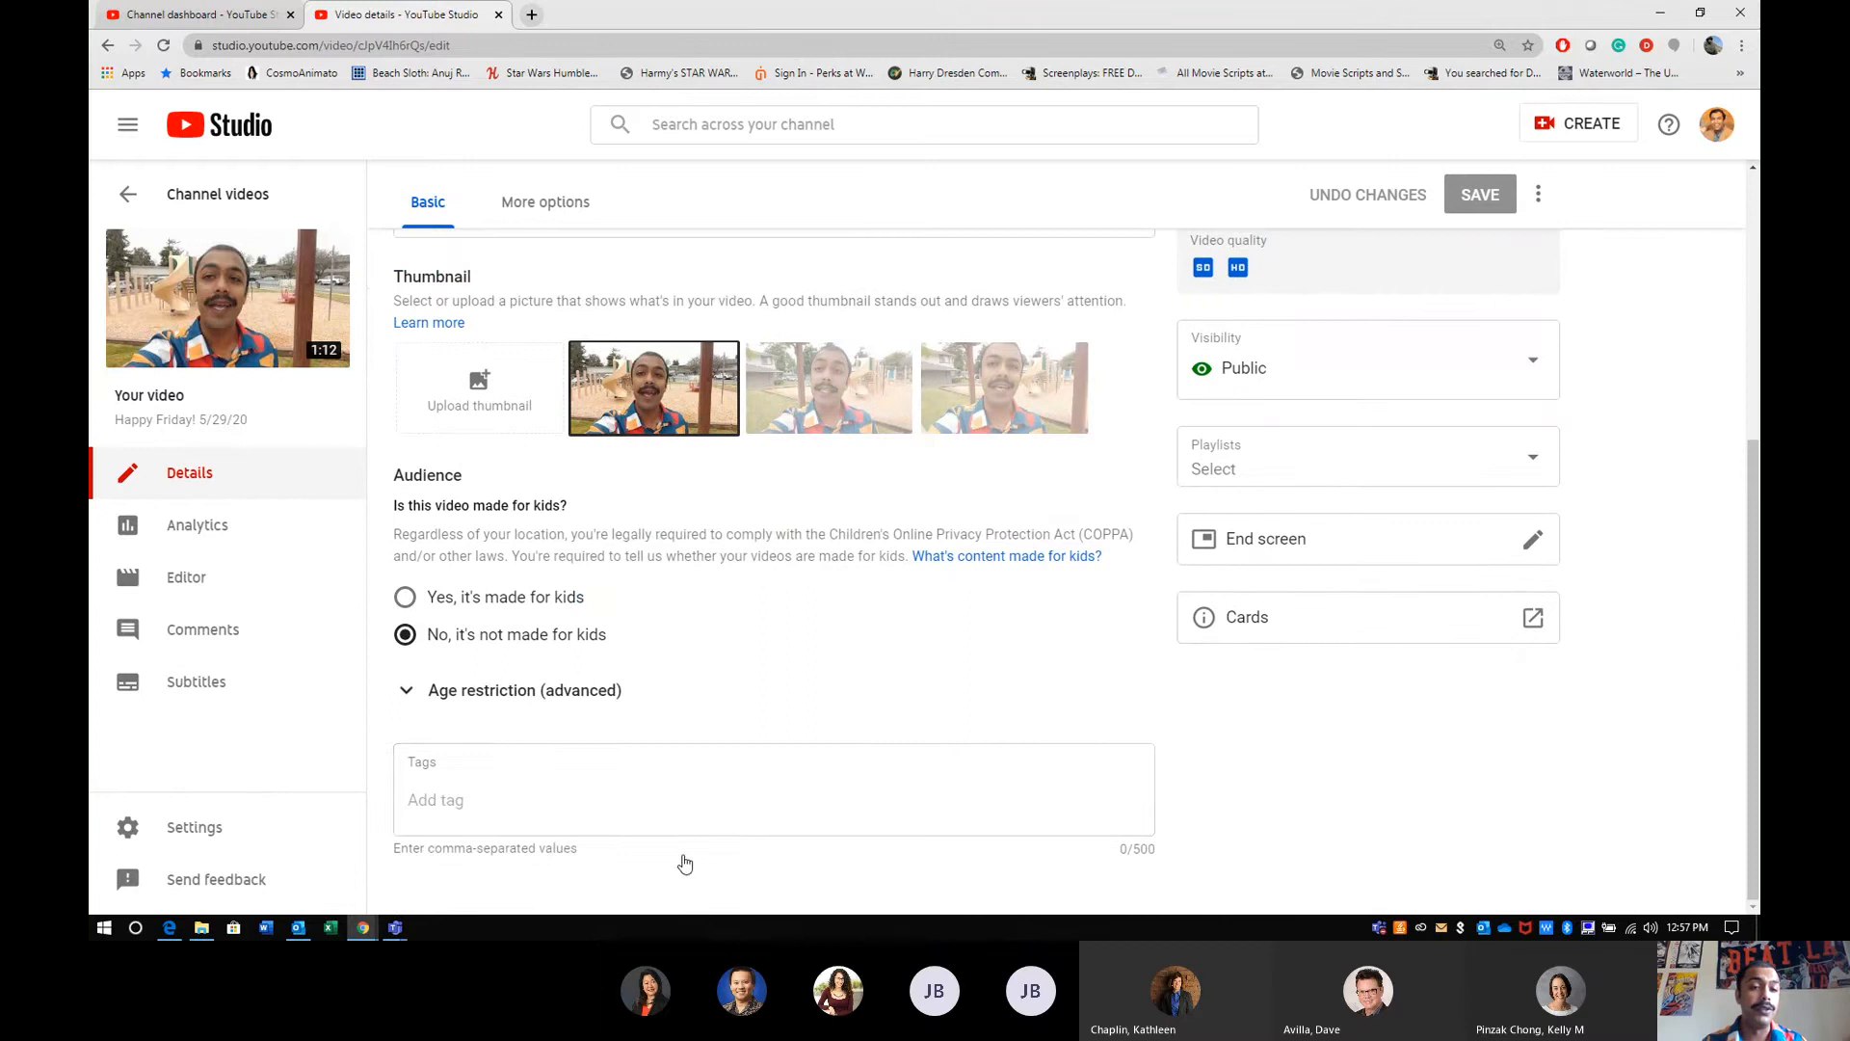
{"action": "left_click", "coordinate": [585, 789]}
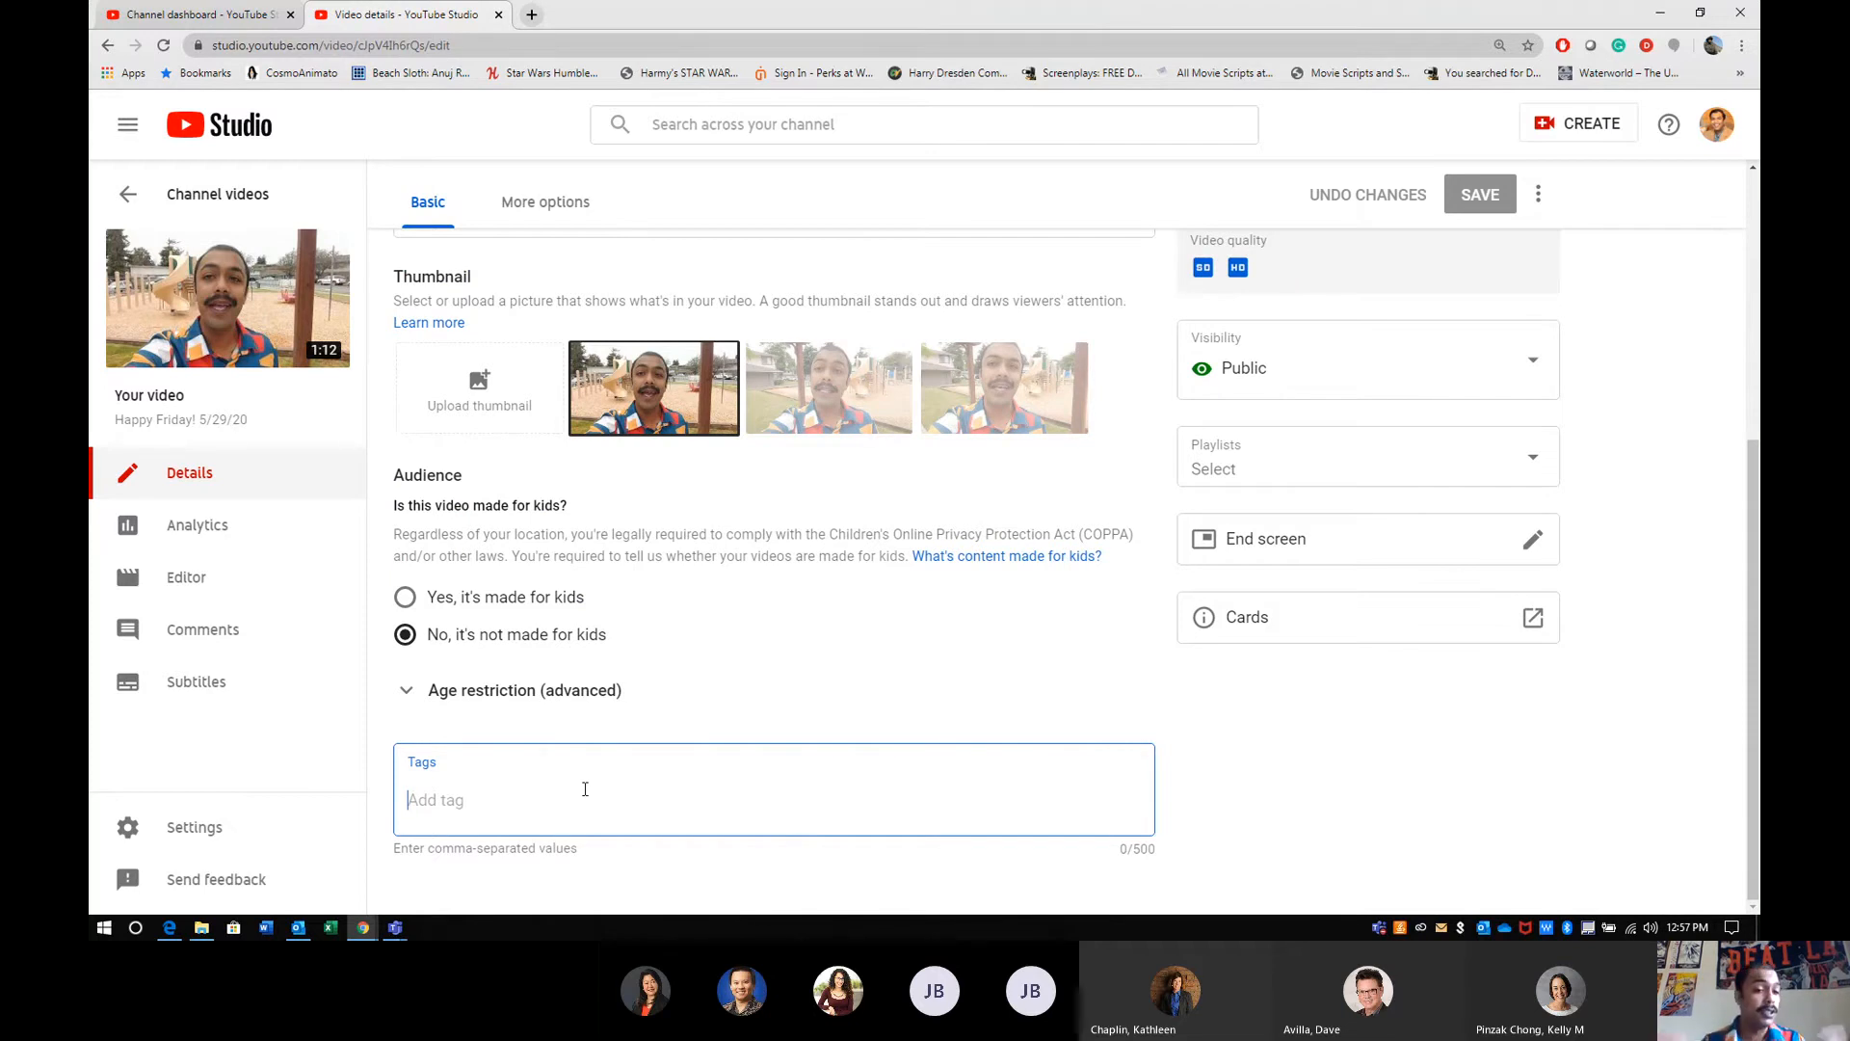
{"action": "left_click", "coordinate": [1533, 476]}
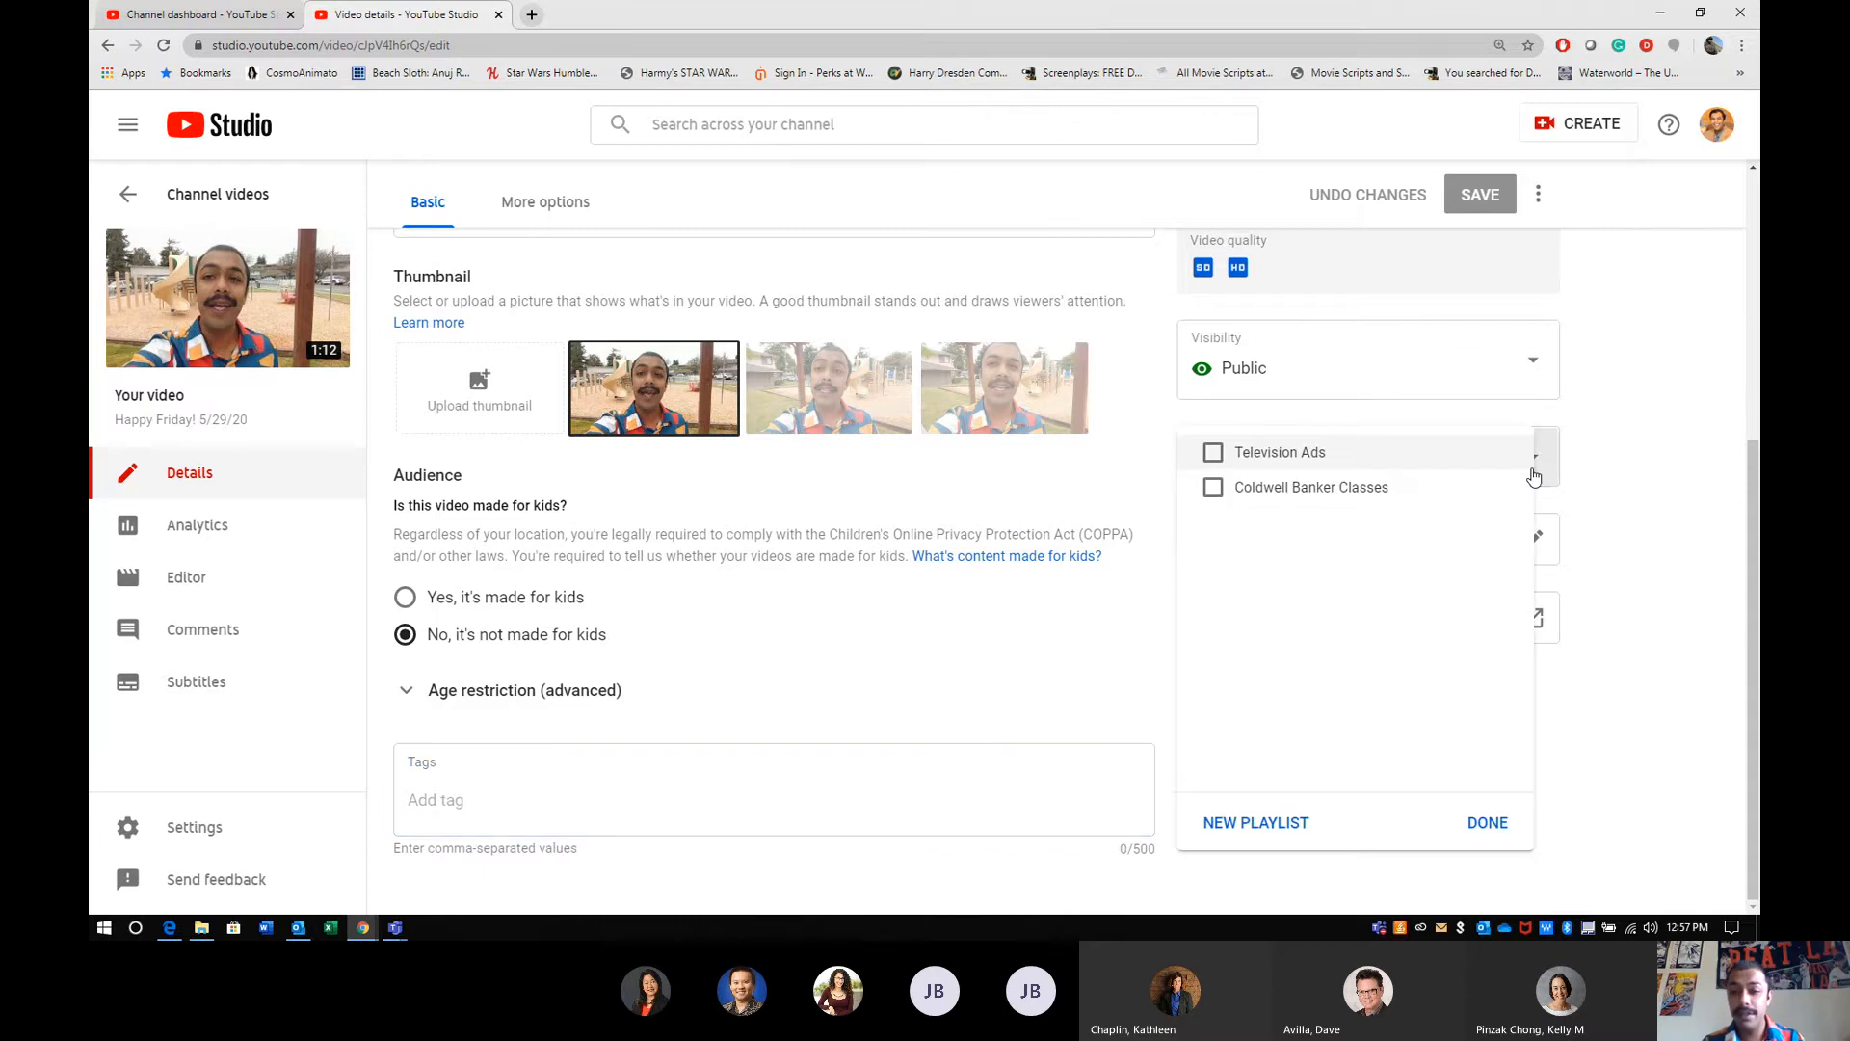
{"action": "left_click", "coordinate": [1583, 468]}
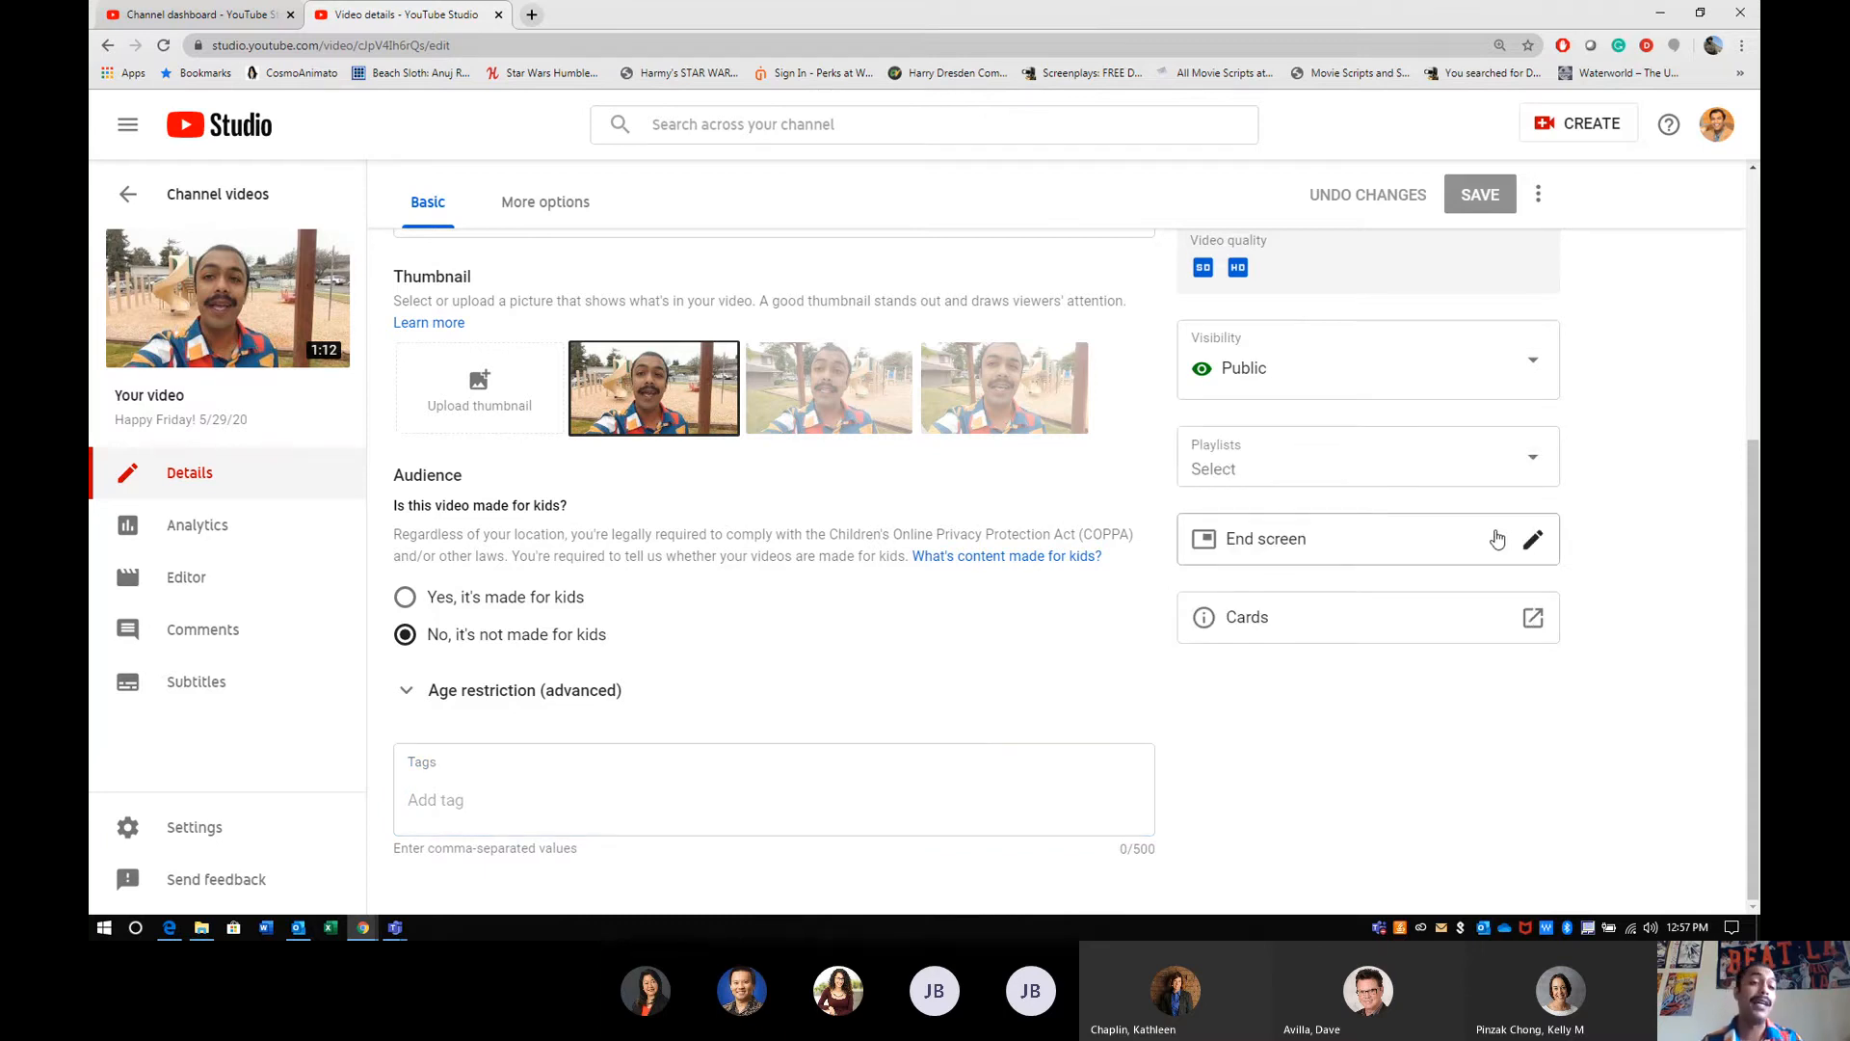
- Review the video's additional options, including the file type choices for uploading subtitles, and cancel the subtitle upload
{"action": "scroll", "coordinate": [588, 636], "scroll_direction": "up", "scroll_amount": 5}
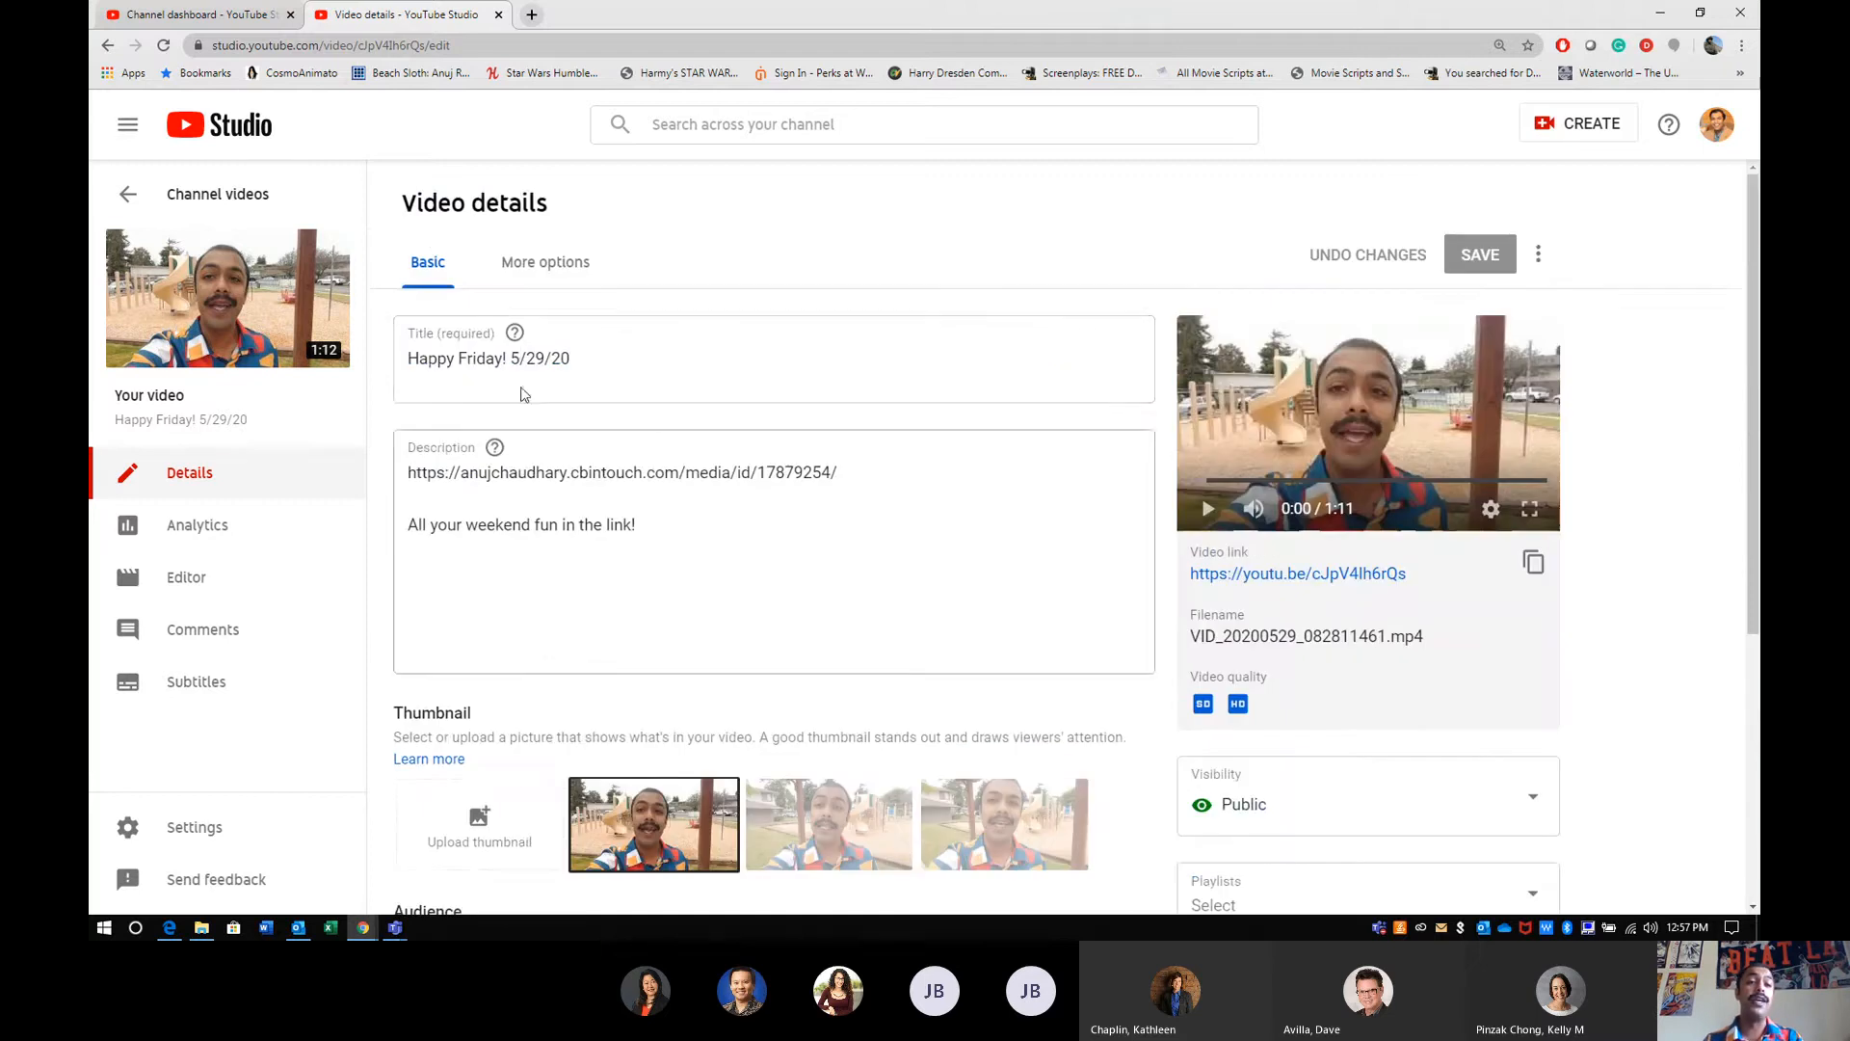
{"action": "left_click", "coordinate": [536, 275]}
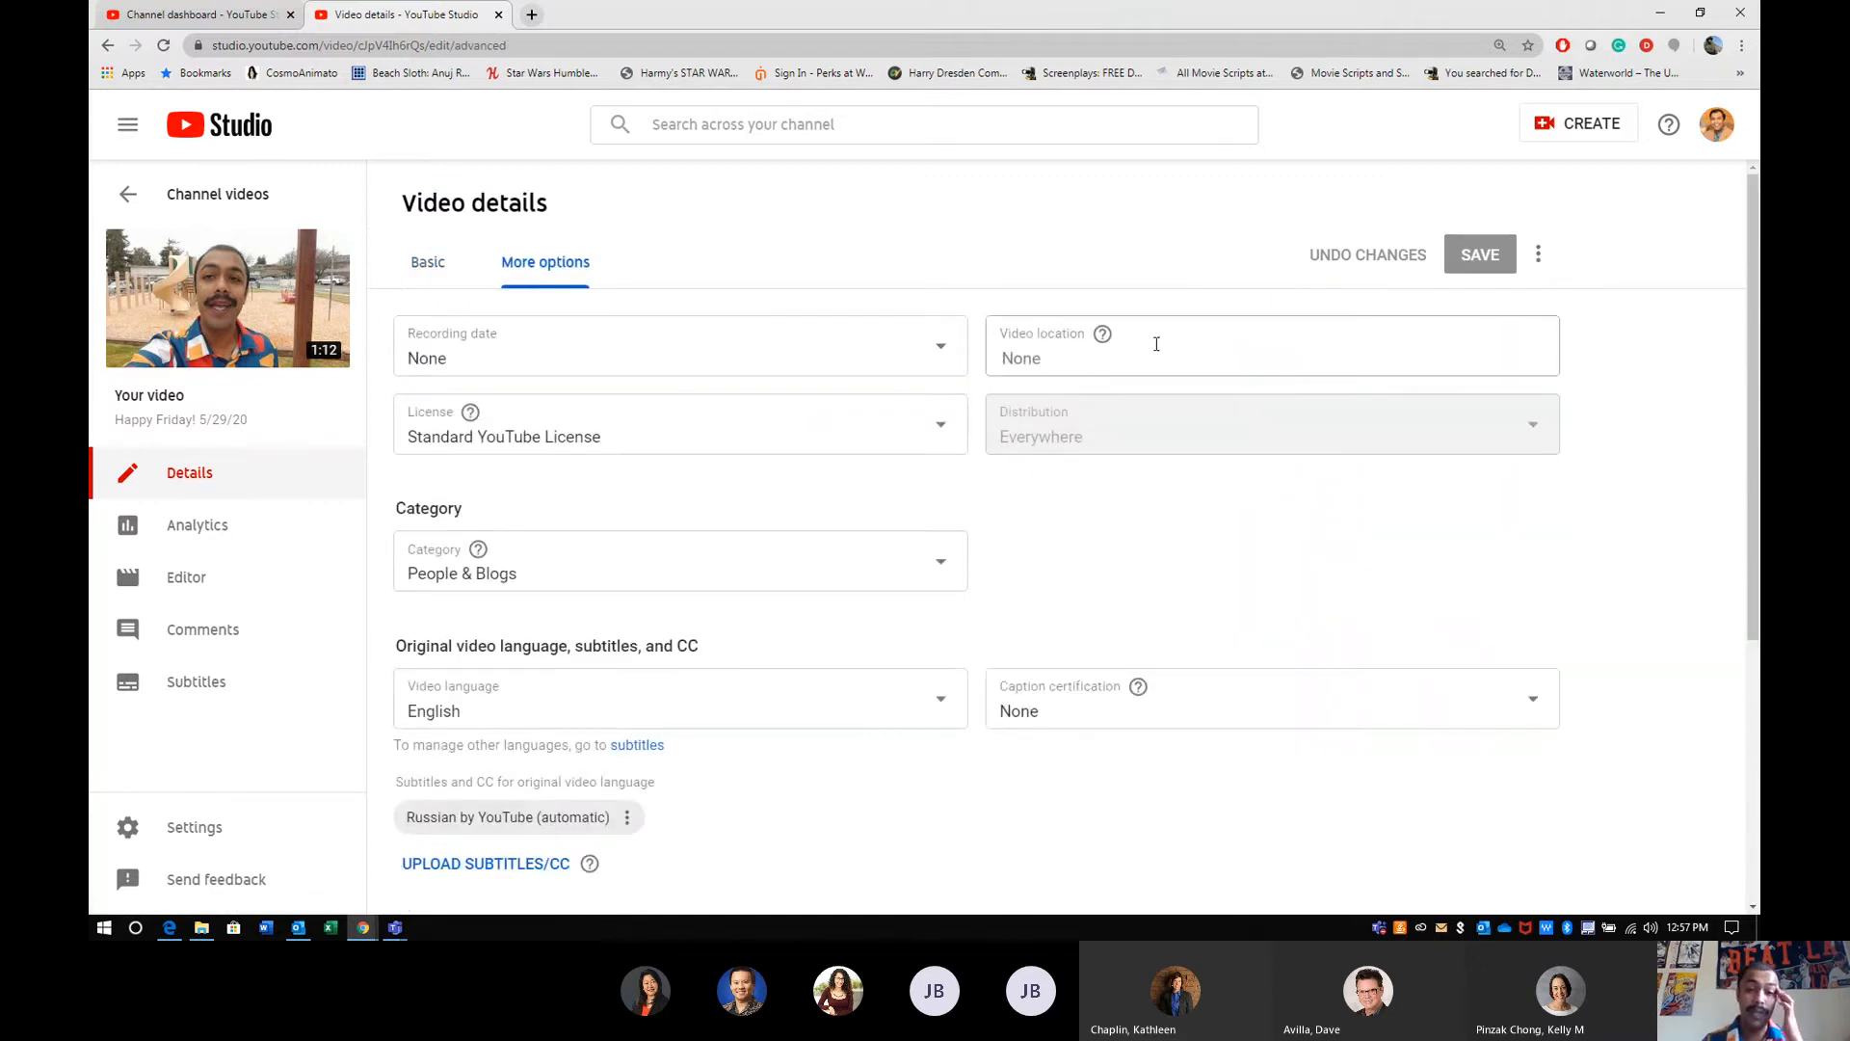
{"action": "scroll", "coordinate": [1127, 488], "scroll_direction": "down", "scroll_amount": 4}
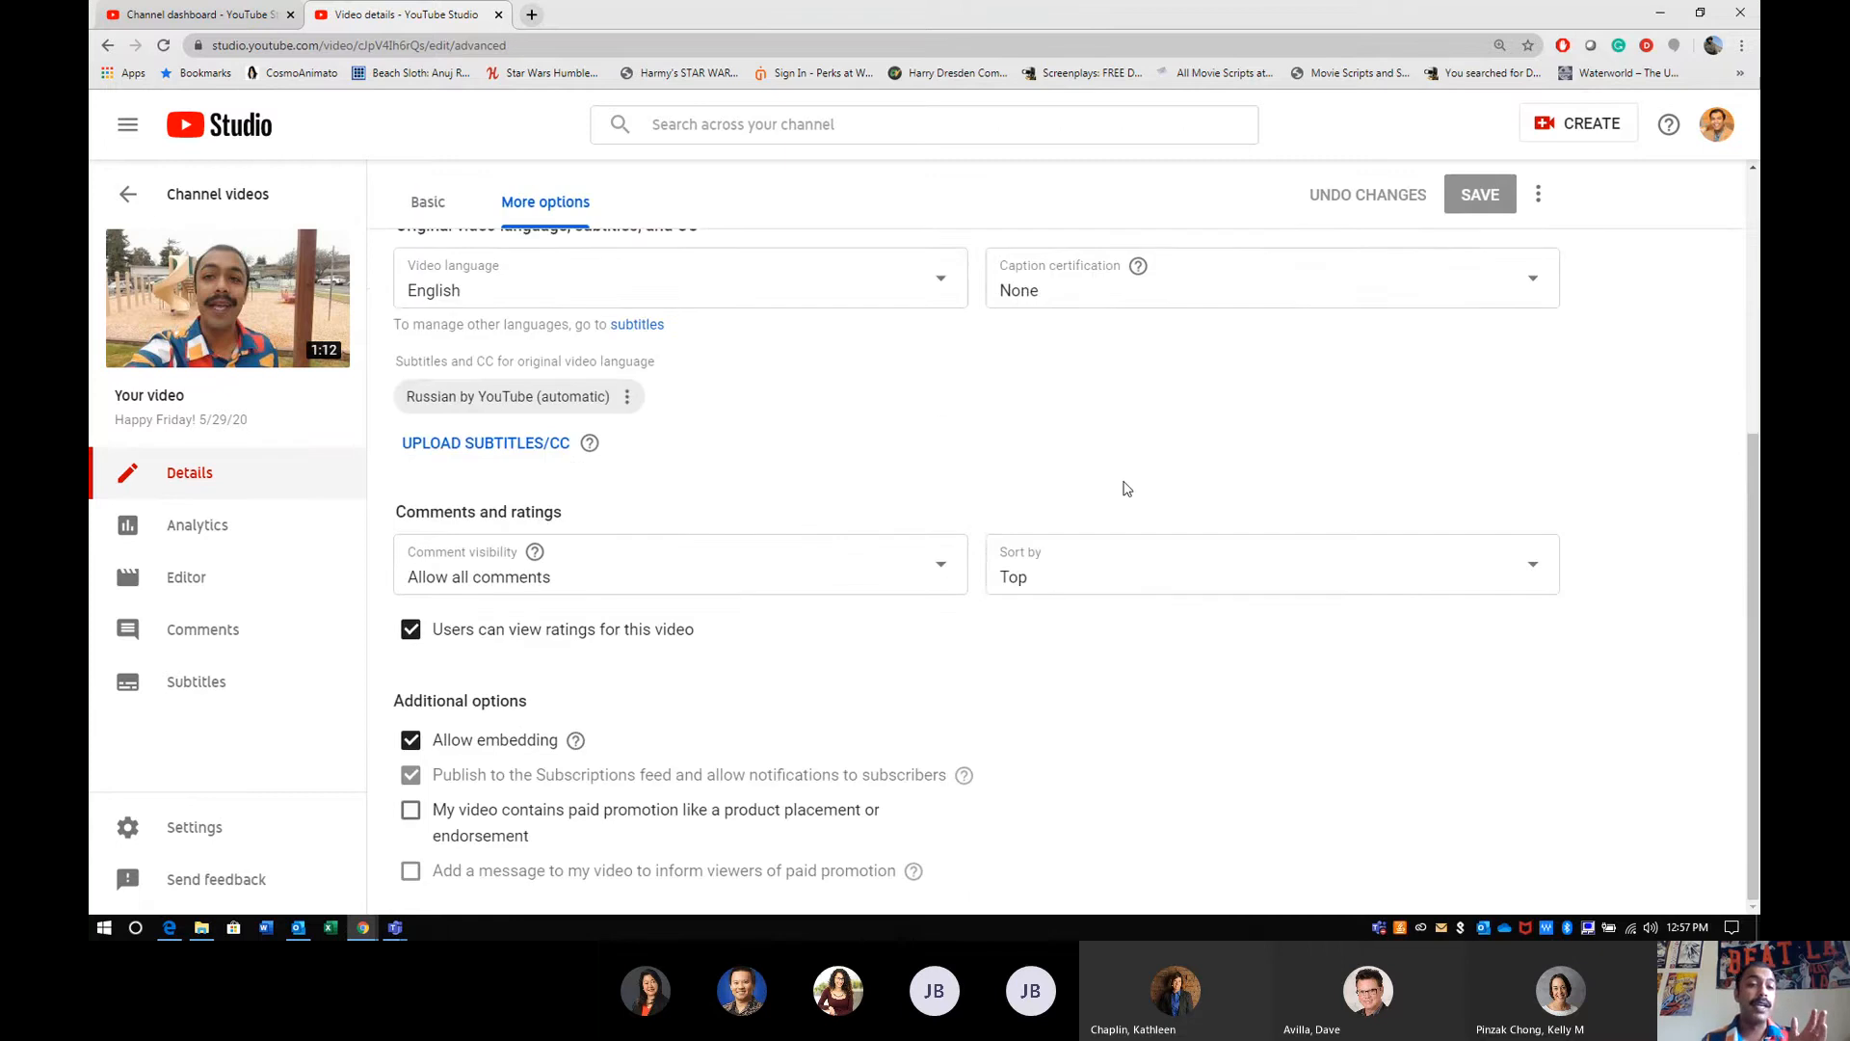
{"action": "left_click", "coordinate": [509, 450]}
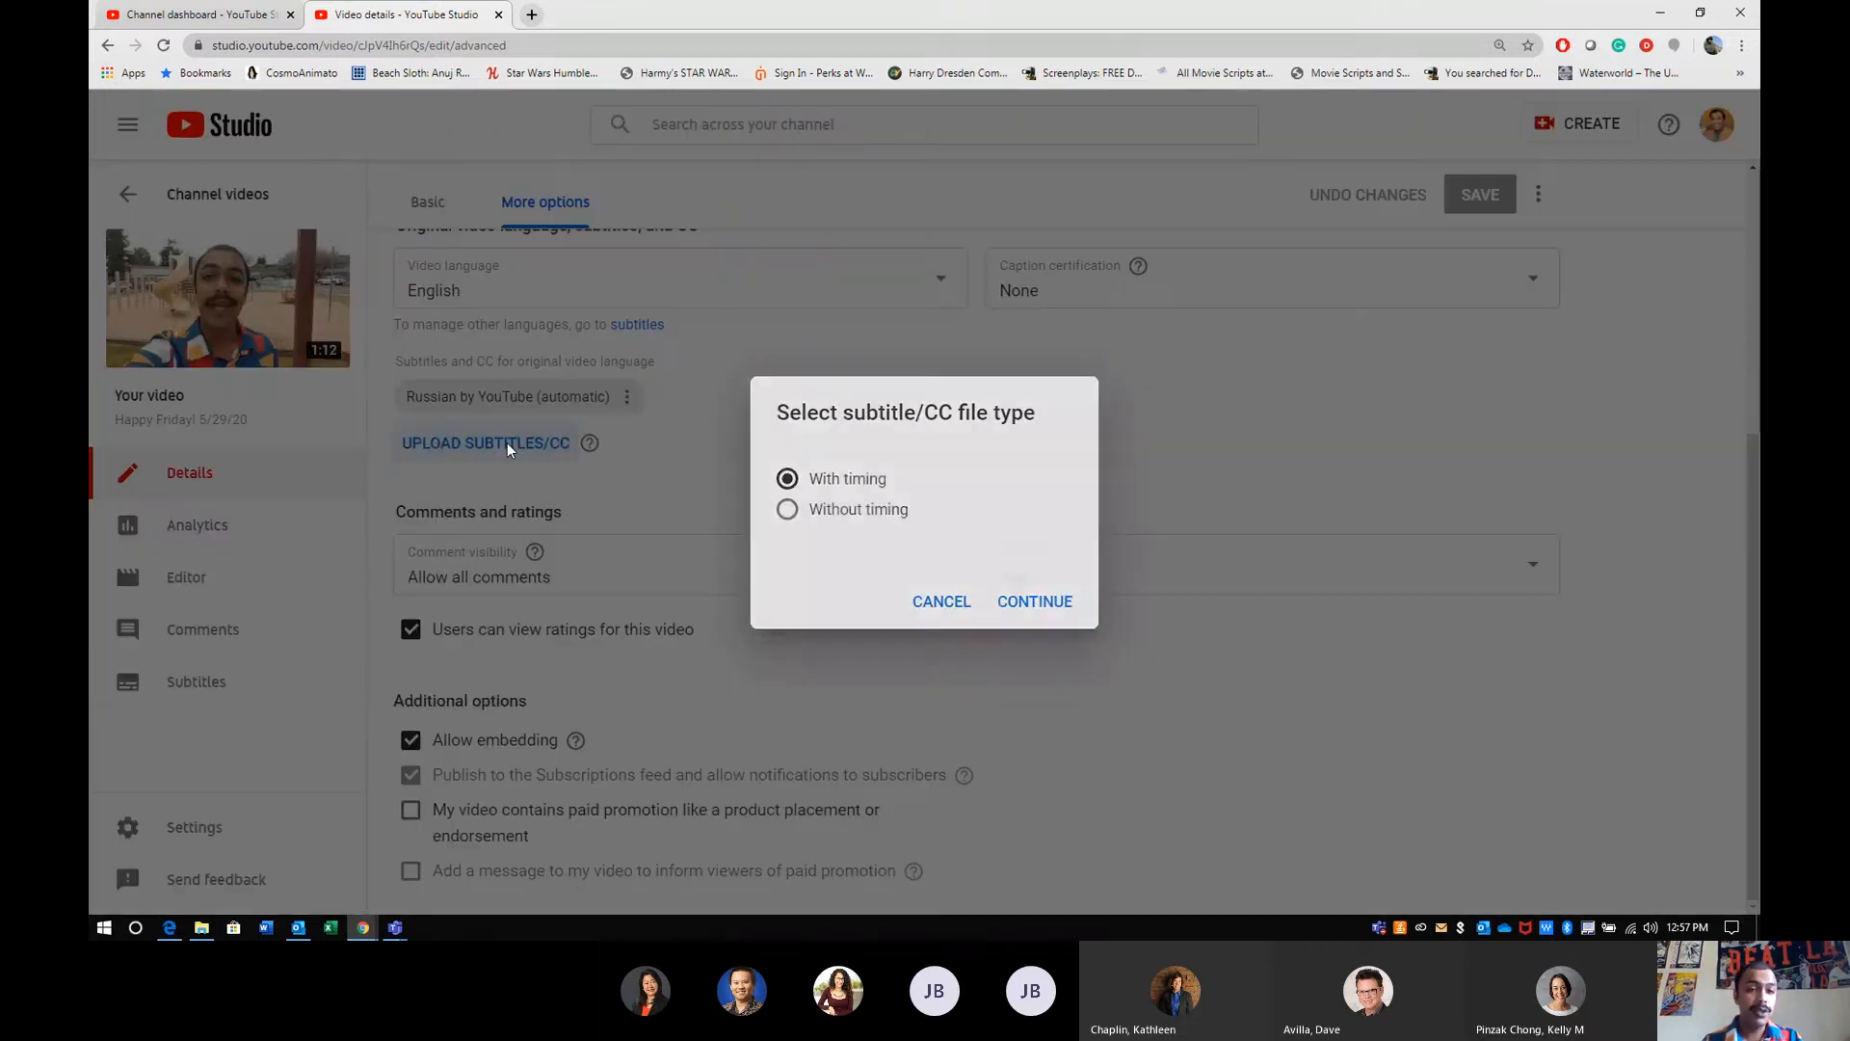
{"action": "left_click", "coordinate": [941, 602]}
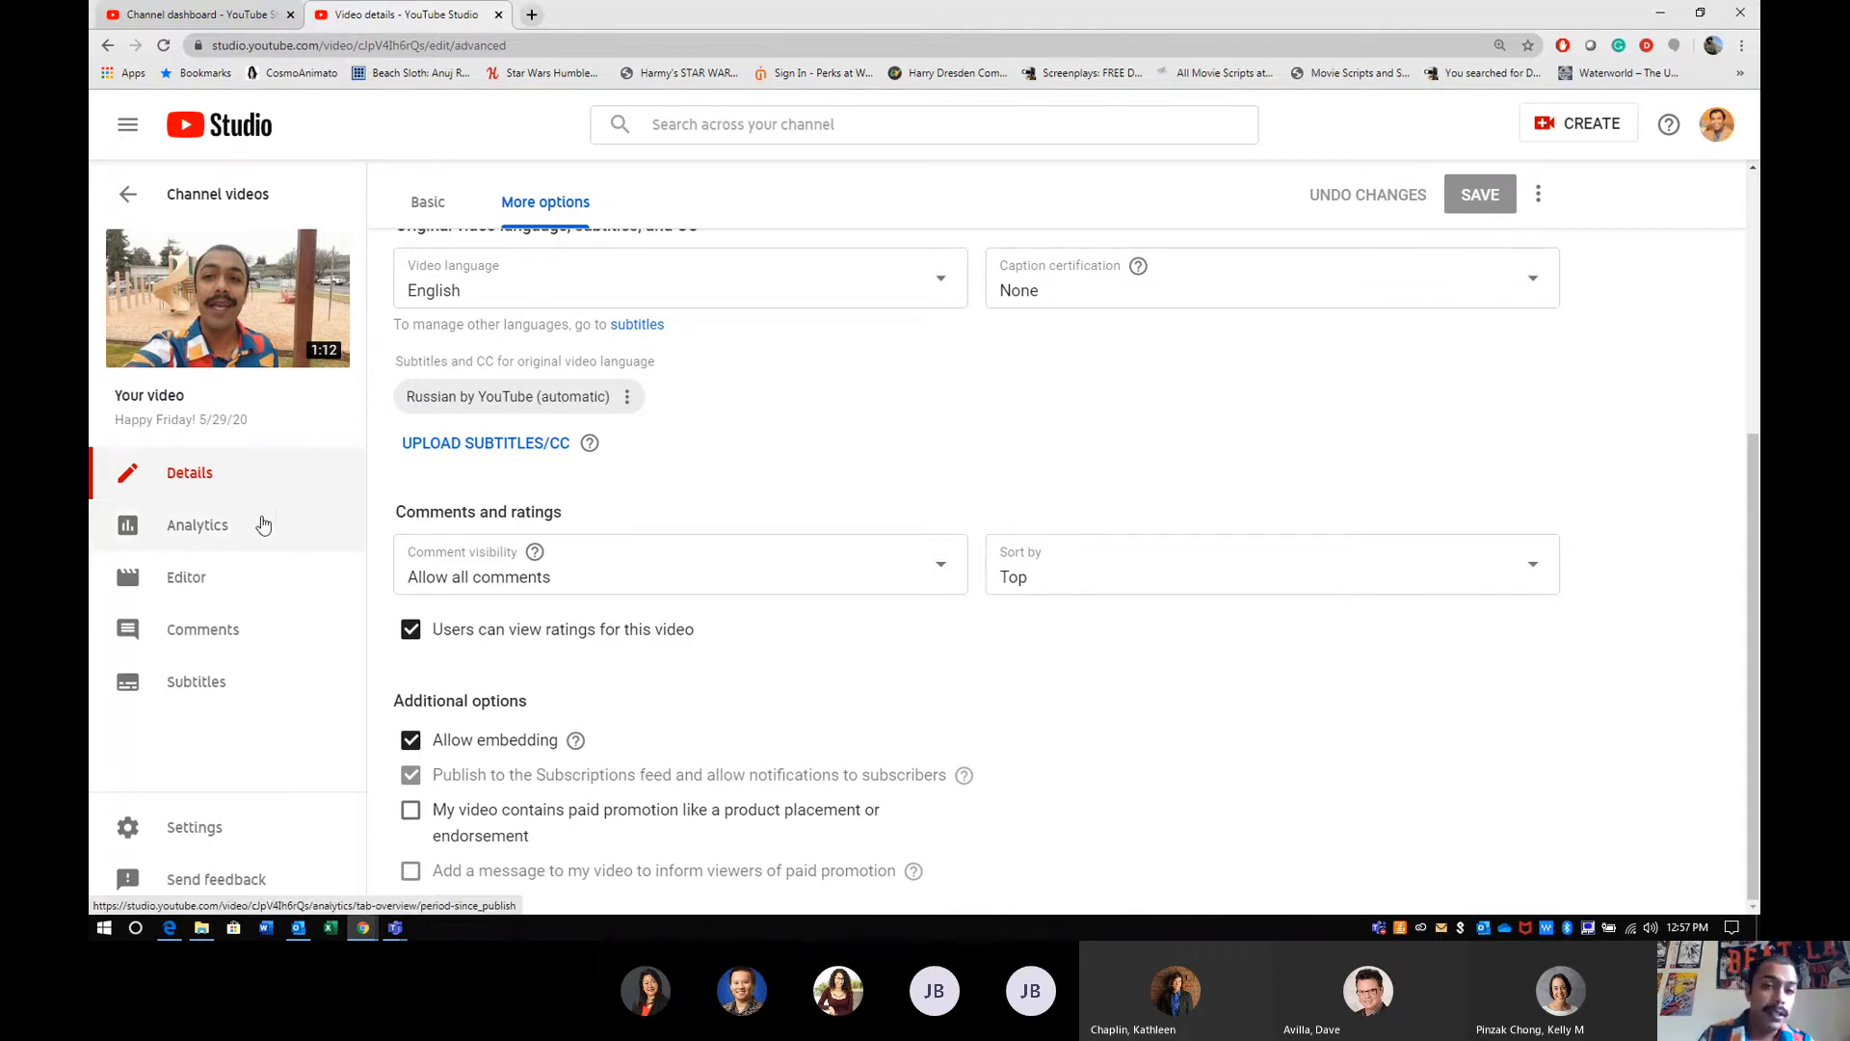
{"action": "scroll", "coordinate": [652, 484], "scroll_direction": "up", "scroll_amount": 1}
{"action": "scroll", "coordinate": [651, 484], "scroll_direction": "up", "scroll_amount": 4}
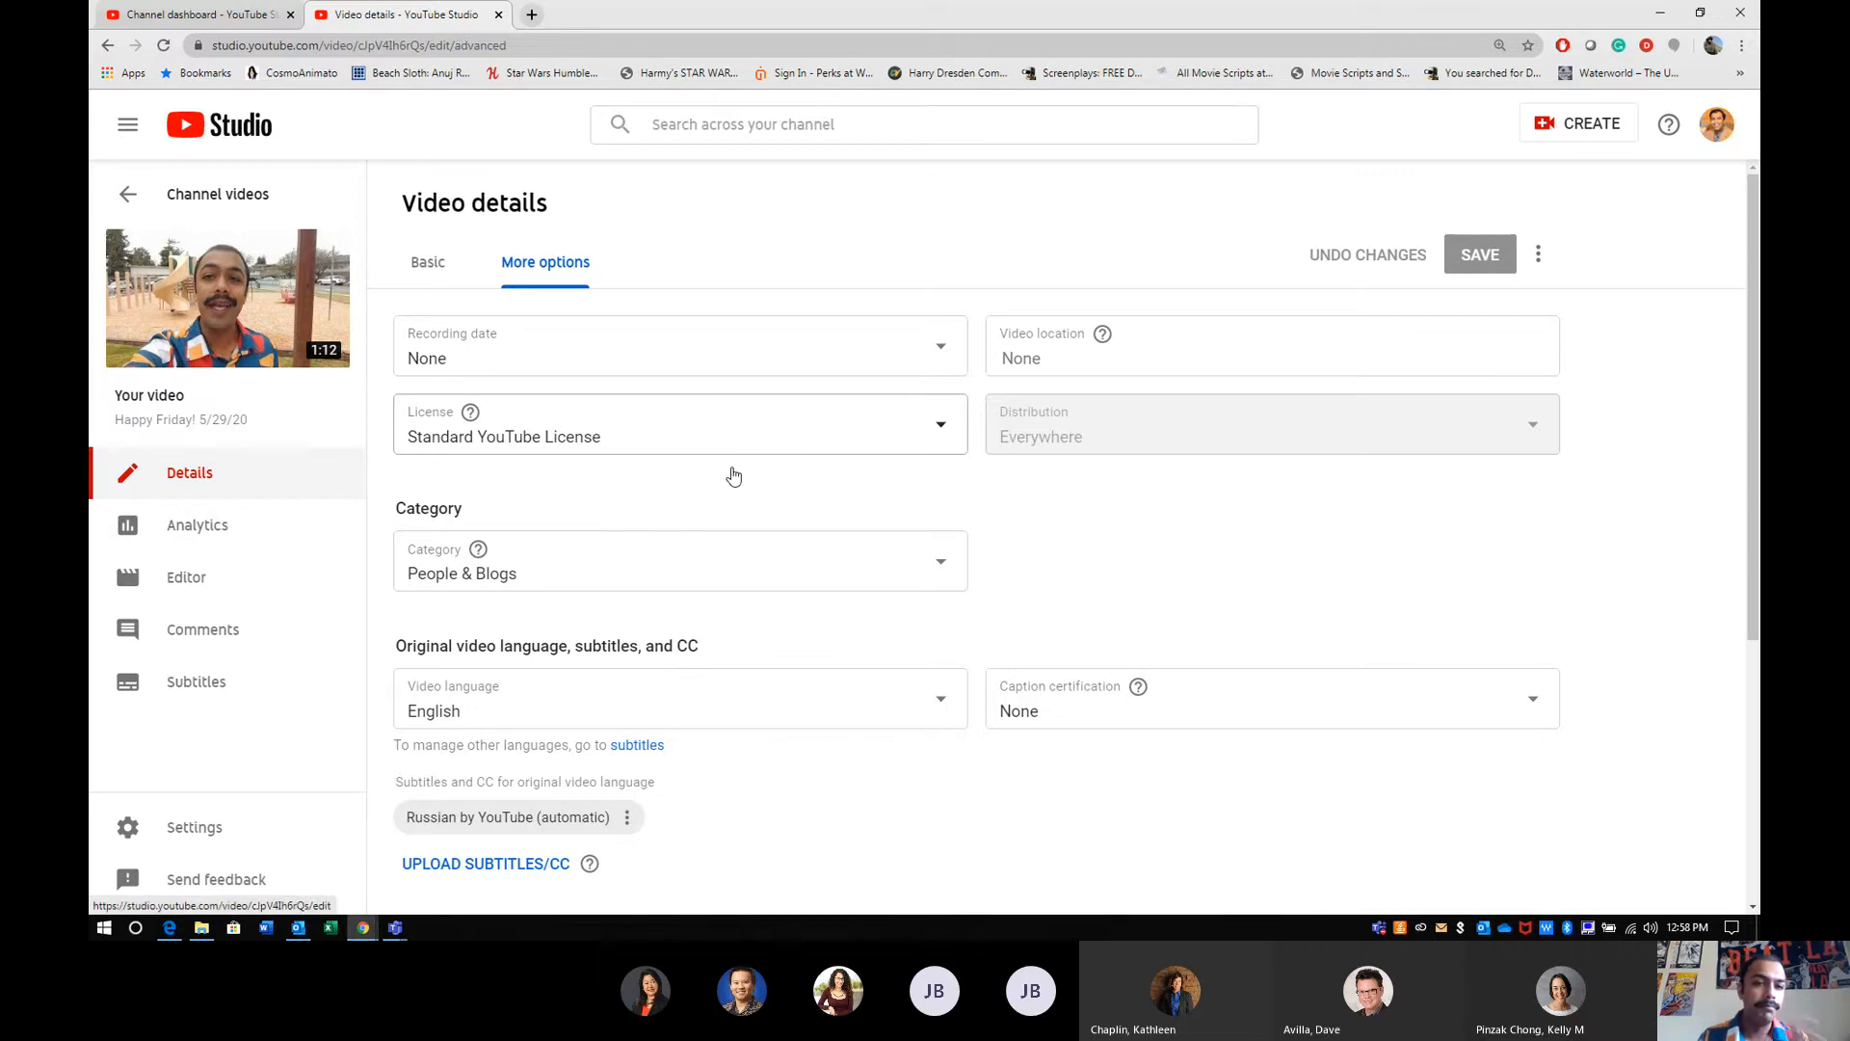
- Examine the video's analytics, covering its overview, reach, engagement and audience reports
{"action": "left_click", "coordinate": [213, 529]}
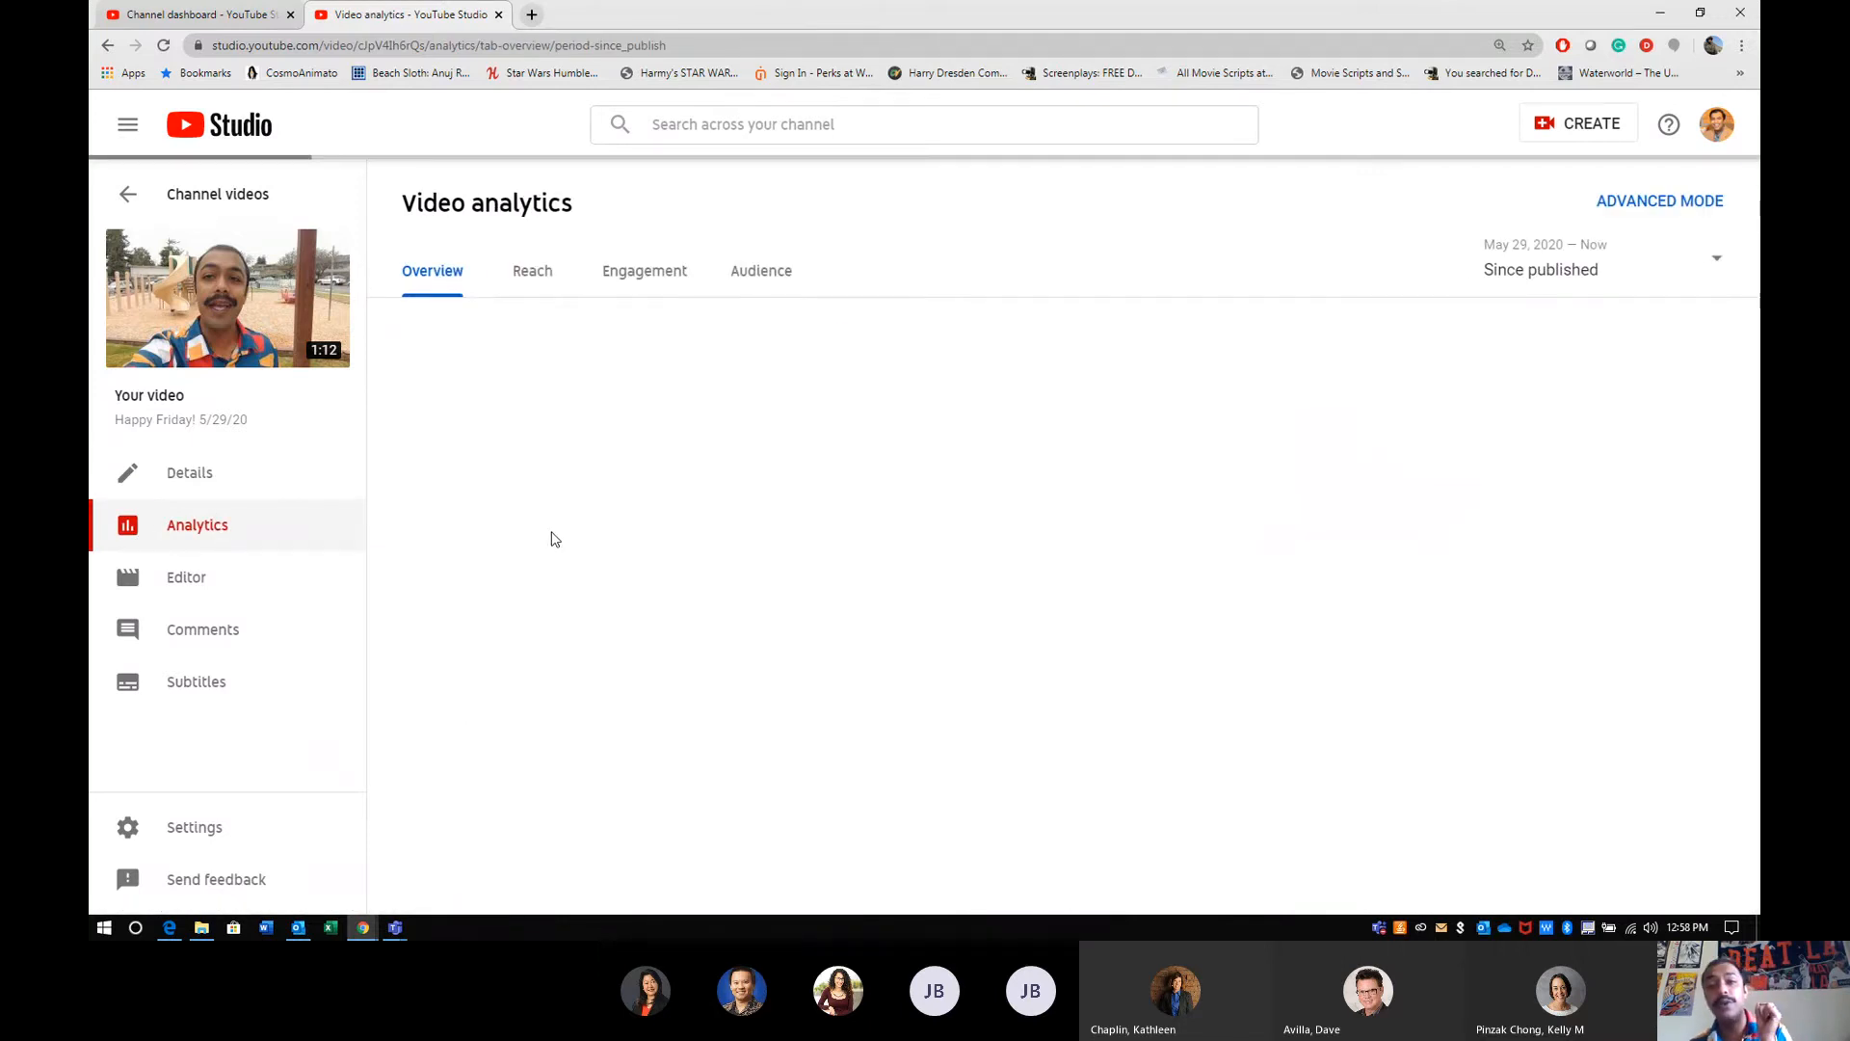
{"action": "mouse_move", "coordinate": [877, 602]}
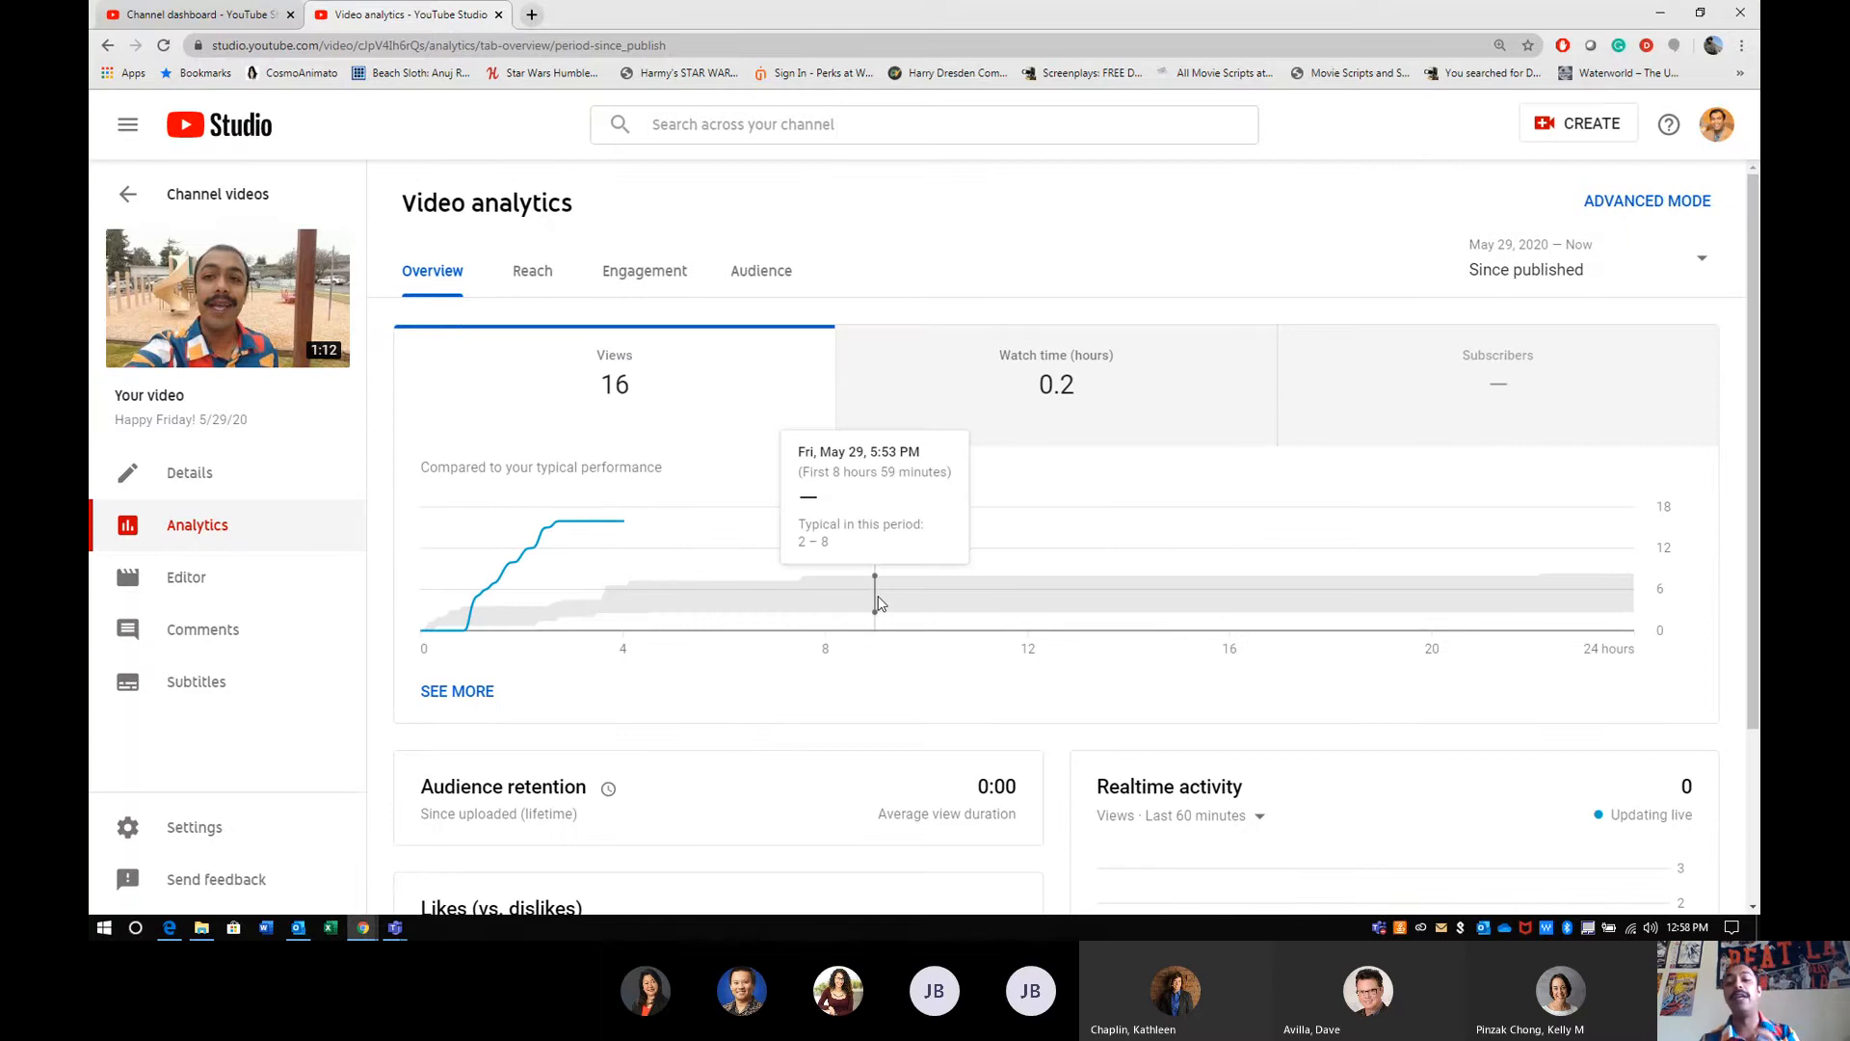
{"action": "scroll", "coordinate": [877, 603], "scroll_direction": "down", "scroll_amount": 3}
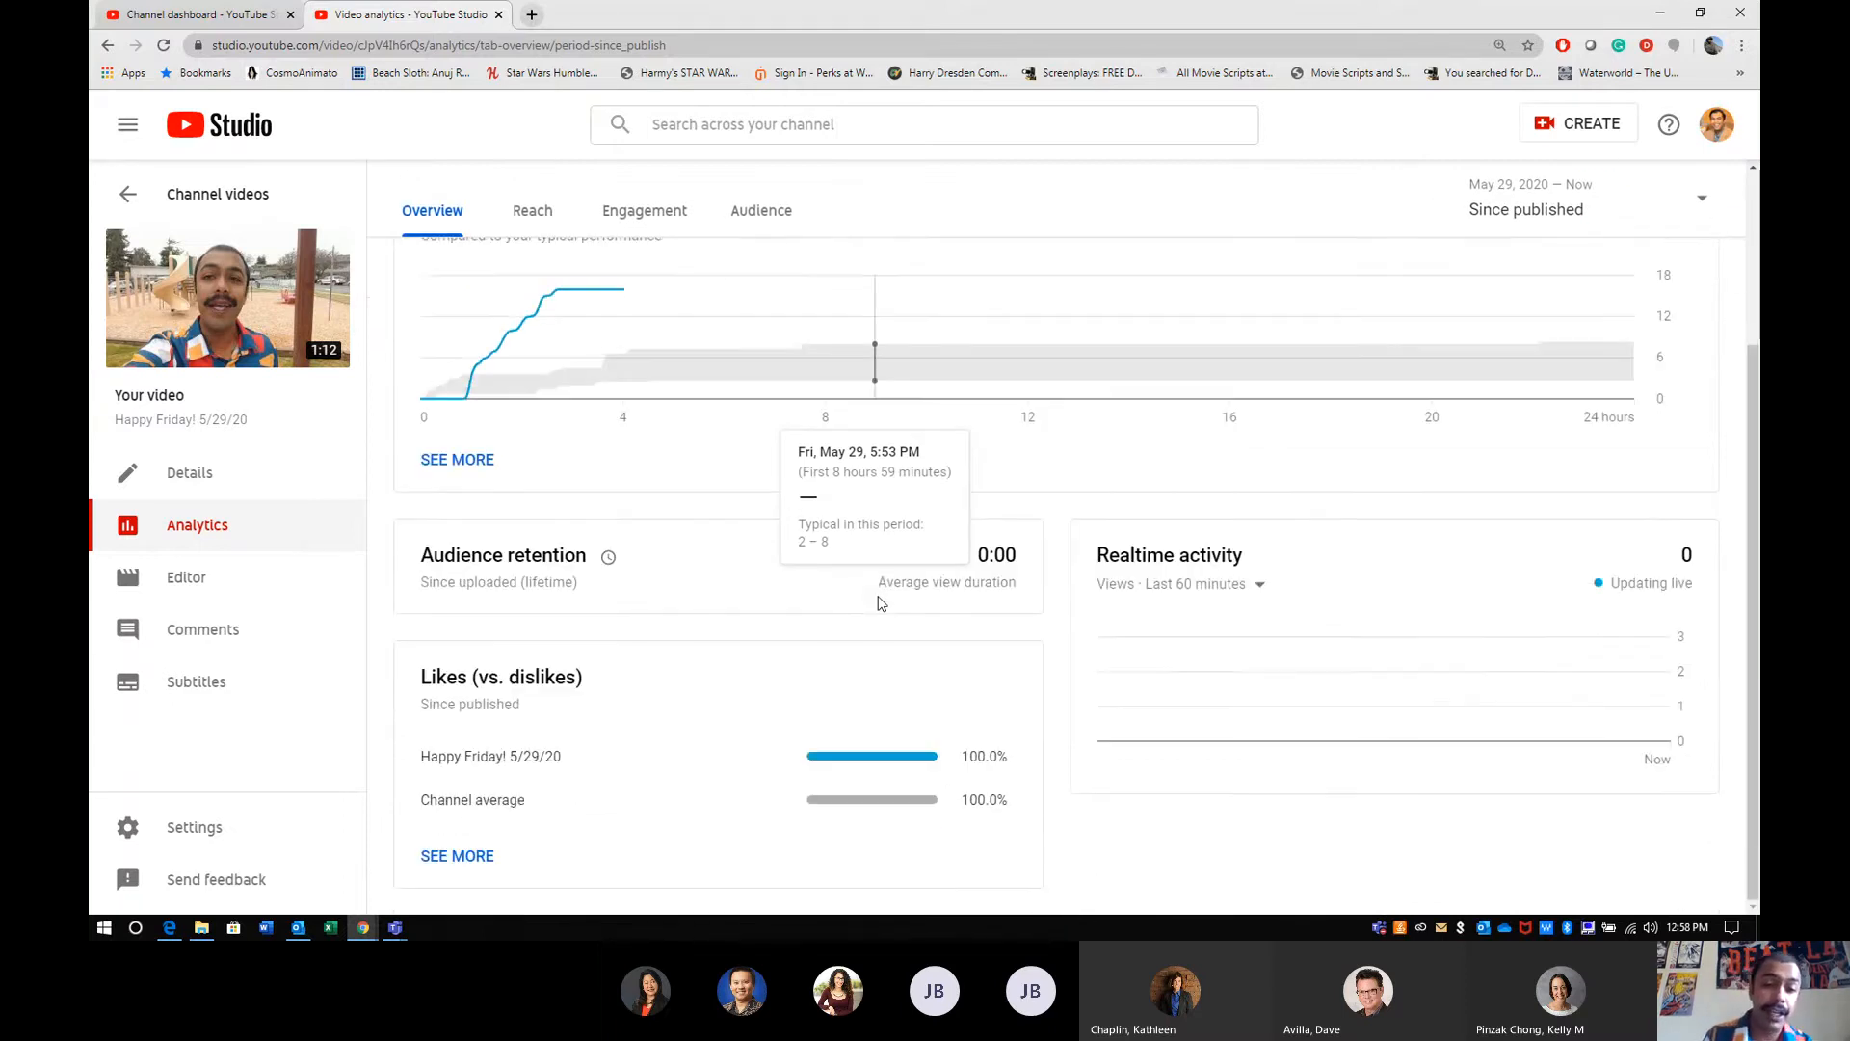
{"action": "scroll", "coordinate": [877, 602], "scroll_direction": "up", "scroll_amount": 3}
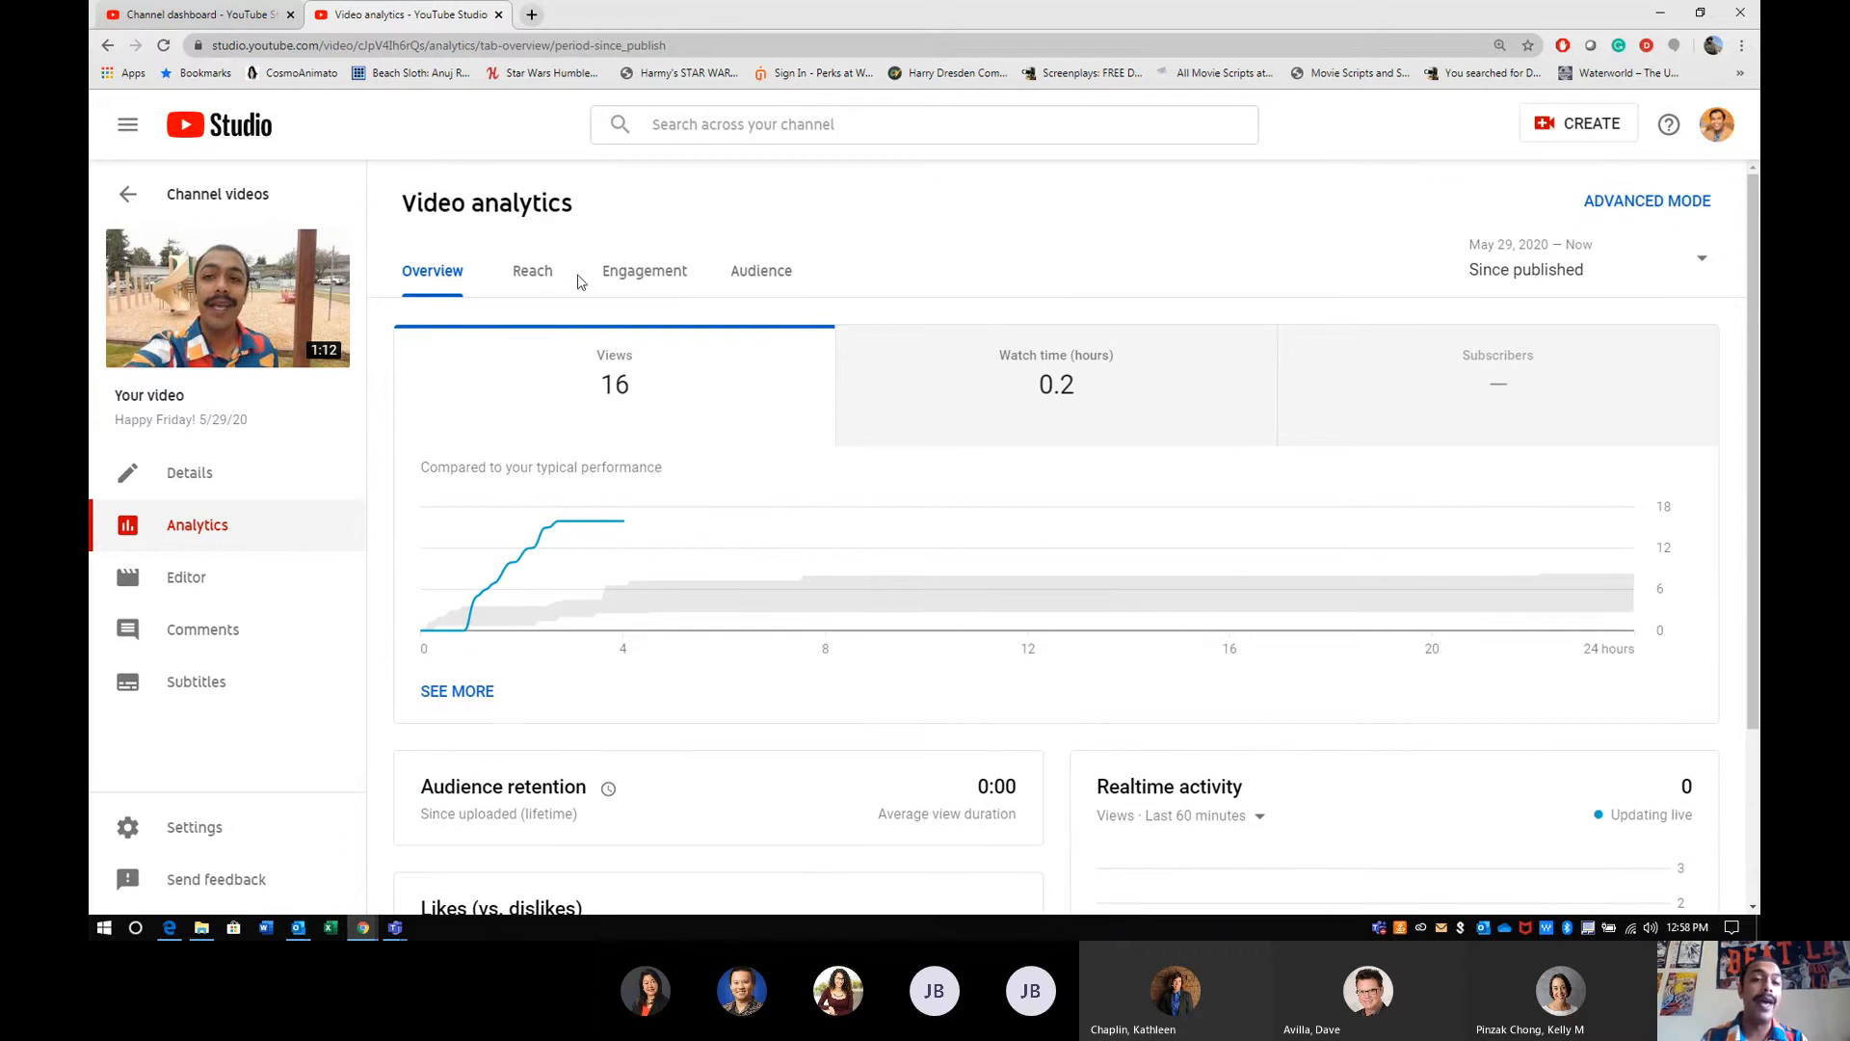
{"action": "left_click", "coordinate": [533, 275]}
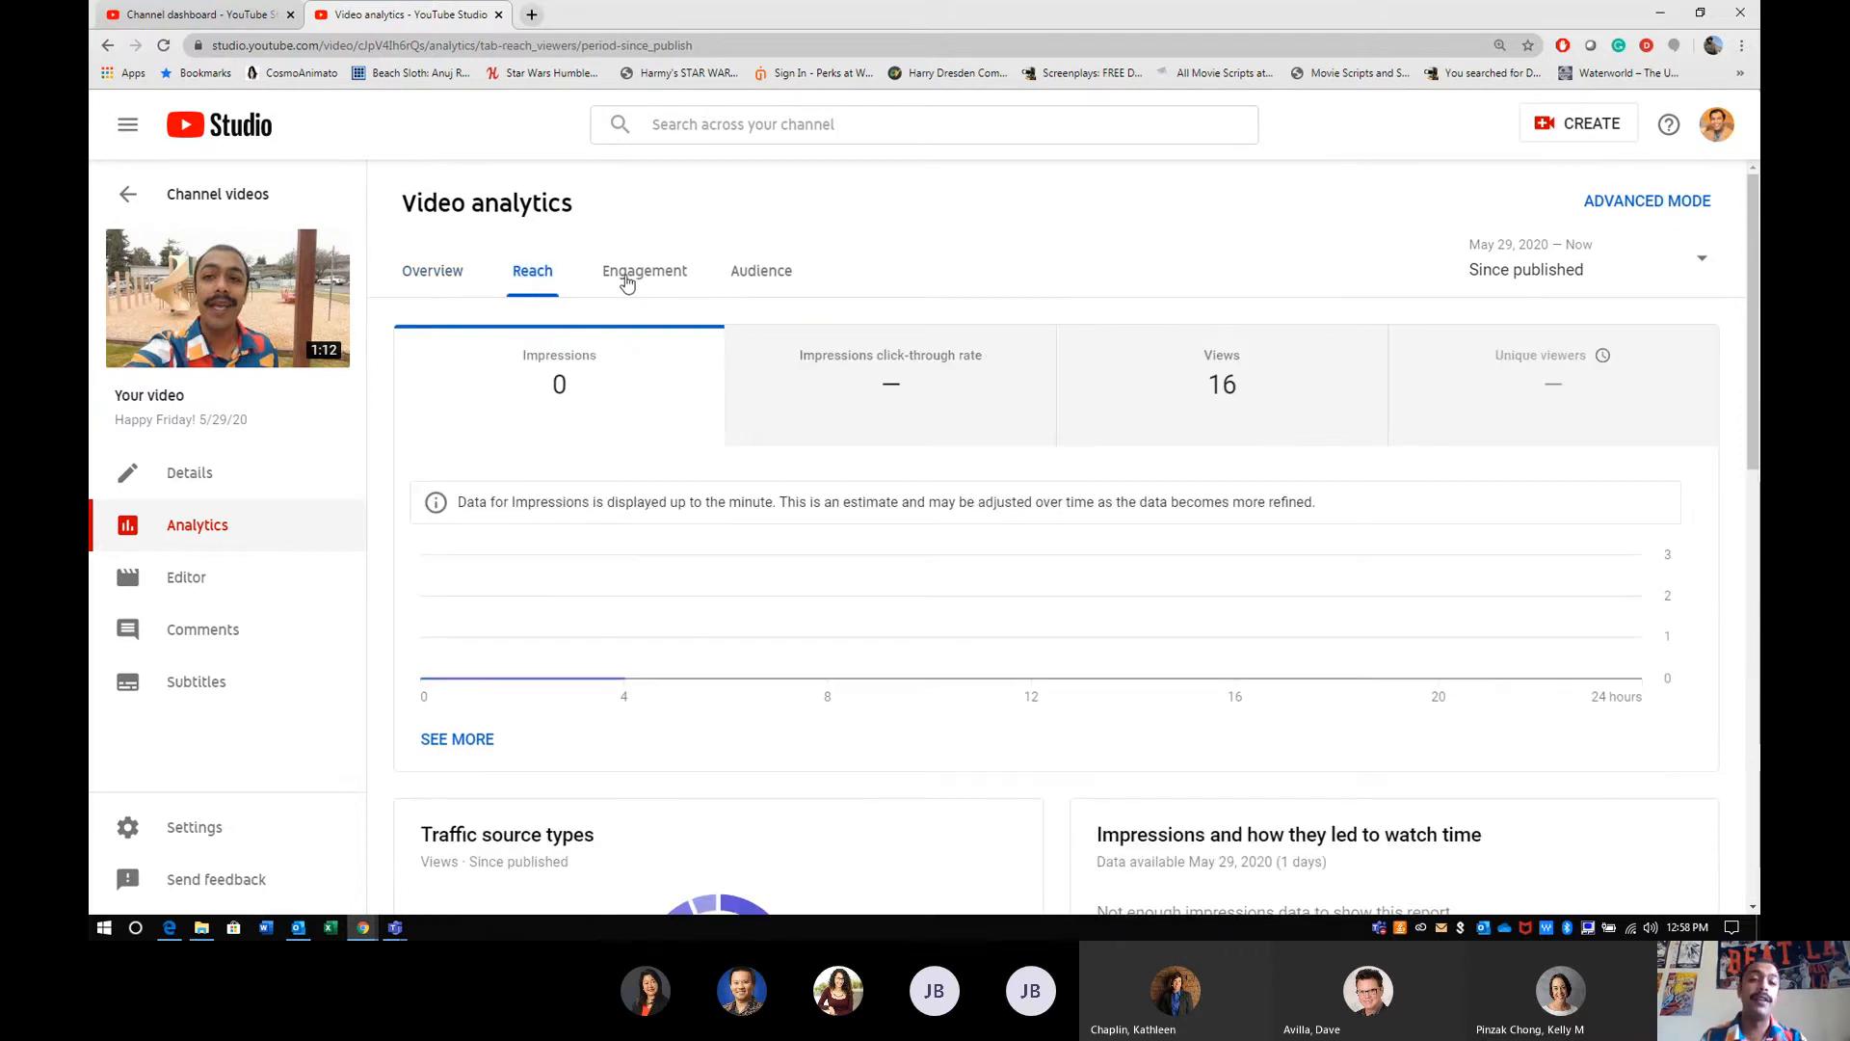
{"action": "left_click", "coordinate": [632, 279]}
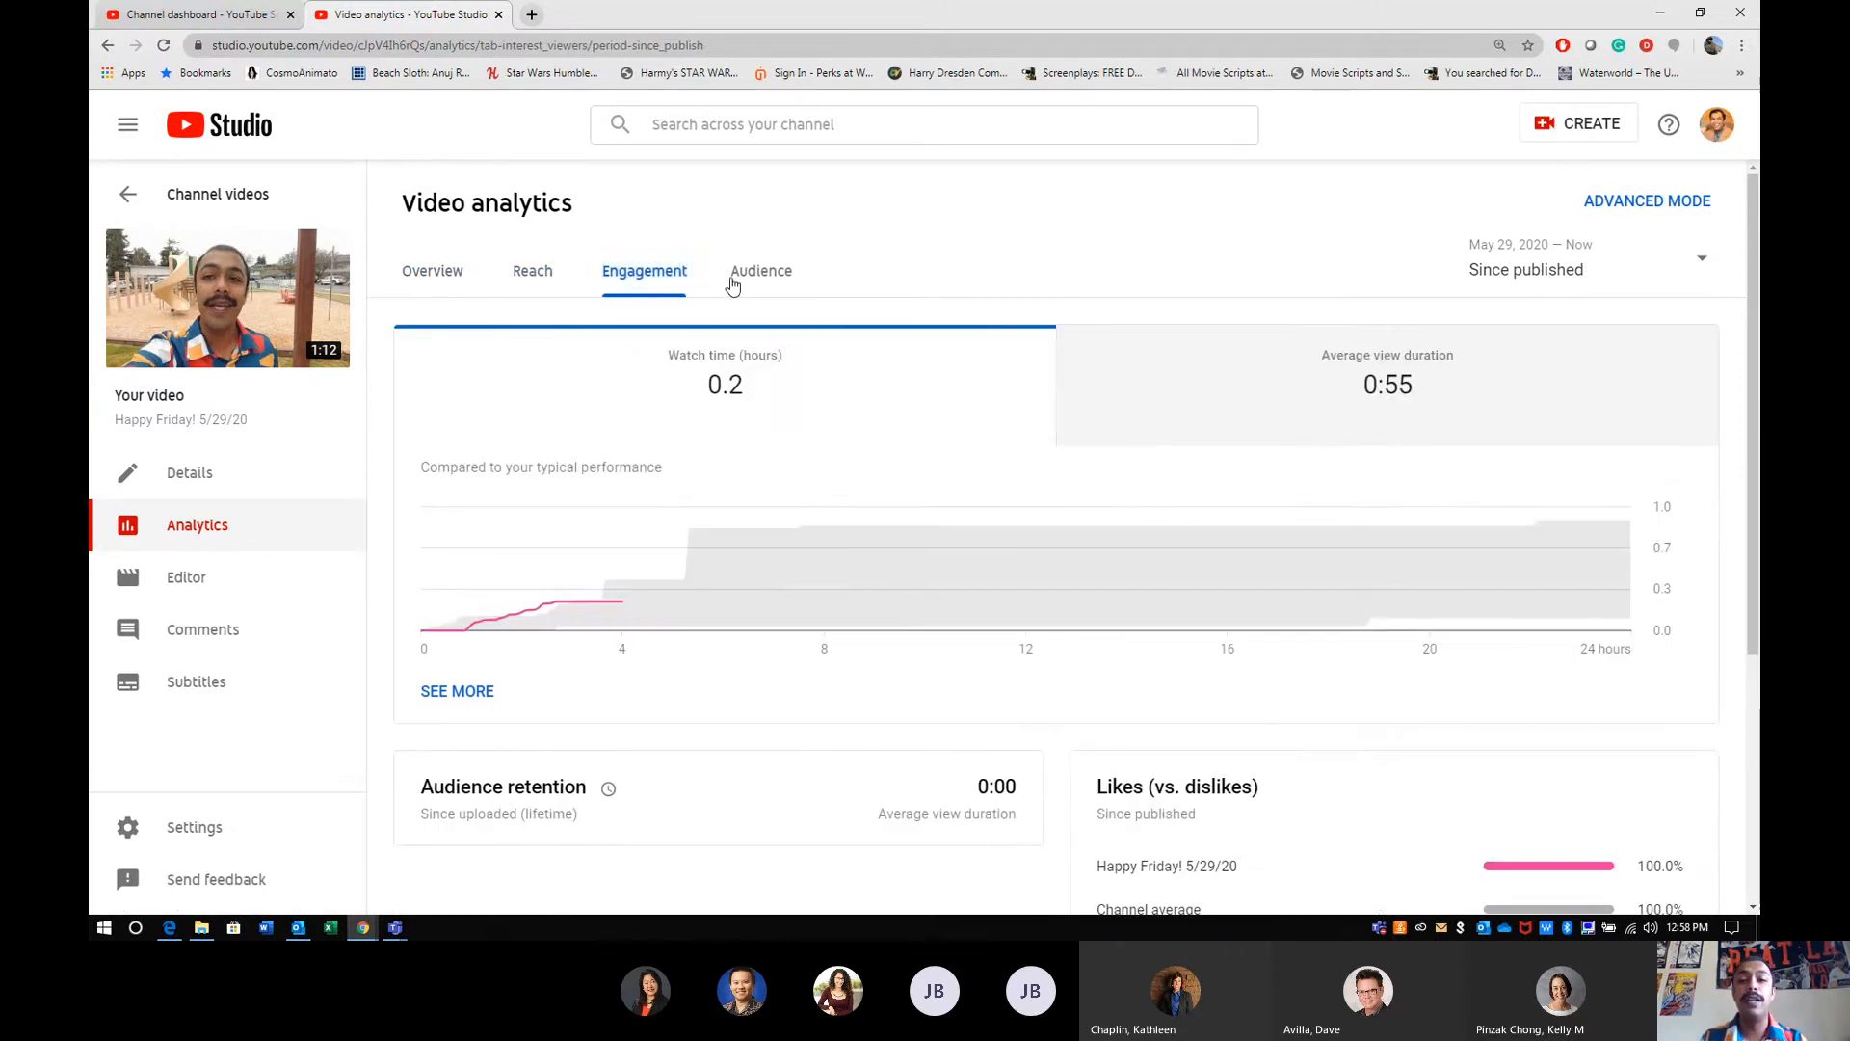
{"action": "left_click", "coordinate": [732, 279]}
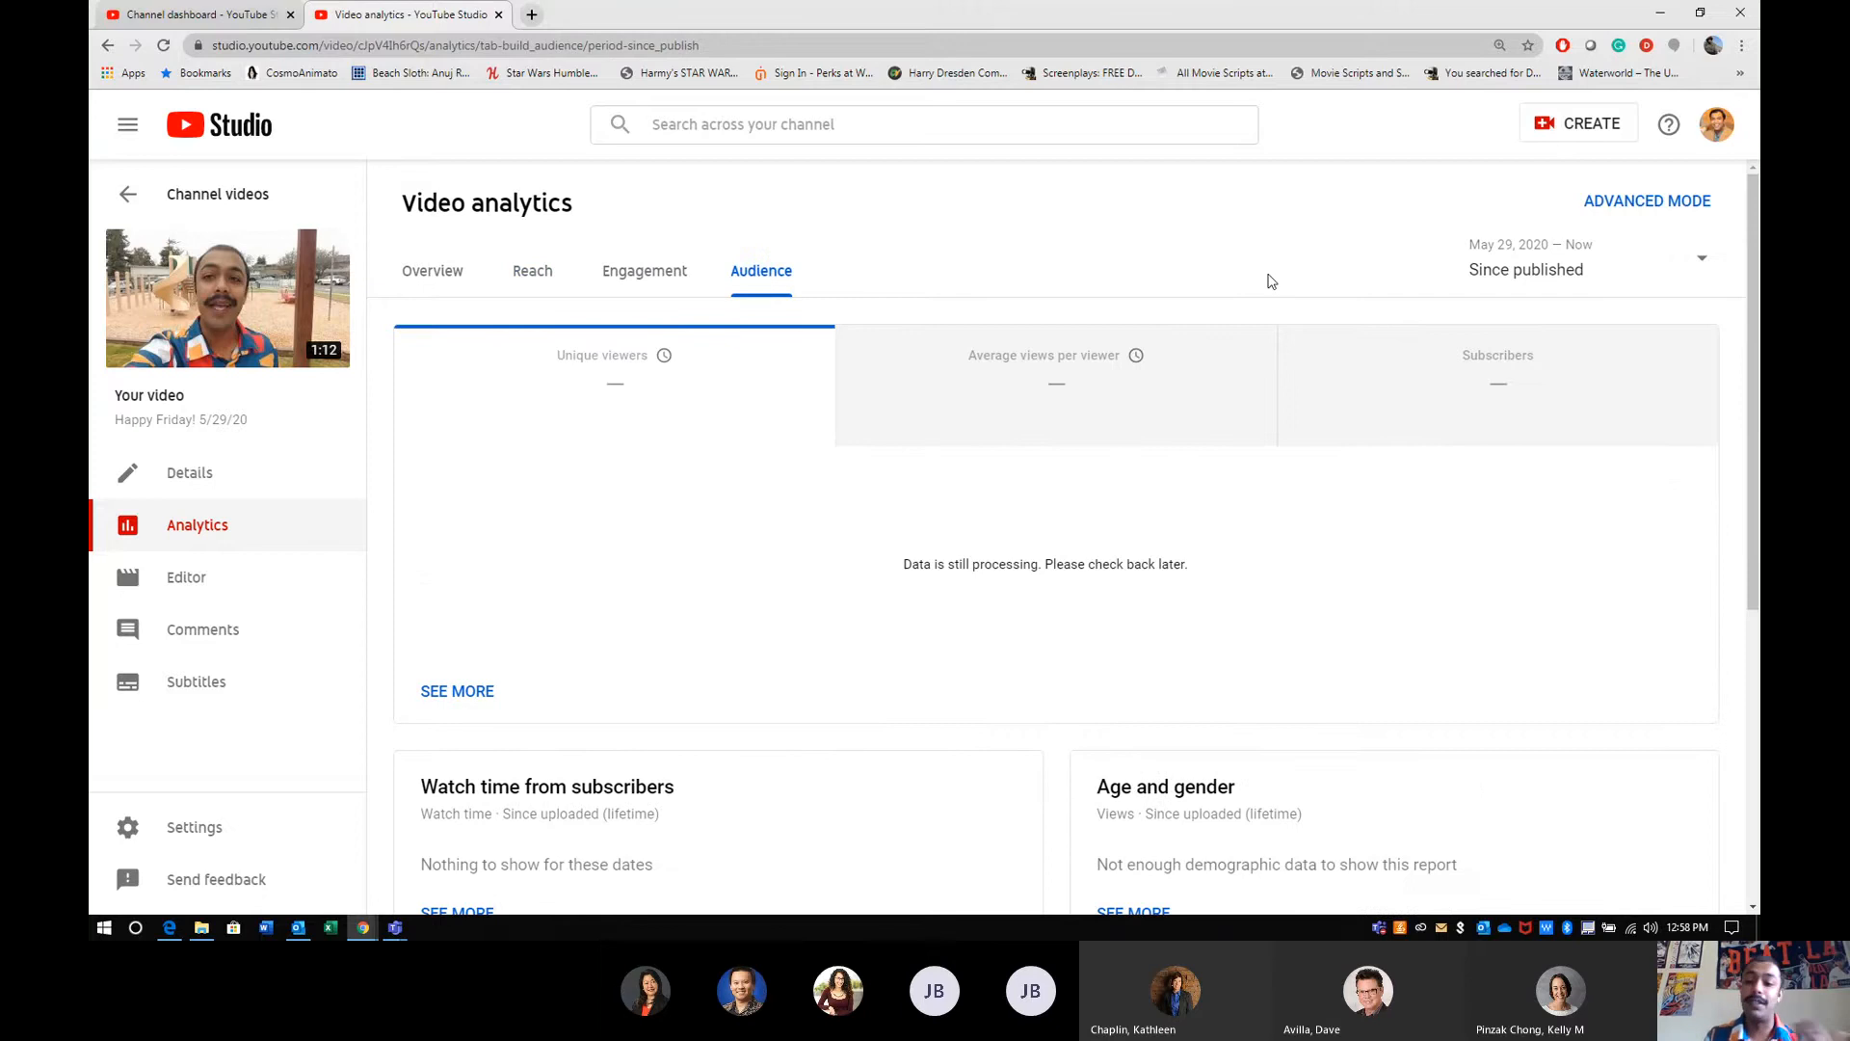
{"action": "scroll", "coordinate": [1270, 281], "scroll_direction": "down", "scroll_amount": 5}
{"action": "scroll", "coordinate": [1270, 281], "scroll_direction": "up", "scroll_amount": 5}
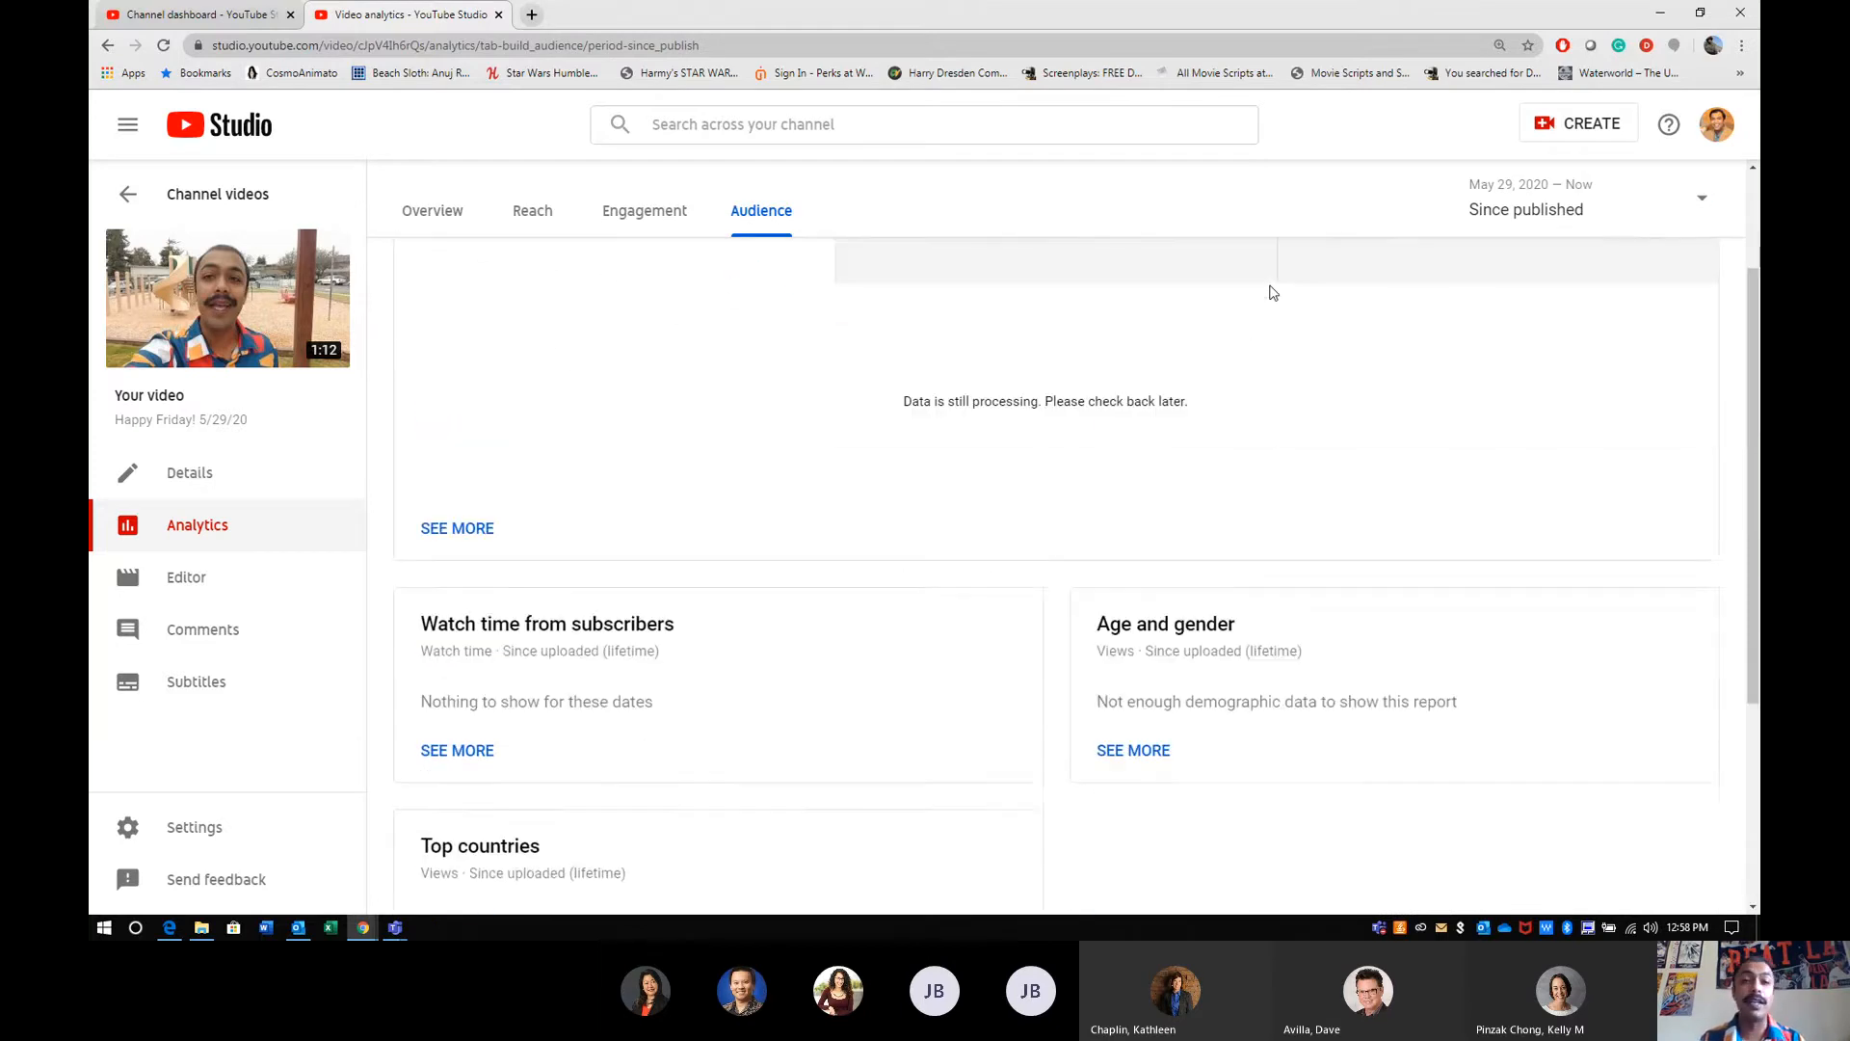
- Return to the channel's uploads, open the "Happy Friday! 5/29/20" video in the editor, and check the audio track's options
{"action": "left_click", "coordinate": [176, 202]}
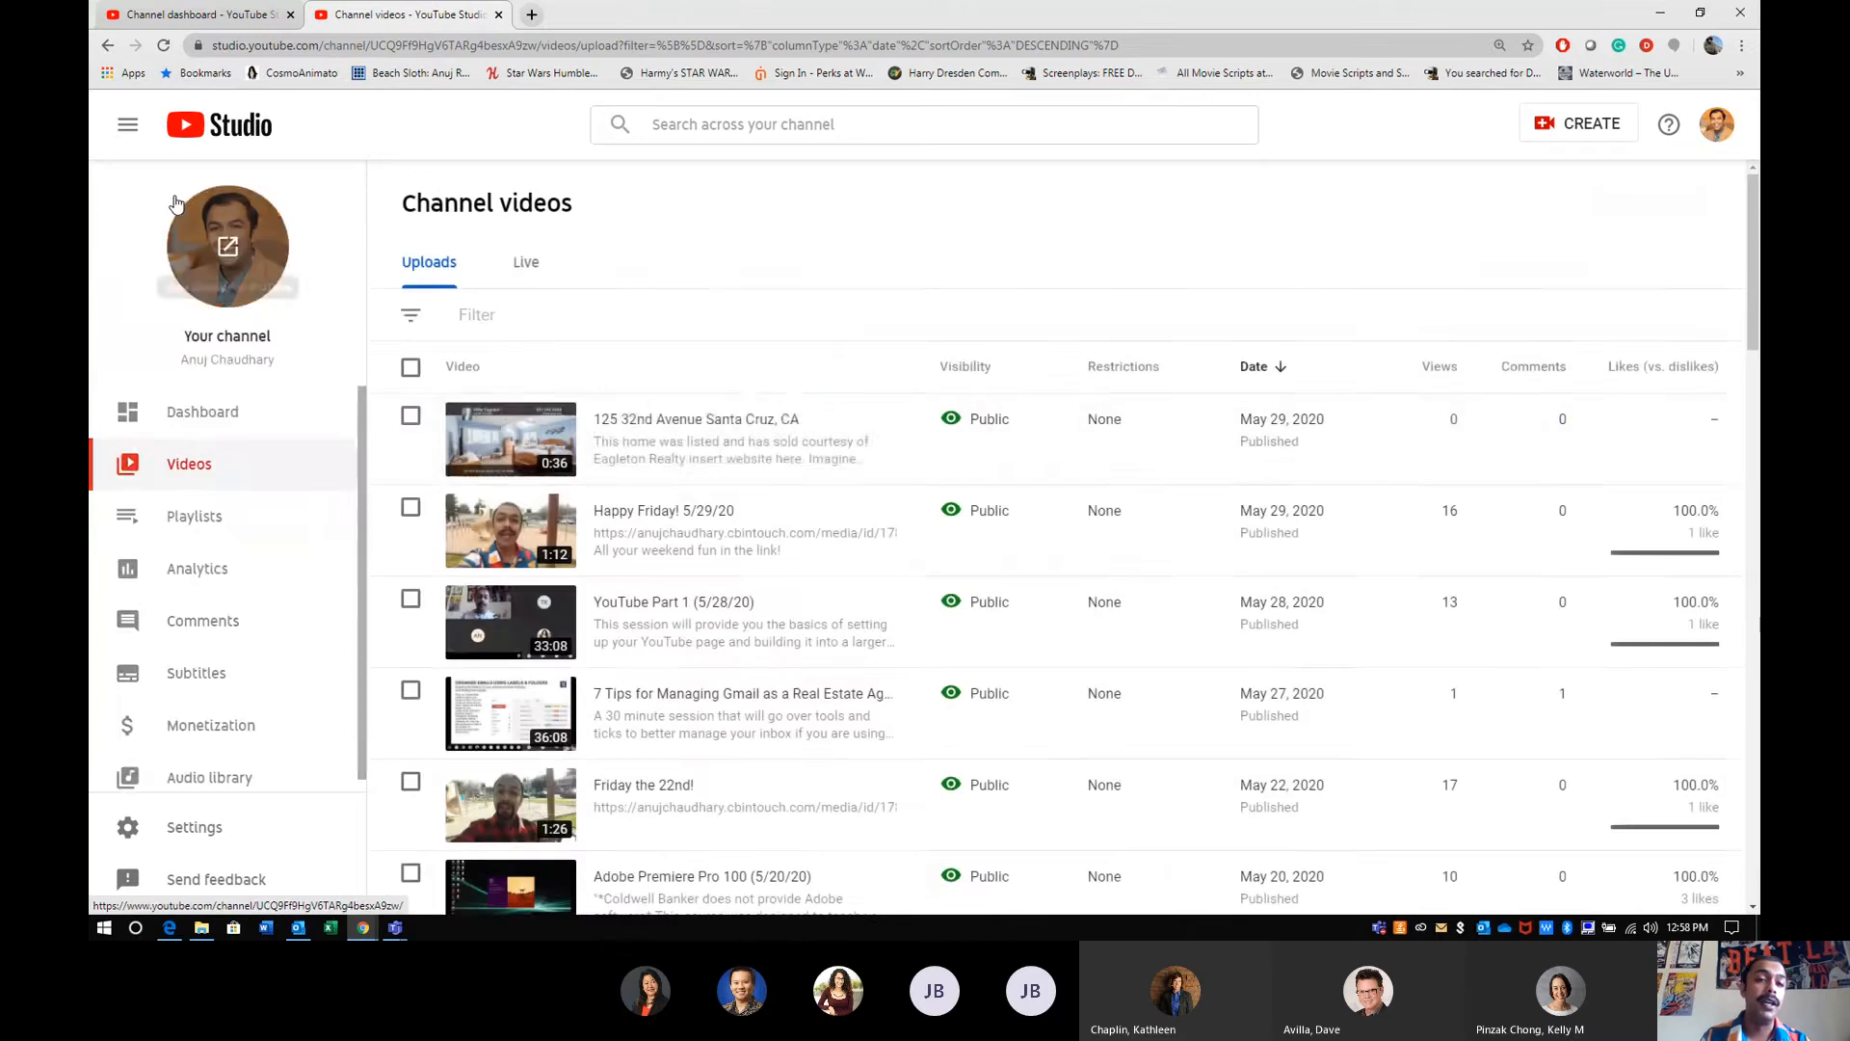
{"action": "mouse_move", "coordinate": [694, 541]}
{"action": "left_click", "coordinate": [603, 540]}
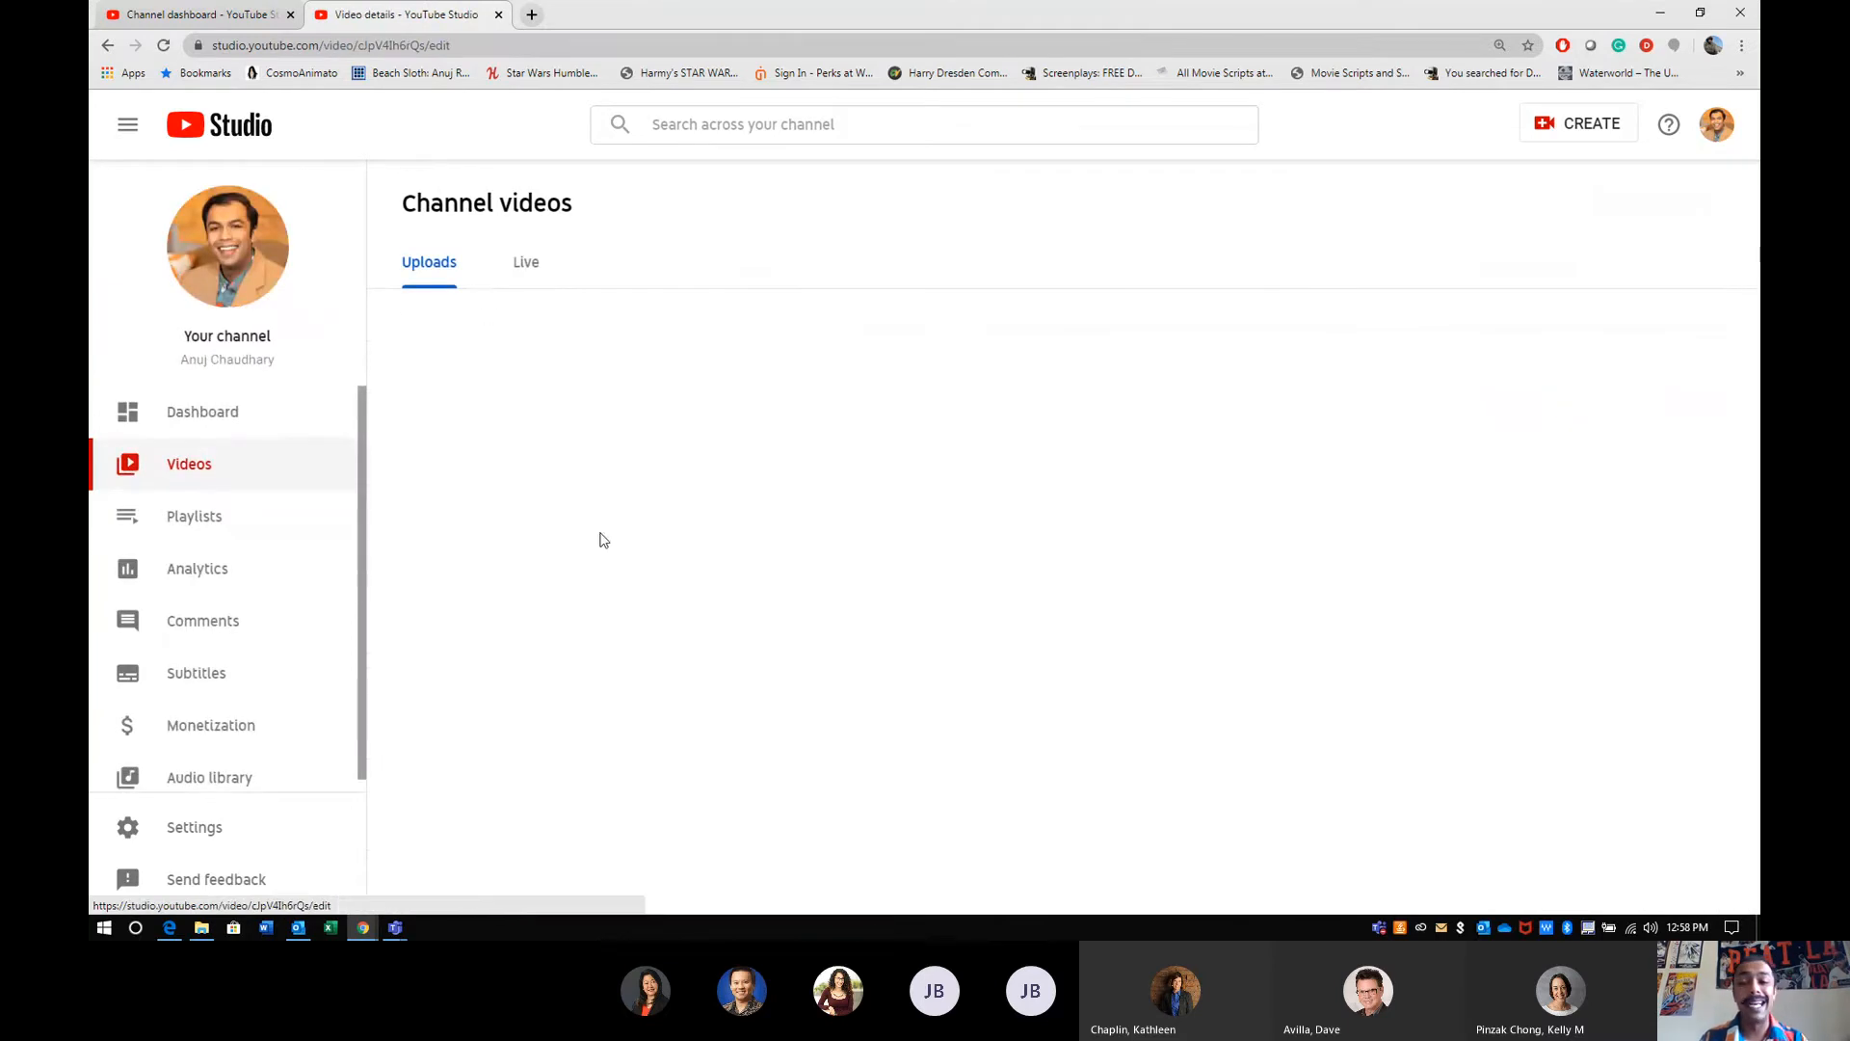
{"action": "left_click", "coordinate": [168, 583]}
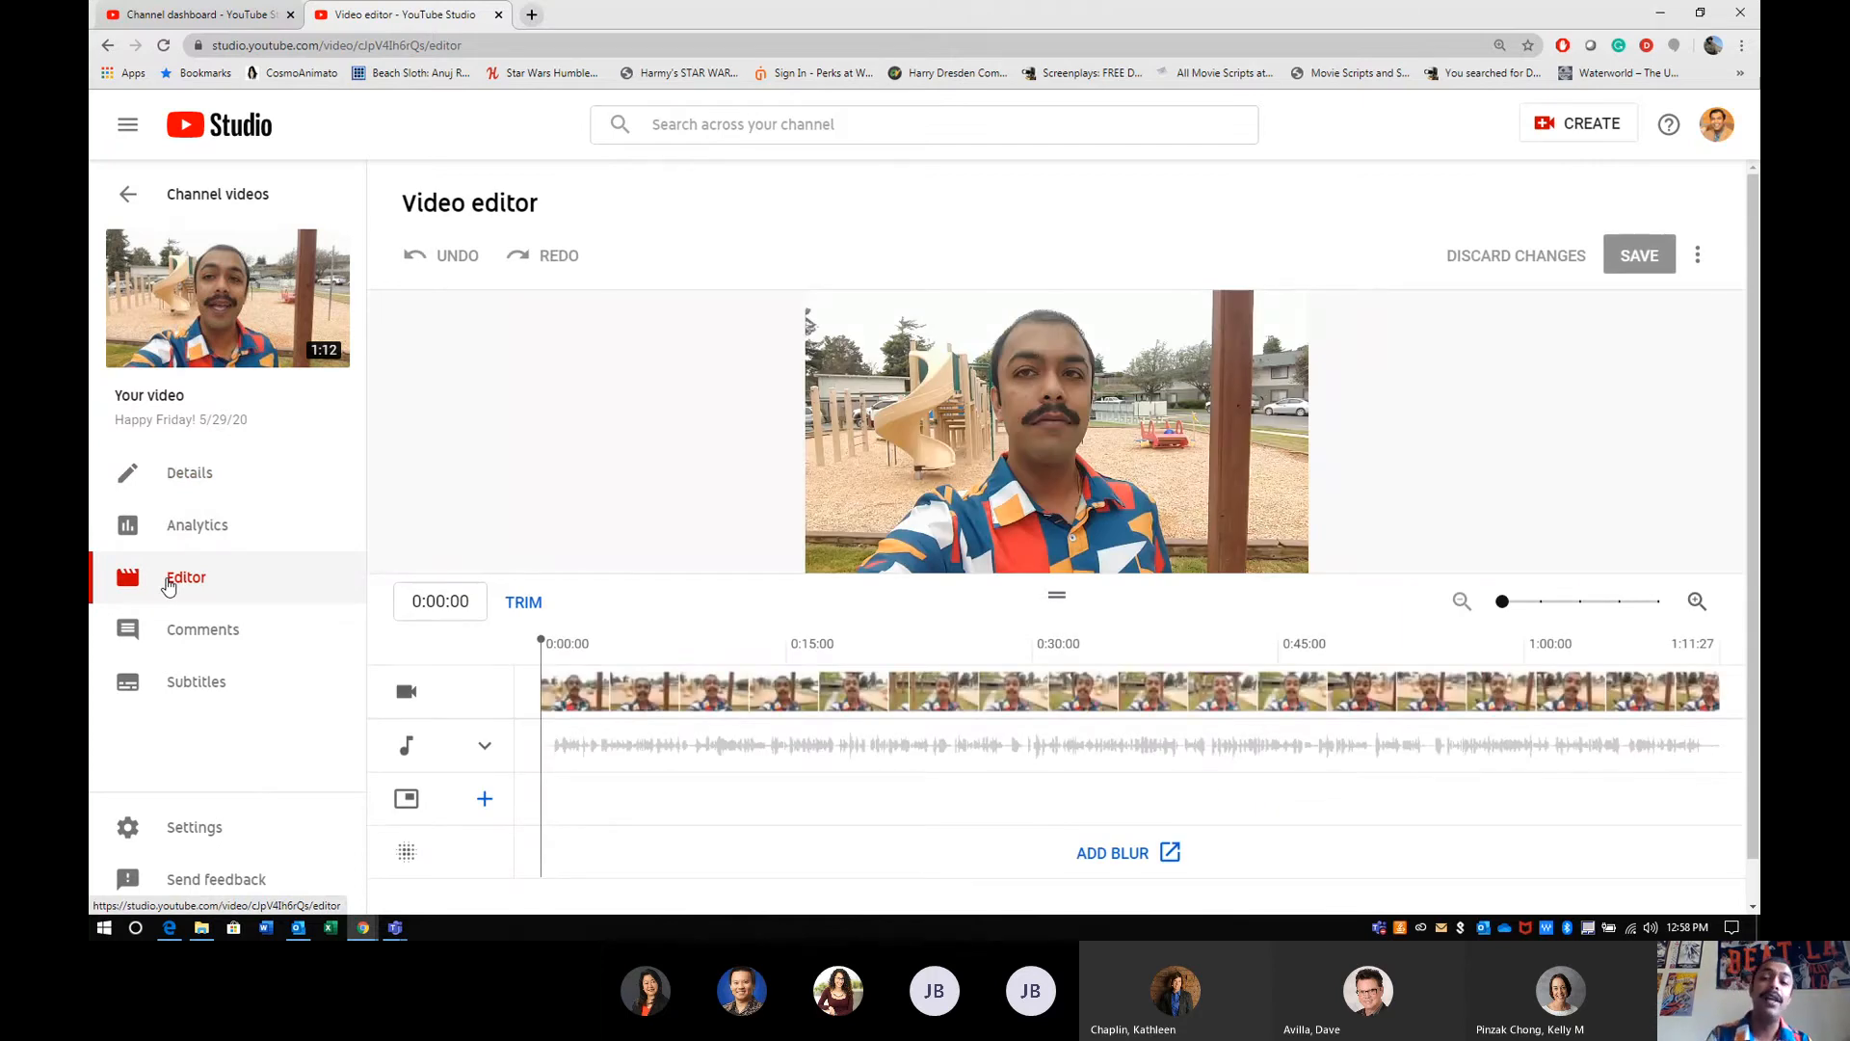
{"action": "left_click", "coordinate": [485, 750]}
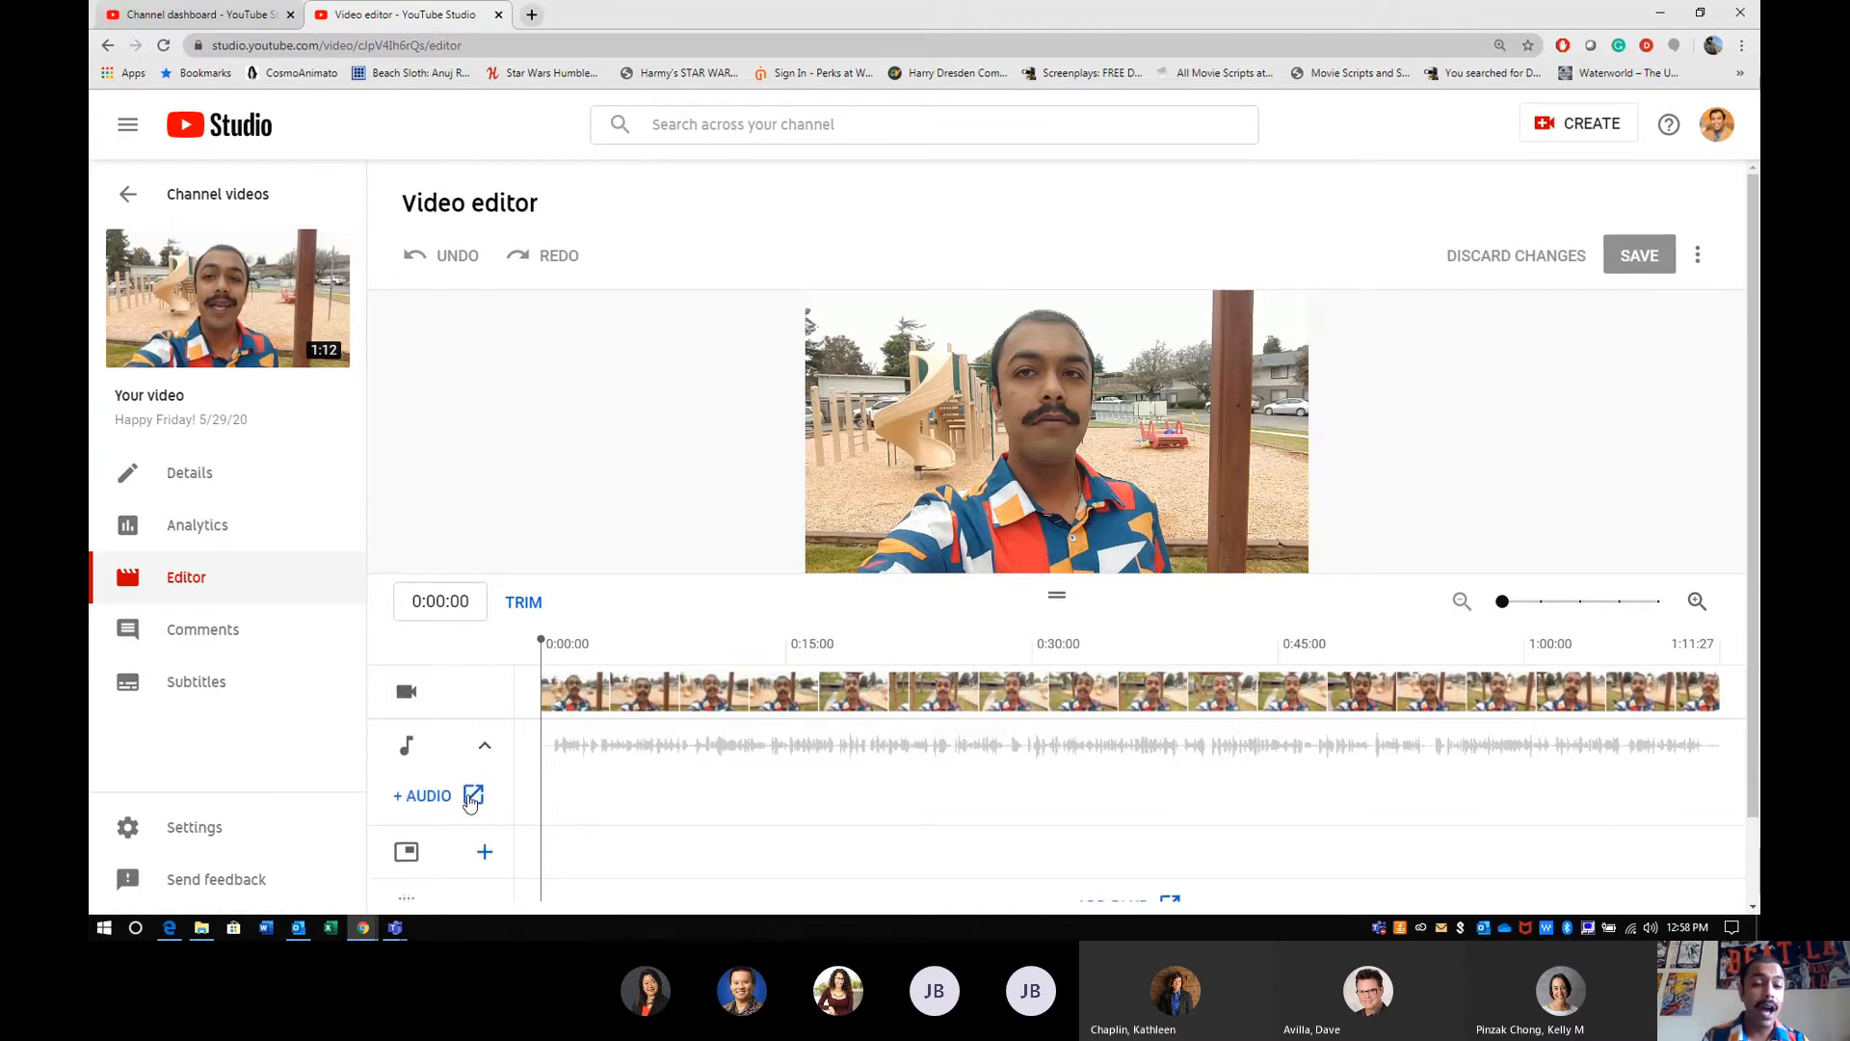
{"action": "left_click", "coordinate": [485, 747]}
- Examine the end screen templates and the element types that can be added to the video, without applying any
{"action": "left_click", "coordinate": [485, 801]}
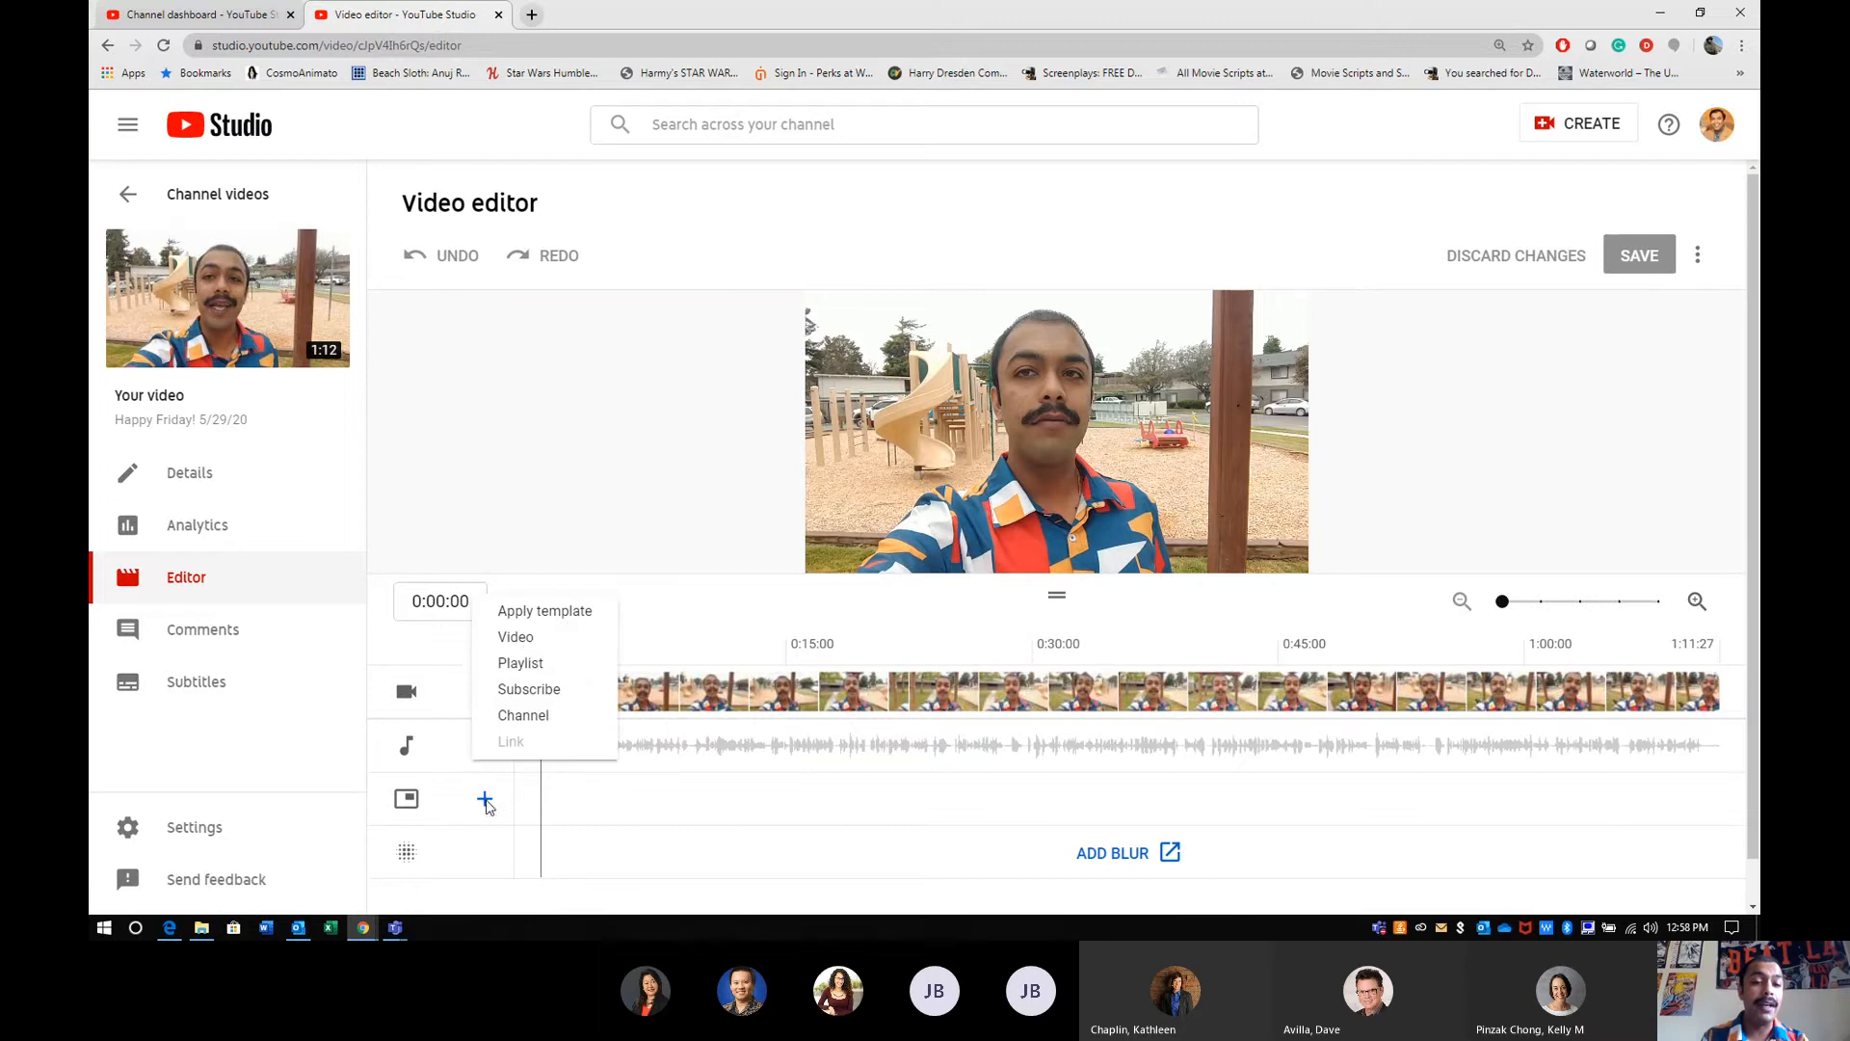
{"action": "left_click", "coordinate": [535, 612]}
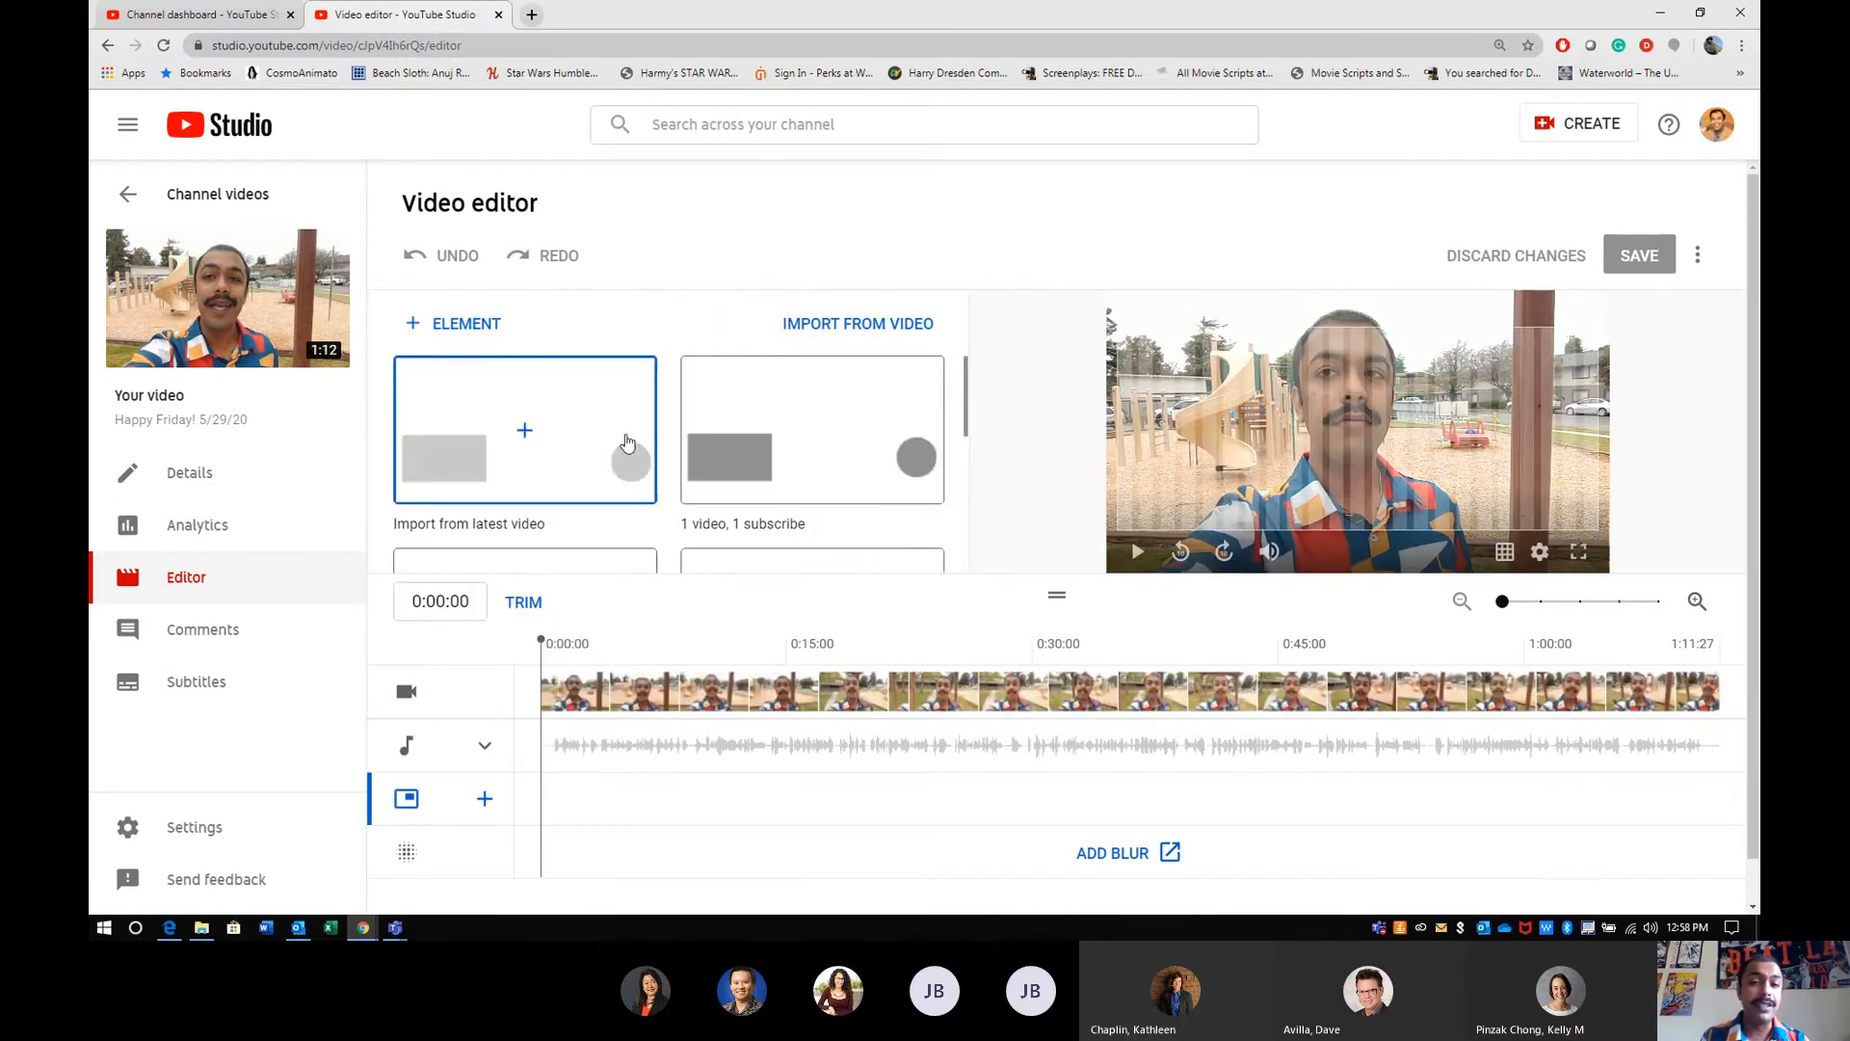
{"action": "scroll", "coordinate": [621, 448], "scroll_direction": "down", "scroll_amount": 4}
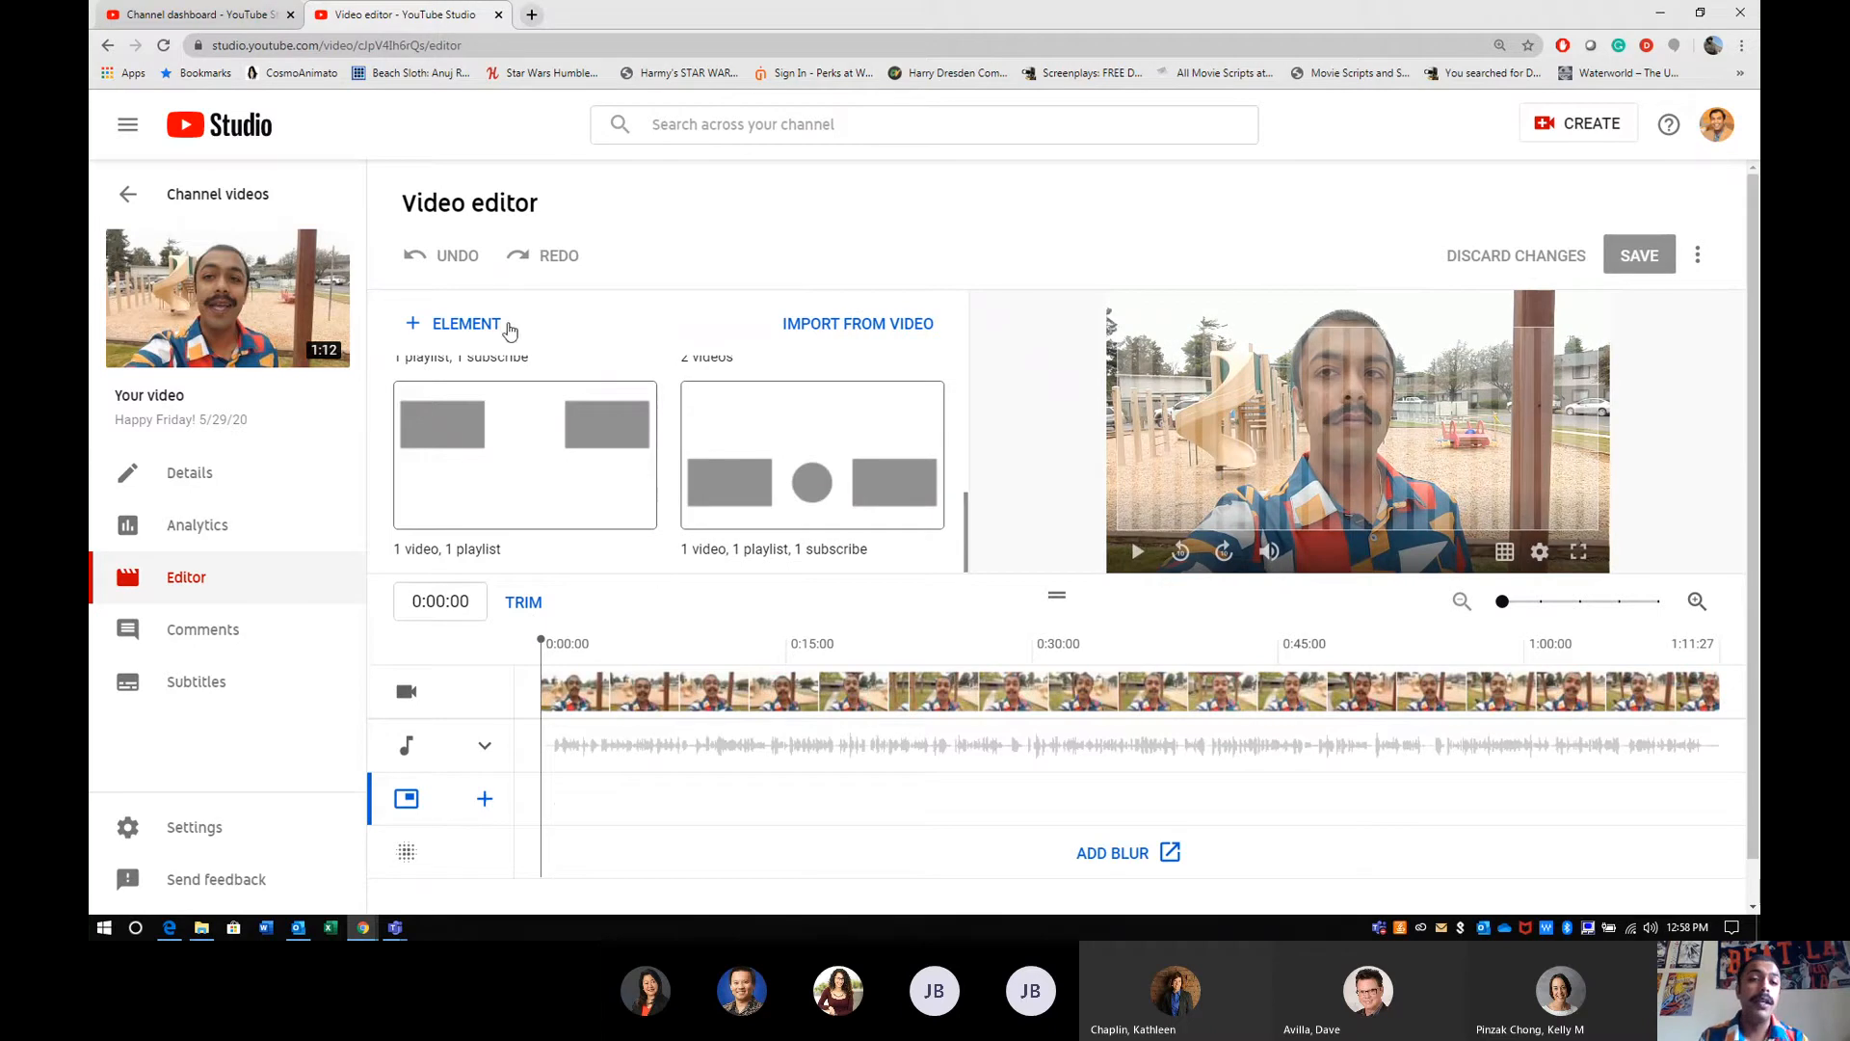
{"action": "left_click", "coordinate": [467, 324]}
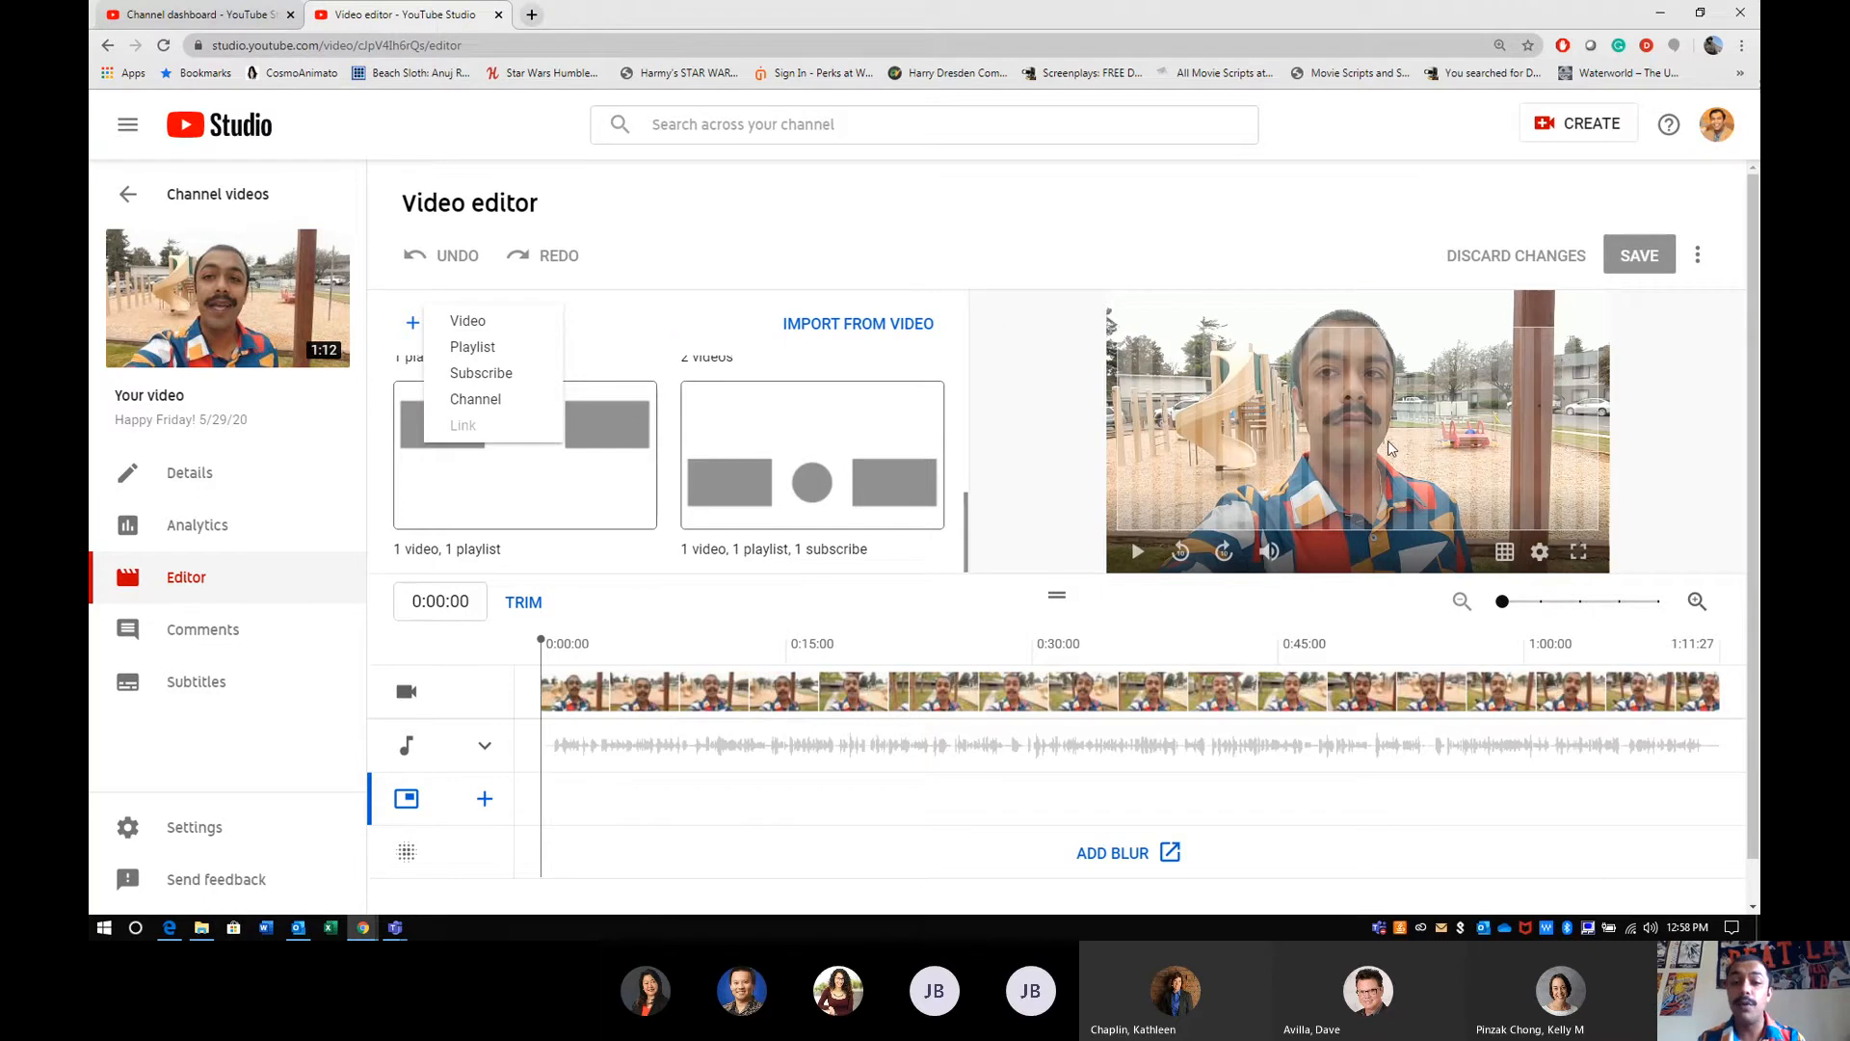
{"action": "left_click", "coordinate": [479, 858]}
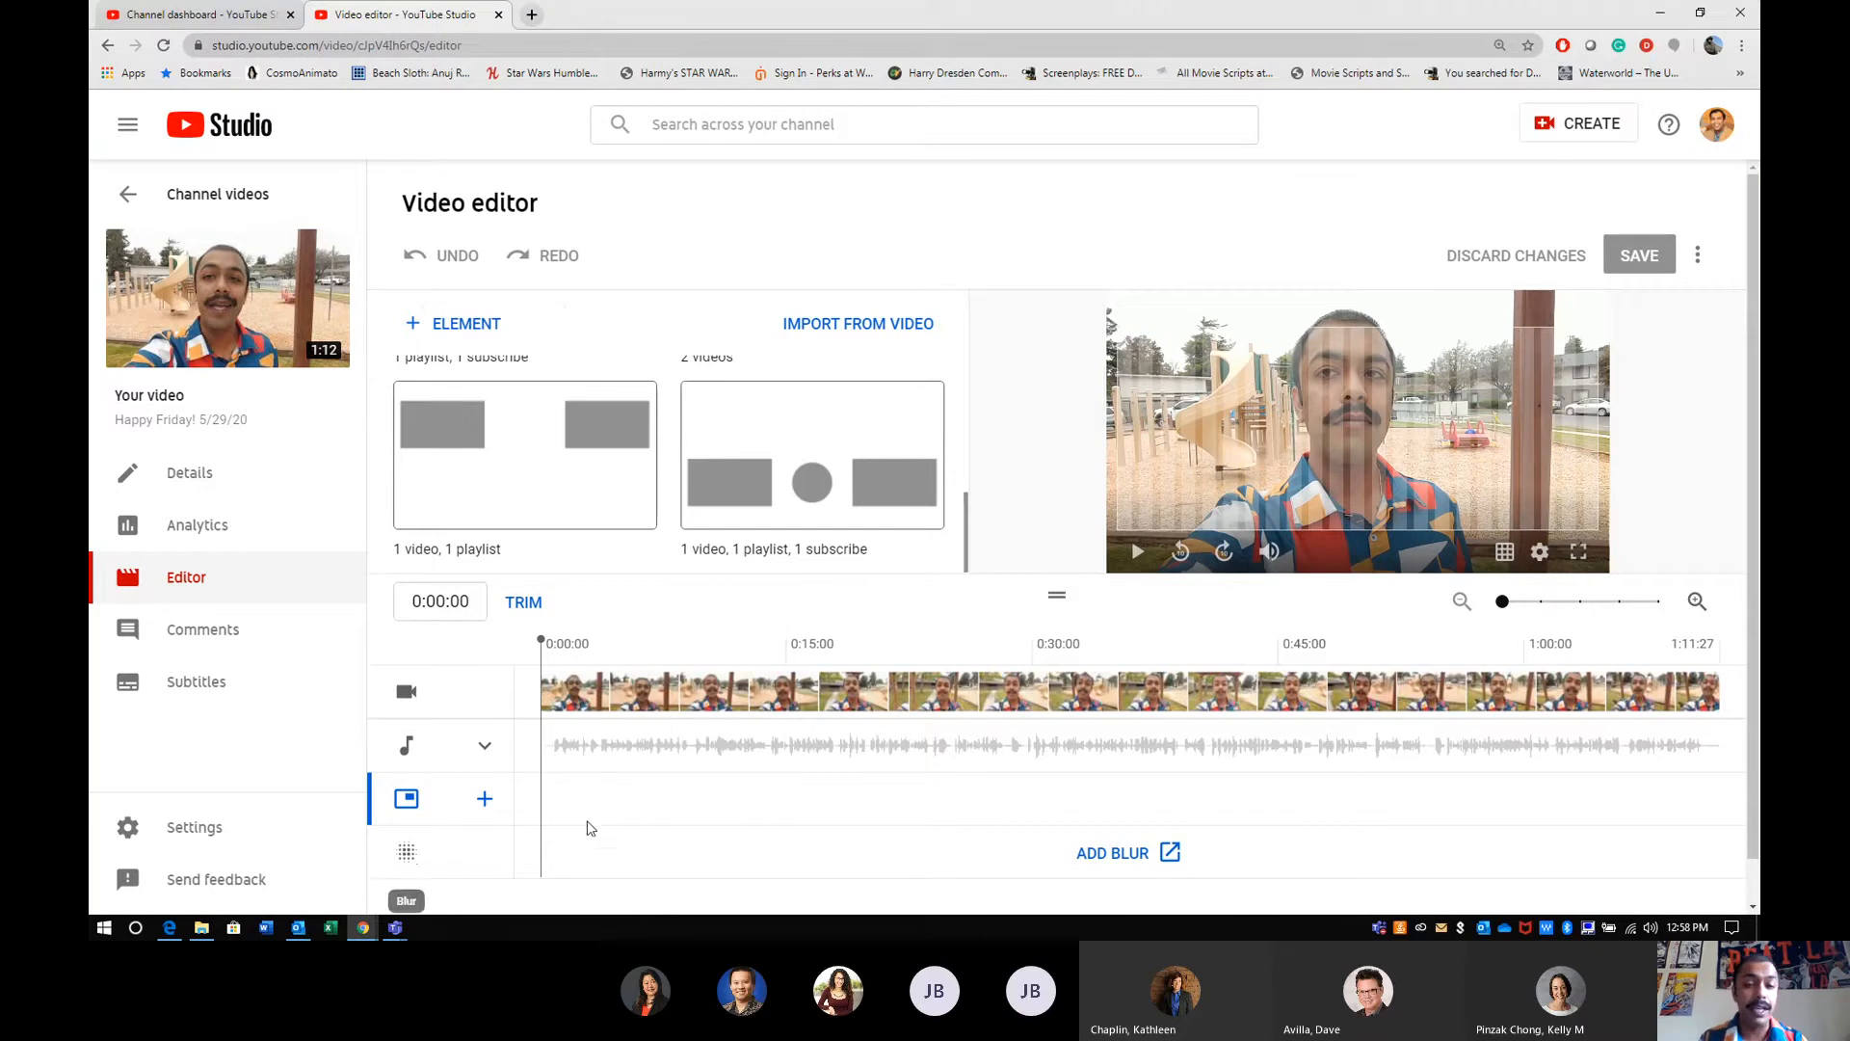
- Open the blur tool for the video and apply a custom blur rectangle over the playground behind the man
{"action": "left_click", "coordinate": [1154, 846]}
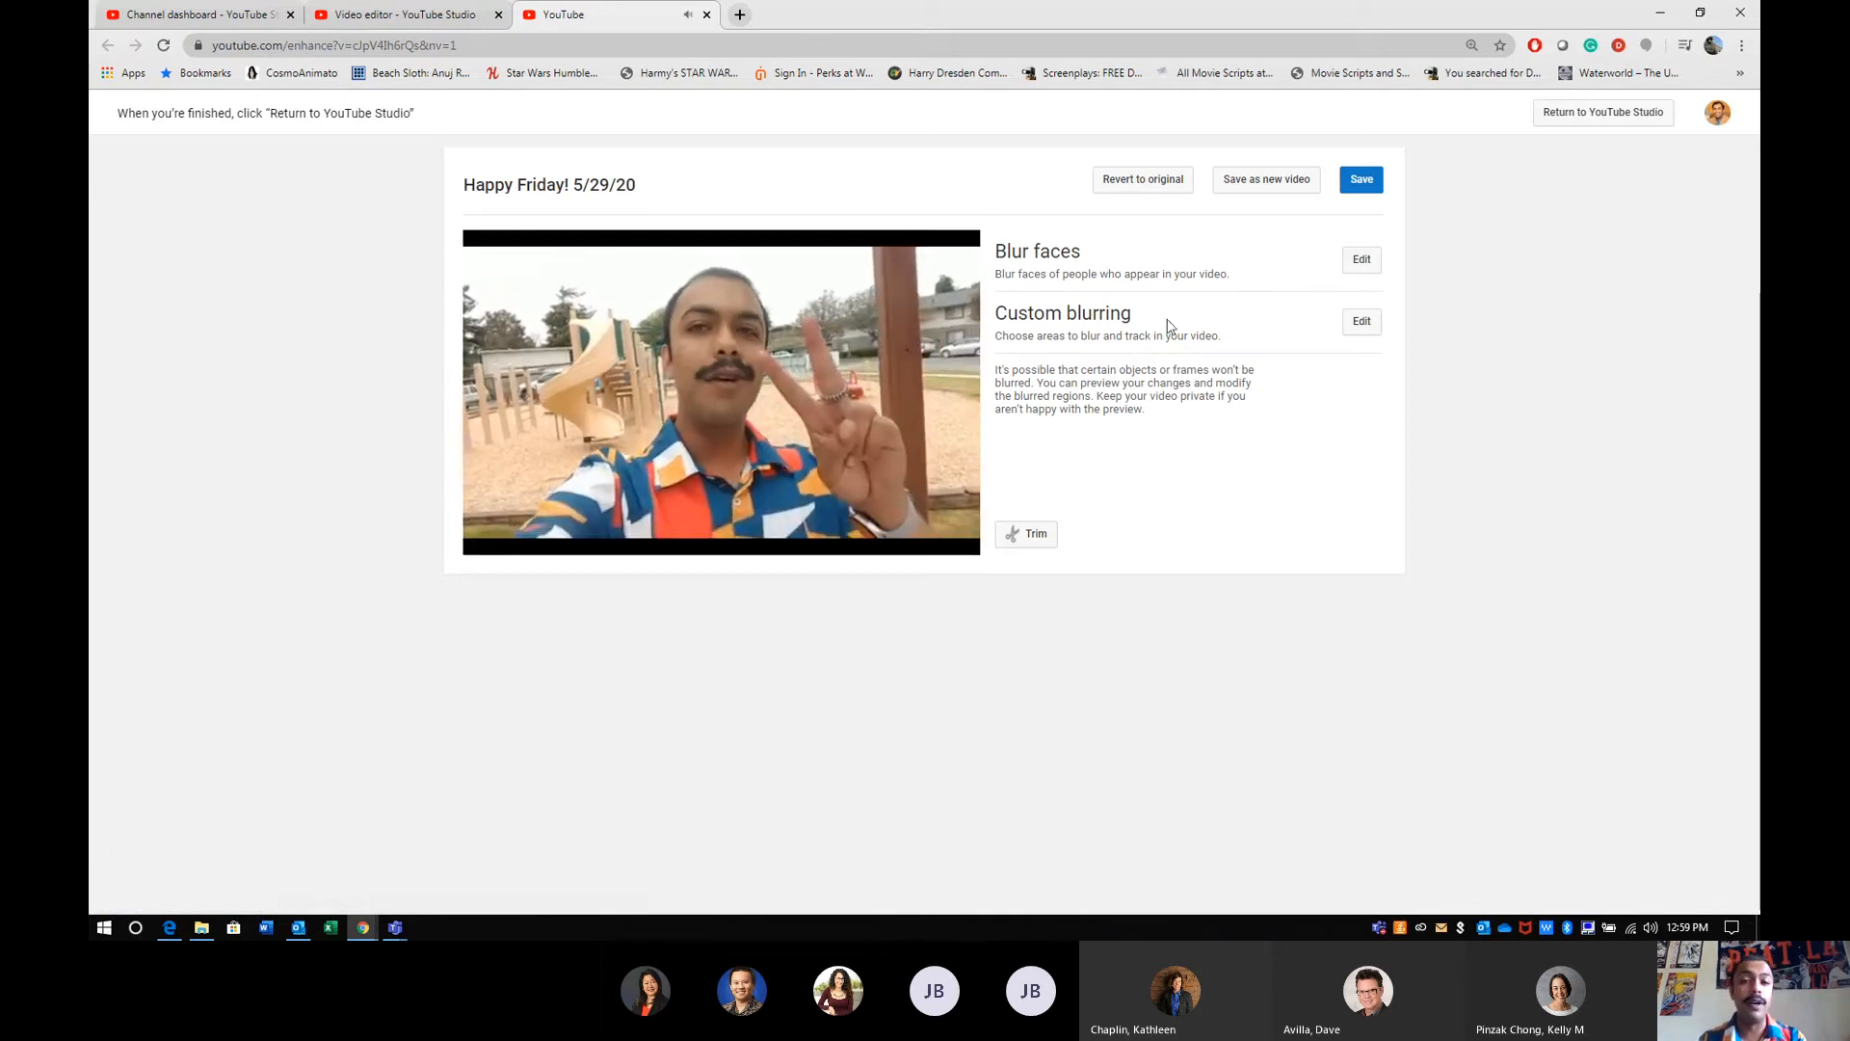
{"action": "left_click", "coordinate": [488, 511]}
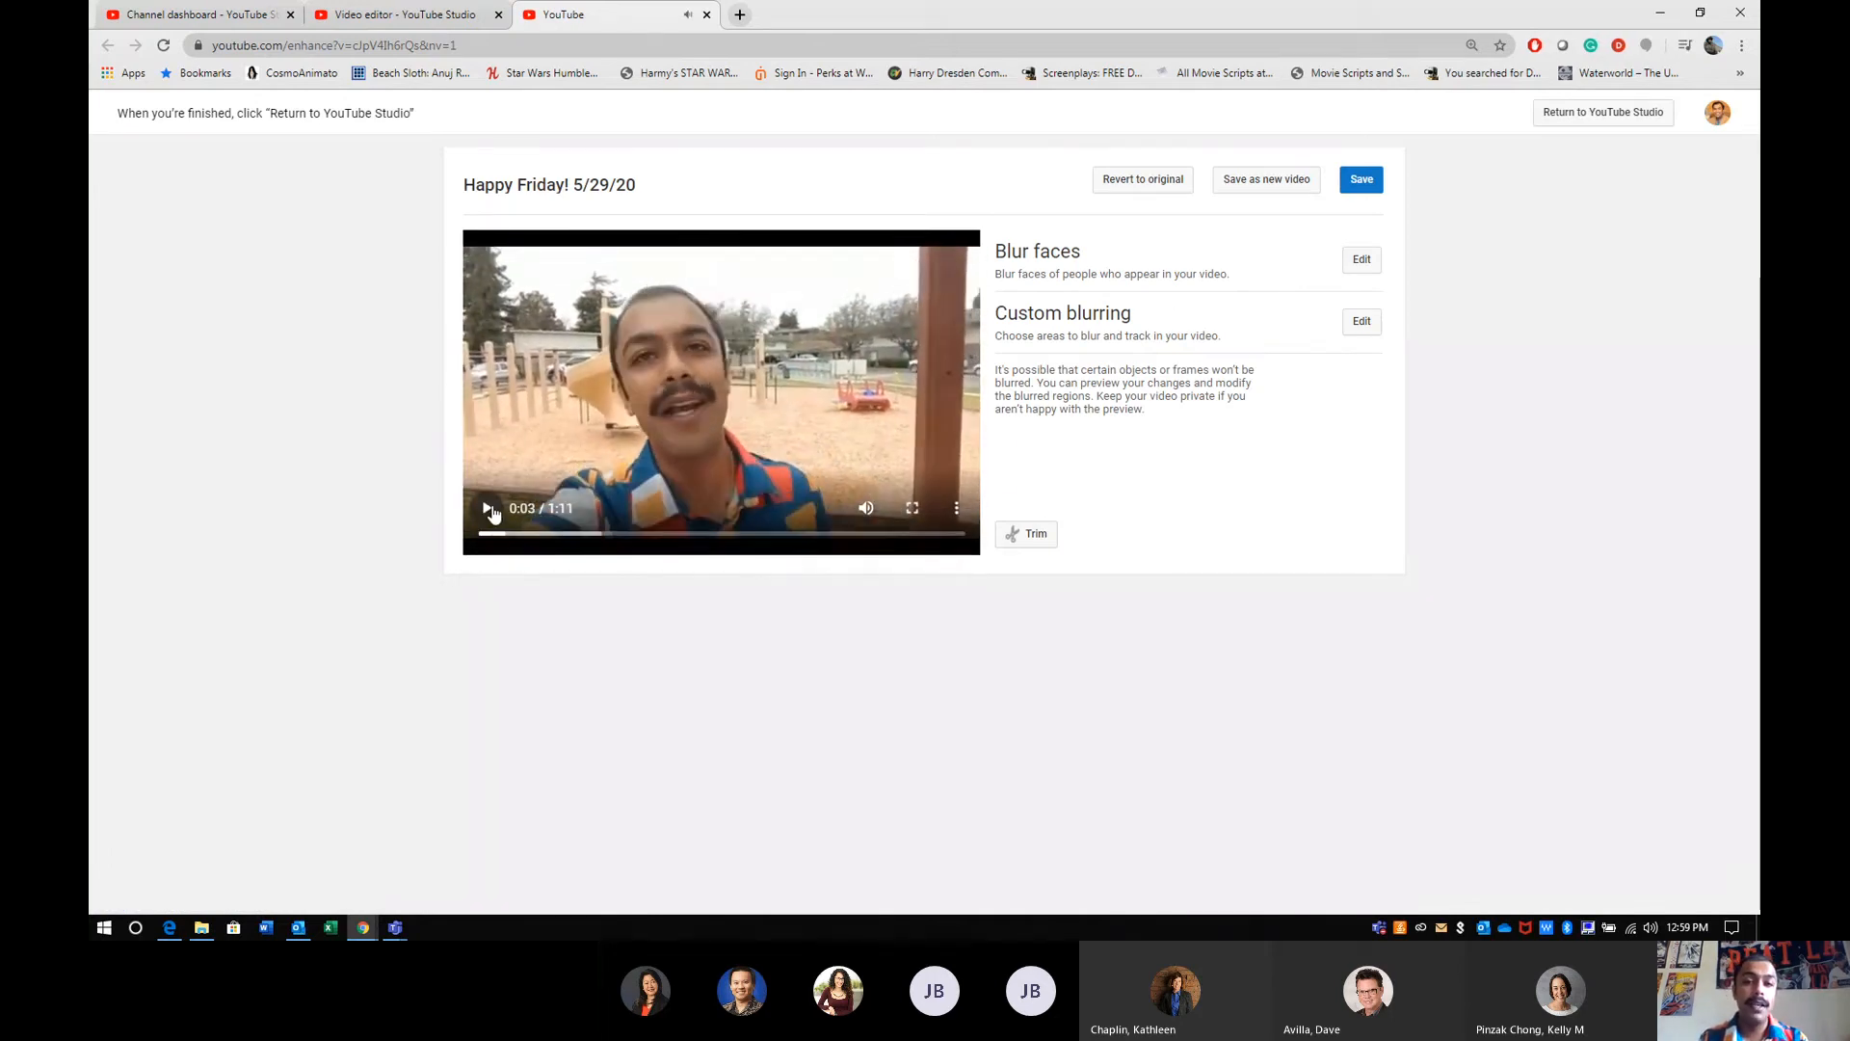
{"action": "left_click", "coordinate": [1359, 322]}
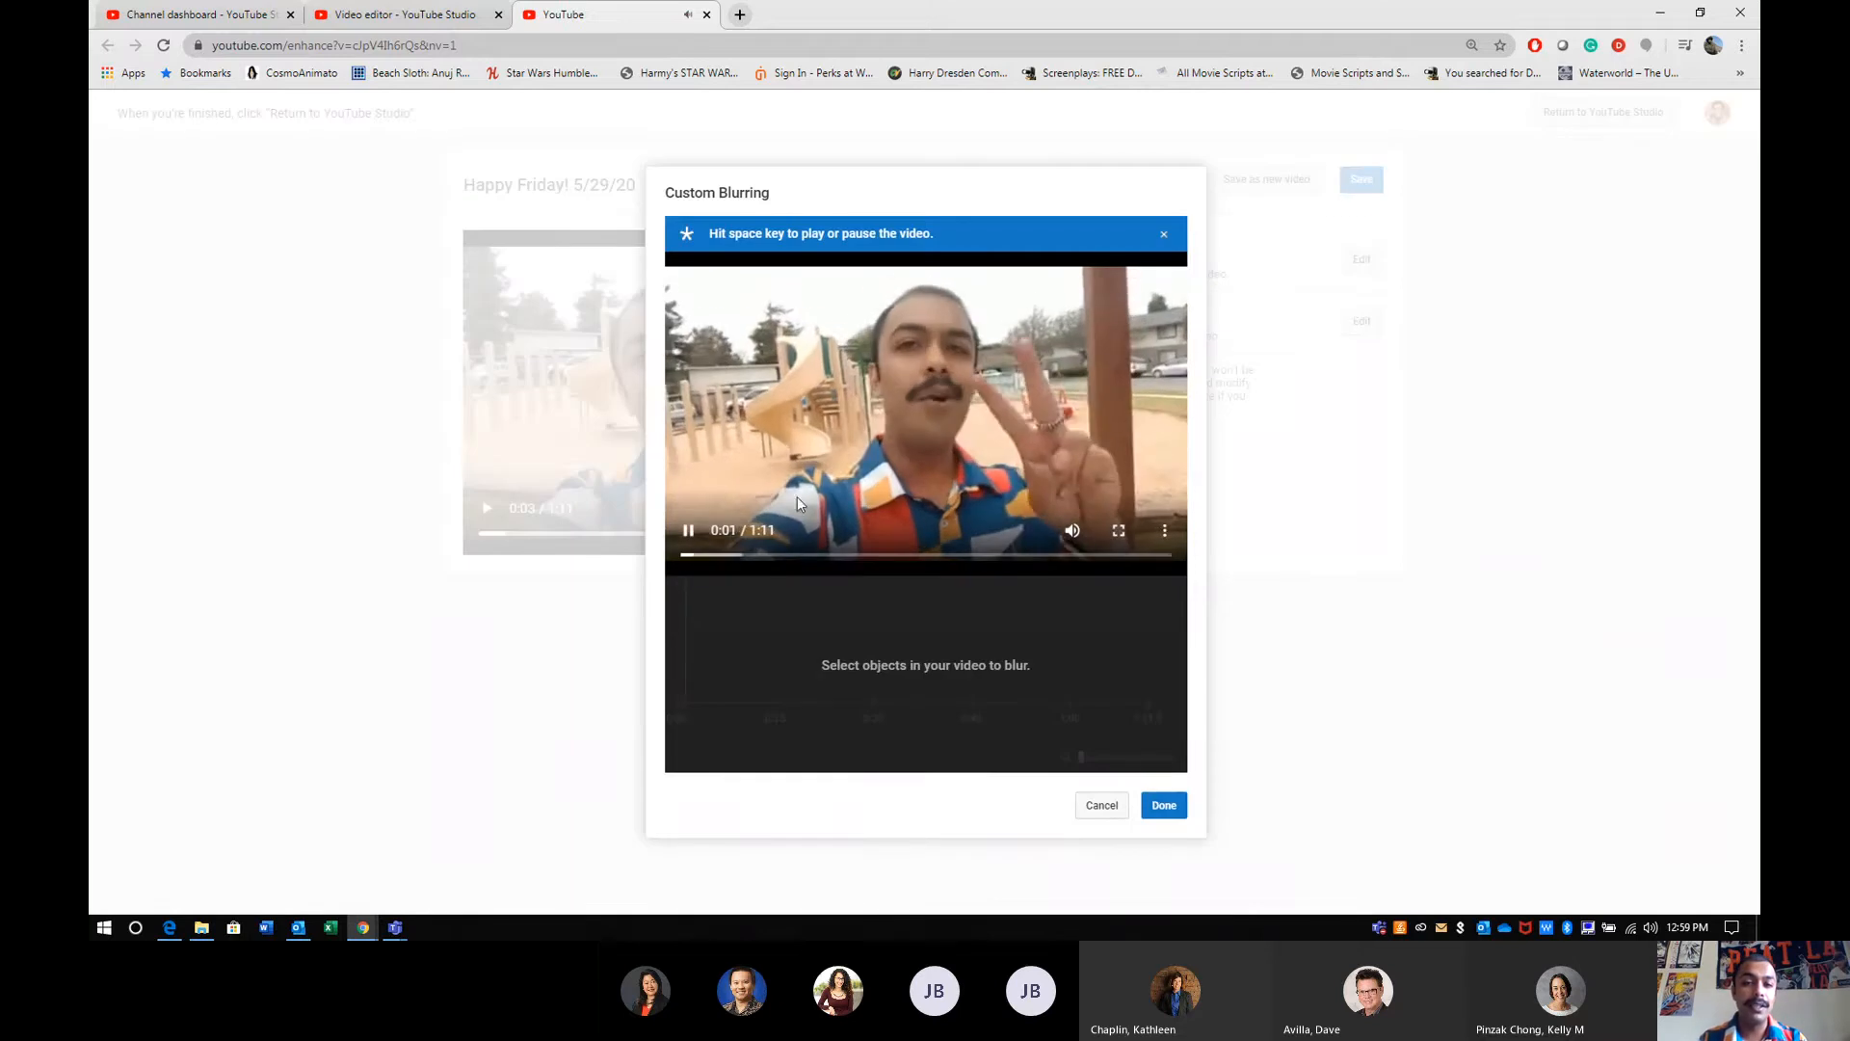
{"action": "key", "text": "space"}
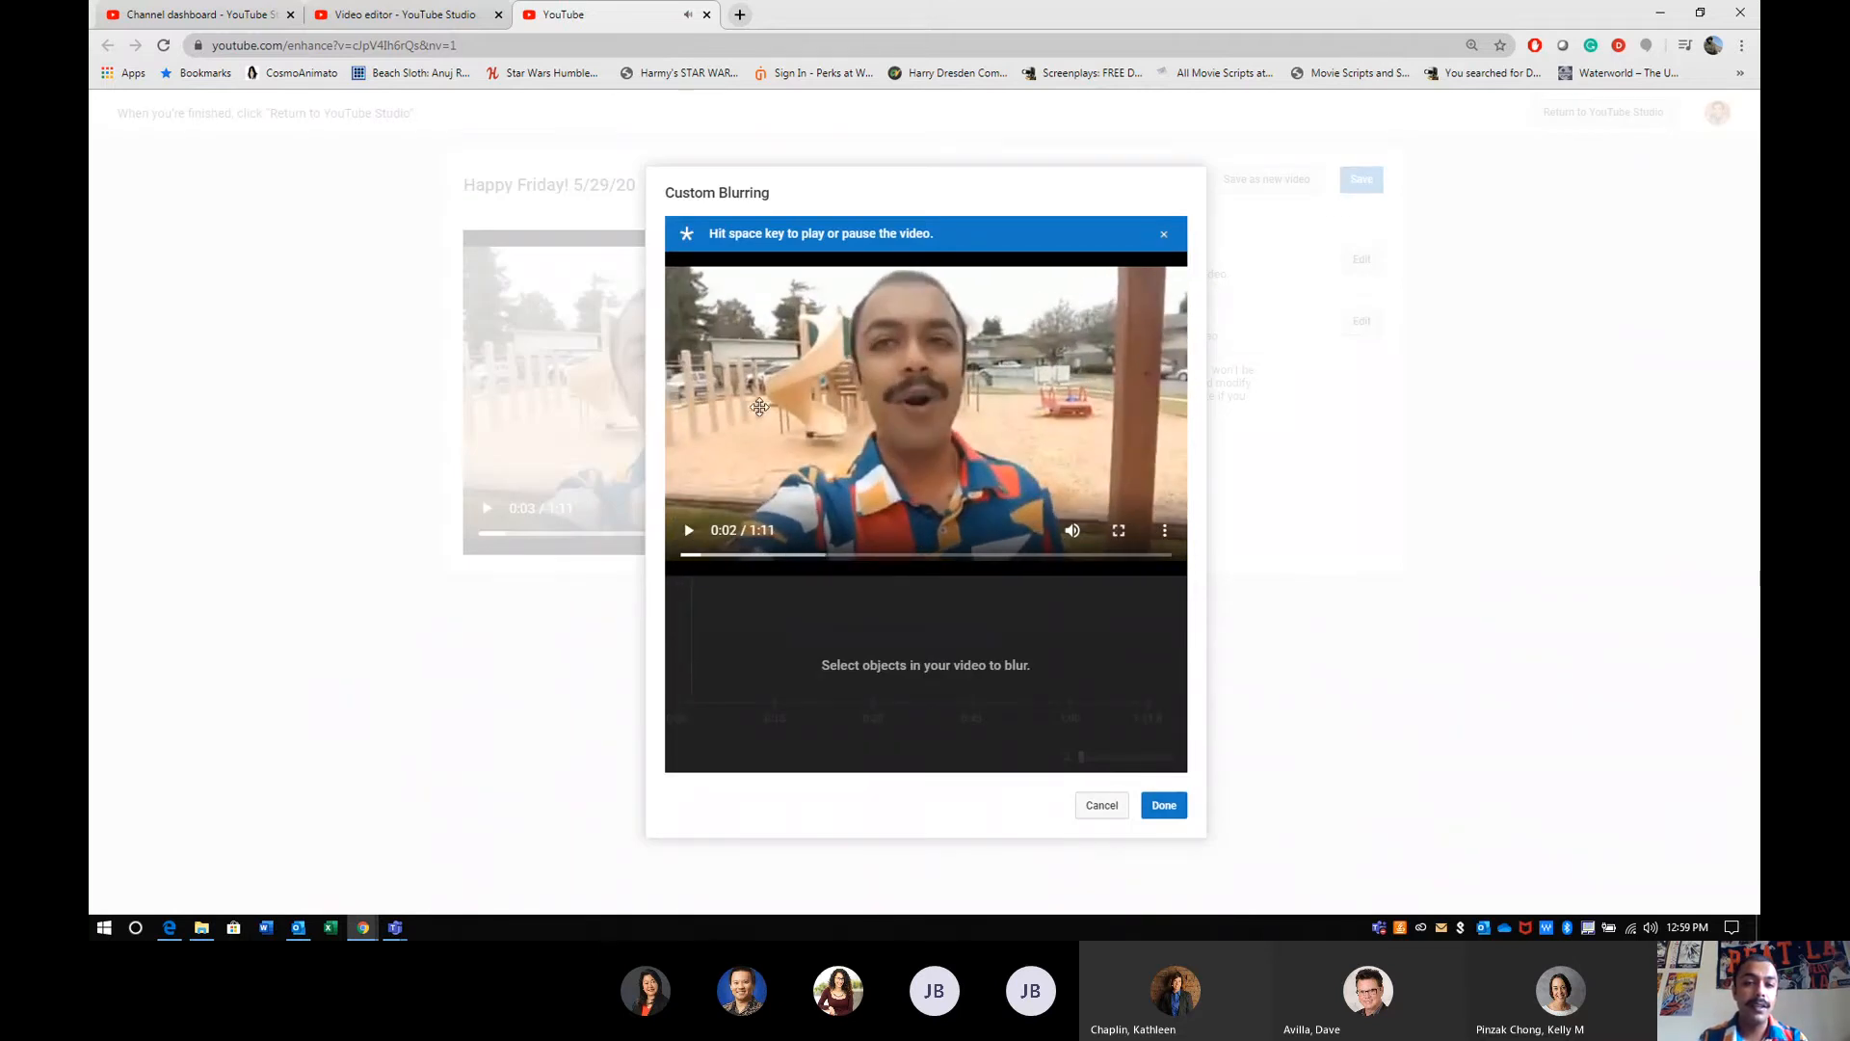
{"action": "left_click", "coordinate": [759, 407]}
{"action": "left_click_drag", "start_coordinate": [716, 378], "coordinate": [665, 280]}
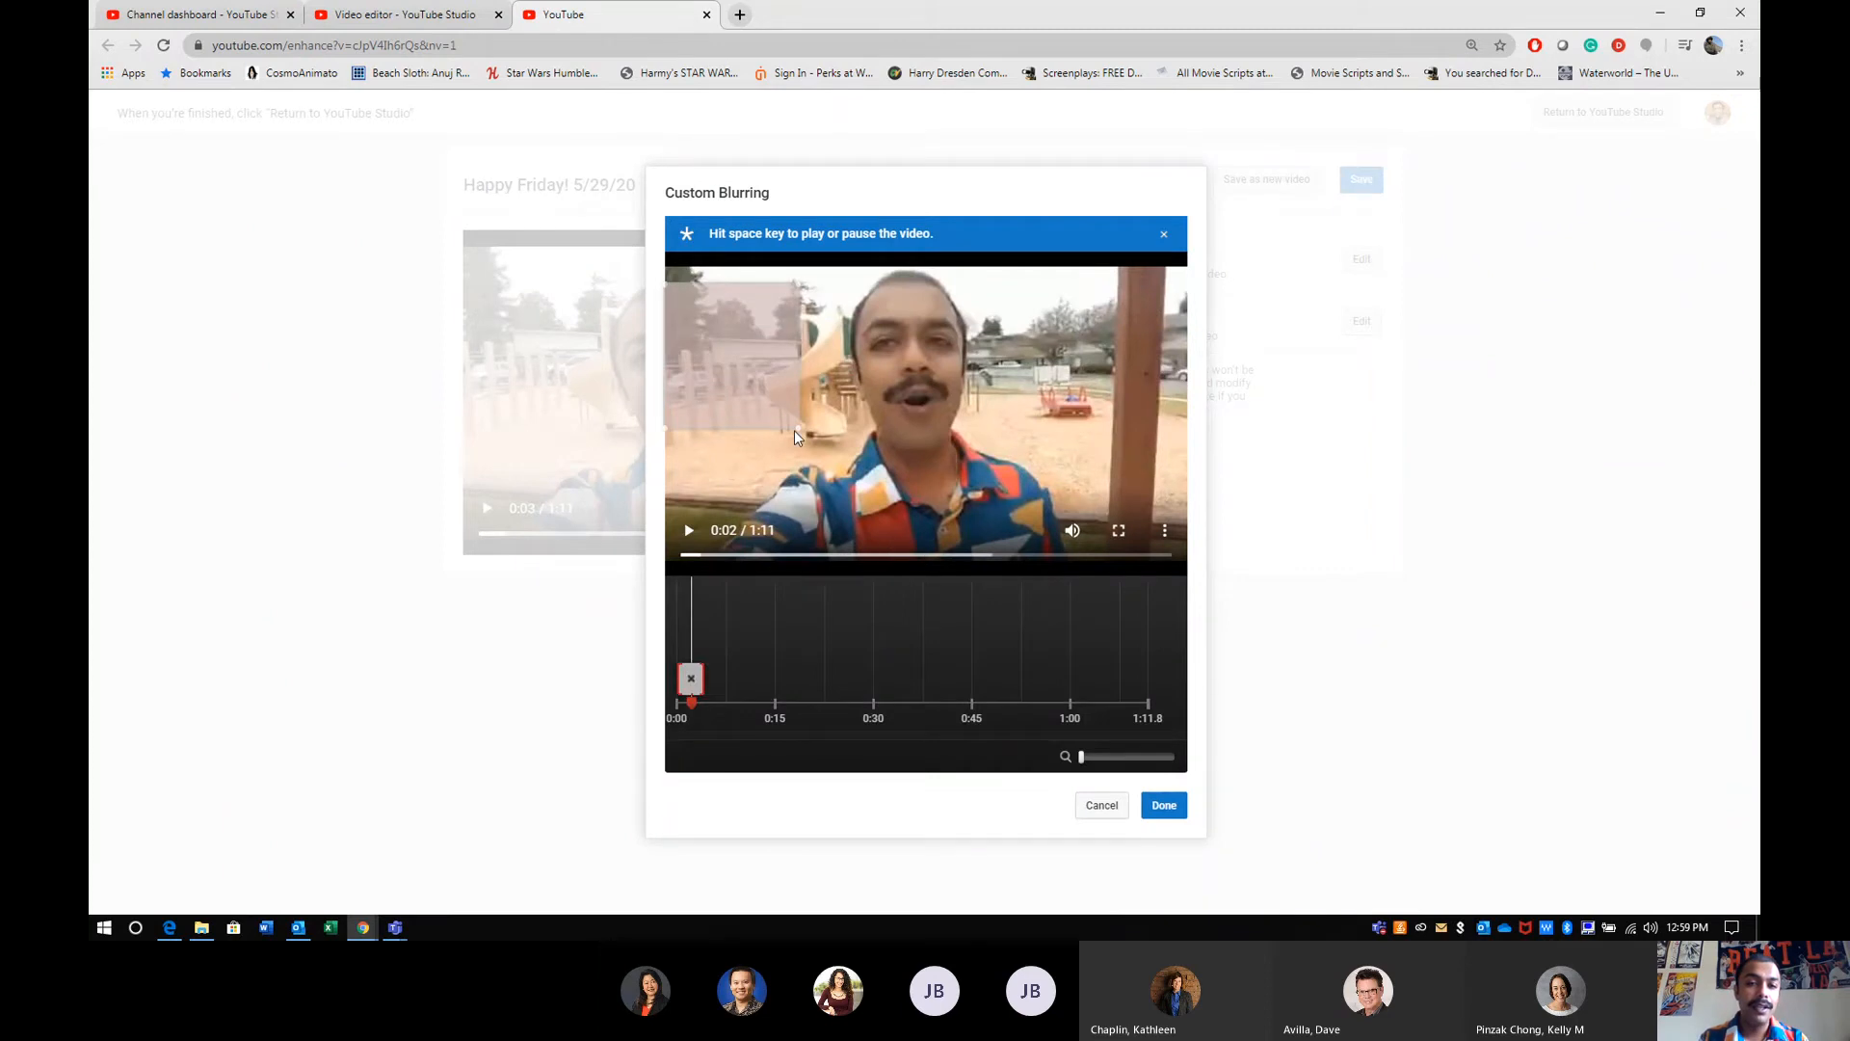
{"action": "left_click_drag", "start_coordinate": [794, 426], "coordinate": [830, 442]}
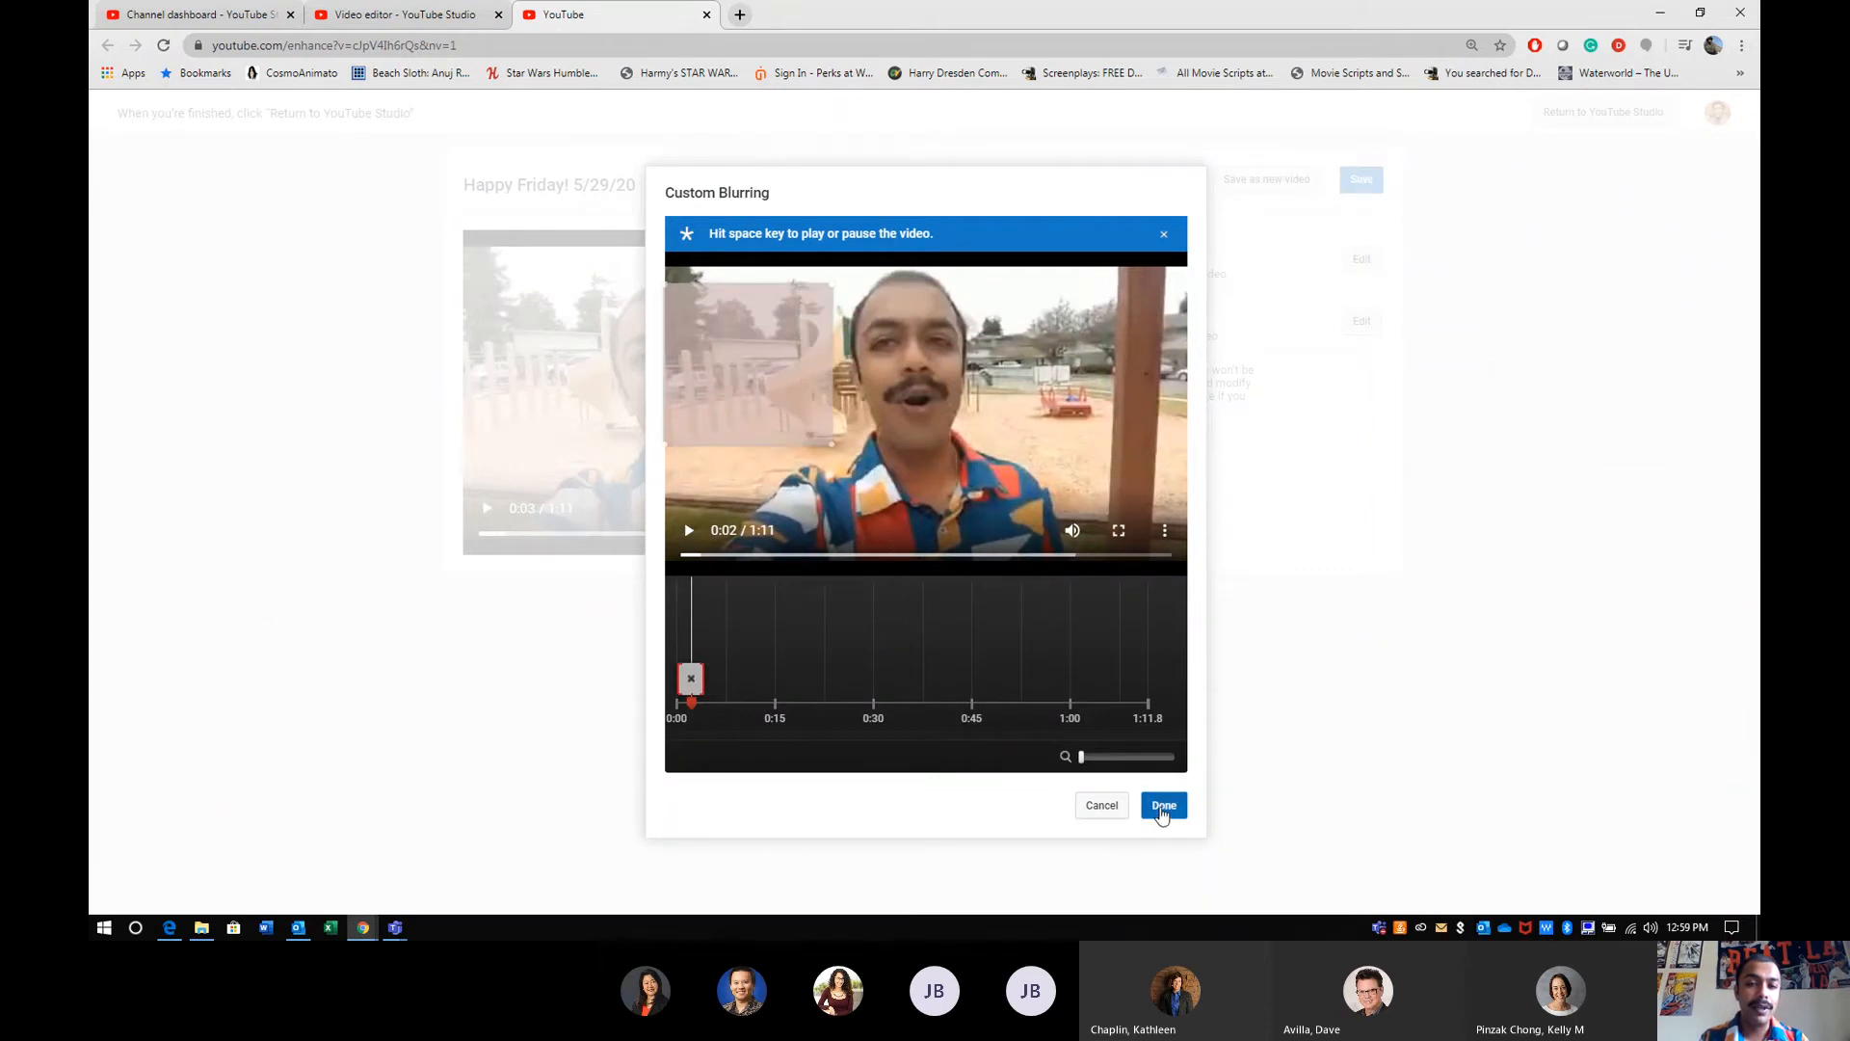
{"action": "left_click", "coordinate": [1162, 809]}
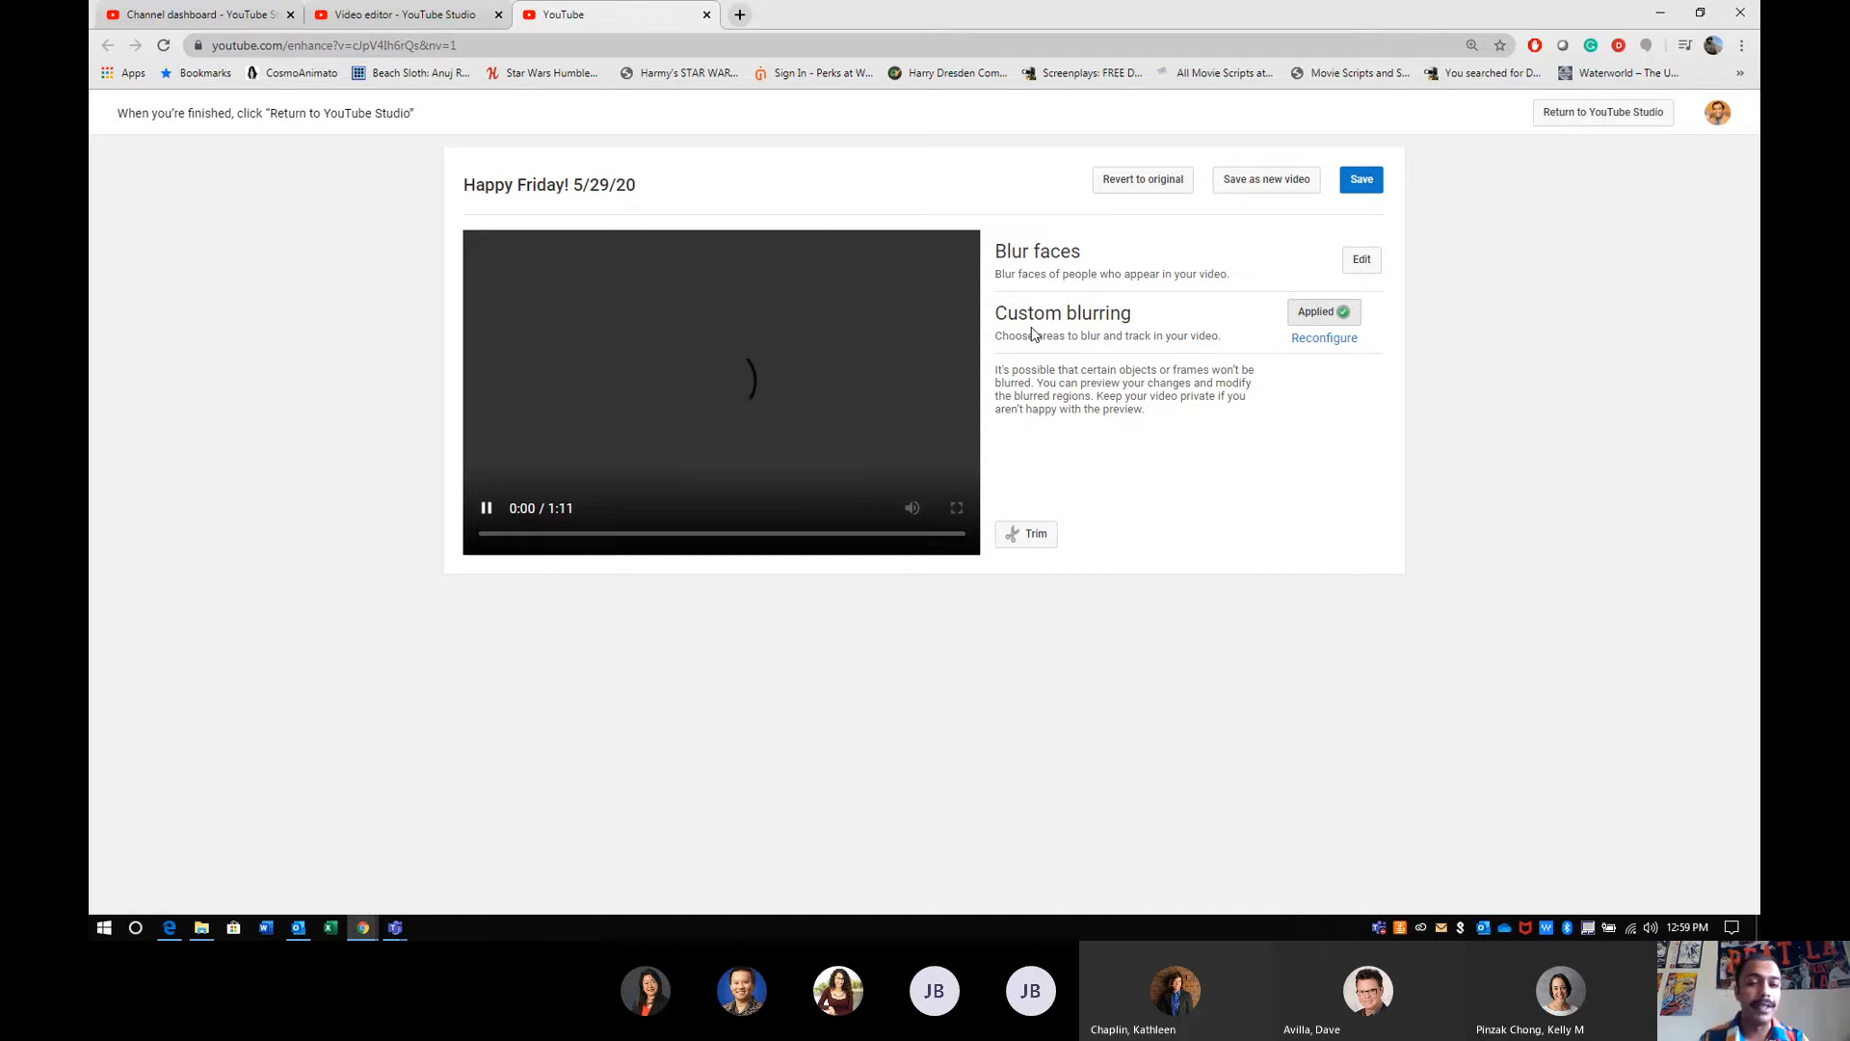
- Preview the blurred video, revert it to the original and close the blur tool
{"action": "left_click", "coordinate": [1160, 182]}
{"action": "left_click", "coordinate": [1153, 541]}
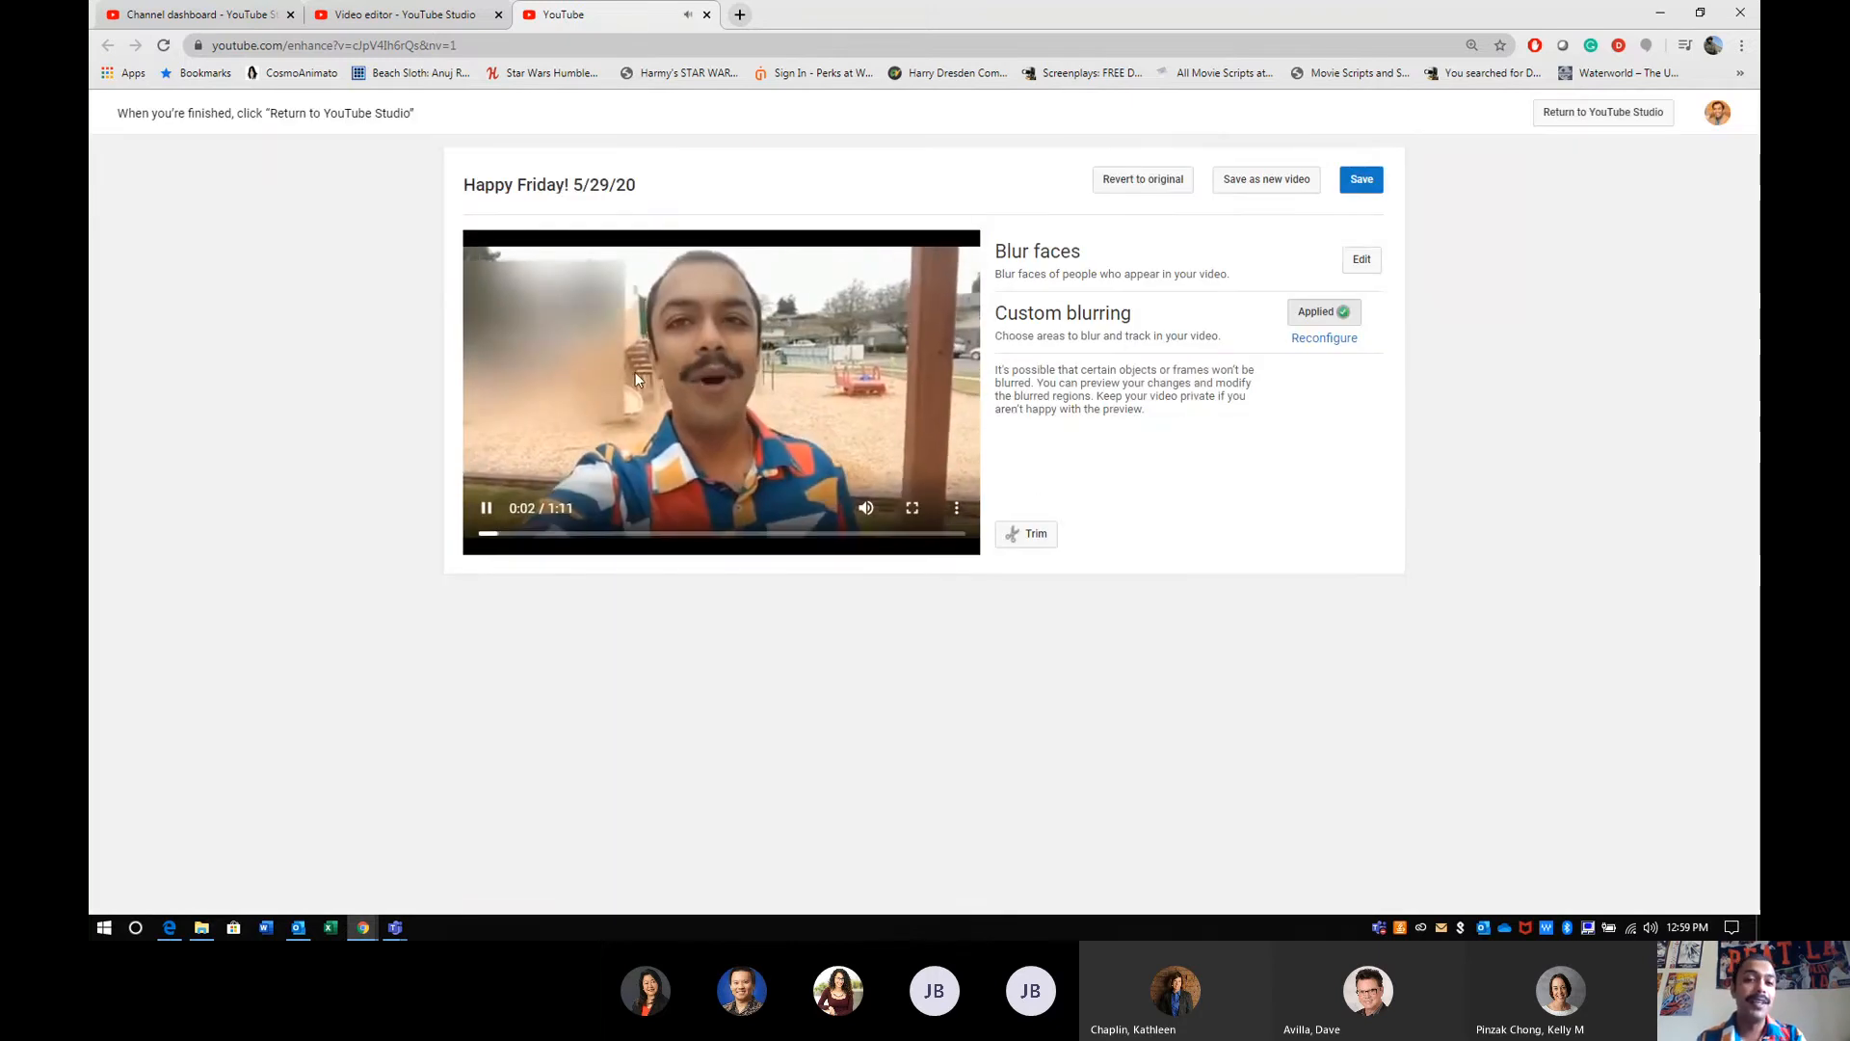
{"action": "left_click", "coordinate": [829, 461]}
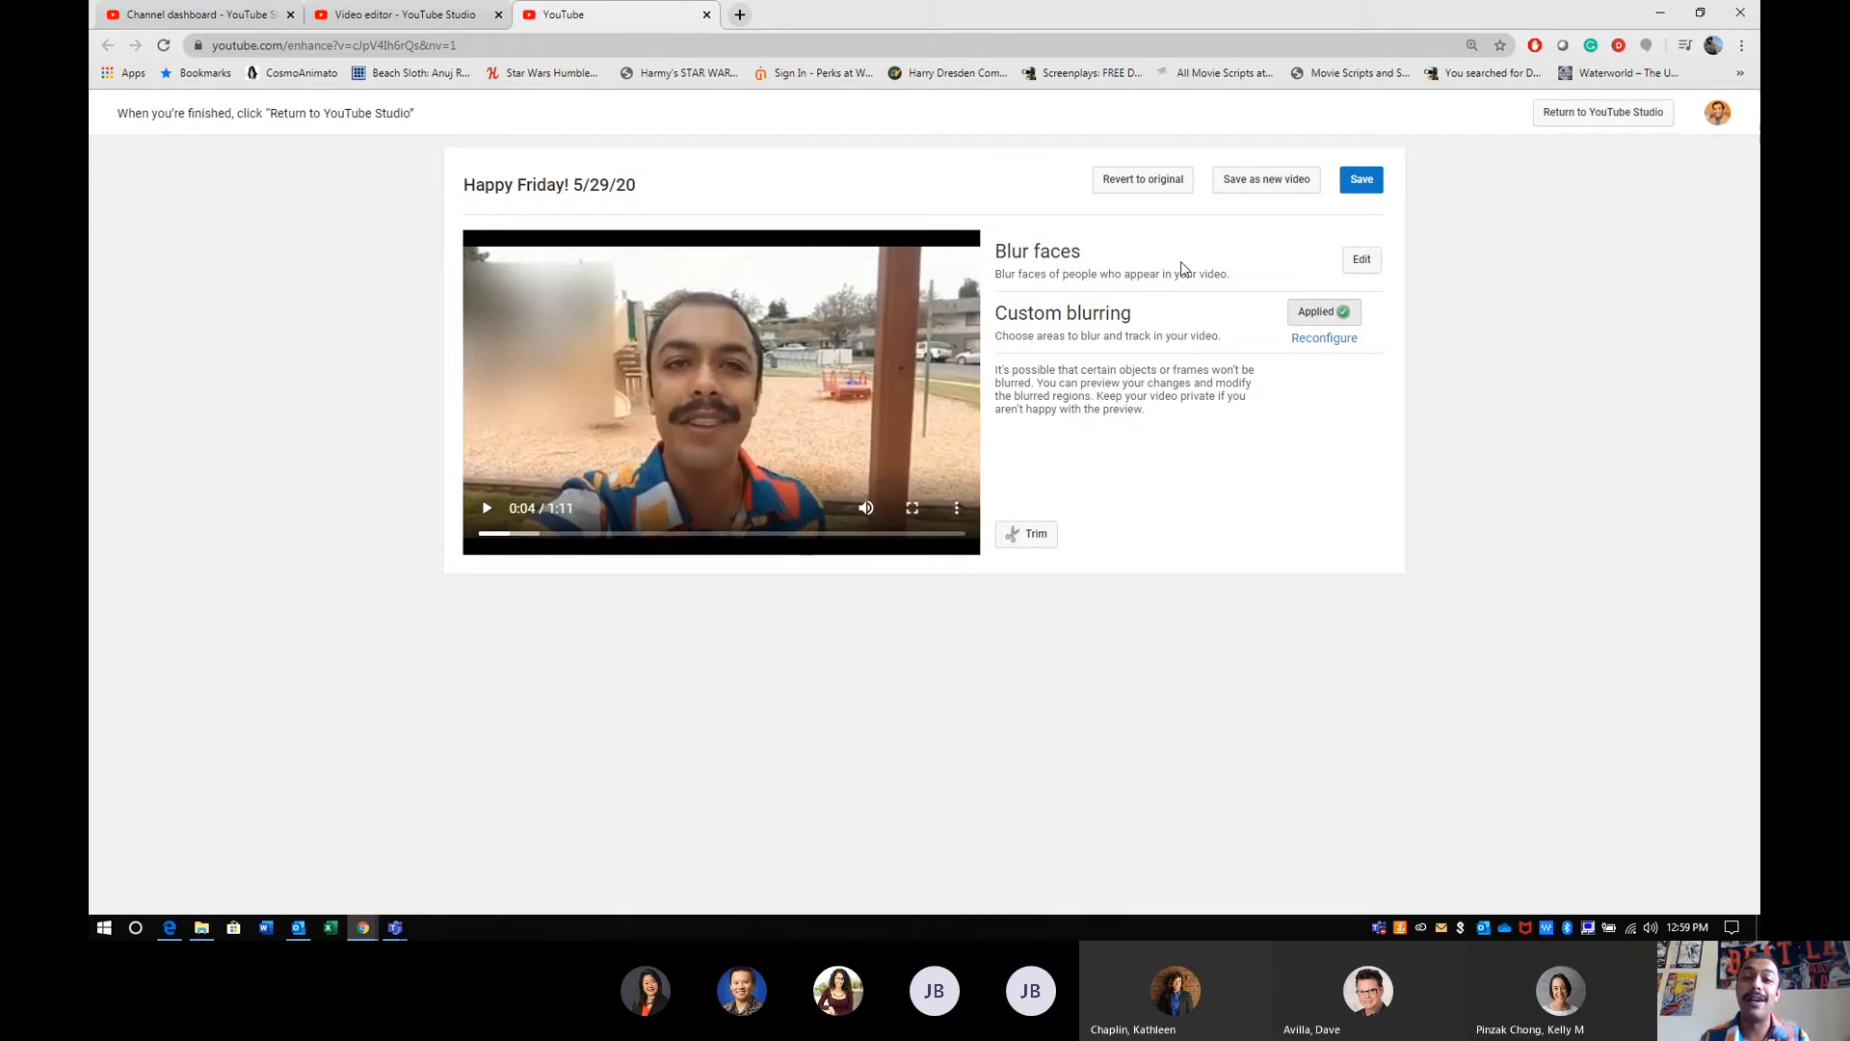
{"action": "left_click", "coordinate": [1159, 181]}
{"action": "left_click", "coordinate": [1212, 542]}
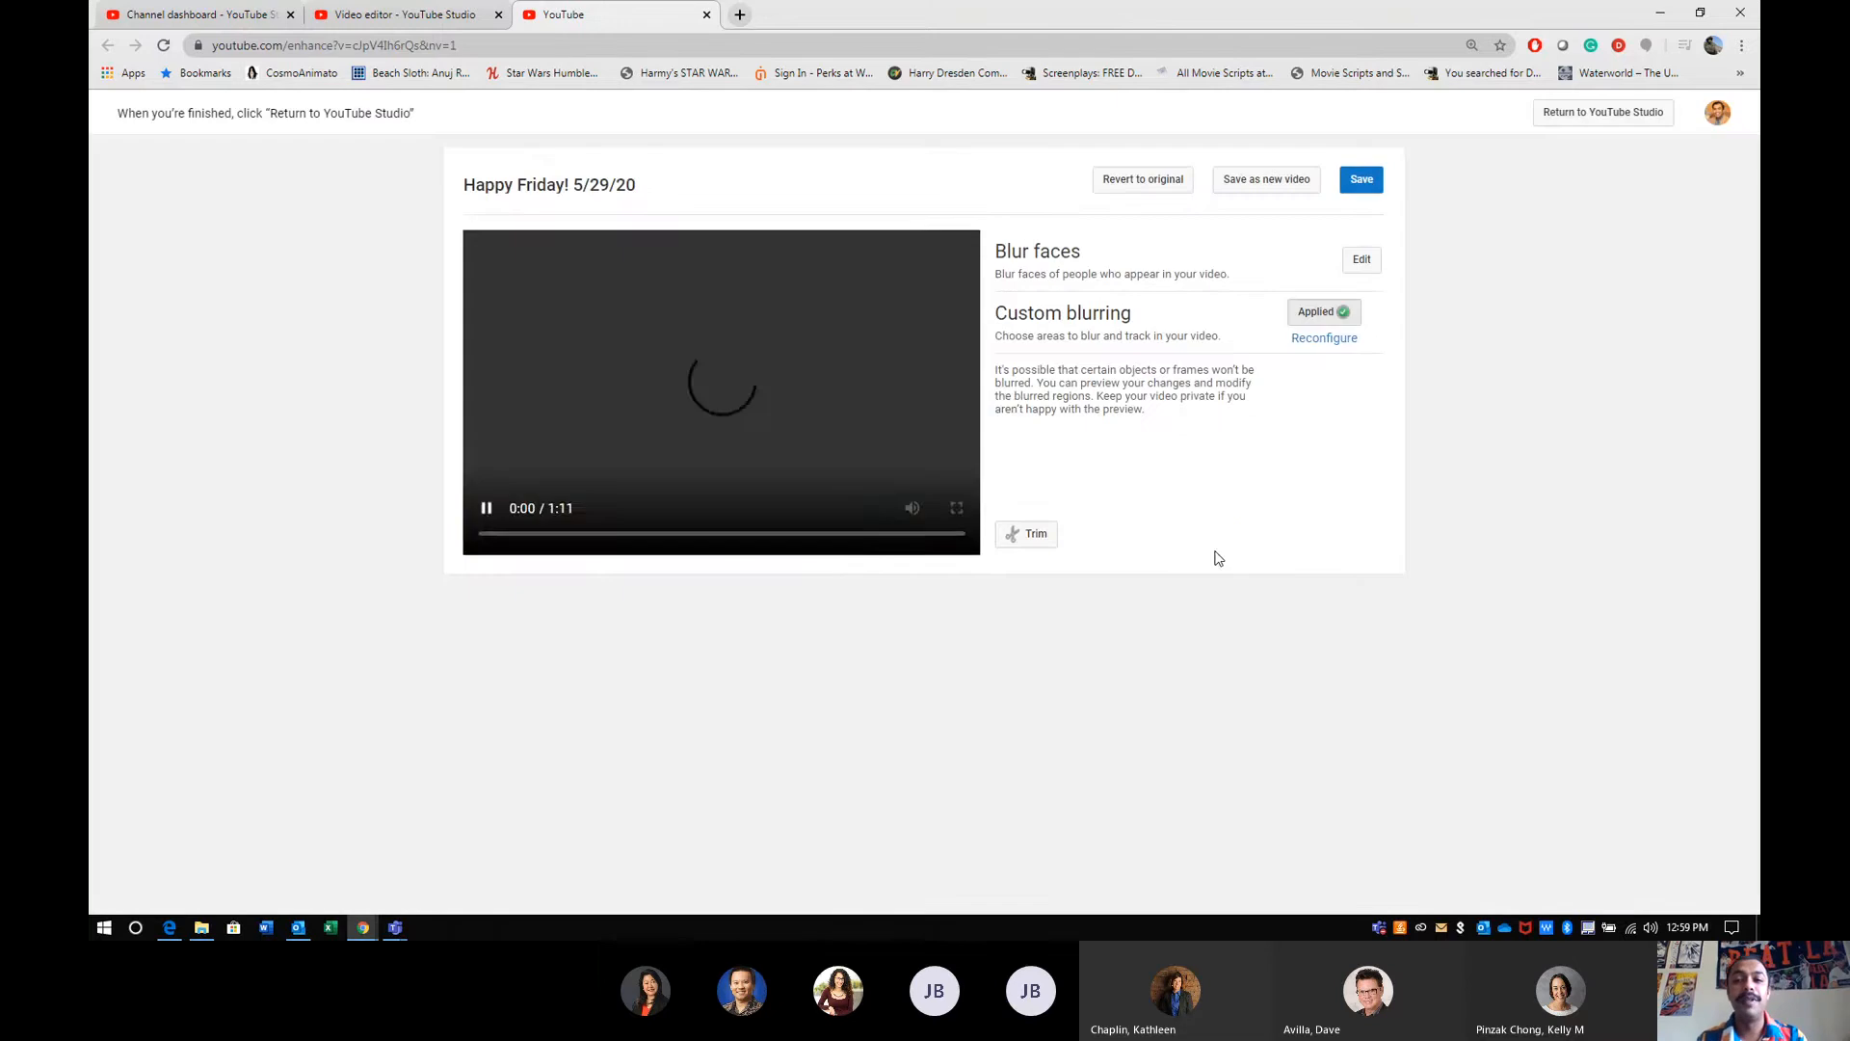
{"action": "left_click", "coordinate": [706, 15]}
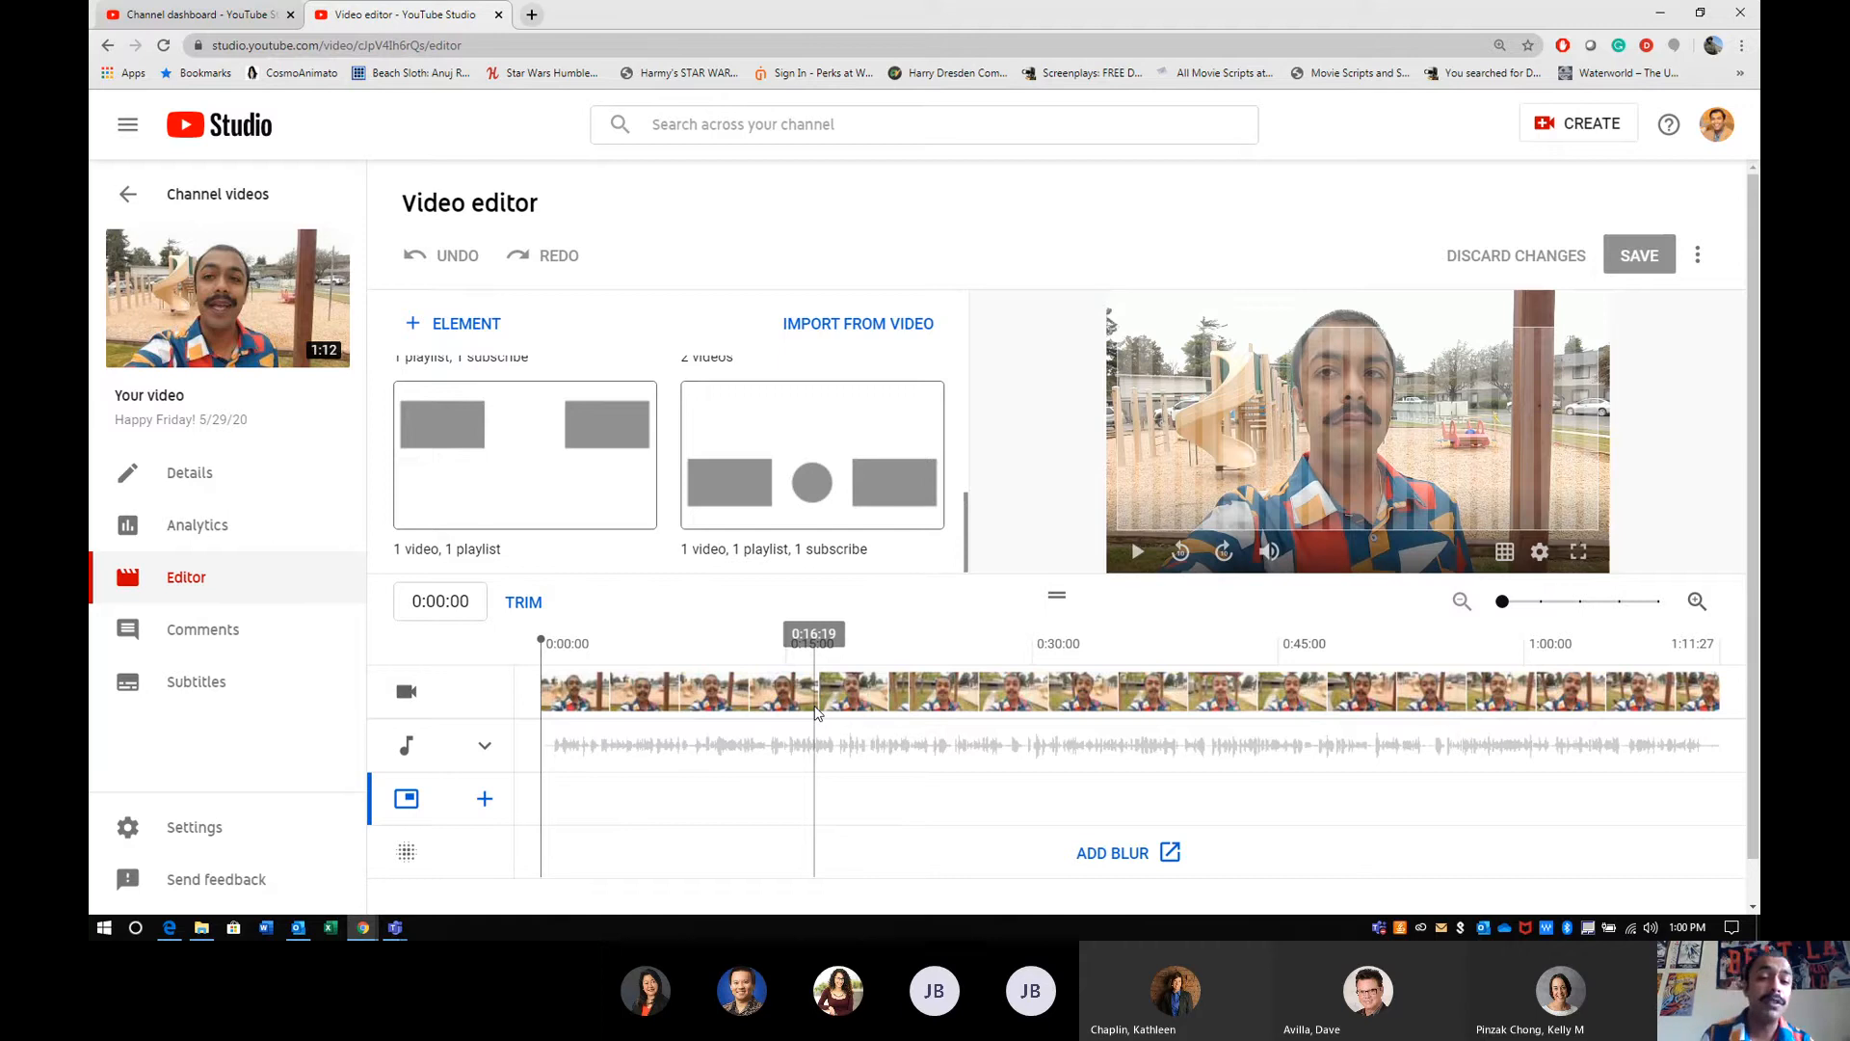
- Review the video's comments page and the community contribution choices for its subtitles, leaving contributions off
{"action": "left_click", "coordinate": [484, 745]}
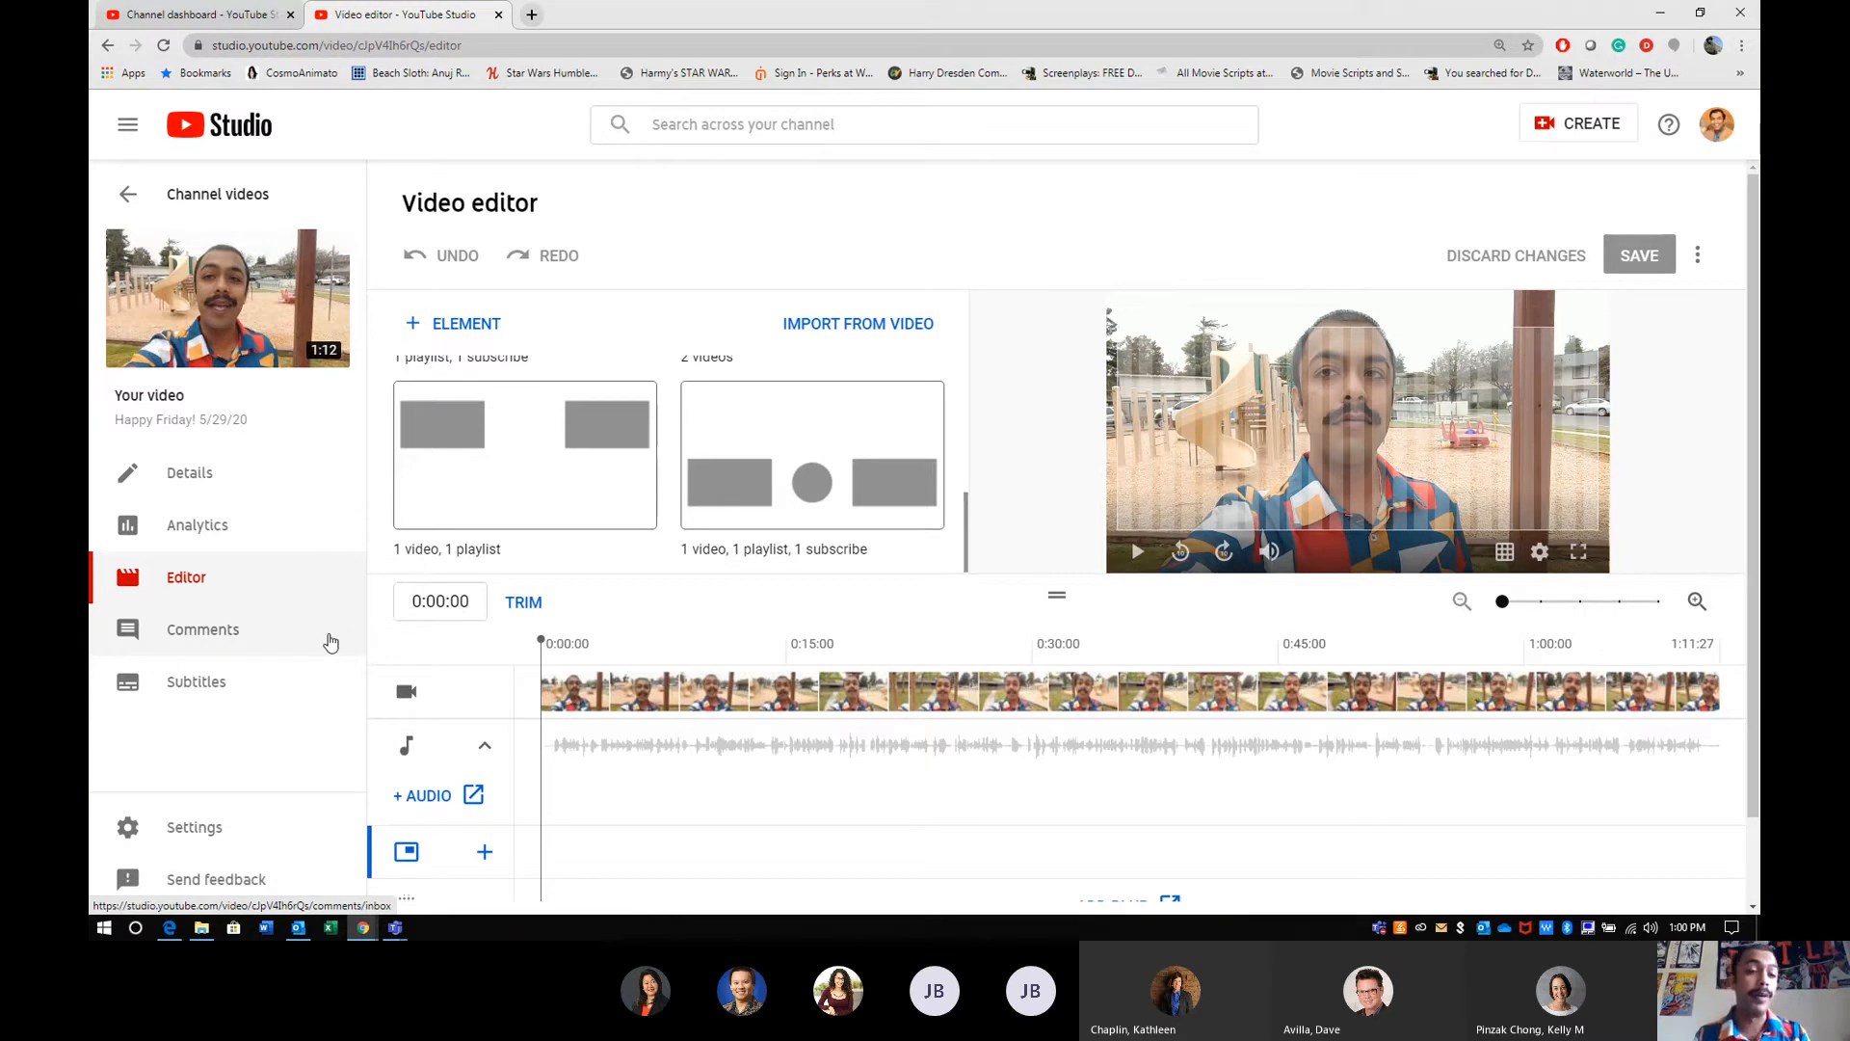
{"action": "left_click", "coordinate": [292, 639]}
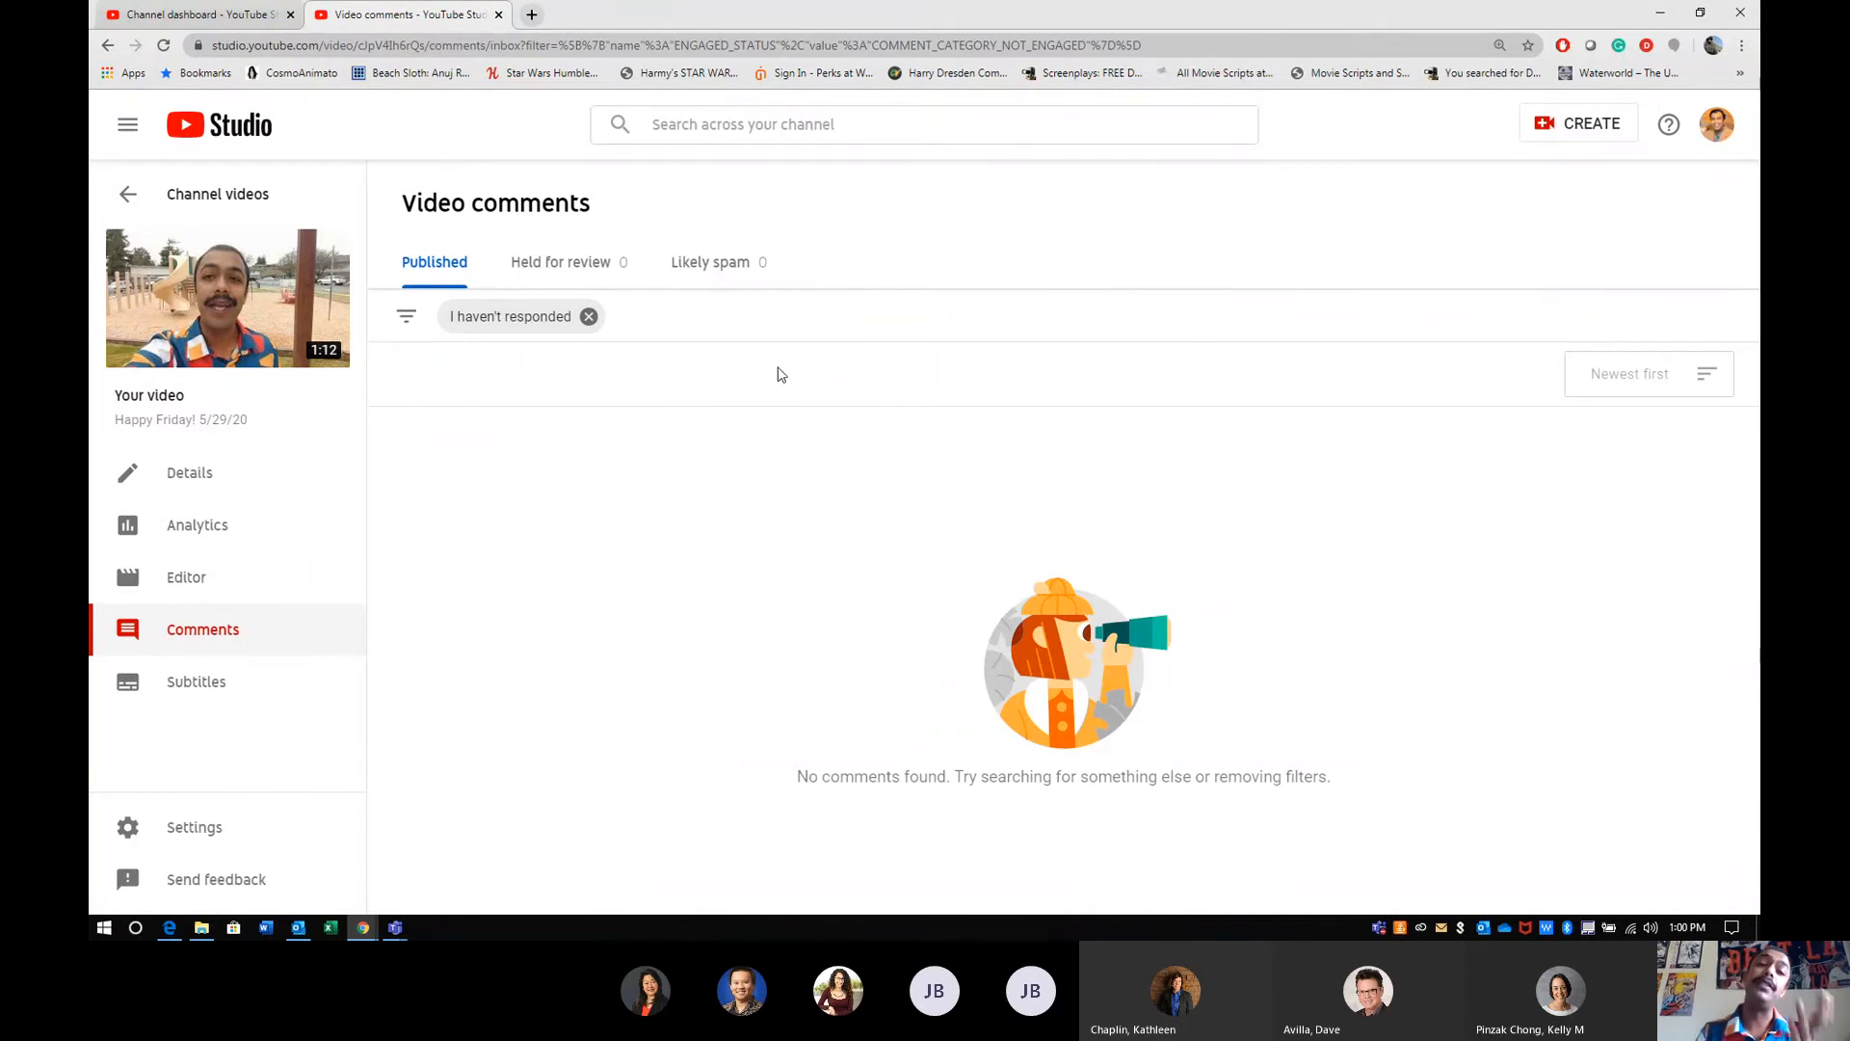
{"action": "left_click", "coordinate": [209, 696]}
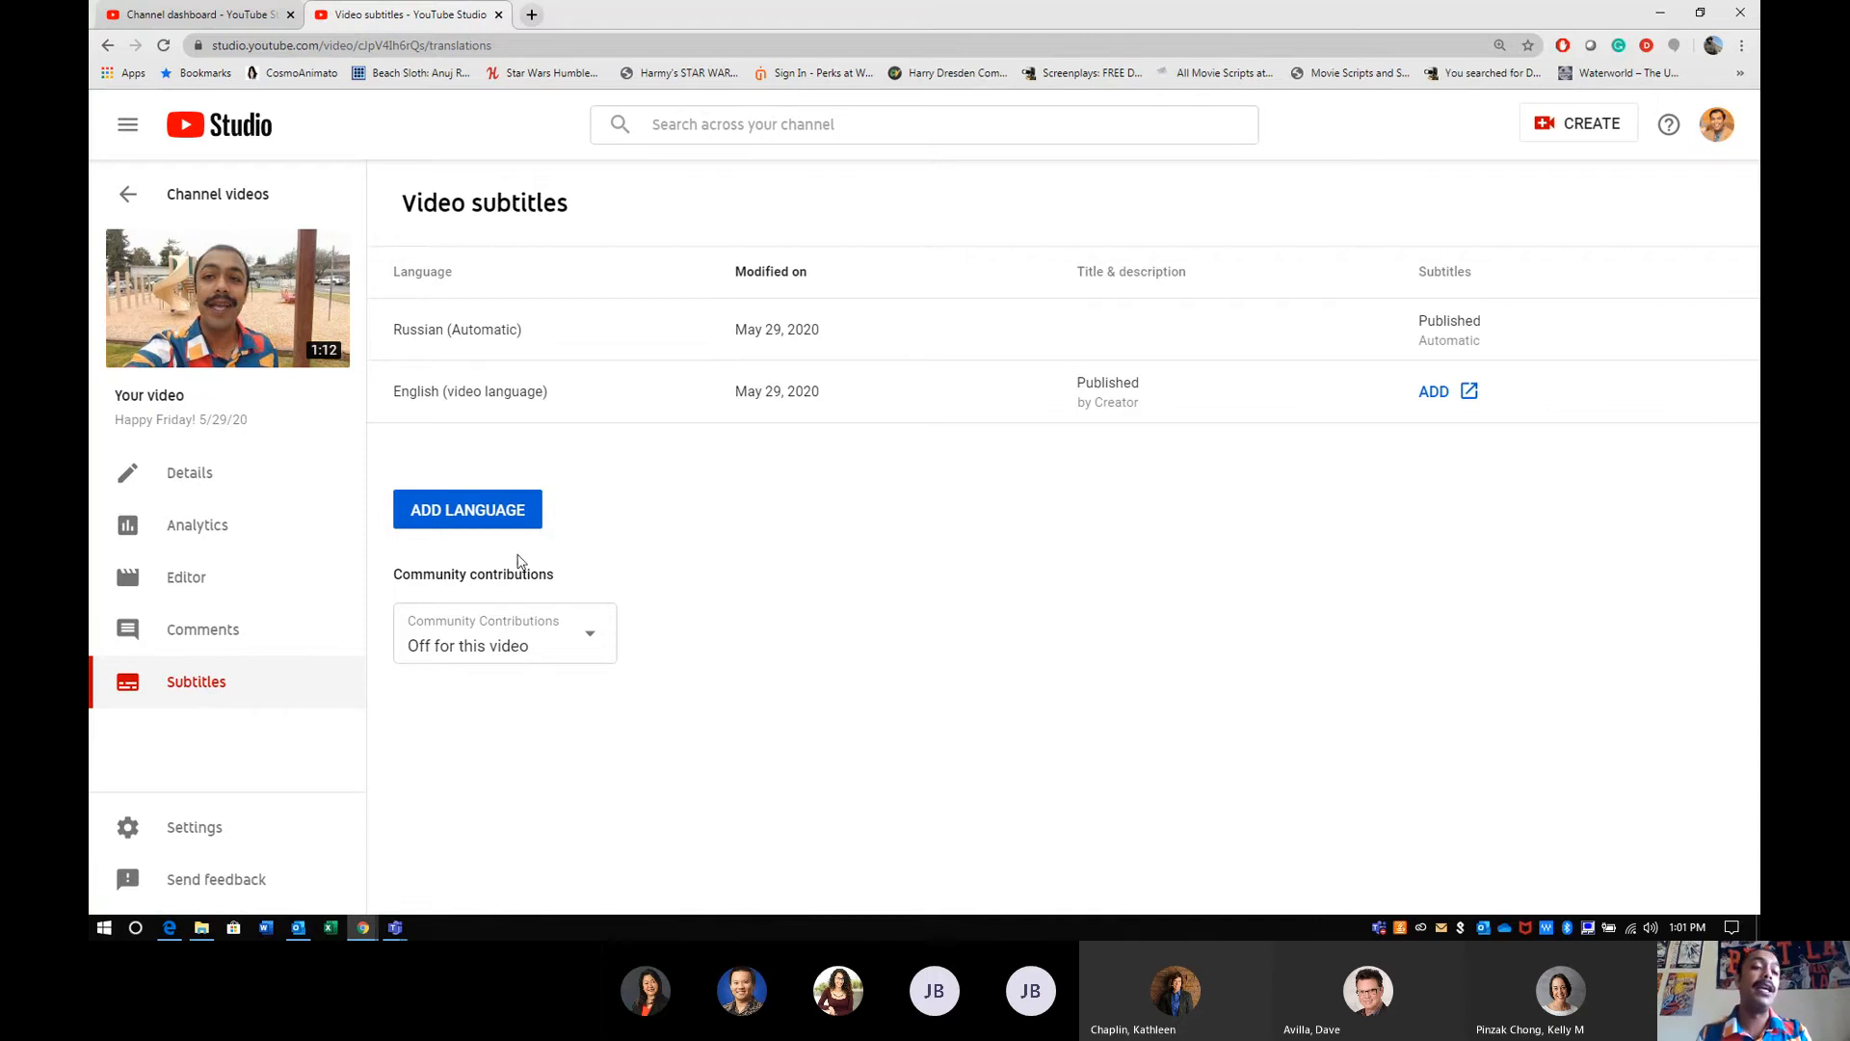
{"action": "left_click", "coordinate": [601, 640]}
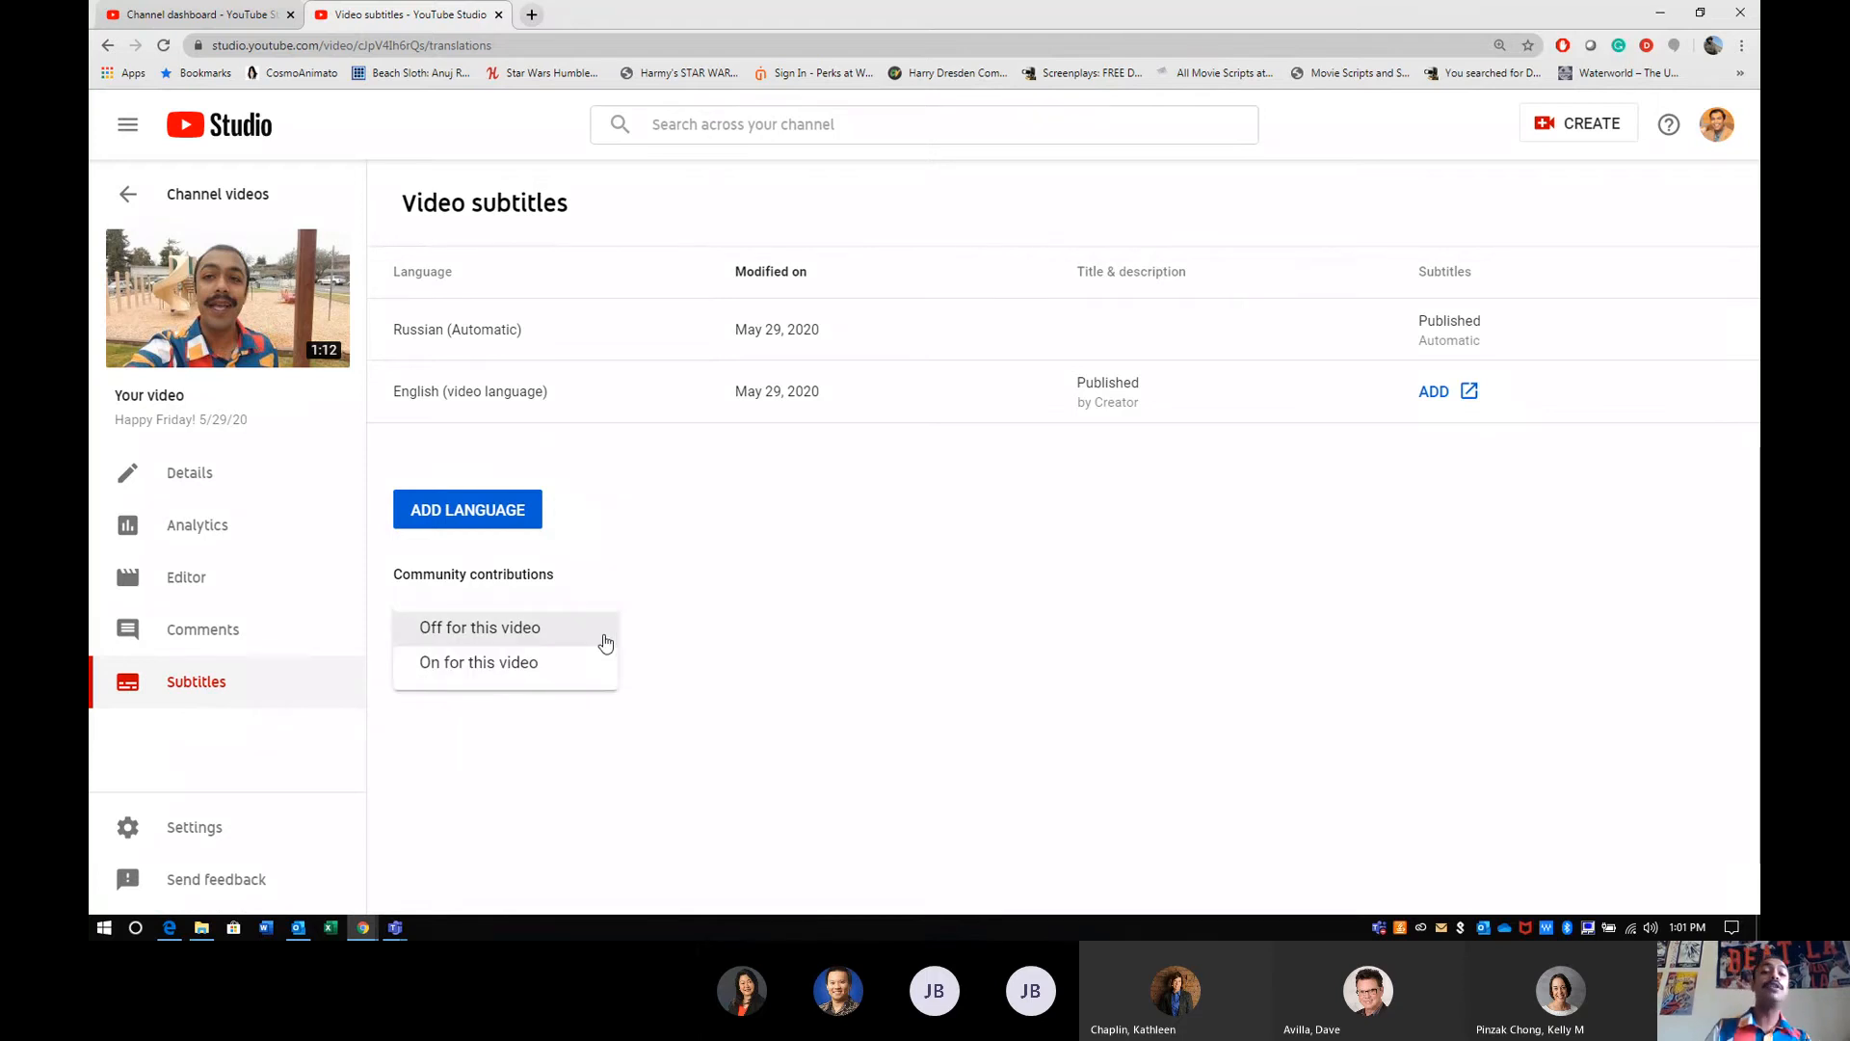
{"action": "left_click", "coordinate": [762, 615]}
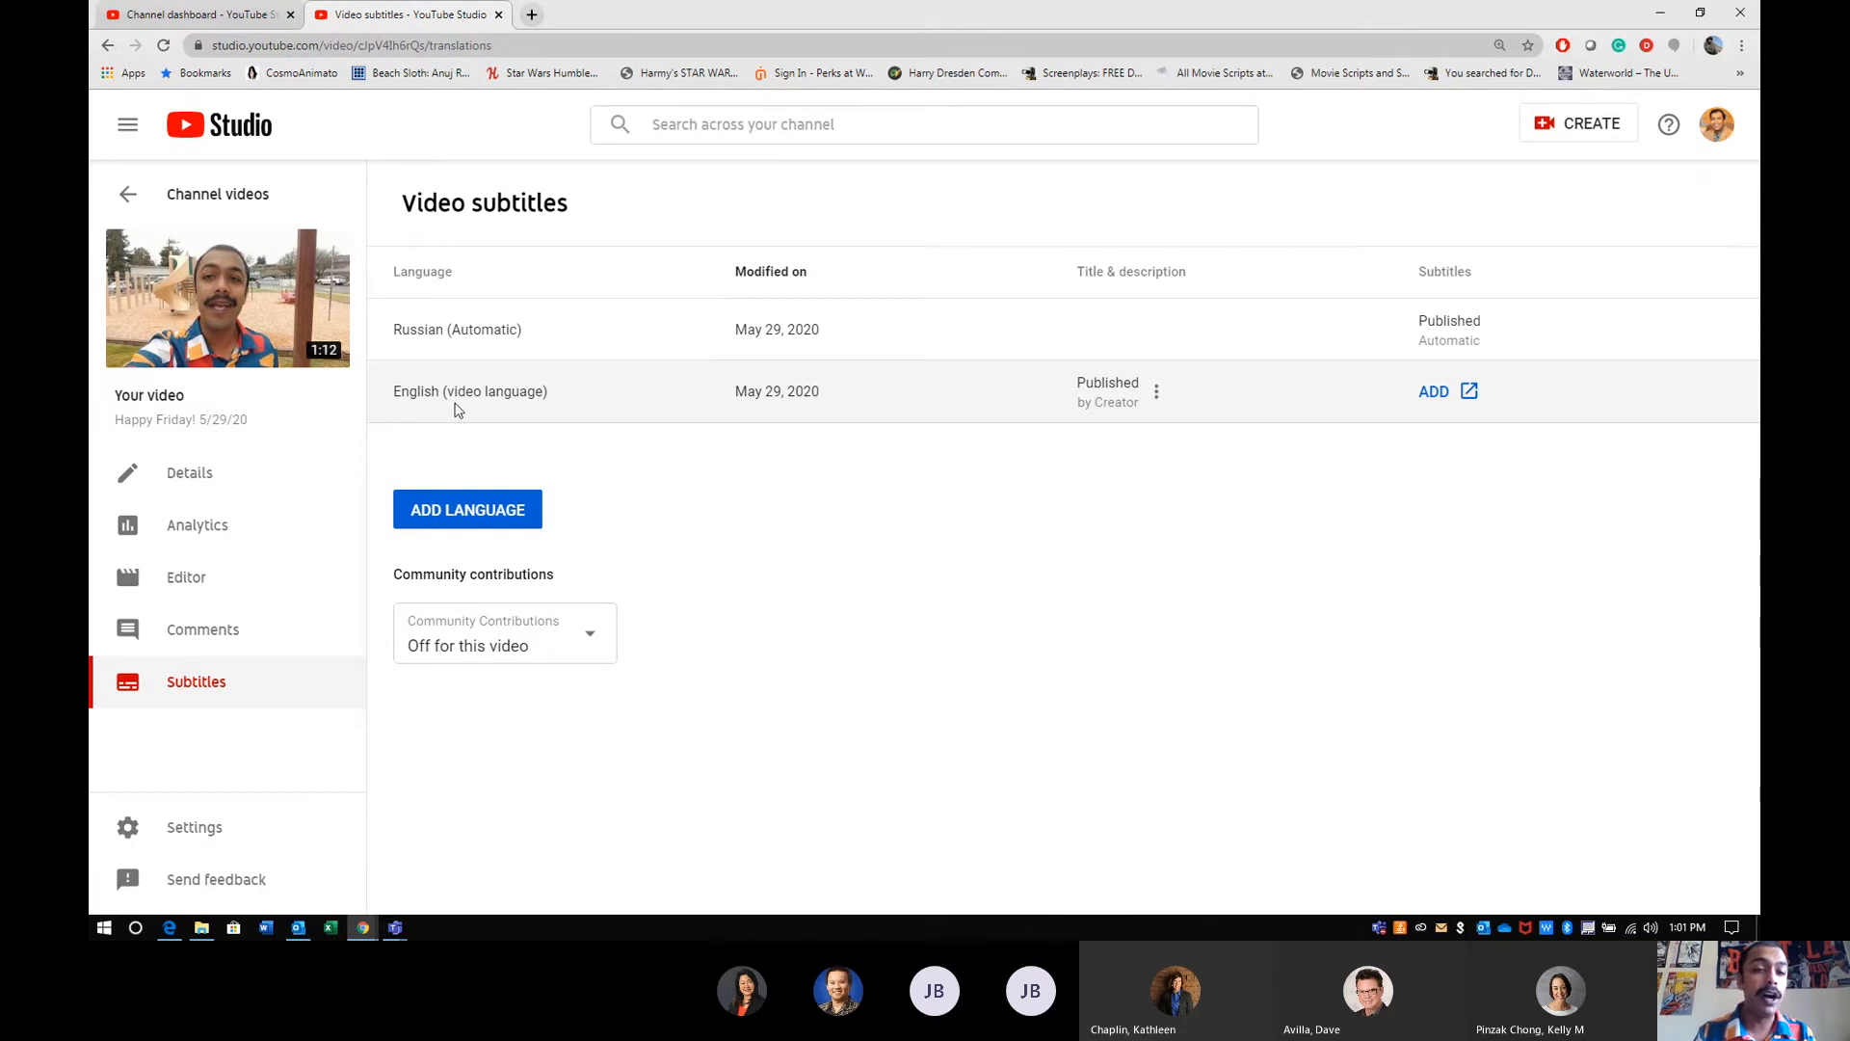
- Examine the methods for adding English subtitles, including Transcribe and auto-sync, and close the subtitle manager without adding any
{"action": "left_click", "coordinate": [1444, 397]}
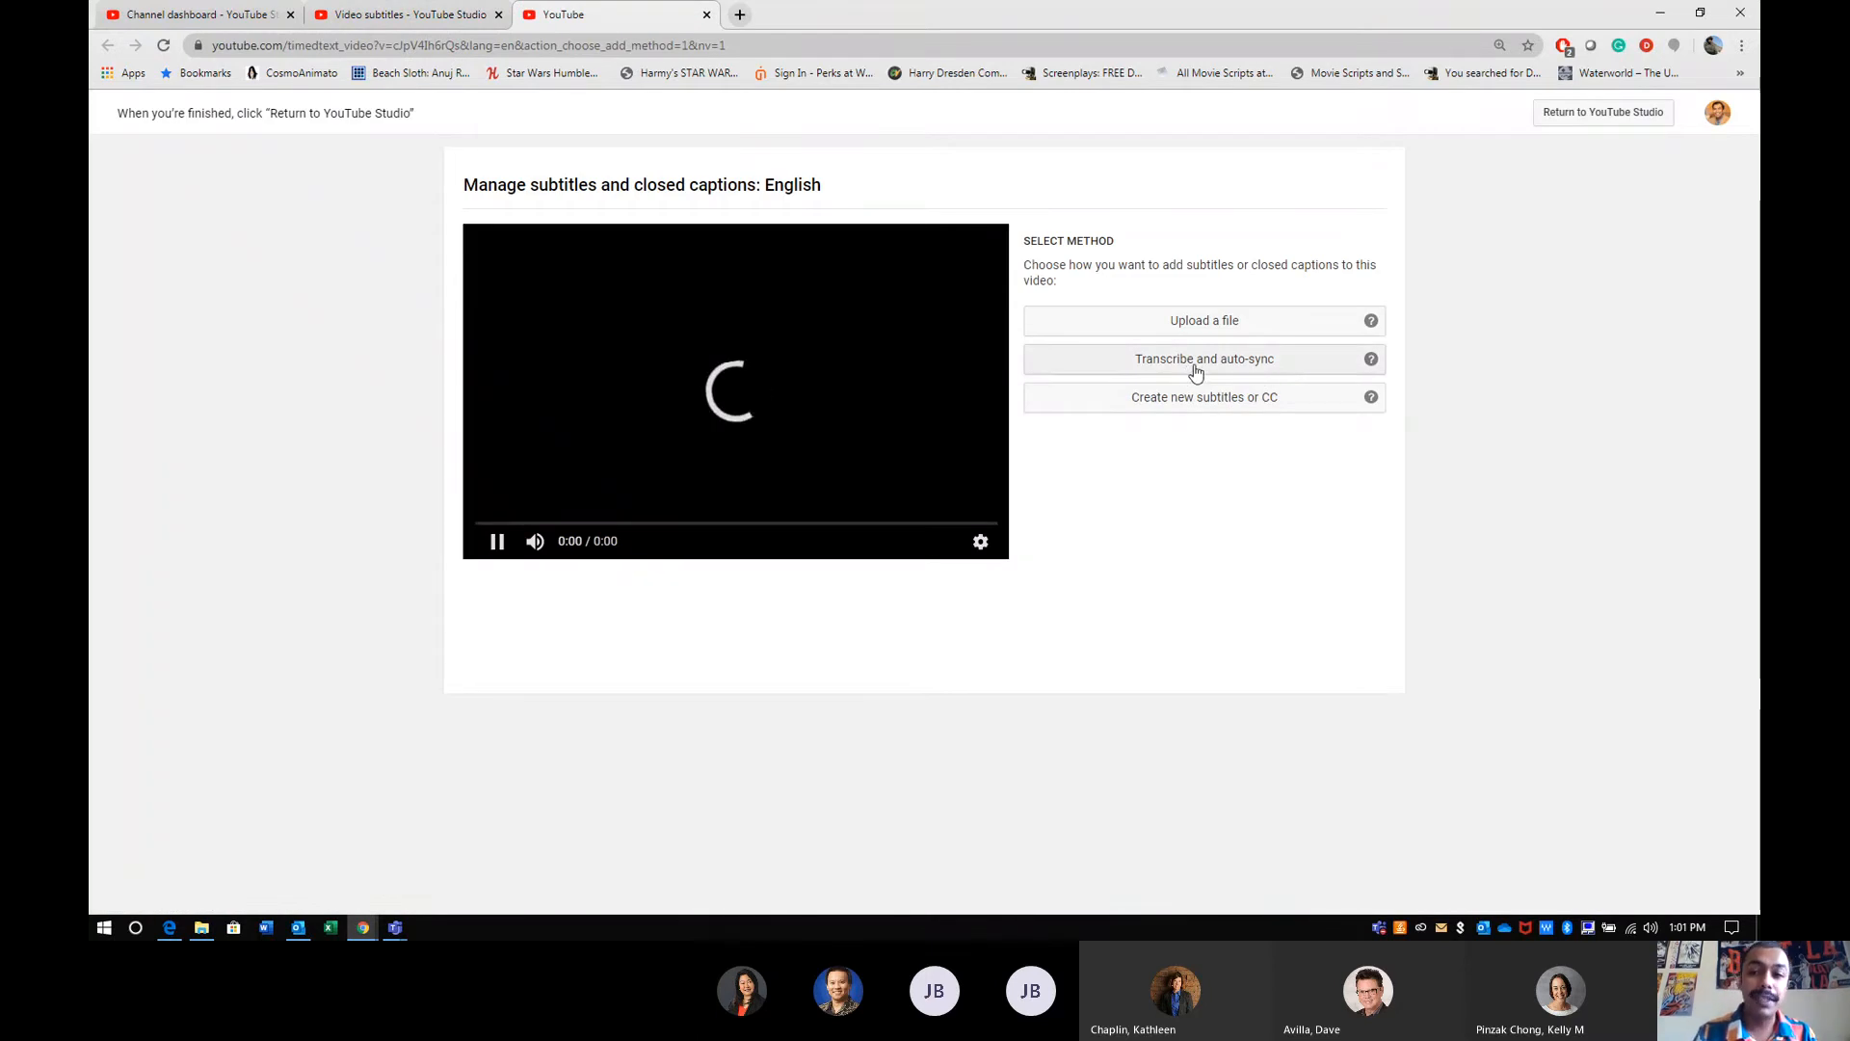
{"action": "left_click", "coordinate": [1196, 373]}
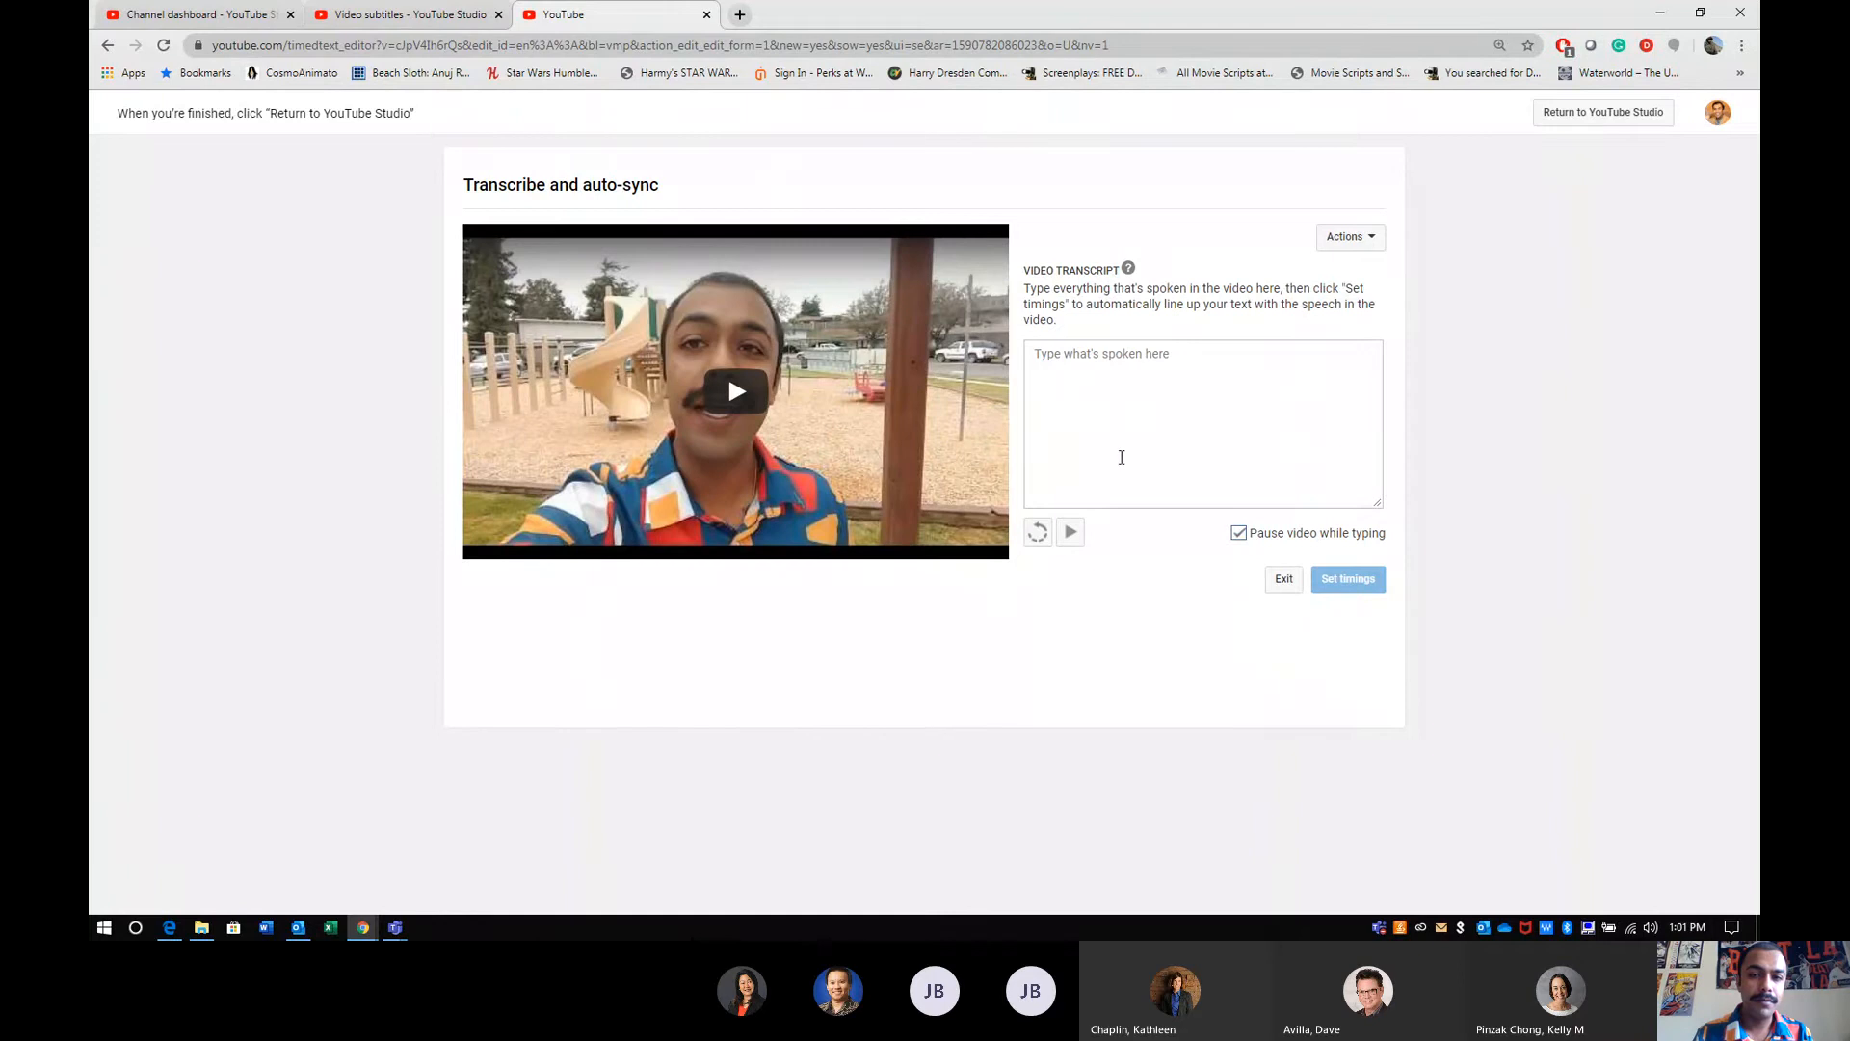
{"action": "left_click", "coordinate": [1284, 583]}
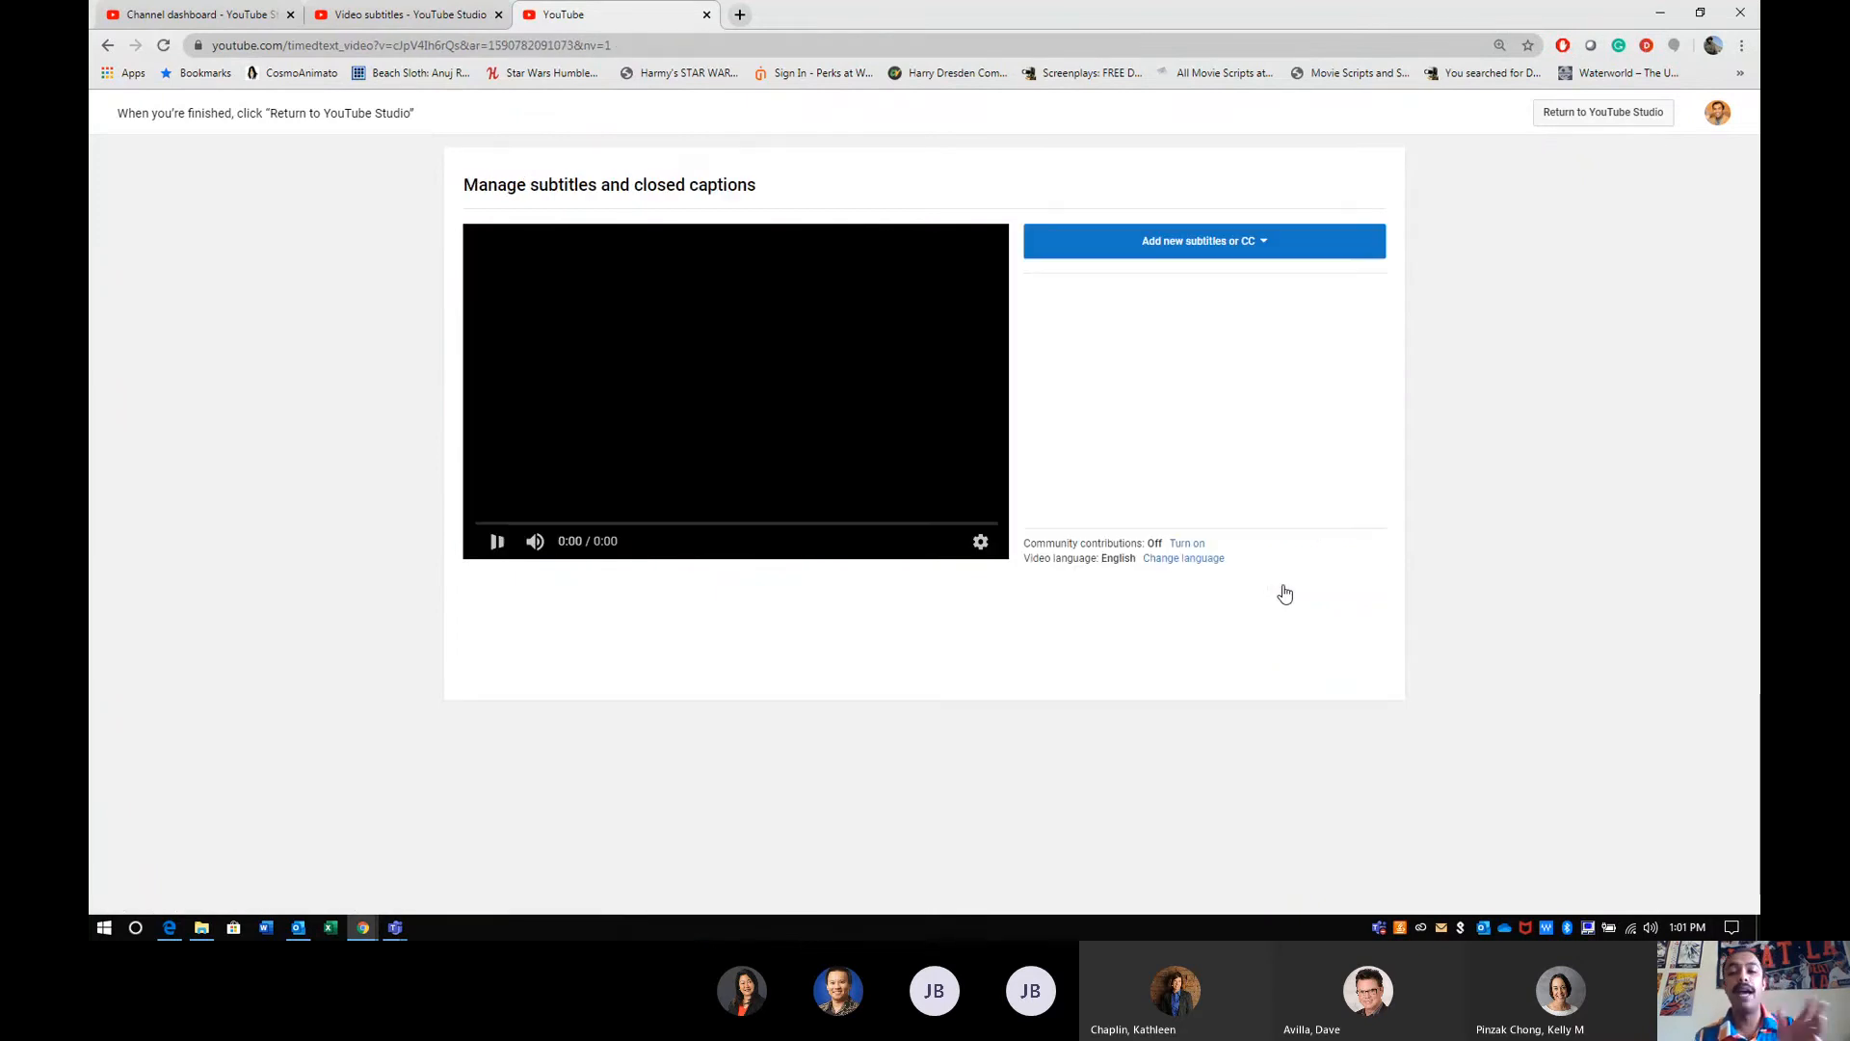
{"action": "left_click", "coordinate": [1182, 252]}
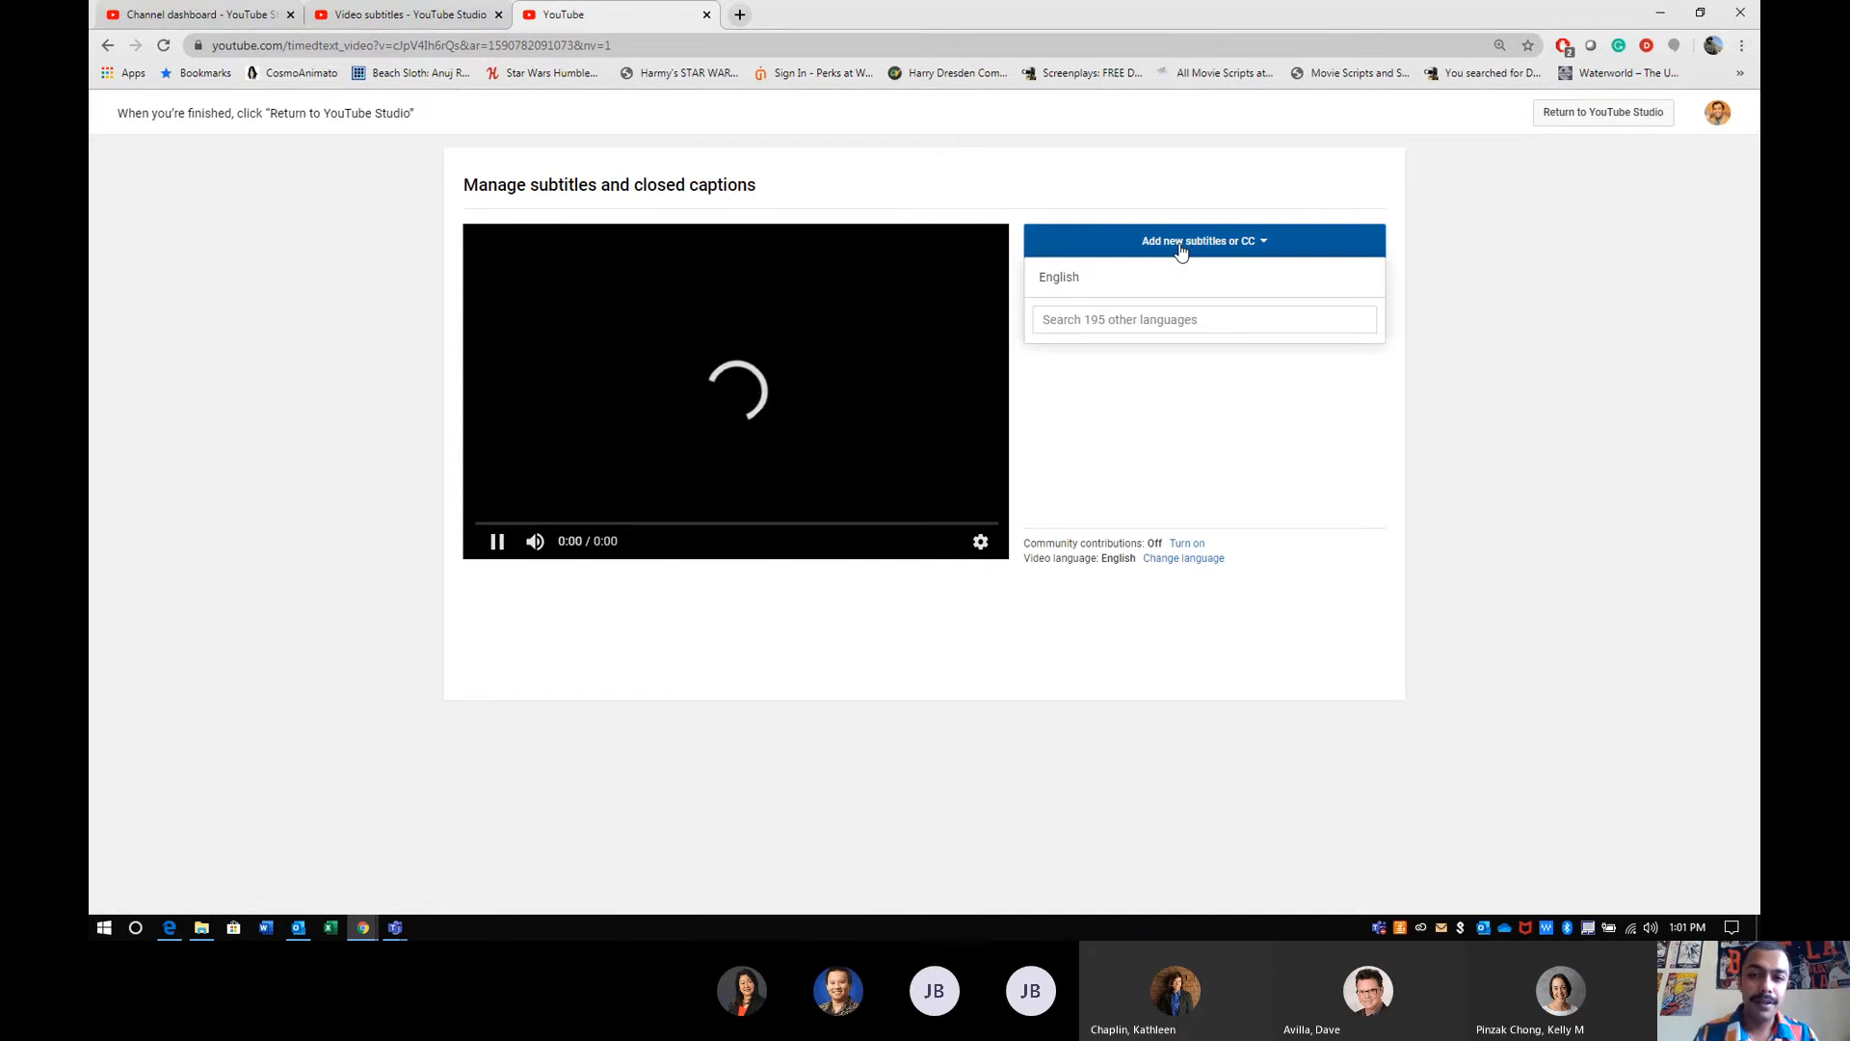
{"action": "left_click", "coordinate": [1065, 281]}
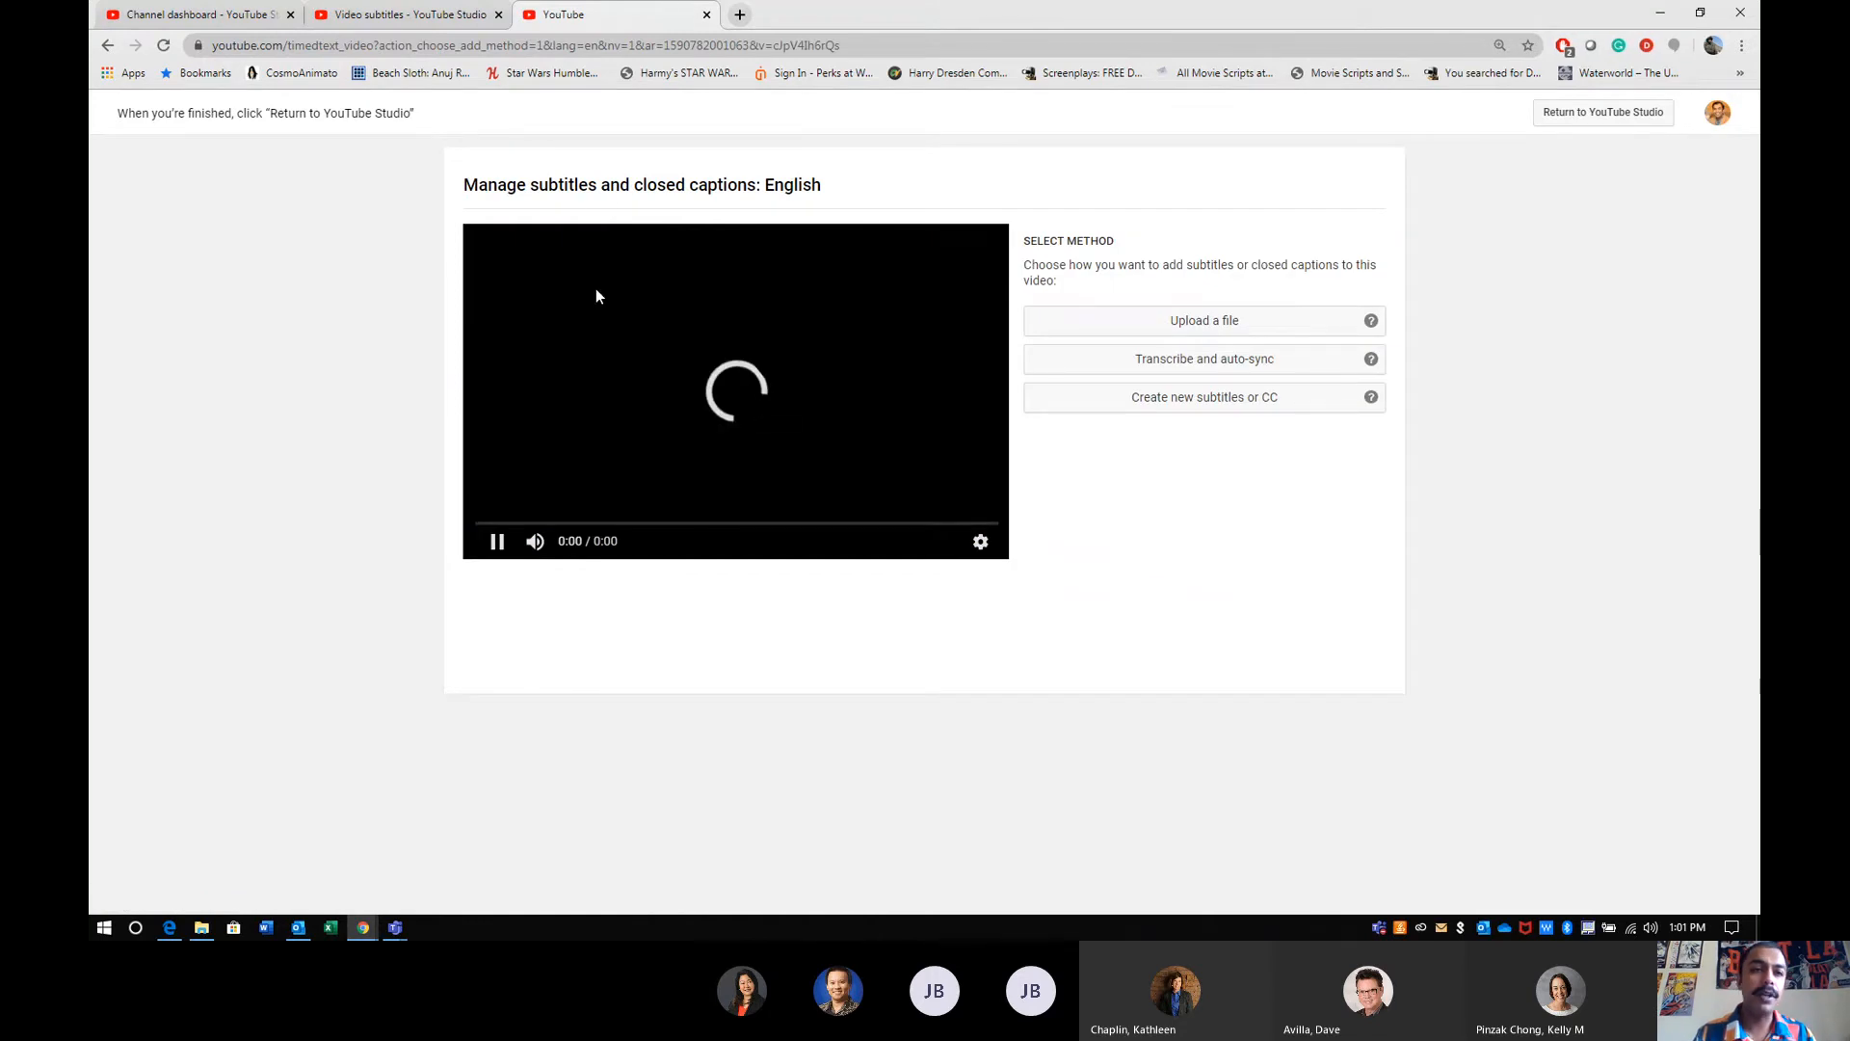
{"action": "left_click", "coordinate": [703, 15]}
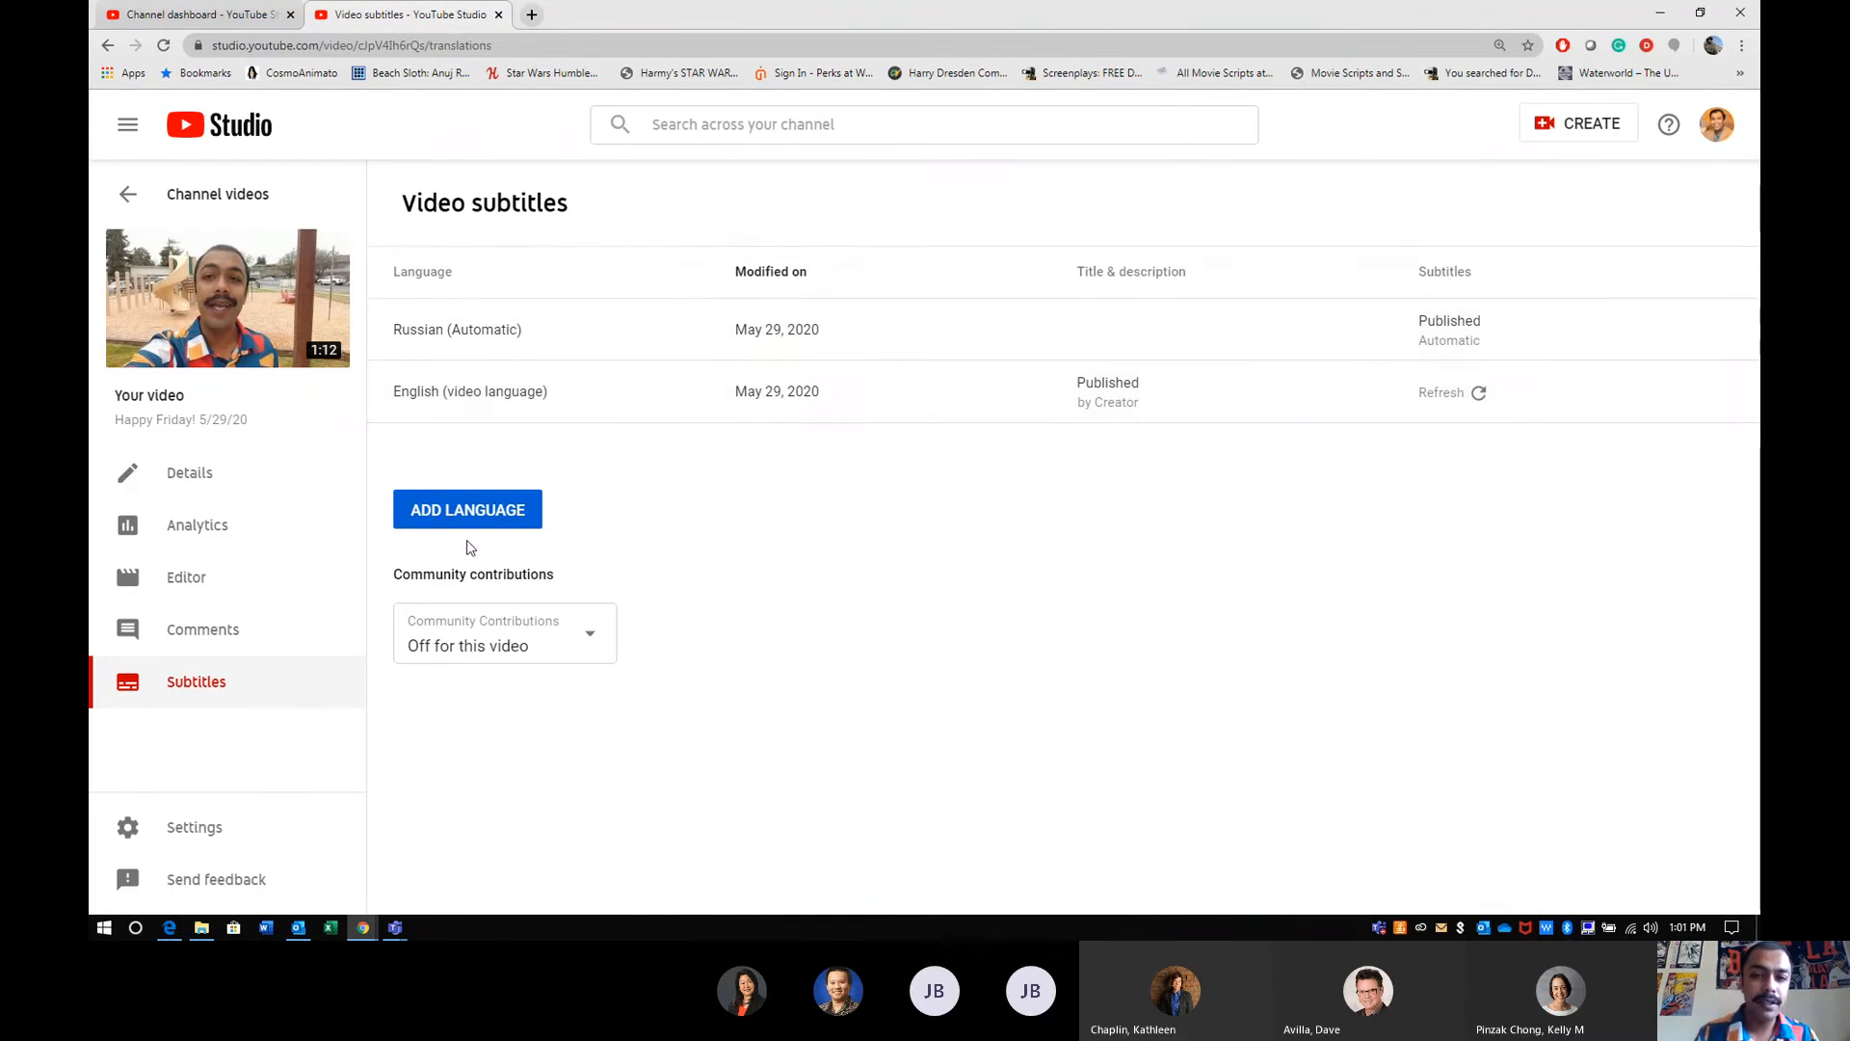
- Return to the channel's uploads and open the published automatic English subtitles of the "YouTube Part 1 (5/28/20)" video
{"action": "left_click", "coordinate": [132, 193]}
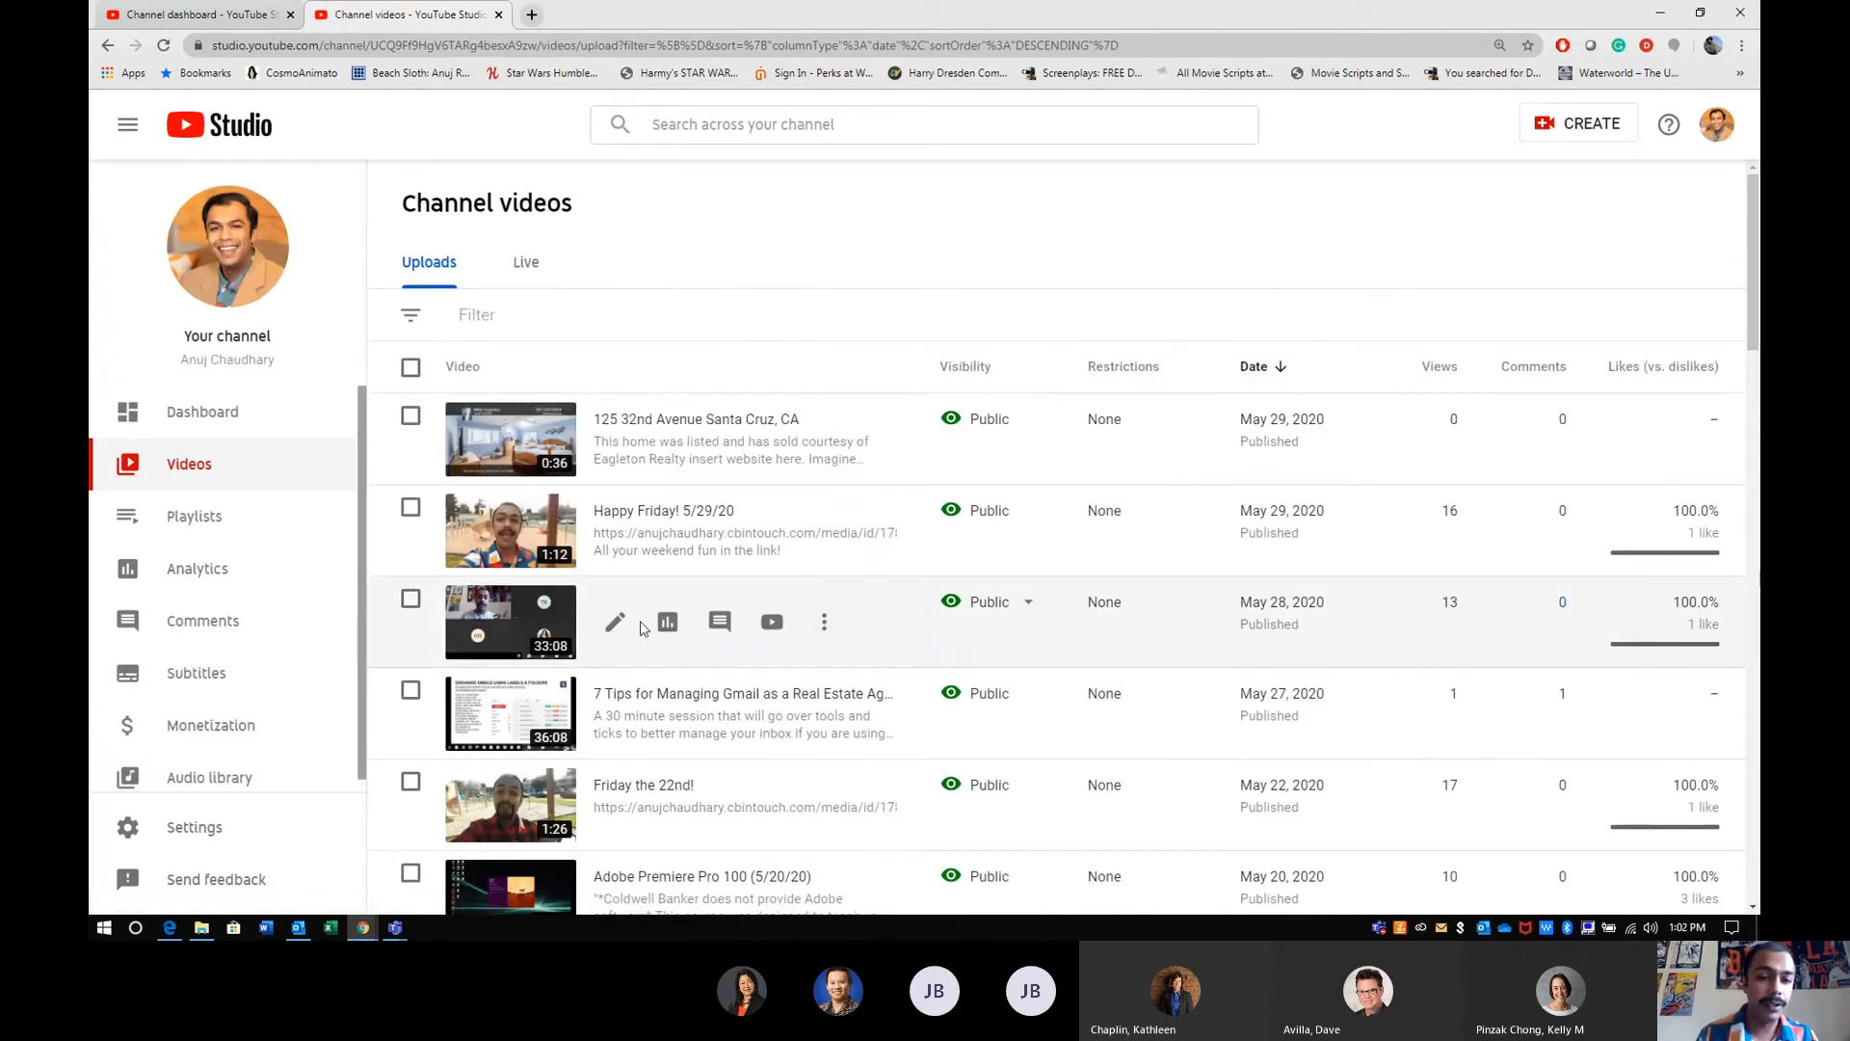
{"action": "left_click", "coordinate": [617, 624]}
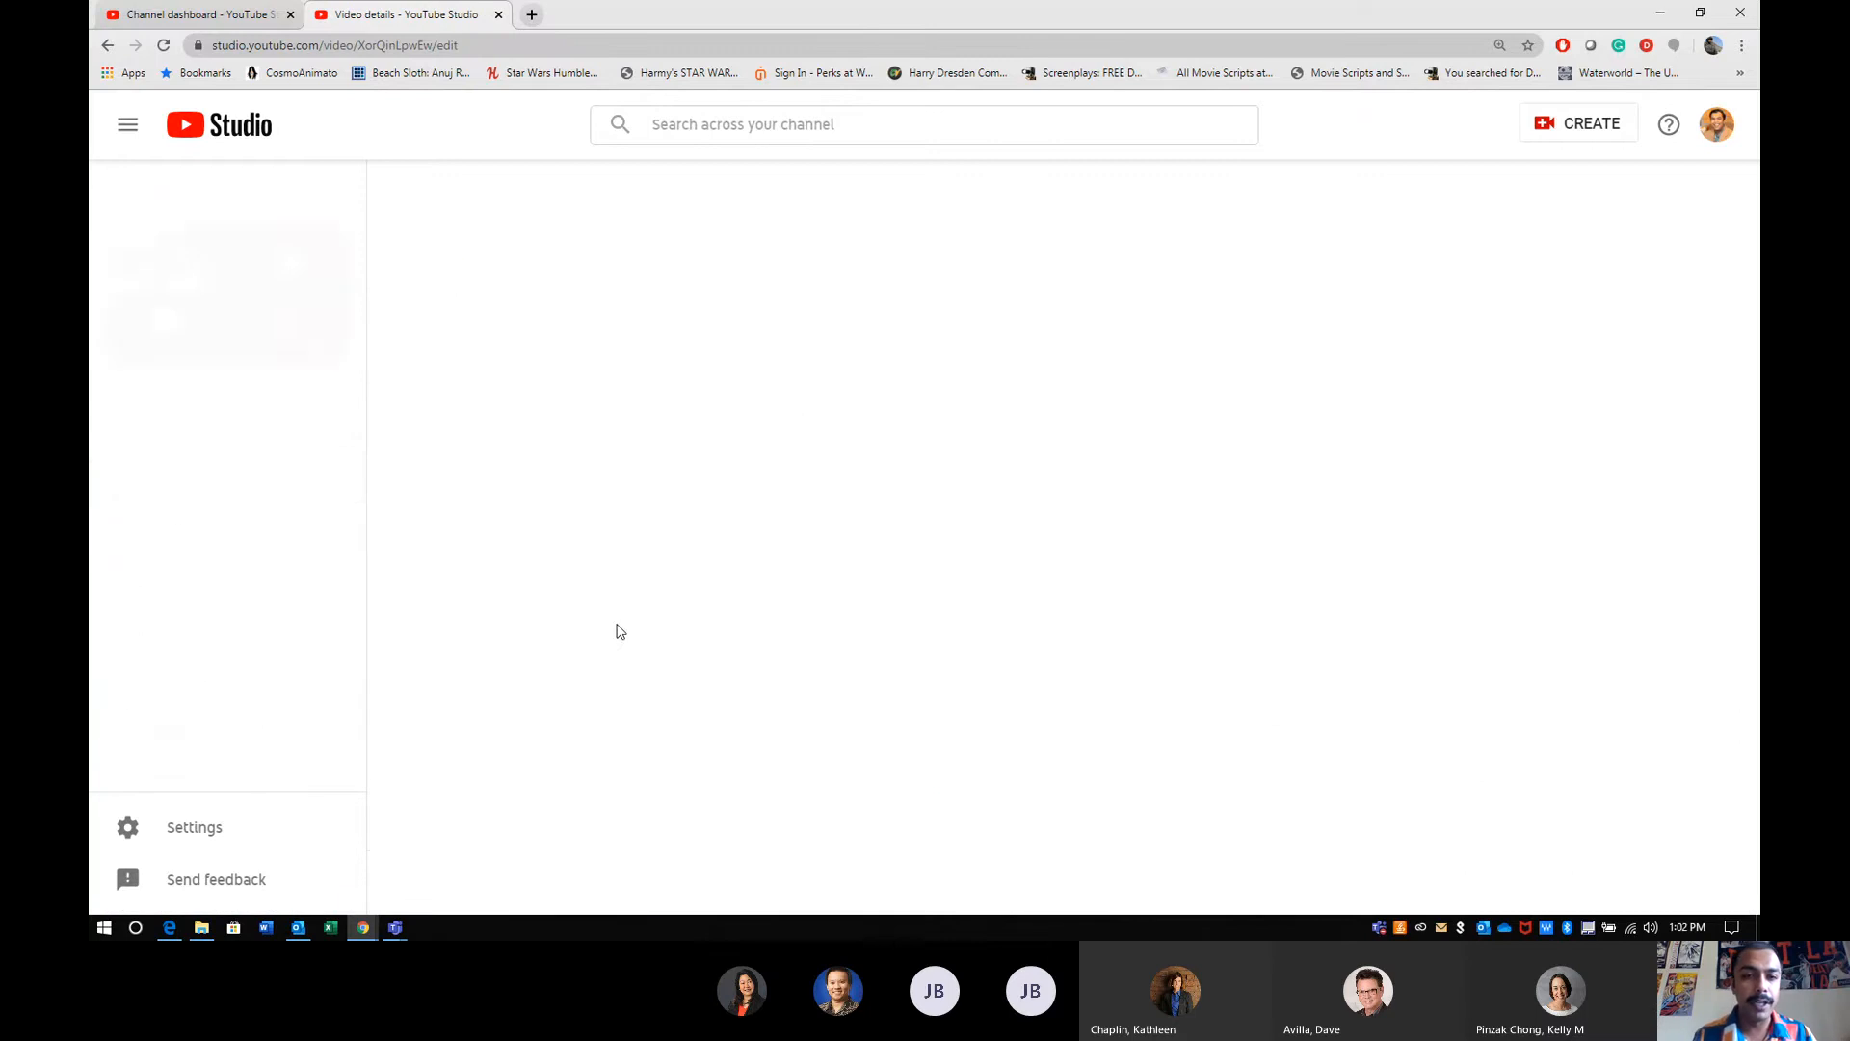
{"action": "left_click", "coordinate": [207, 683]}
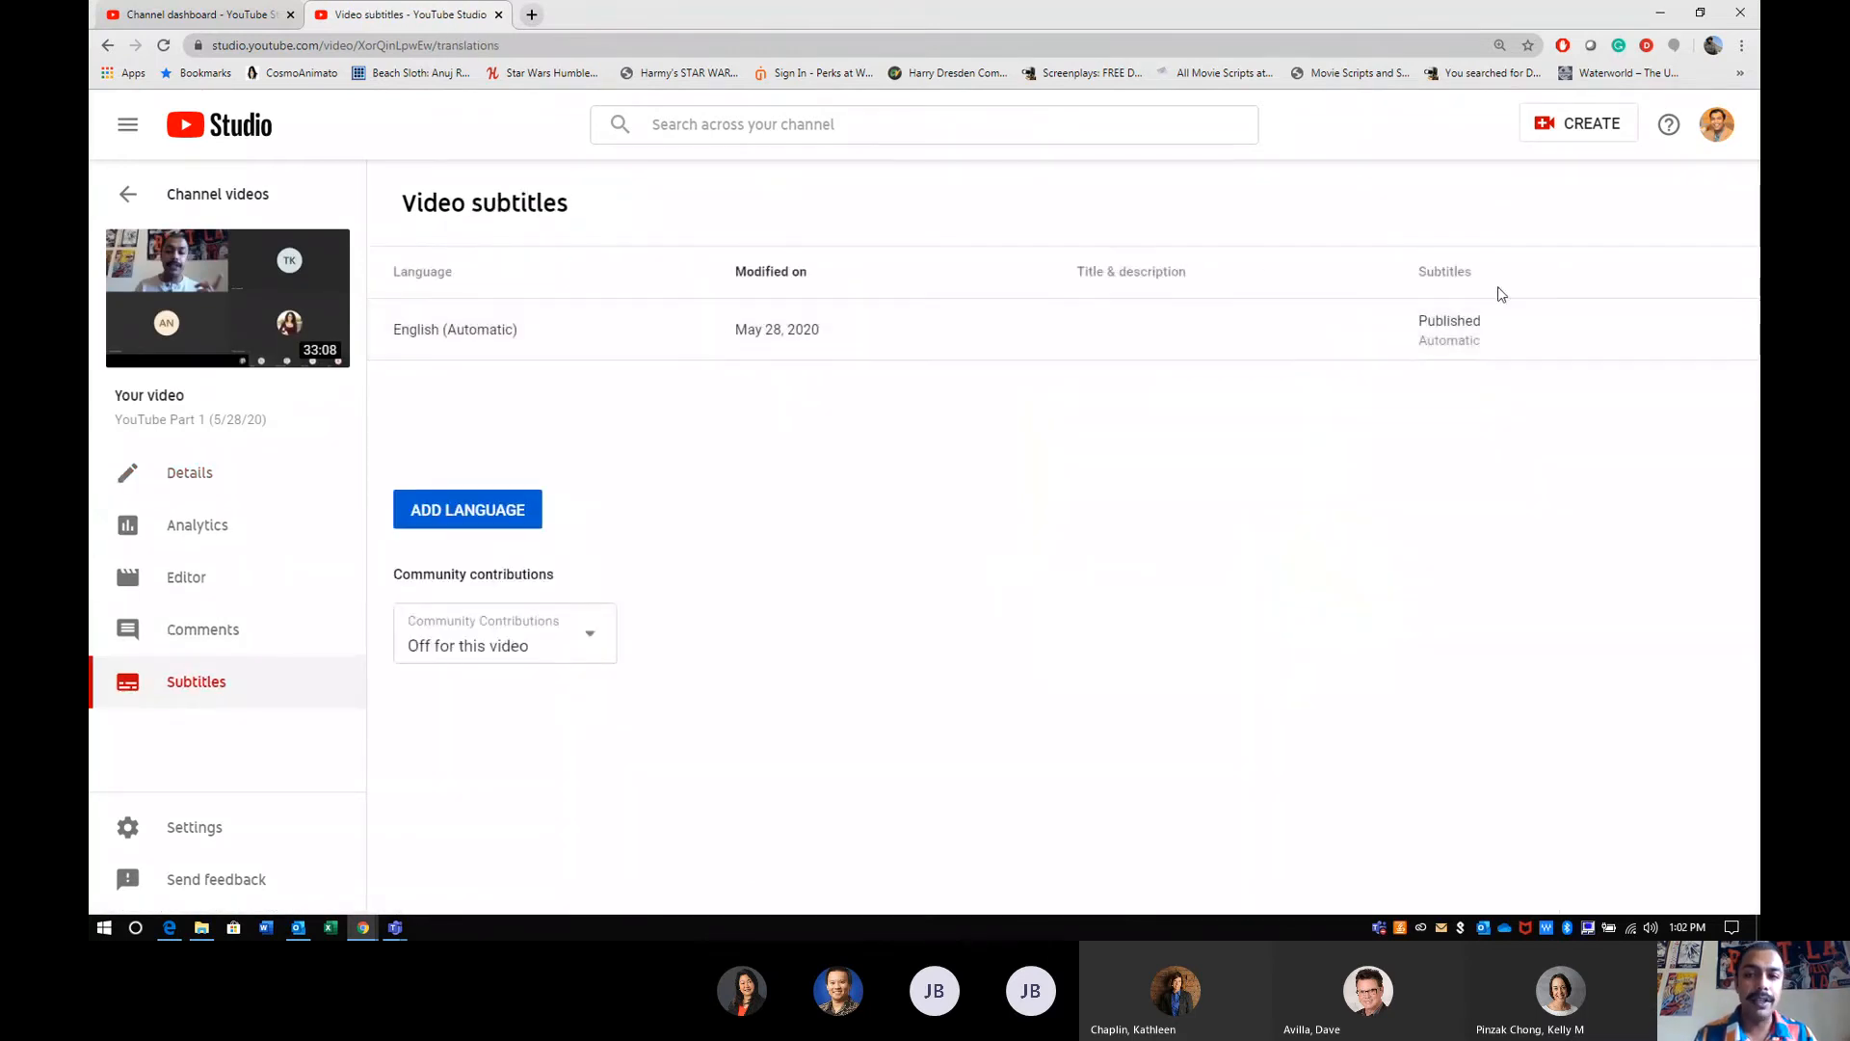
{"action": "left_click", "coordinate": [1463, 329]}
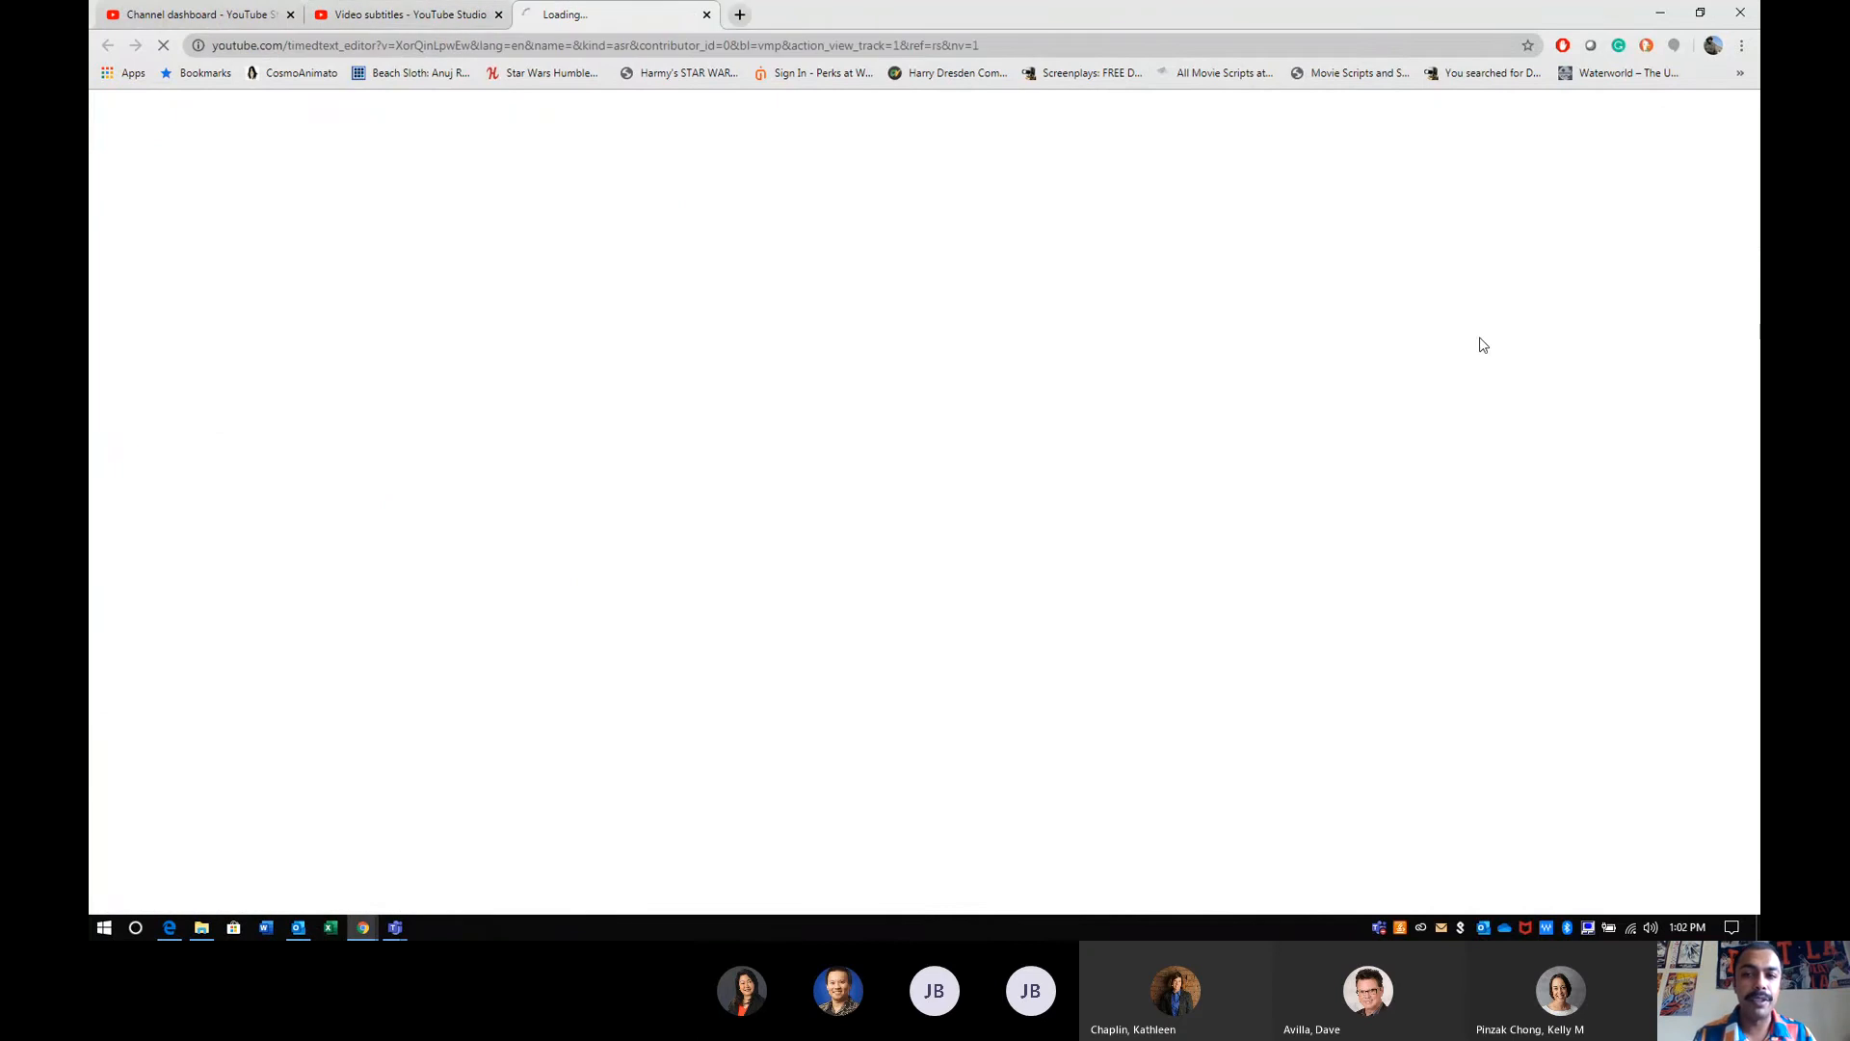
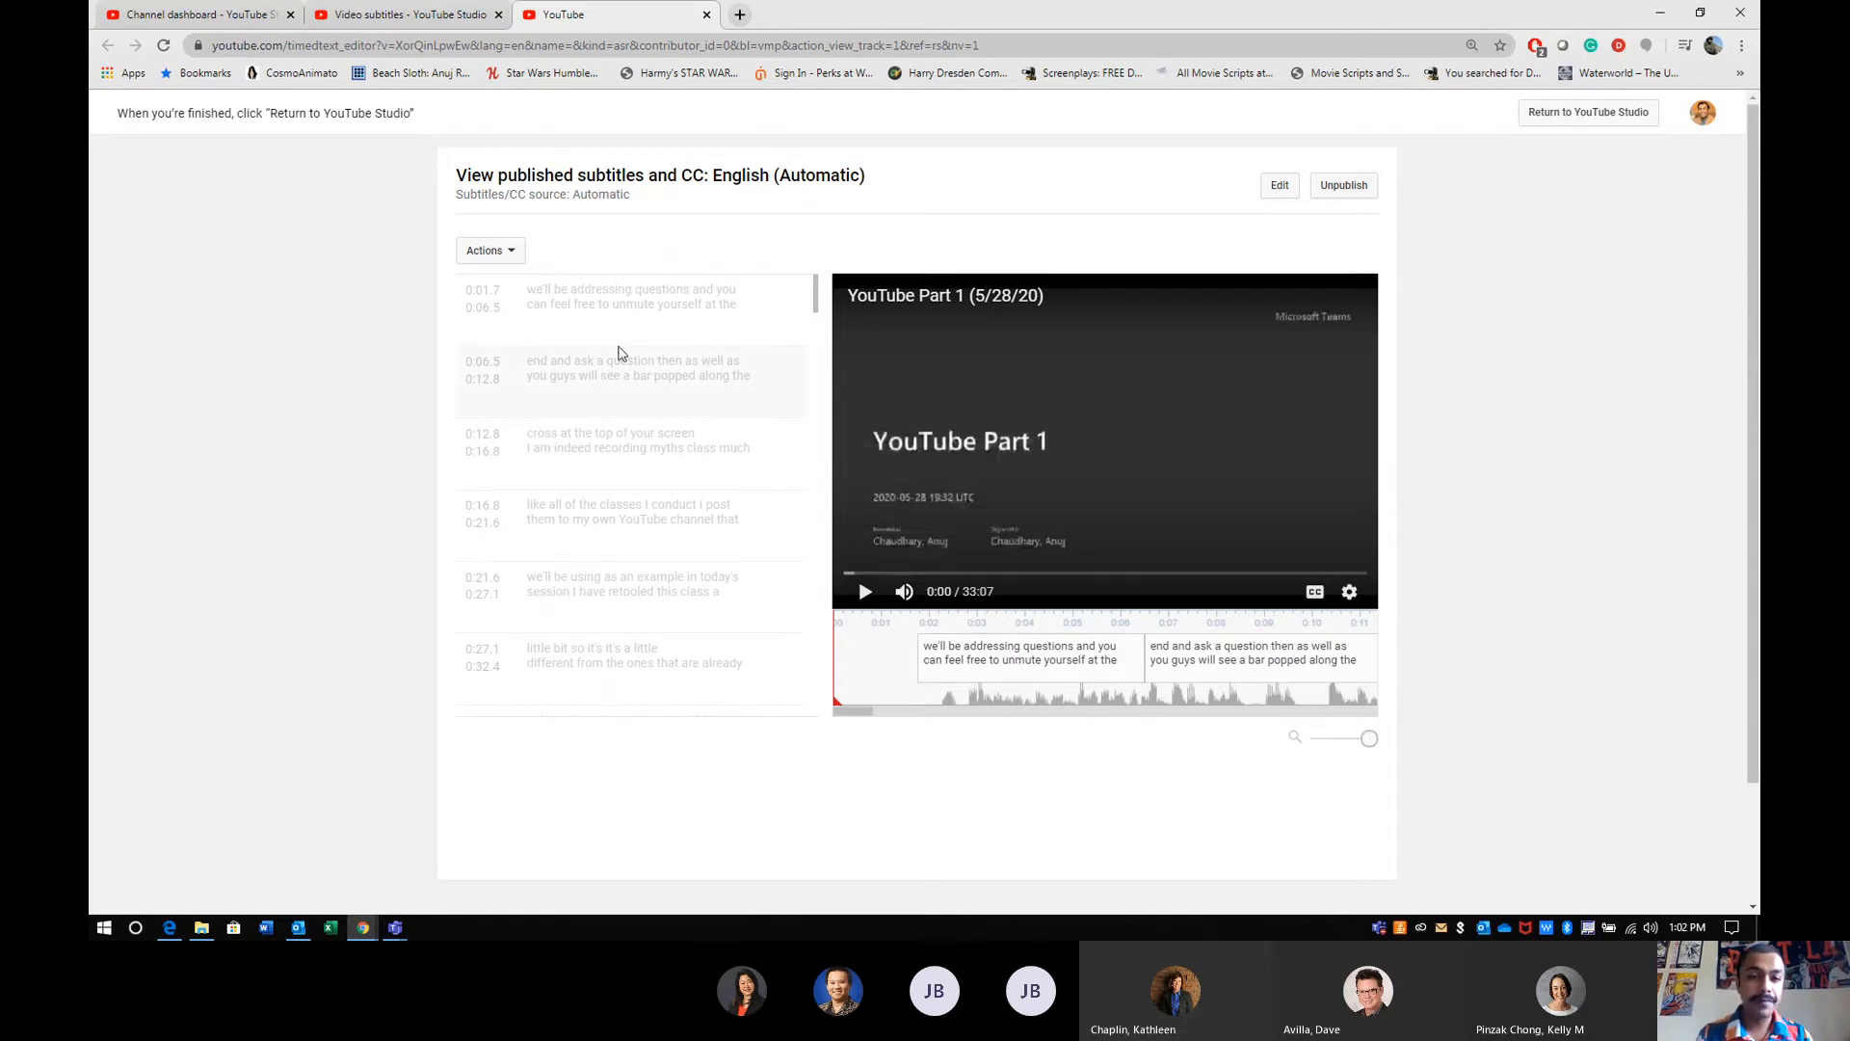
- Check the download formats offered for the automatic English subtitles and open the subtitles for editing
{"action": "left_click", "coordinate": [520, 267]}
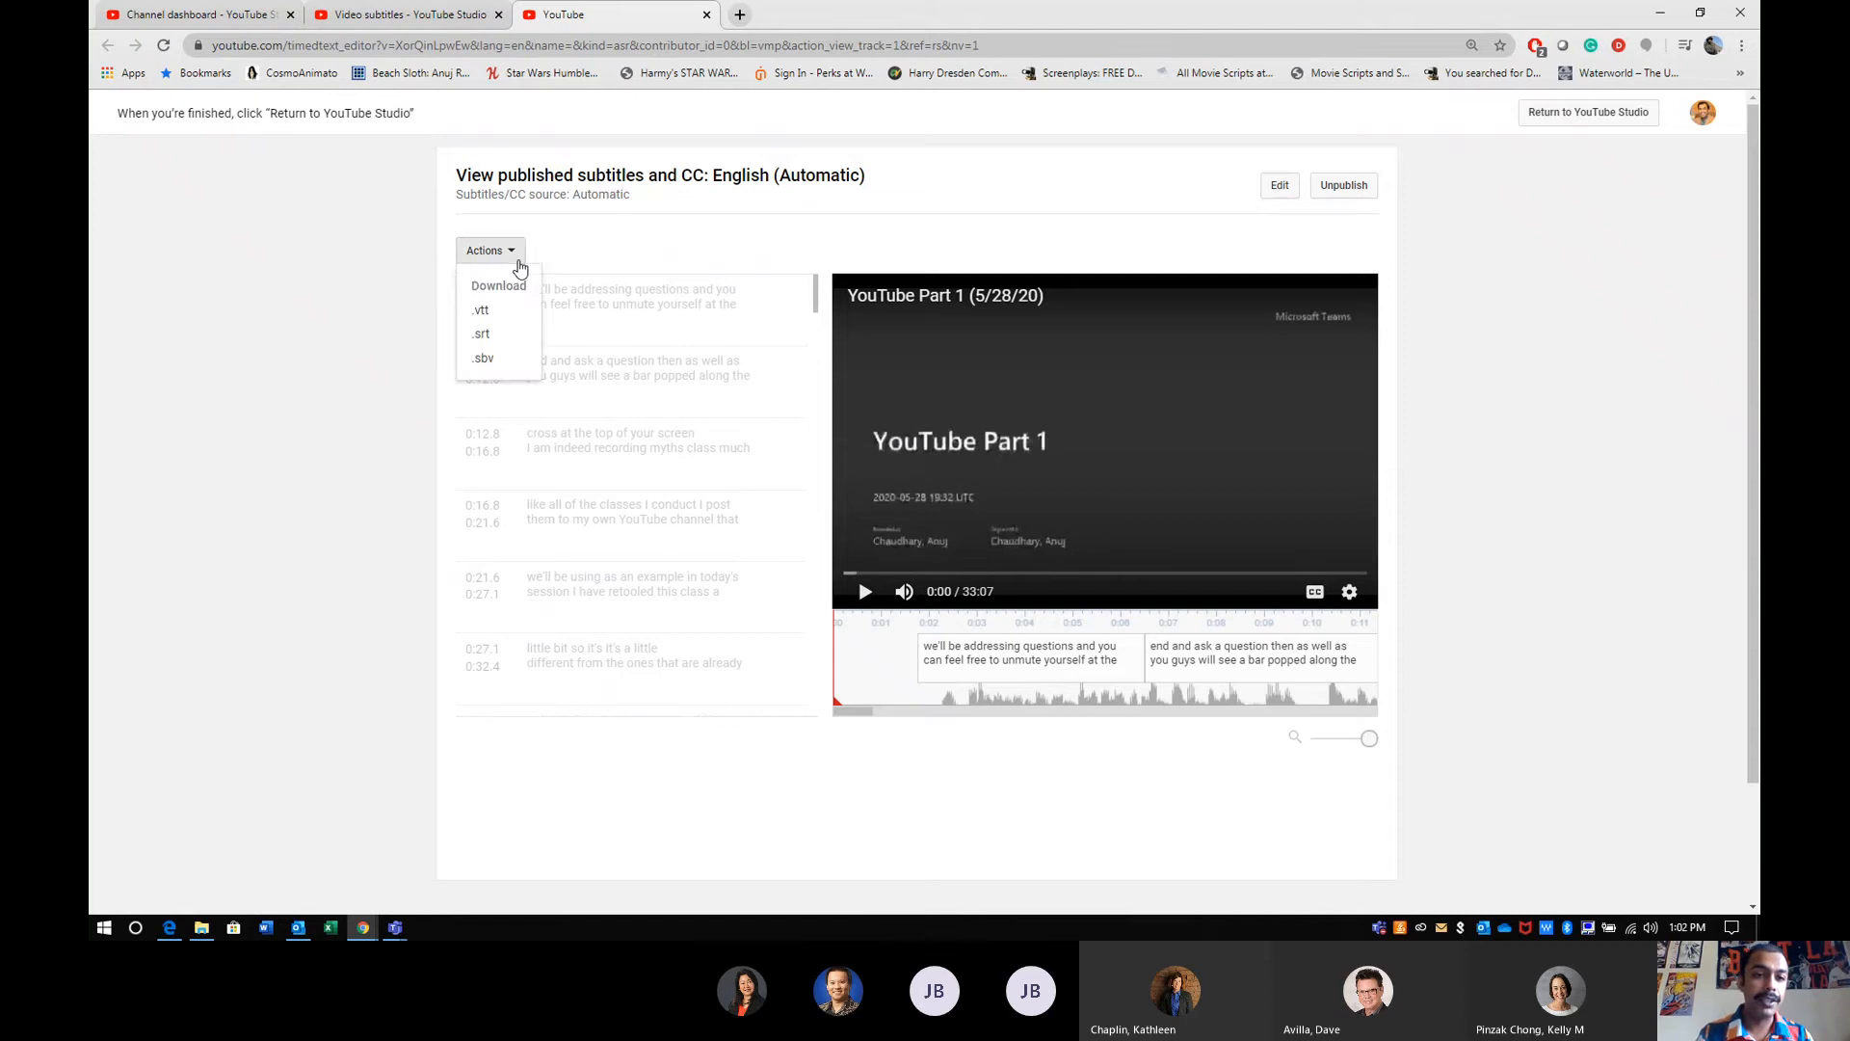
{"action": "left_click", "coordinate": [520, 250]}
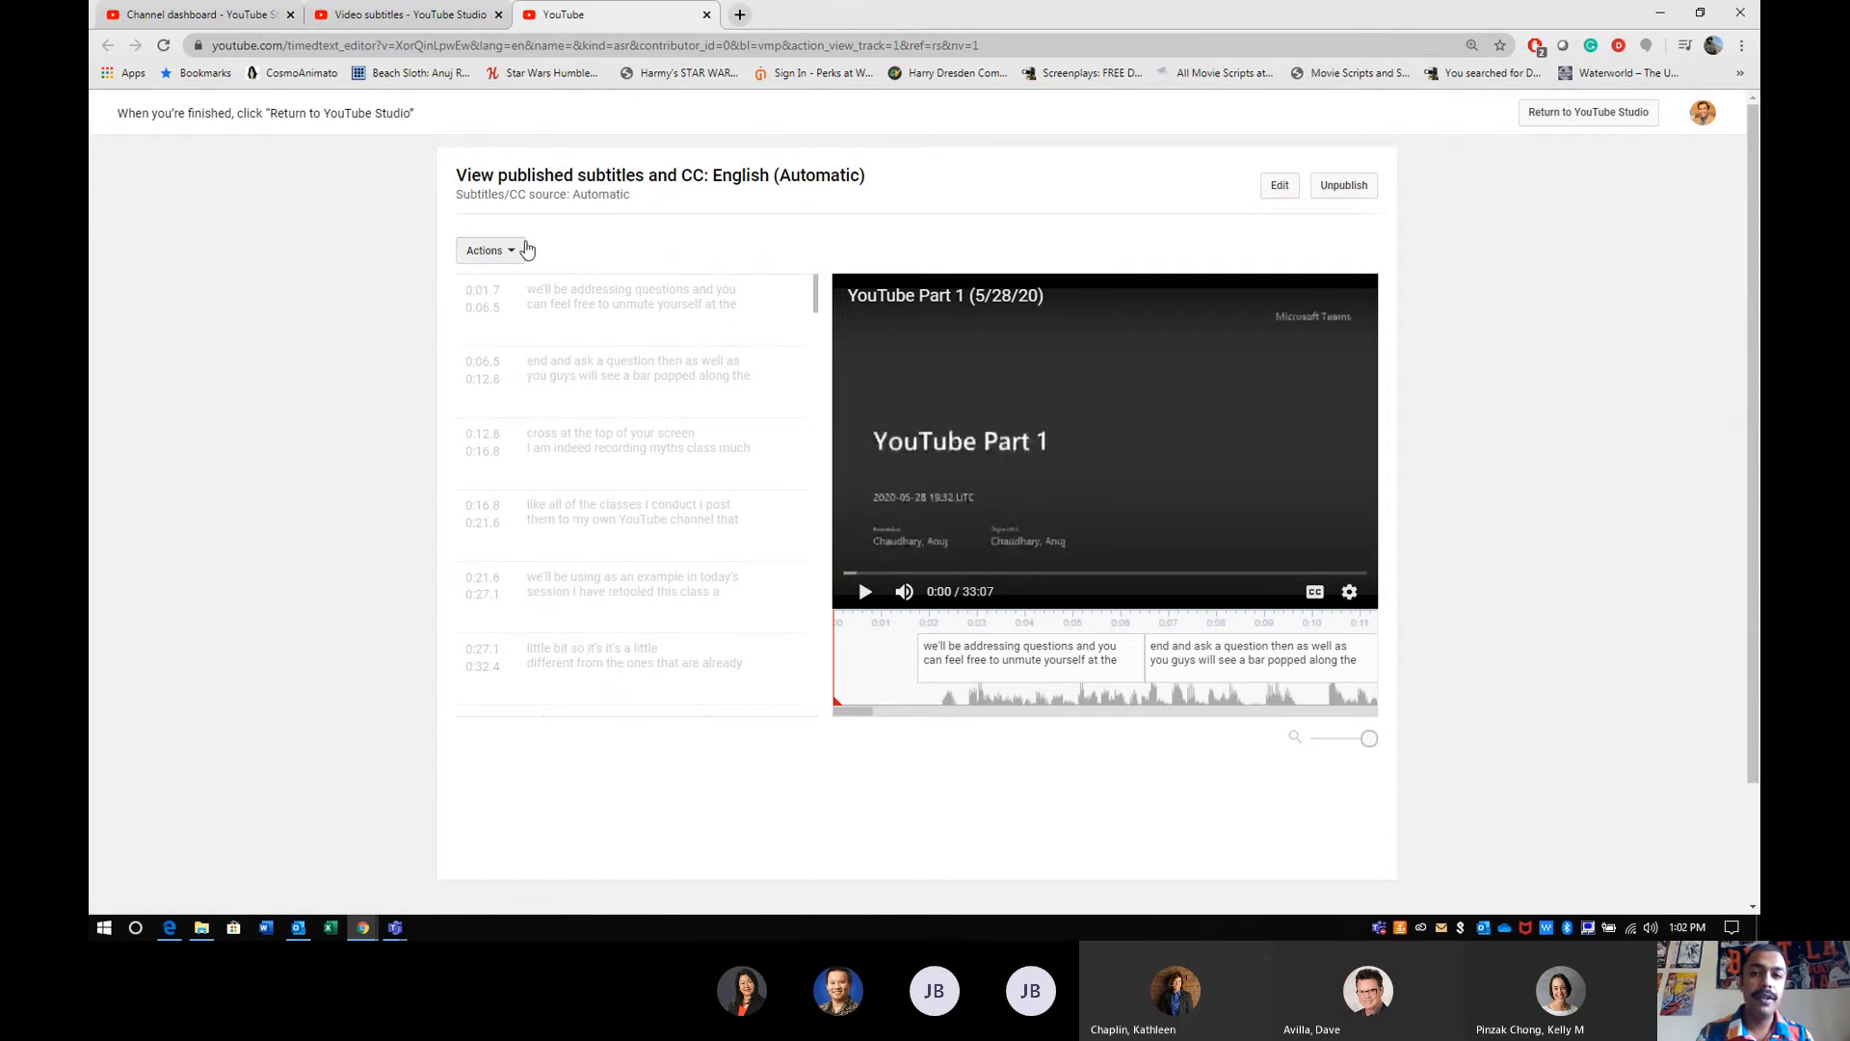
{"action": "left_click", "coordinate": [1296, 193]}
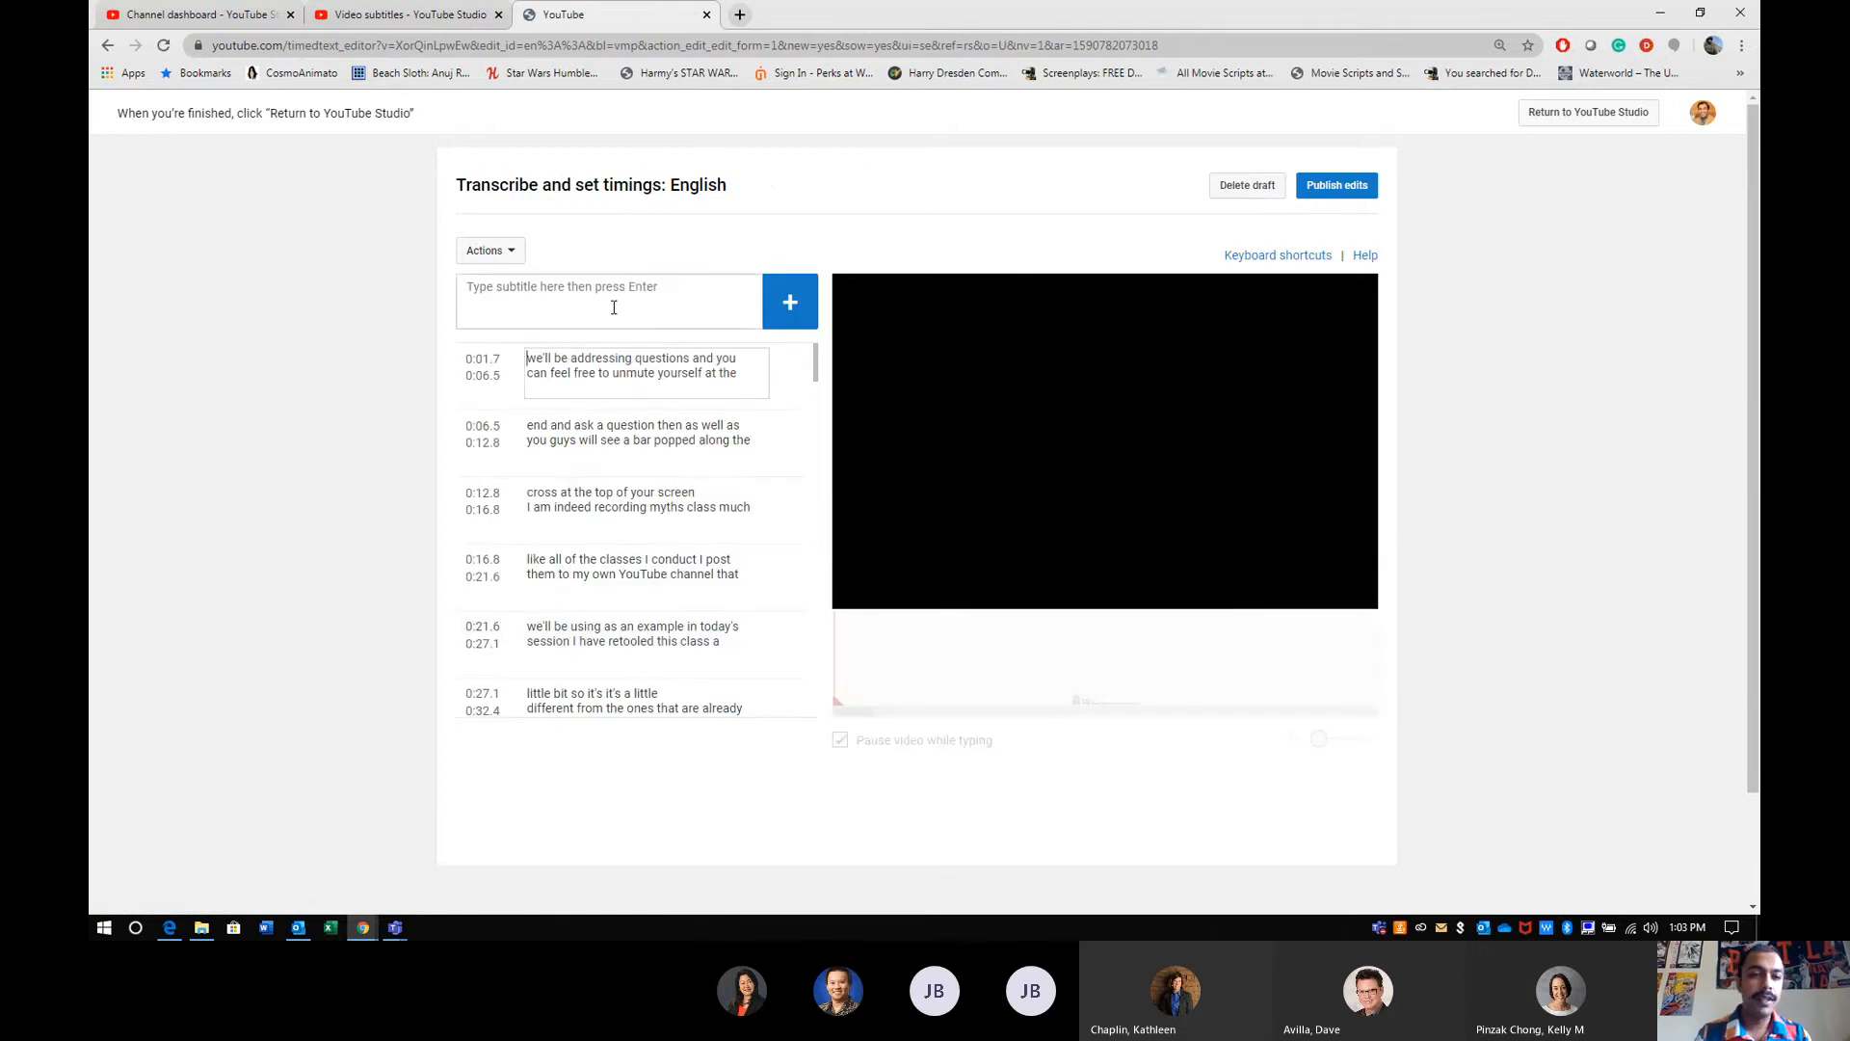
- Pause the video preview and replace the word "myths" with "this" in the subtitle starting at 0:12.8
{"action": "left_click", "coordinate": [614, 307]}
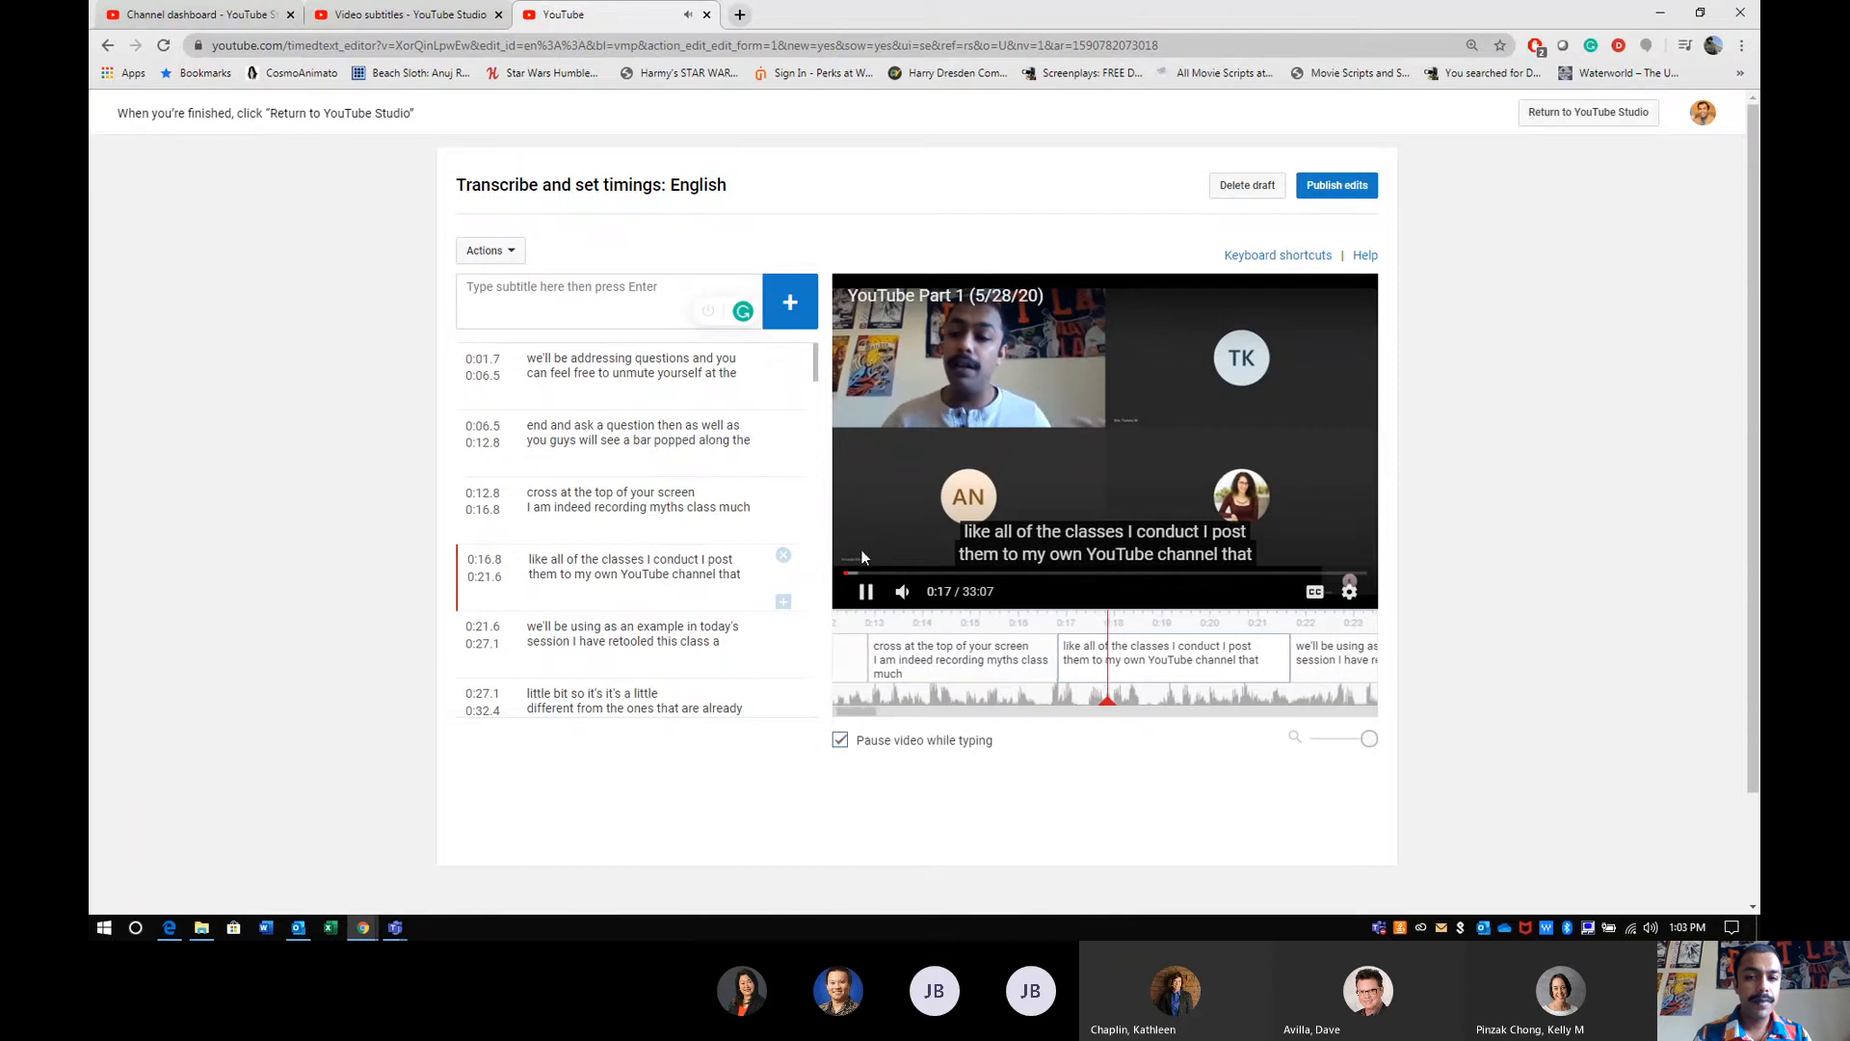
{"action": "left_click", "coordinate": [864, 598]}
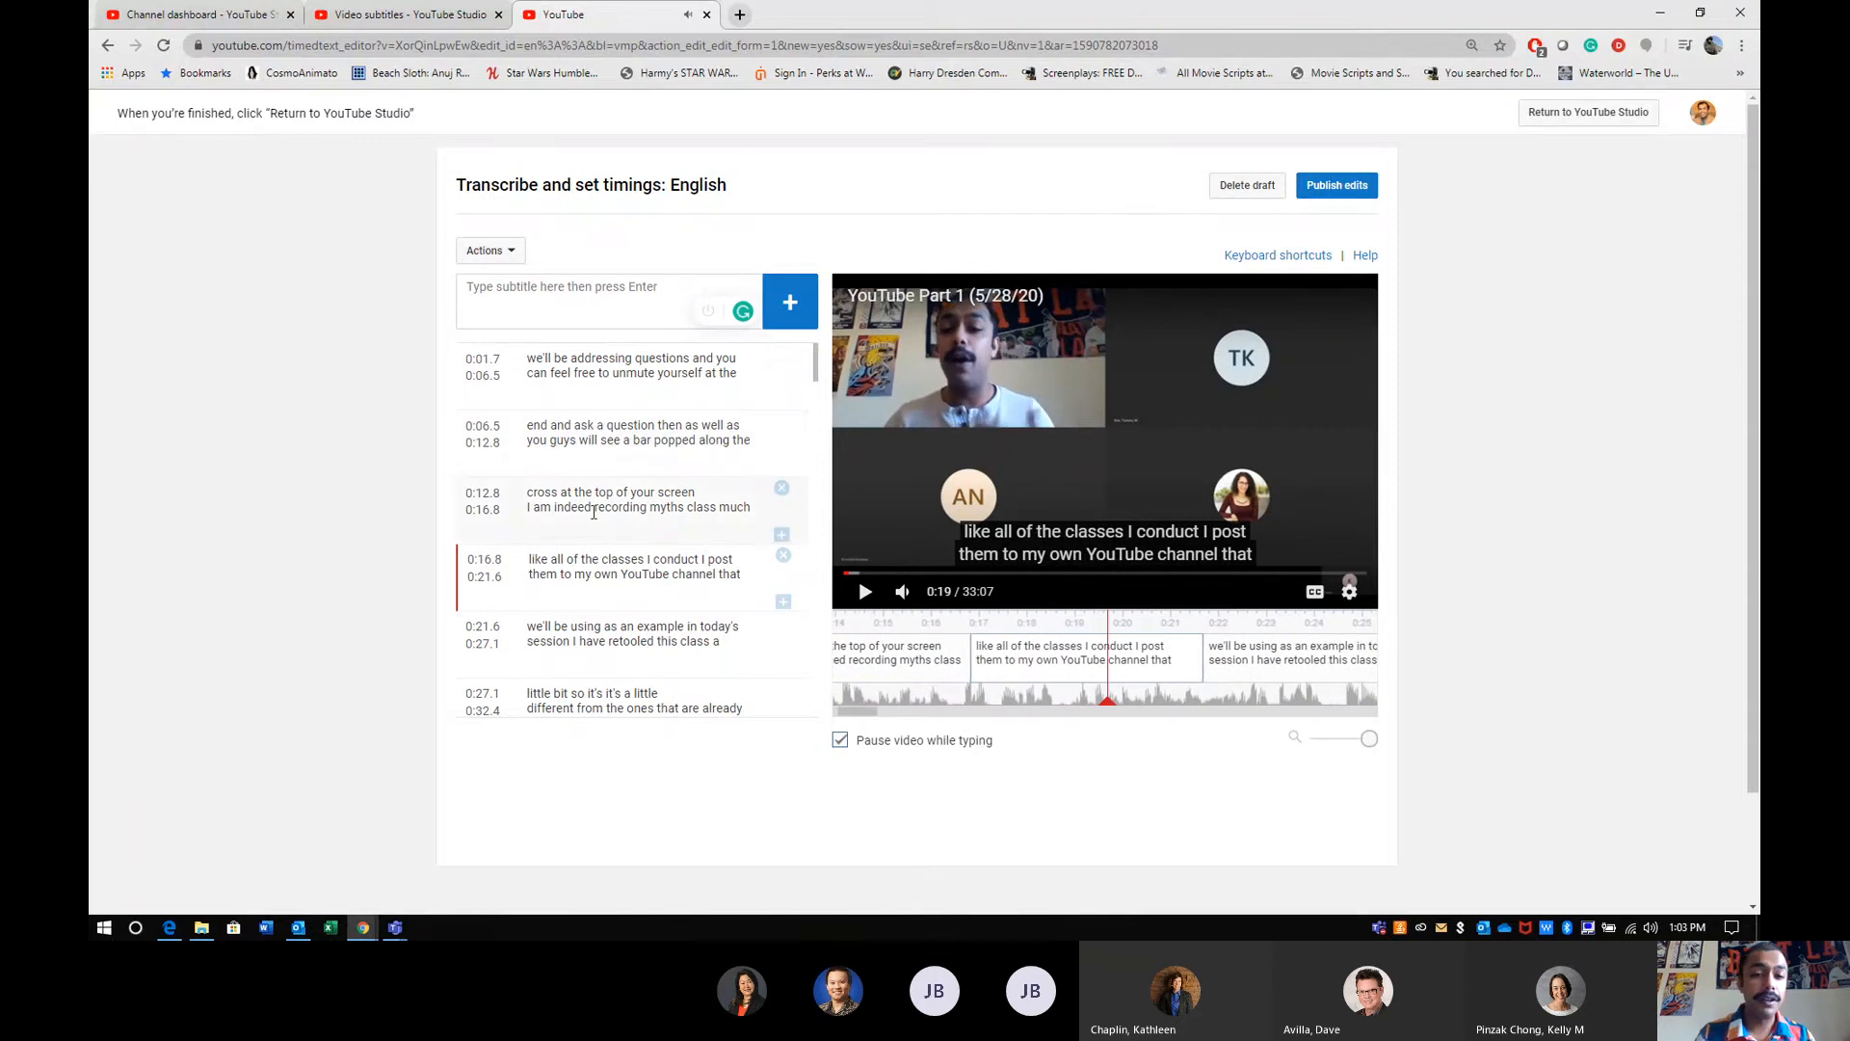
{"action": "left_click", "coordinate": [645, 503]}
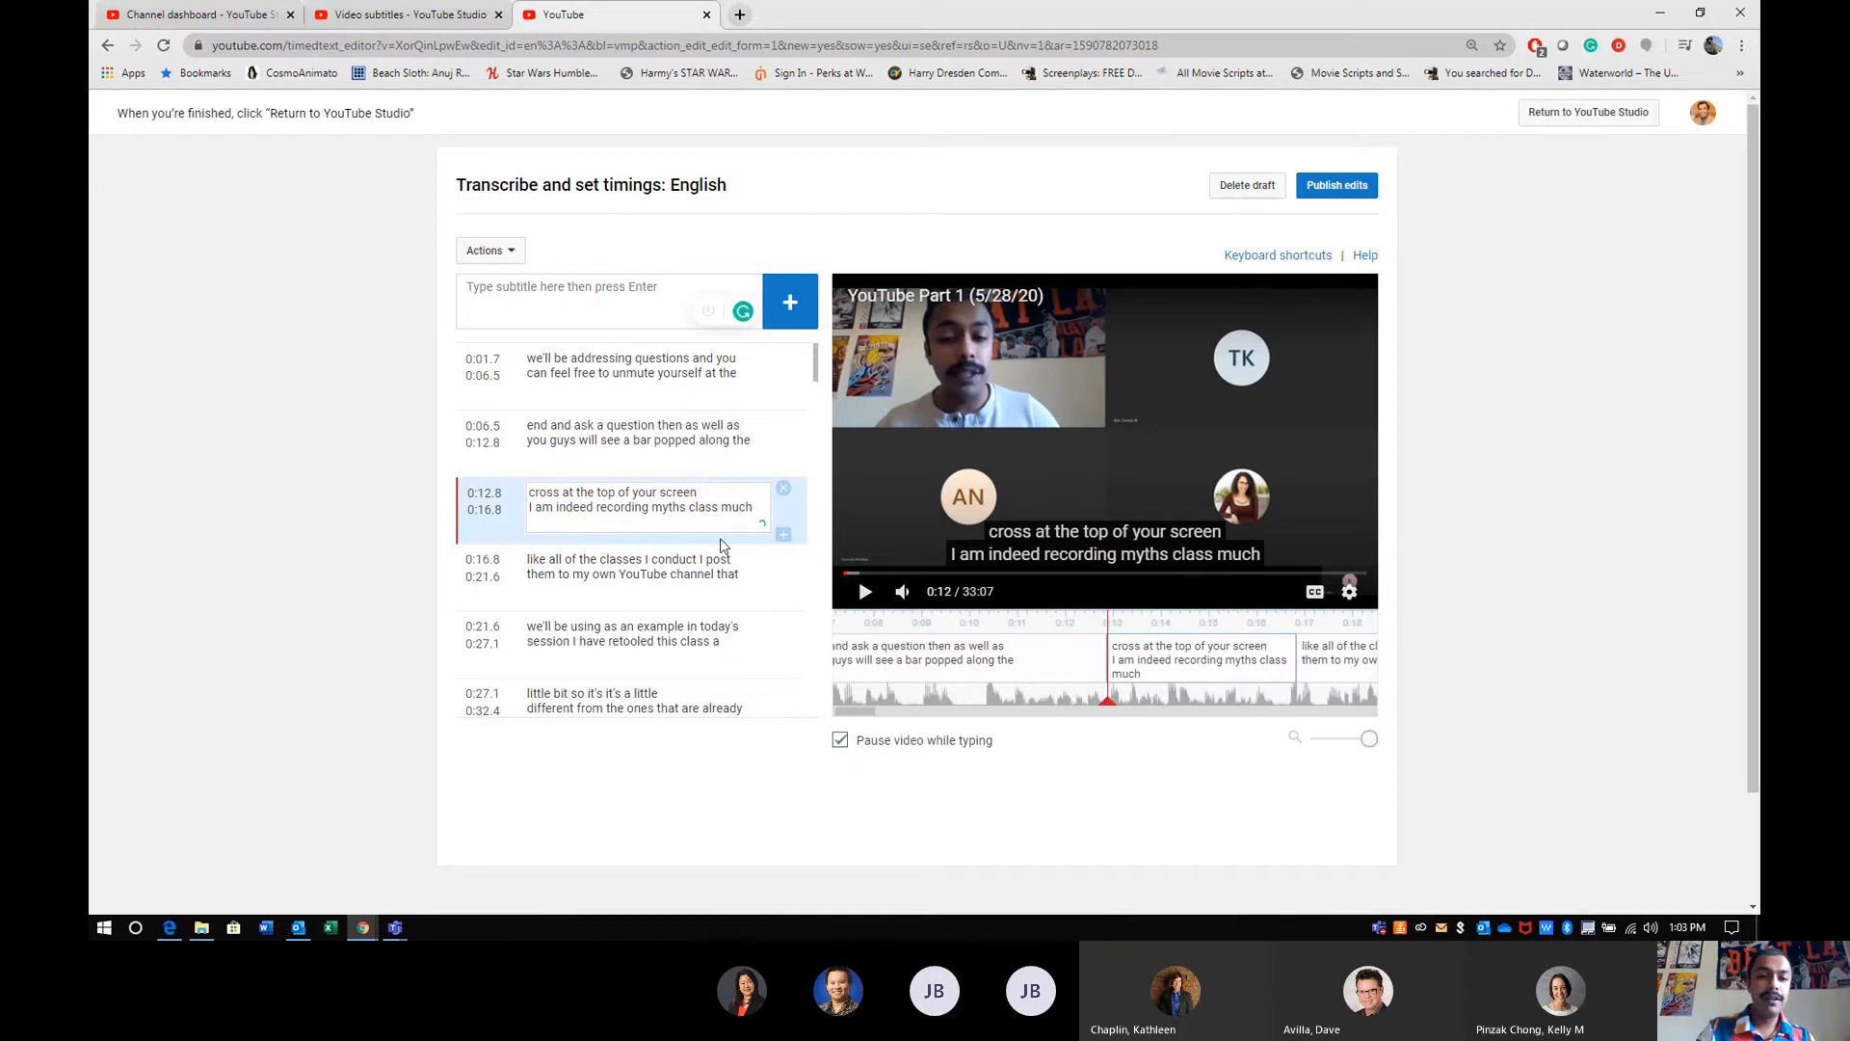
{"action": "key", "text": "BackSpace"}
{"action": "key", "text": "BackSpace"}
{"action": "key", "text": "BackSpace"}
{"action": "key", "text": "BackSpace"}
{"action": "key", "text": "BackSpace"}
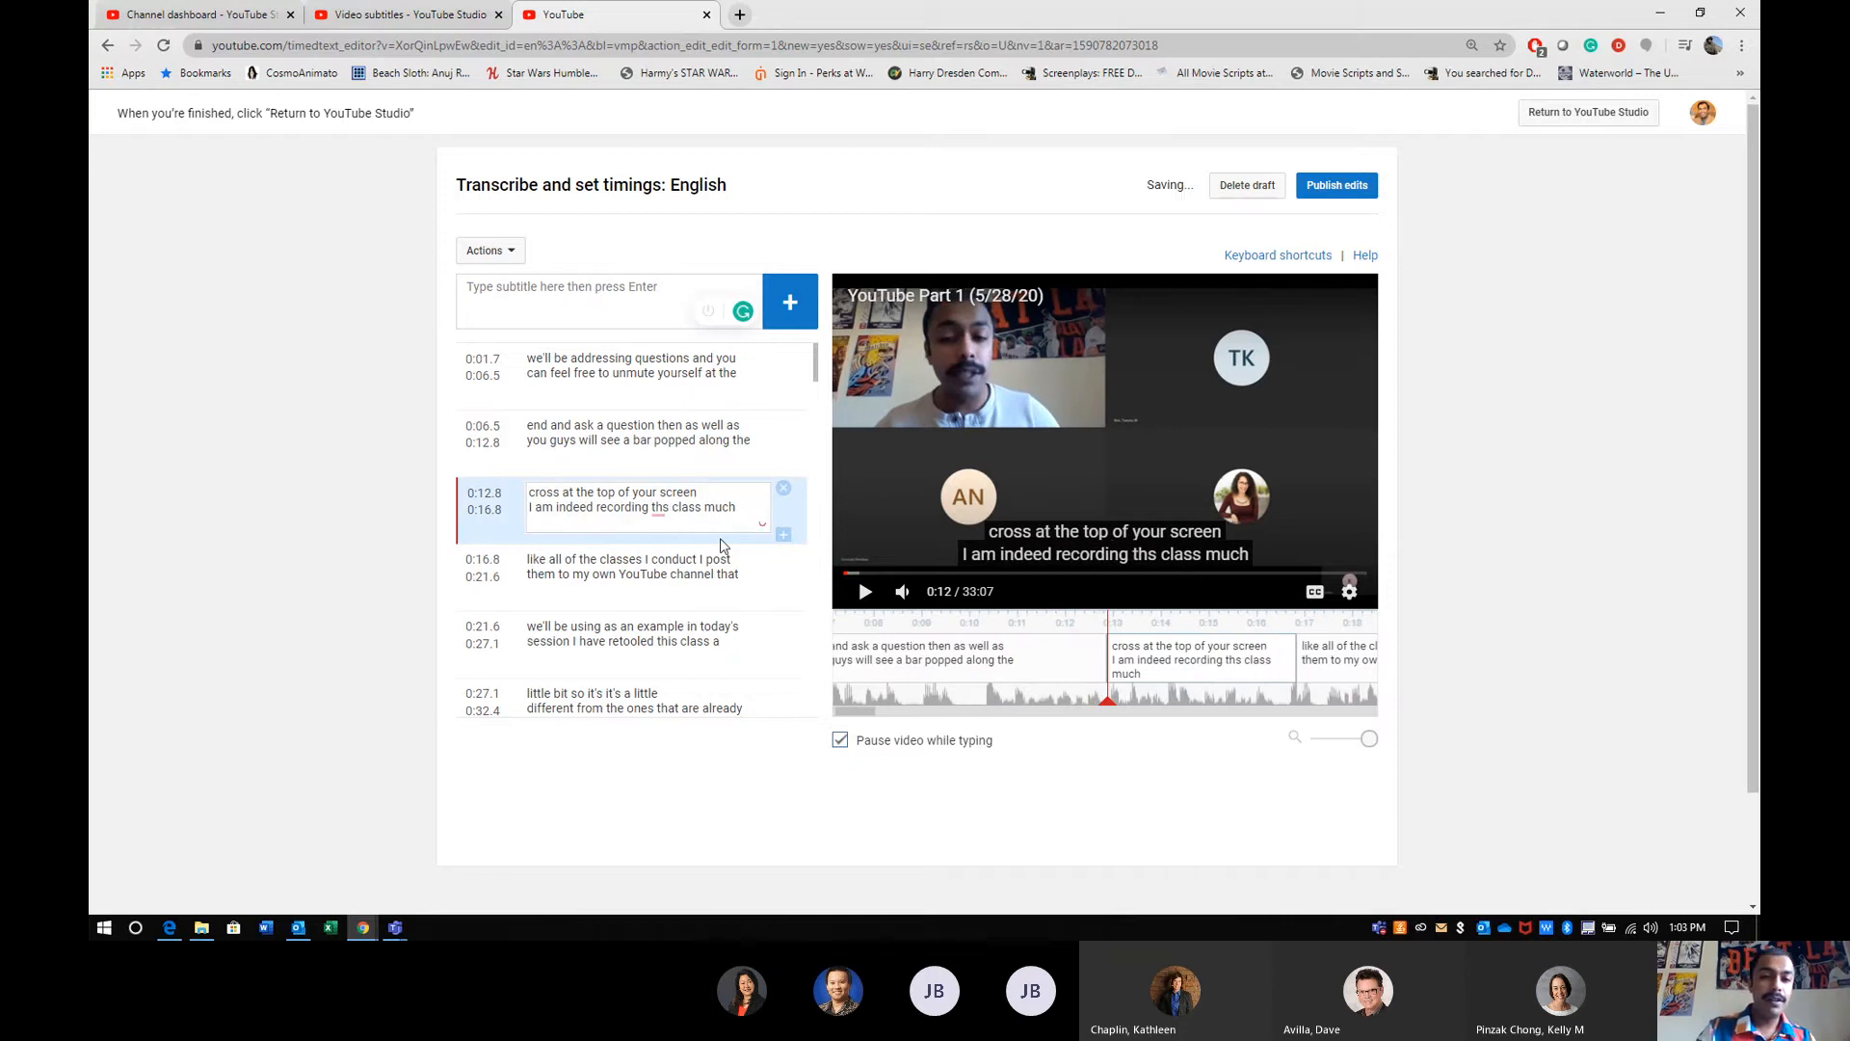
{"action": "type", "text": "This"}
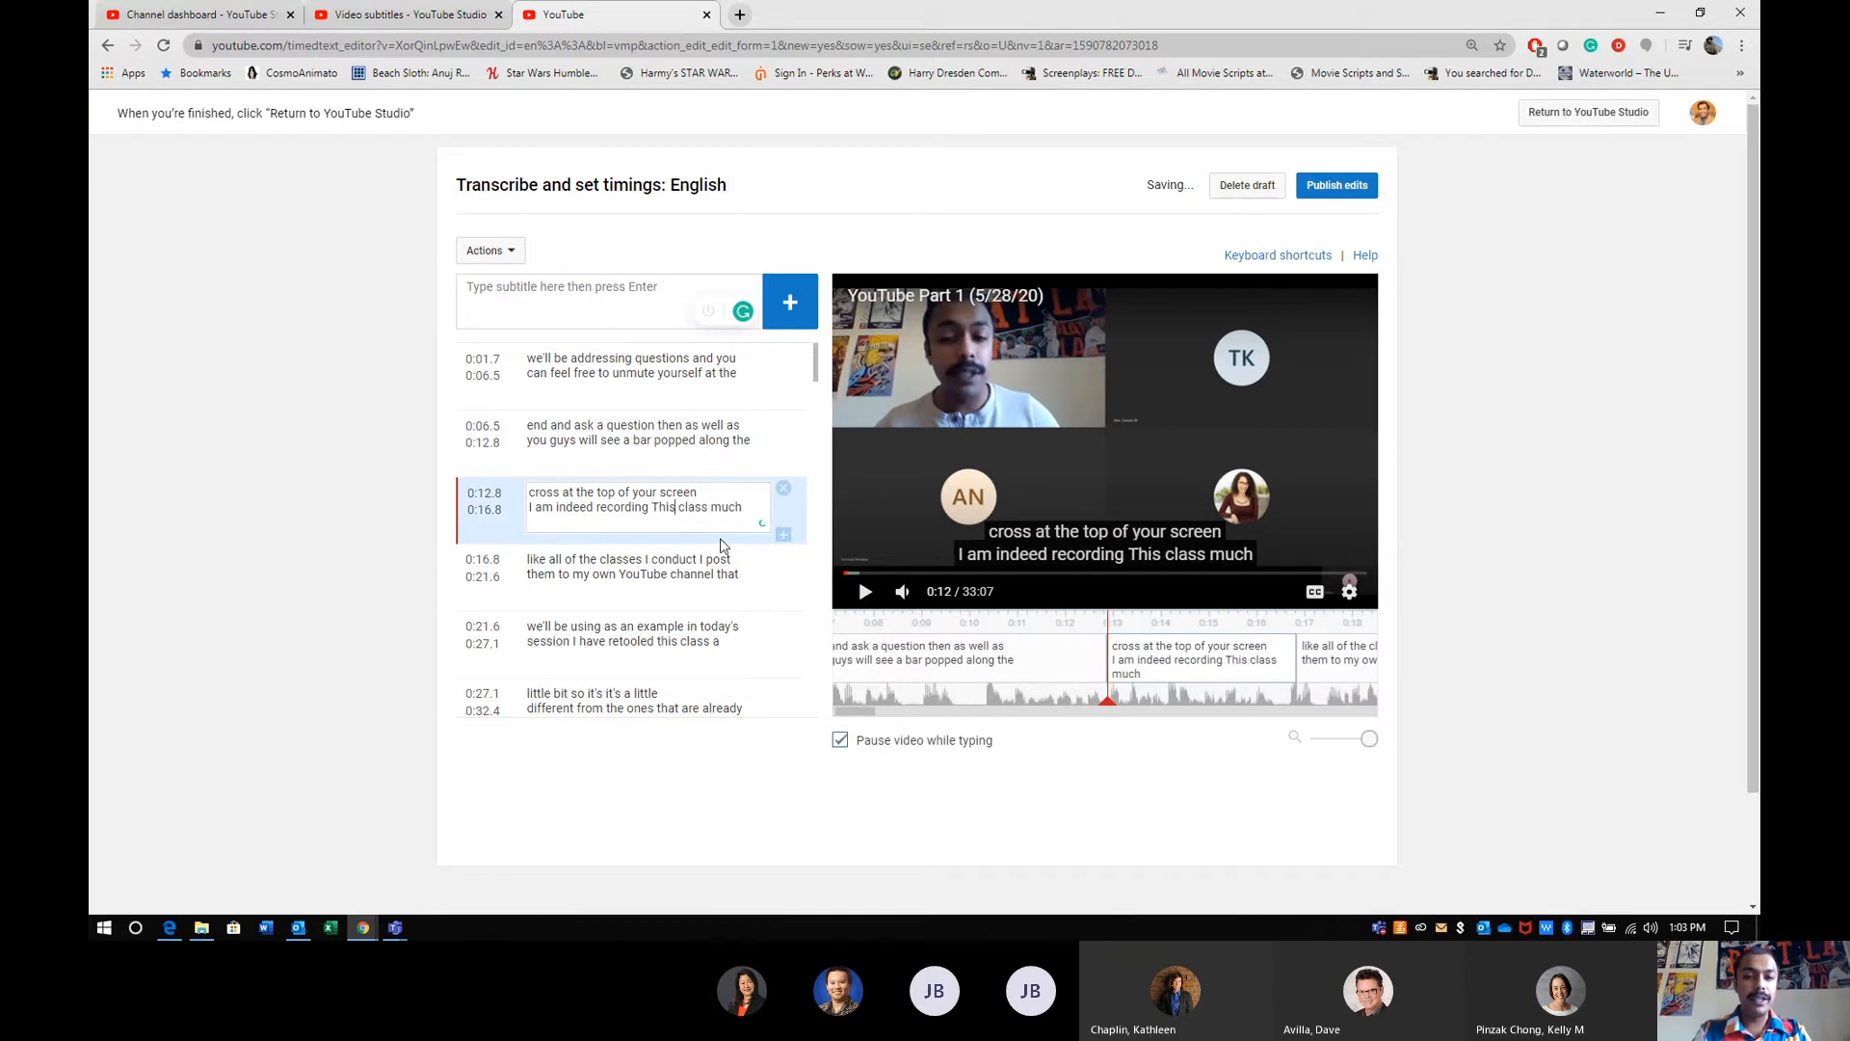
{"action": "key", "text": "BackSpace"}
{"action": "key", "text": "BackSpace"}
{"action": "key", "text": "BackSpace"}
{"action": "key", "text": "BackSpace"}
{"action": "type", "text": "this"}
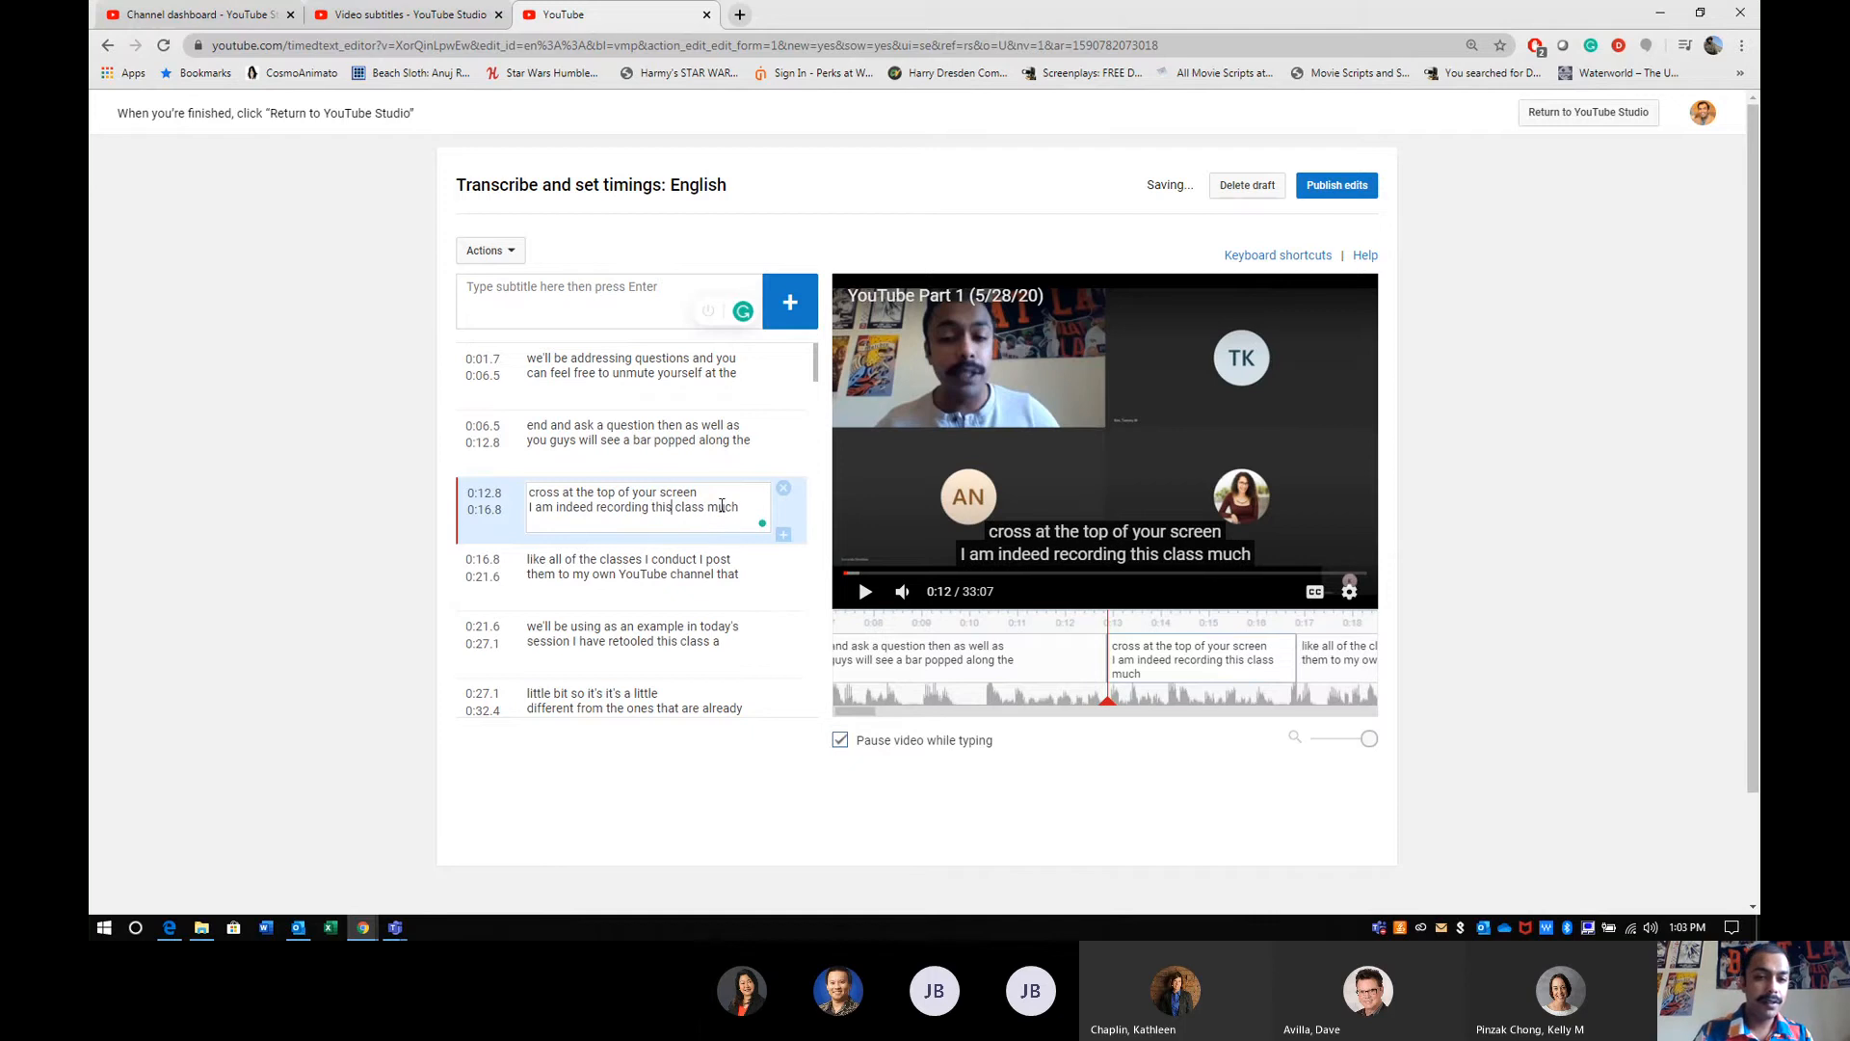
- Remove the word "much" from the end of the subtitle starting at 0:12.8
{"action": "key", "text": "BackSpace"}
{"action": "key", "text": "Delete"}
{"action": "key", "text": "Delete"}
{"action": "key", "text": "BackSpace"}
{"action": "key", "text": "BackSpace"}
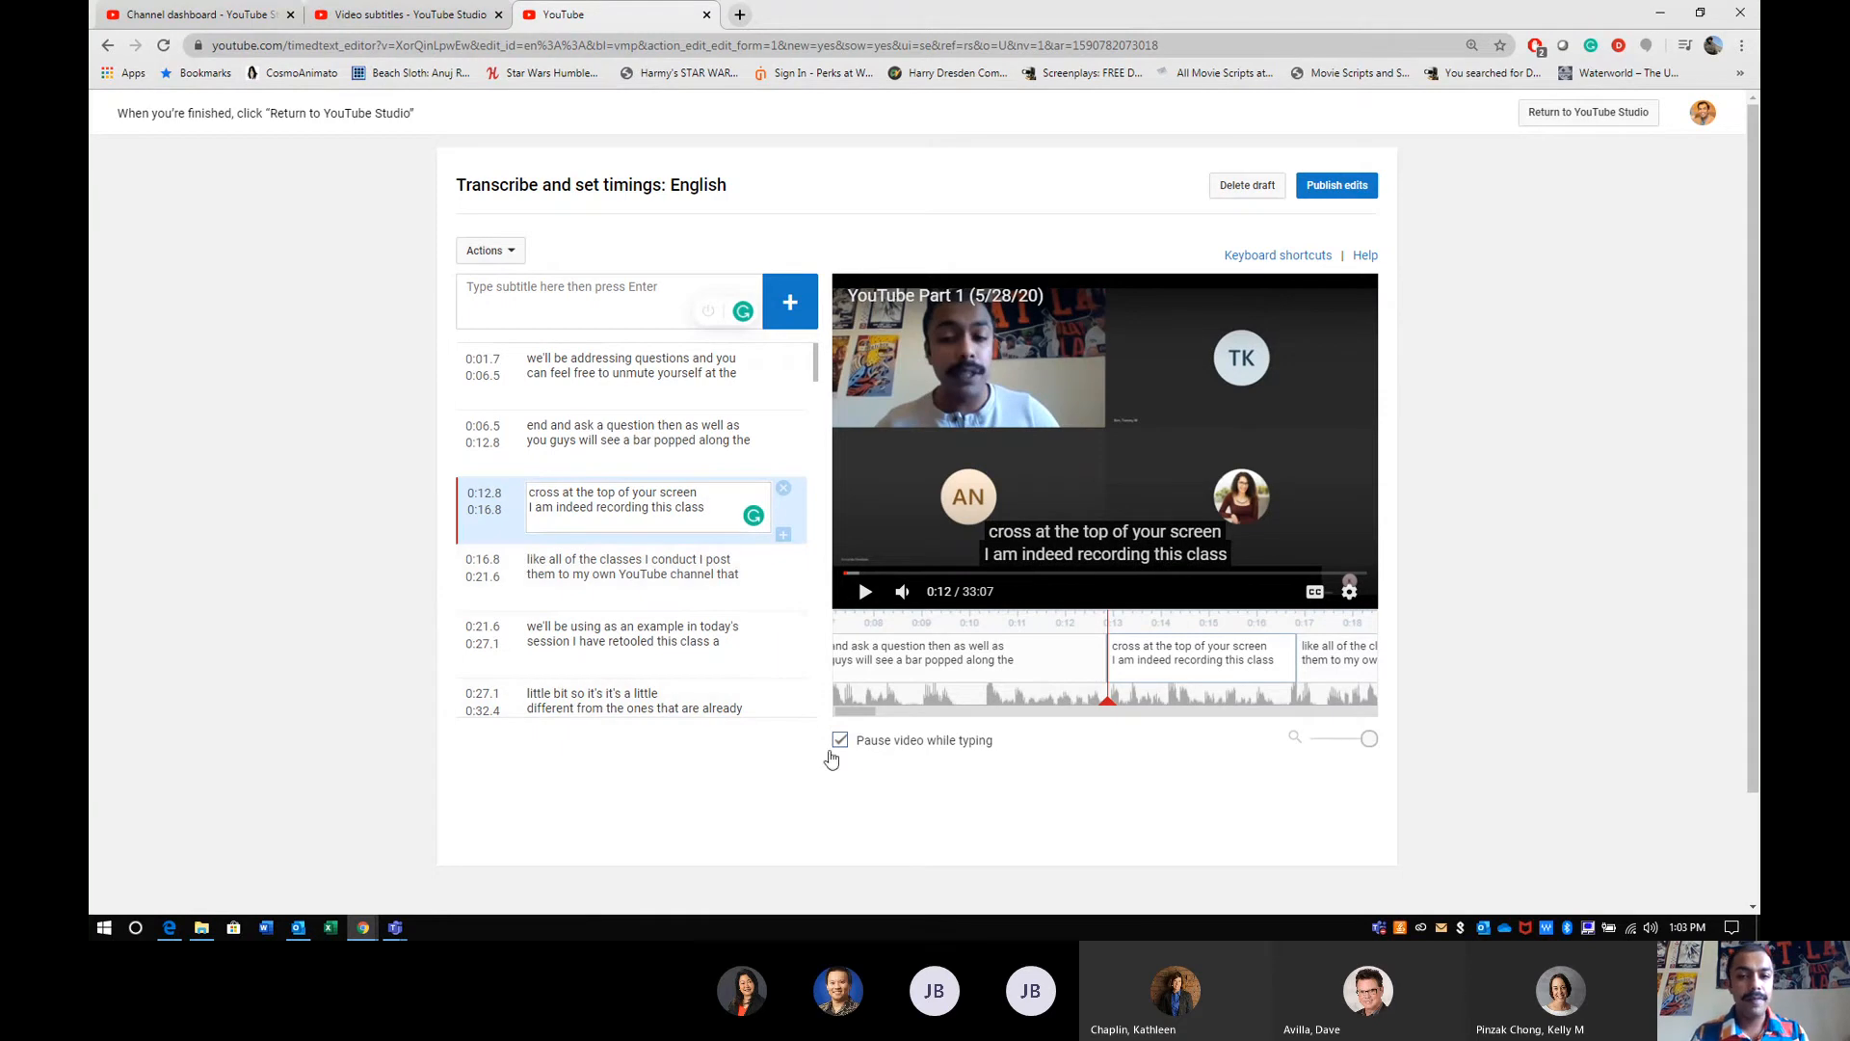
{"action": "key", "text": "Return"}
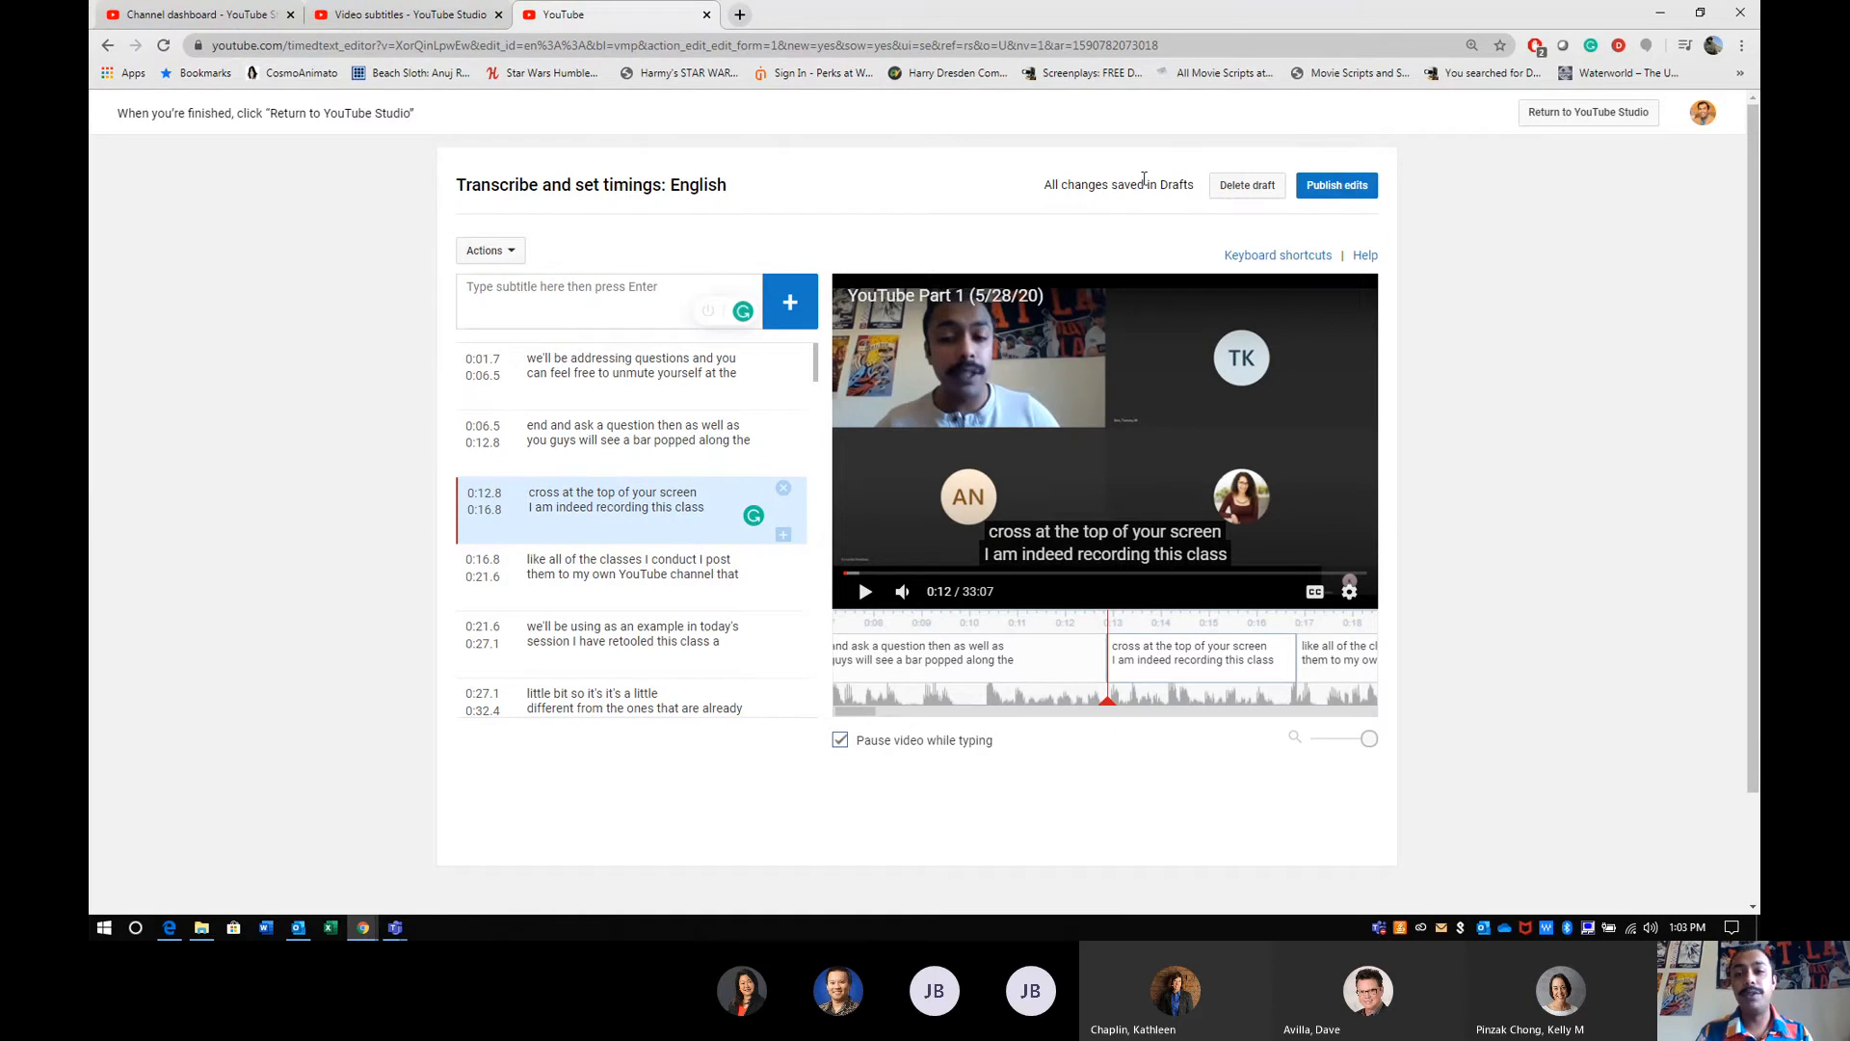
- Check the draft's save status and publish the edited English subtitles
{"action": "left_click_drag", "start_coordinate": [1046, 183], "coordinate": [1149, 184]}
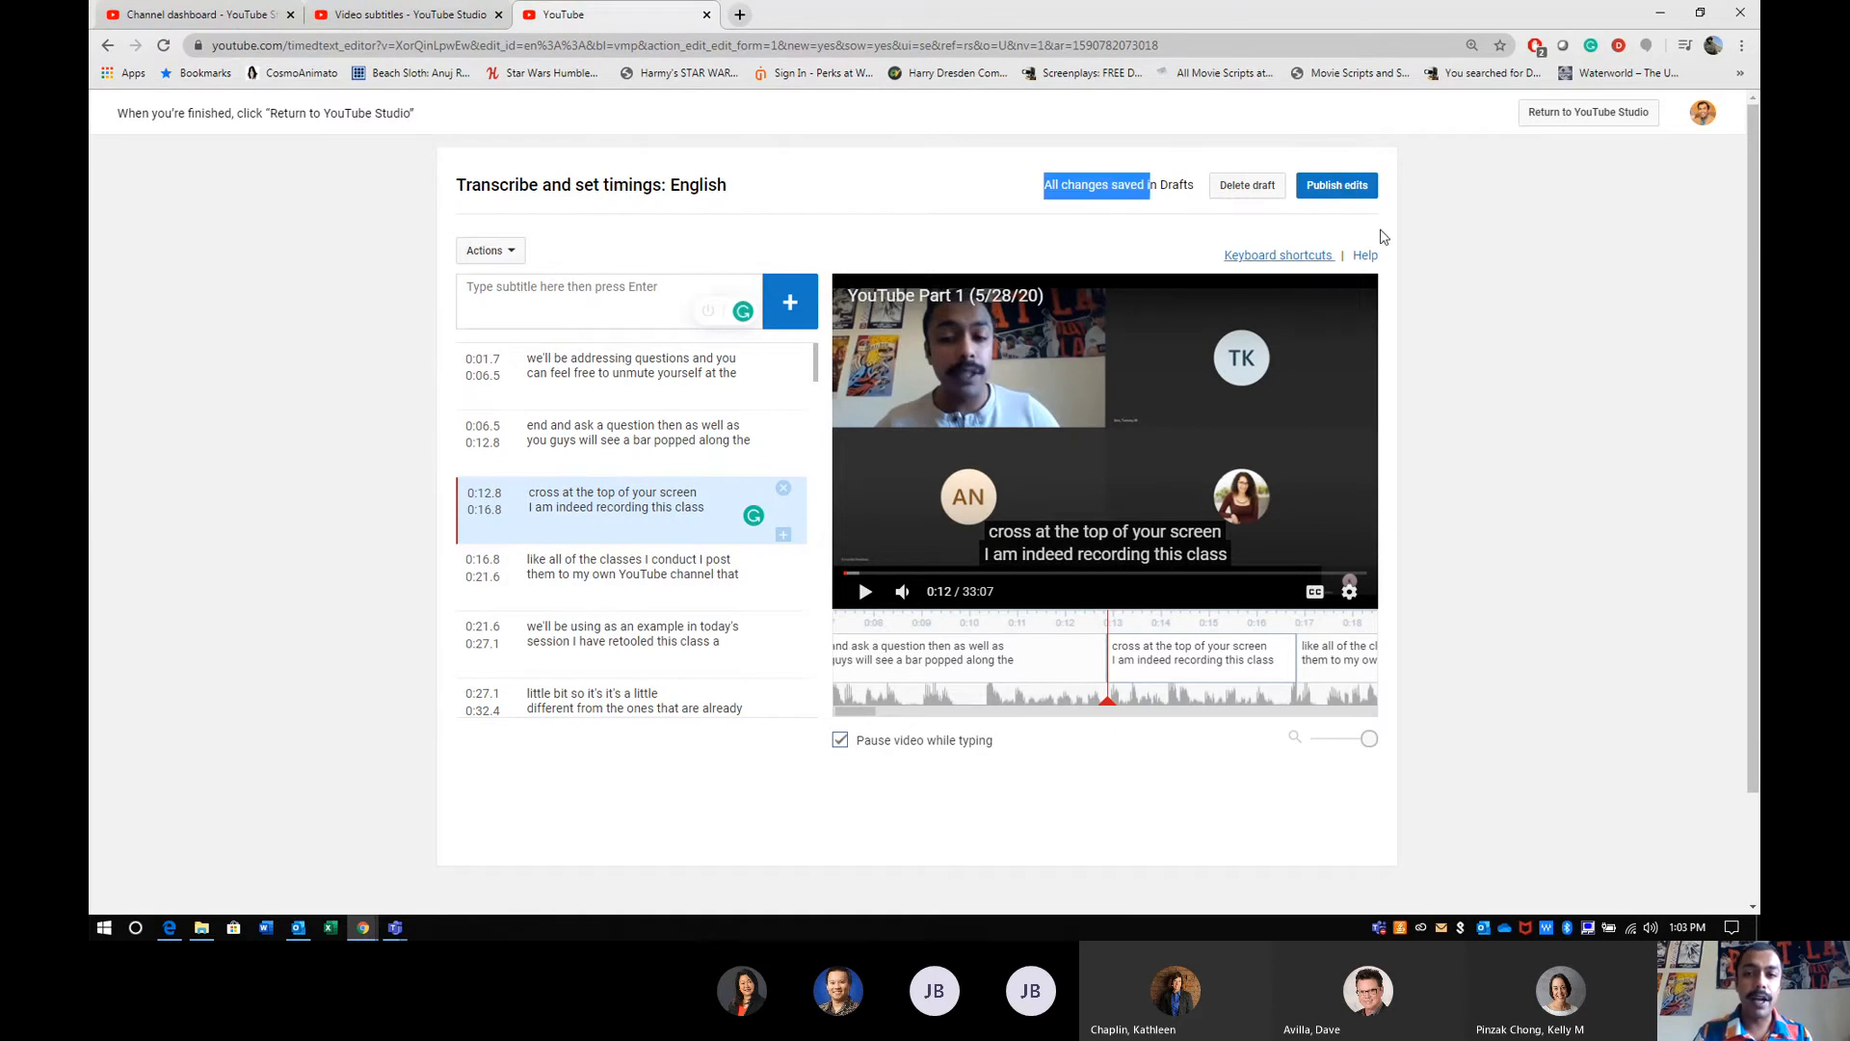
{"action": "left_click", "coordinate": [1462, 220]}
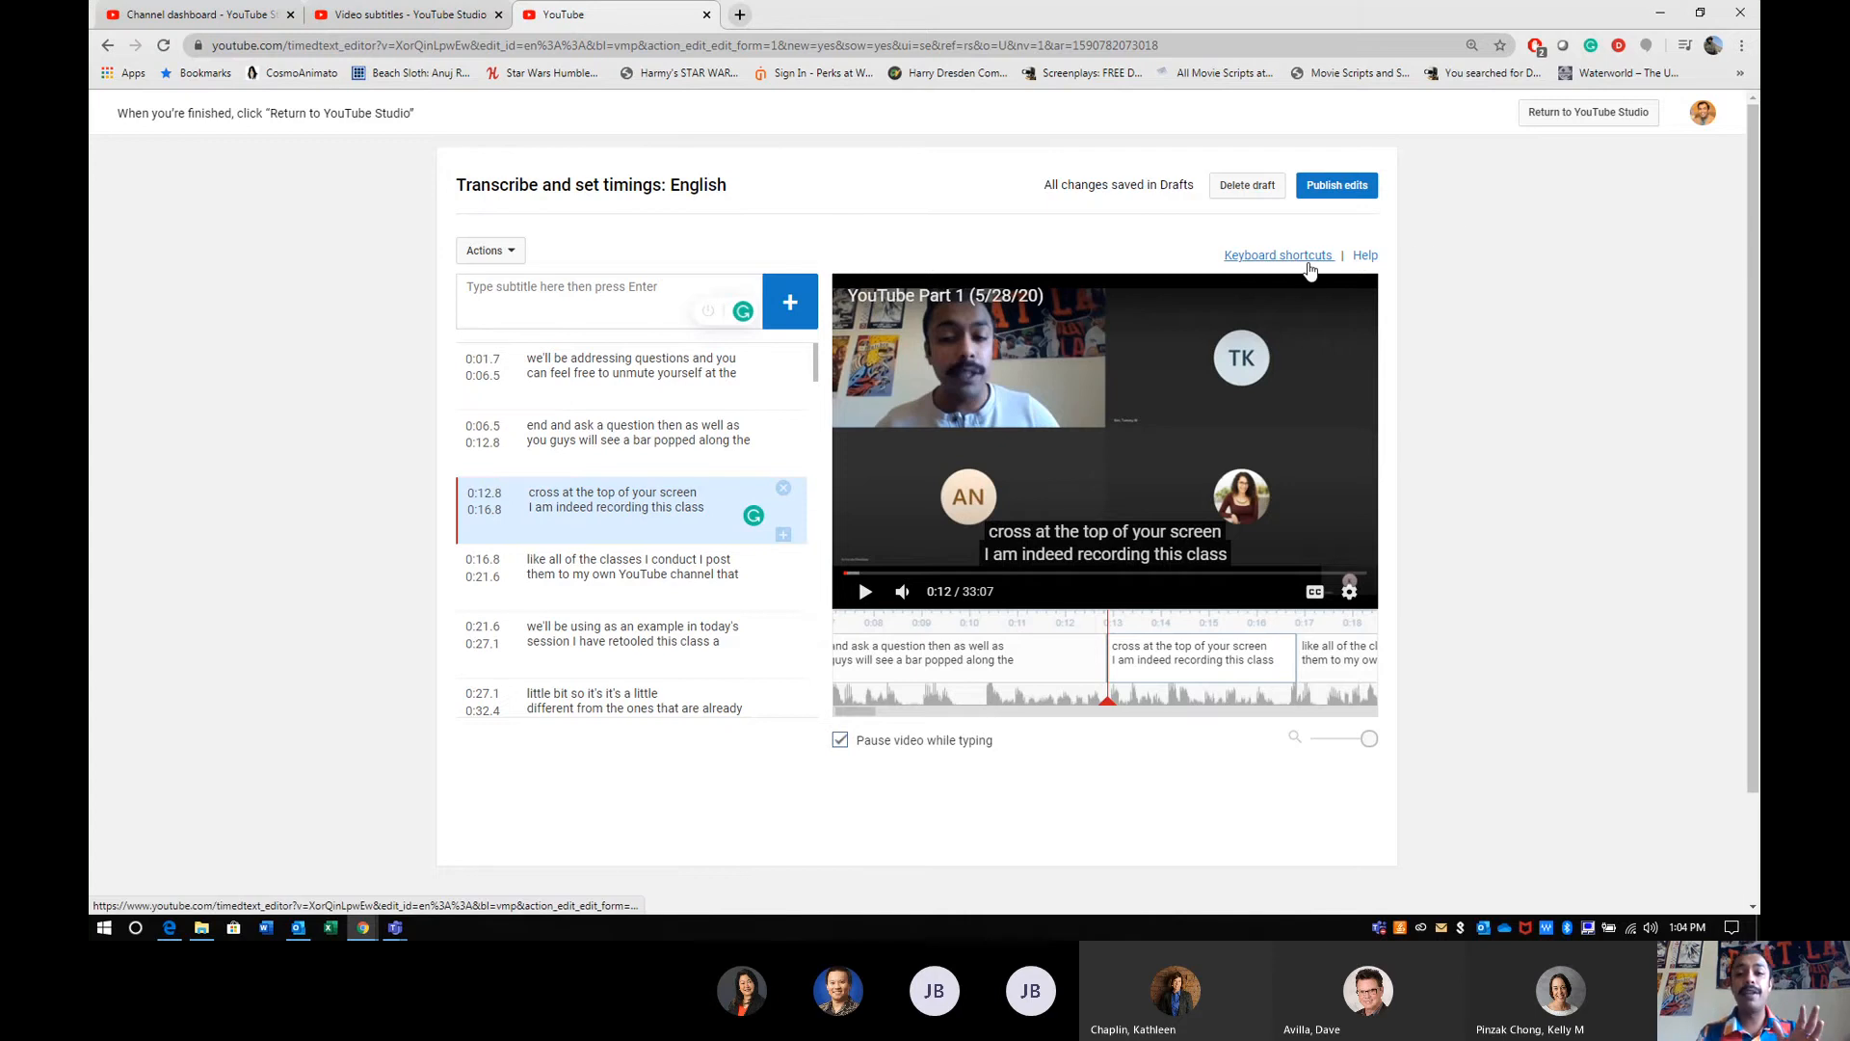
{"action": "left_click", "coordinate": [1336, 189]}
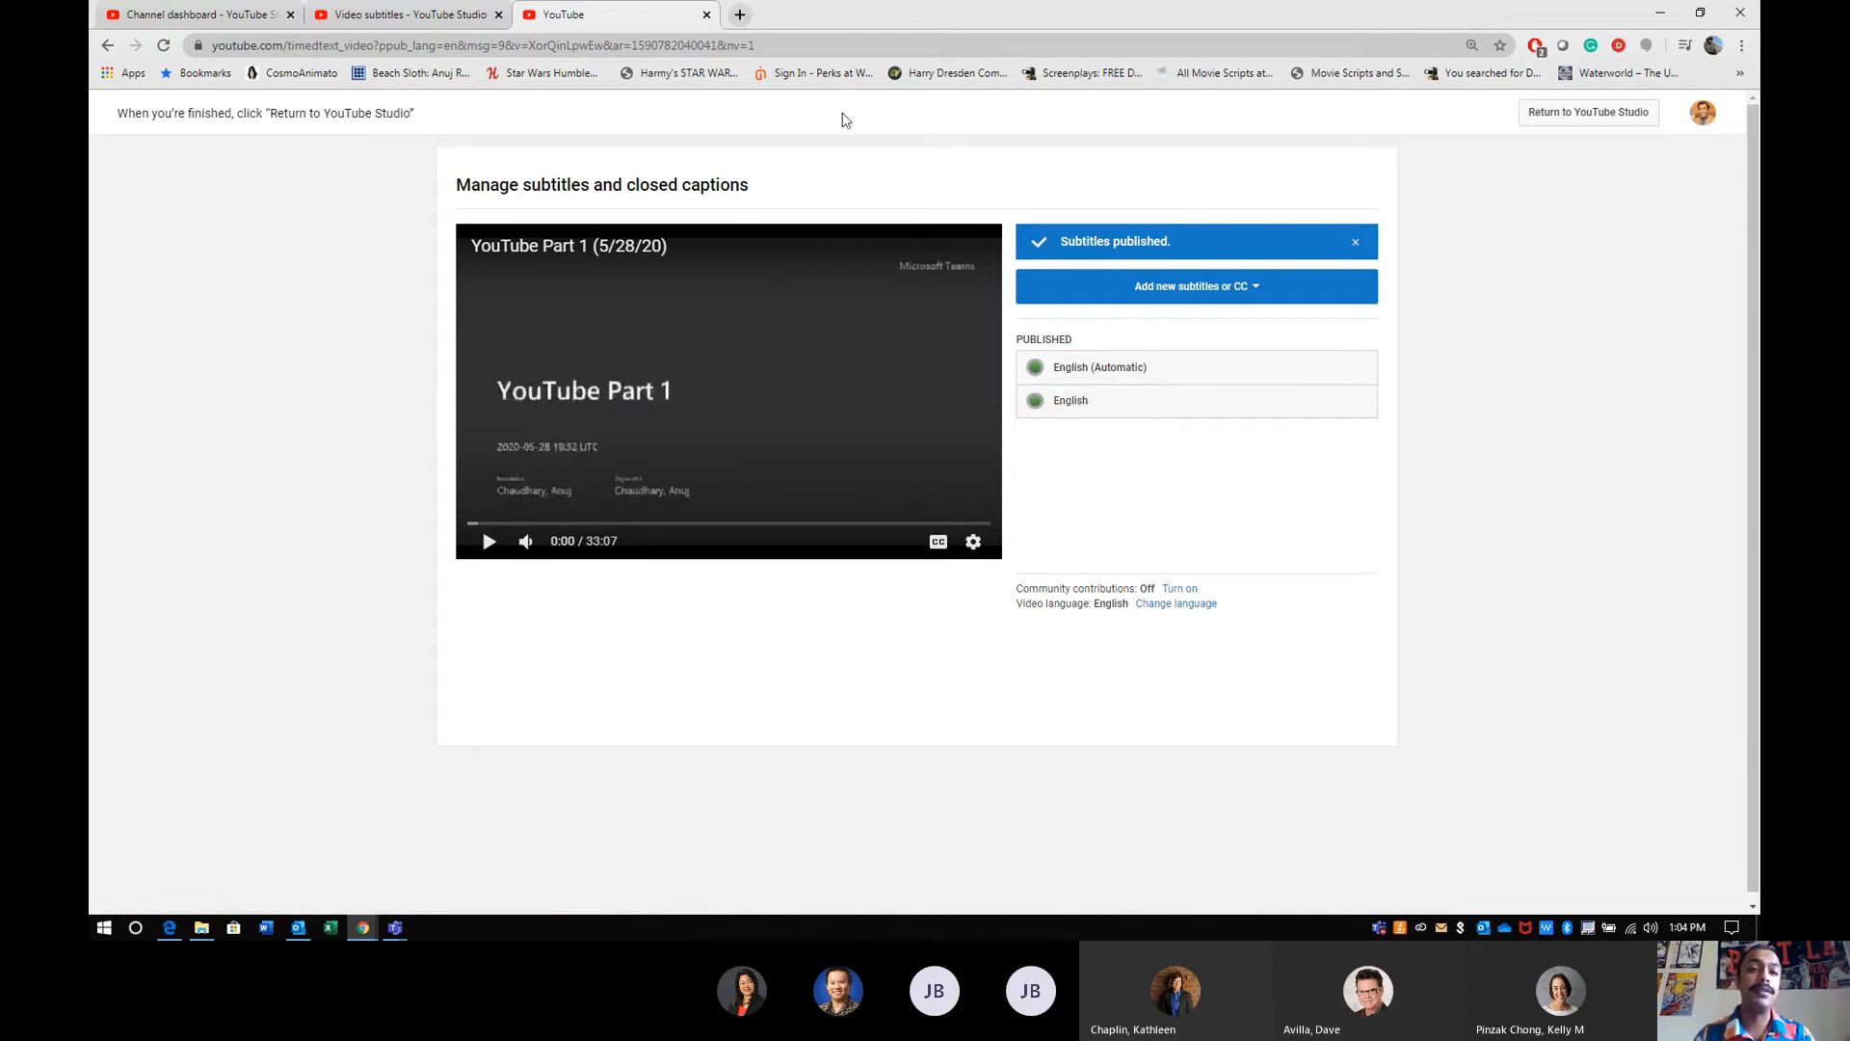
- Return to the channel's uploads and copy the shareable link of the newest property video
{"action": "left_click", "coordinate": [387, 22]}
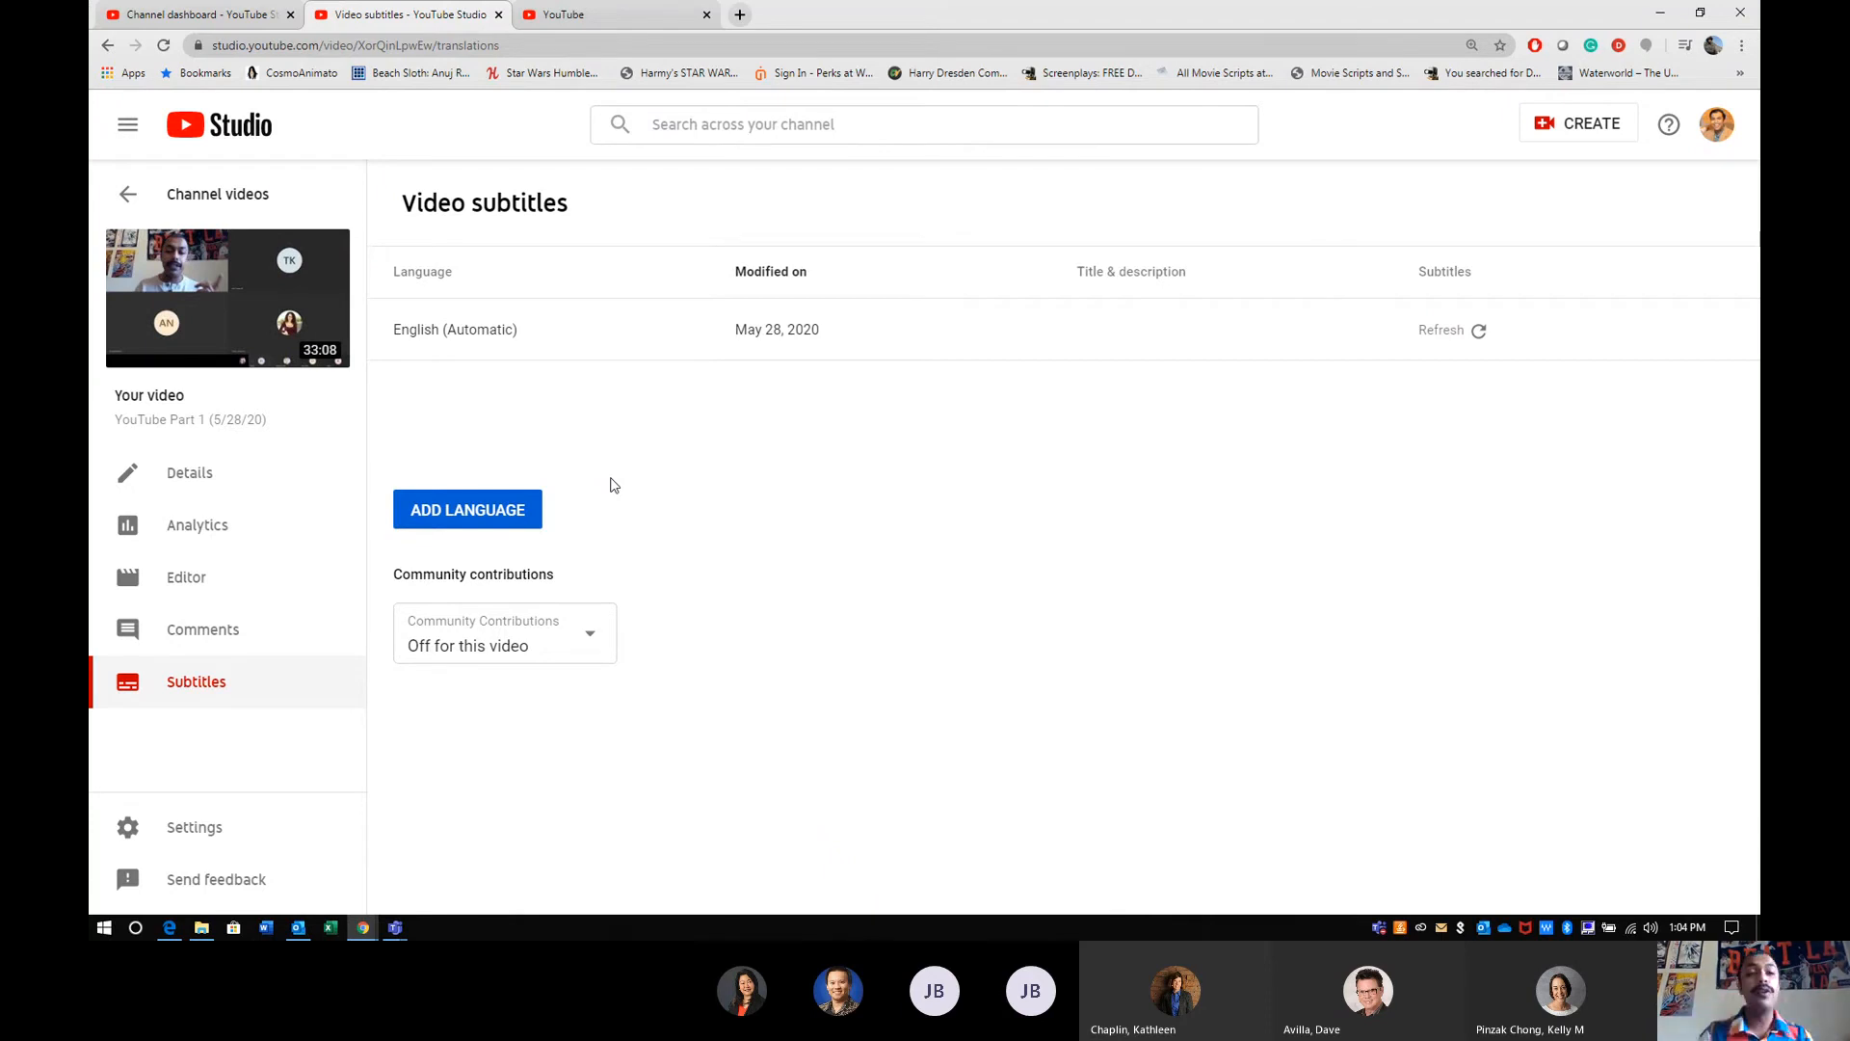
{"action": "left_click", "coordinate": [157, 187]}
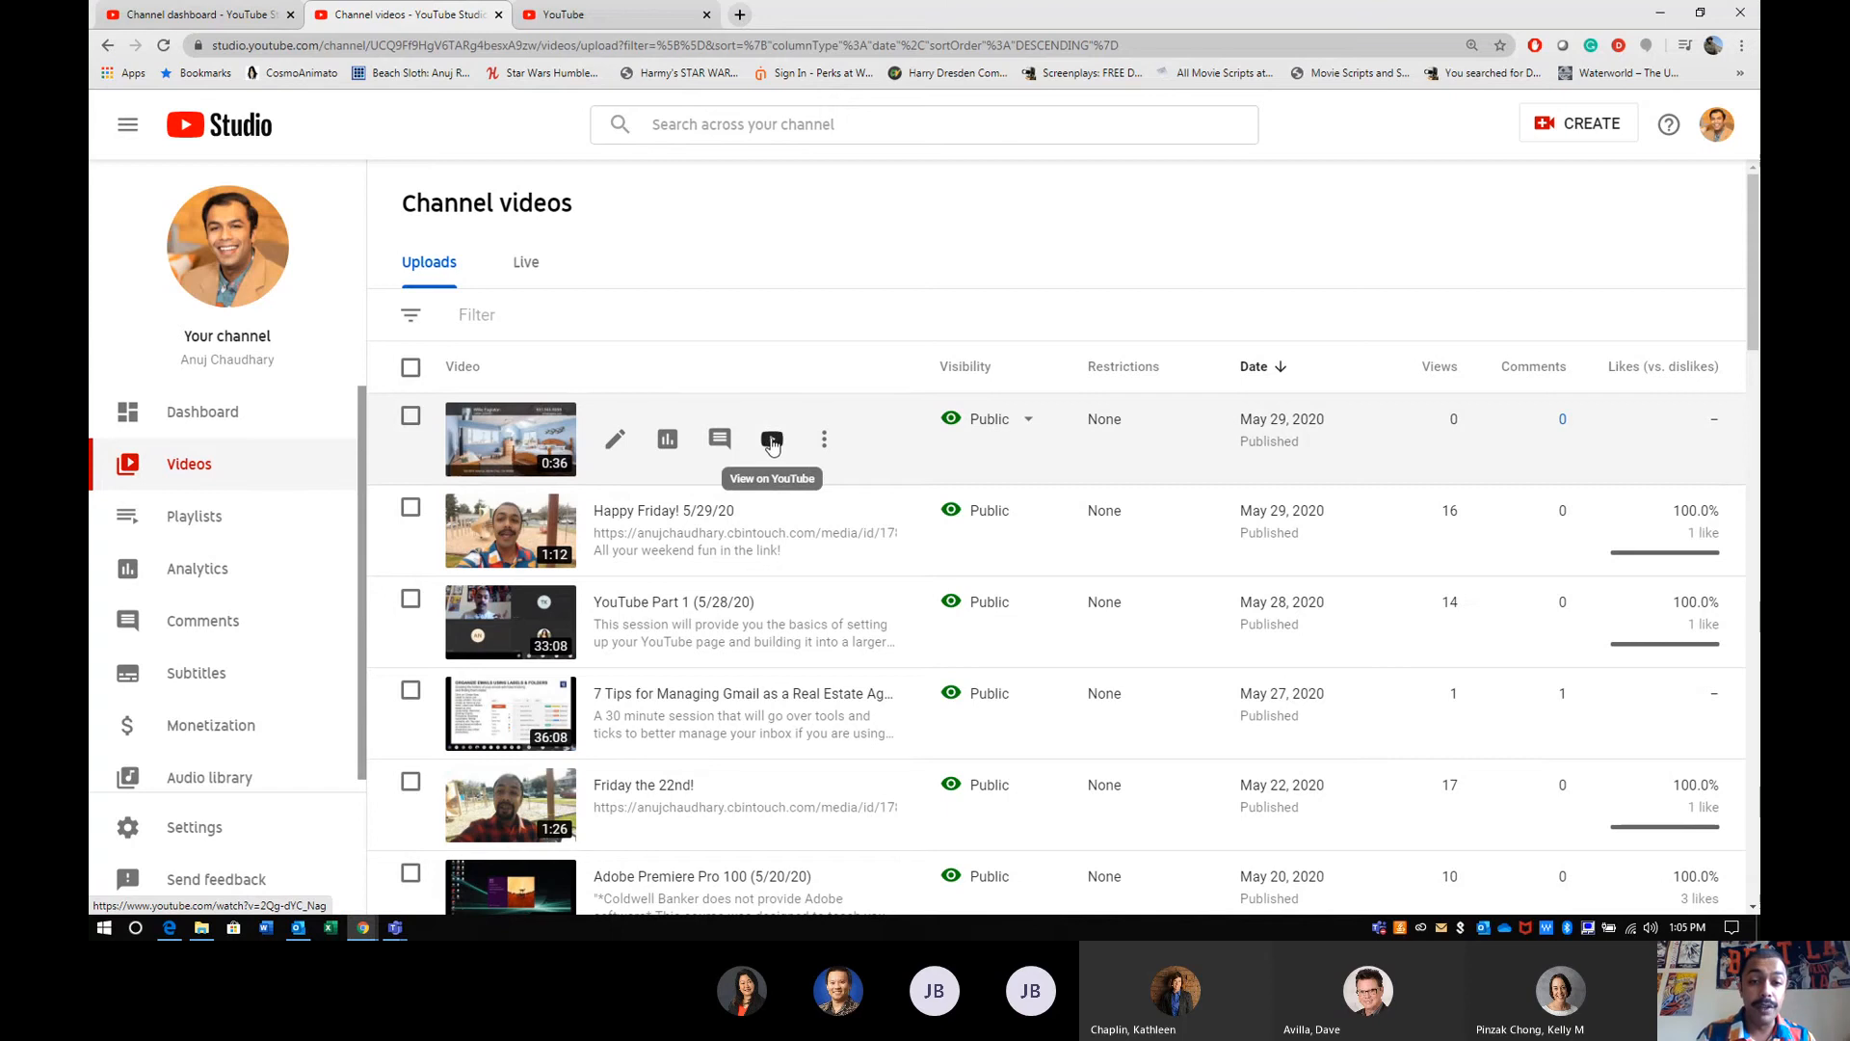
{"action": "left_click", "coordinate": [825, 443]}
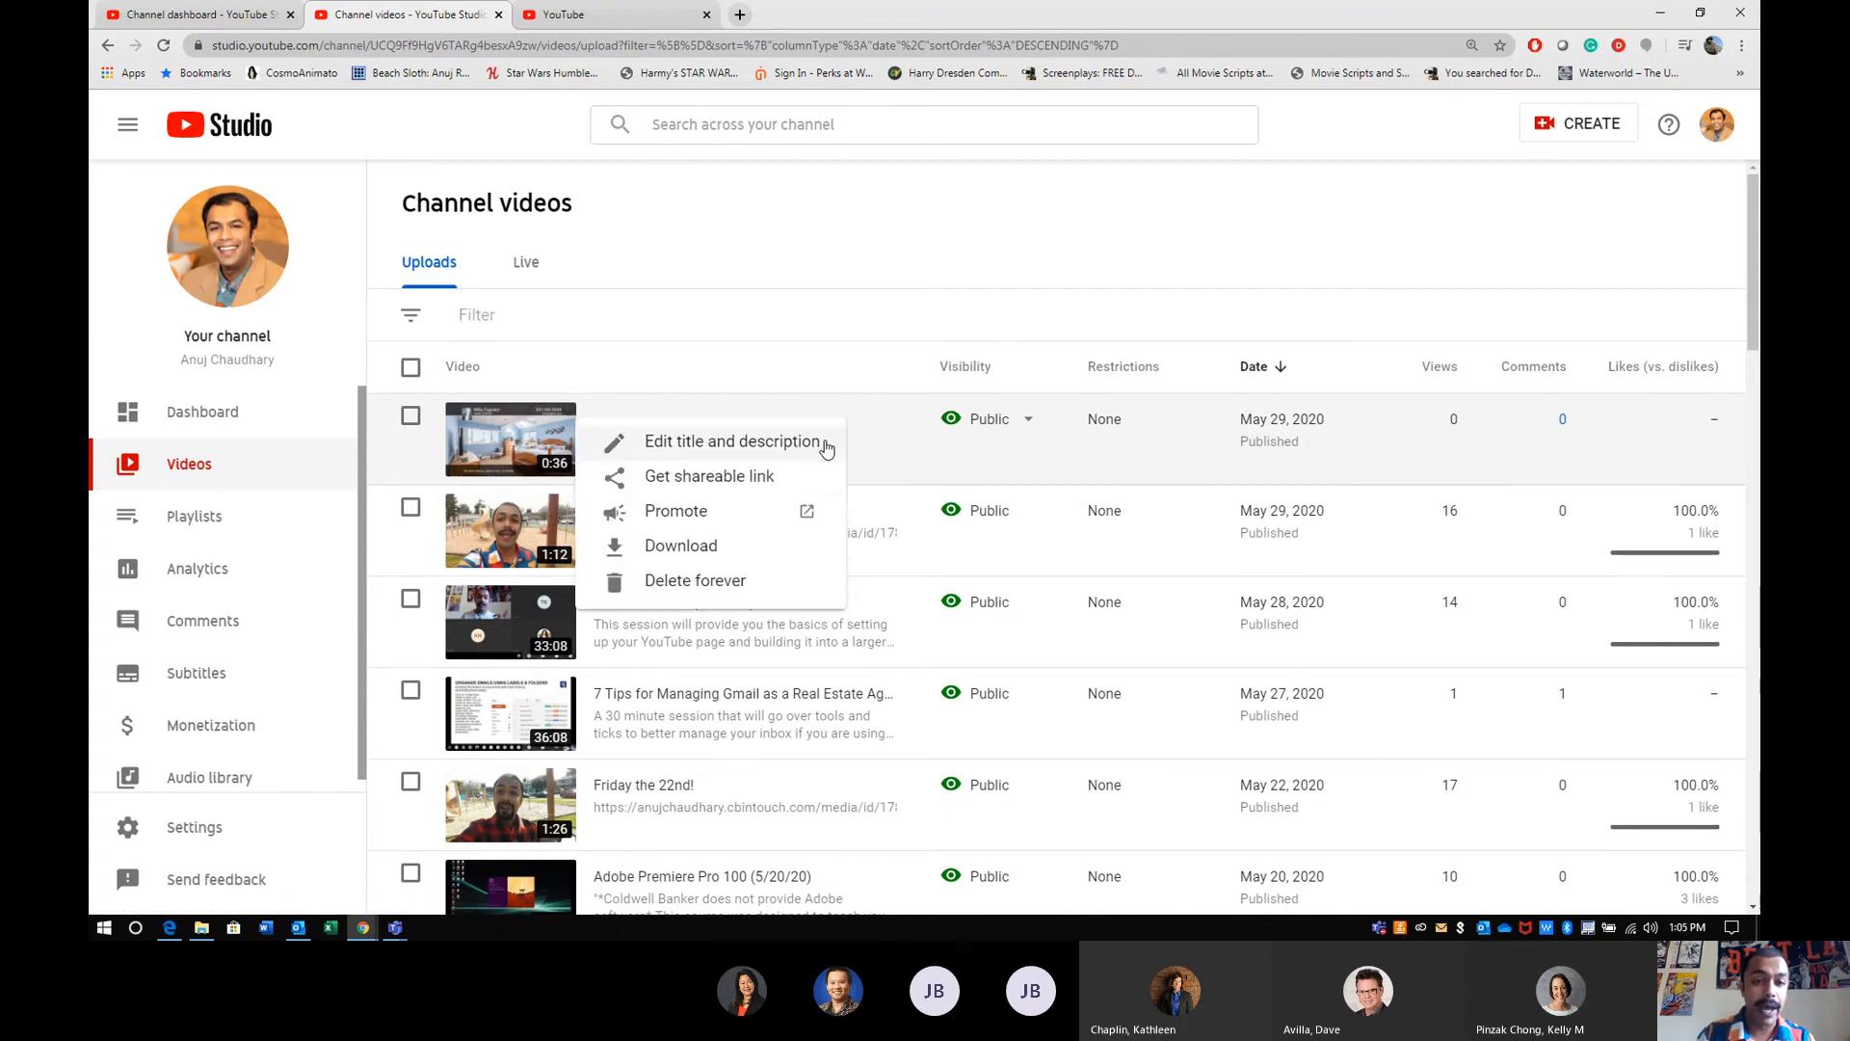
{"action": "left_click", "coordinate": [710, 479]}
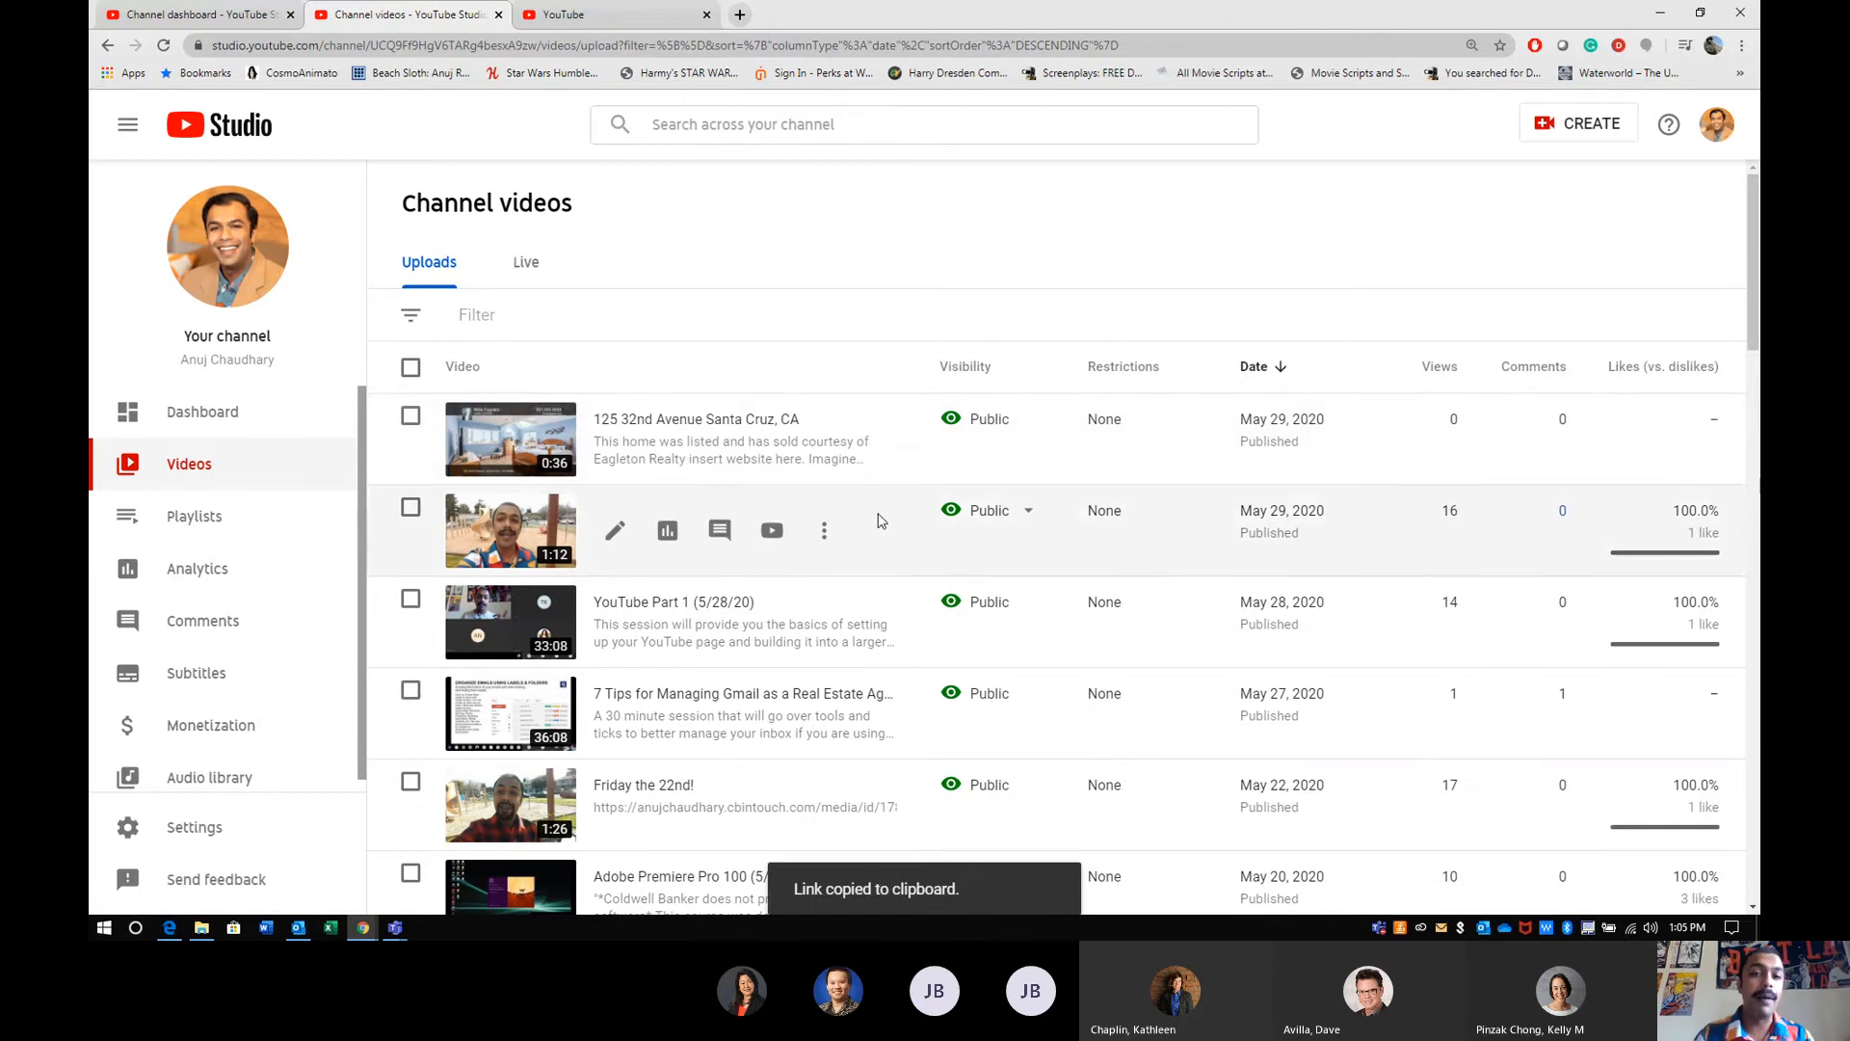
- Open the copied link in a new tab, close the subtitle manager, and view the video's watch page with its full description
{"action": "left_click", "coordinate": [740, 15]}
{"action": "key", "text": "ctrl+v"}
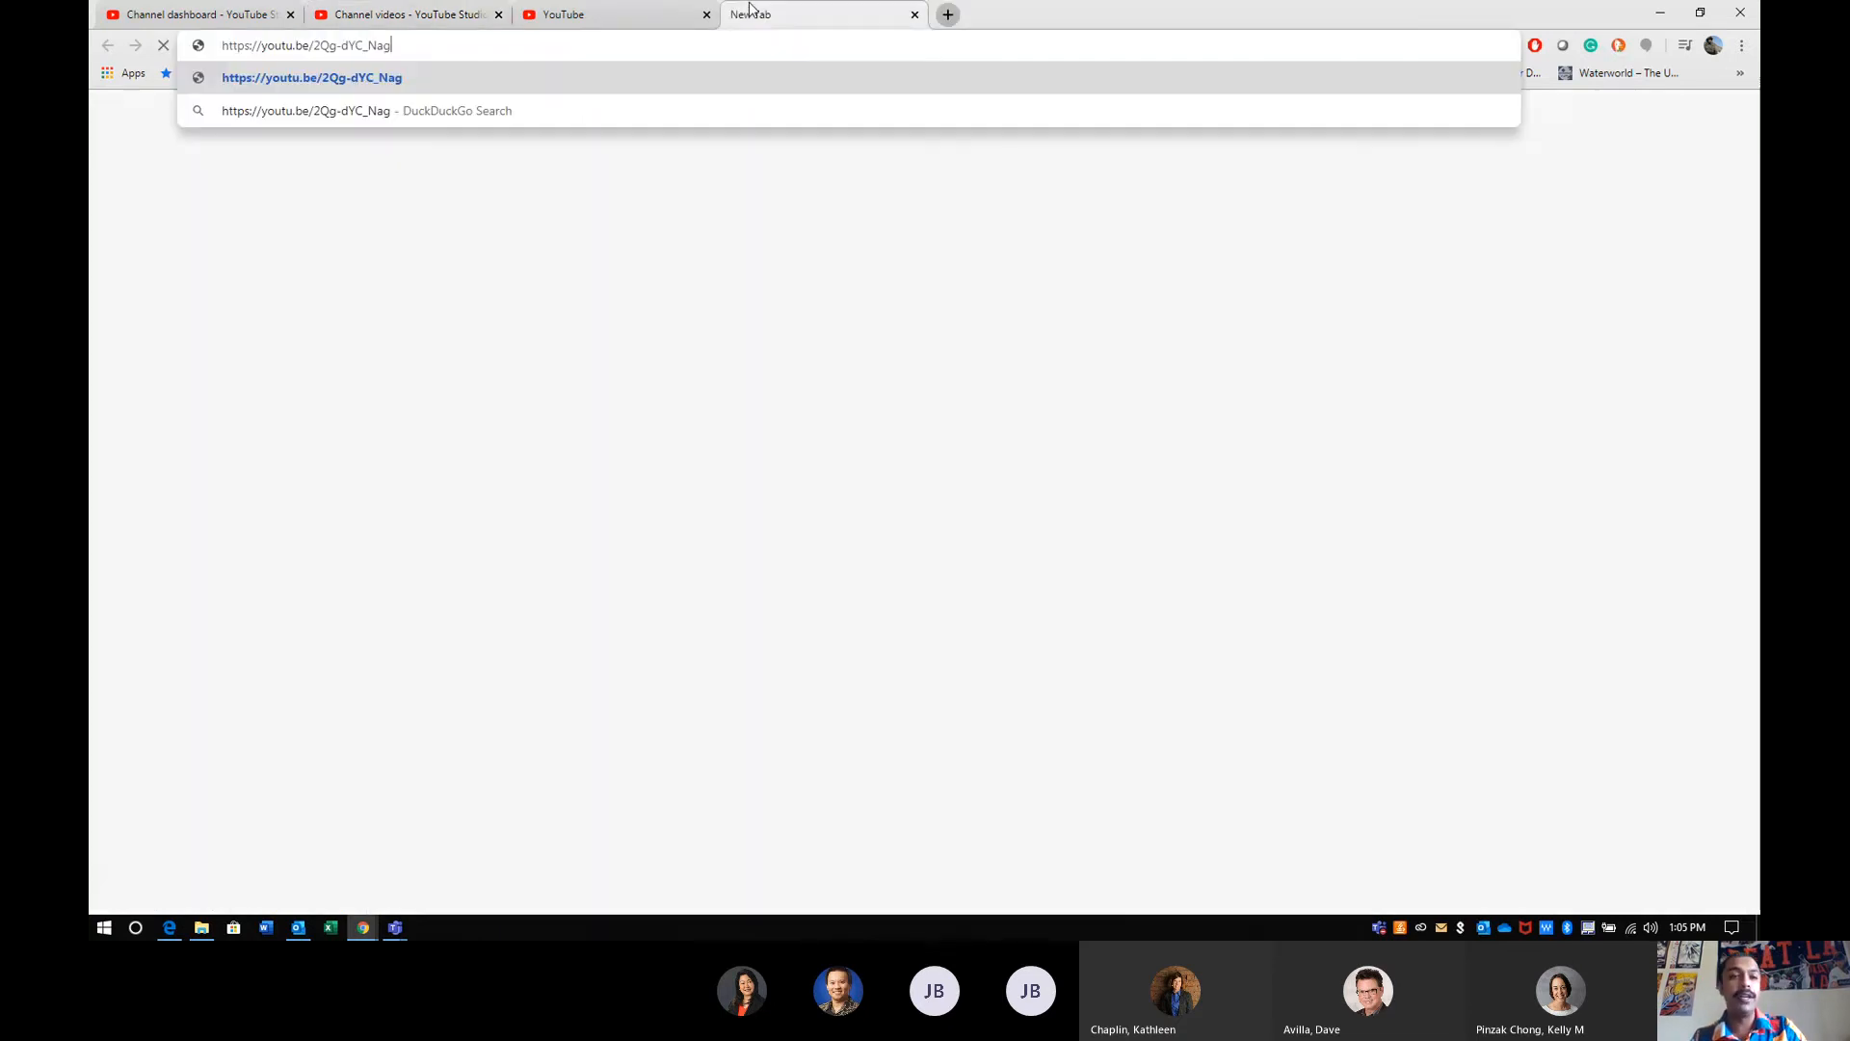
{"action": "key", "text": "Return"}
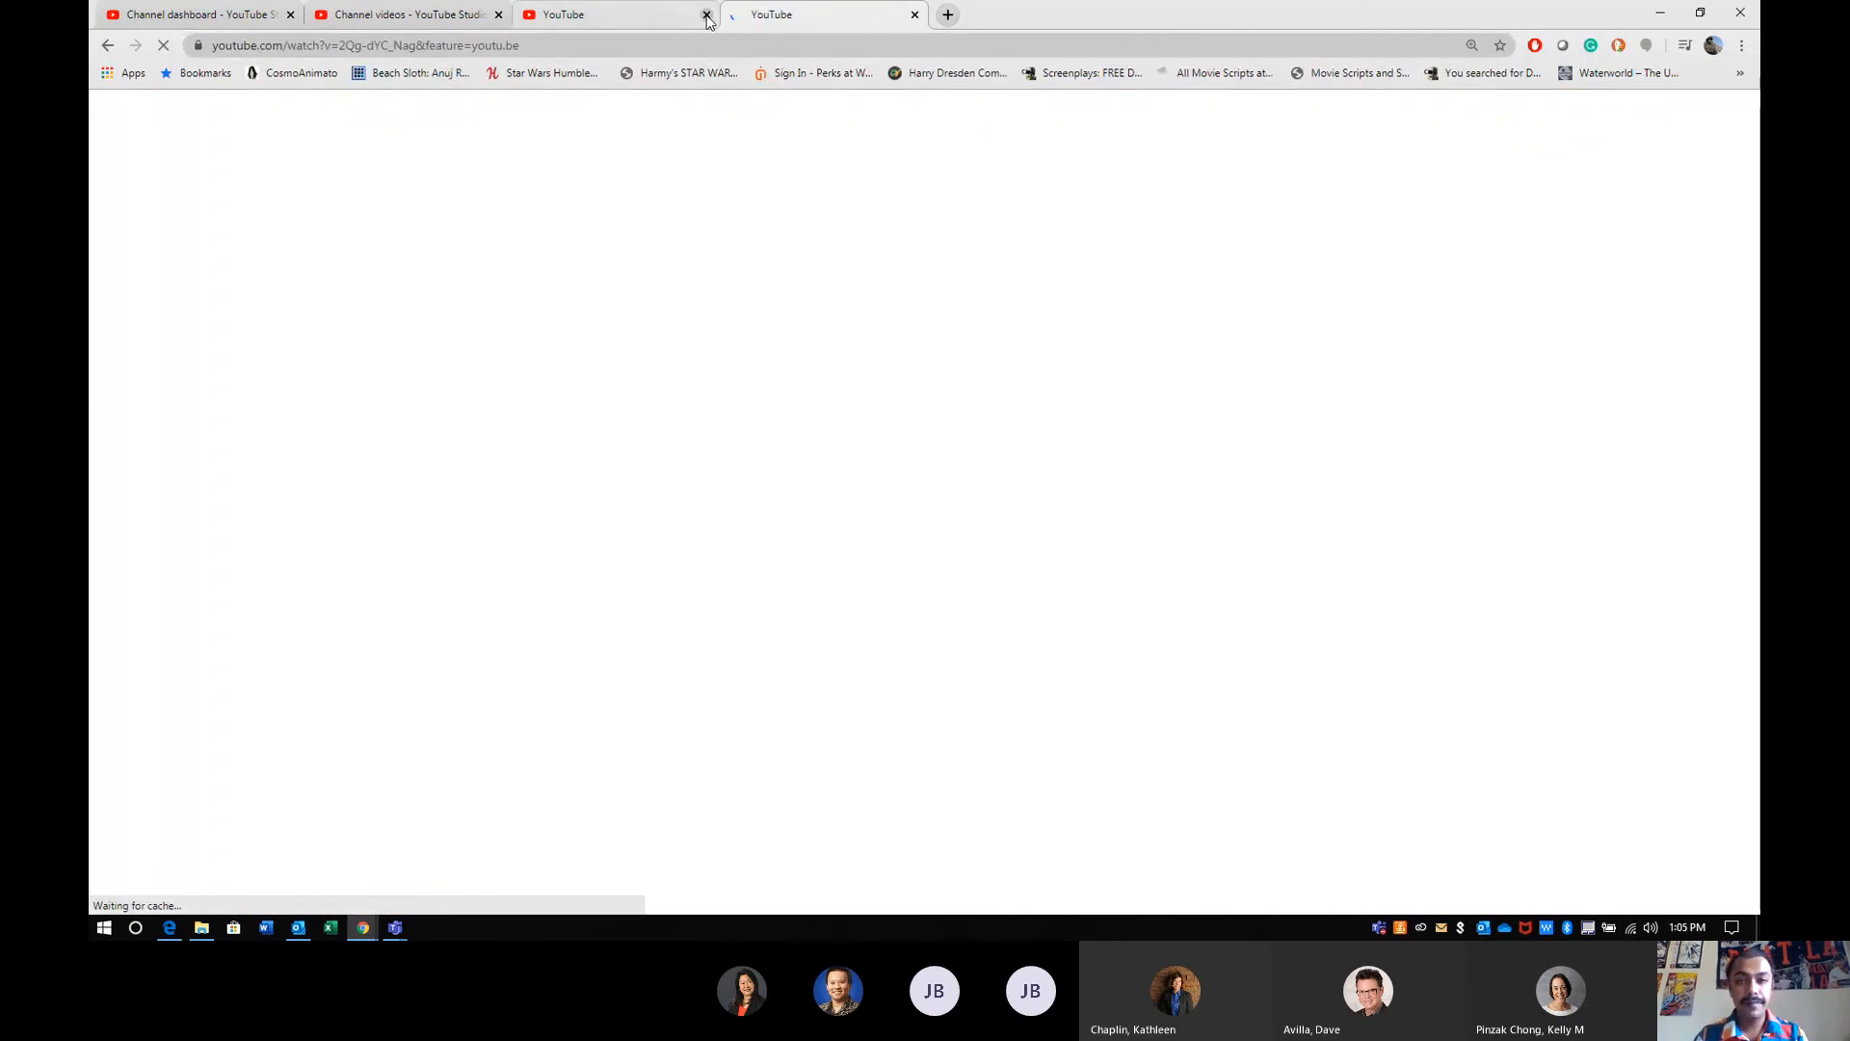
{"action": "left_click", "coordinate": [708, 17]}
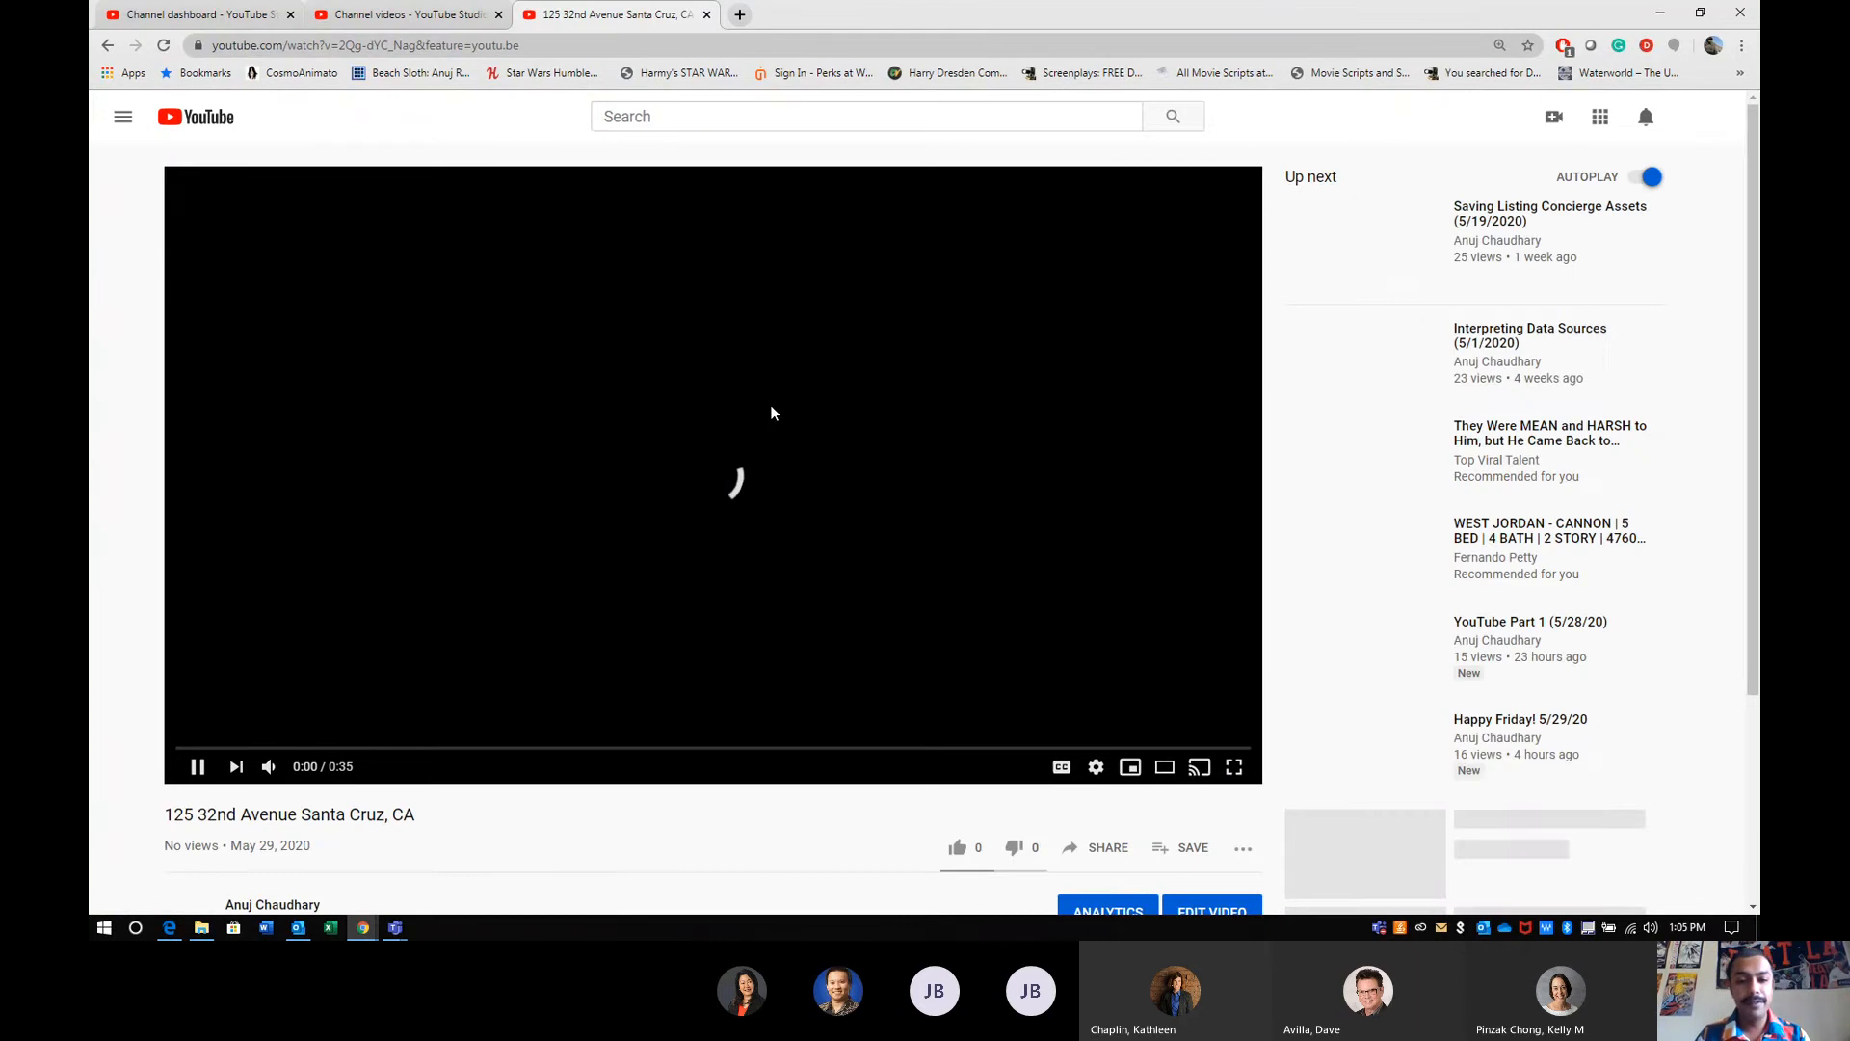
{"action": "scroll", "coordinate": [674, 652], "scroll_direction": "down", "scroll_amount": 2}
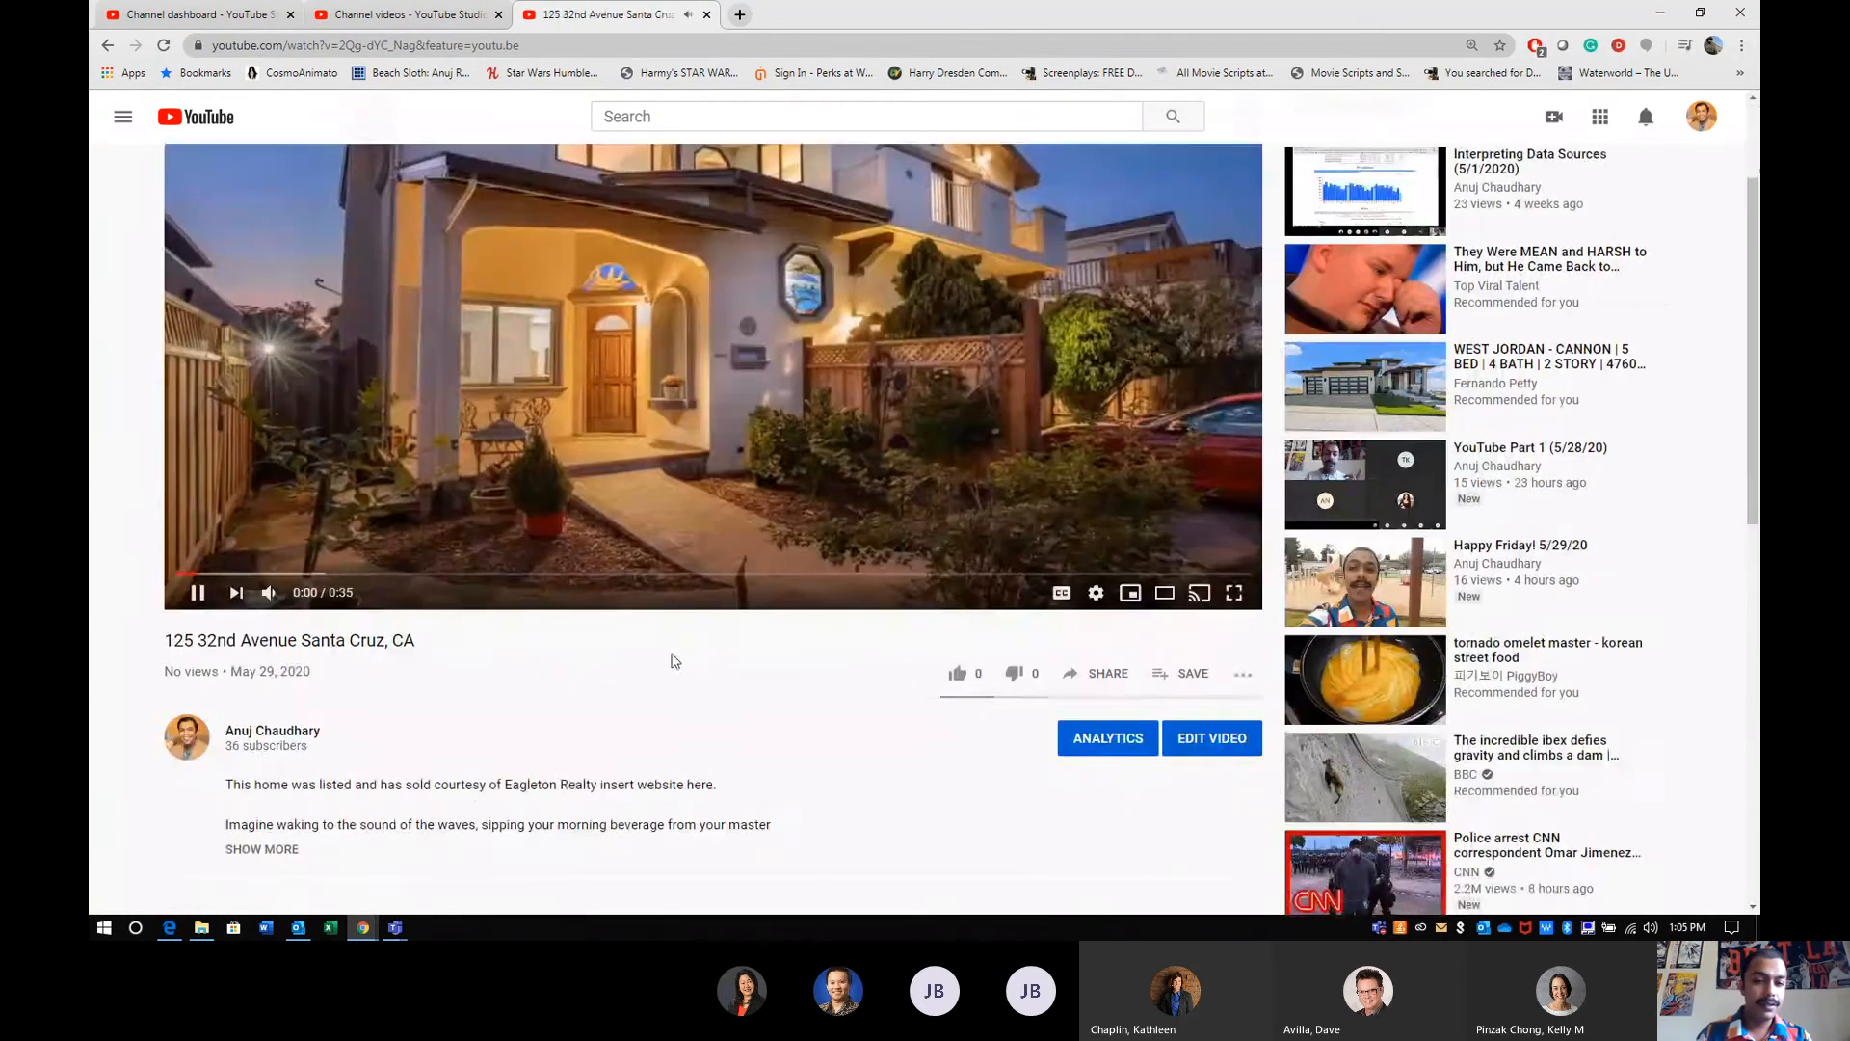
{"action": "scroll", "coordinate": [310, 579], "scroll_direction": "down", "scroll_amount": 3}
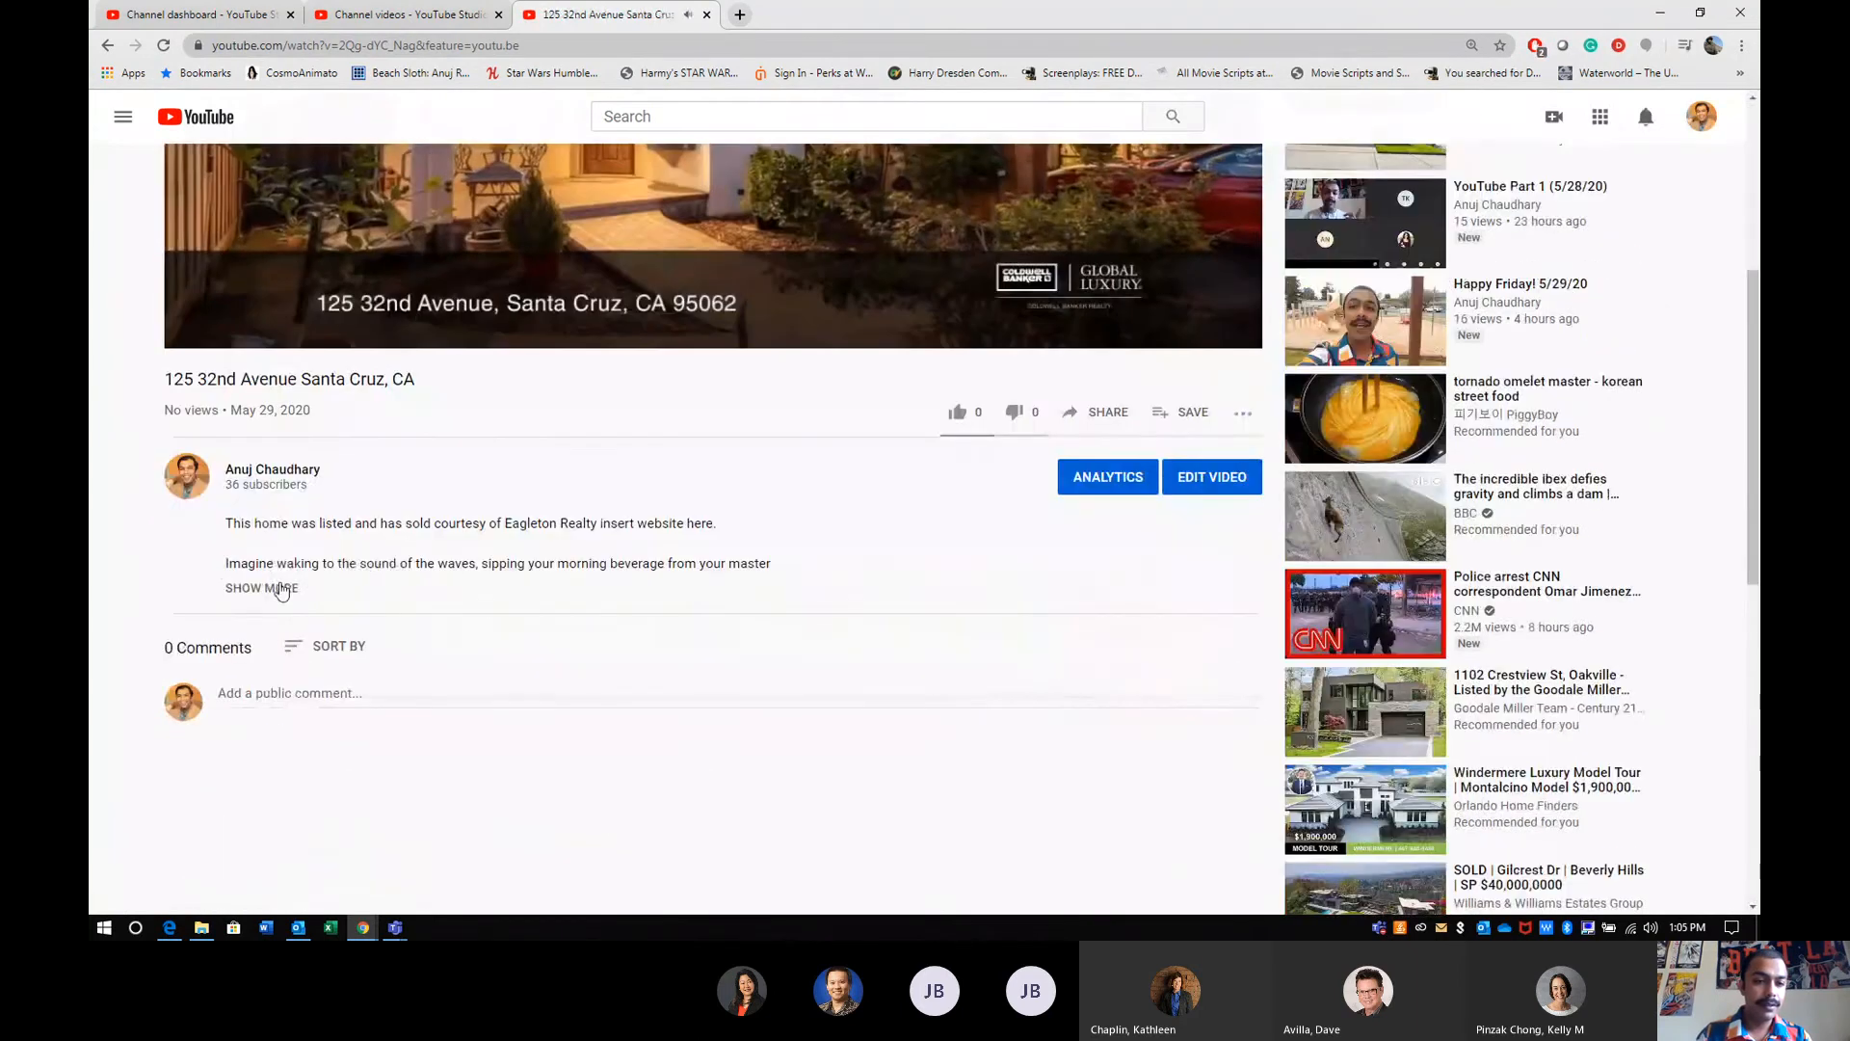
{"action": "left_click", "coordinate": [279, 585]}
{"action": "scroll", "coordinate": [595, 663], "scroll_direction": "up", "scroll_amount": 5}
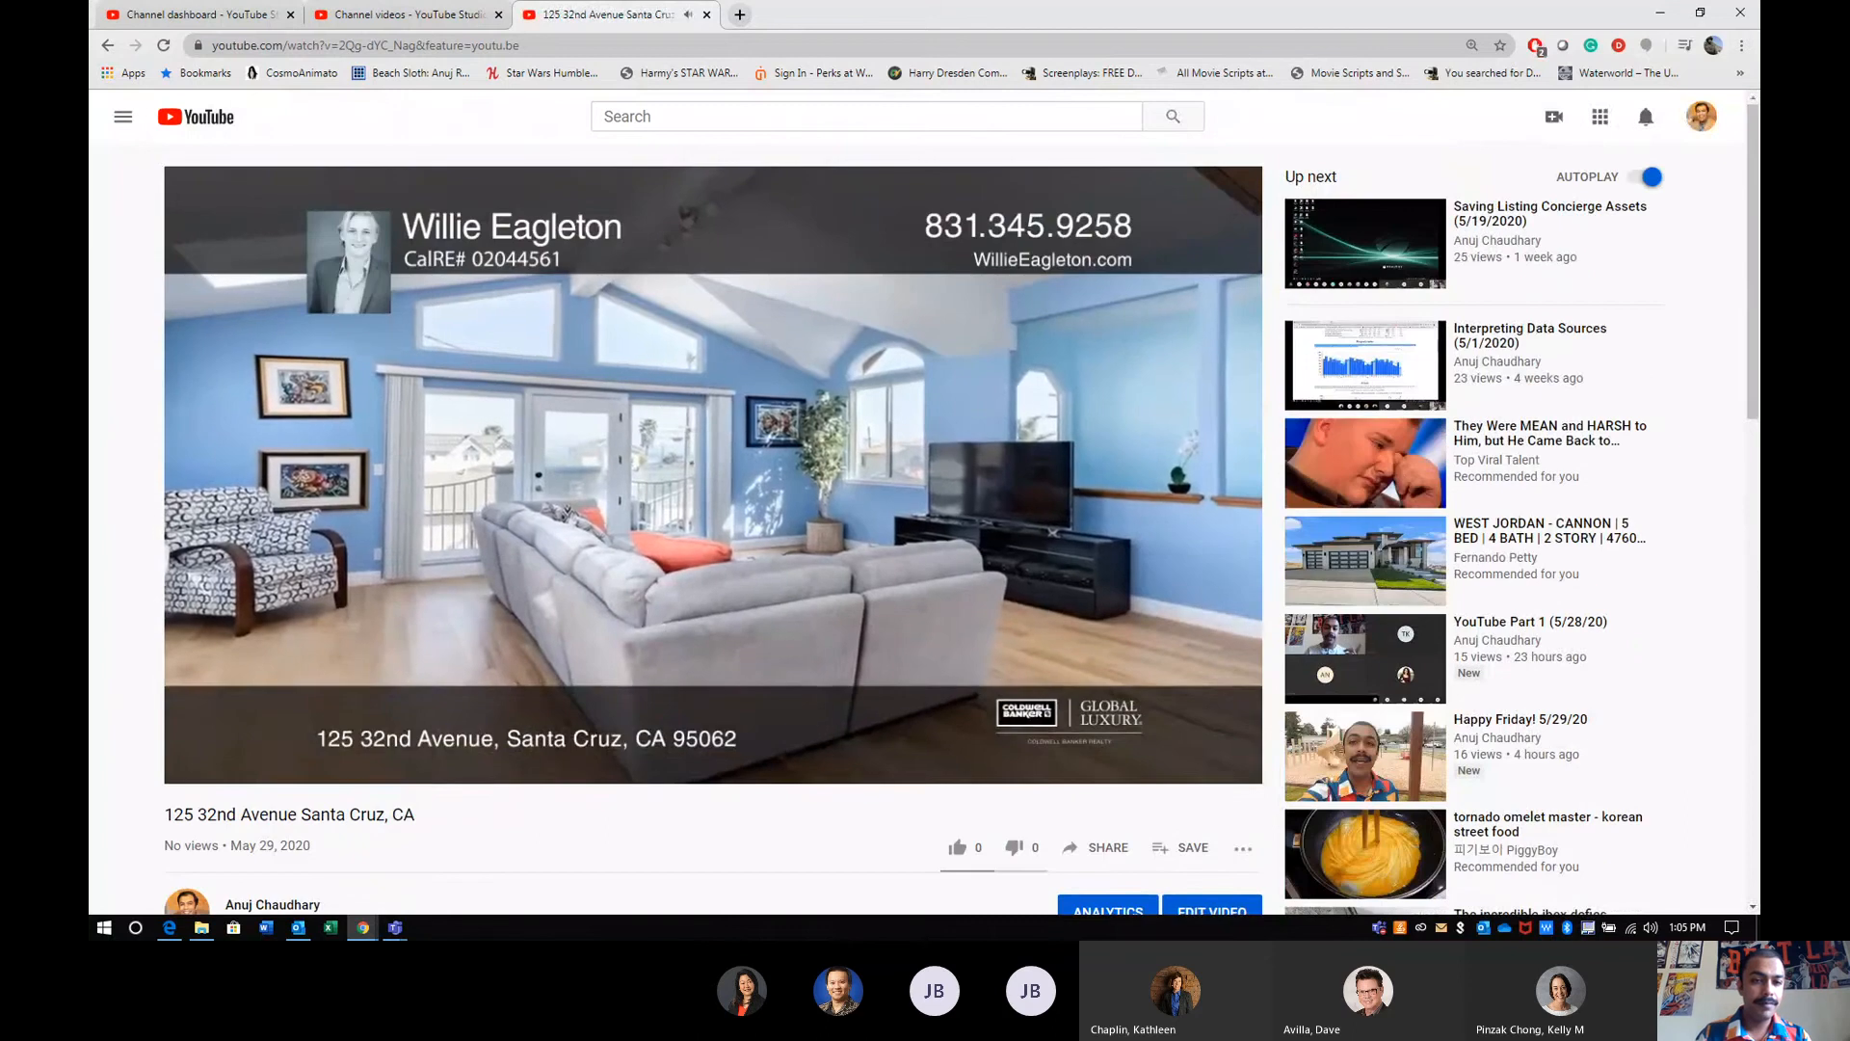
- Return to the channel's uploads and review the property video's additional options without applying any
{"action": "left_click", "coordinate": [405, 15]}
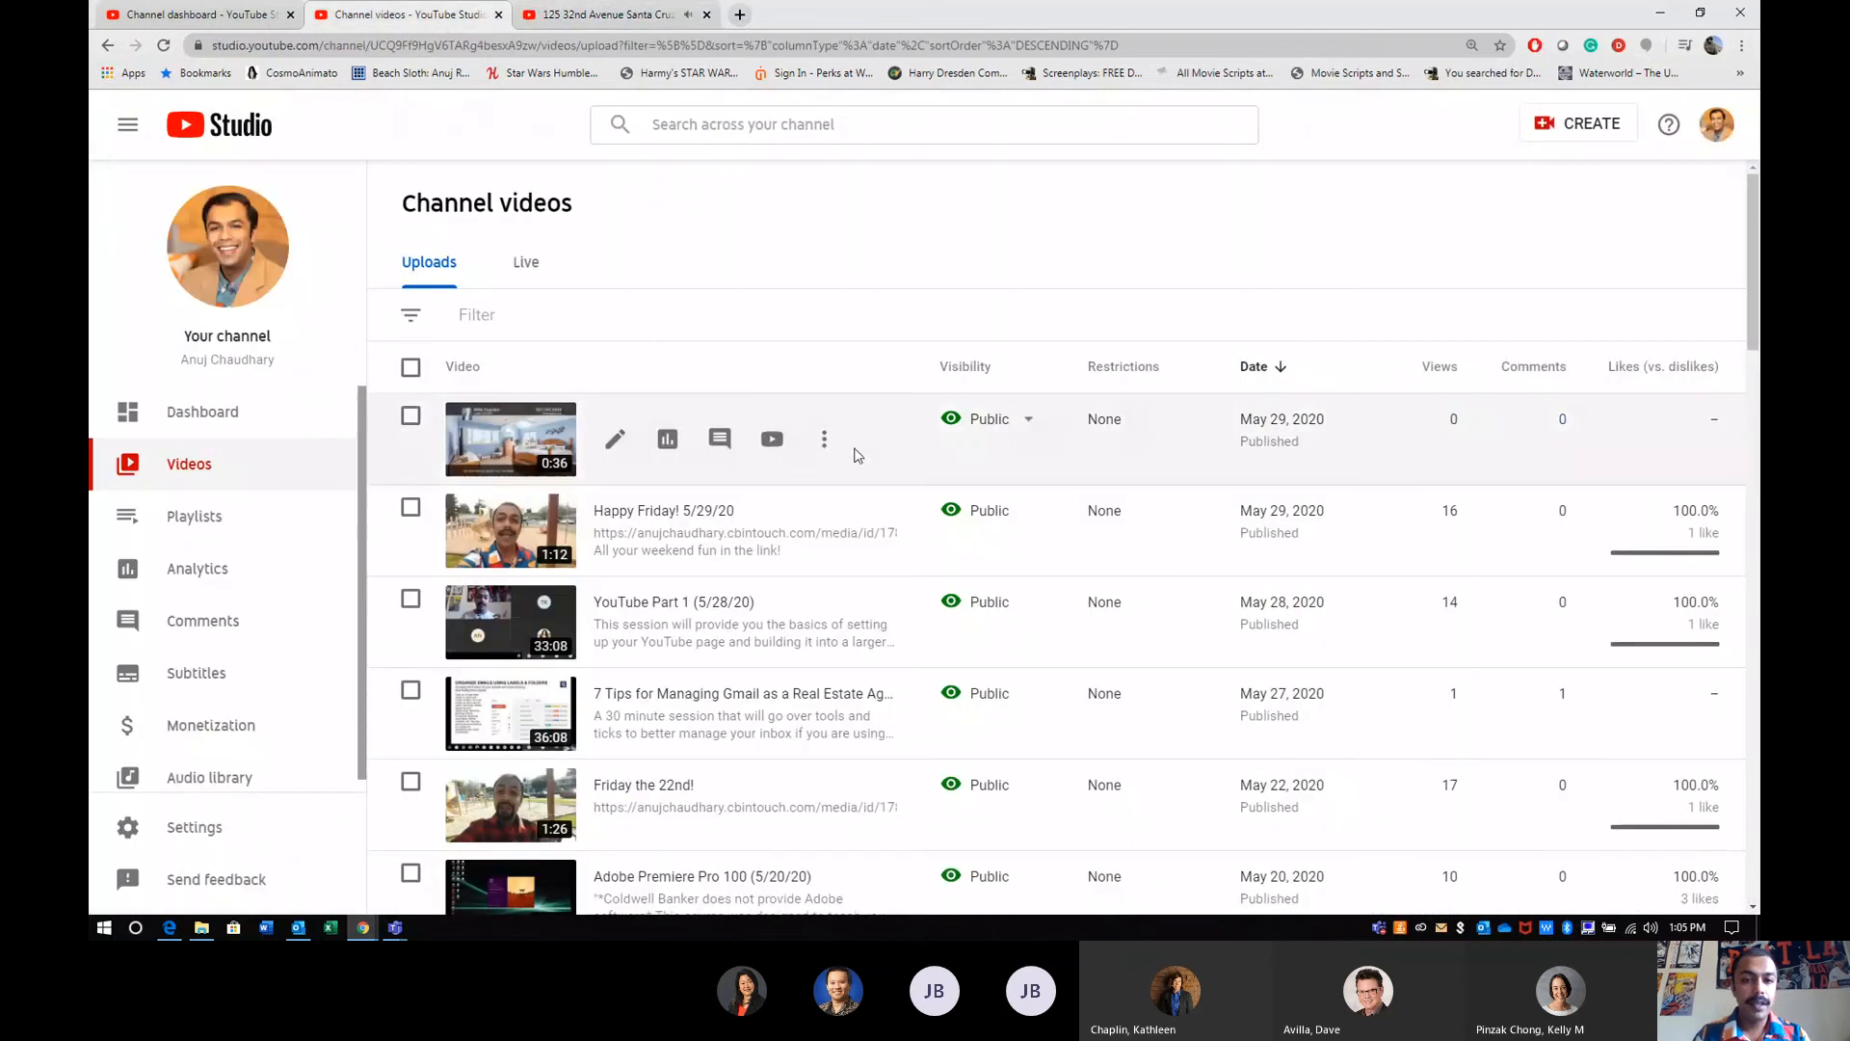
{"action": "left_click", "coordinate": [826, 444]}
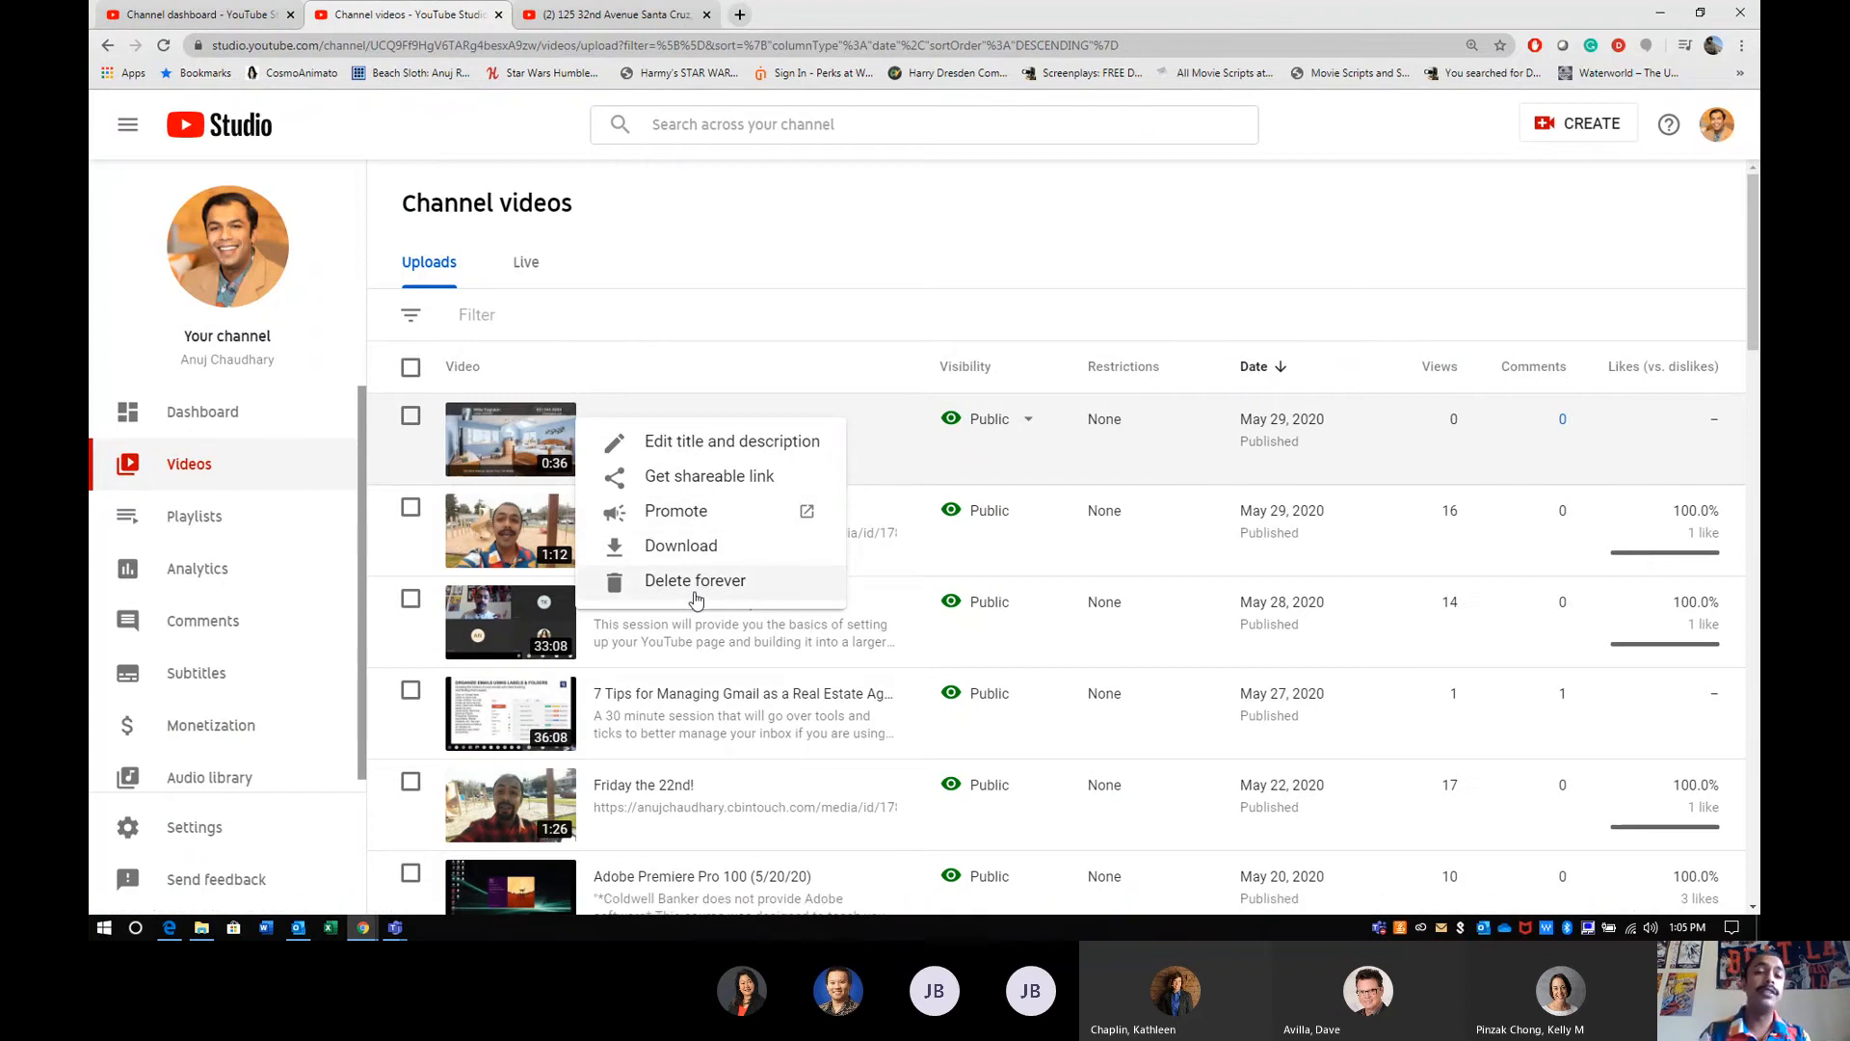
{"action": "left_click", "coordinate": [859, 334]}
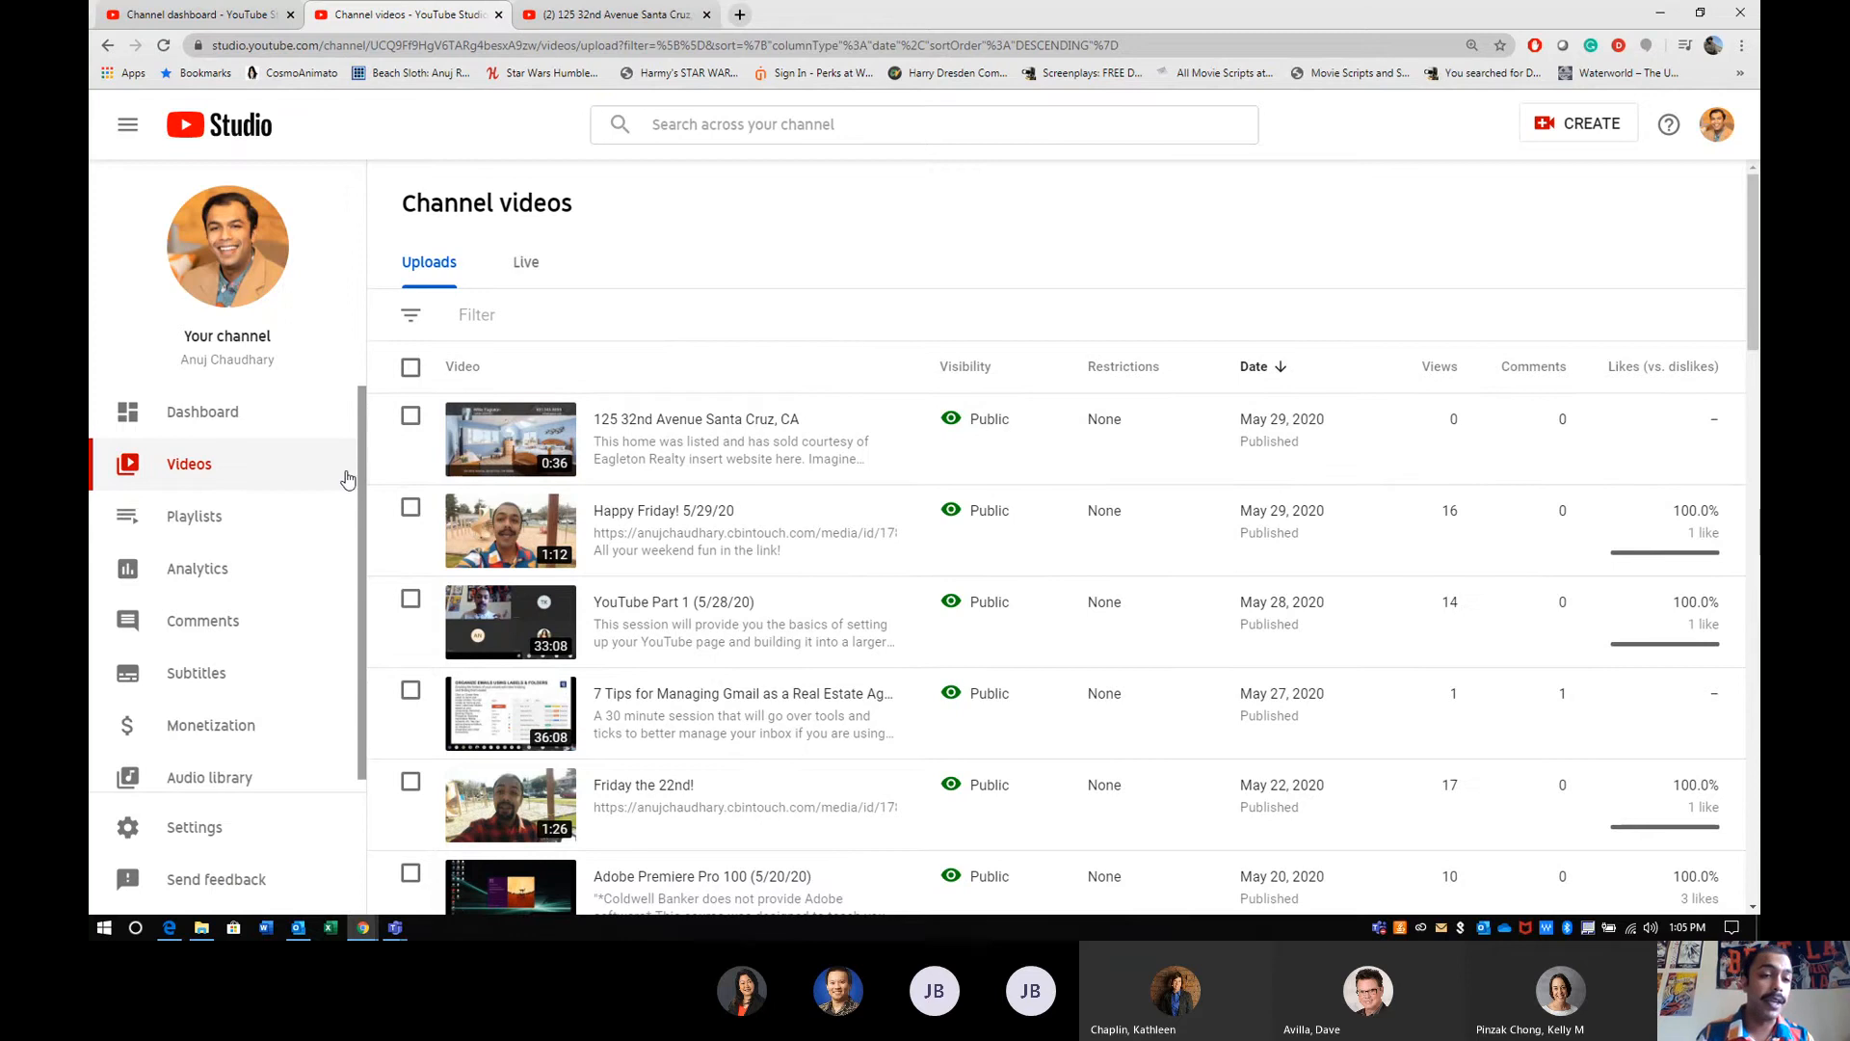
- Open the Television Ads playlist for editing from the channel's playlists and review its additional options
{"action": "left_click", "coordinate": [208, 527]}
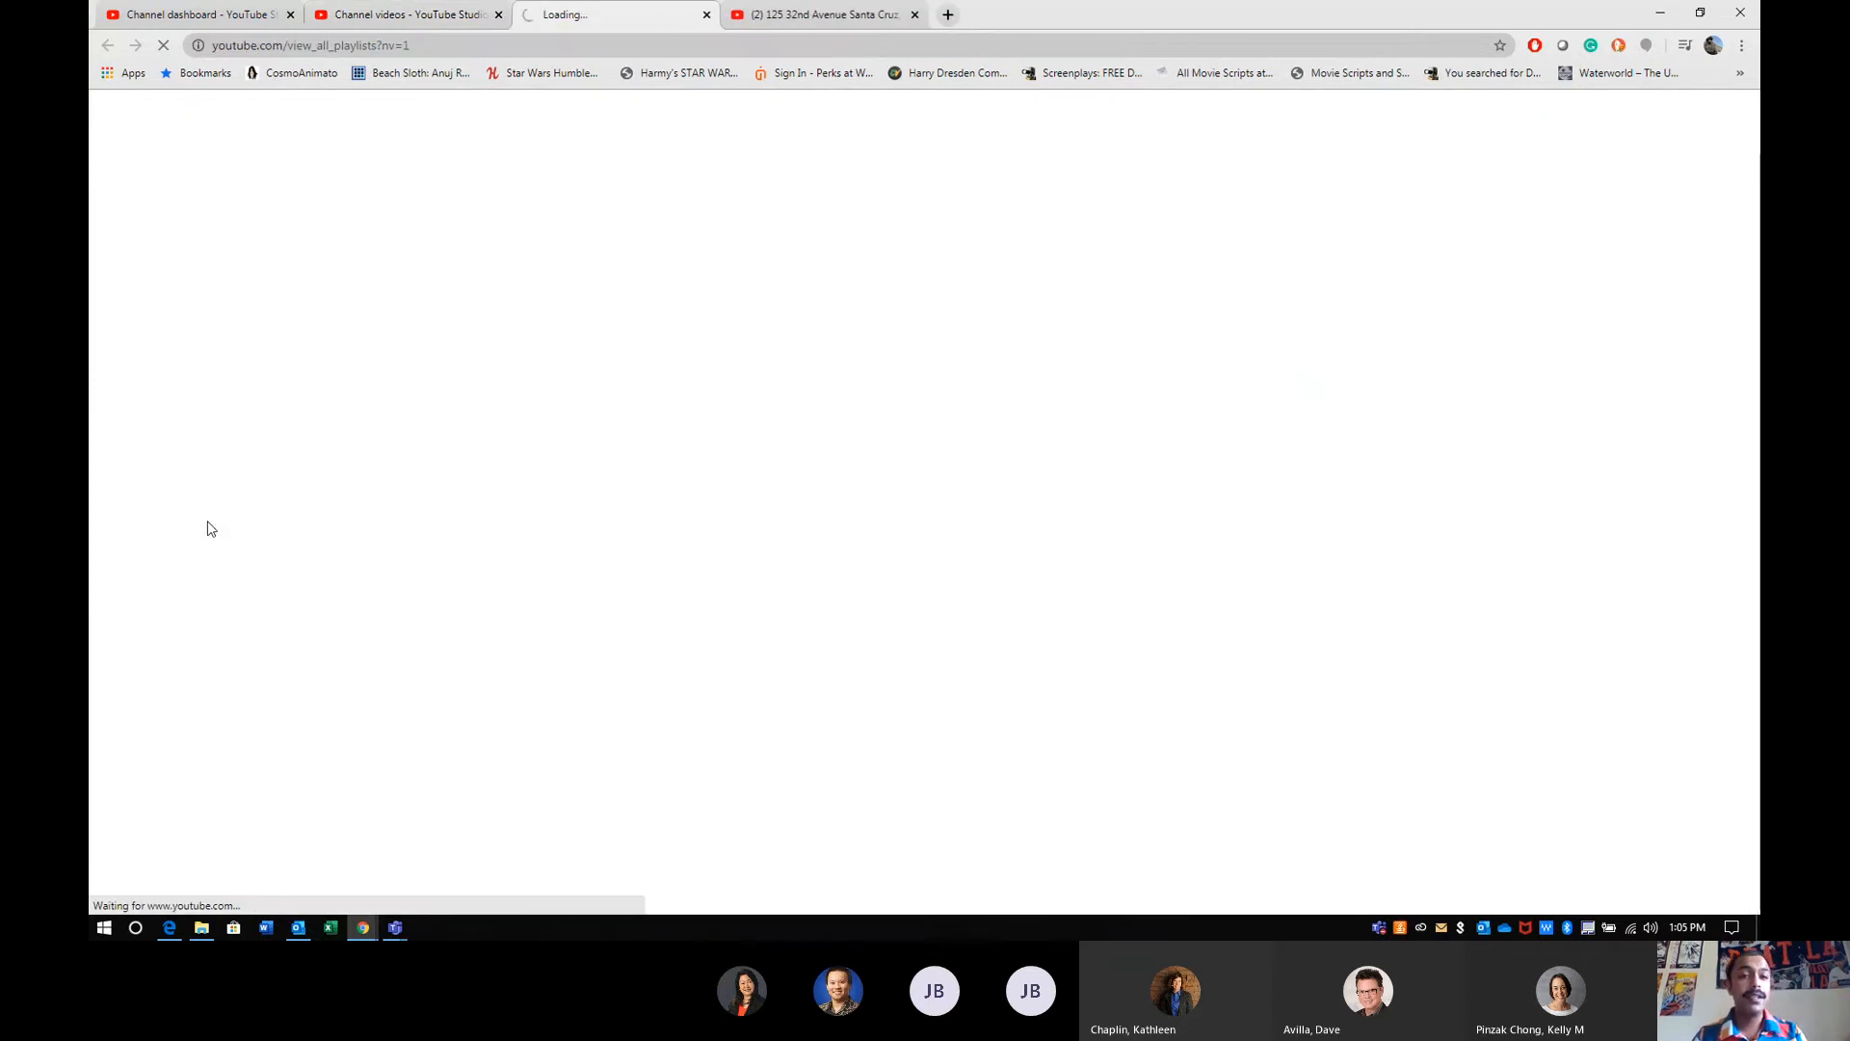
{"action": "left_click", "coordinate": [434, 18]}
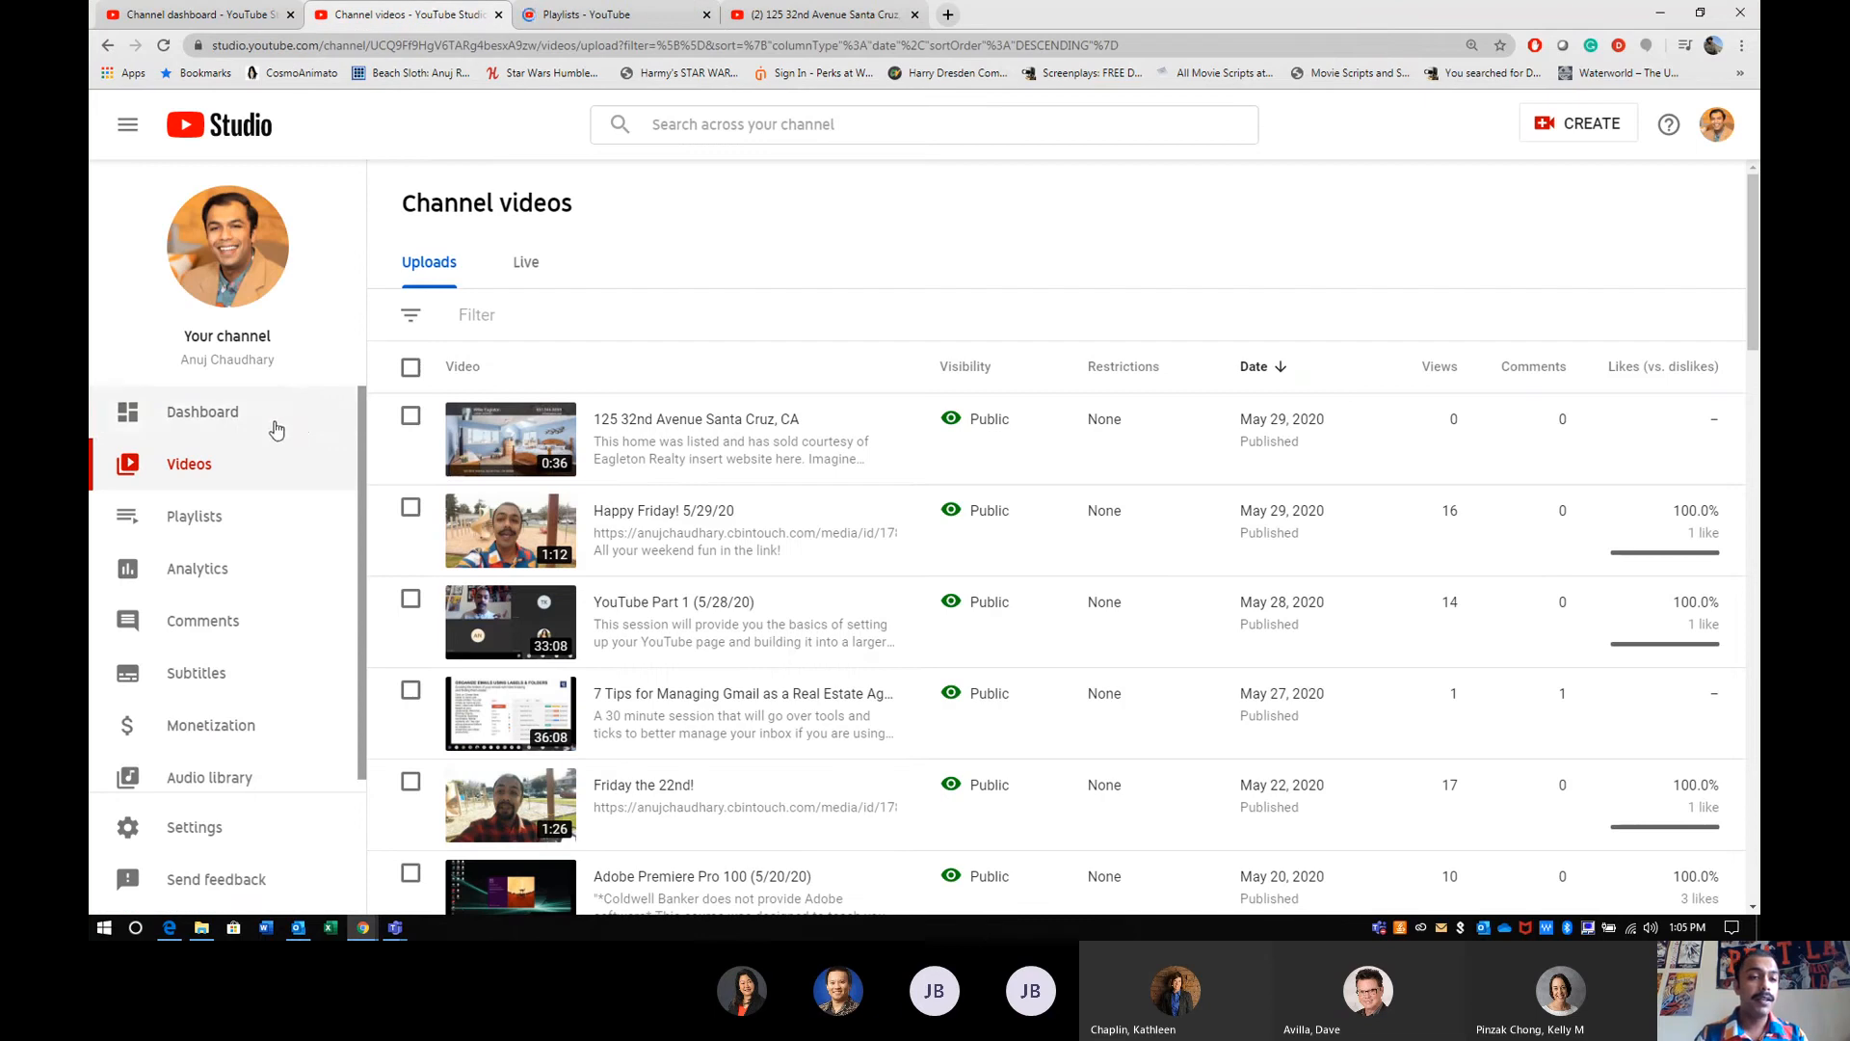
{"action": "left_click", "coordinate": [568, 17]}
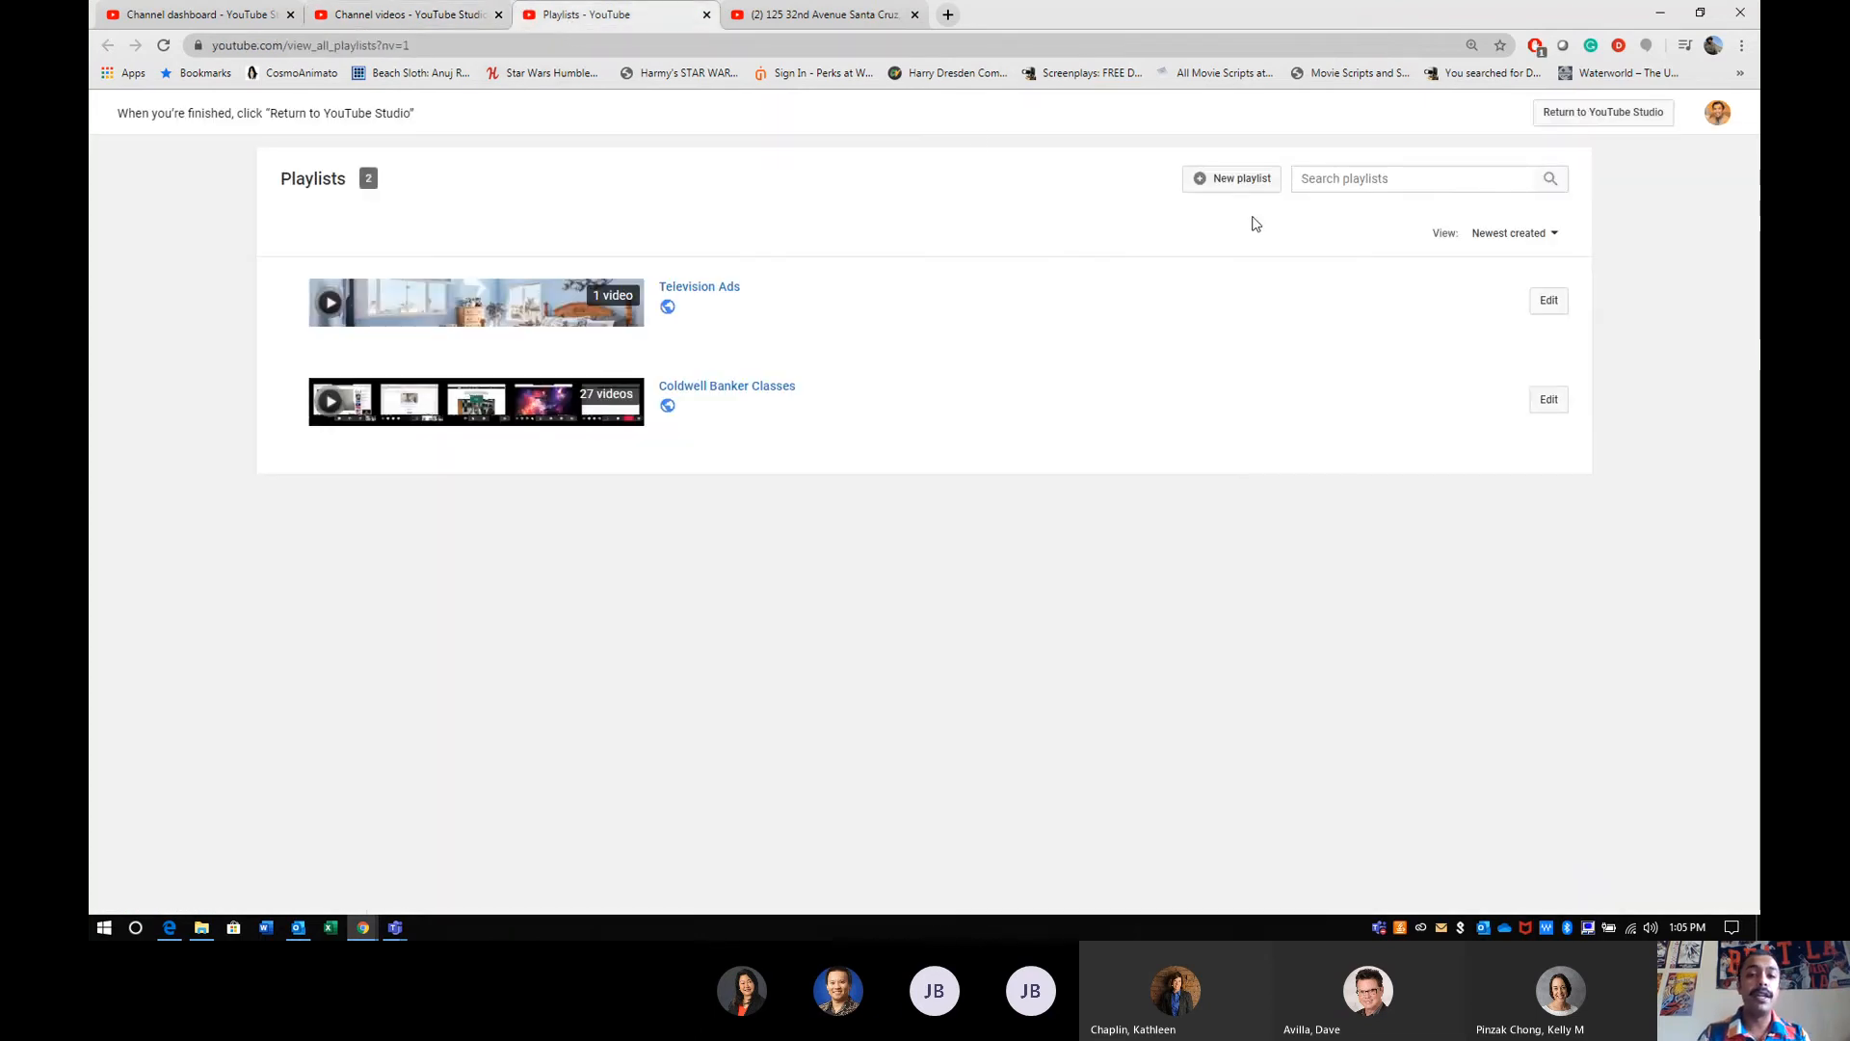
{"action": "left_click", "coordinate": [1549, 302]}
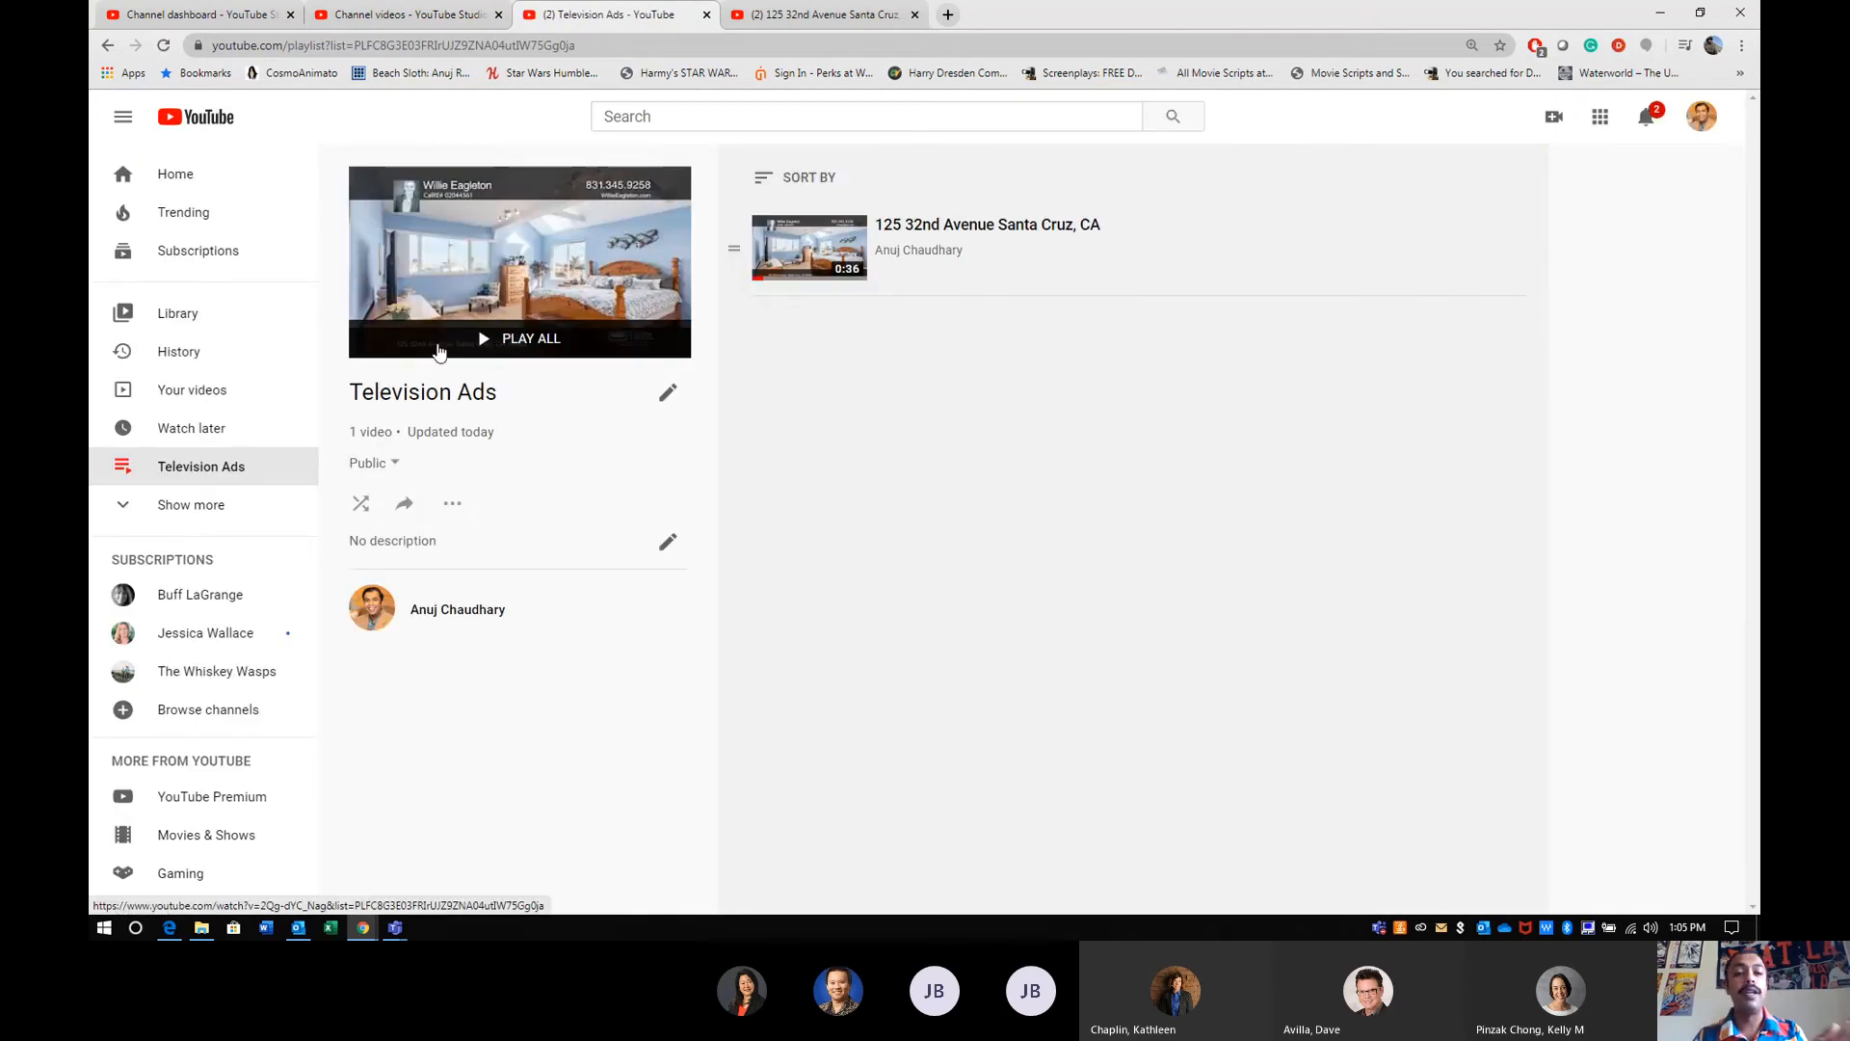
{"action": "left_click", "coordinate": [453, 504]}
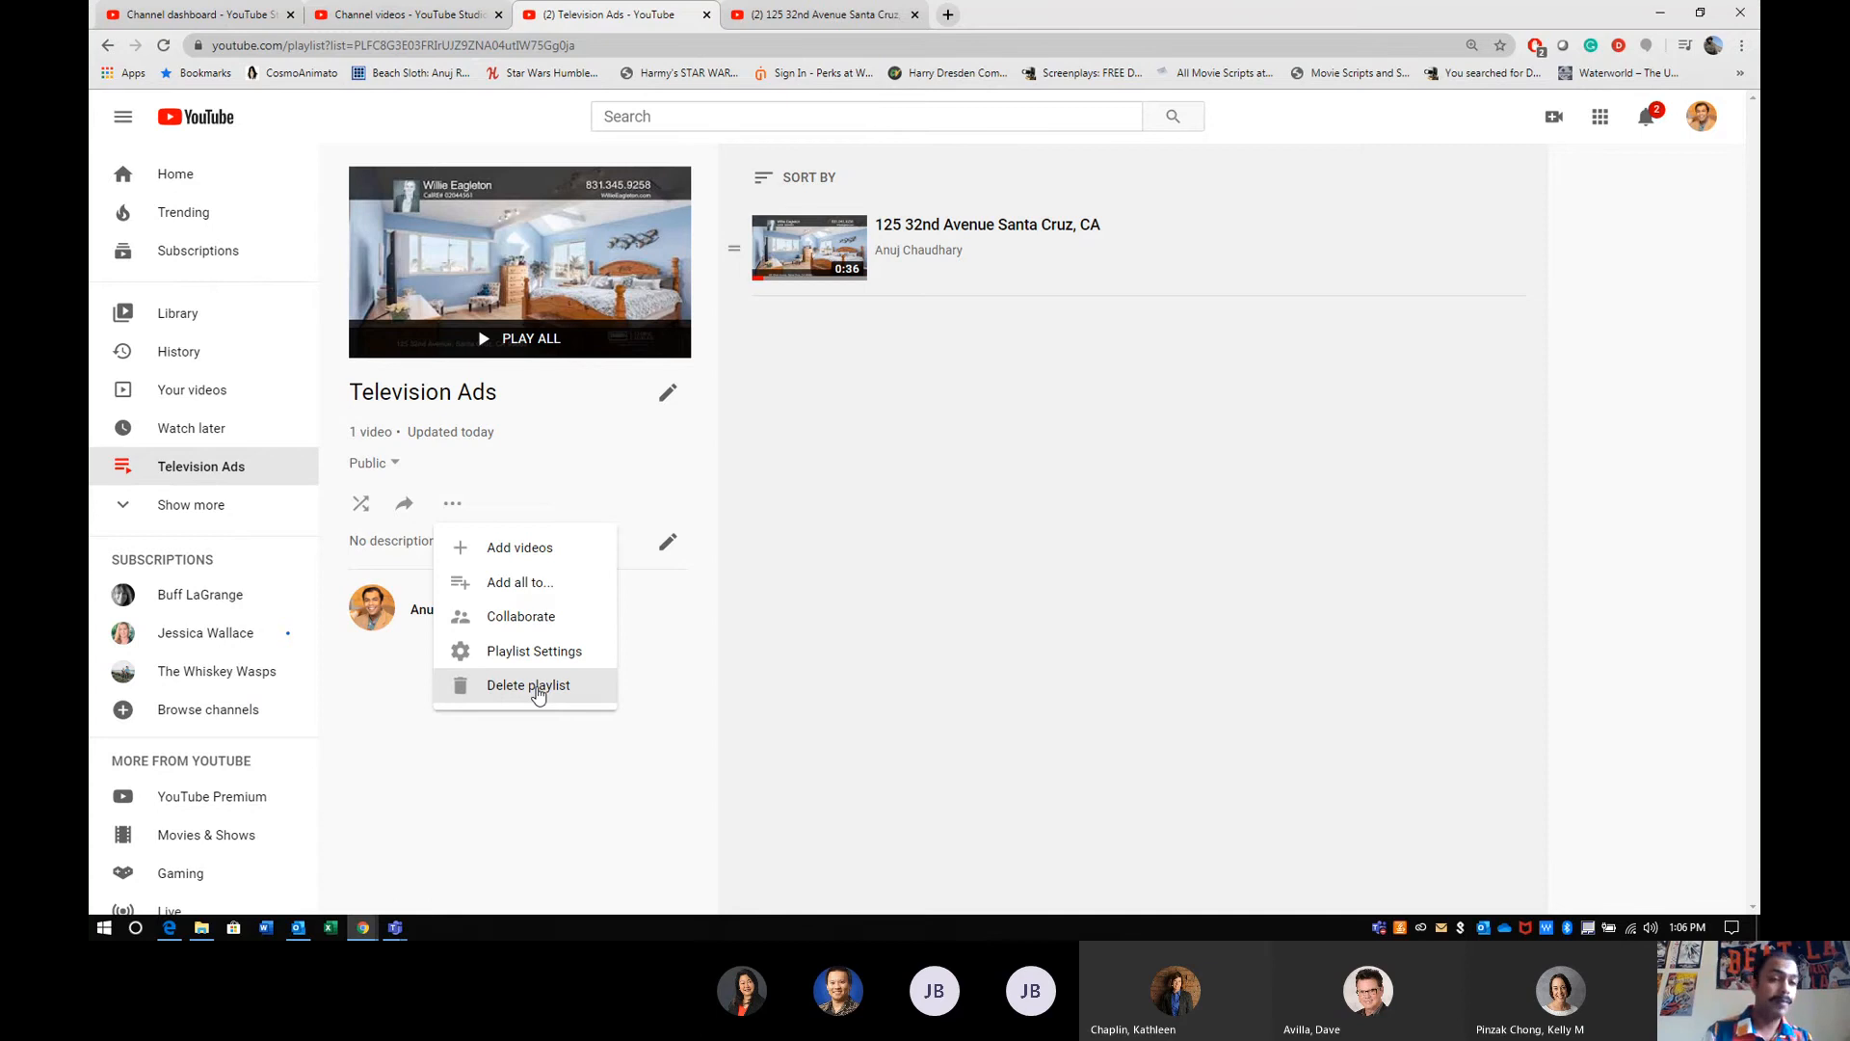
- Open the channel analytics and examine the overview for the last 28 days down to the top videos
{"action": "left_click", "coordinate": [463, 21]}
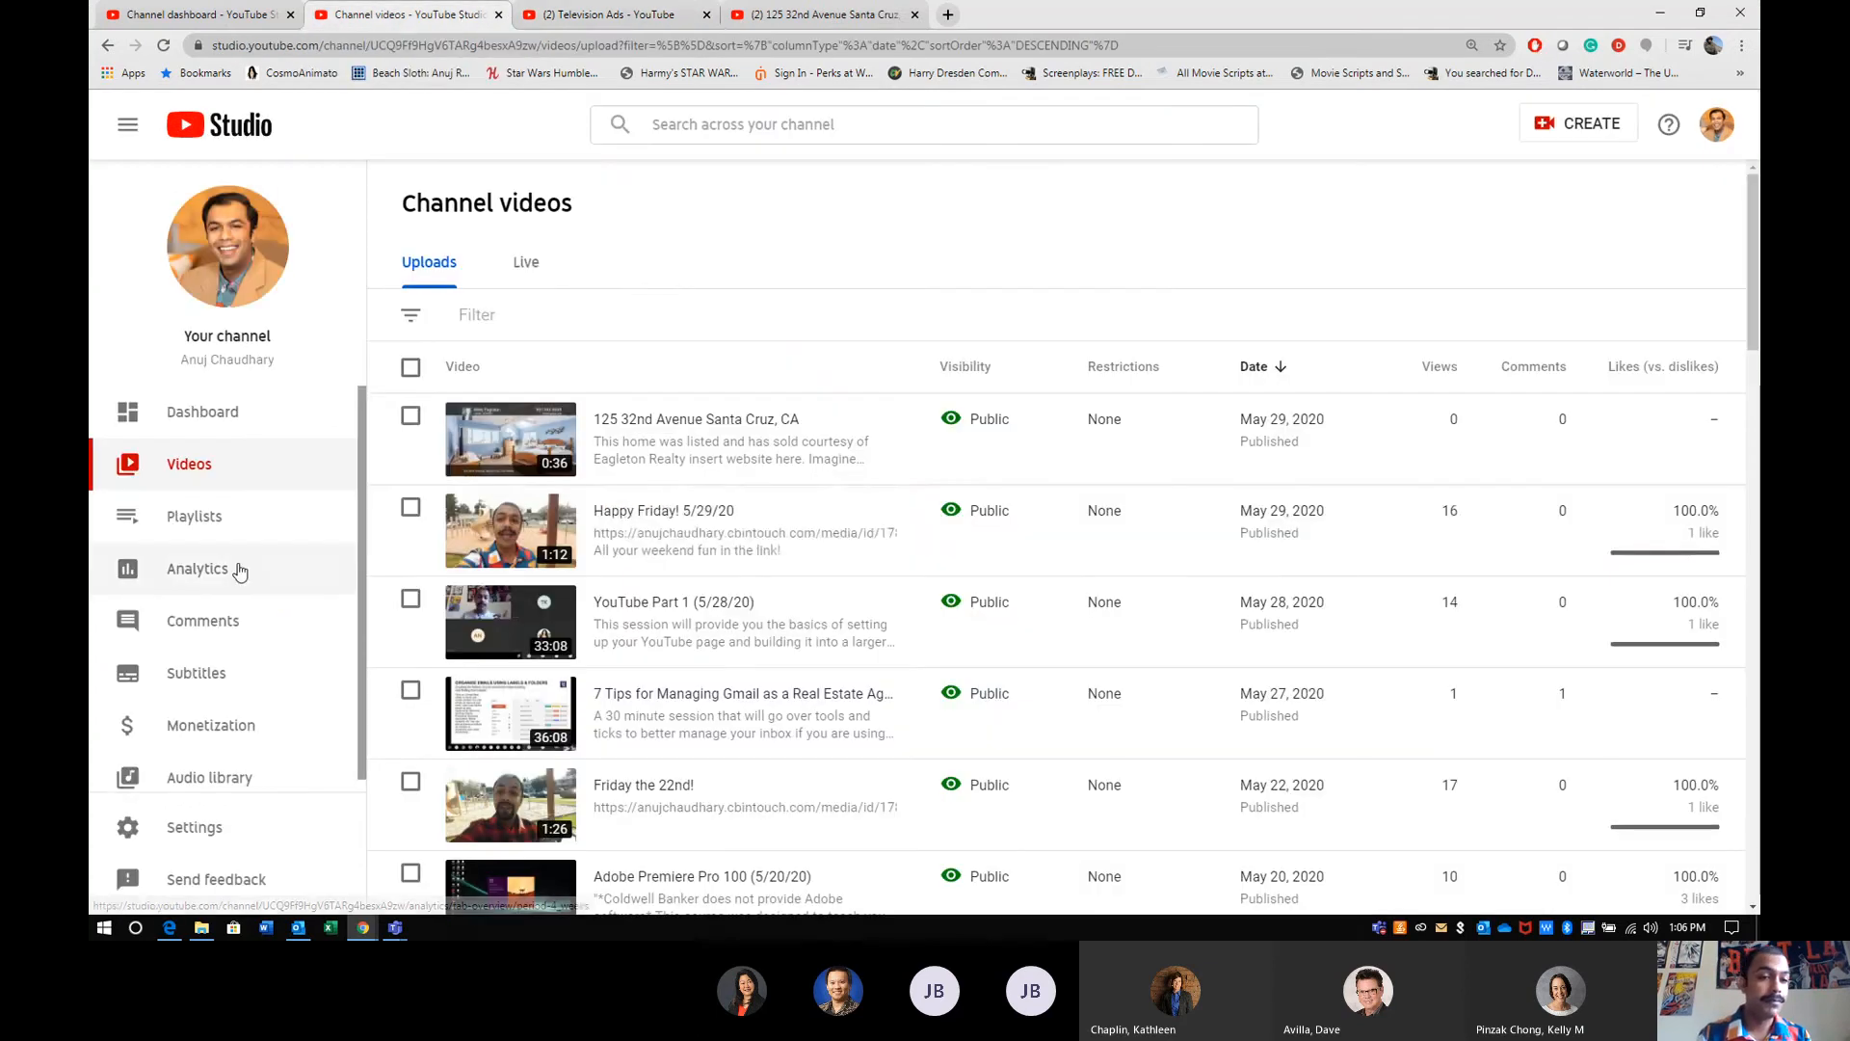
{"action": "left_click", "coordinate": [214, 577]}
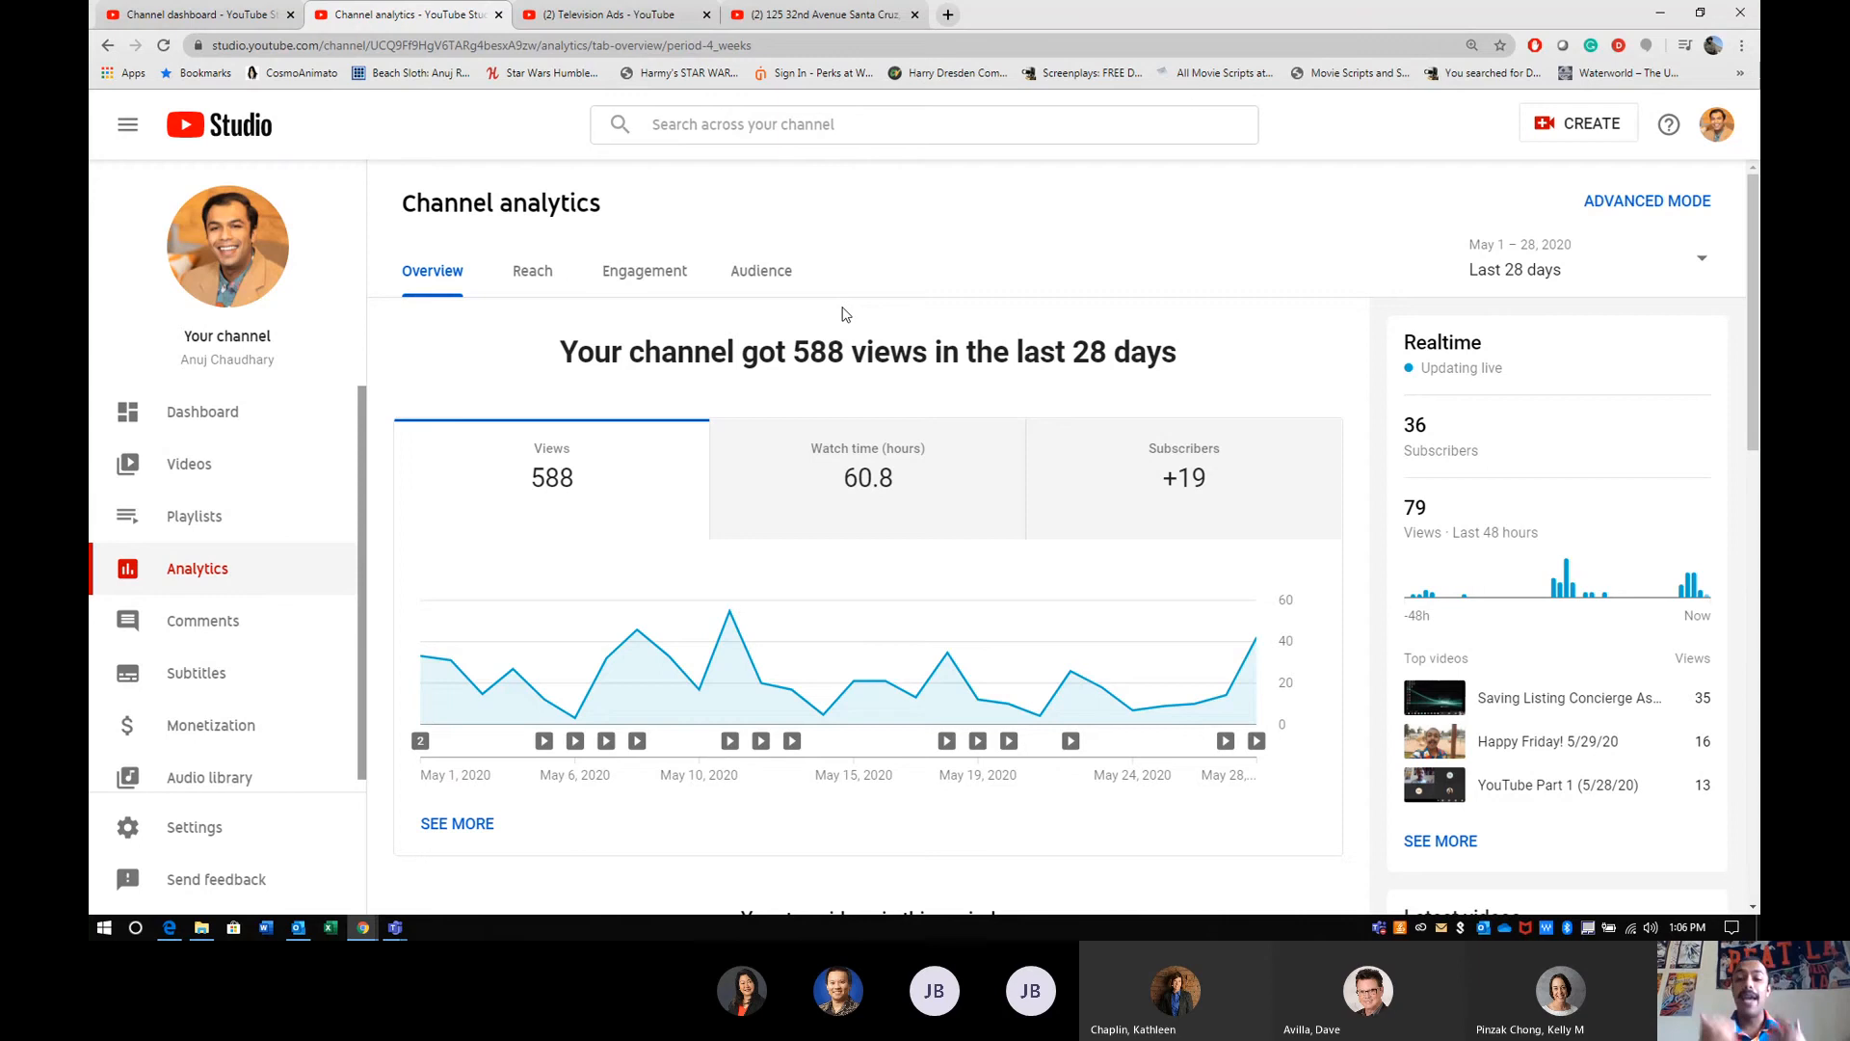
{"action": "scroll", "coordinate": [846, 314], "scroll_direction": "down", "scroll_amount": 6}
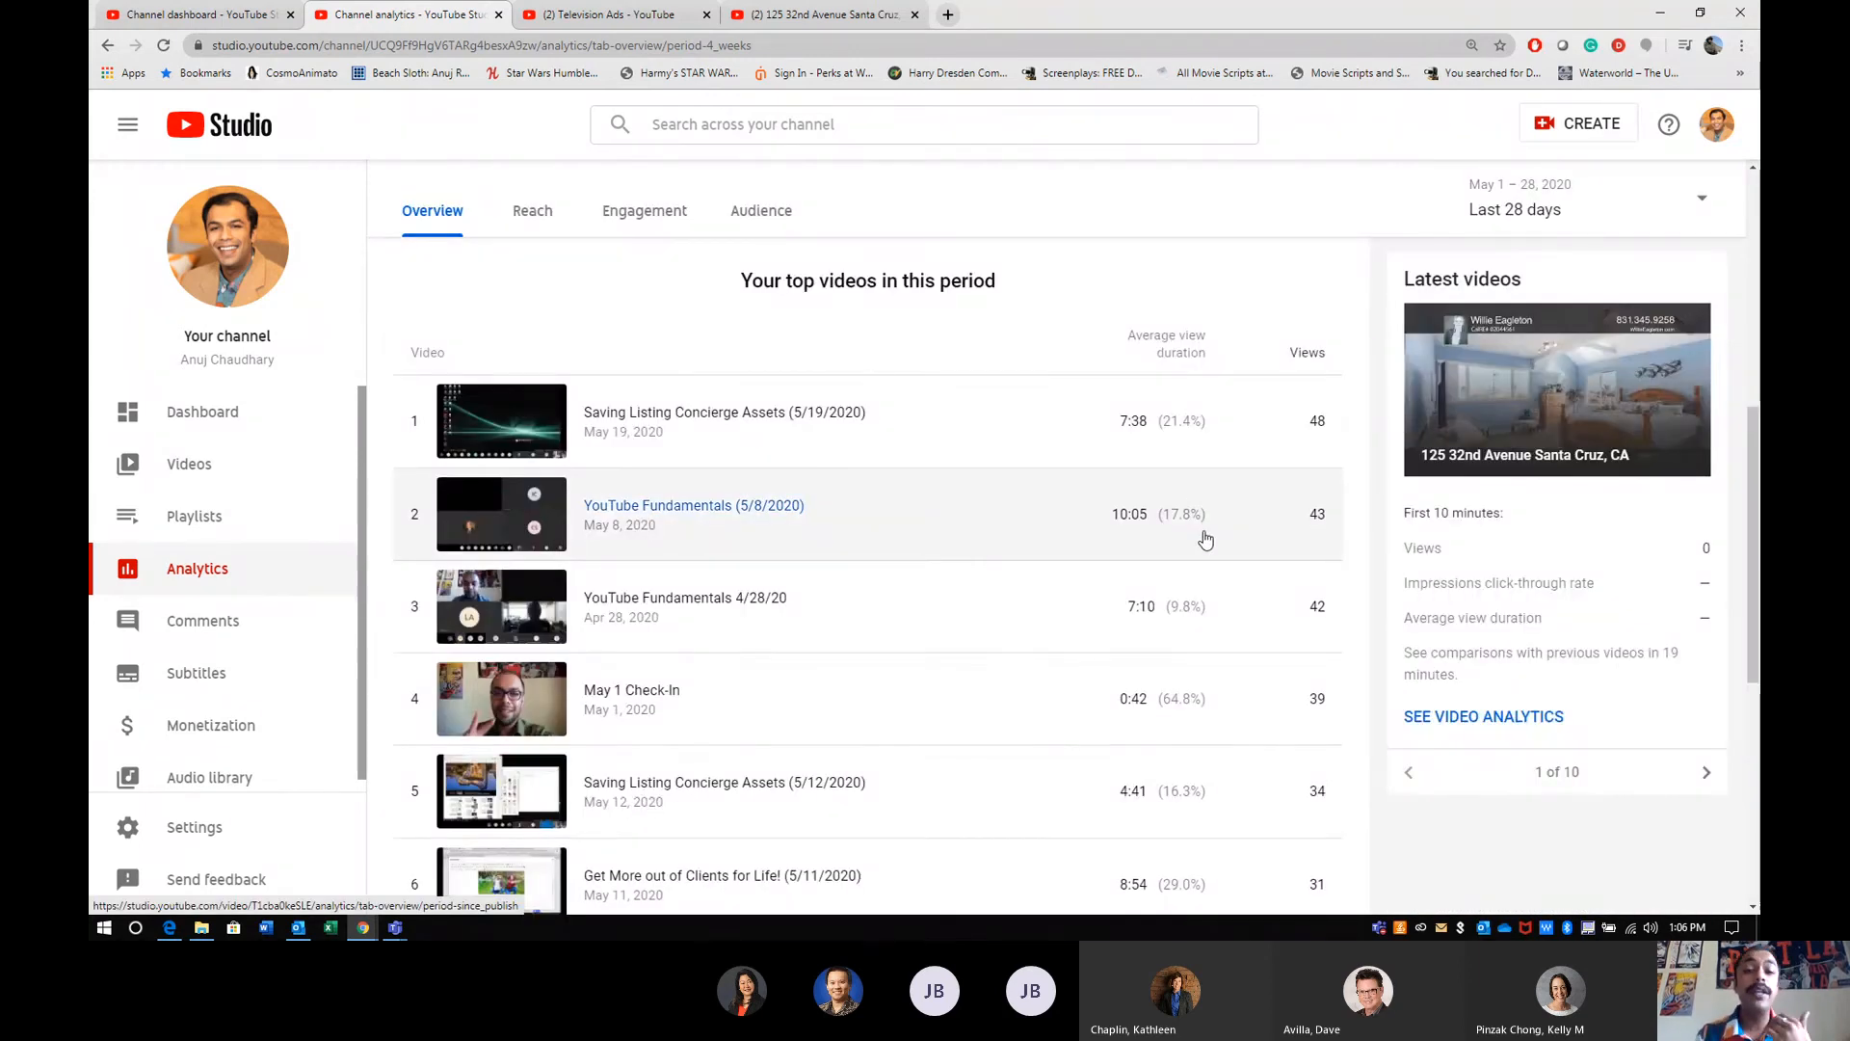
- Open the channel's Reach analytics and review impressions, traffic source types, external sources, suggested videos and YouTube search traffic
{"action": "scroll", "coordinate": [1206, 540], "scroll_direction": "down", "scroll_amount": 2}
{"action": "scroll", "coordinate": [1205, 540], "scroll_direction": "up", "scroll_amount": 2}
{"action": "scroll", "coordinate": [1206, 540], "scroll_direction": "up", "scroll_amount": 8}
{"action": "left_click", "coordinate": [520, 287]}
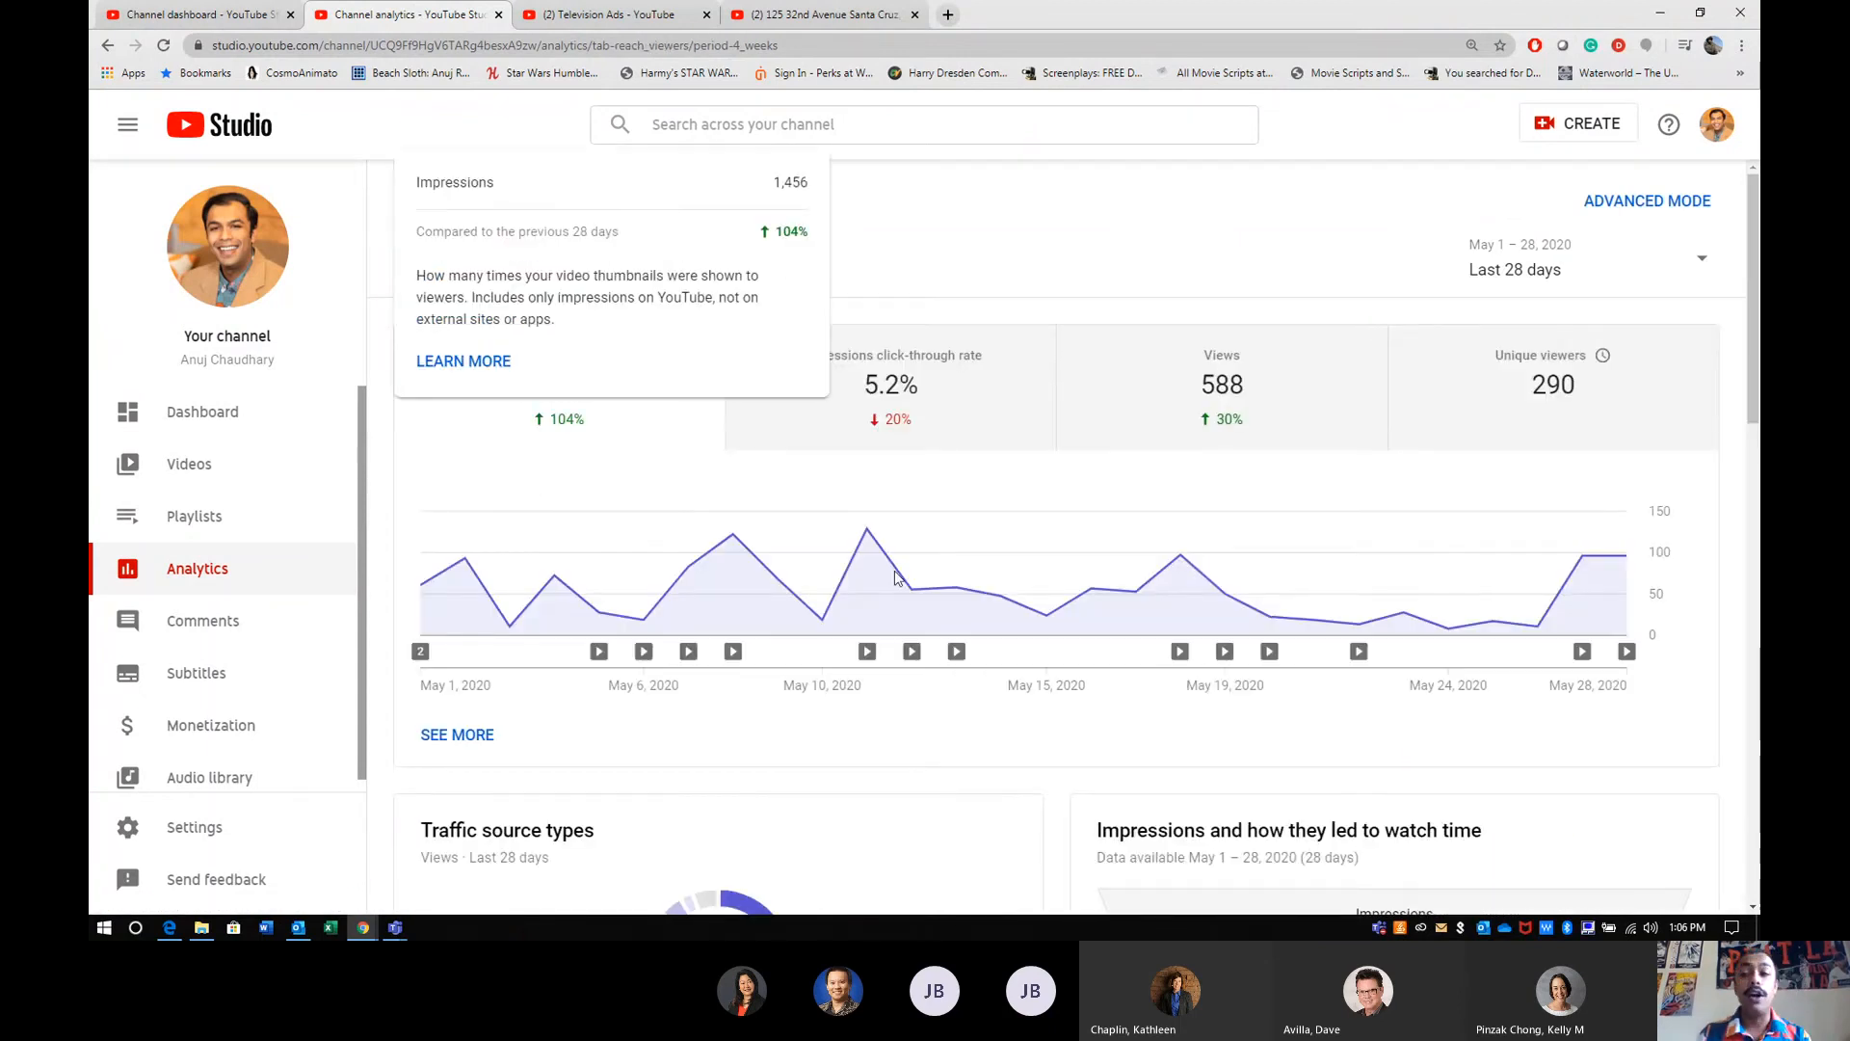
{"action": "scroll", "coordinate": [894, 576], "scroll_direction": "down", "scroll_amount": 1}
{"action": "scroll", "coordinate": [894, 577], "scroll_direction": "down", "scroll_amount": 5}
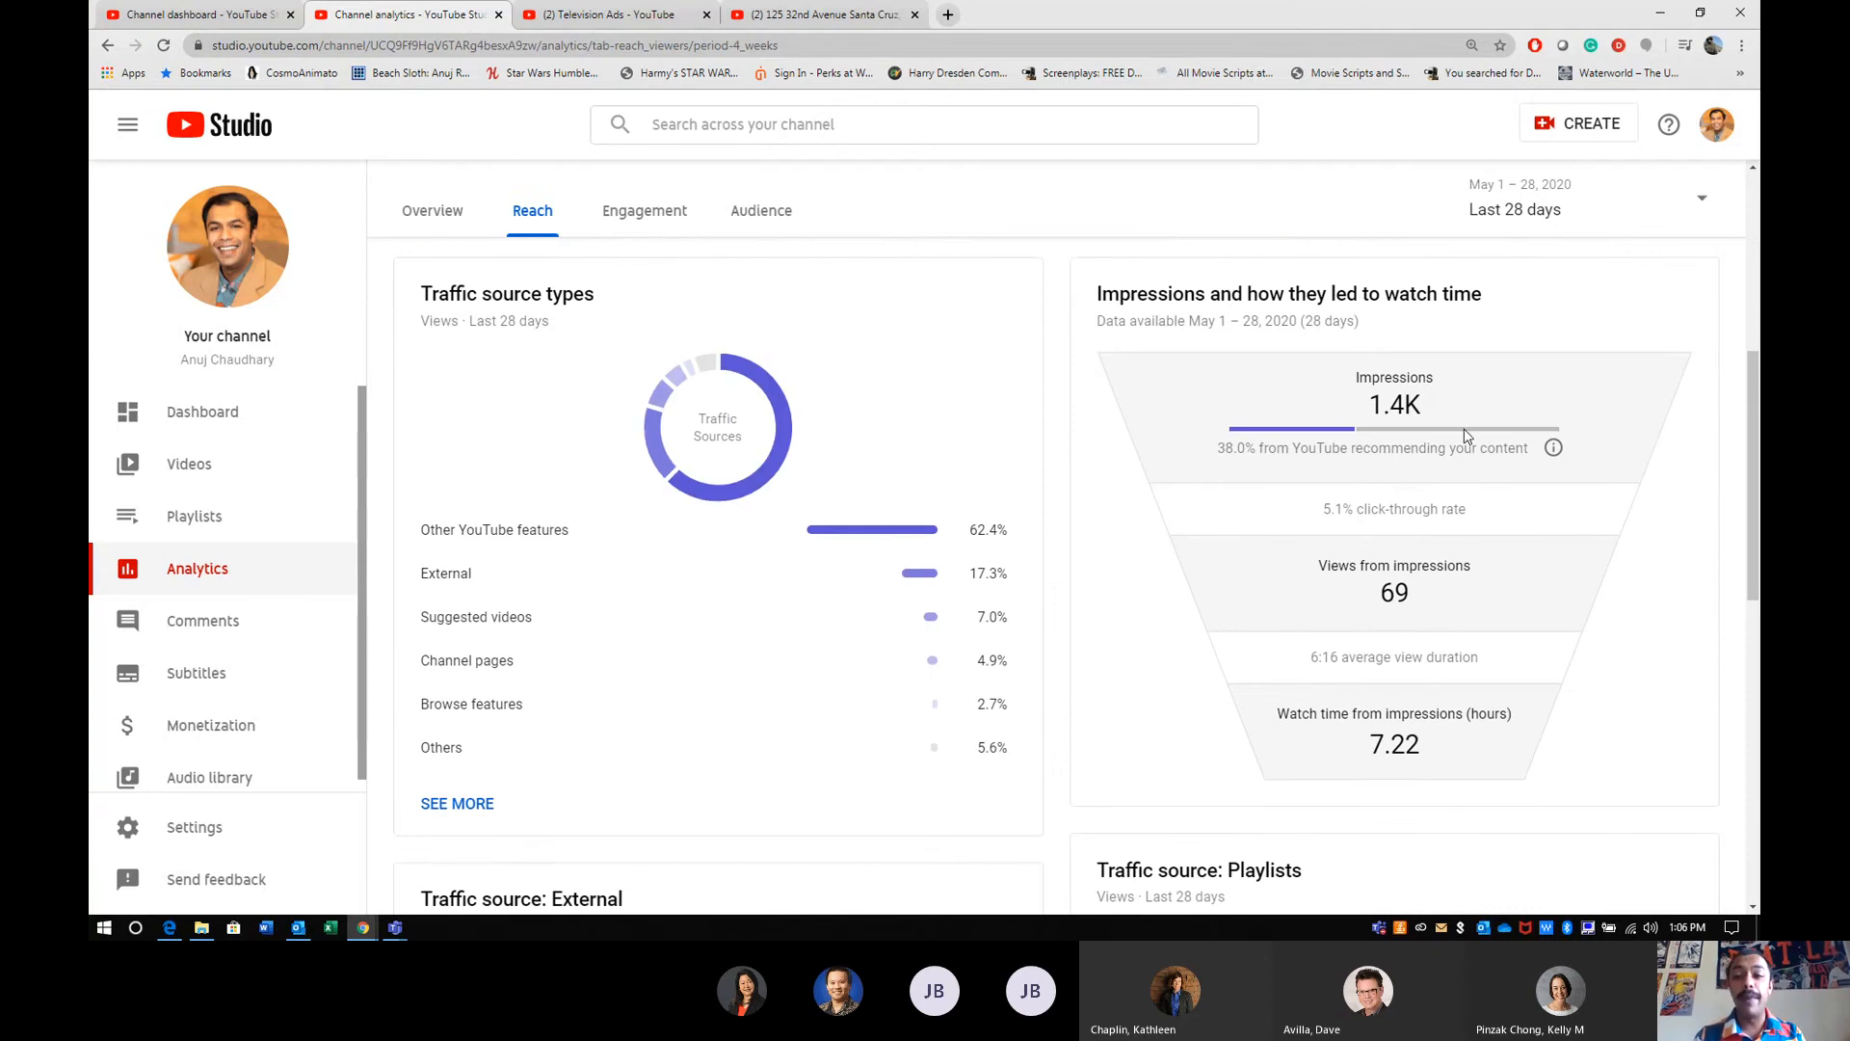
{"action": "scroll", "coordinate": [1432, 561], "scroll_direction": "down", "scroll_amount": 1}
{"action": "scroll", "coordinate": [1432, 561], "scroll_direction": "down", "scroll_amount": 6}
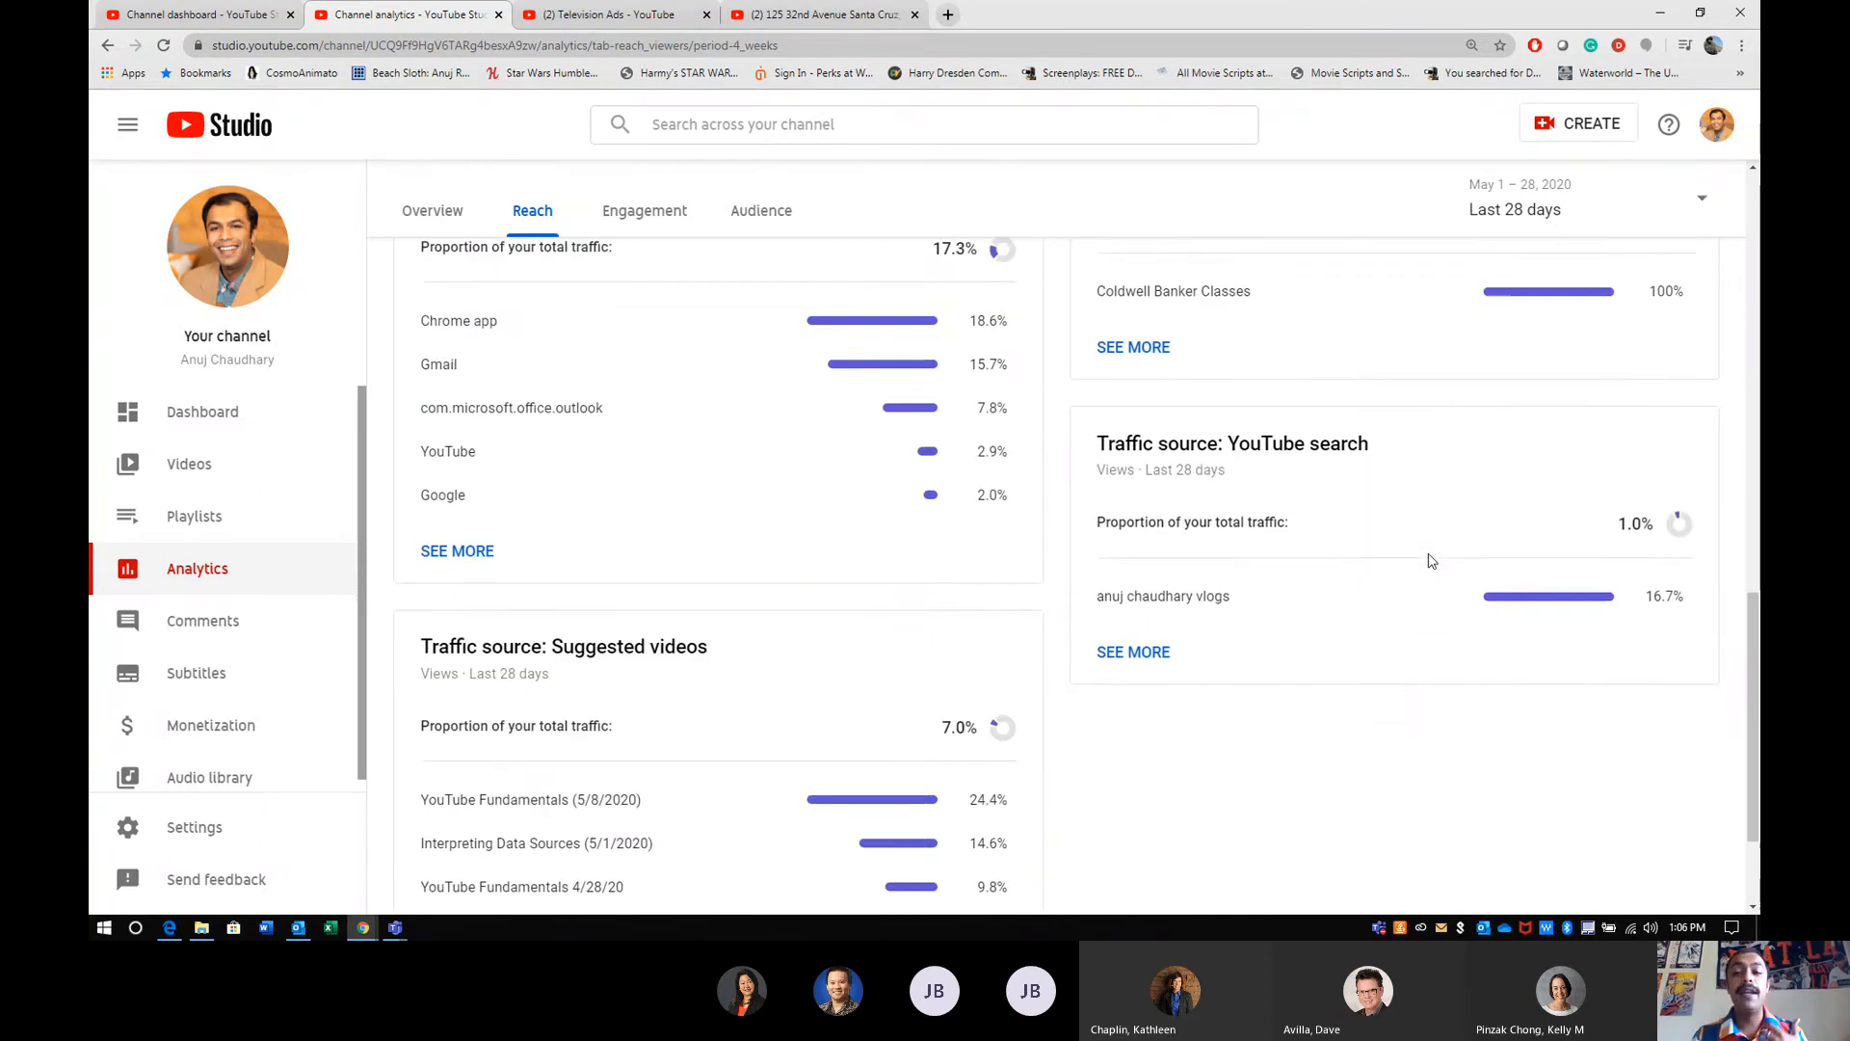
- Open the channel's Engagement analytics and review watch time, top videos, playlists, cards and end screen elements
{"action": "left_click", "coordinate": [661, 206]}
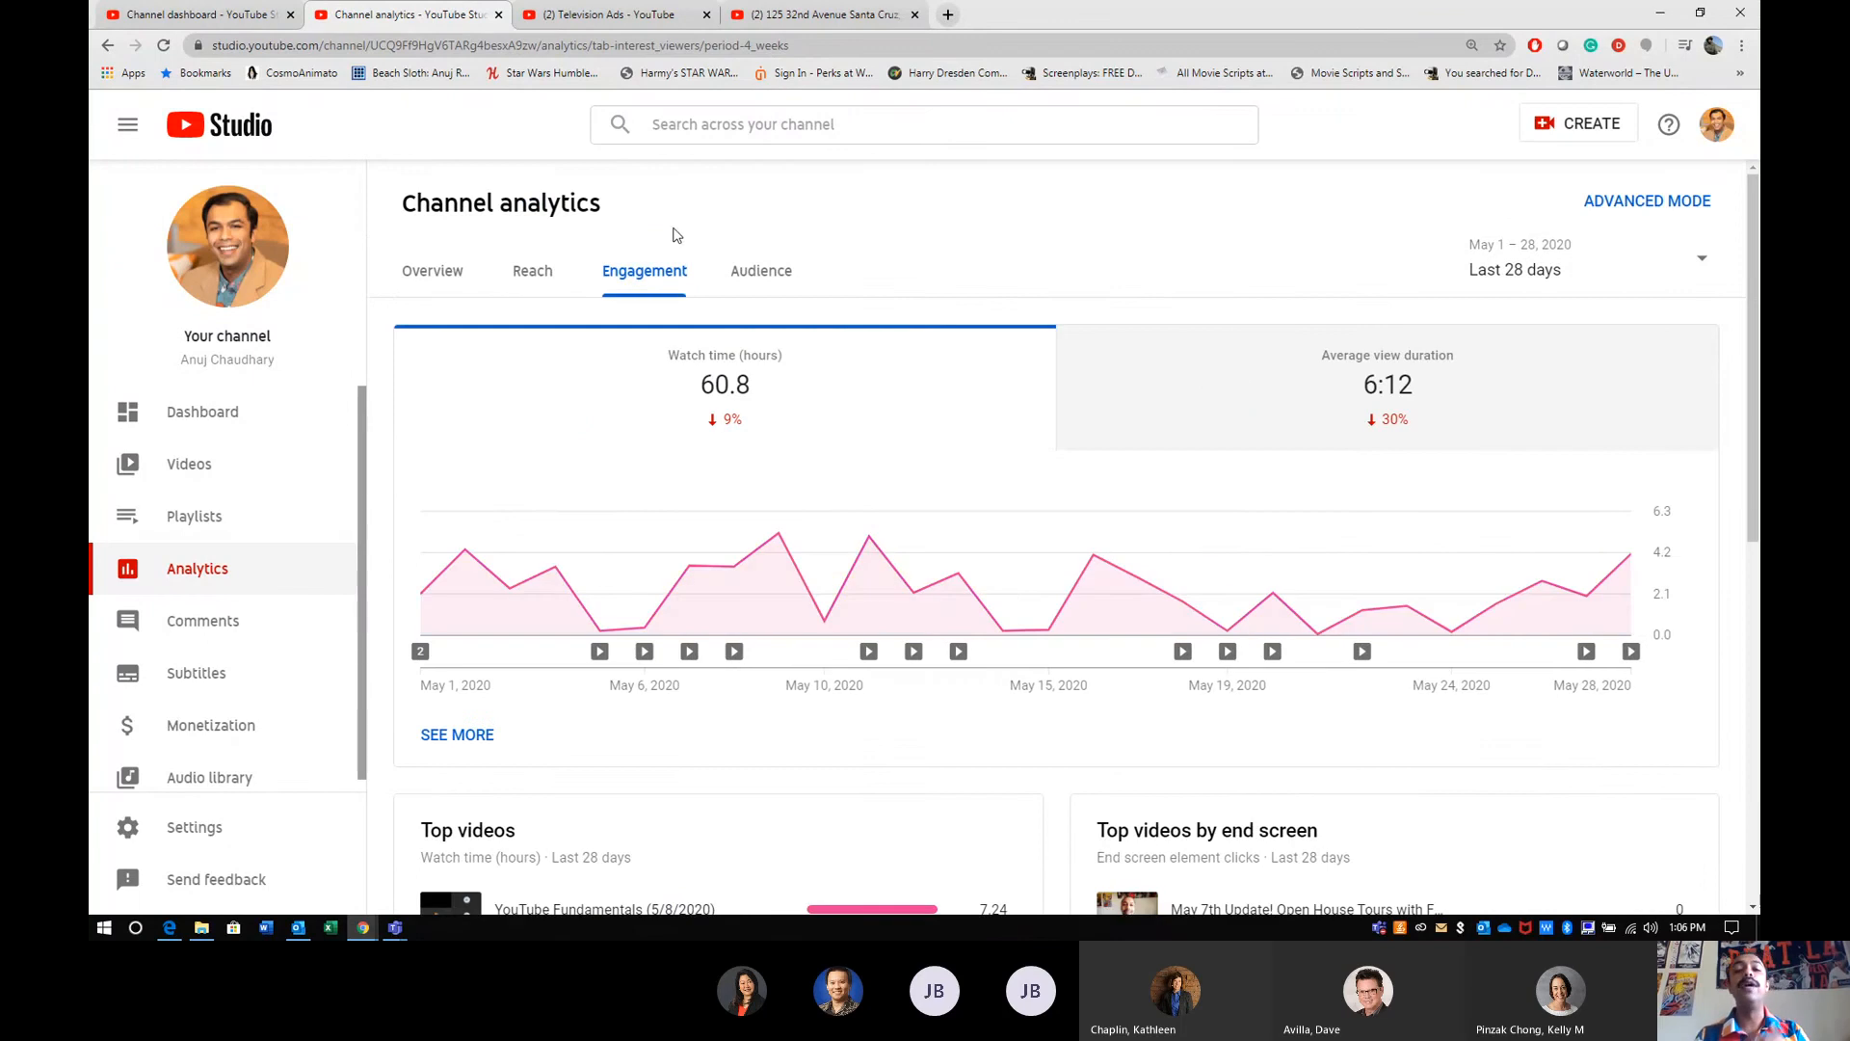
{"action": "scroll", "coordinate": [849, 512], "scroll_direction": "down", "scroll_amount": 1}
{"action": "scroll", "coordinate": [849, 511], "scroll_direction": "down", "scroll_amount": 7}
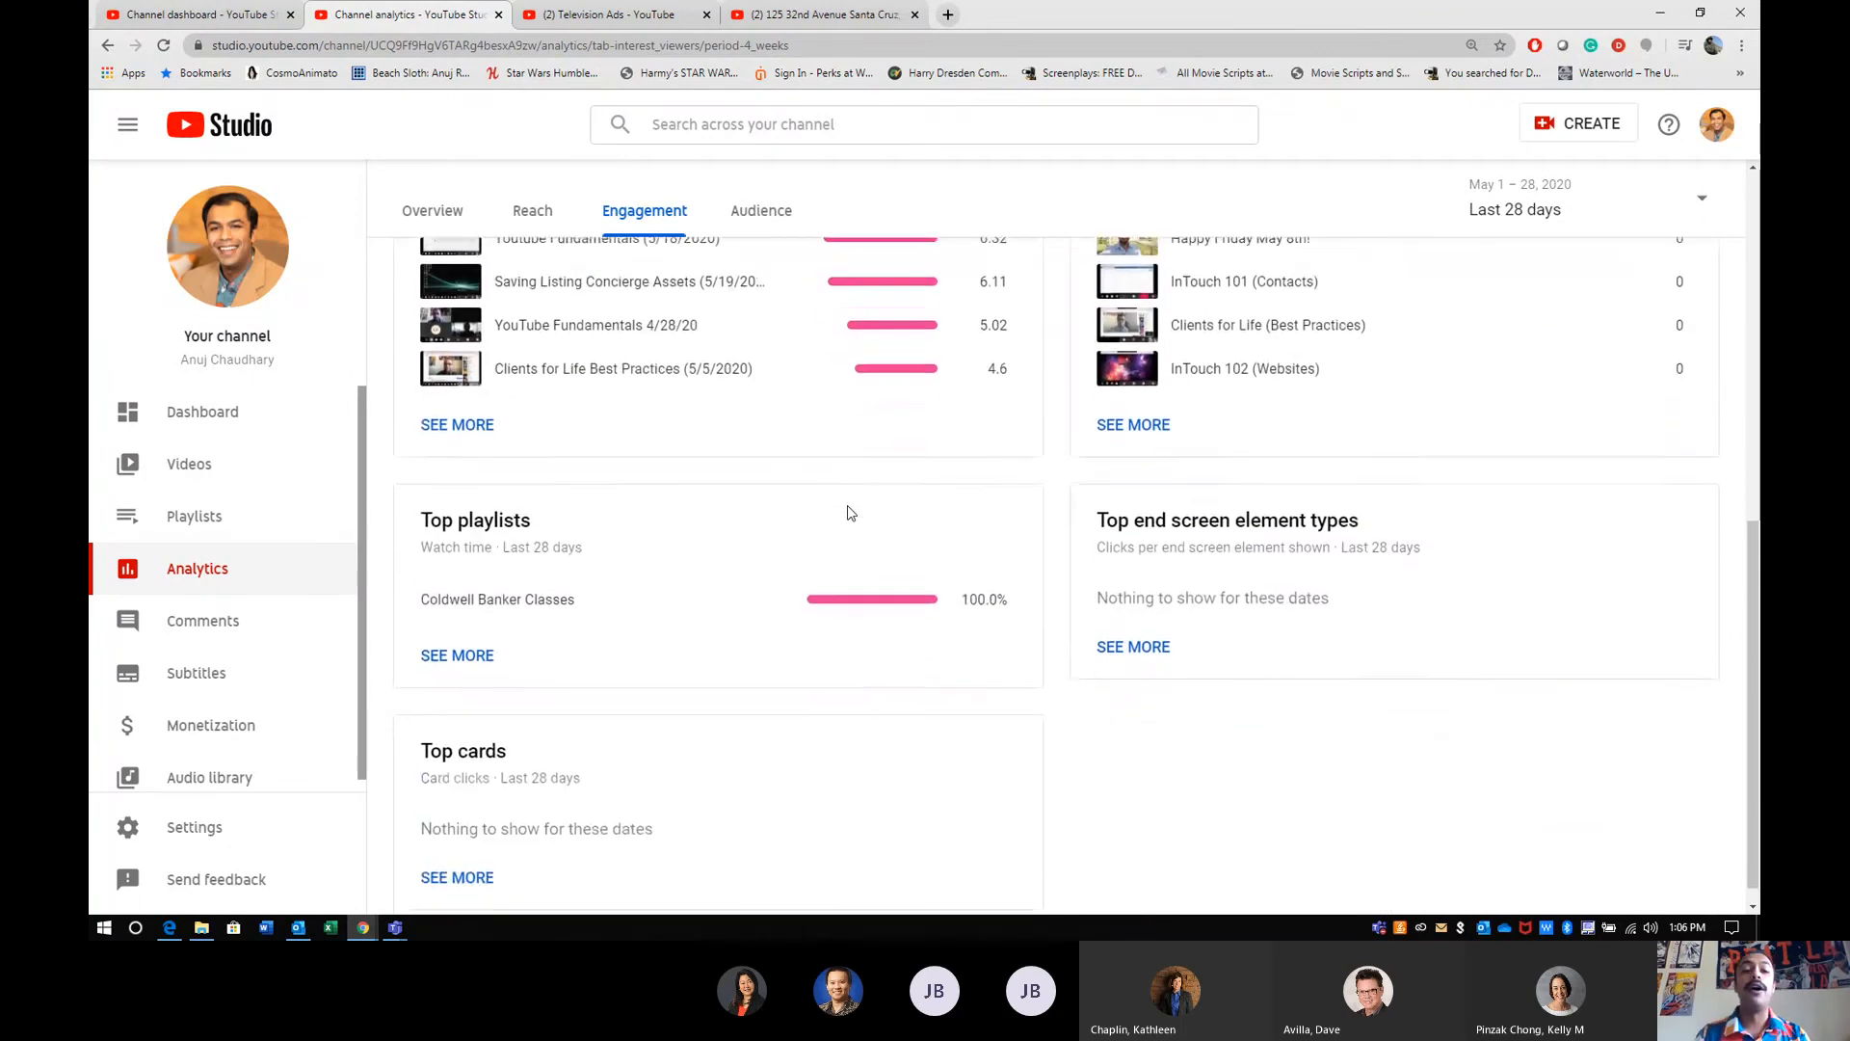
- Open the channel's Audience analytics and review unique viewers, watch time from subscribers, top countries and subtitle languages
{"action": "left_click", "coordinate": [781, 216]}
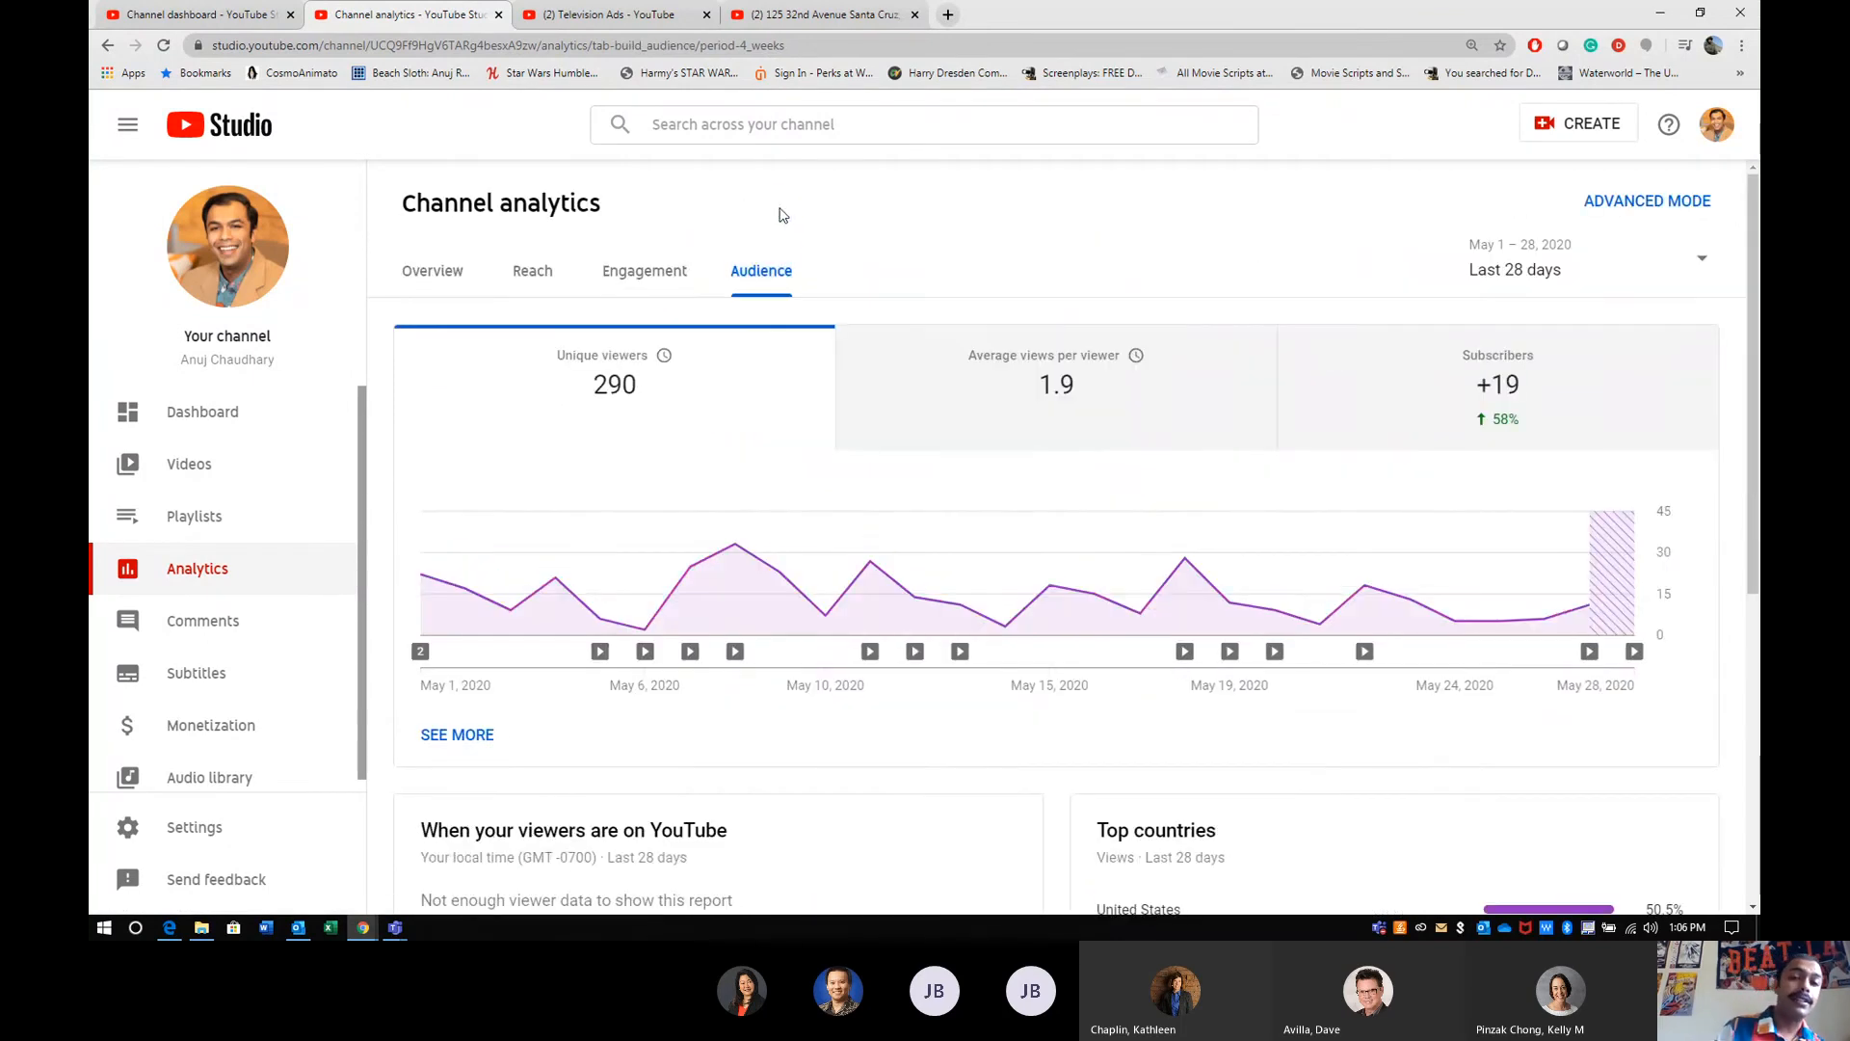
{"action": "scroll", "coordinate": [922, 350], "scroll_direction": "down", "scroll_amount": 6}
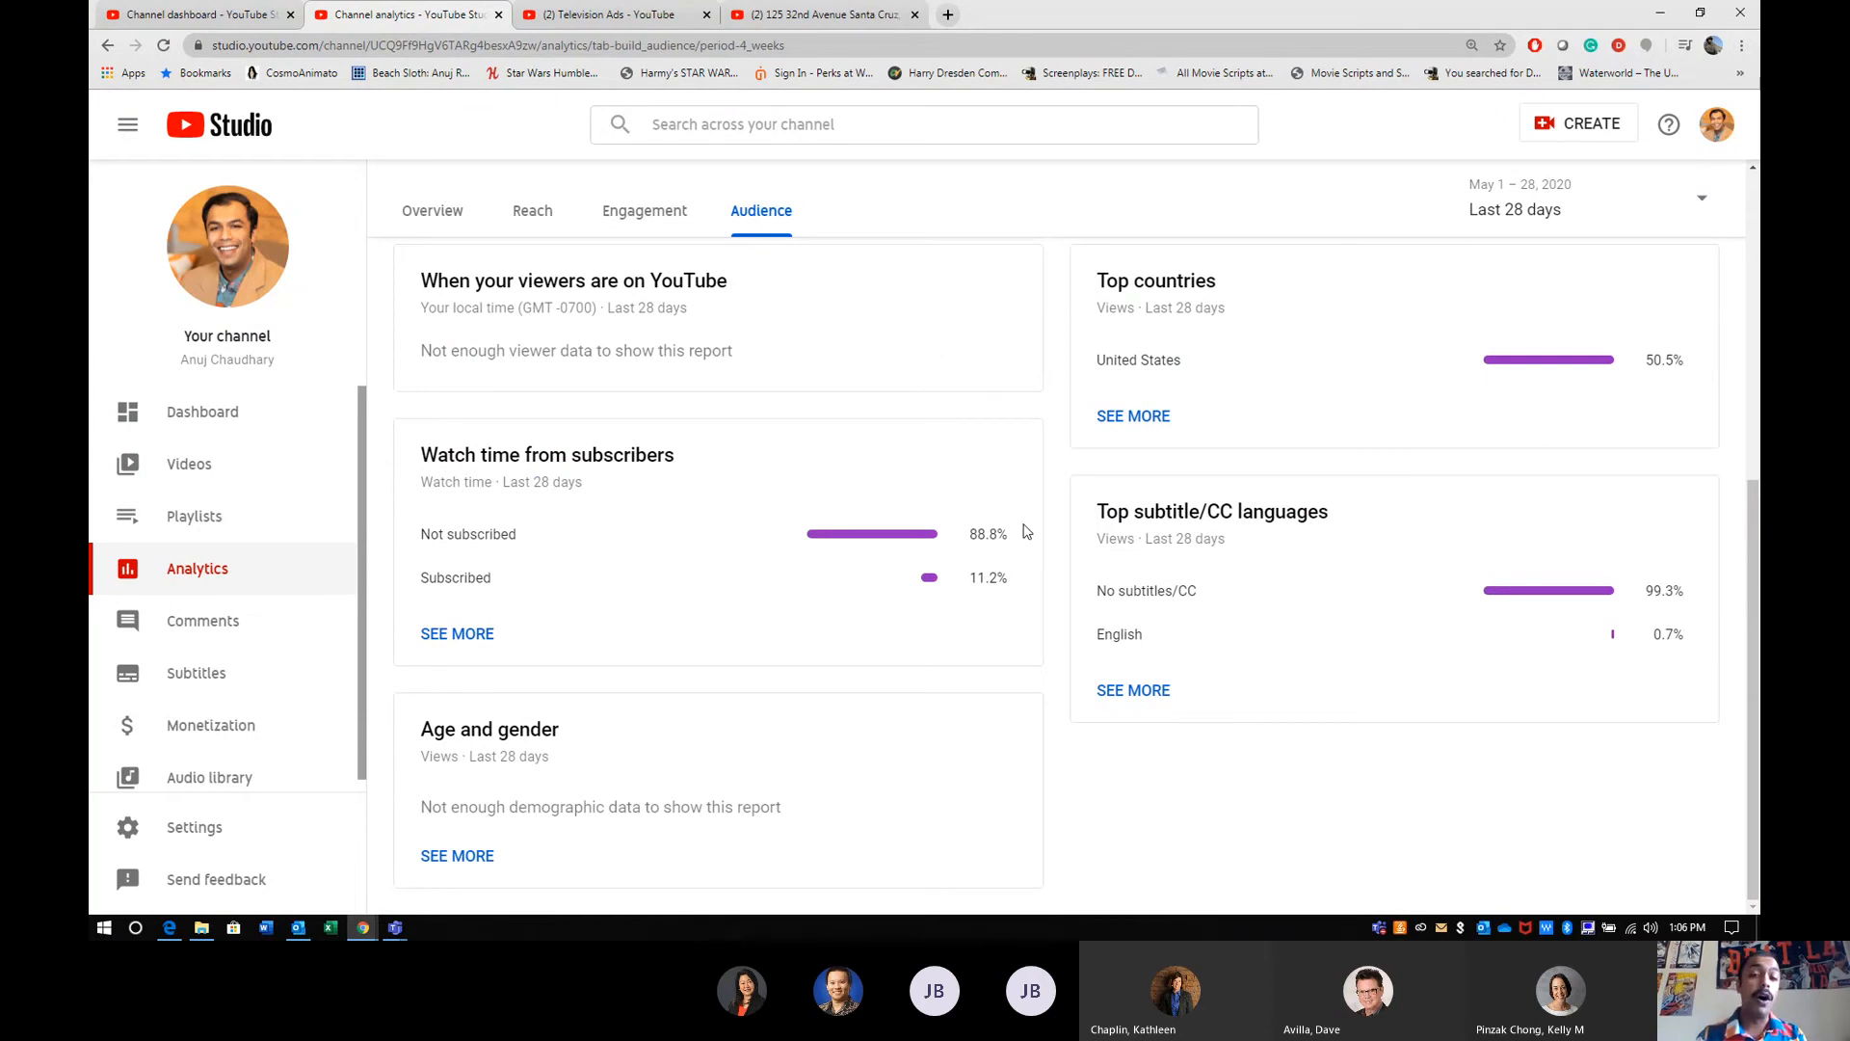
{"action": "scroll", "coordinate": [1025, 531], "scroll_direction": "up", "scroll_amount": 6}
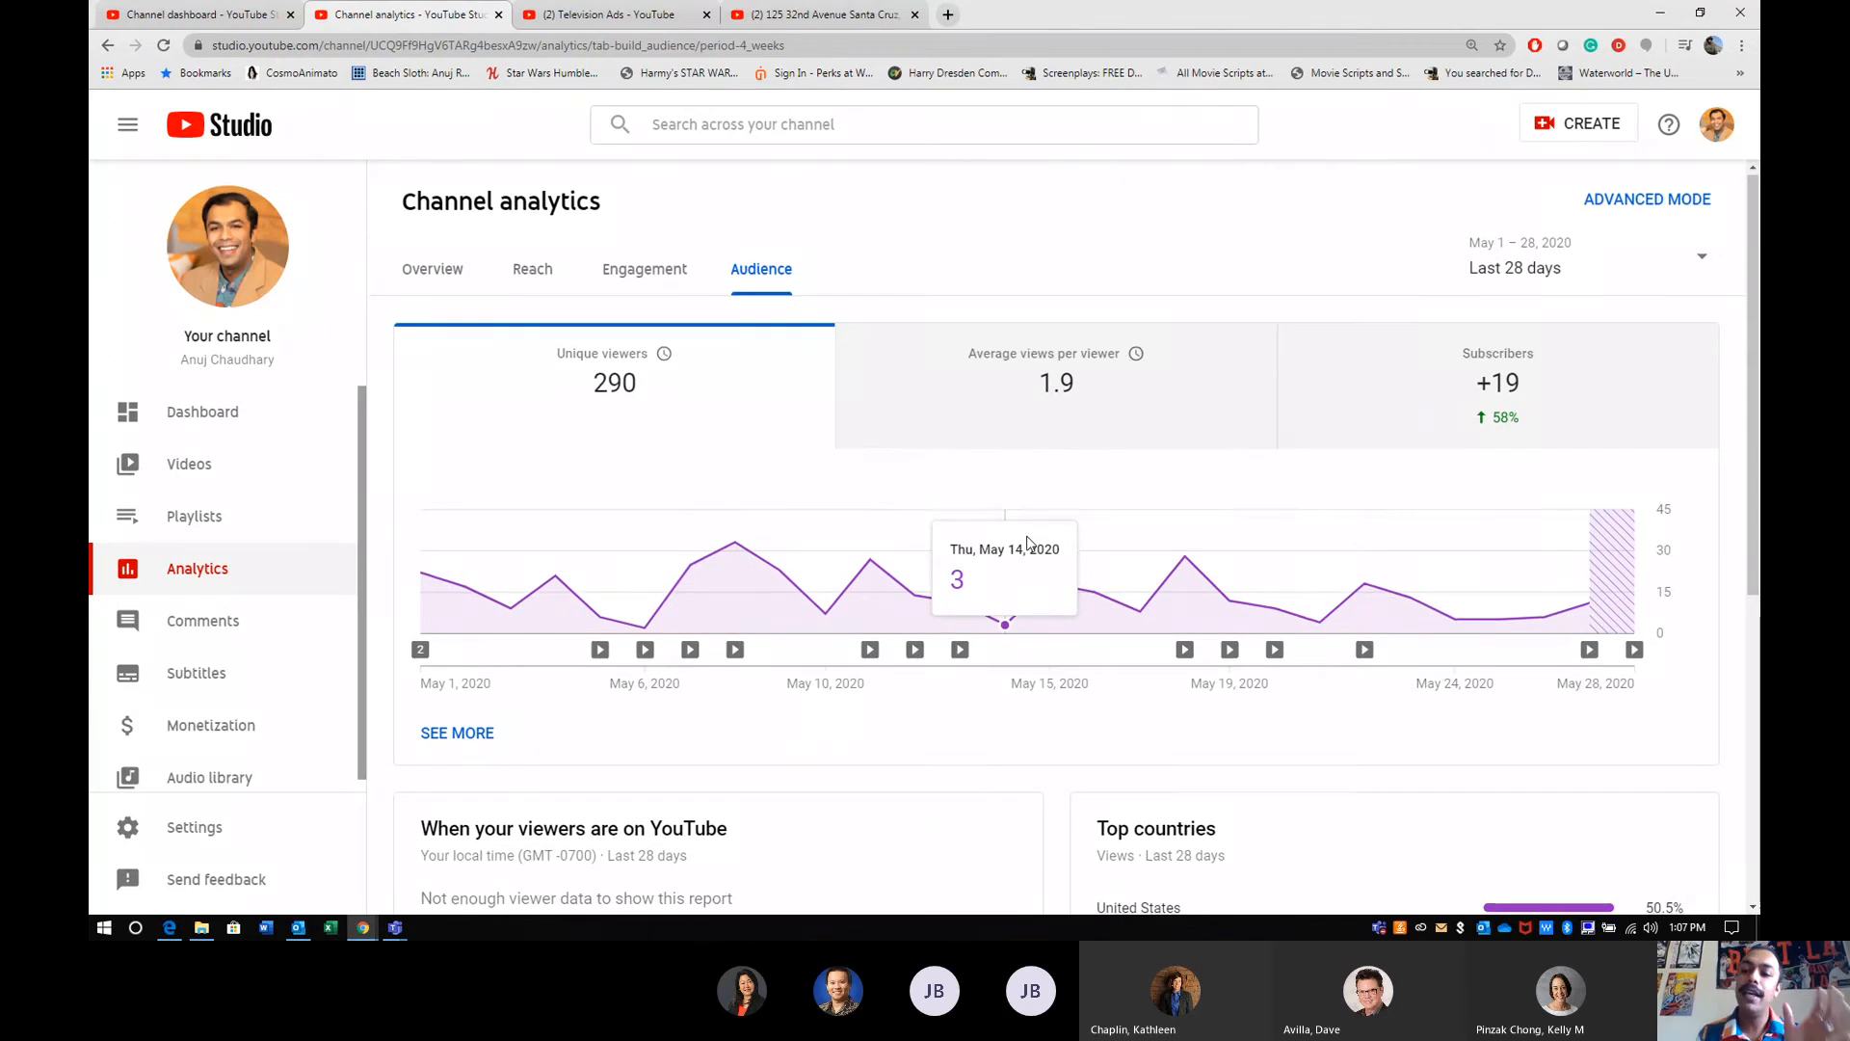
{"action": "scroll", "coordinate": [1027, 542], "scroll_direction": "down", "scroll_amount": 4}
{"action": "scroll", "coordinate": [1029, 542], "scroll_direction": "down", "scroll_amount": 1}
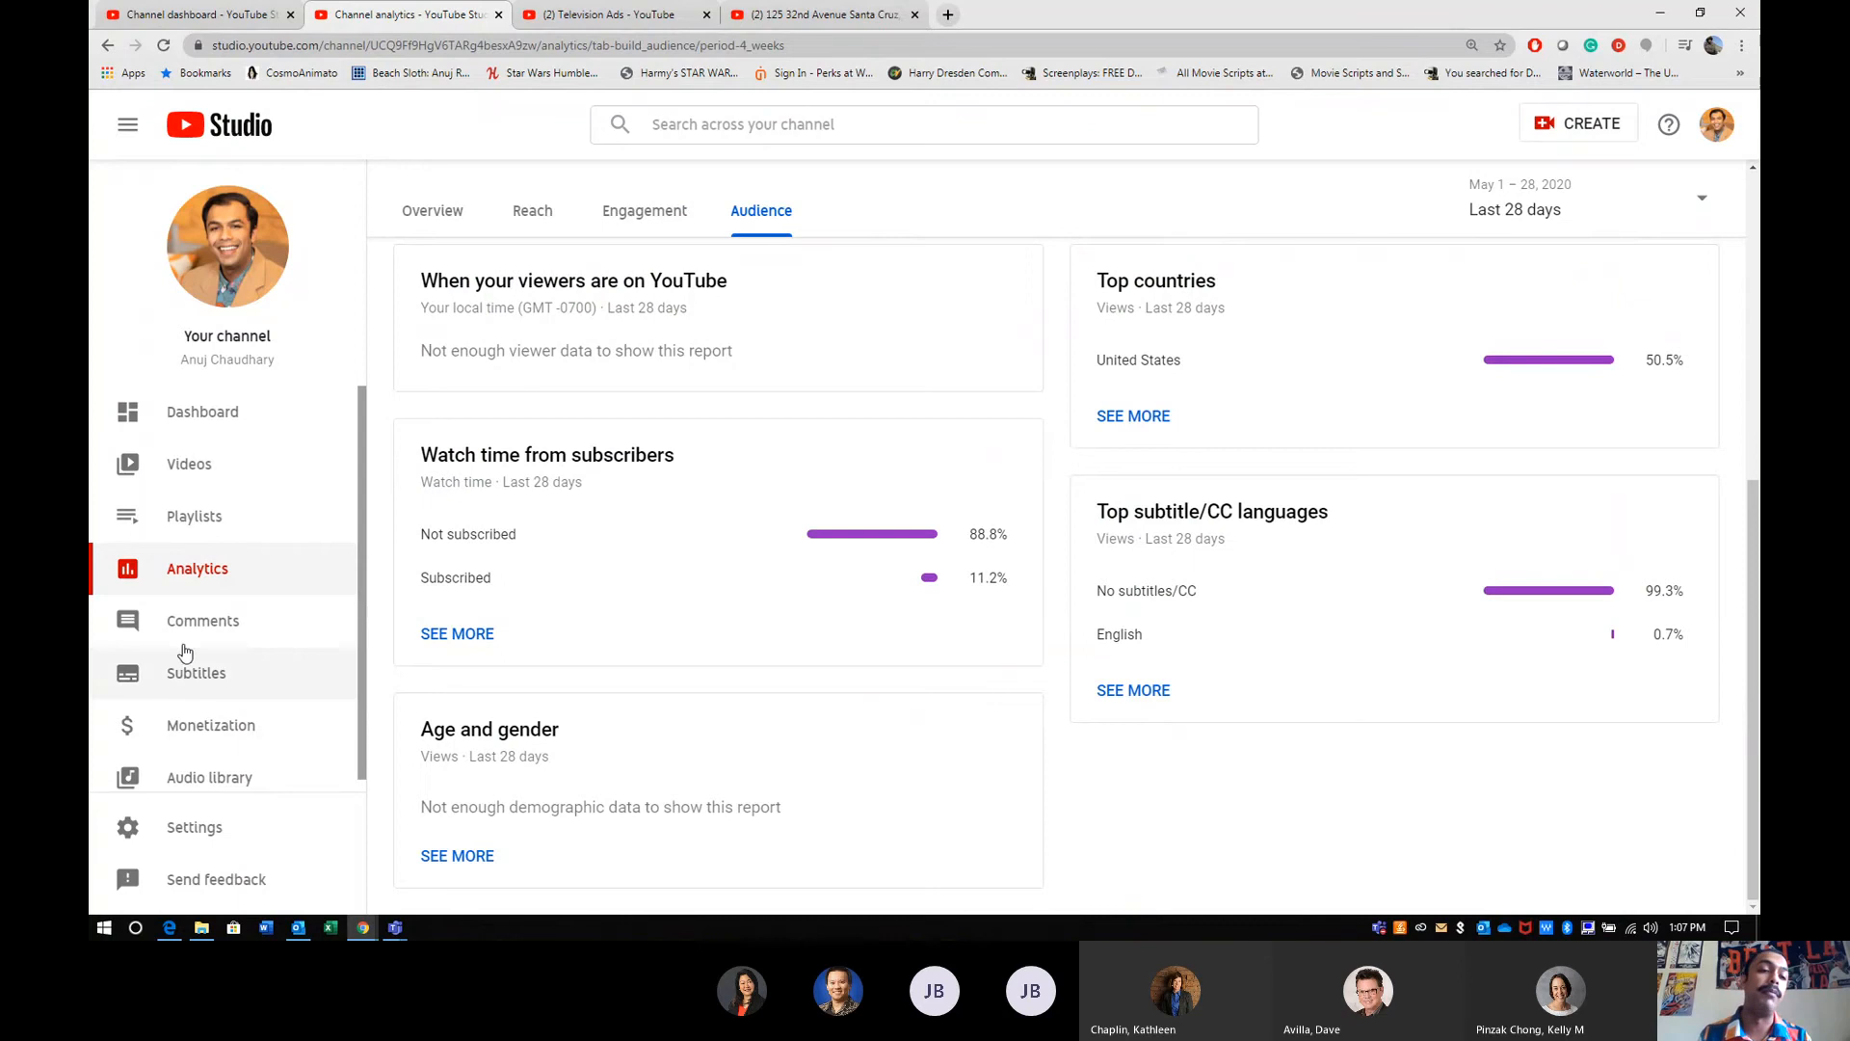
- View the channel comments page, and look through the channel's list of video subtitles
{"action": "left_click", "coordinate": [206, 620]}
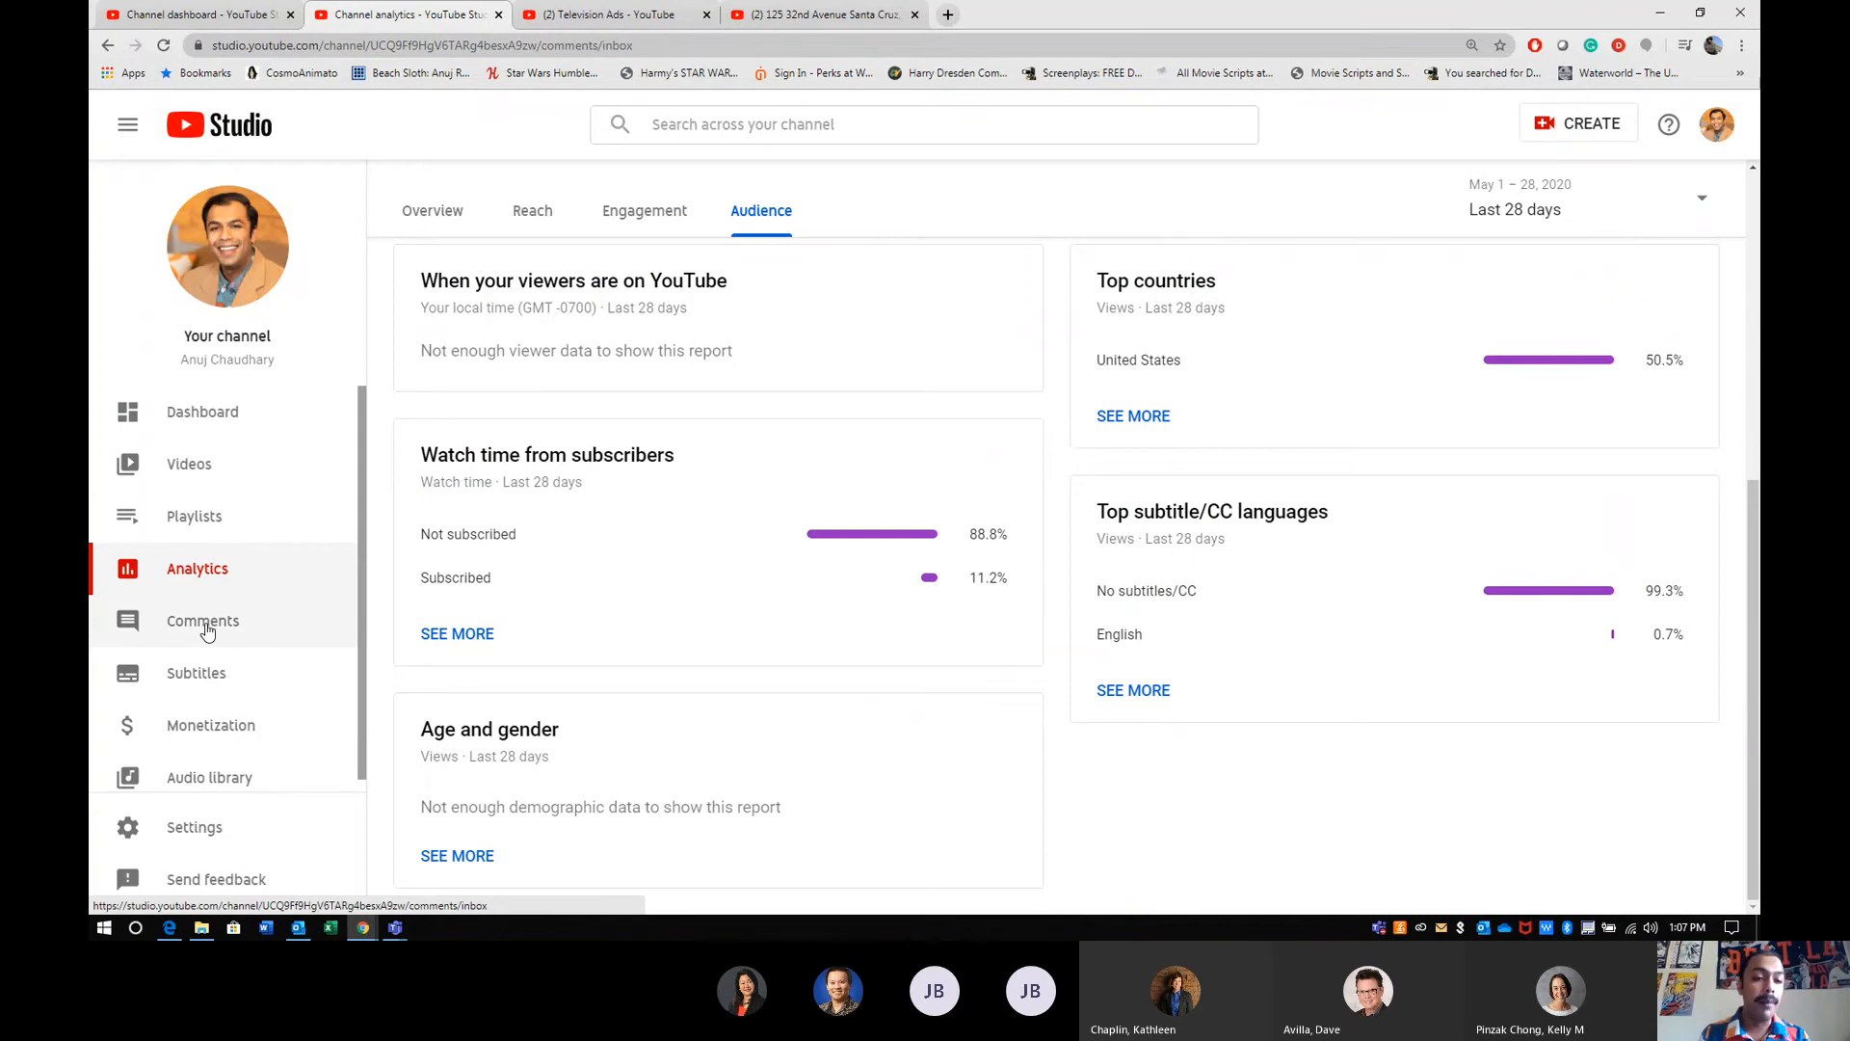
{"action": "left_click", "coordinate": [221, 696]}
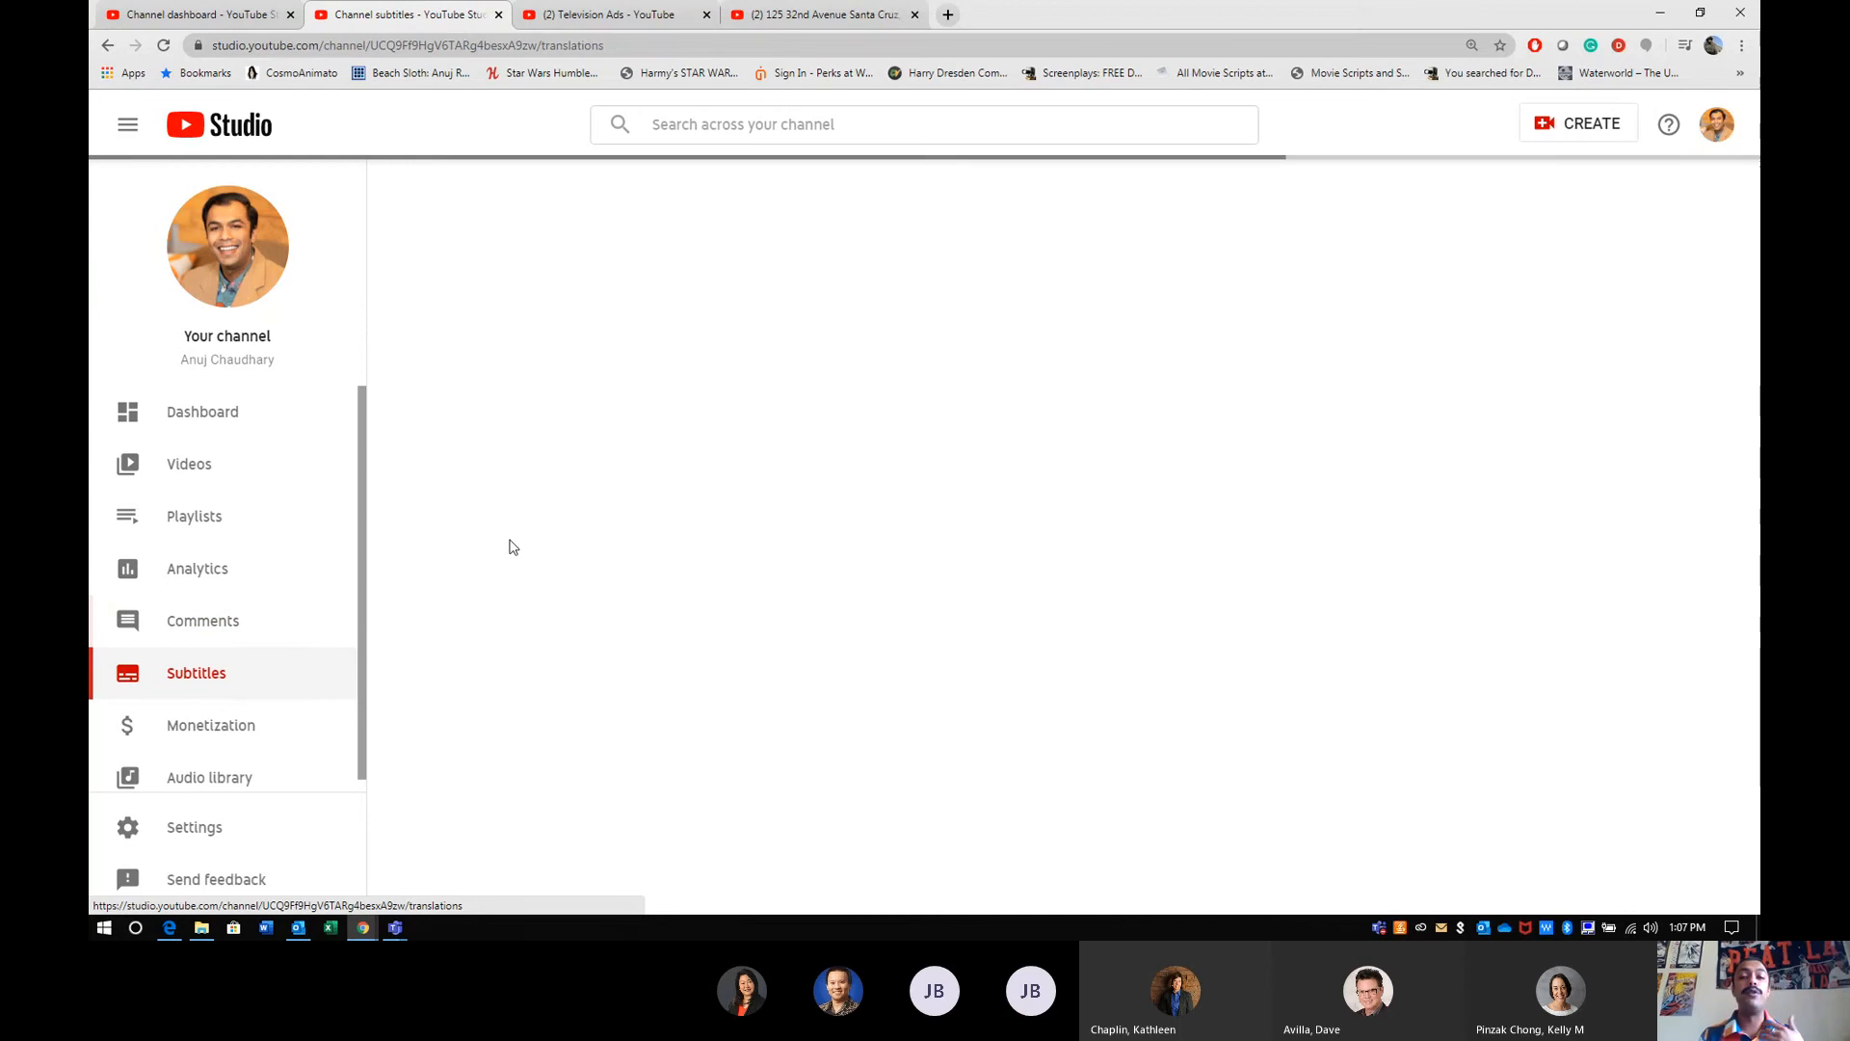
{"action": "scroll", "coordinate": [689, 479], "scroll_direction": "down", "scroll_amount": 4}
{"action": "scroll", "coordinate": [476, 593], "scroll_direction": "up", "scroll_amount": 4}
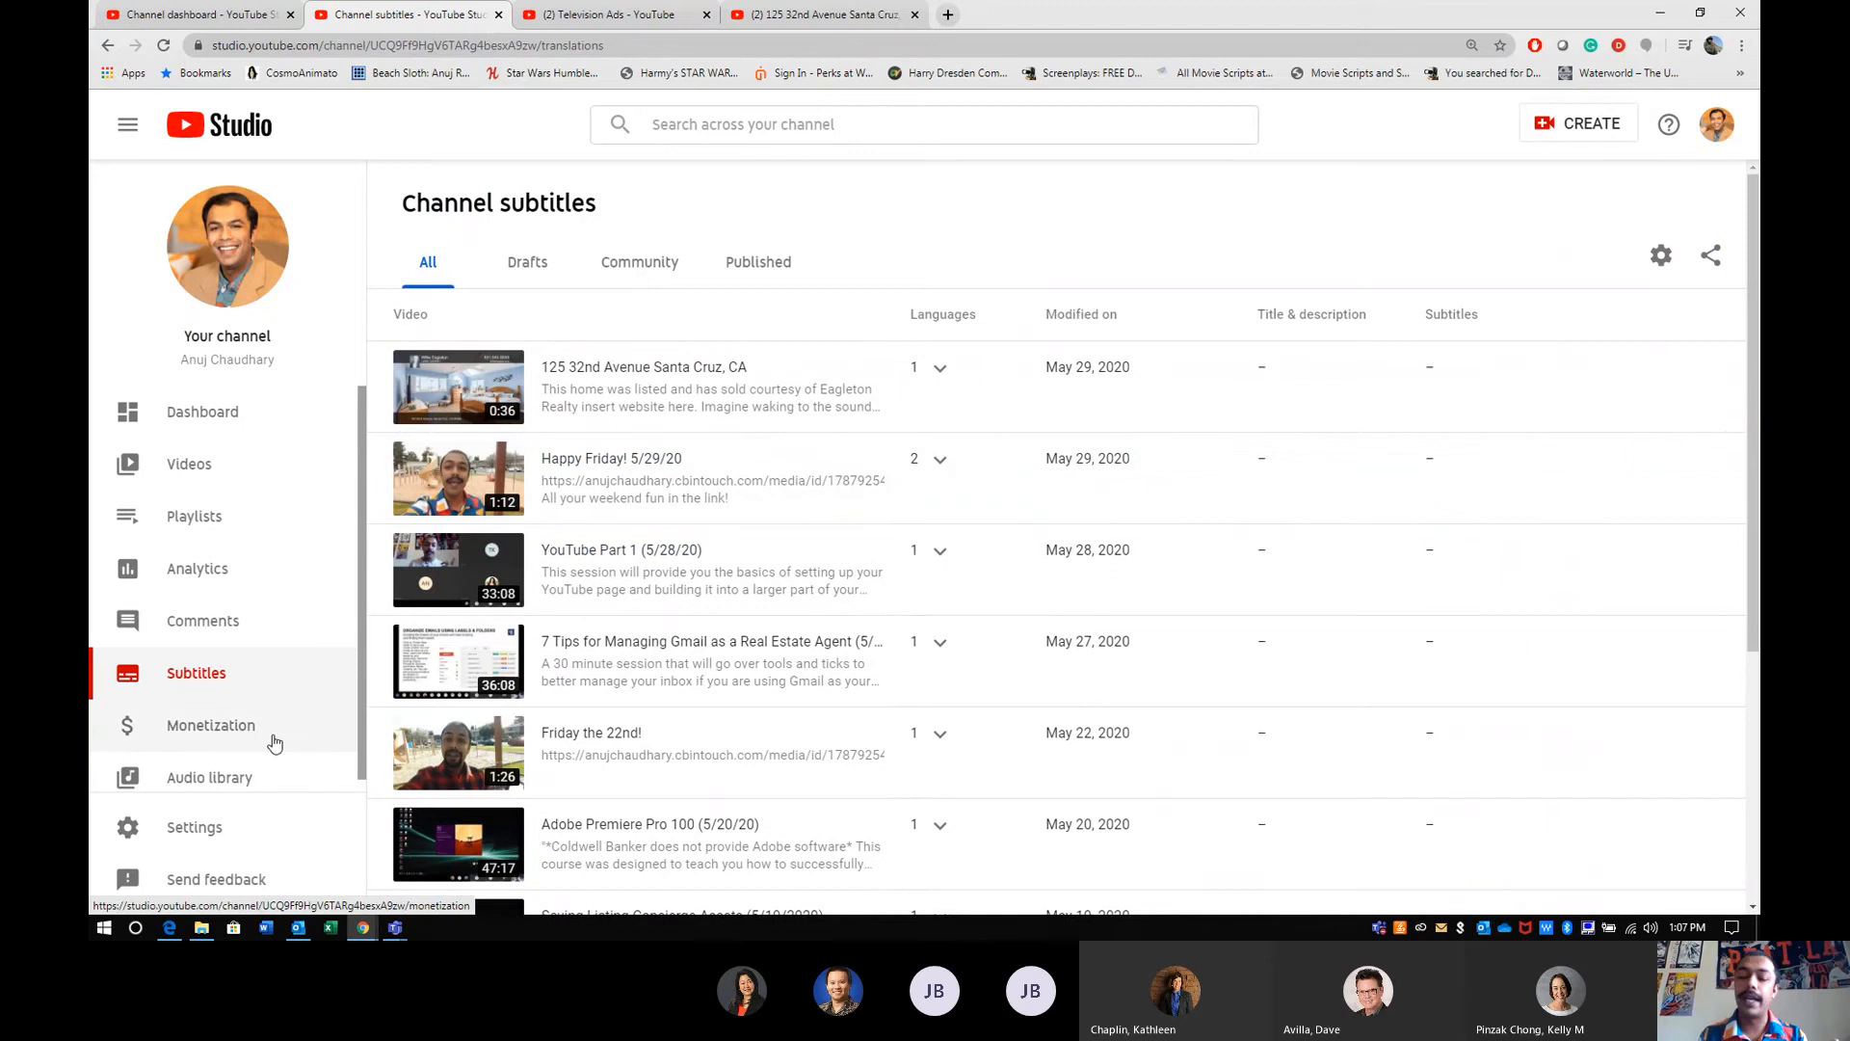
- Open the audio library's free music and preview the track Satya Yuga from about 1:29, stopping playback at the end
{"action": "left_click", "coordinate": [255, 777]}
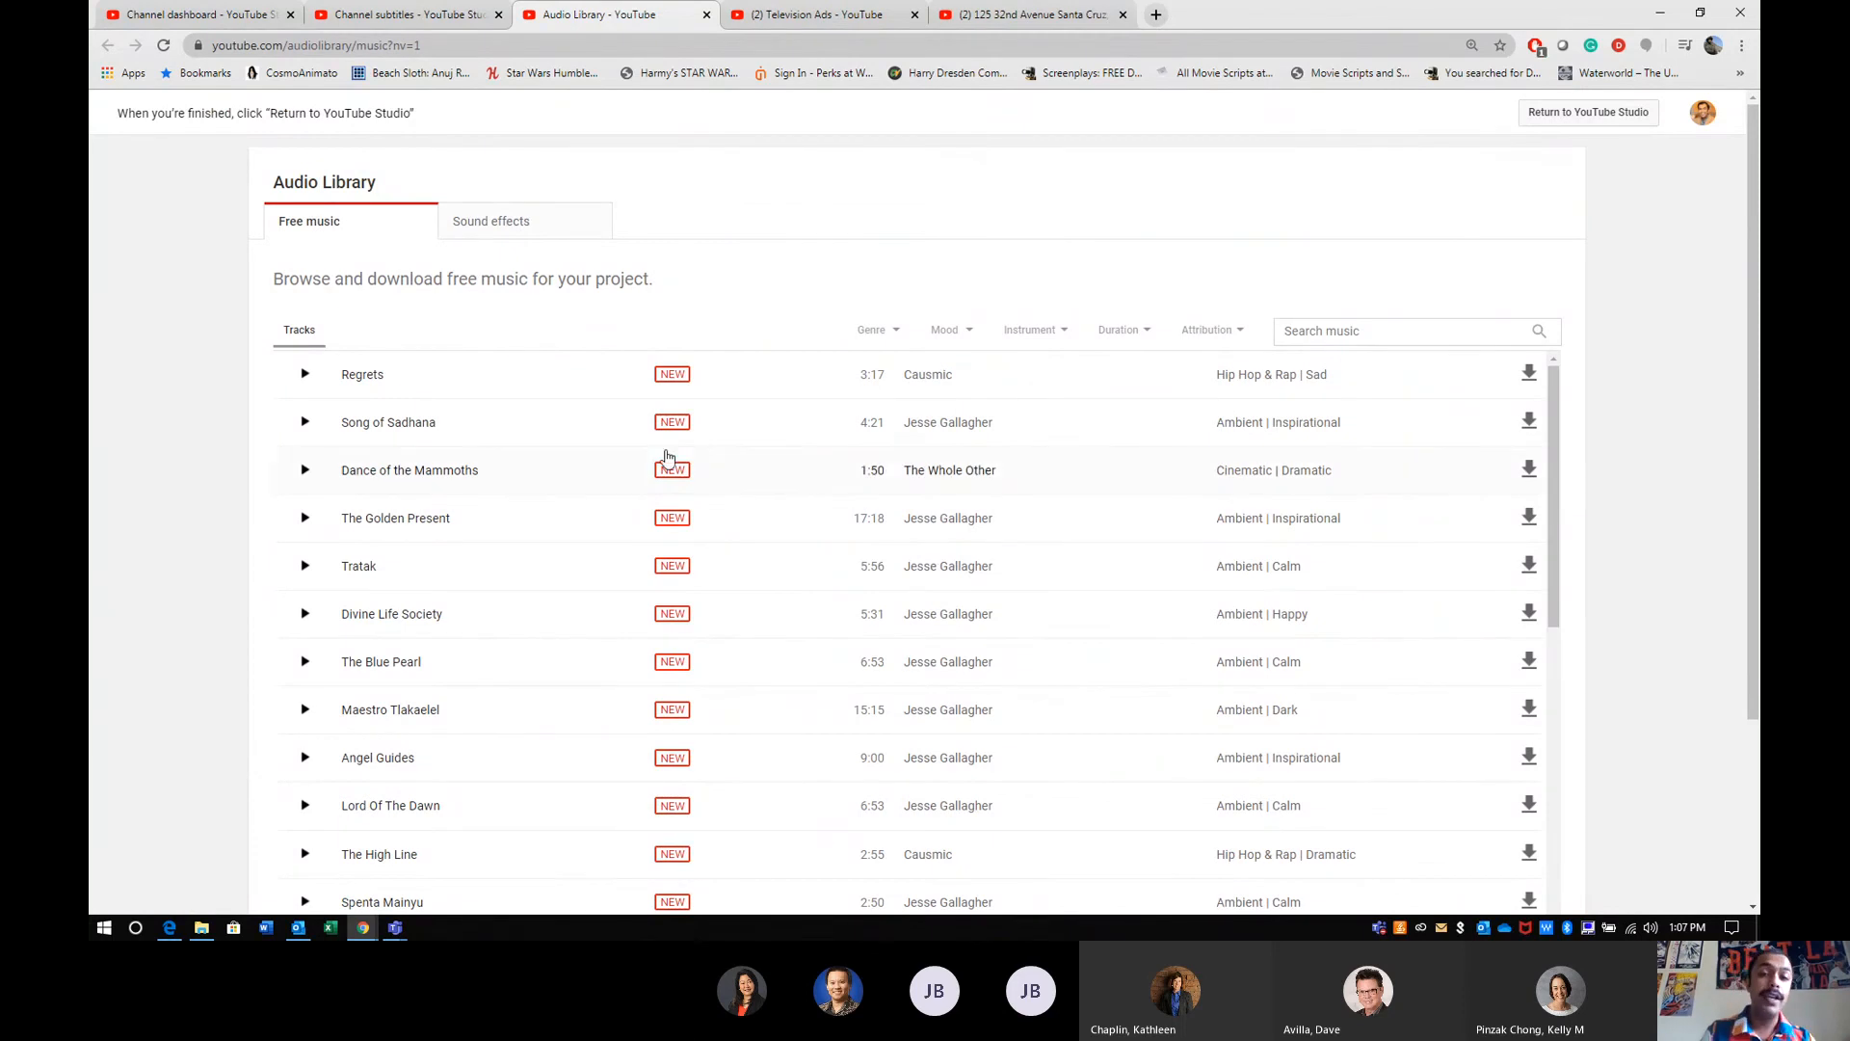
{"action": "scroll", "coordinate": [902, 526], "scroll_direction": "down", "scroll_amount": 10}
{"action": "scroll", "coordinate": [901, 526], "scroll_direction": "down", "scroll_amount": 1}
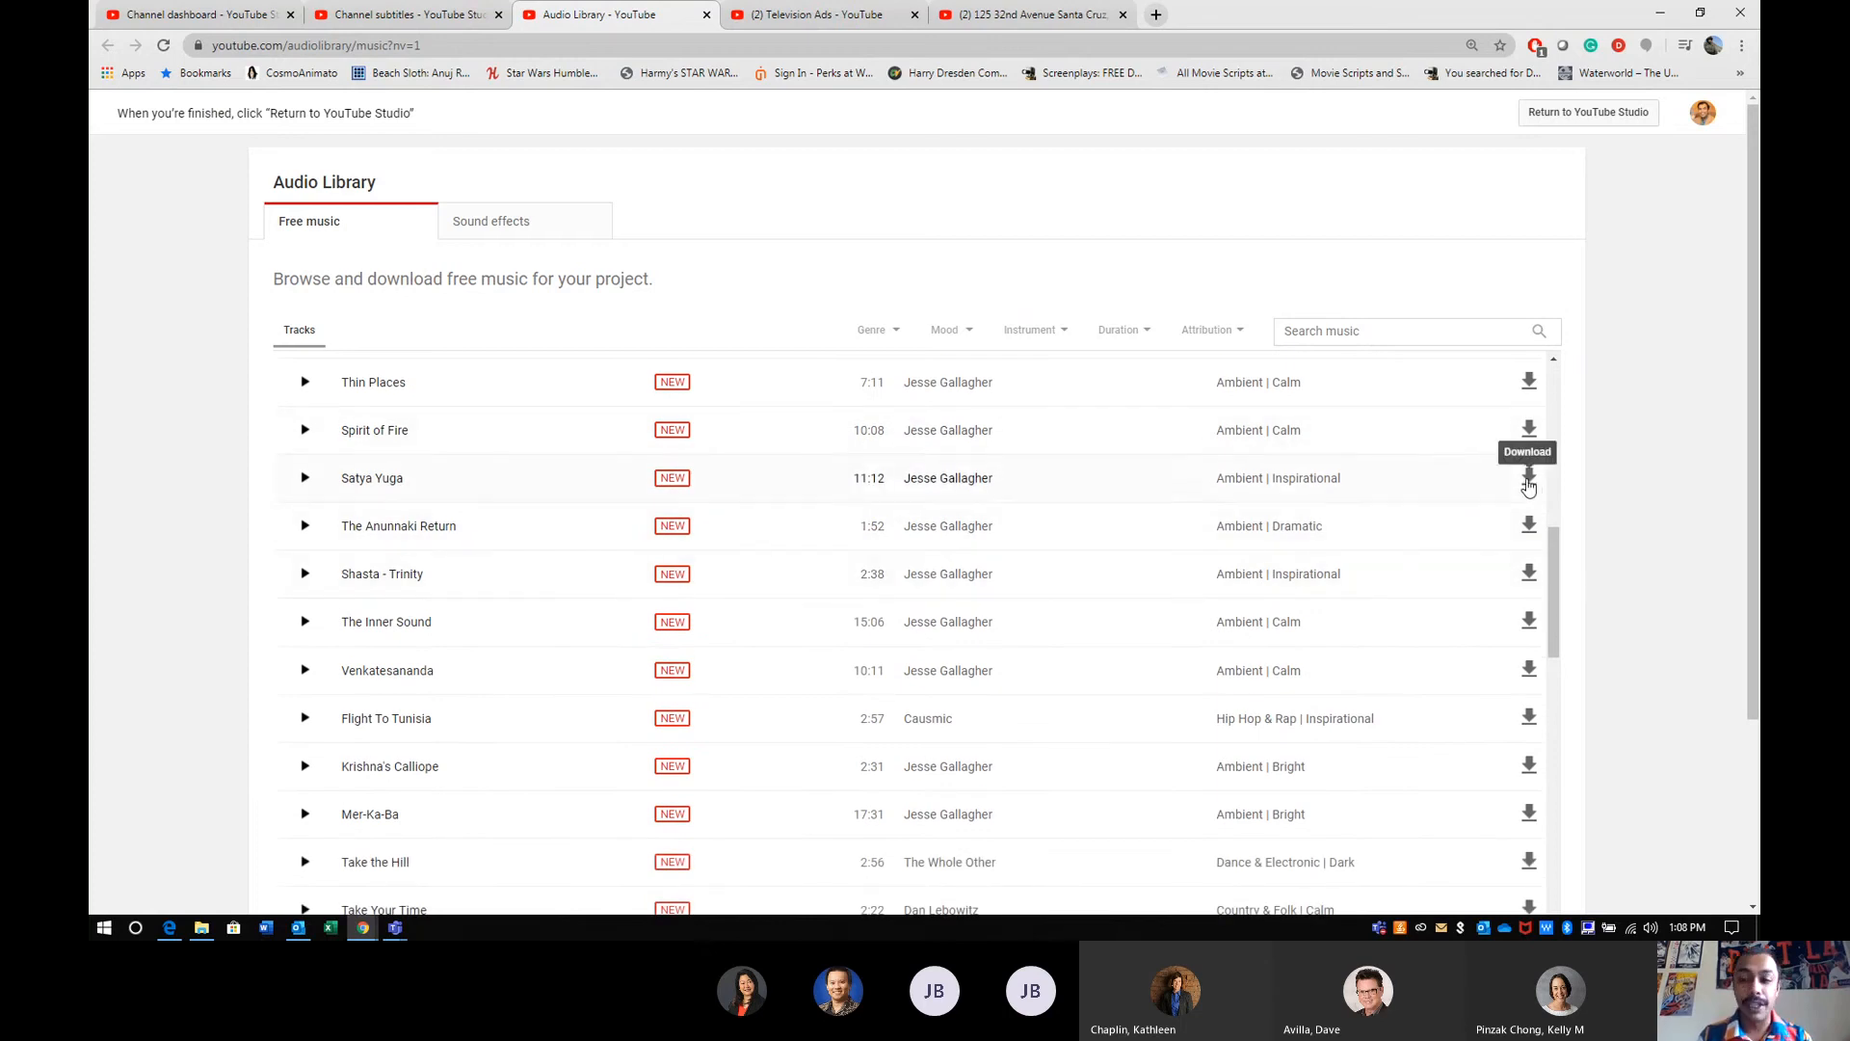
{"action": "left_click", "coordinate": [303, 479]}
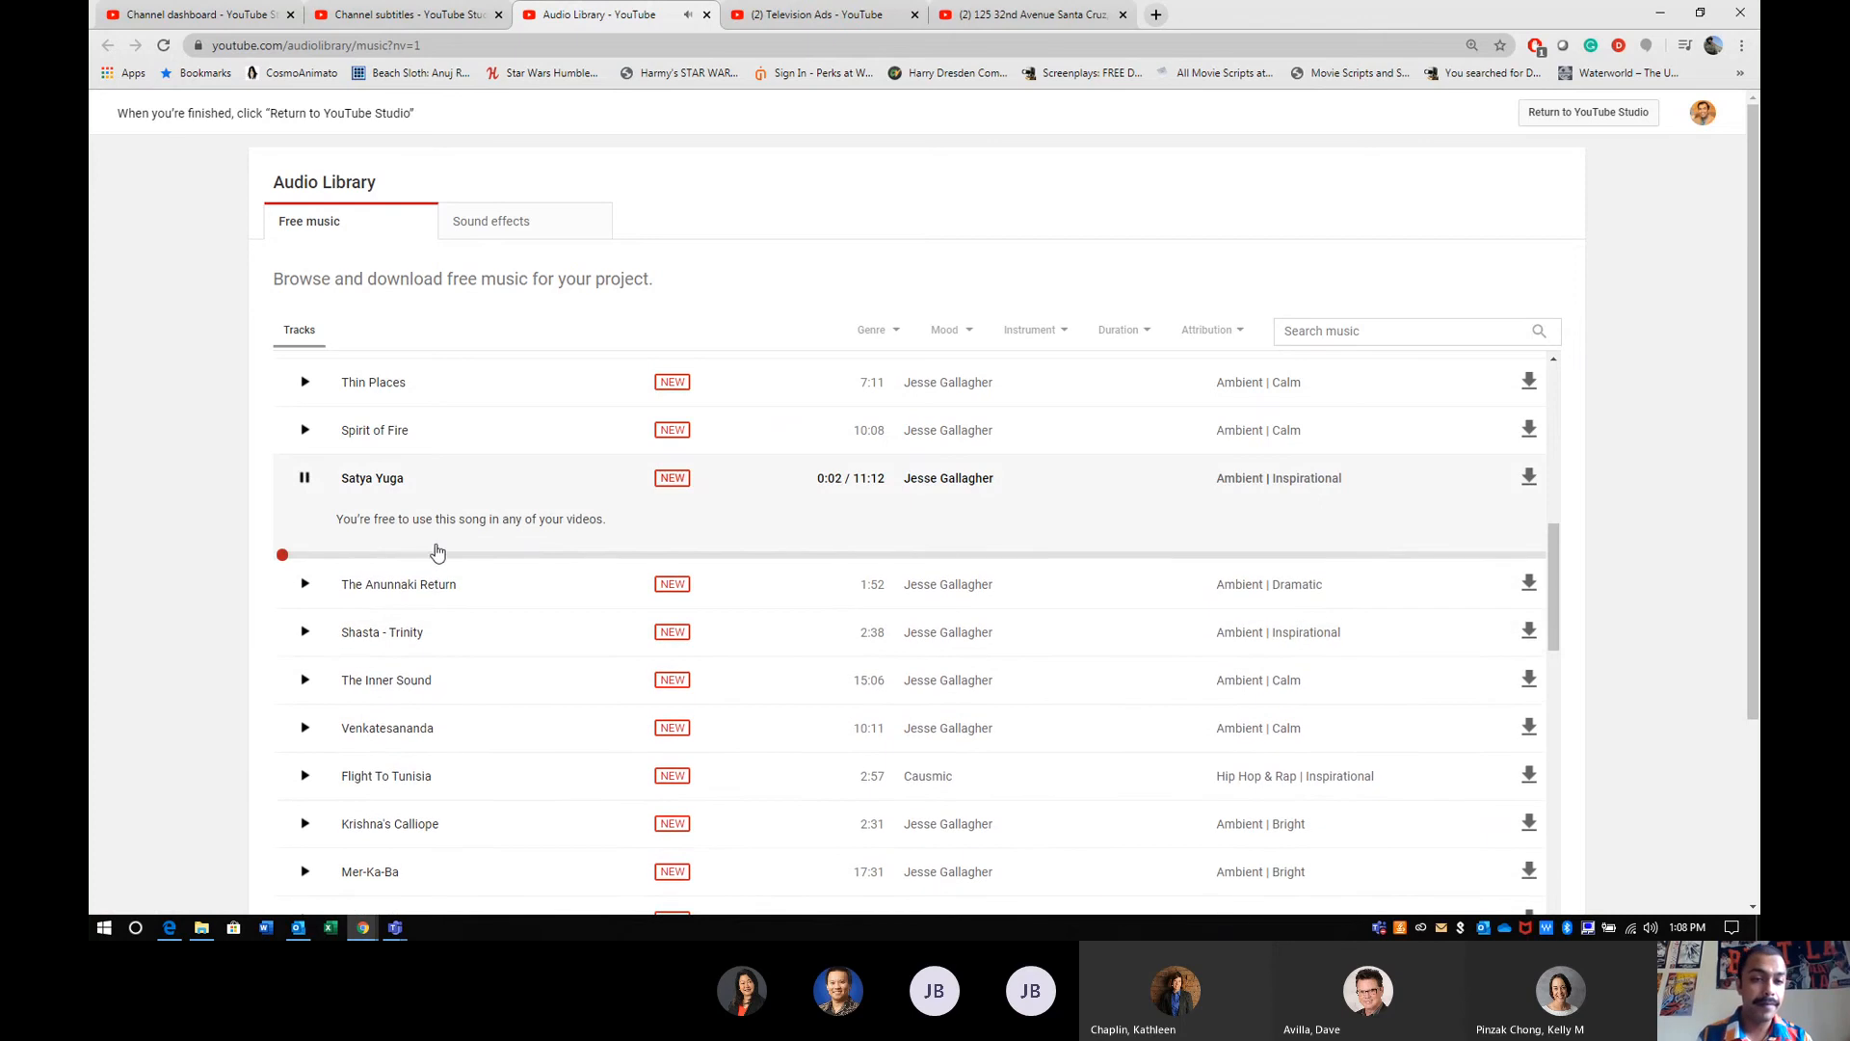
{"action": "left_click", "coordinate": [436, 556]}
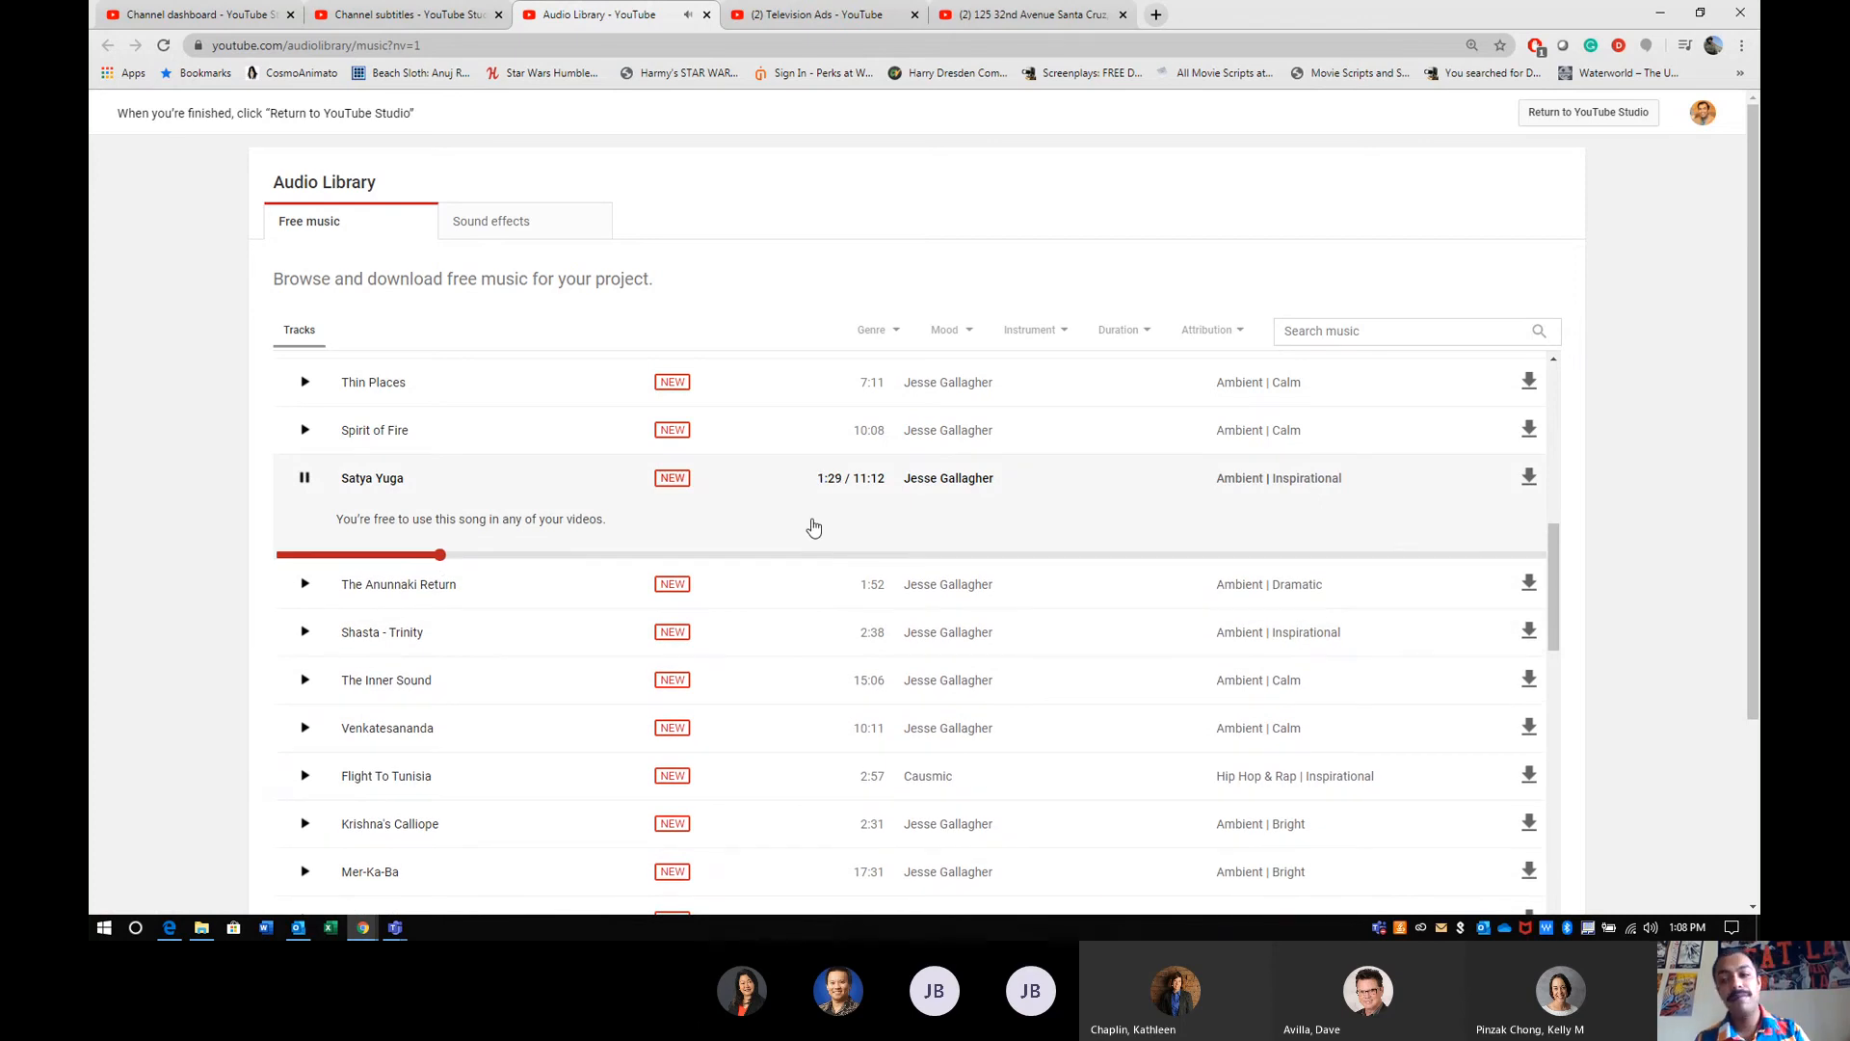
{"action": "left_click", "coordinate": [304, 478]}
- Review the free music filter options for genre, mood, instrument, duration and attribution without applying any
{"action": "left_click", "coordinate": [887, 331]}
{"action": "left_click", "coordinate": [944, 333]}
{"action": "left_click", "coordinate": [1031, 332]}
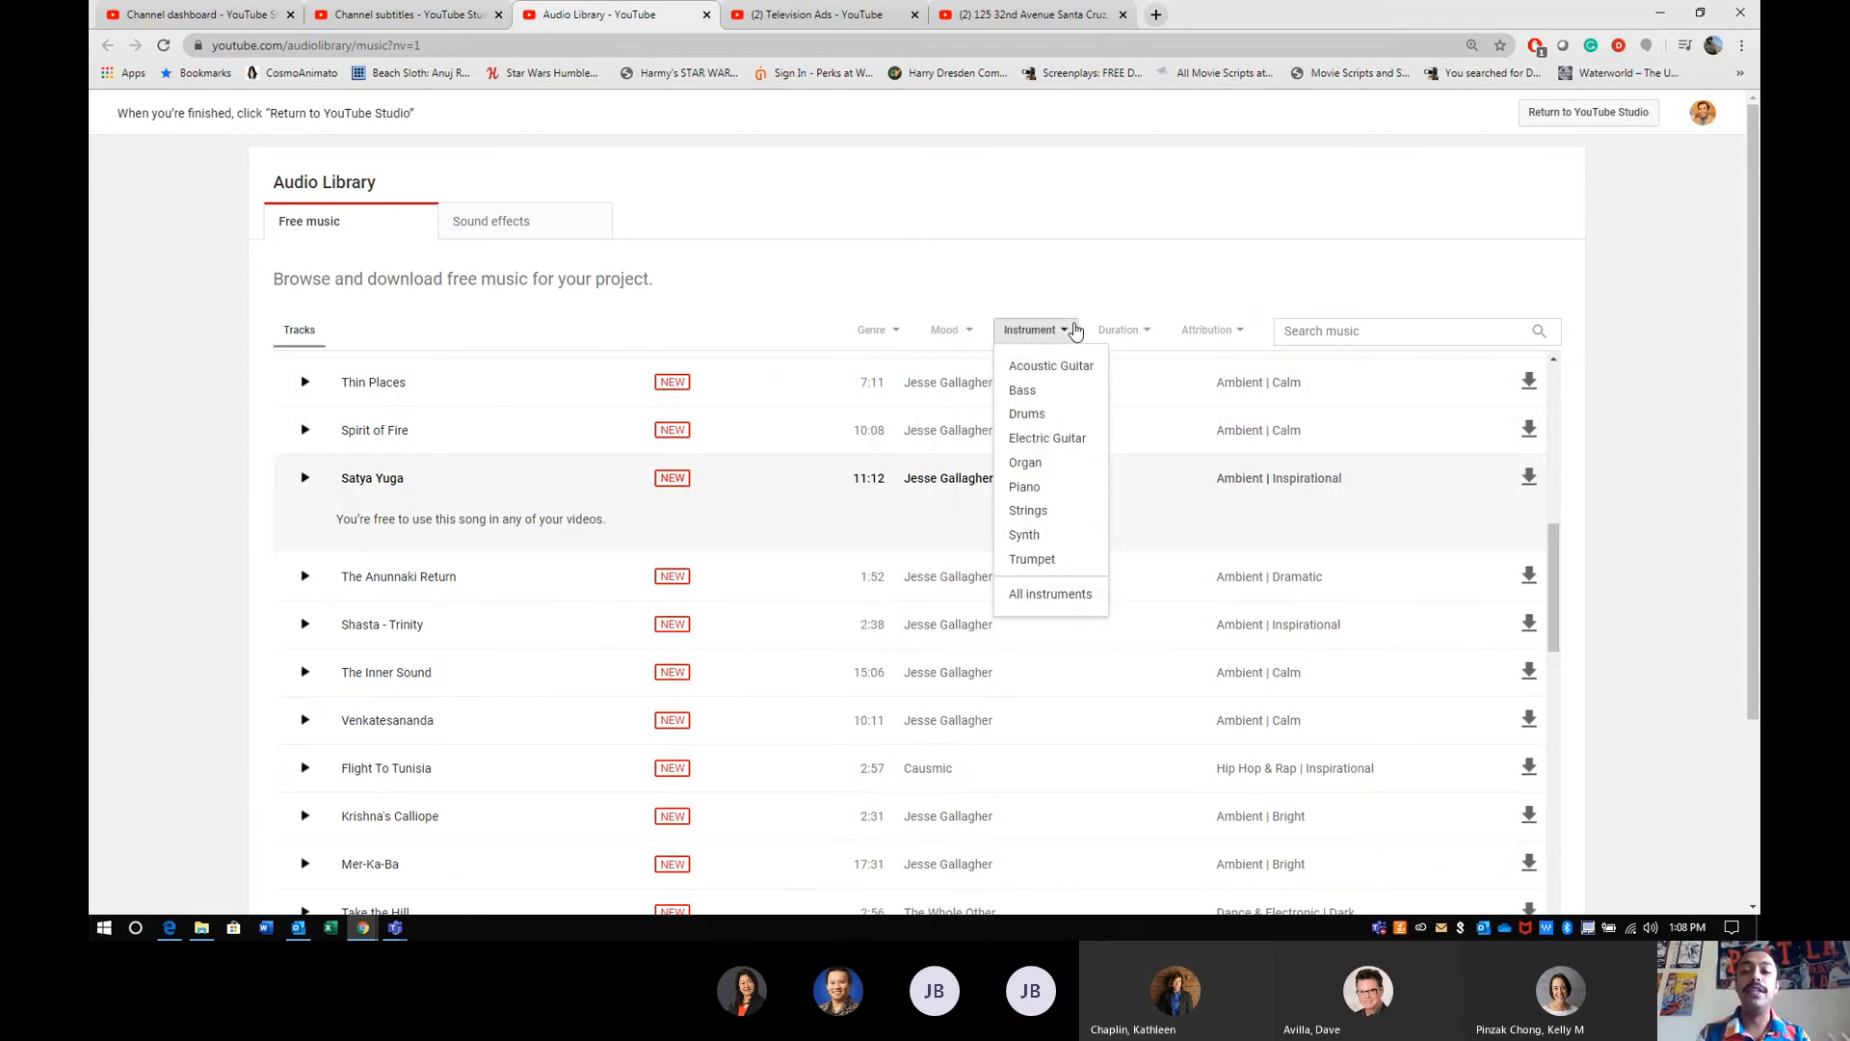
{"action": "left_click", "coordinate": [1119, 332]}
{"action": "left_click", "coordinate": [1197, 340]}
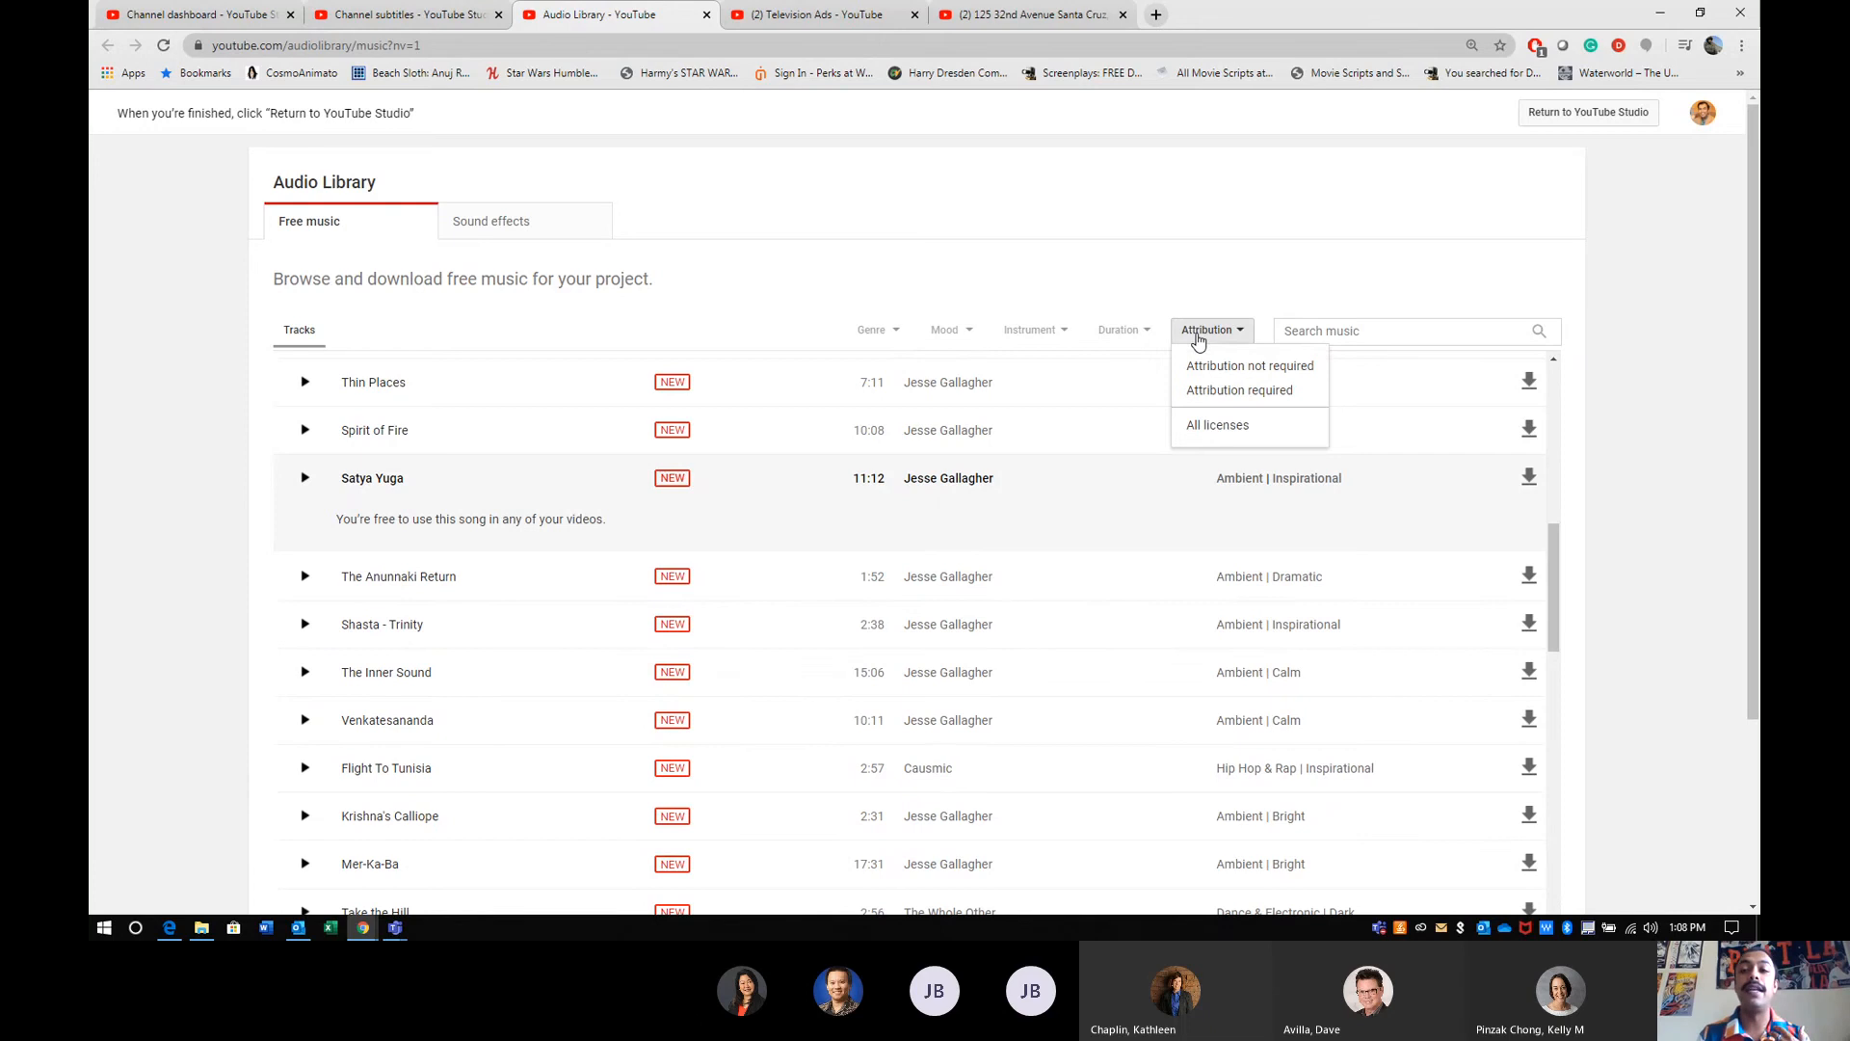
{"action": "left_click", "coordinate": [1198, 340]}
{"action": "left_click", "coordinate": [1198, 340]}
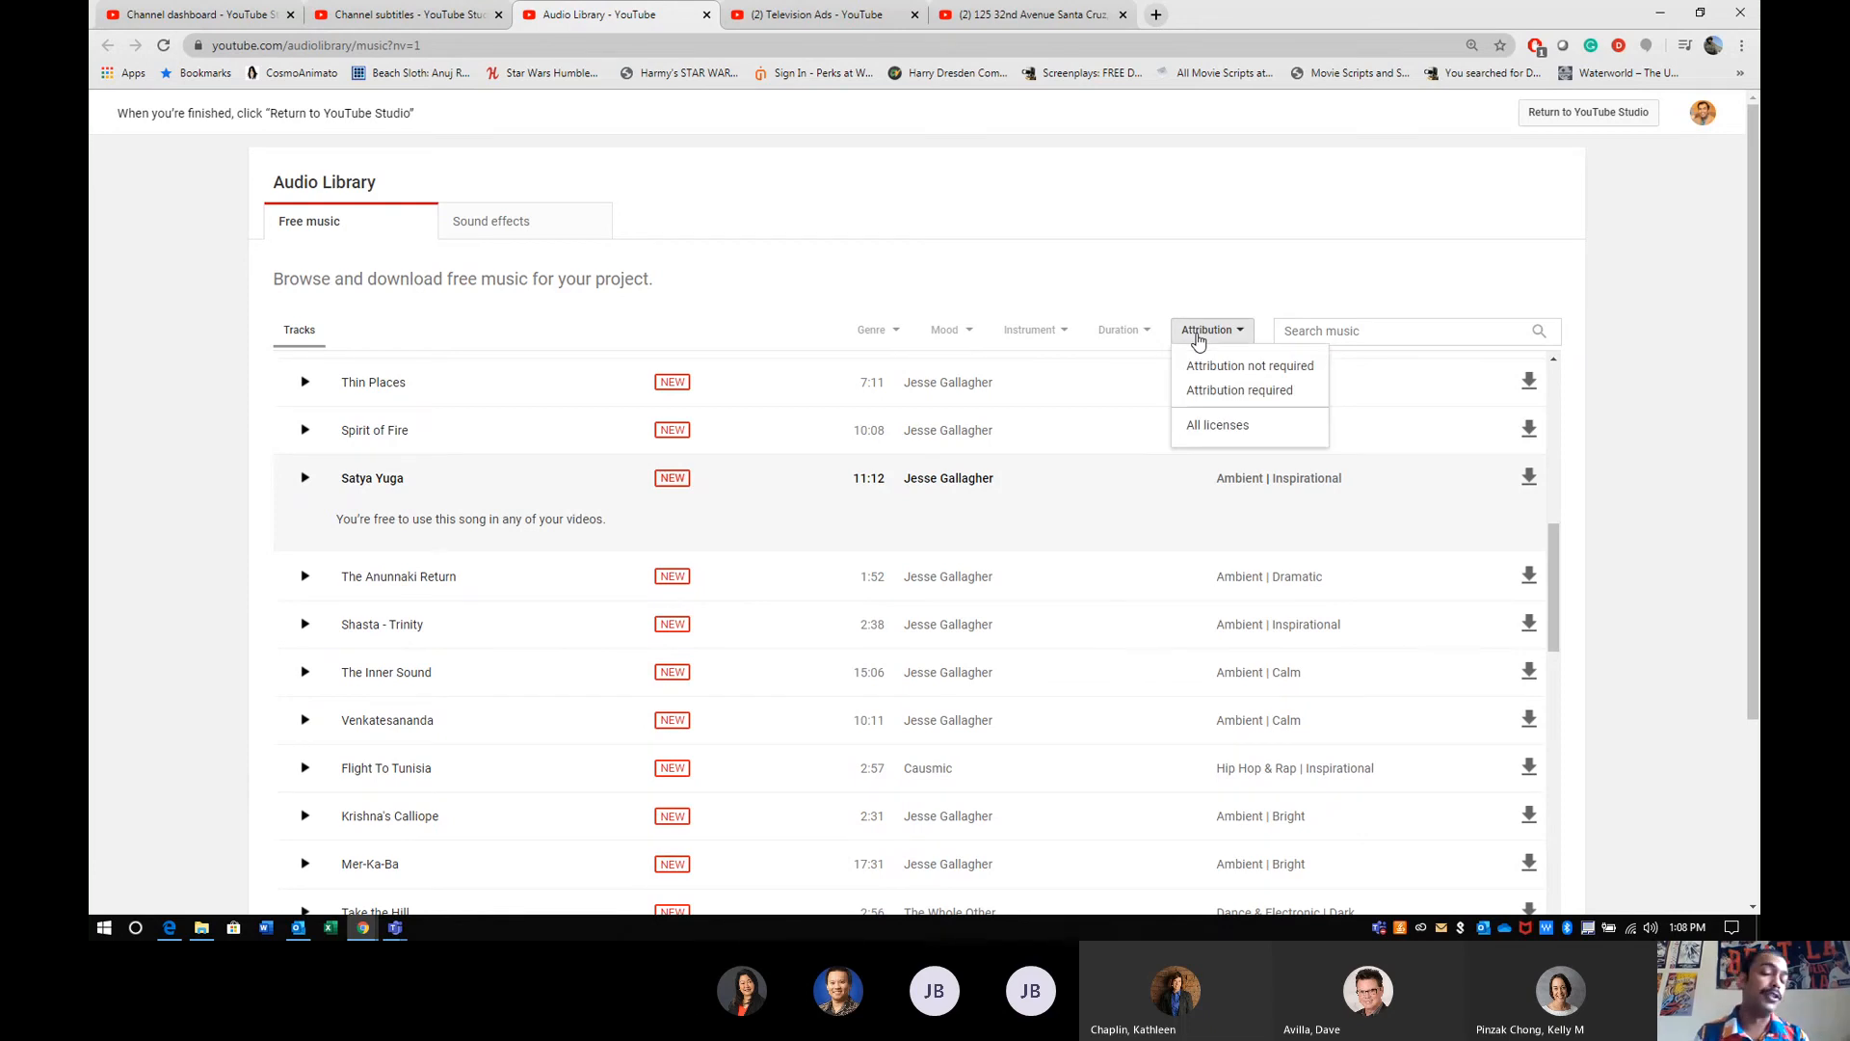
{"action": "left_click", "coordinate": [1198, 340]}
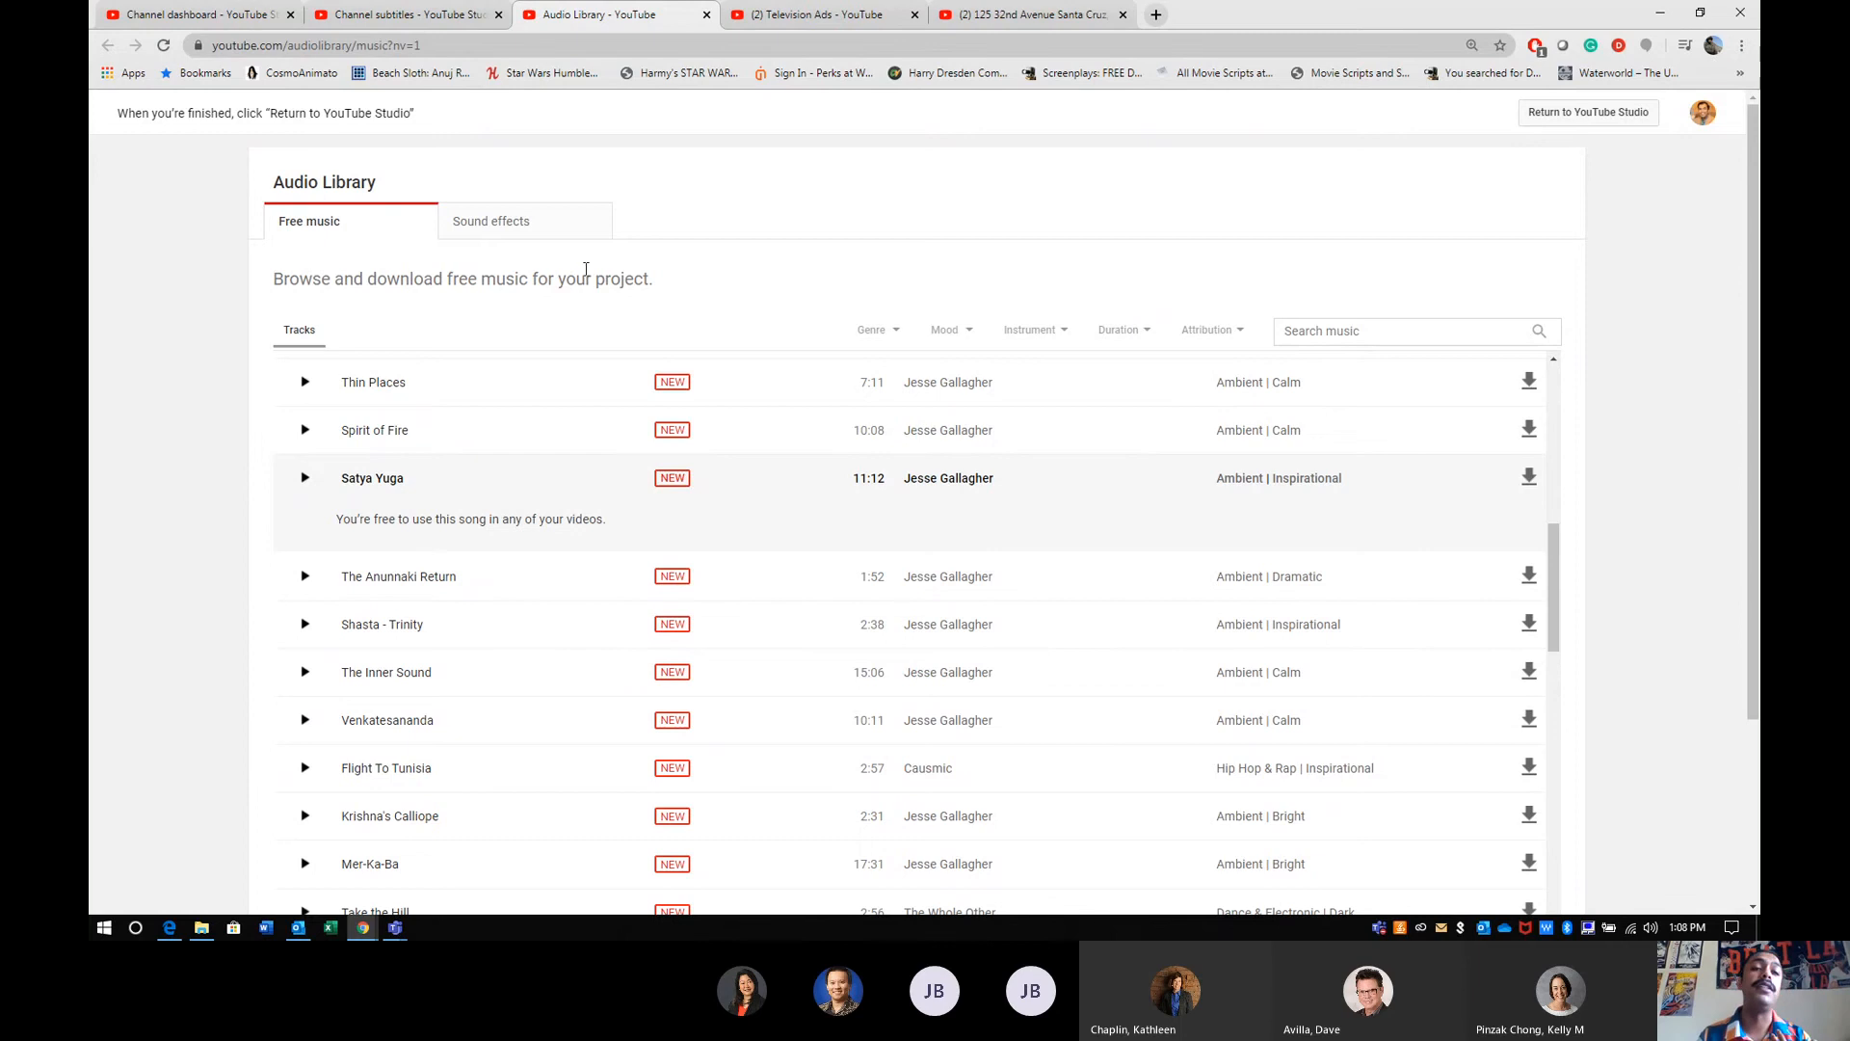
- Browse the audio library's free sound effects and briefly preview Battle Cry - High Pitch
{"action": "left_click", "coordinate": [536, 222]}
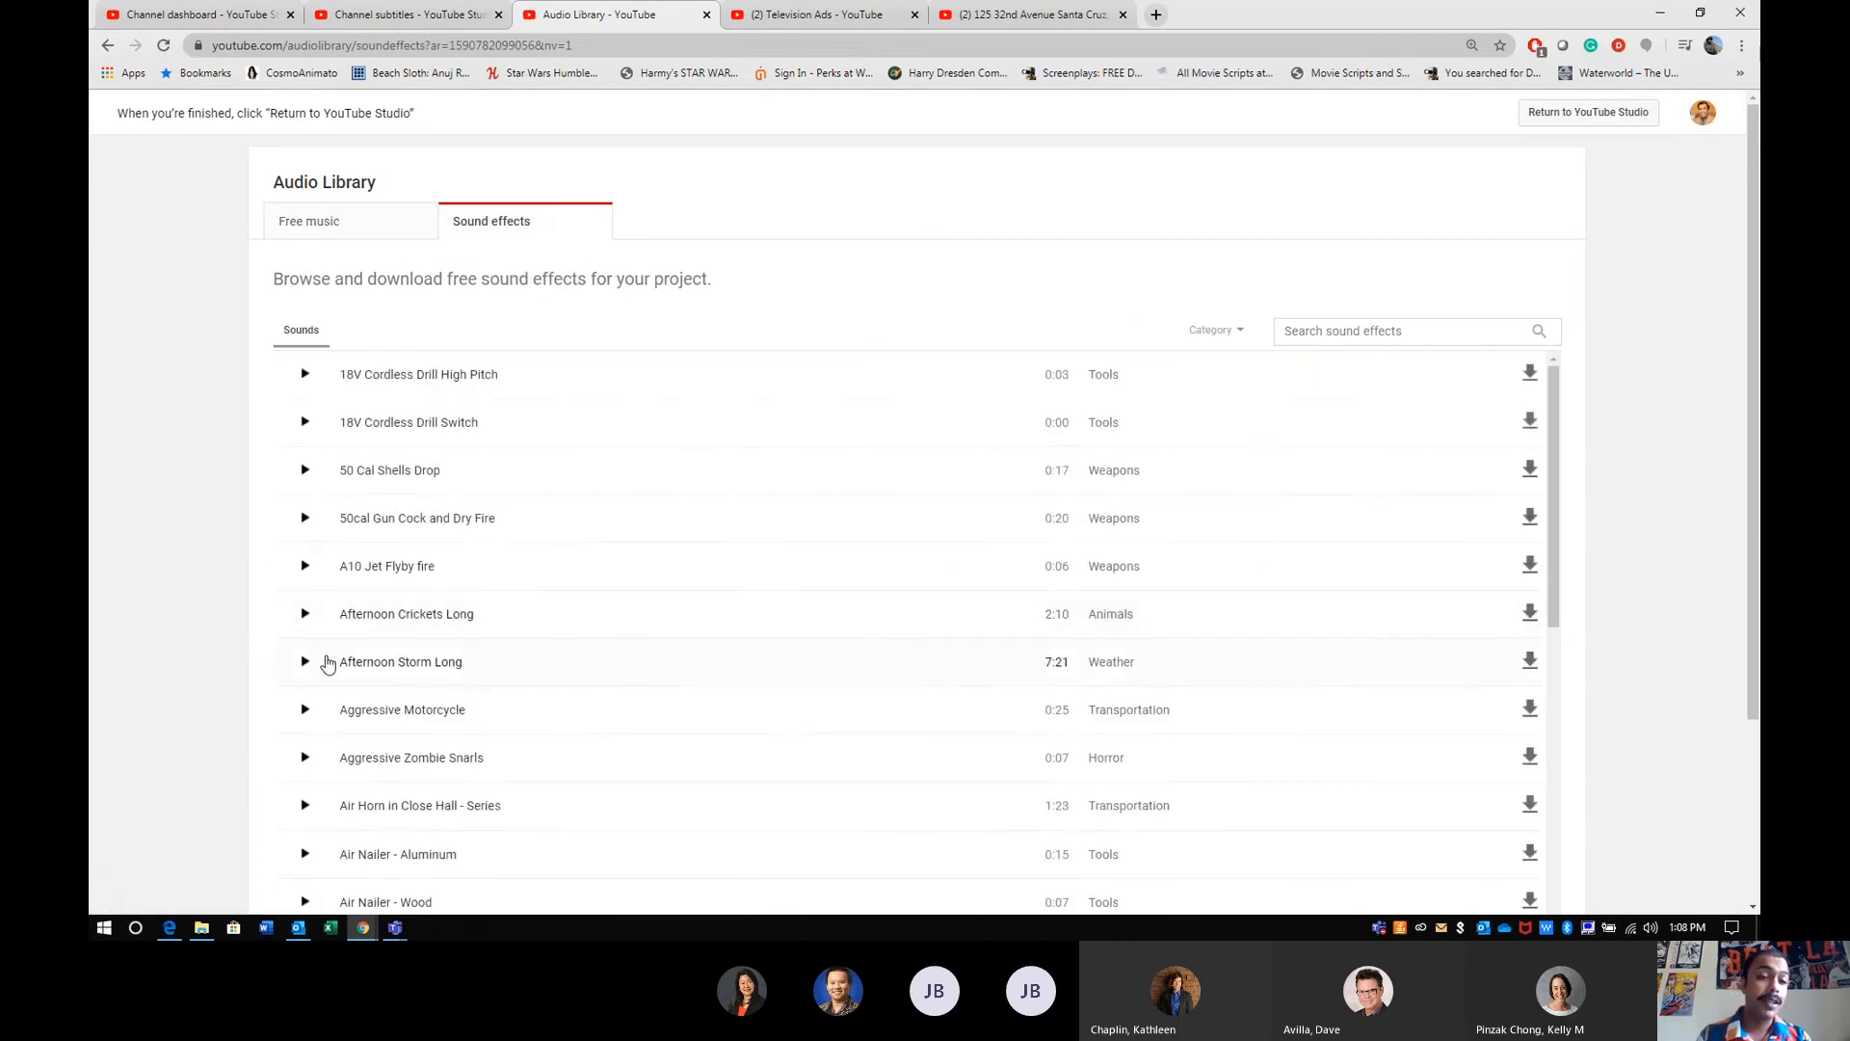
{"action": "scroll", "coordinate": [322, 661], "scroll_direction": "down", "scroll_amount": 10}
{"action": "scroll", "coordinate": [322, 661], "scroll_direction": "down", "scroll_amount": 5}
{"action": "left_click", "coordinate": [305, 758]}
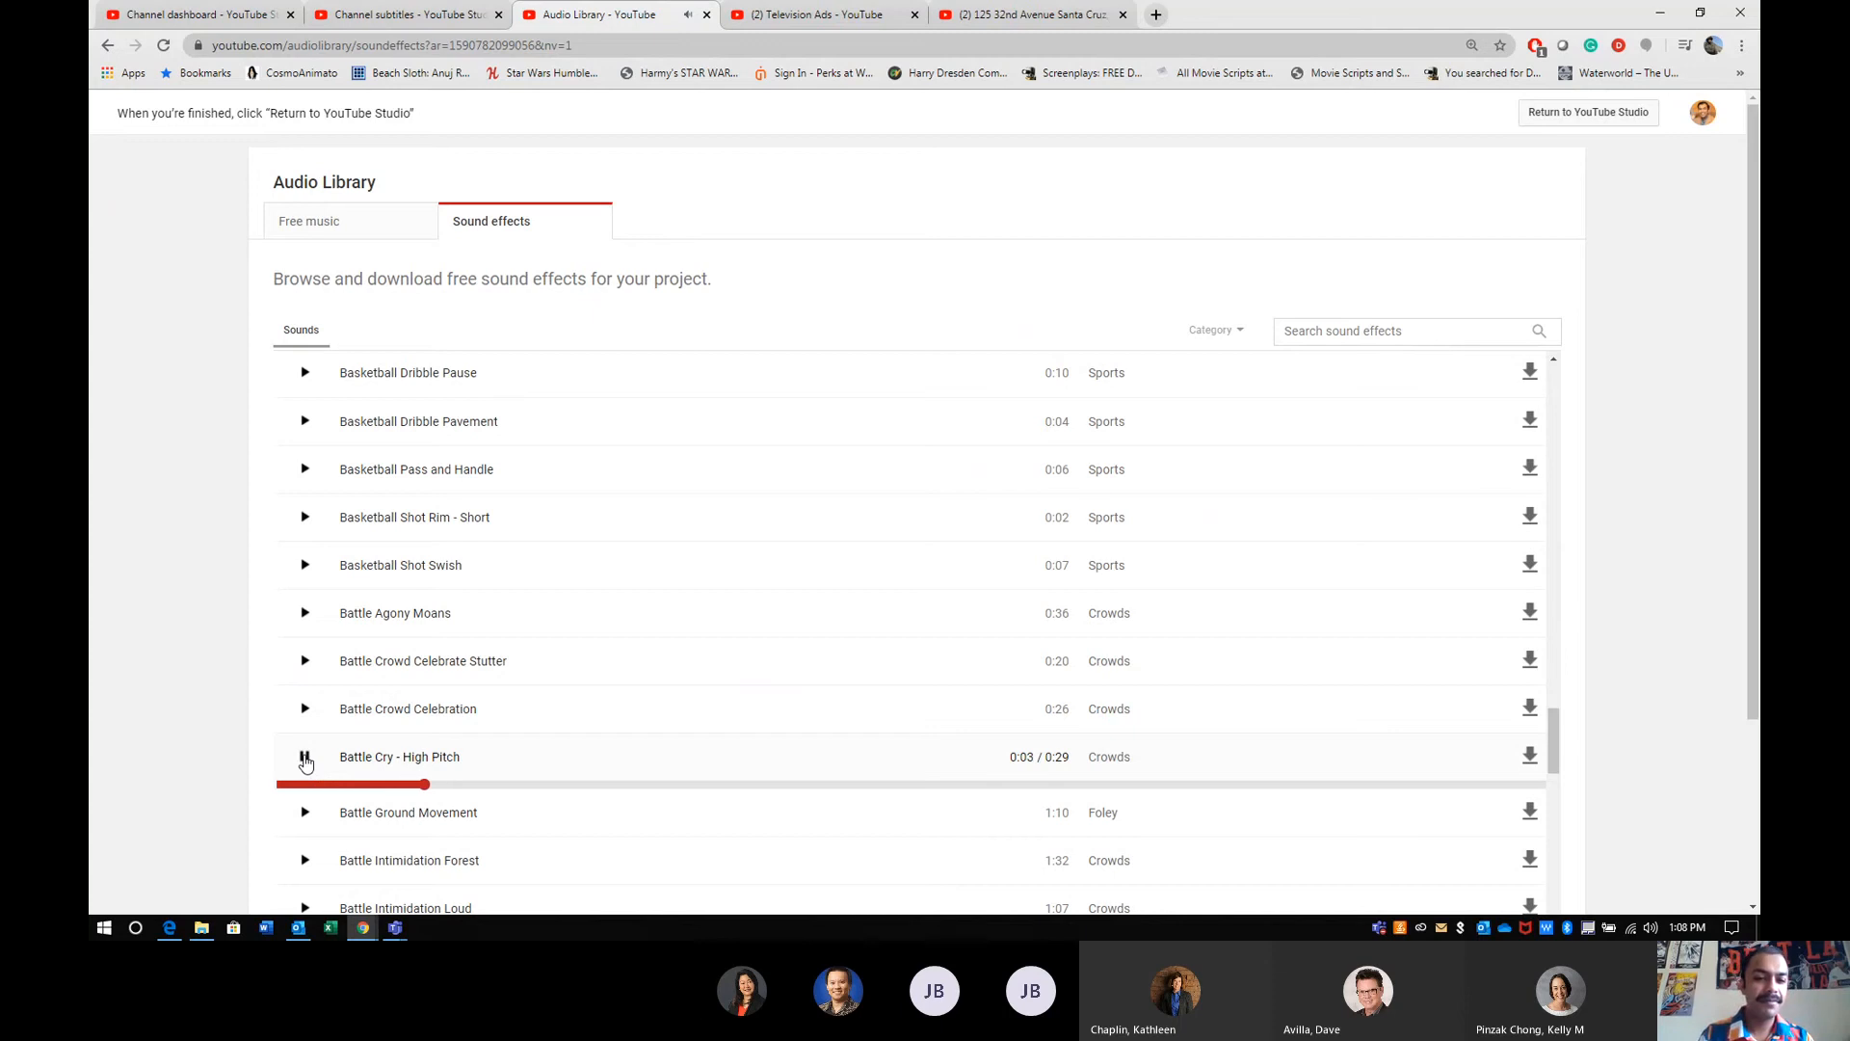
{"action": "left_click", "coordinate": [305, 758]}
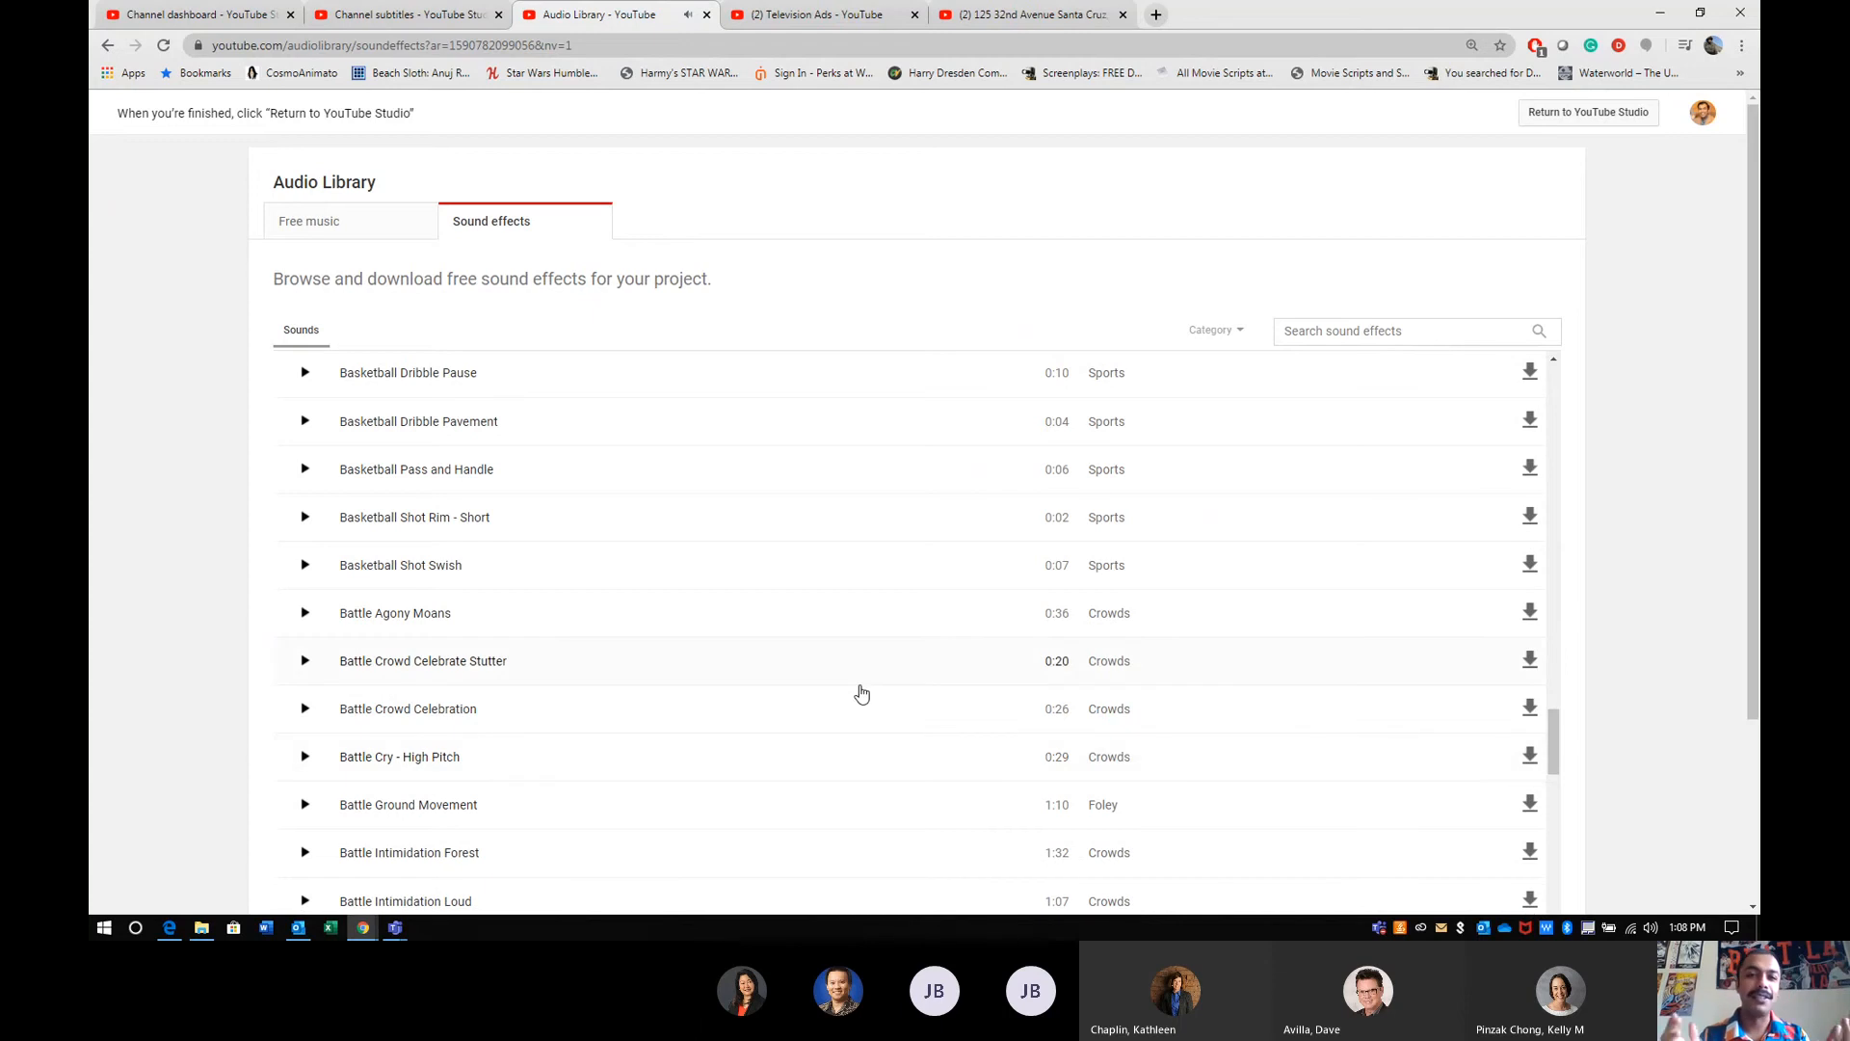
- Return to the channel subtitles, look down the video list, and bring up the open windows for switching
{"action": "left_click", "coordinate": [424, 14]}
{"action": "scroll", "coordinate": [405, 465], "scroll_direction": "down", "scroll_amount": 4}
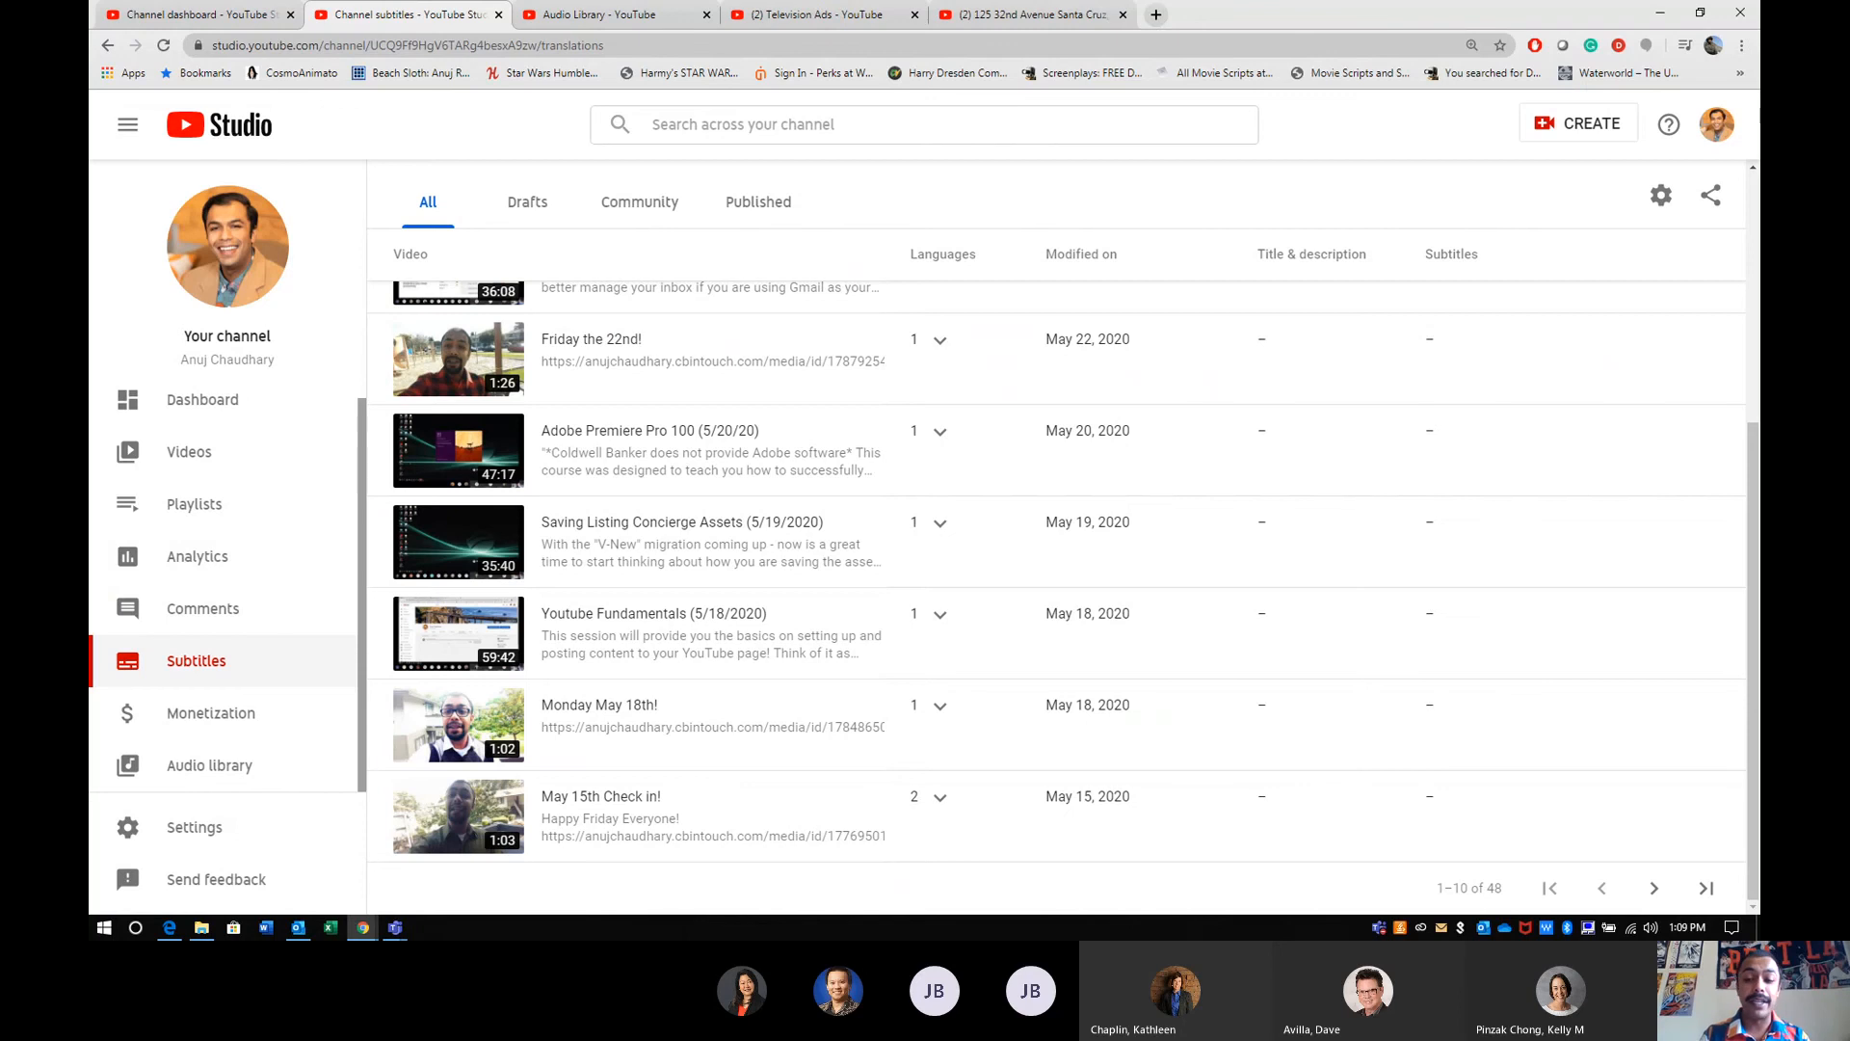
{"action": "key", "text": "alt+Tab"}
{"action": "key", "text": "alt+Tab"}
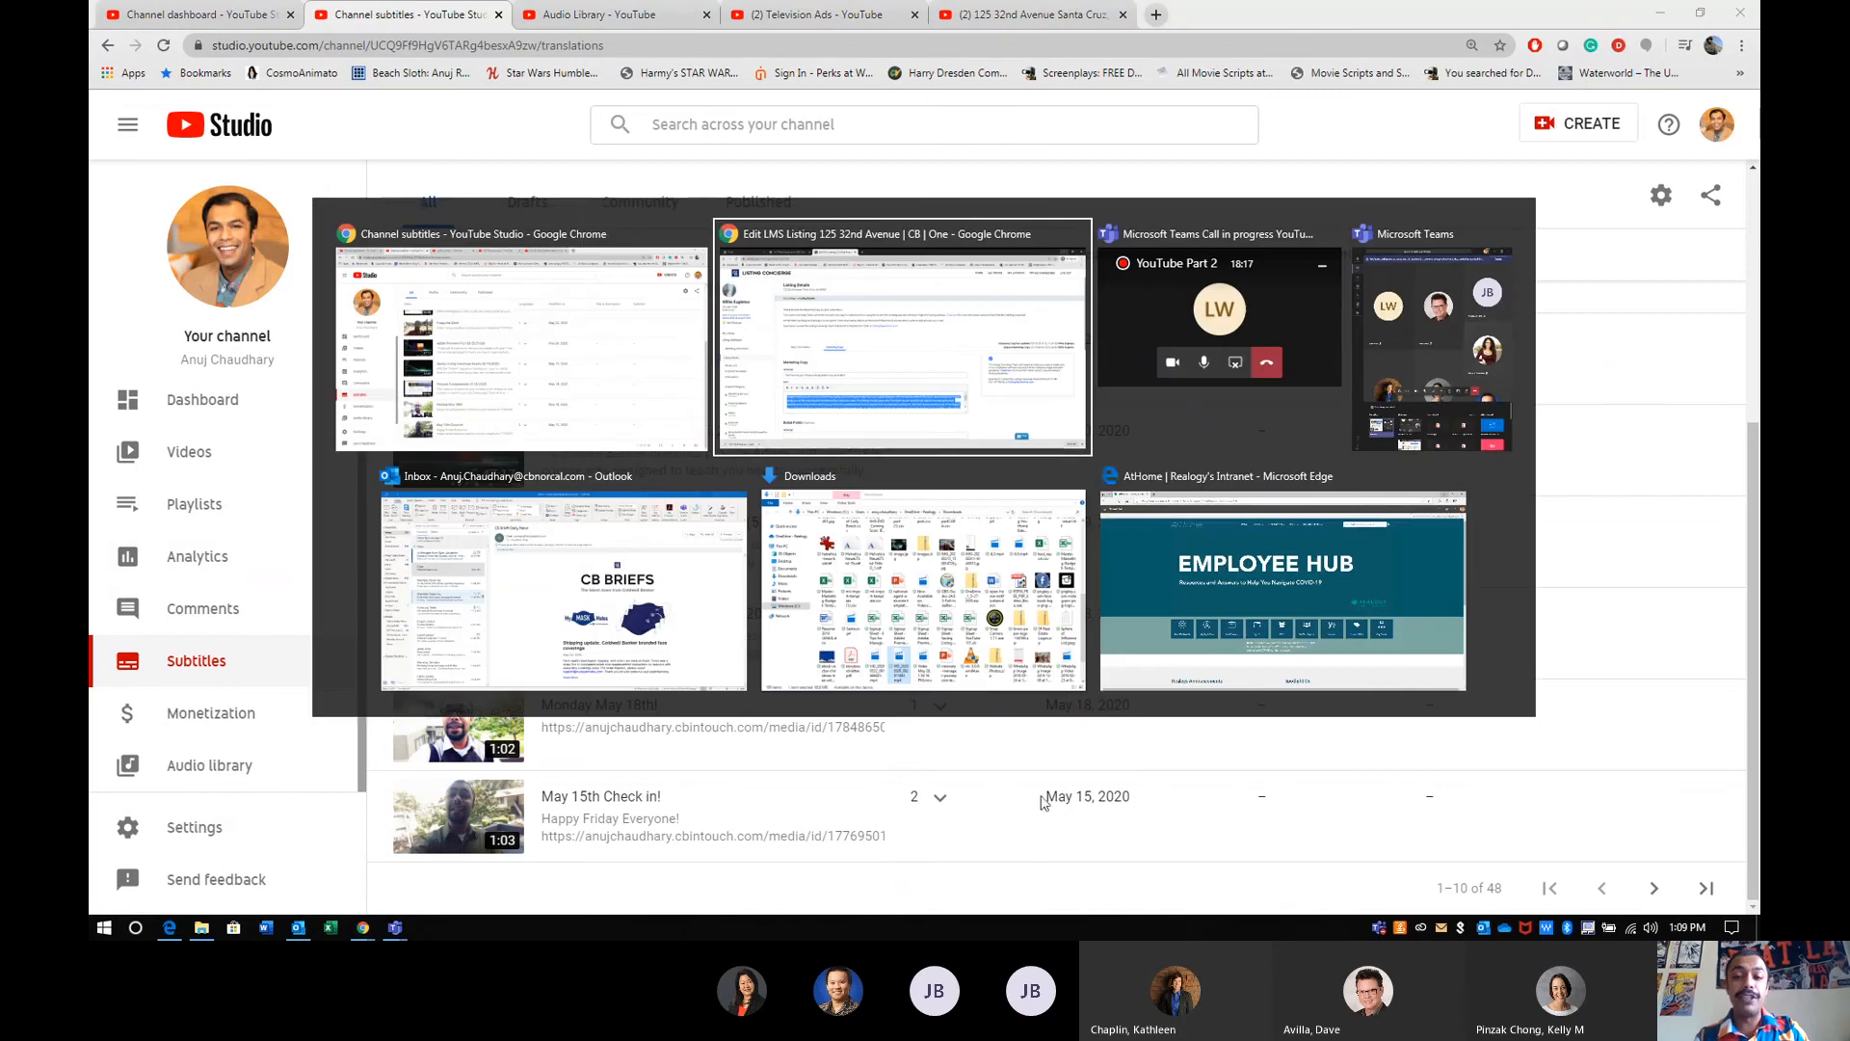